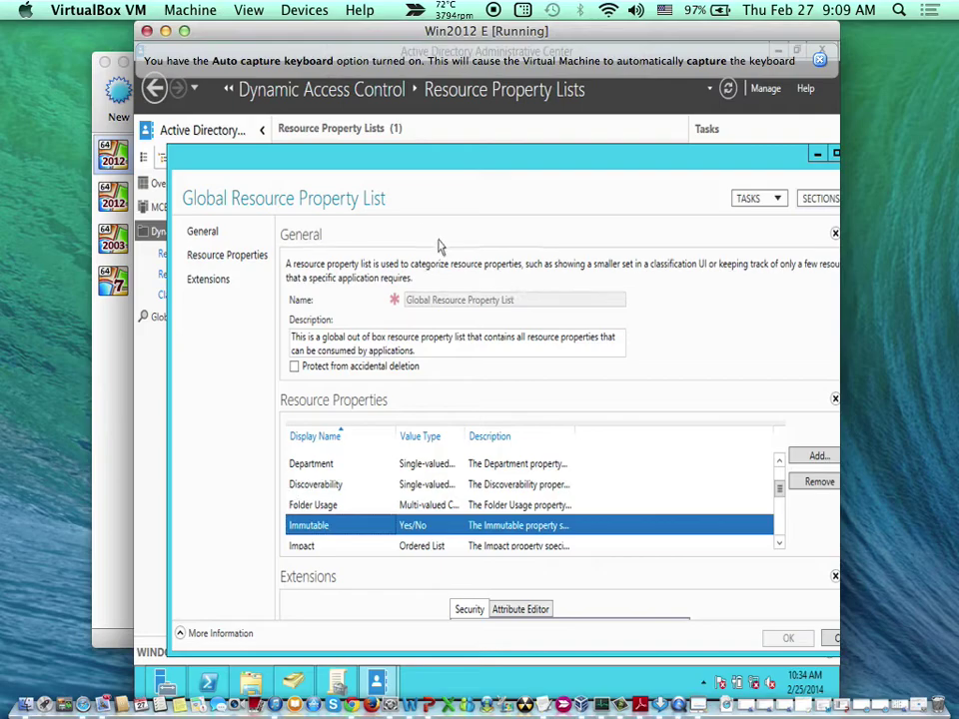
- Dismiss the keyboard capture notice and switch the Win2012 E virtual machine to fullscreen mode
{"action": "left_click_drag", "start_coordinate": [98, 130], "coordinate": [115, 146]}
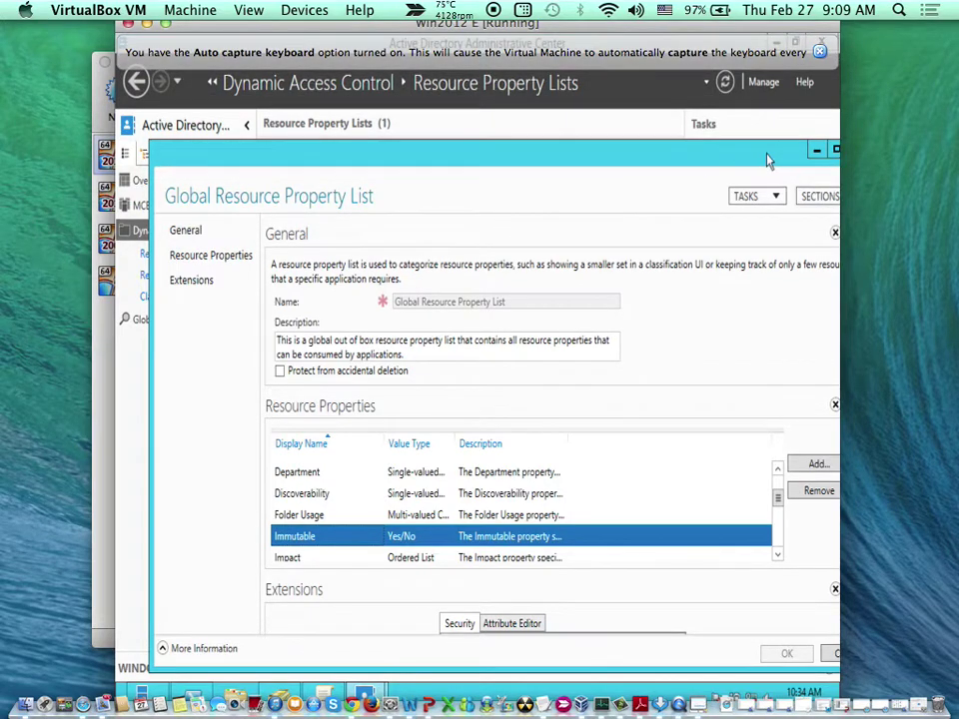
{"action": "left_click", "coordinate": [819, 53]}
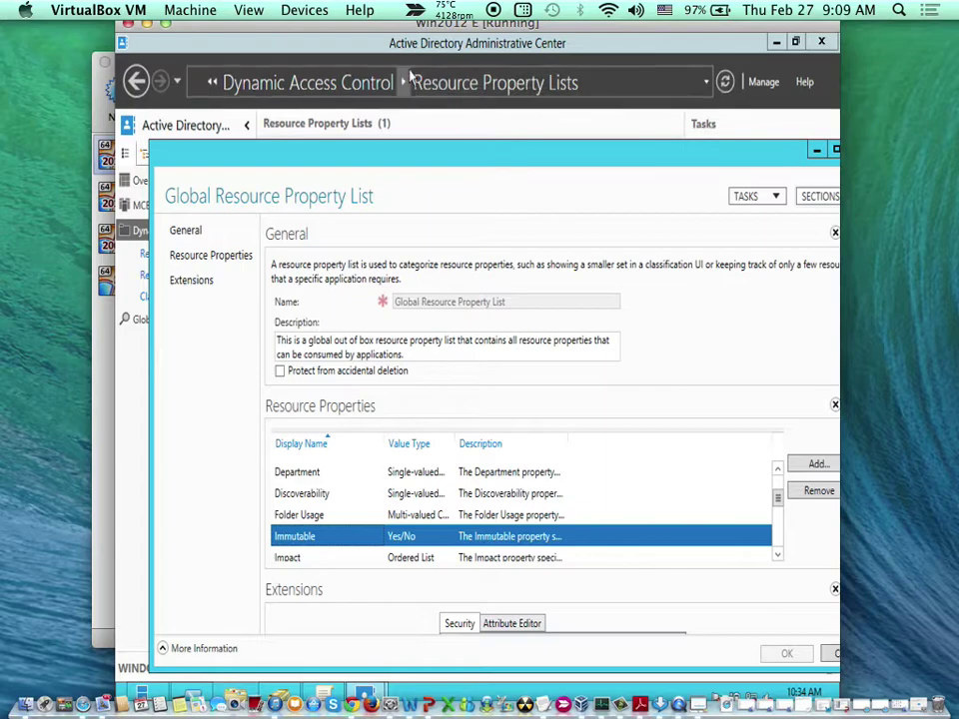
{"action": "left_click_drag", "start_coordinate": [351, 34], "coordinate": [345, 42]}
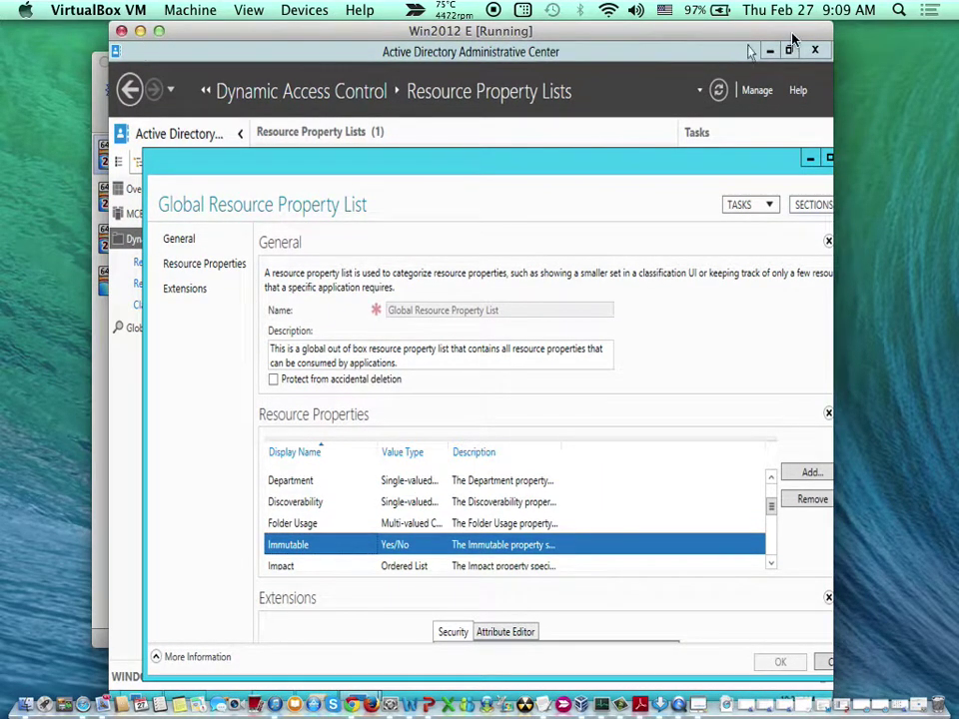
{"action": "left_click_drag", "start_coordinate": [833, 31], "coordinate": [829, 88]}
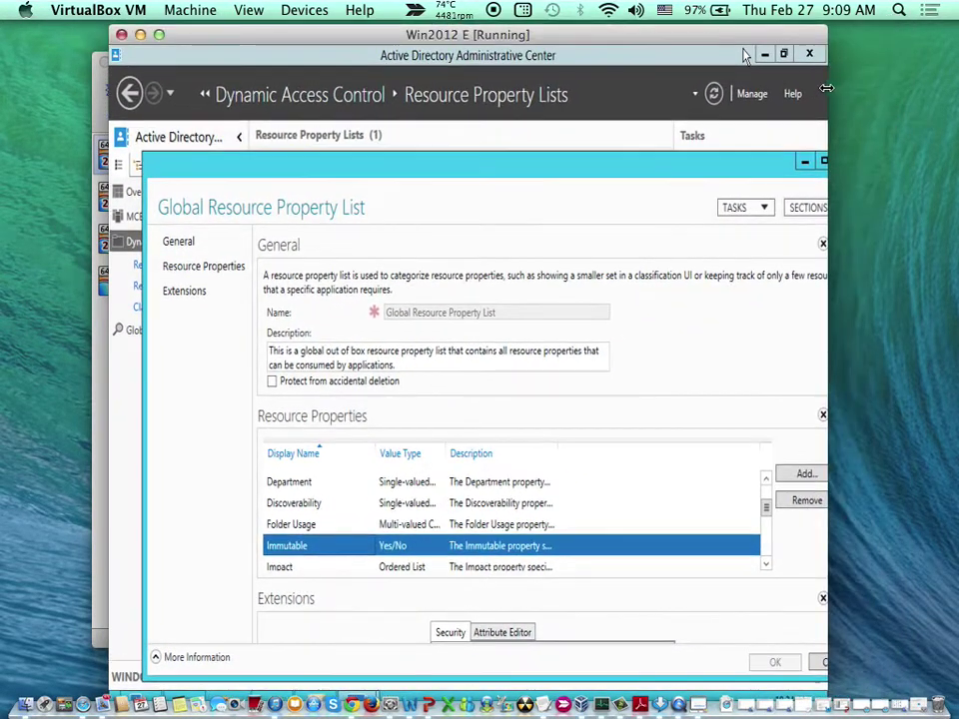
{"action": "left_click", "coordinate": [248, 10]}
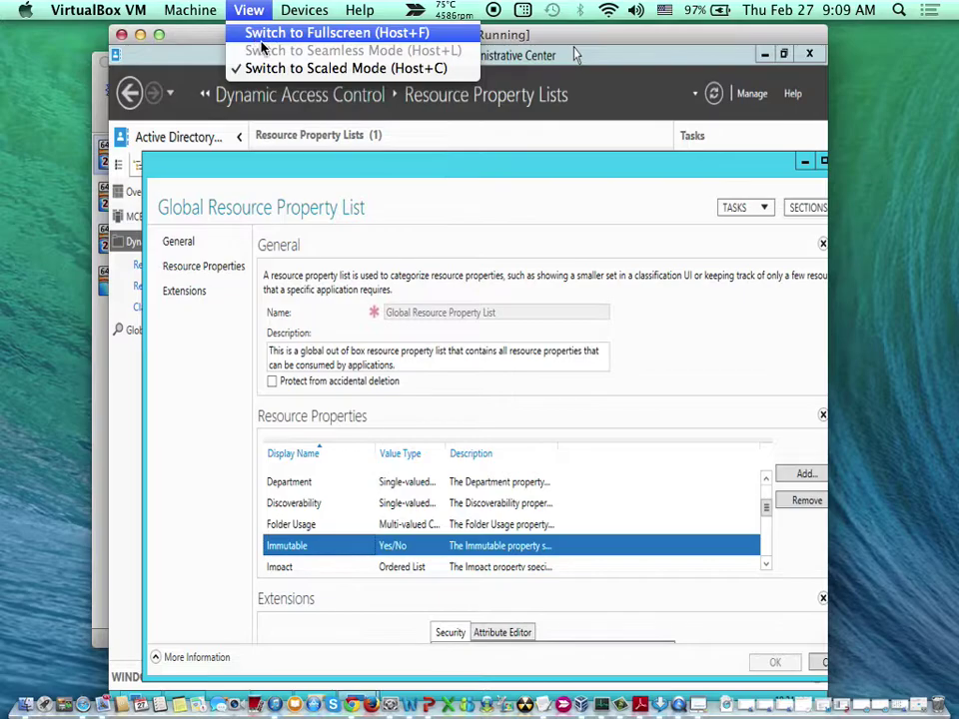
{"action": "left_click", "coordinate": [320, 36]}
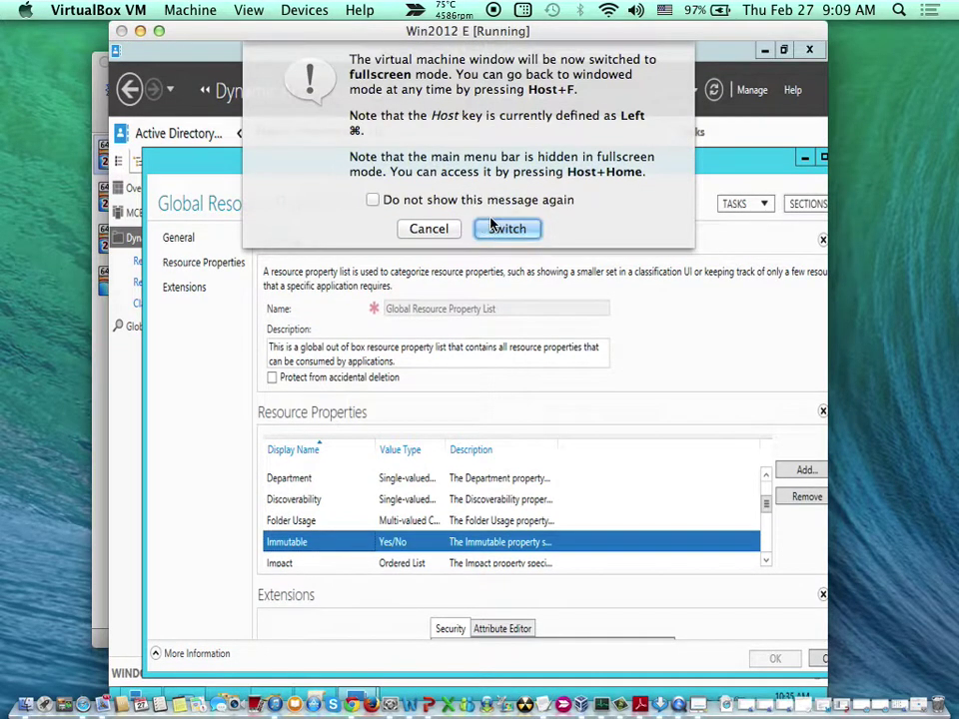
{"action": "left_click", "coordinate": [507, 229]}
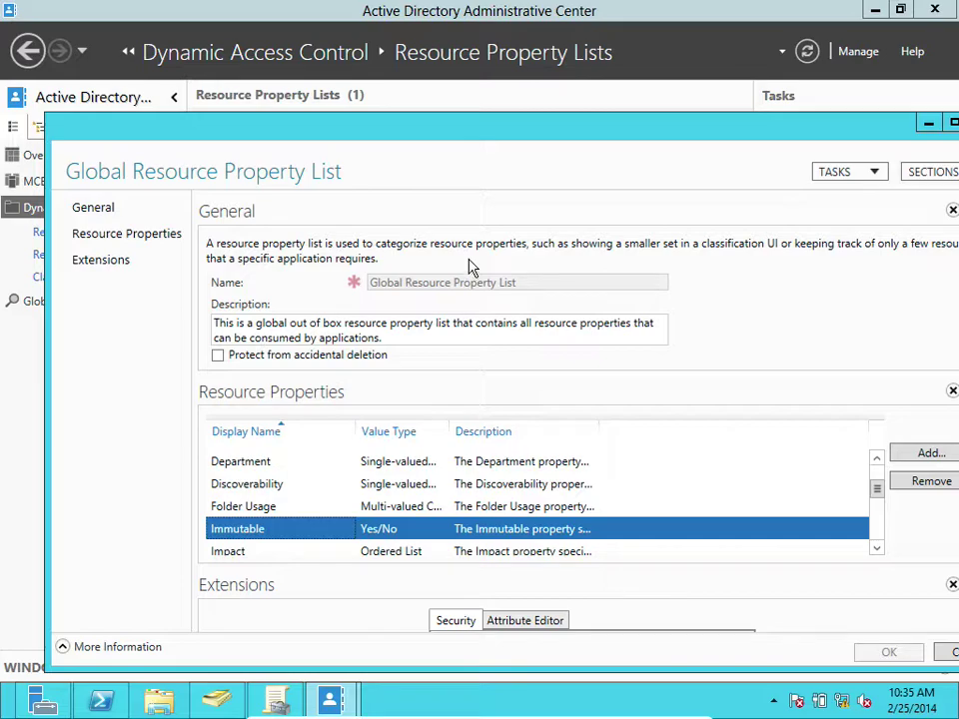
- Minimize the Global Resource Property List window and the Active Directory Administrative Center
{"action": "left_click_drag", "start_coordinate": [867, 132], "coordinate": [778, 126]}
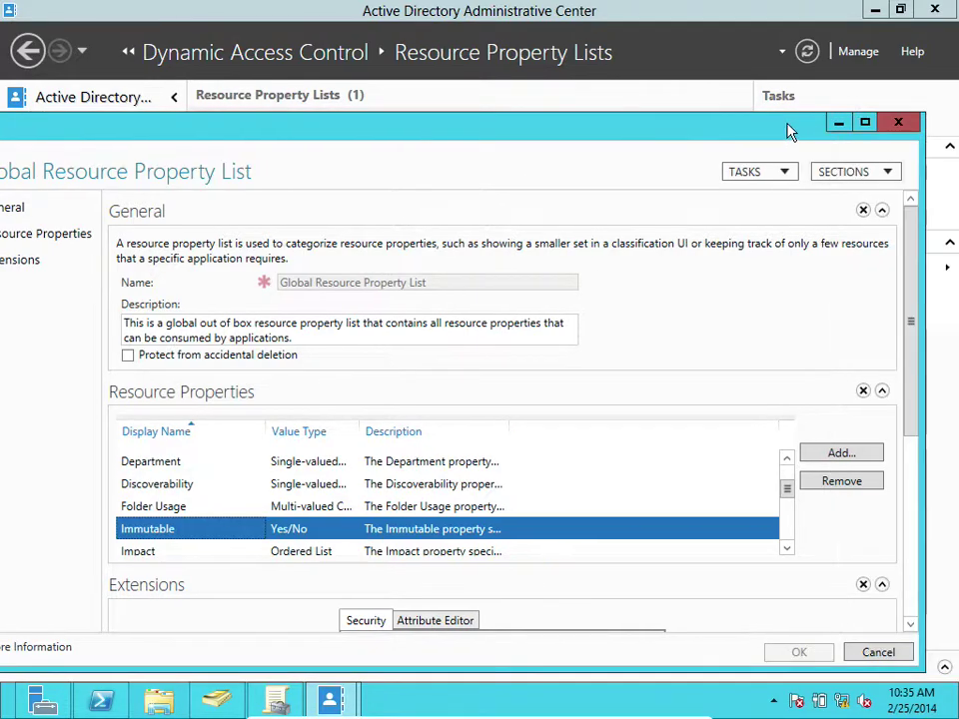
{"action": "left_click", "coordinate": [839, 124]}
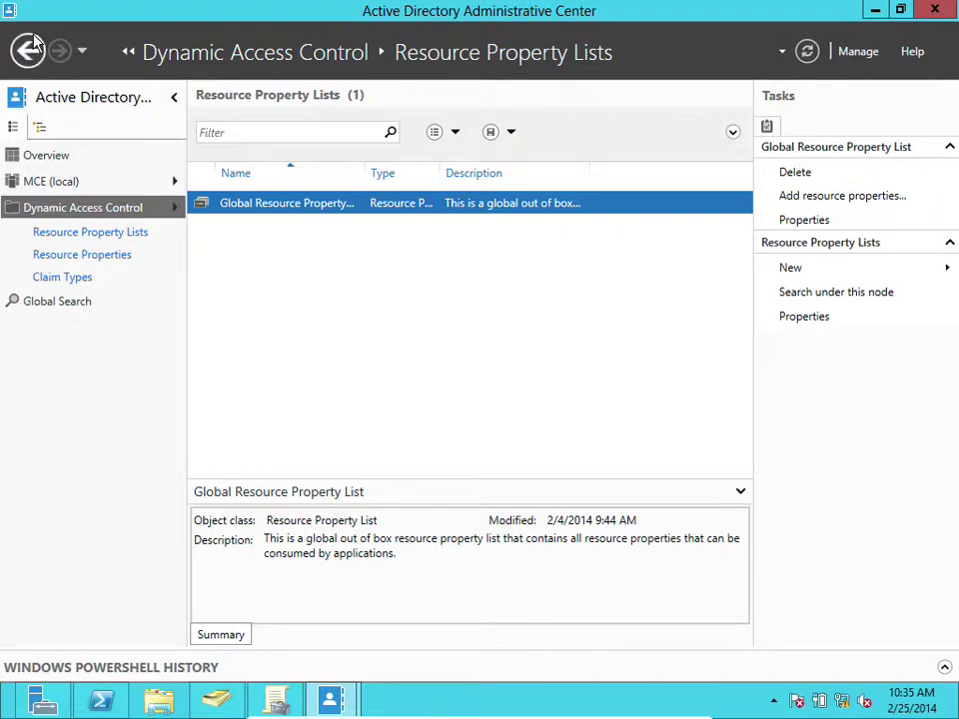
{"action": "left_click", "coordinate": [874, 12]}
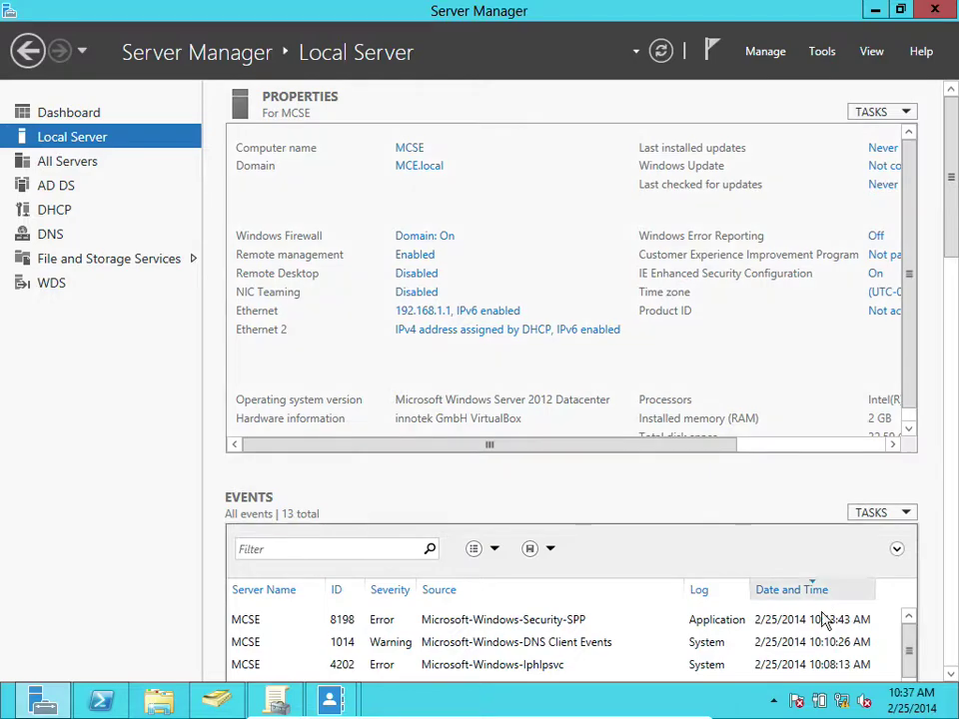
- Open the server's network adapter list from the Network and Sharing Center and select the Ethernet 2 connection
{"action": "right_click", "coordinate": [842, 699]}
{"action": "left_click", "coordinate": [837, 685]}
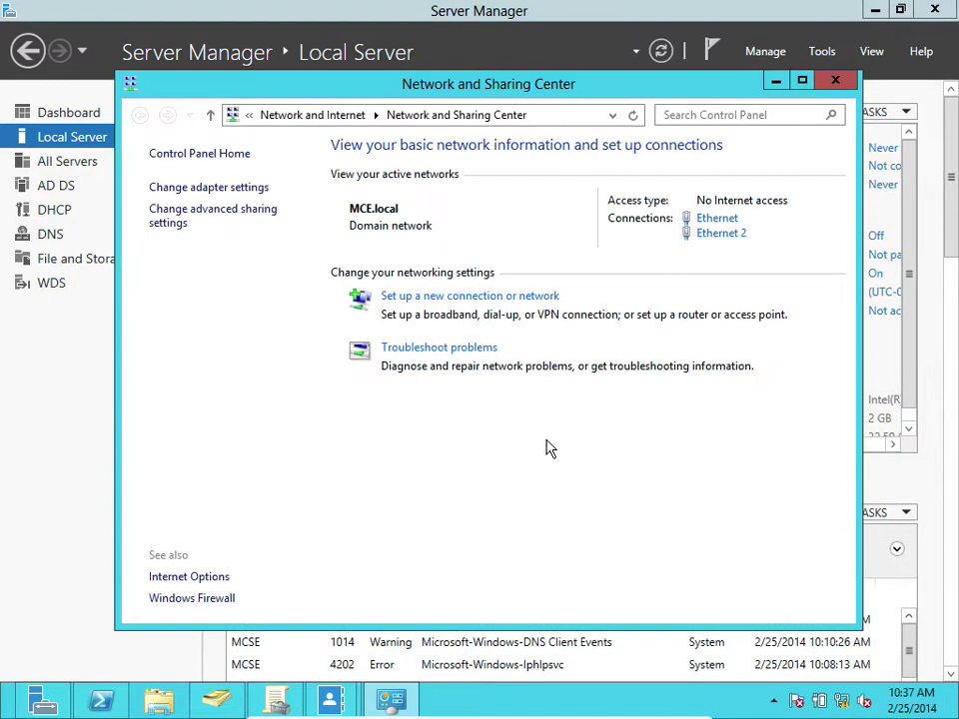
{"action": "left_click", "coordinate": [200, 188]}
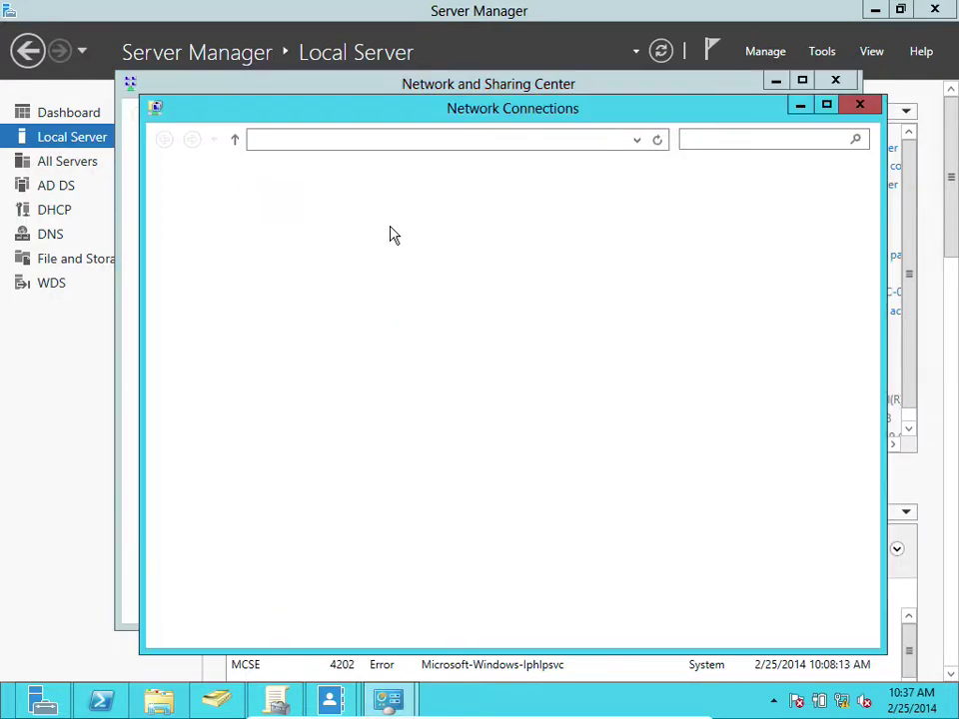
{"action": "left_click", "coordinate": [300, 220]}
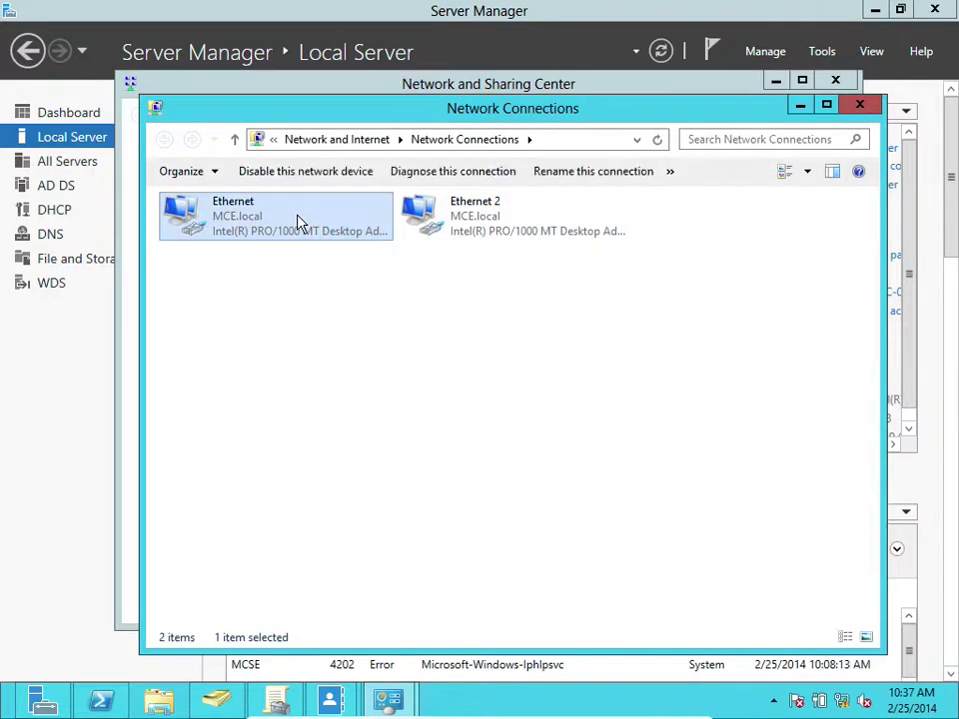
{"action": "left_click", "coordinate": [429, 217]}
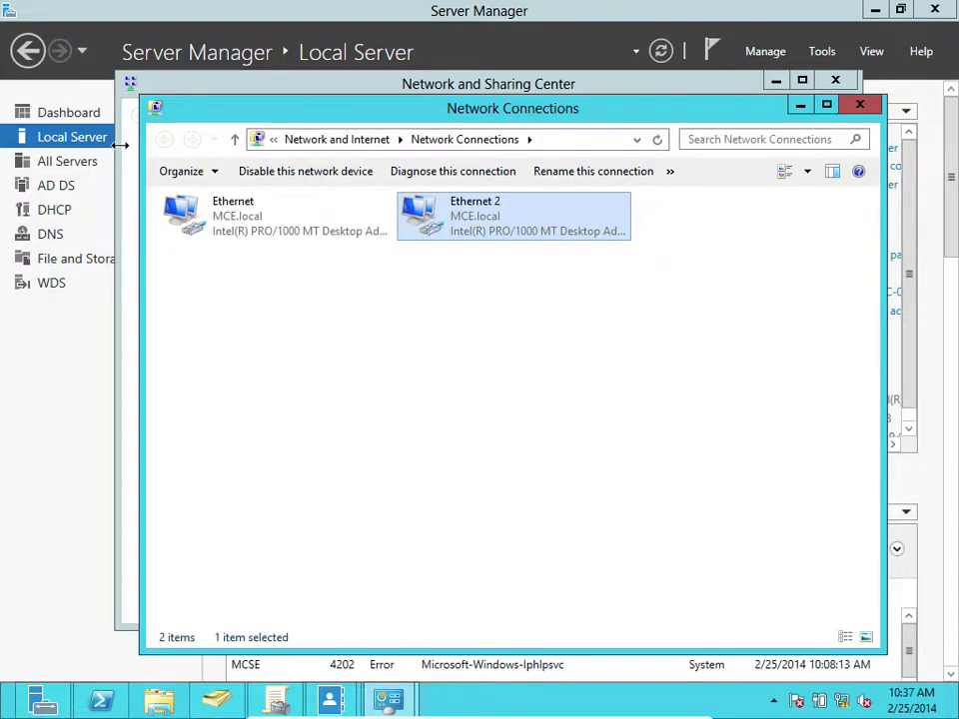
- Open the virtual machine's network settings and compare Adapter 1 with Adapter 2, ending on Adapter 2
{"action": "mouse_move", "coordinate": [75, 5]}
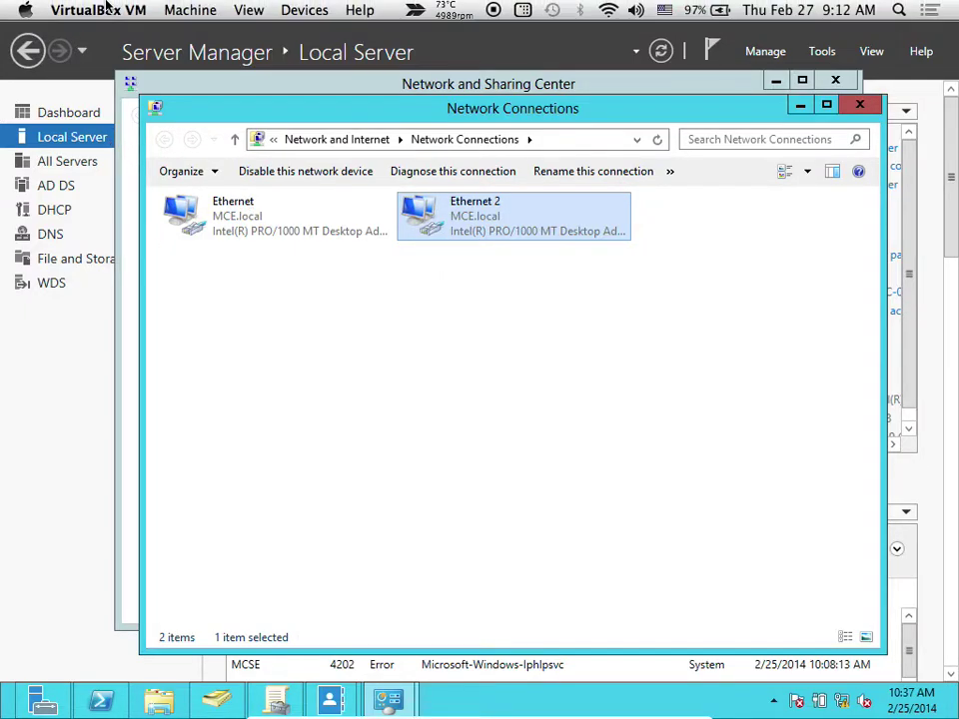
{"action": "left_click", "coordinate": [188, 10]}
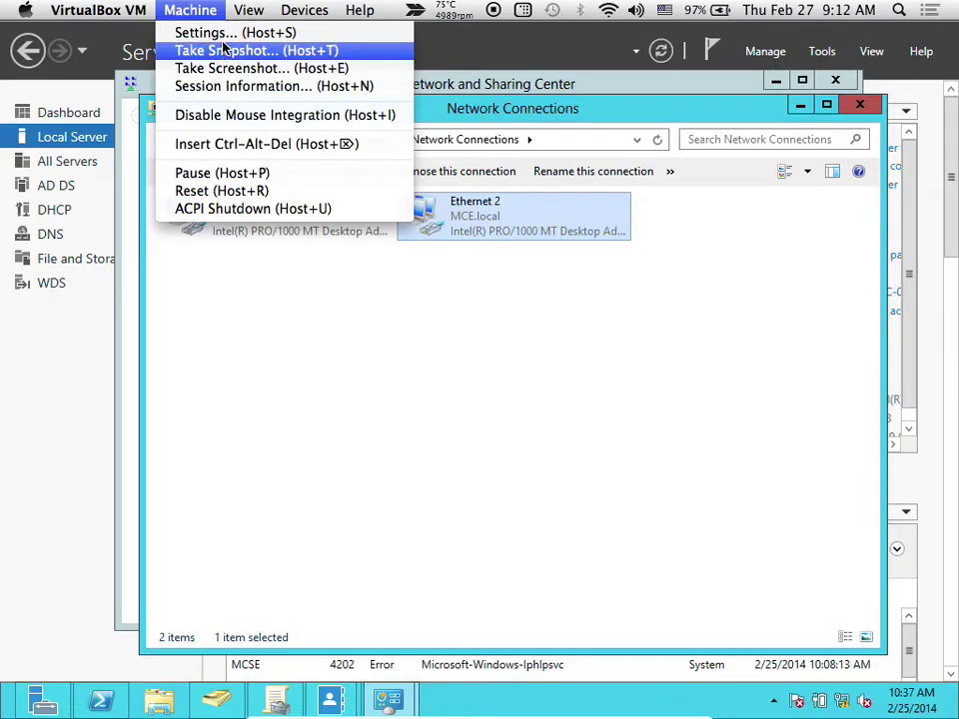
{"action": "left_click", "coordinate": [213, 32]}
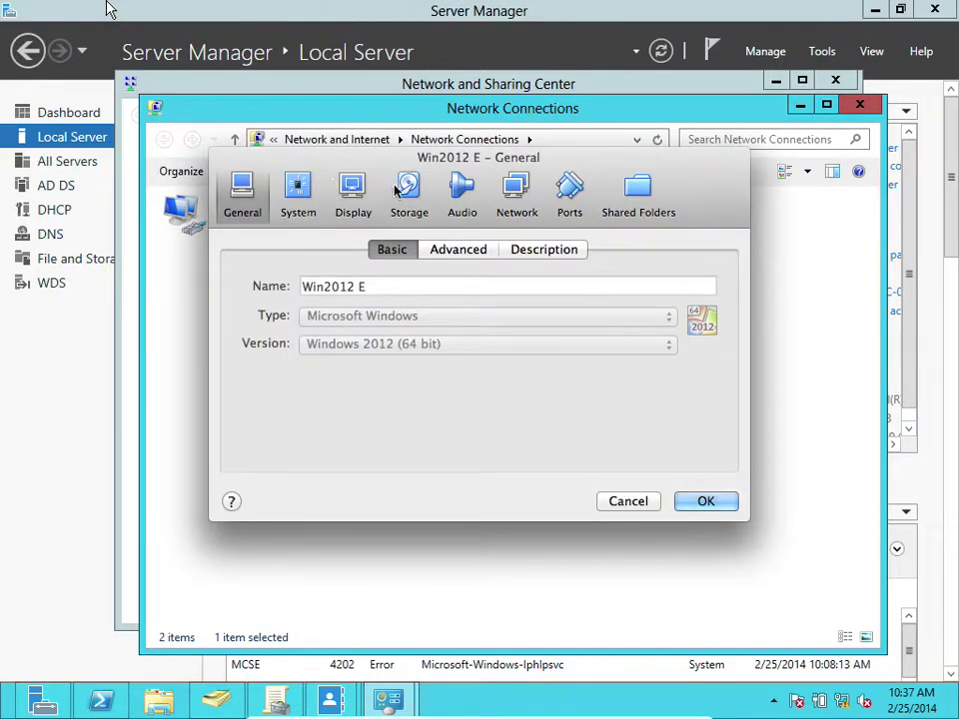
{"action": "left_click", "coordinate": [518, 198]}
{"action": "left_click", "coordinate": [451, 256]}
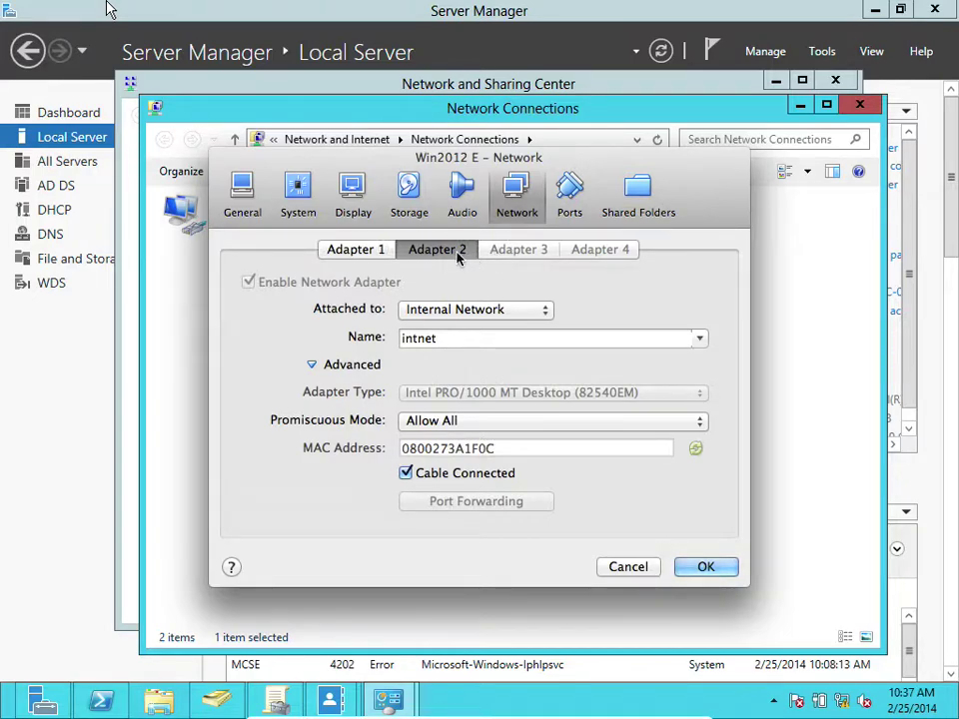
{"action": "left_click", "coordinate": [378, 251]}
{"action": "left_click", "coordinate": [431, 249]}
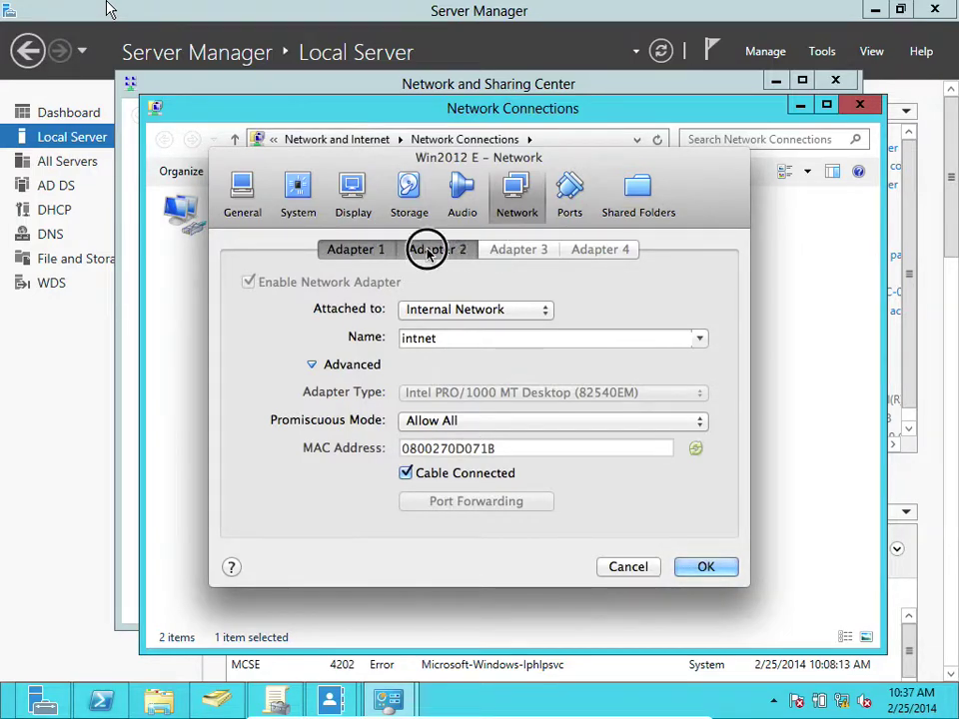
{"action": "left_click", "coordinate": [377, 250]}
{"action": "left_click", "coordinate": [436, 249]}
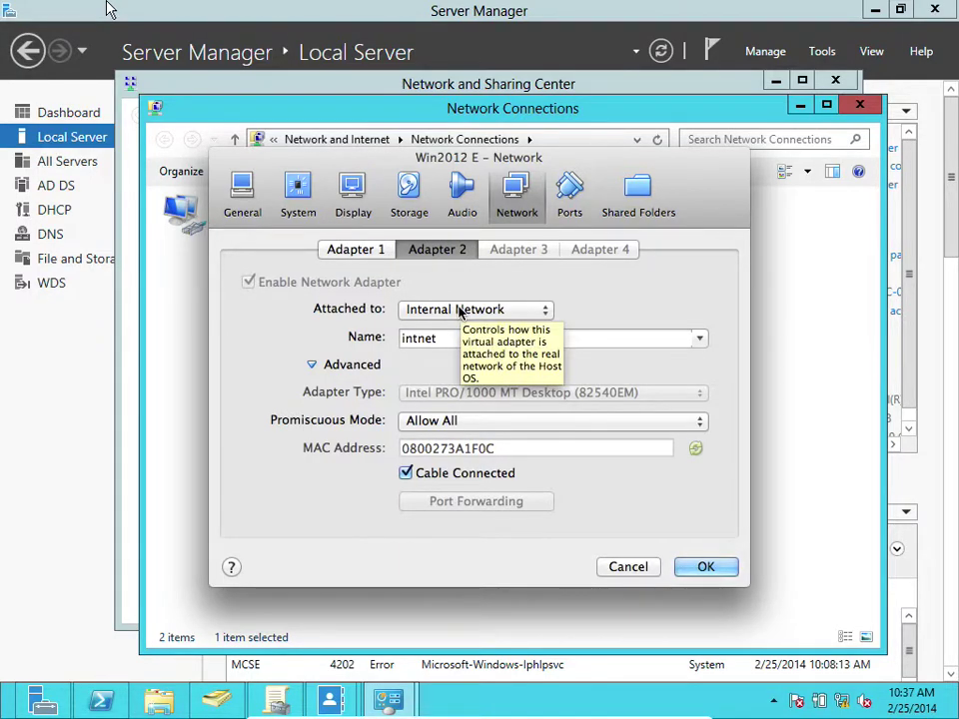
- Attach Adapter 2 to a Bridged Adapter using en1: Wi-Fi (AirPort) and save the virtual machine settings
{"action": "left_click", "coordinate": [461, 311]}
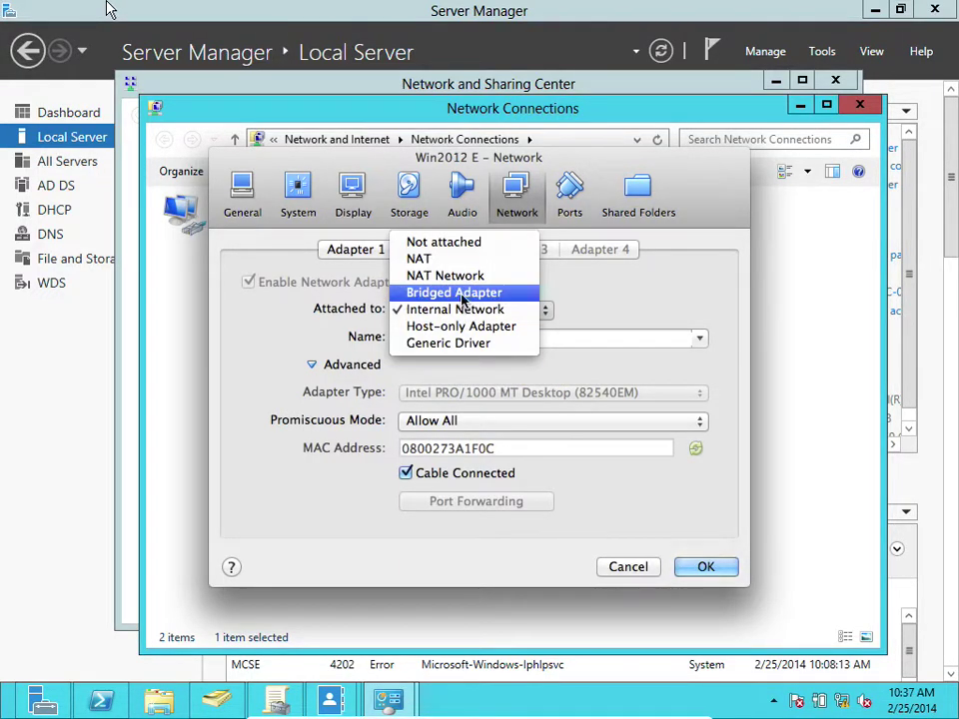
{"action": "left_click", "coordinate": [477, 296]}
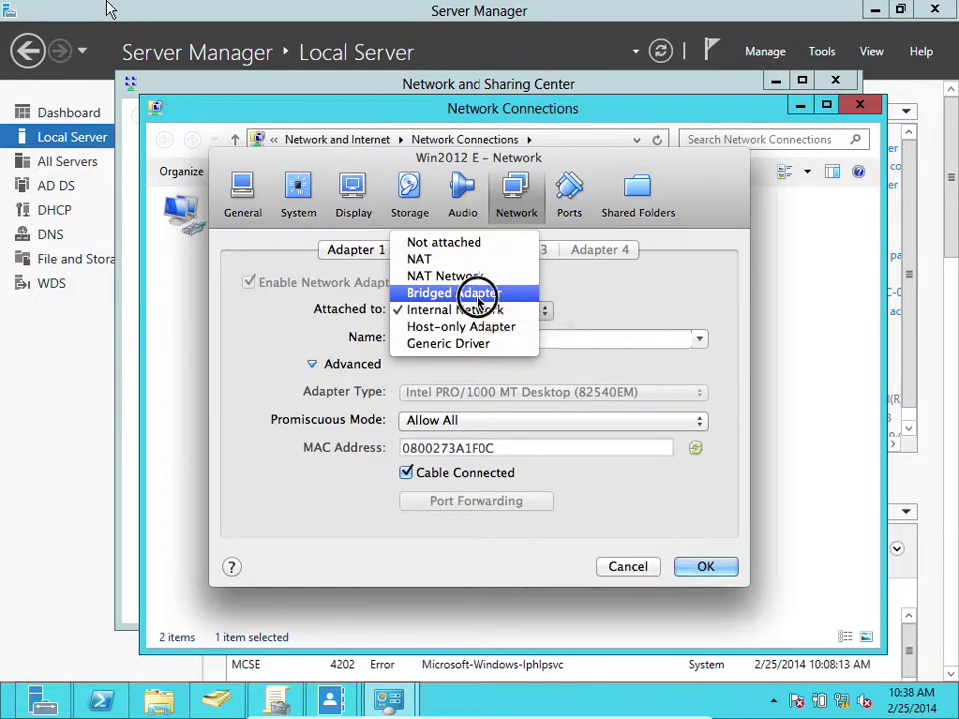
{"action": "left_click", "coordinate": [464, 340]}
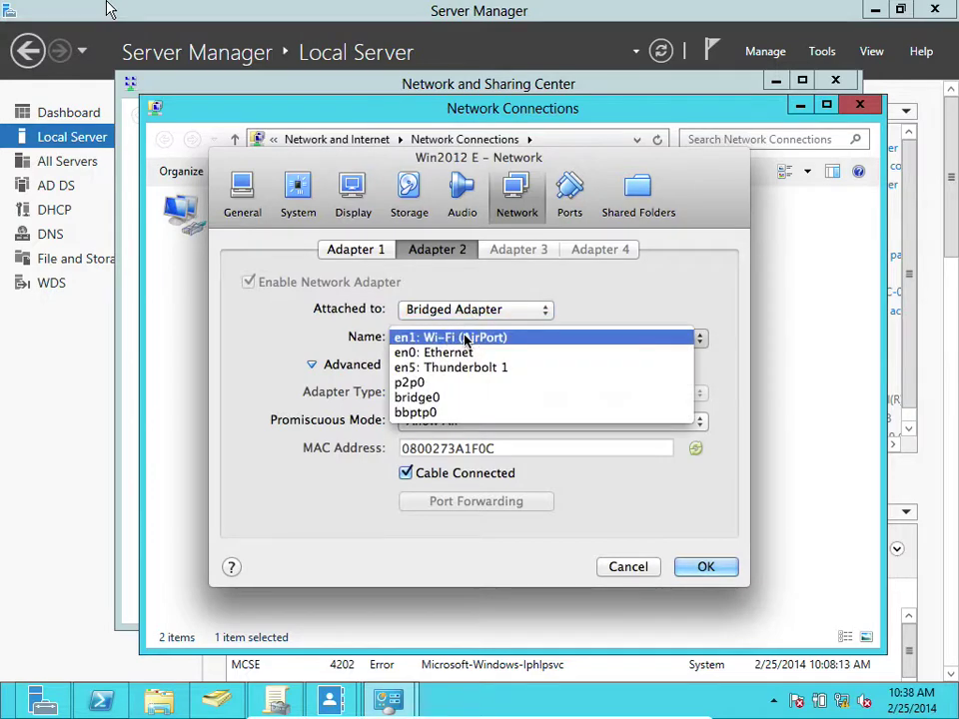
{"action": "left_click", "coordinate": [464, 341]}
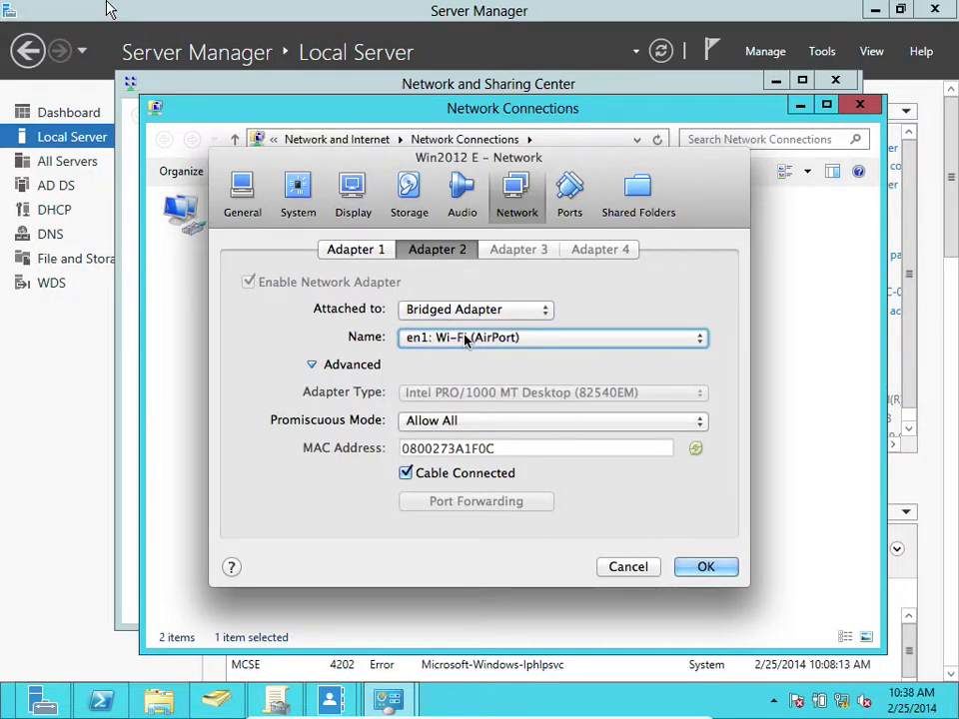
{"action": "left_click", "coordinate": [464, 340]}
{"action": "left_click", "coordinate": [464, 339]}
{"action": "left_click", "coordinate": [464, 340]}
{"action": "left_click", "coordinate": [464, 338]}
{"action": "left_click", "coordinate": [709, 566]}
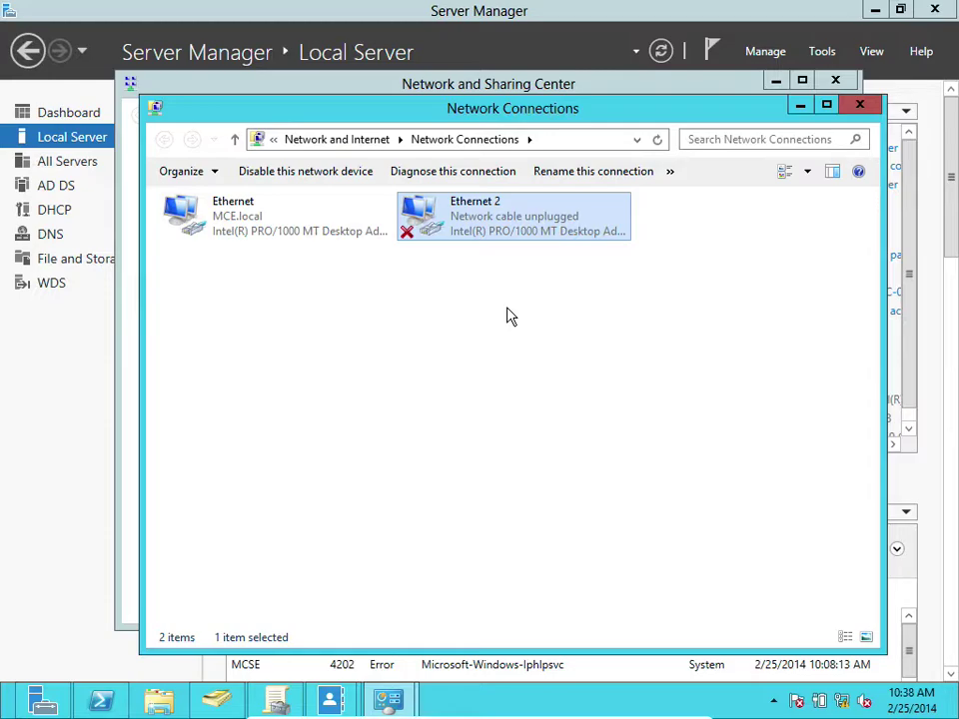
- Check which Wi-Fi network the host Mac is connected to, leaving the connection as it is
{"action": "mouse_move", "coordinate": [469, 8]}
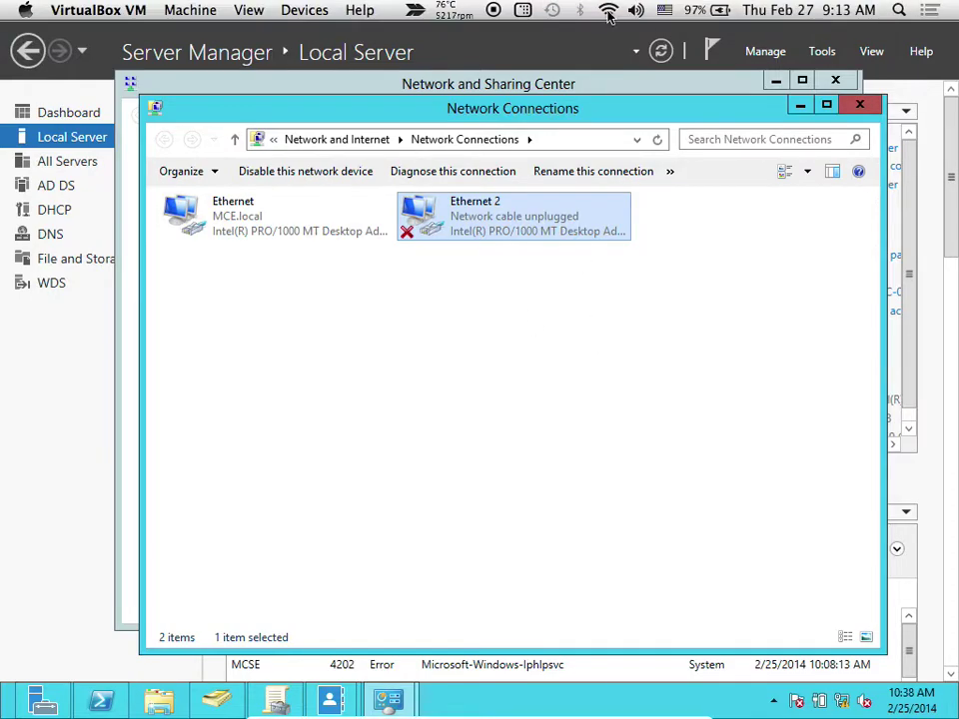
{"action": "left_click", "coordinate": [609, 11]}
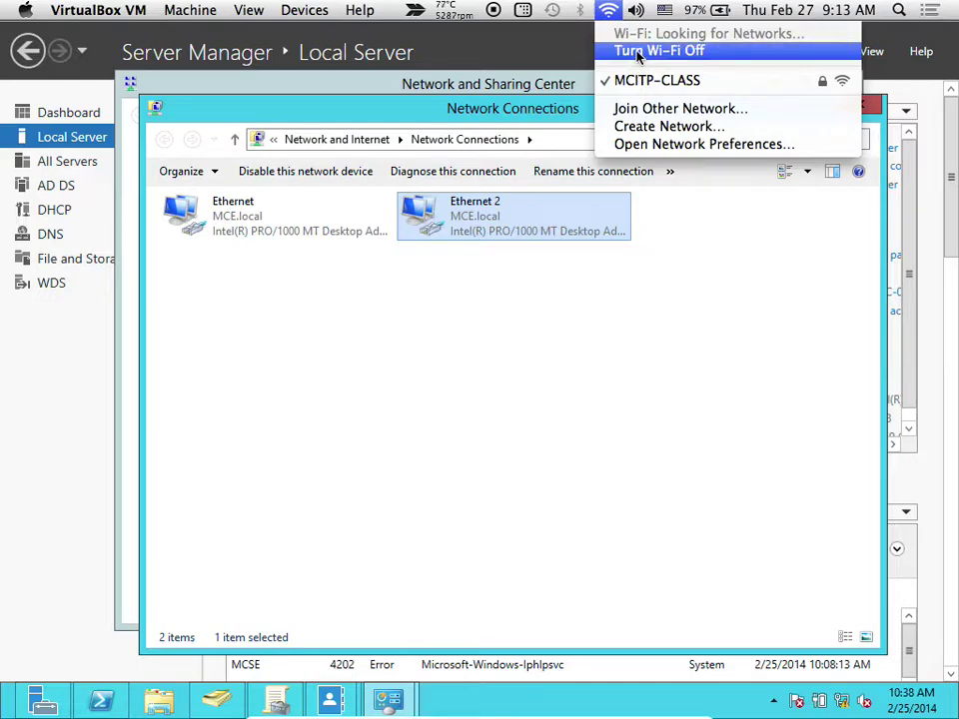
{"action": "left_click", "coordinate": [635, 115]}
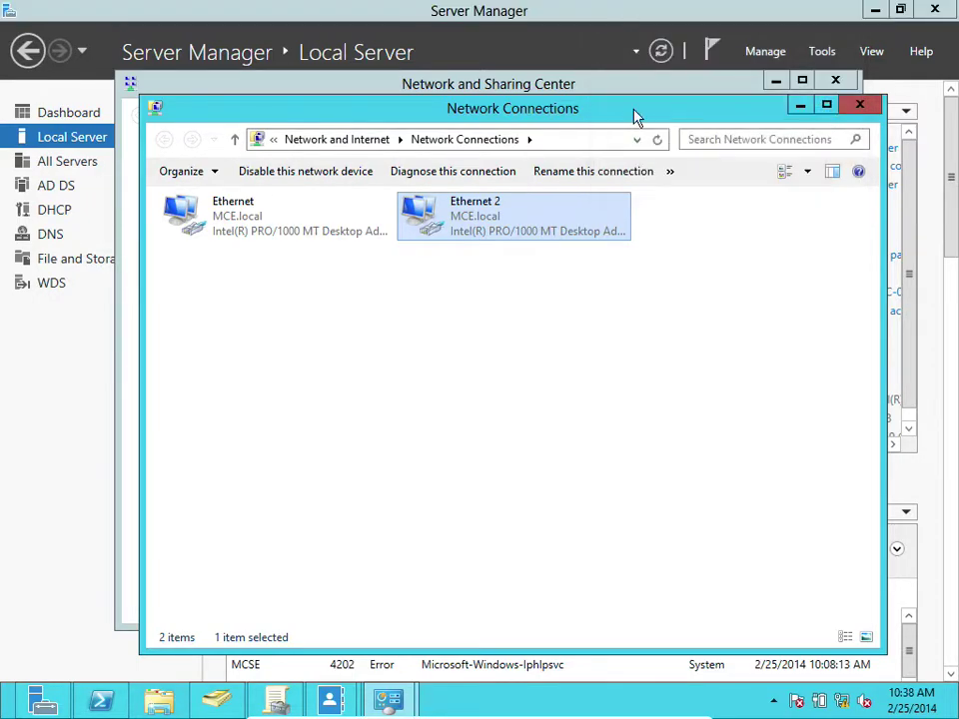
{"action": "mouse_move", "coordinate": [635, 10]}
- Examine the network connection details of Ethernet 2, including its IPv4 address and DHCP server
{"action": "double_click", "coordinate": [519, 228]}
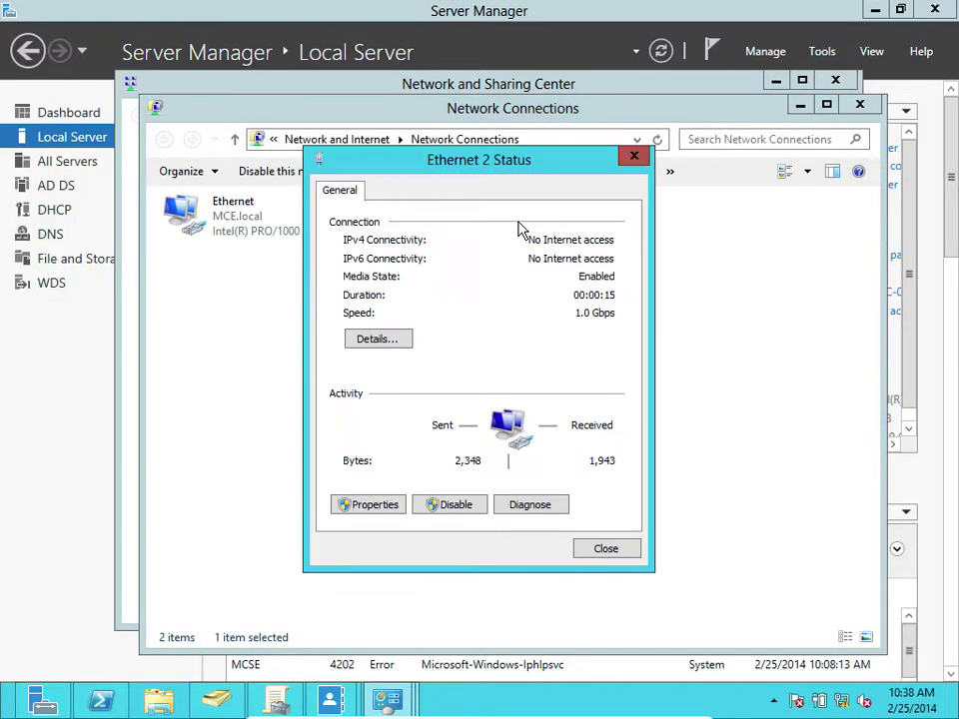
{"action": "left_click", "coordinate": [404, 337]}
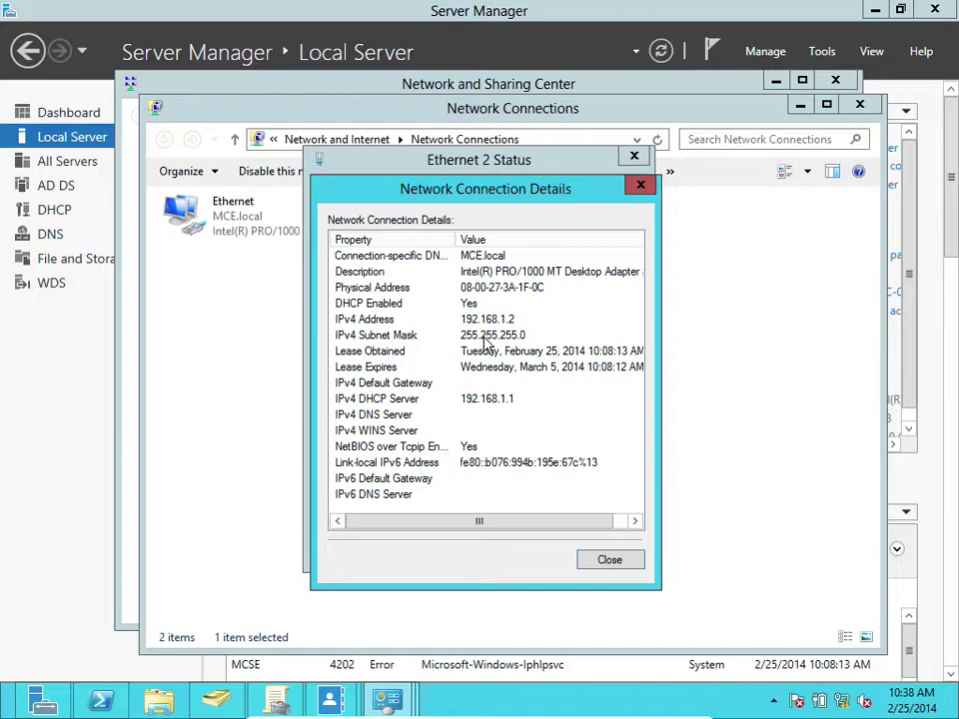
{"action": "left_click", "coordinate": [609, 562]}
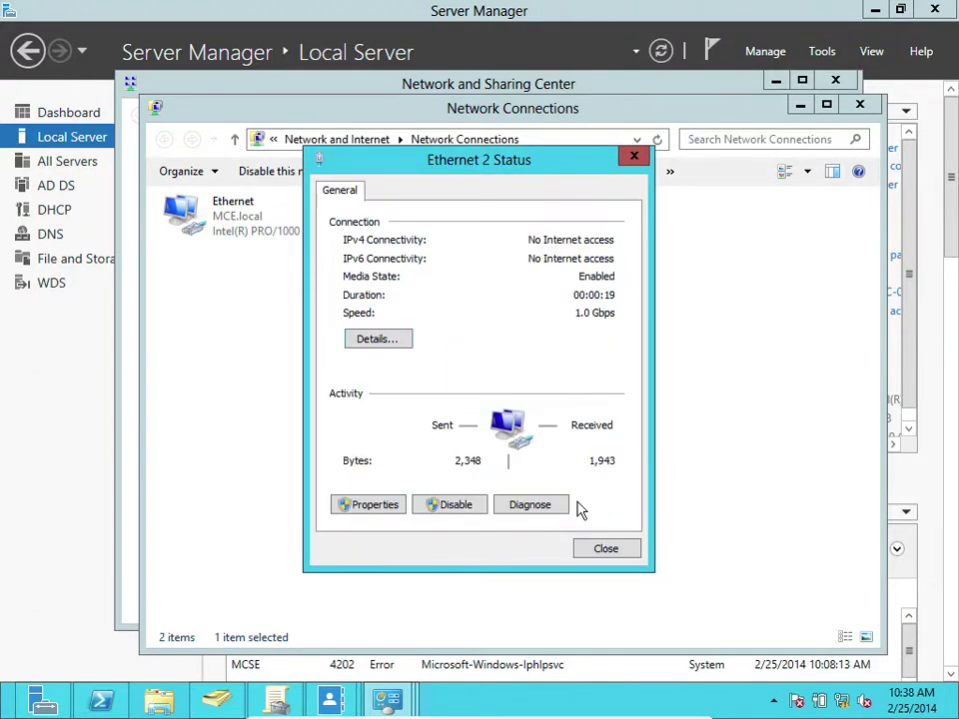
- Disable and re-enable the Ethernet 2 adapter, and reopen its connection details to check the IPv4 address it receives
{"action": "left_click", "coordinate": [442, 506]}
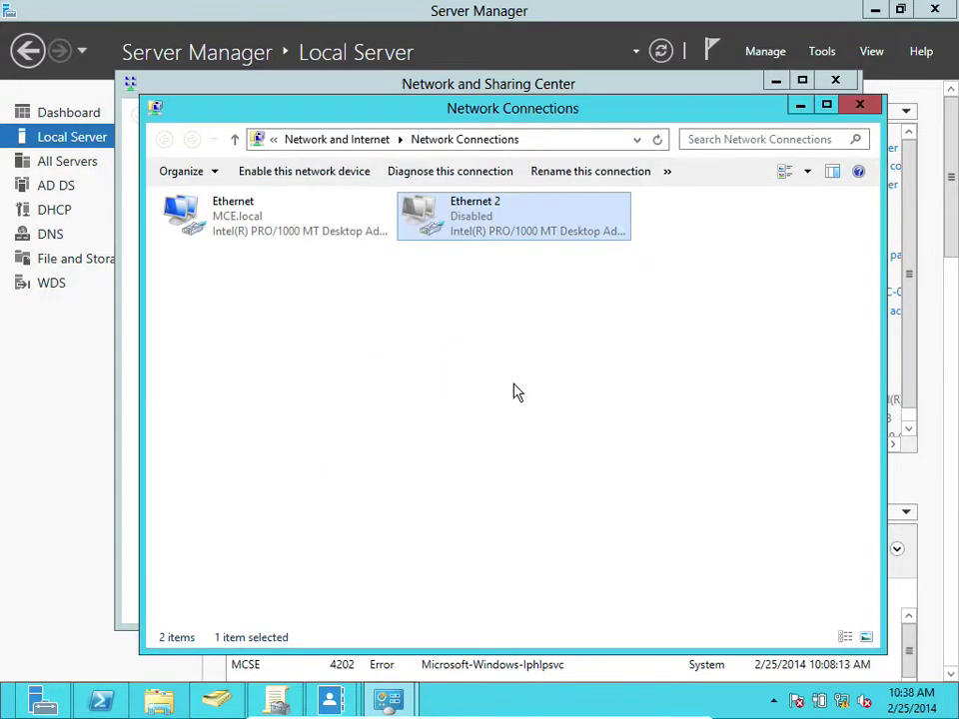
{"action": "right_click", "coordinate": [493, 238]}
{"action": "left_click", "coordinate": [515, 248]}
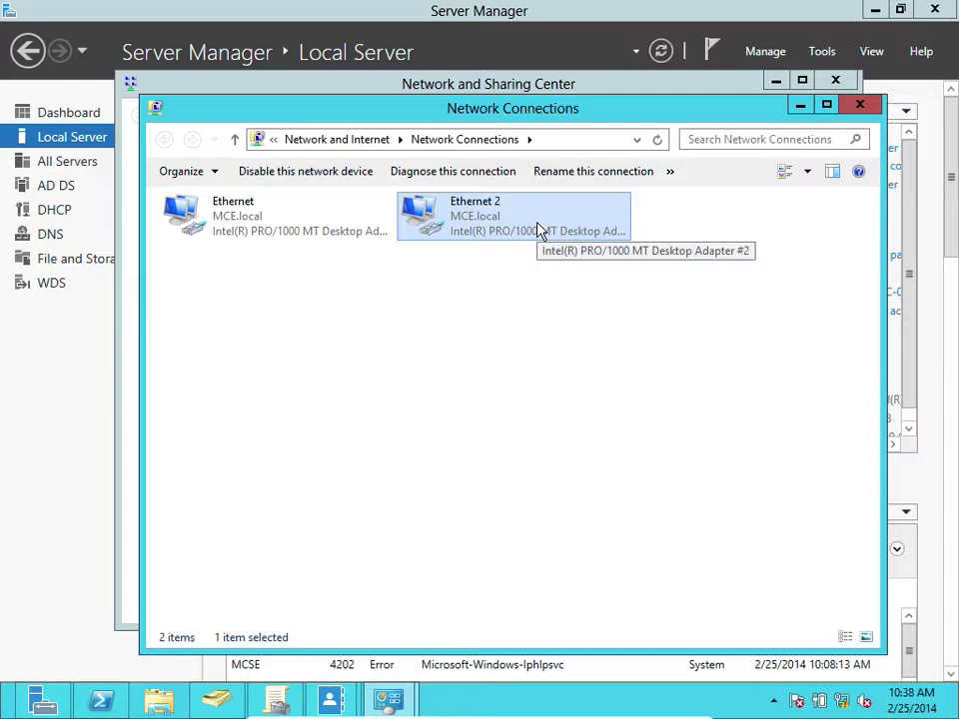
{"action": "double_click", "coordinate": [540, 231]}
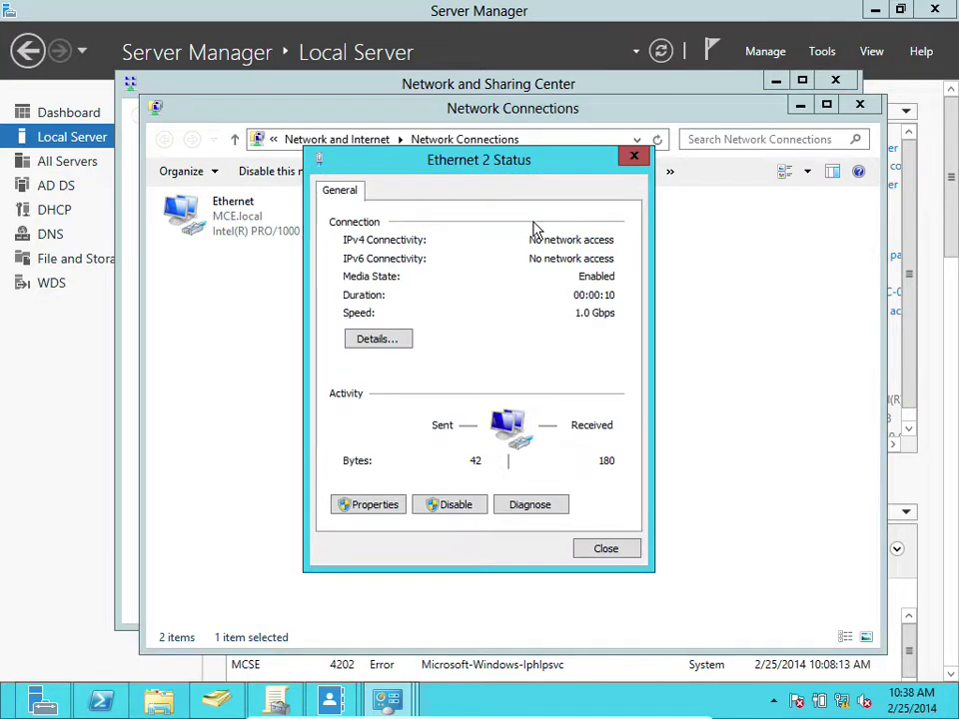
{"action": "left_click", "coordinate": [390, 338]}
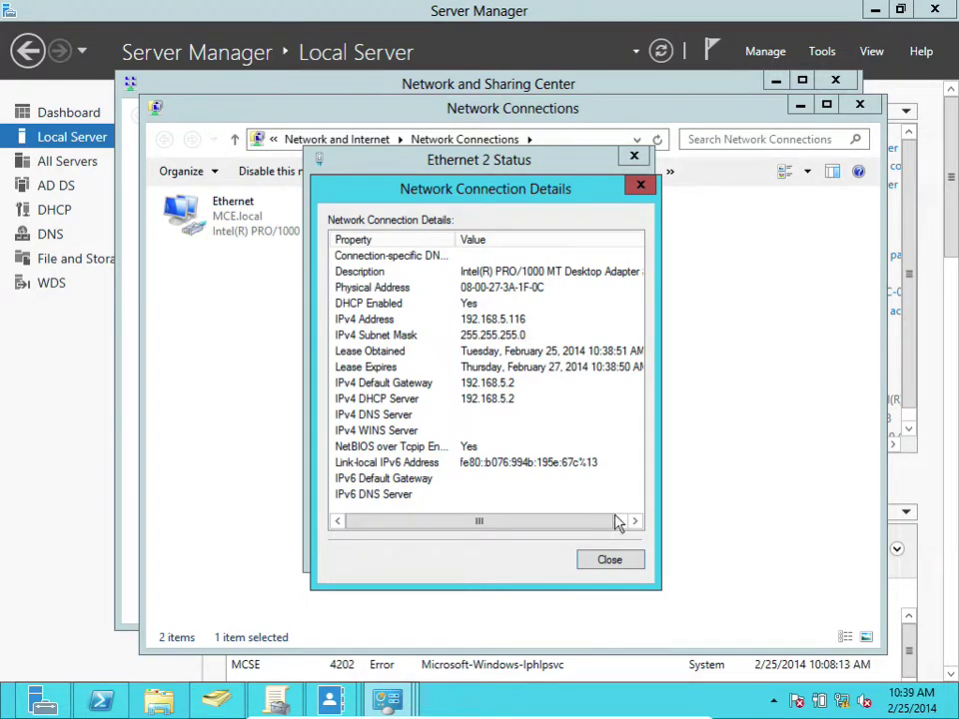
- Close the Ethernet 2 connection details and status, along with the Network Connections and Network and Sharing Center windows
{"action": "left_click", "coordinate": [640, 564]}
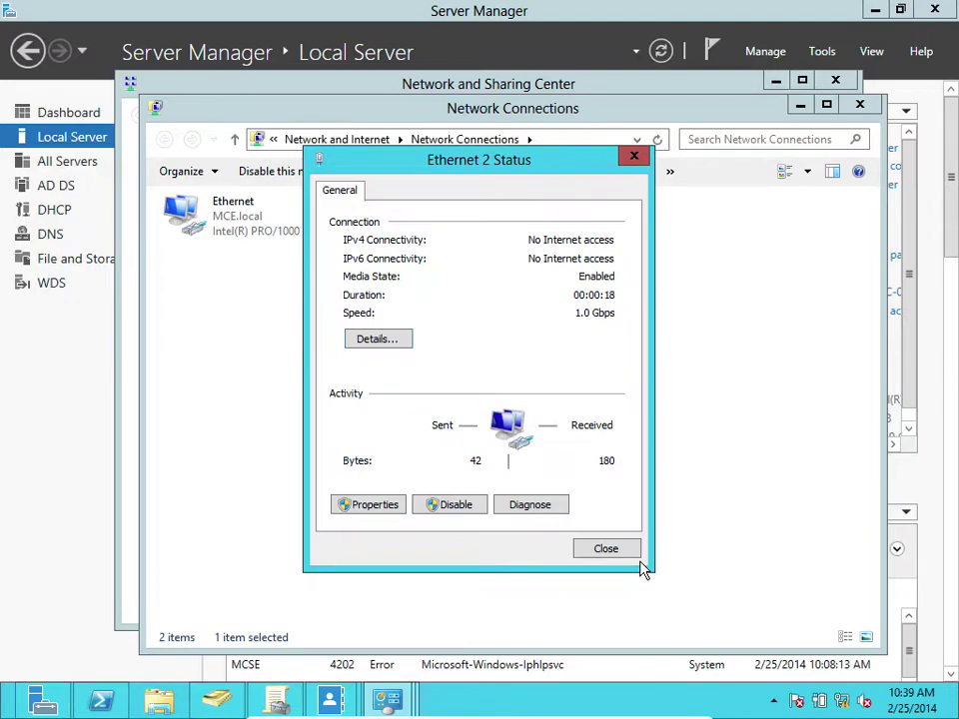
{"action": "left_click", "coordinate": [632, 556]}
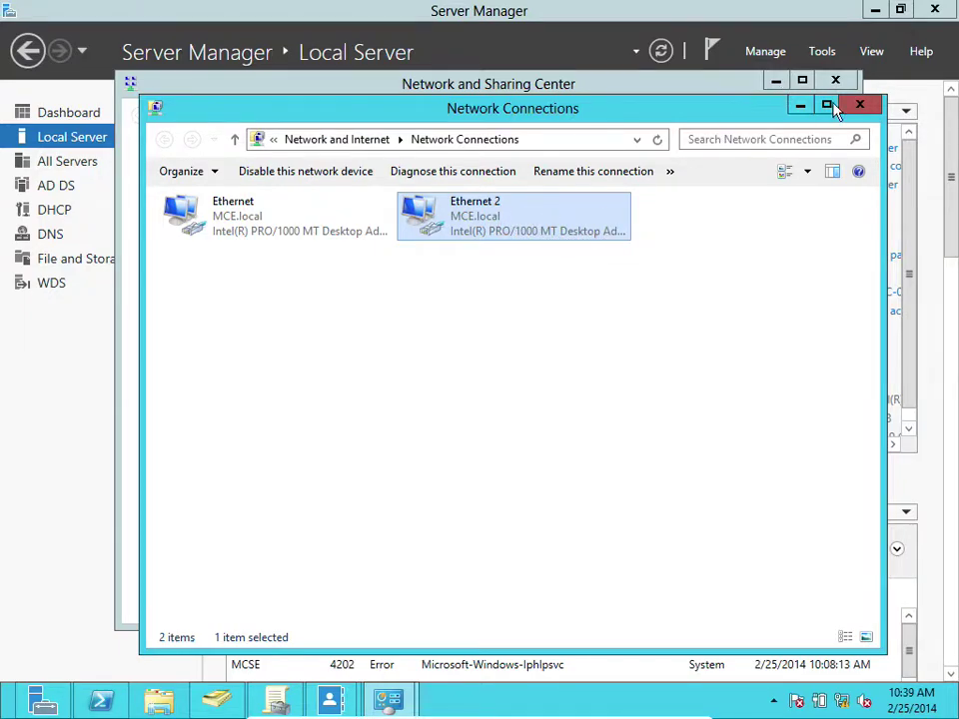
{"action": "left_click", "coordinate": [859, 104]}
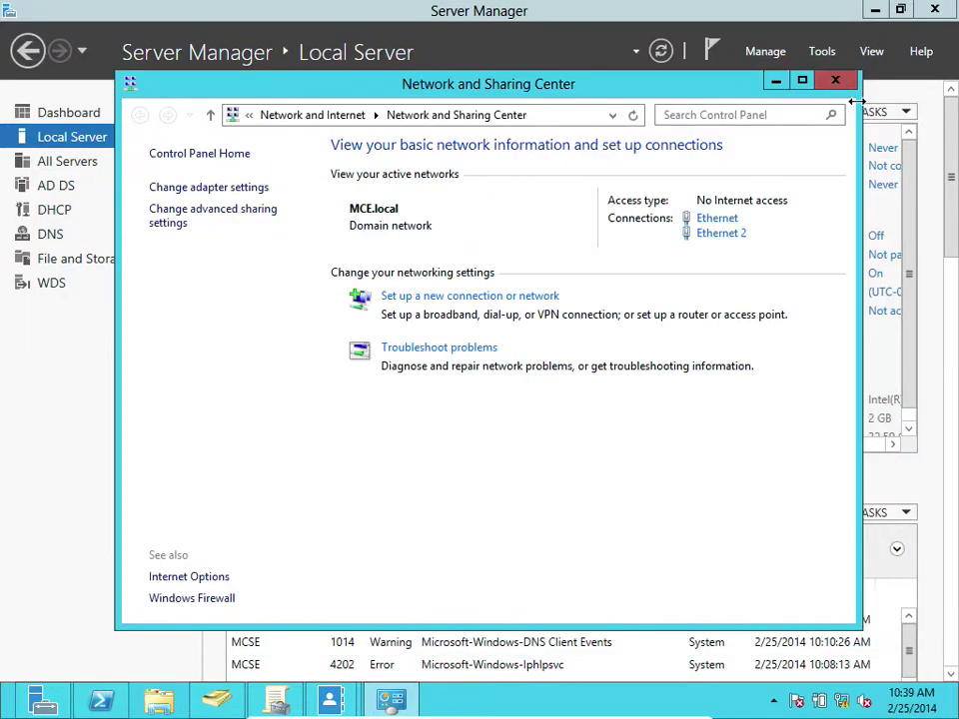
{"action": "left_click", "coordinate": [839, 82]}
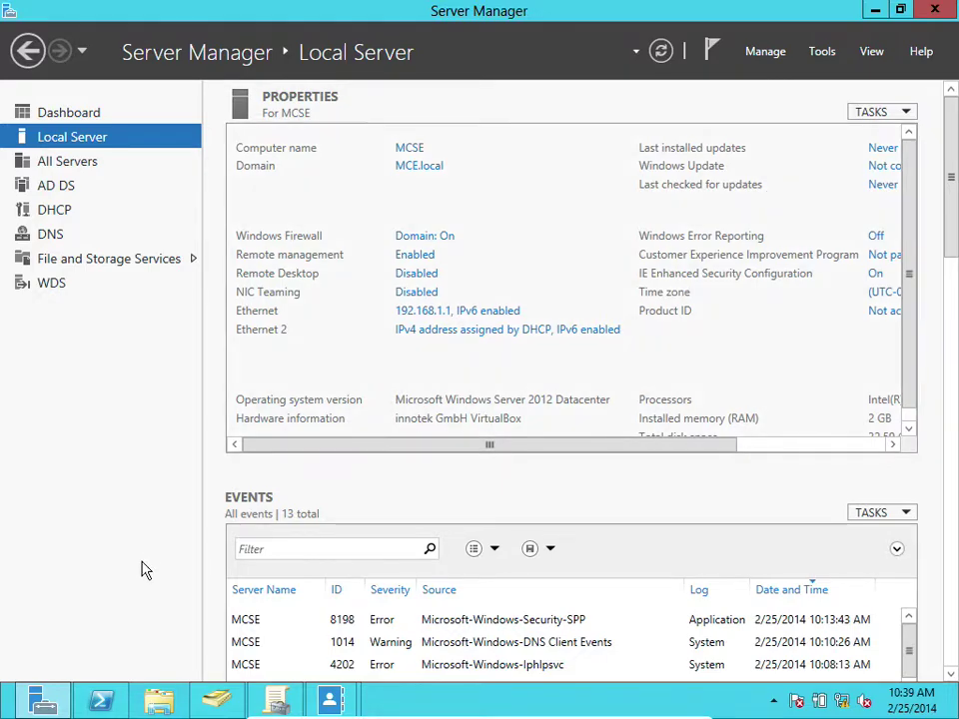
- Ping 192.168.5.117 from Windows PowerShell to test connectivity, and minimize the console
{"action": "left_click", "coordinate": [114, 703]}
{"action": "type", "text": "ping"}
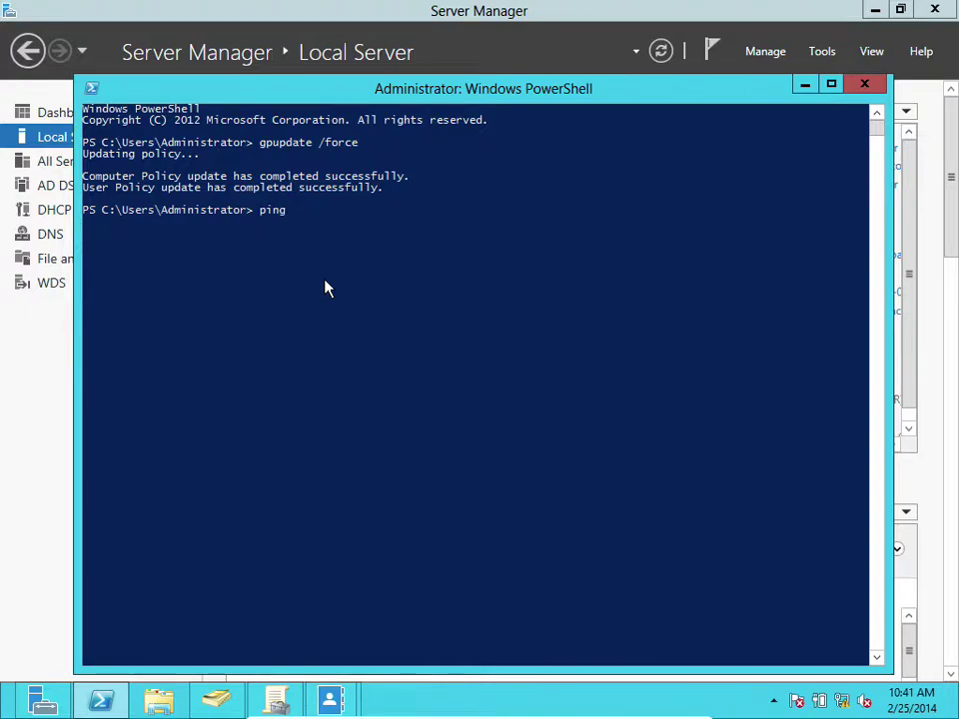
{"action": "type", "text": "192.168.5.117"}
{"action": "key", "text": "Return"}
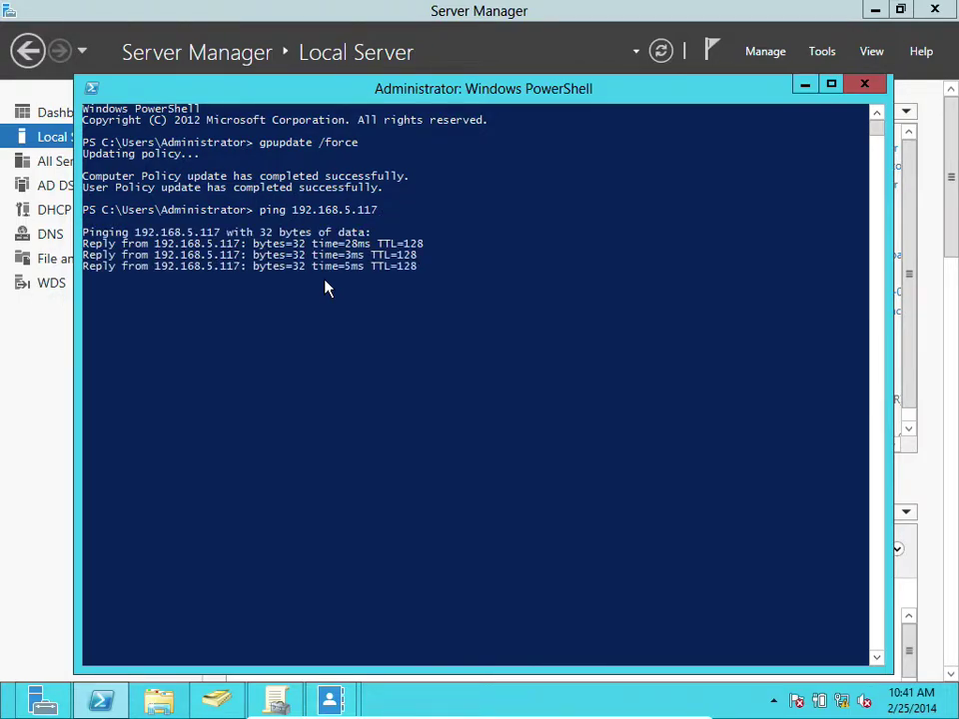
{"action": "left_click", "coordinate": [805, 85]}
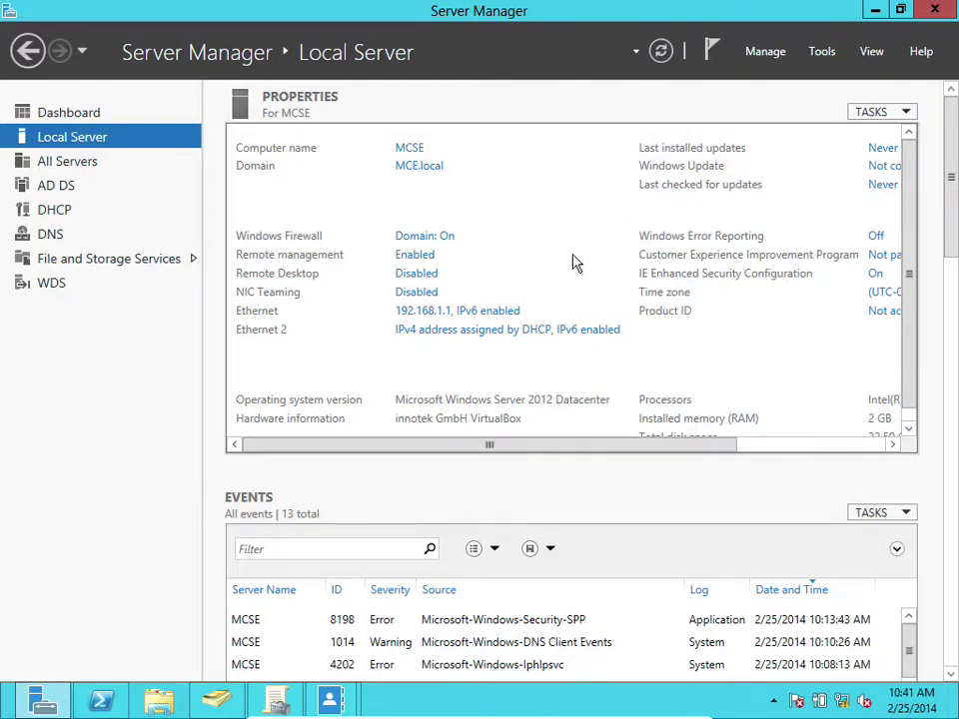
- Open DNS Manager and display the records of the MCE.local forward lookup zone on server MCSE
{"action": "left_click", "coordinate": [820, 51]}
{"action": "left_click", "coordinate": [687, 277]}
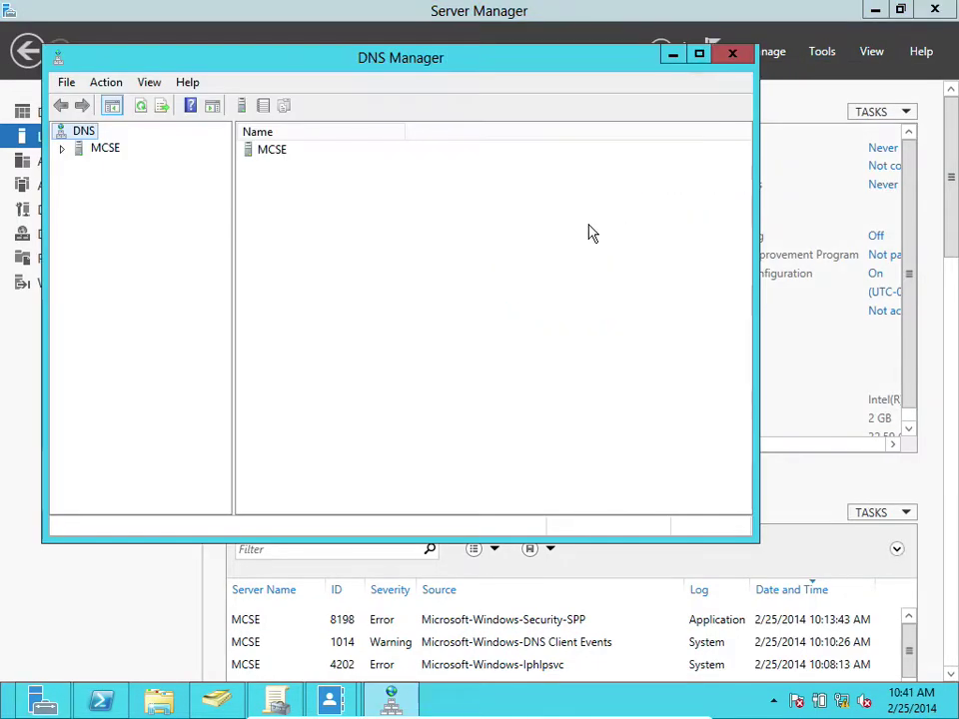
{"action": "left_click", "coordinate": [61, 149]}
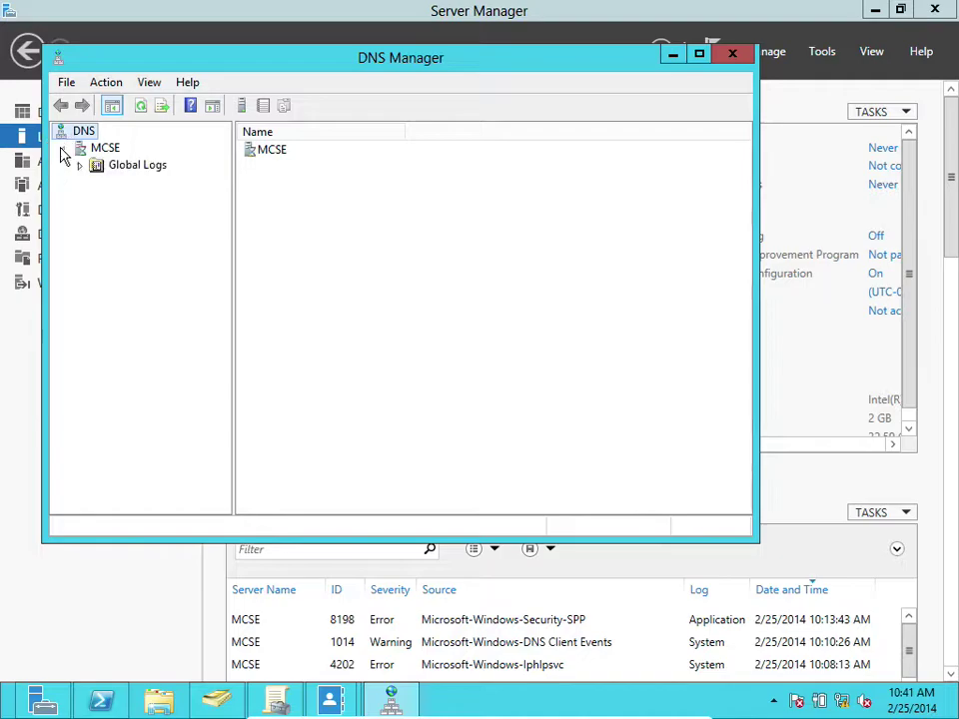
{"action": "left_click", "coordinate": [136, 185]}
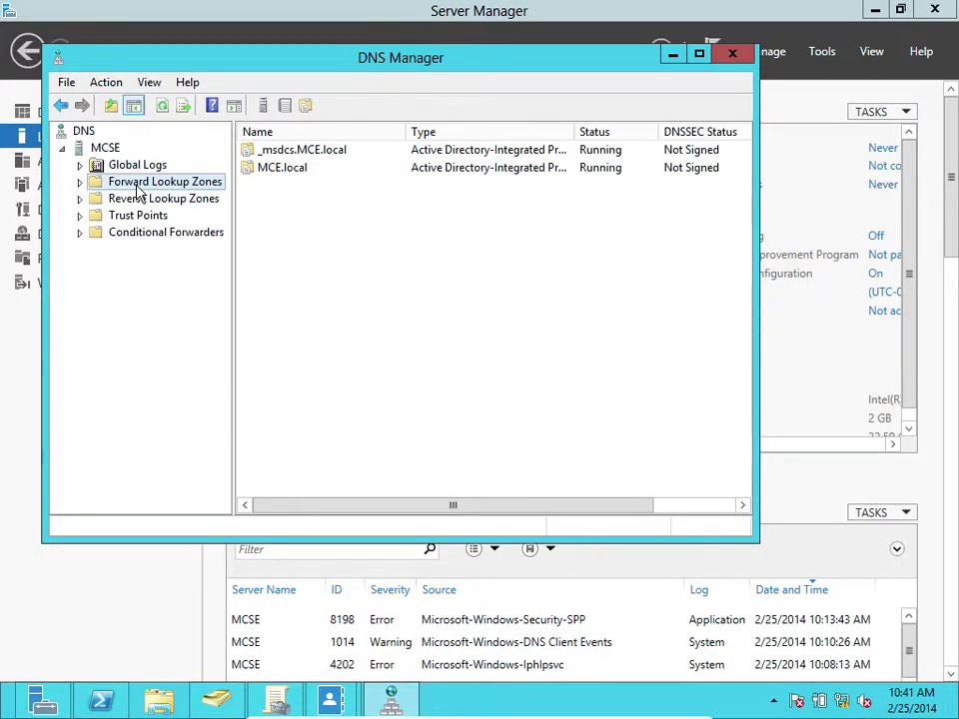
{"action": "left_click", "coordinate": [134, 212]}
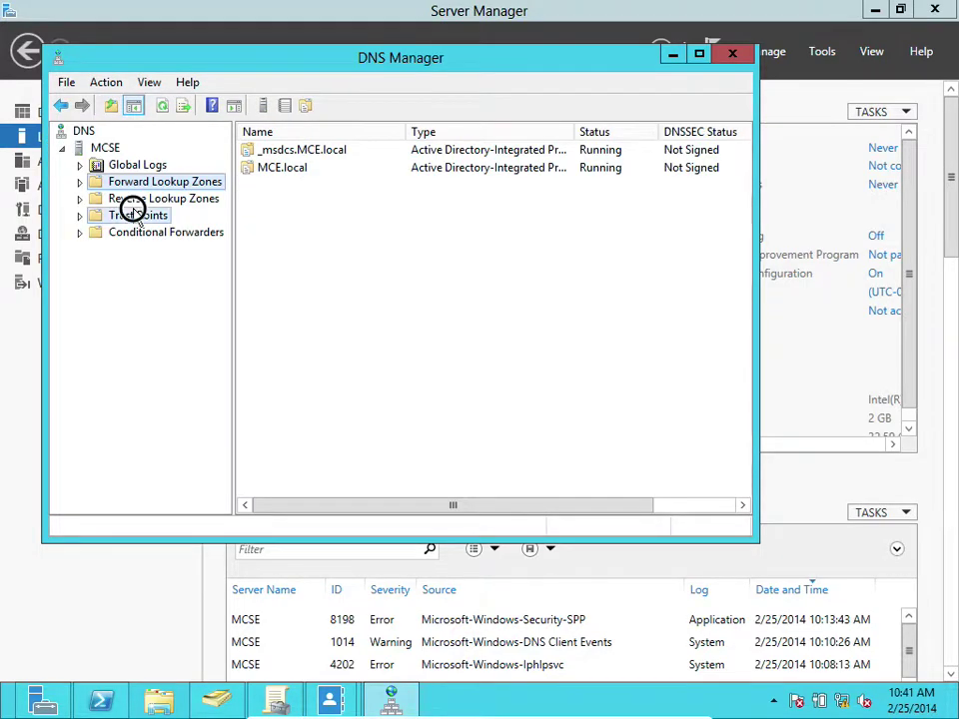
{"action": "left_click", "coordinate": [79, 182]}
{"action": "left_click", "coordinate": [133, 216]}
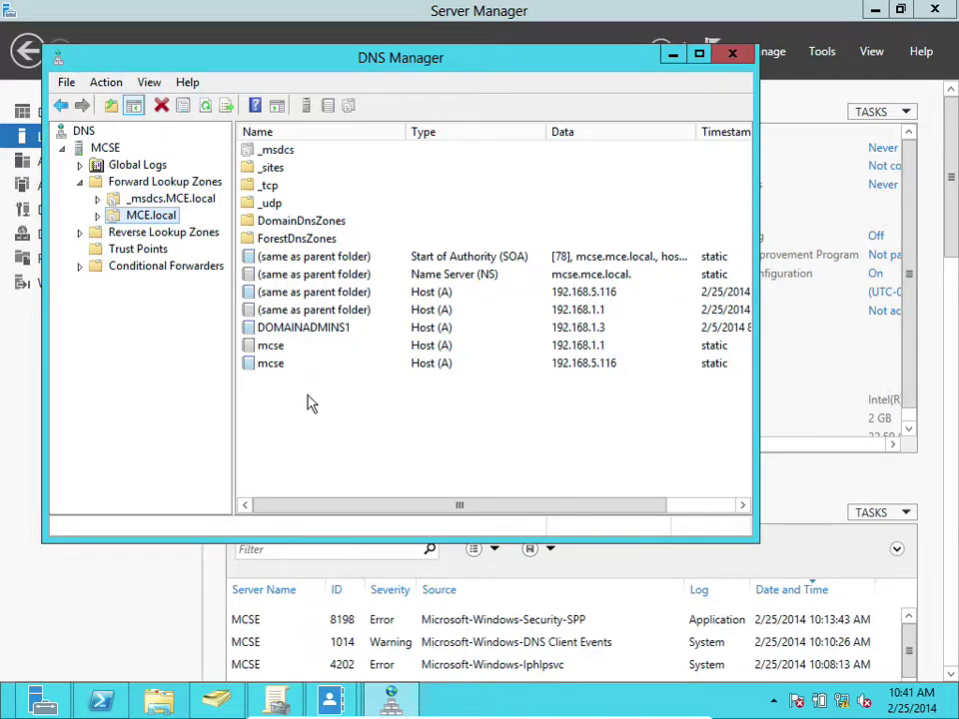
- Start a new conditional forwarder on server MCSE for the DNS domain Winserver.local
{"action": "left_click", "coordinate": [166, 267]}
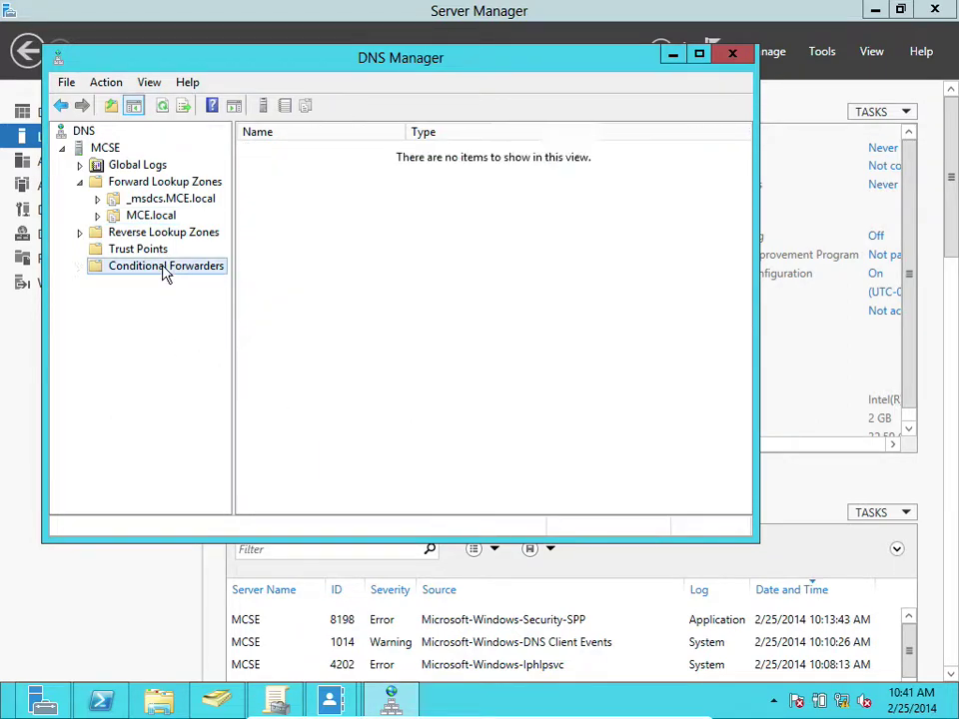
{"action": "right_click", "coordinate": [364, 246]}
{"action": "left_click", "coordinate": [399, 259]}
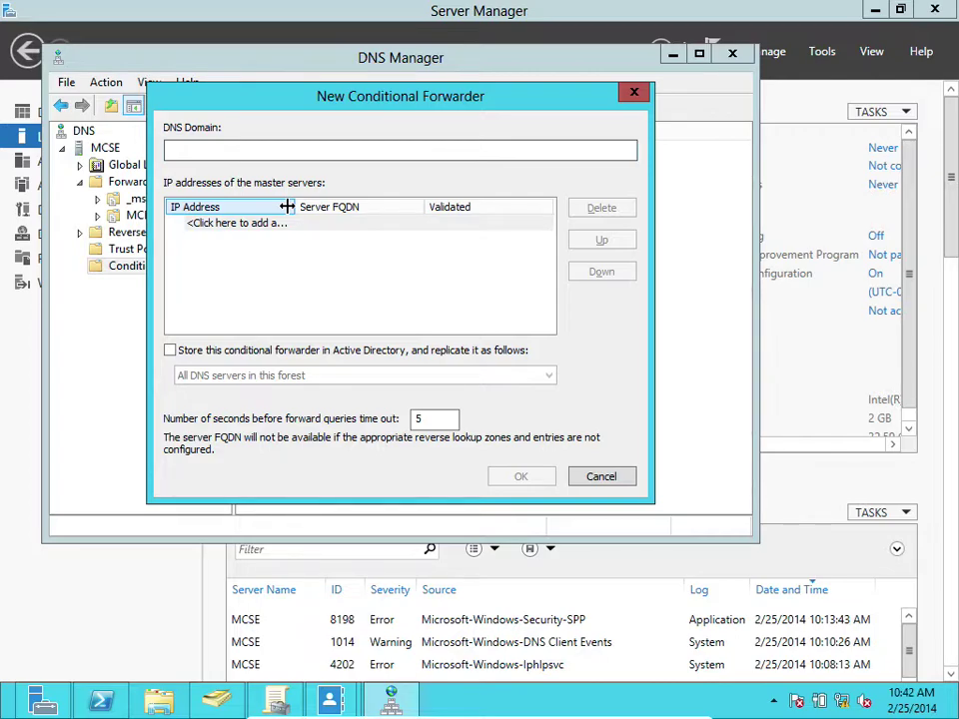
{"action": "type", "text": "Winserver"}
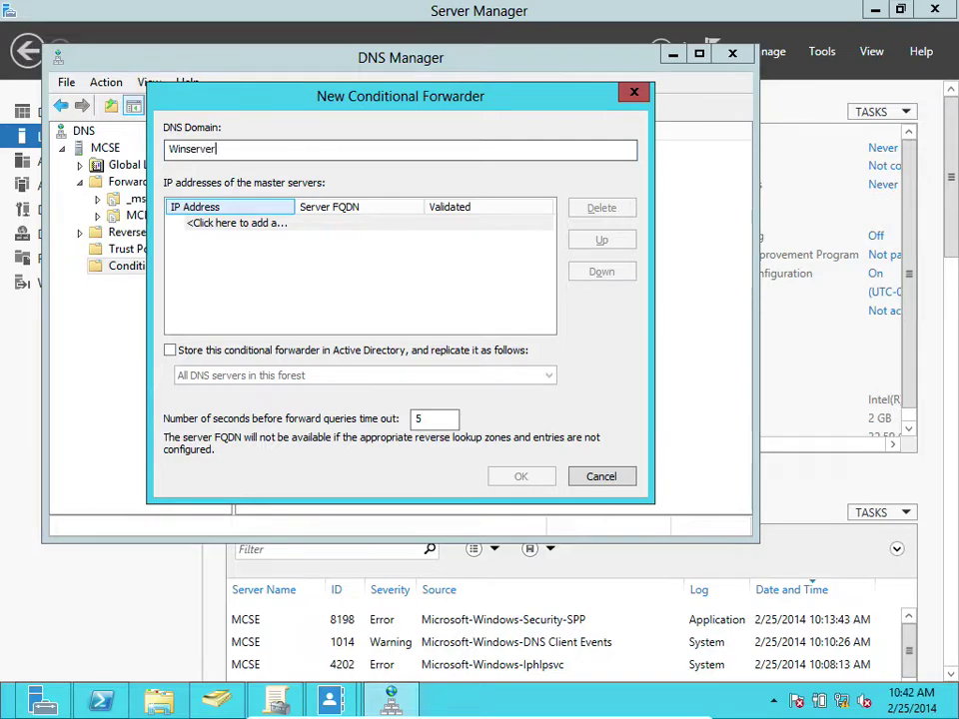
{"action": "type", "text": ".local"}
{"action": "key", "text": "Tab"}
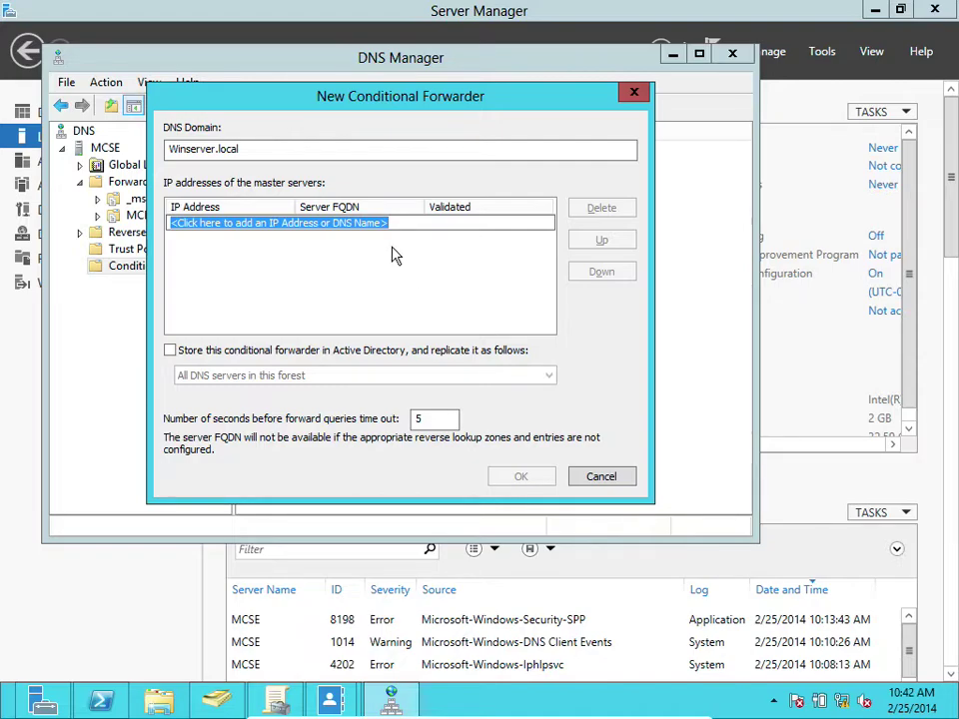
- Add 192.168.5.117 as the forwarder's master server, run its validation again, and save the conditional forwarder
{"action": "type", "text": "192.168.5.117"}
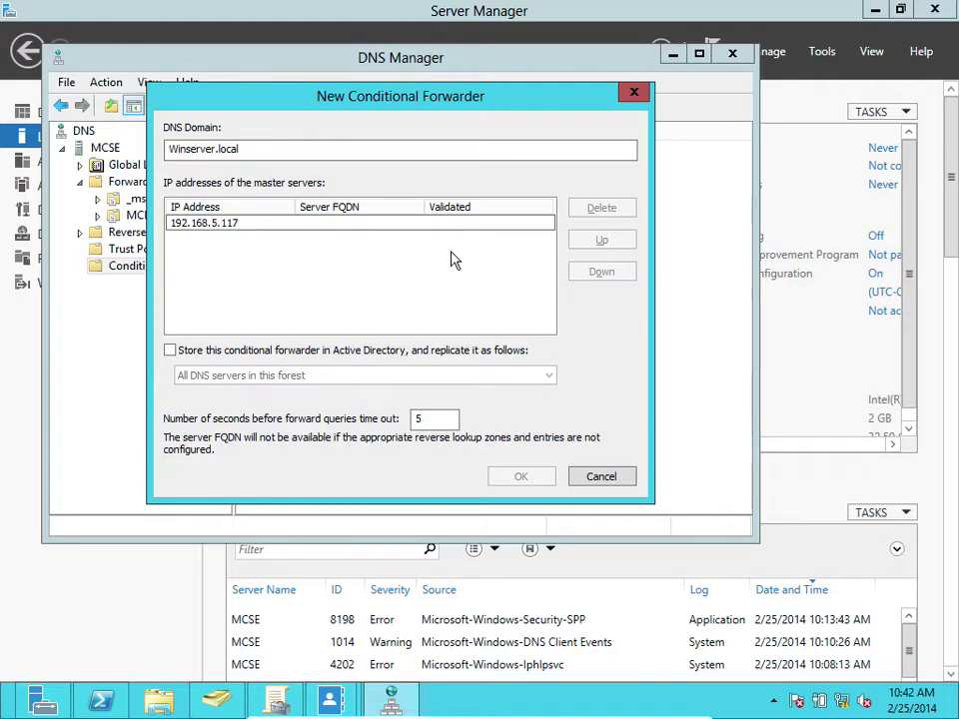
{"action": "key", "text": "Return"}
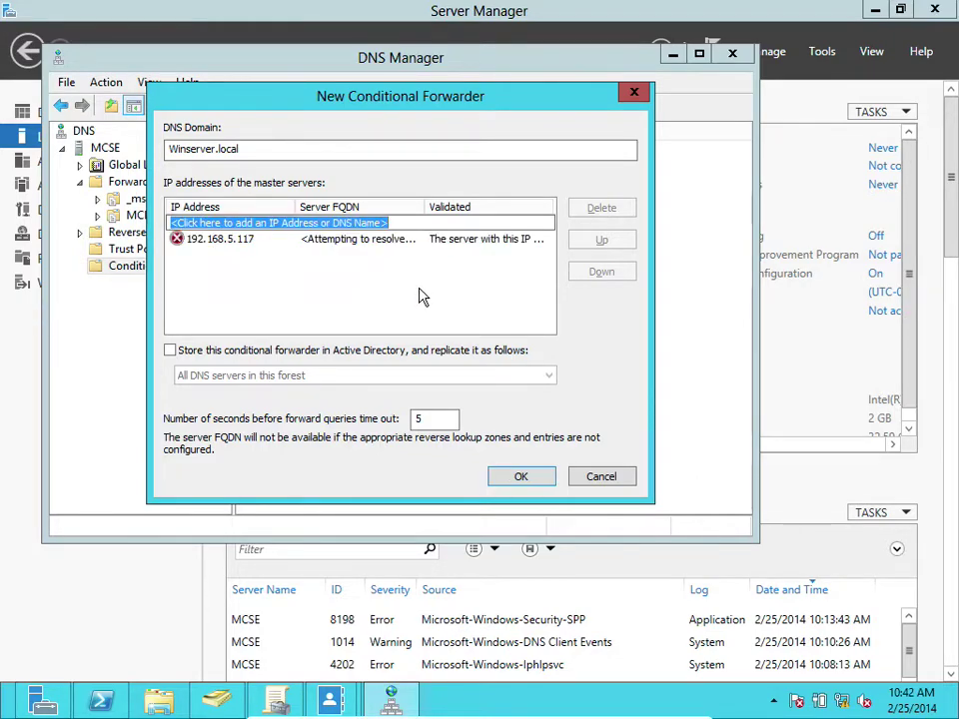
{"action": "left_click", "coordinate": [399, 241]}
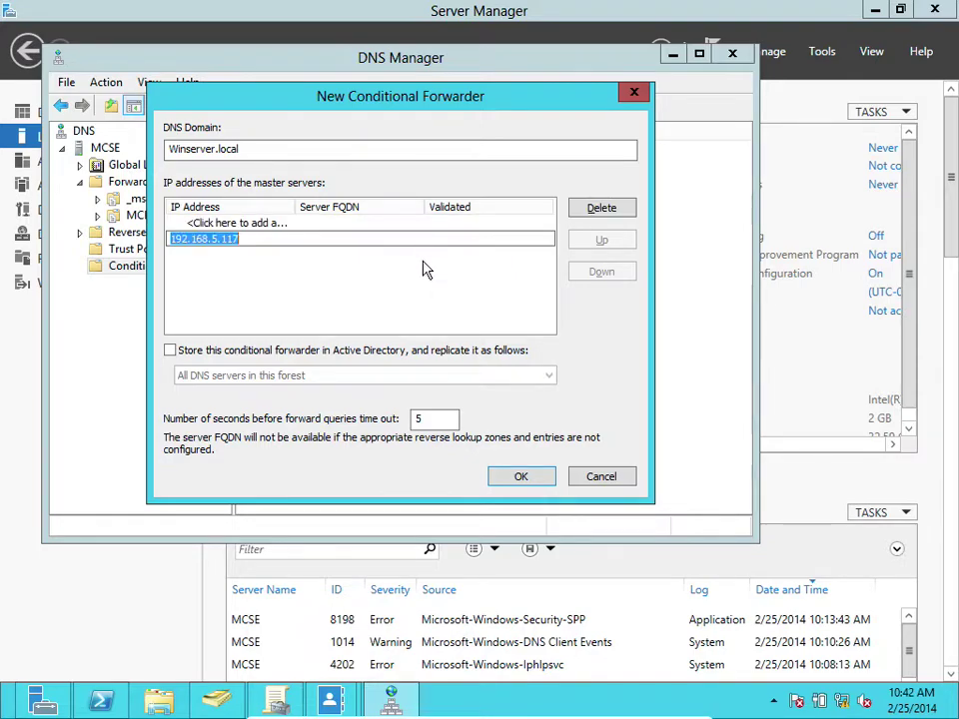
{"action": "key", "text": "Return"}
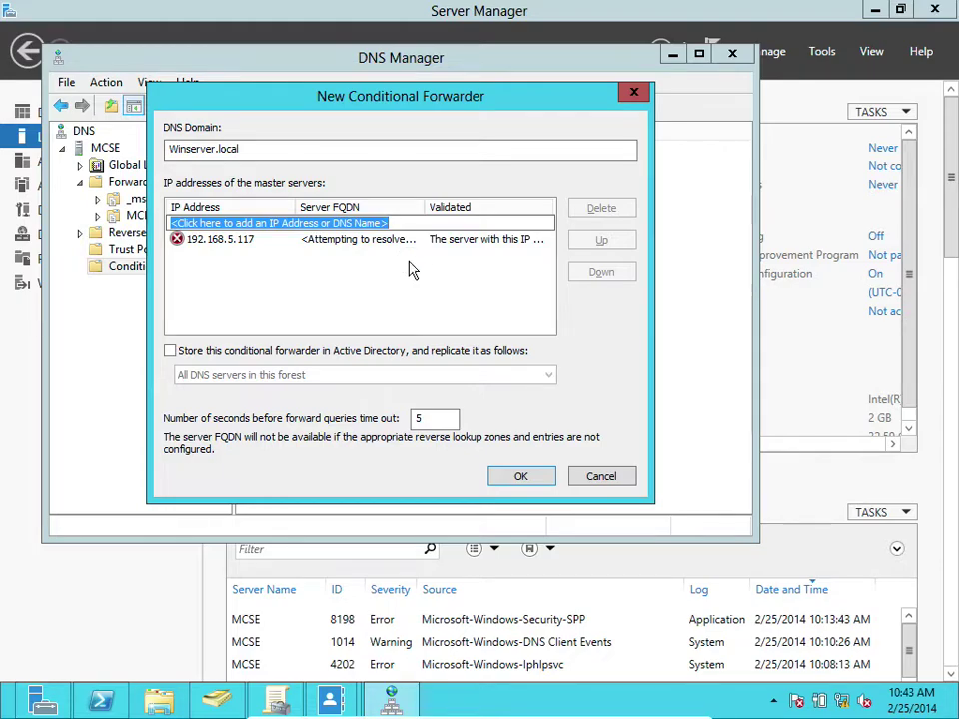
{"action": "left_click", "coordinate": [515, 478]}
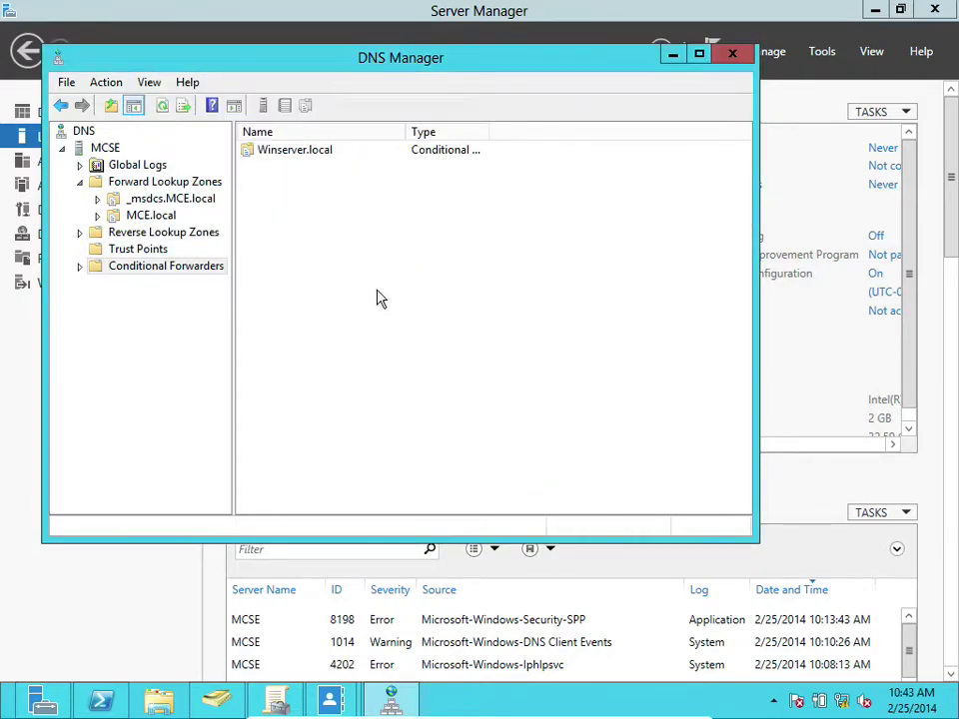
- Examine the Winserver.local conditional forwarder, including its master server and validation status in the properties, leaving its settings as they are
{"action": "left_click", "coordinate": [324, 154]}
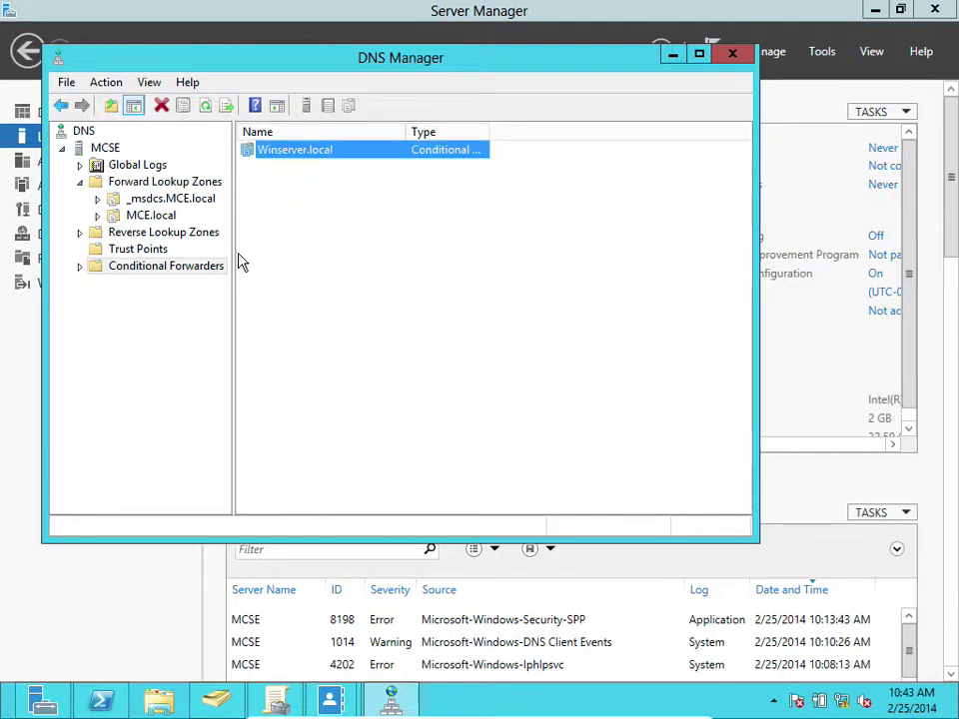
{"action": "left_click", "coordinate": [78, 267]}
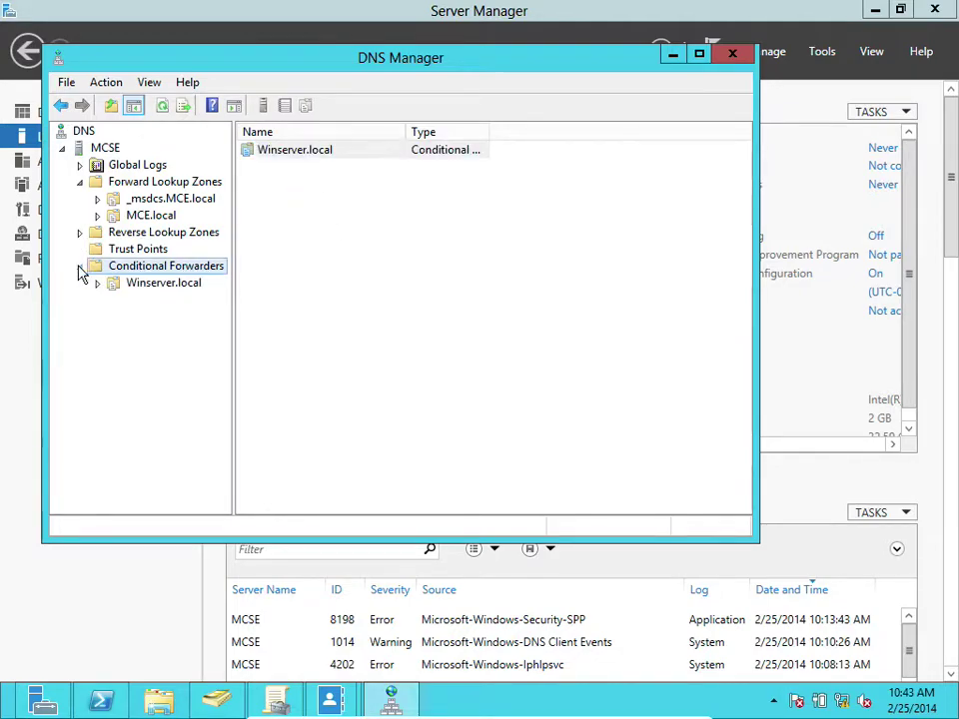
{"action": "left_click", "coordinate": [152, 284]}
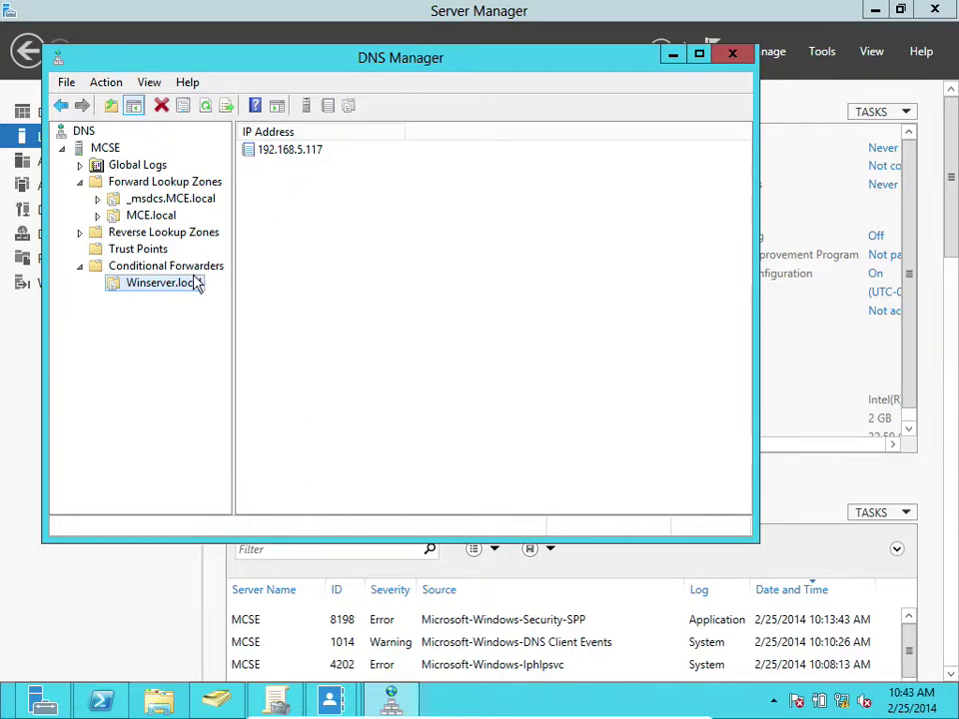
{"action": "left_click", "coordinate": [178, 267]}
{"action": "right_click", "coordinate": [177, 270]}
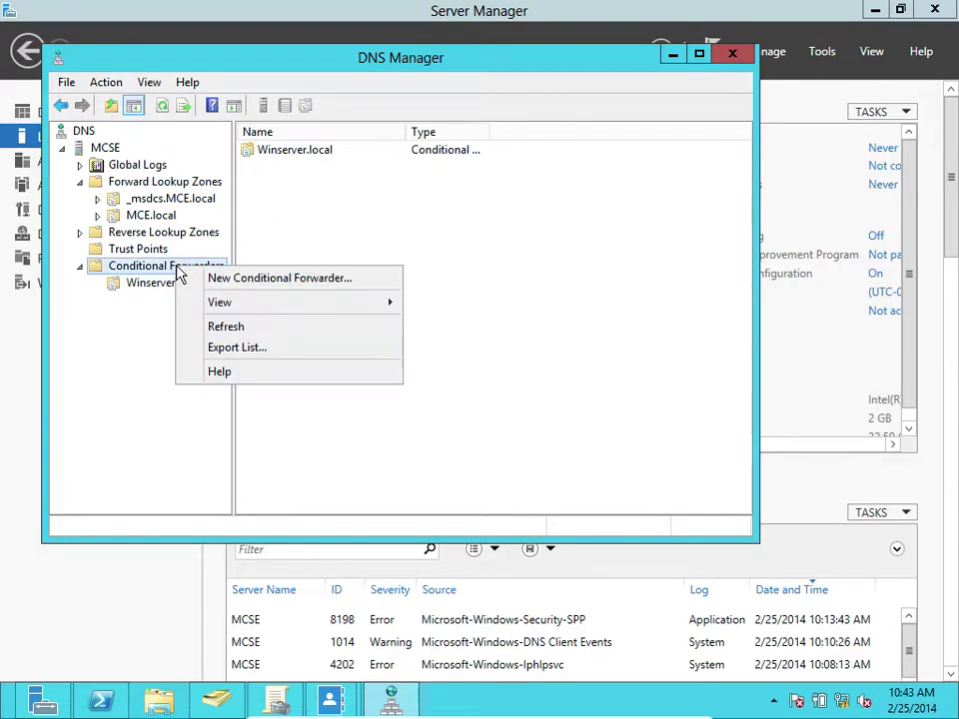
{"action": "left_click", "coordinate": [152, 286]}
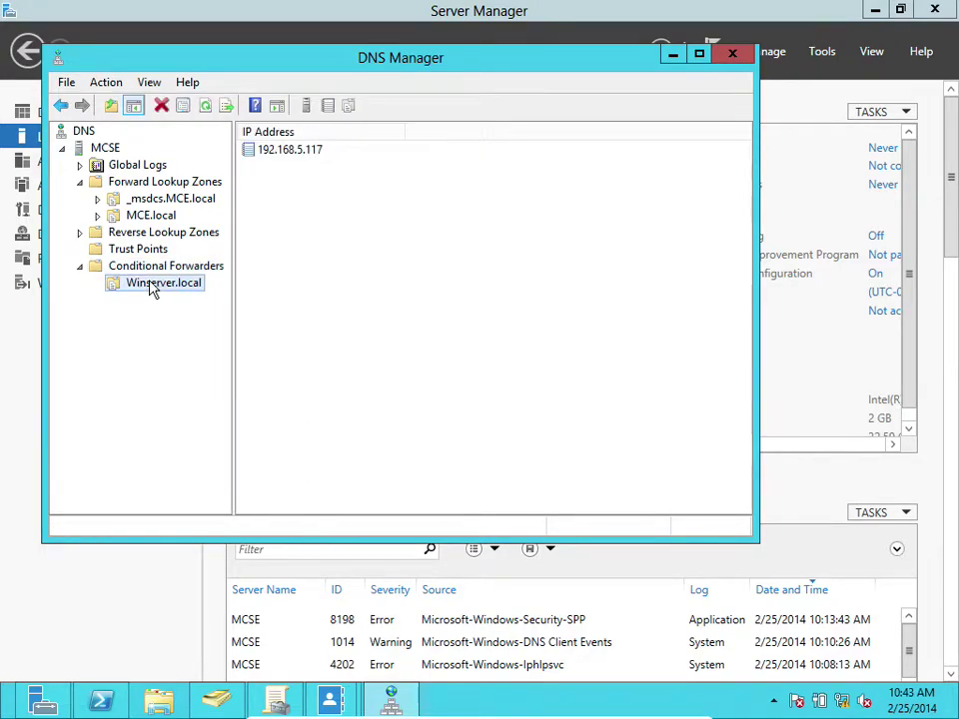
{"action": "right_click", "coordinate": [150, 284]}
{"action": "left_click", "coordinate": [206, 382]}
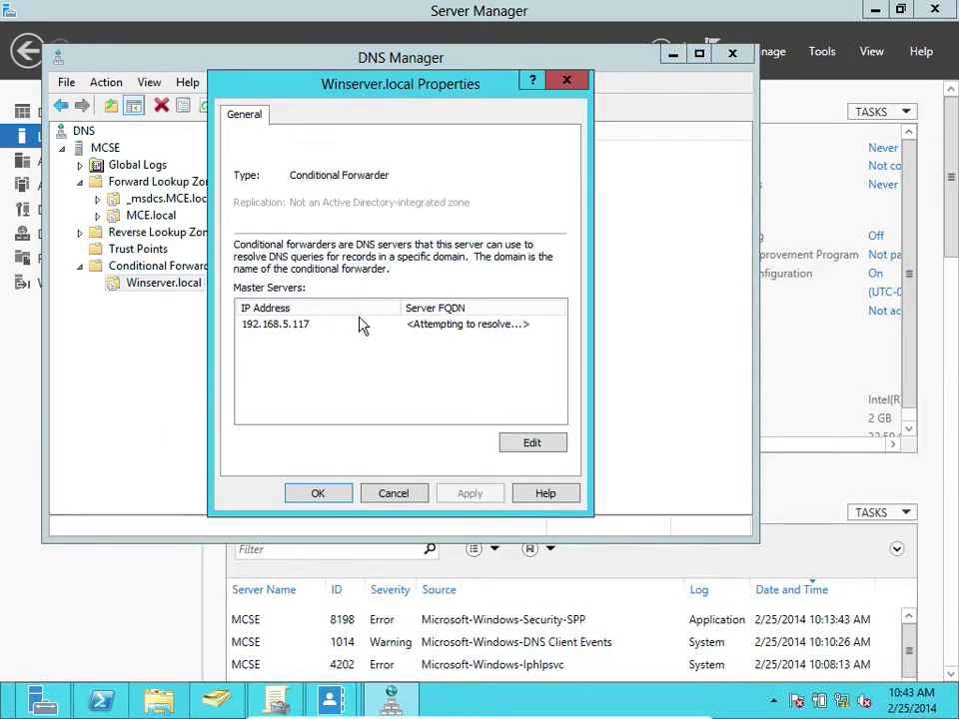
{"action": "left_click", "coordinate": [525, 445]}
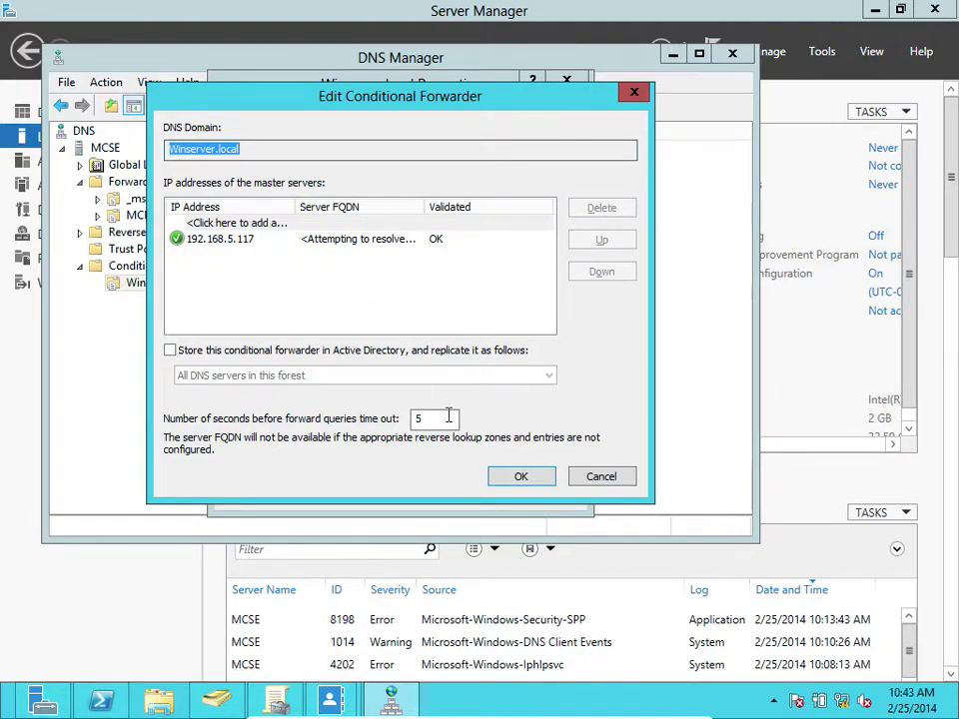
{"action": "left_click", "coordinate": [520, 477]}
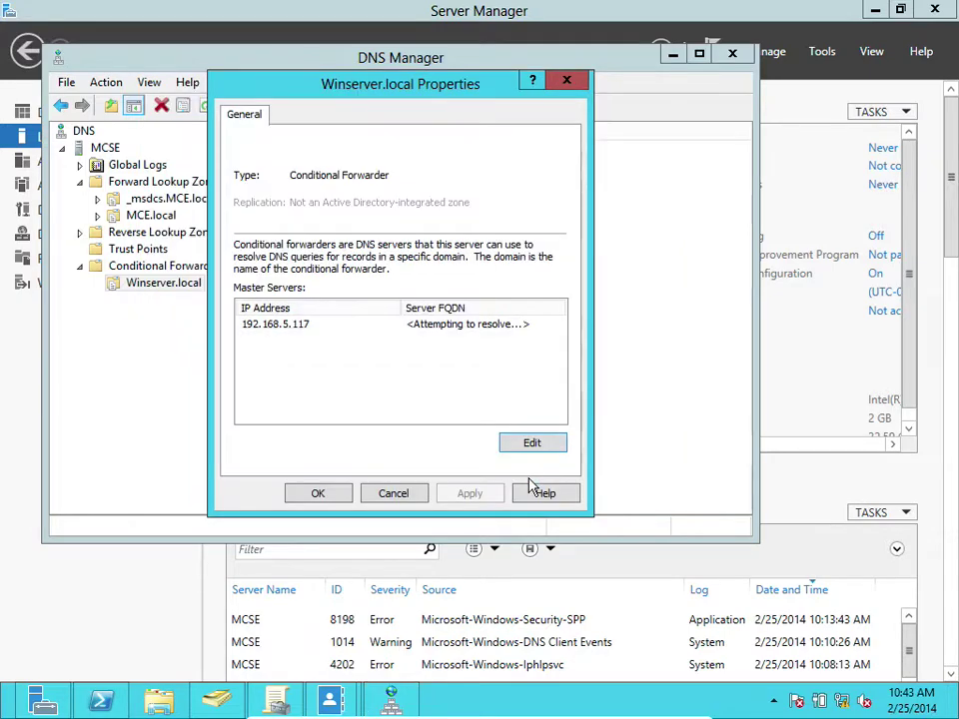
{"action": "left_click", "coordinate": [335, 493]}
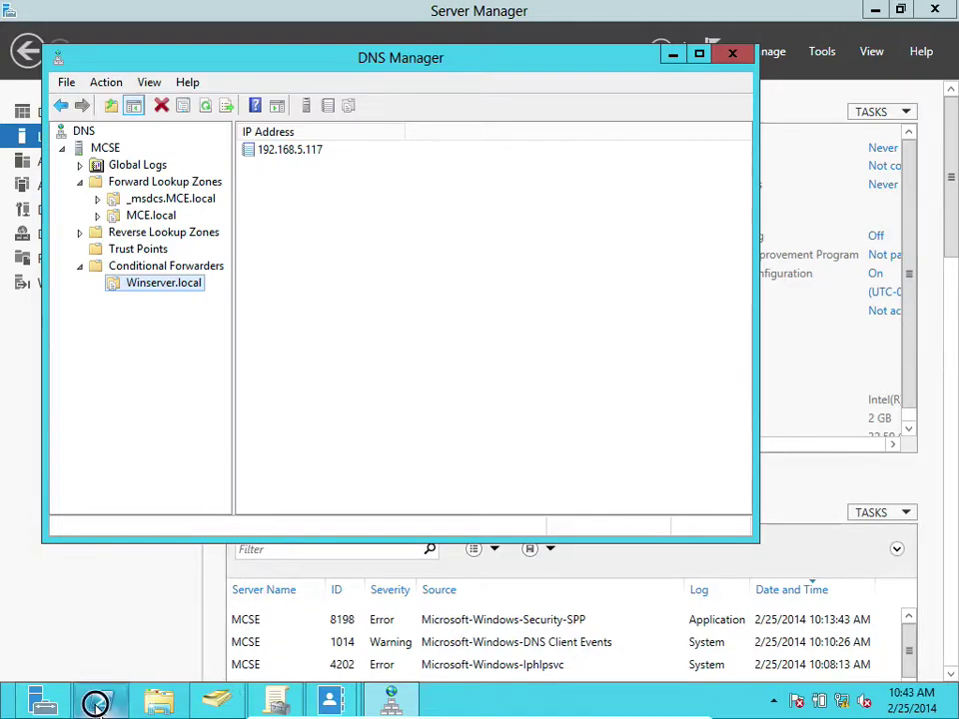
- Run nslookup for win70-413.winserver.local in PowerShell to test name resolution, and minimize the PowerShell and DNS Manager windows
{"action": "left_click", "coordinate": [97, 699]}
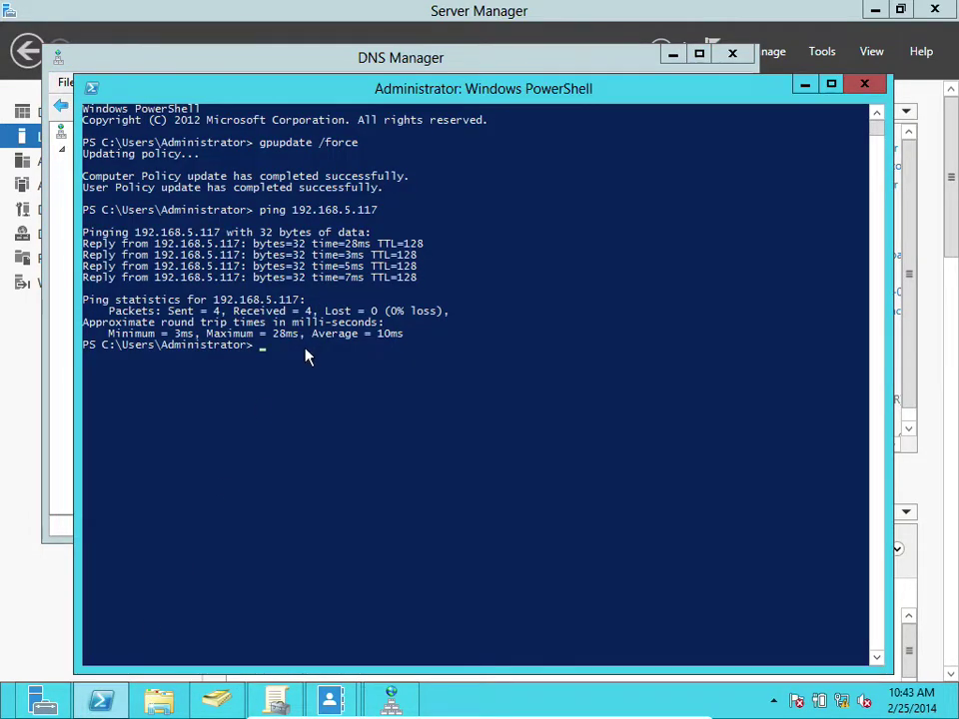
{"action": "type", "text": "nslookup"}
{"action": "type", "text": "win"}
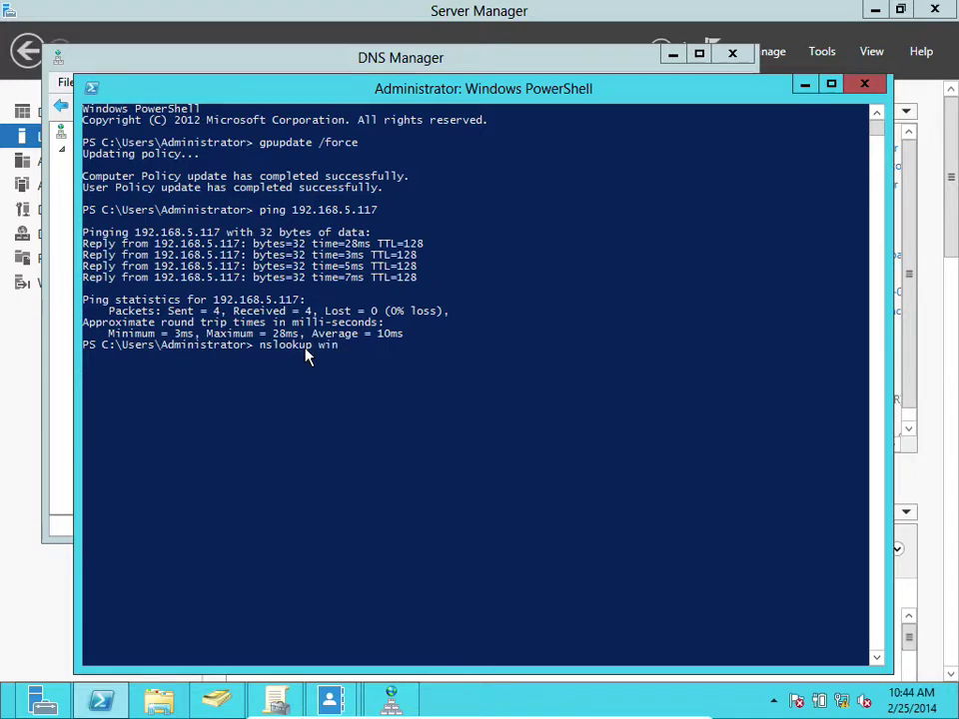
{"action": "type", "text": "70-1"}
{"action": "key", "text": "BackSpace"}
{"action": "type", "text": "413.winserver.local"}
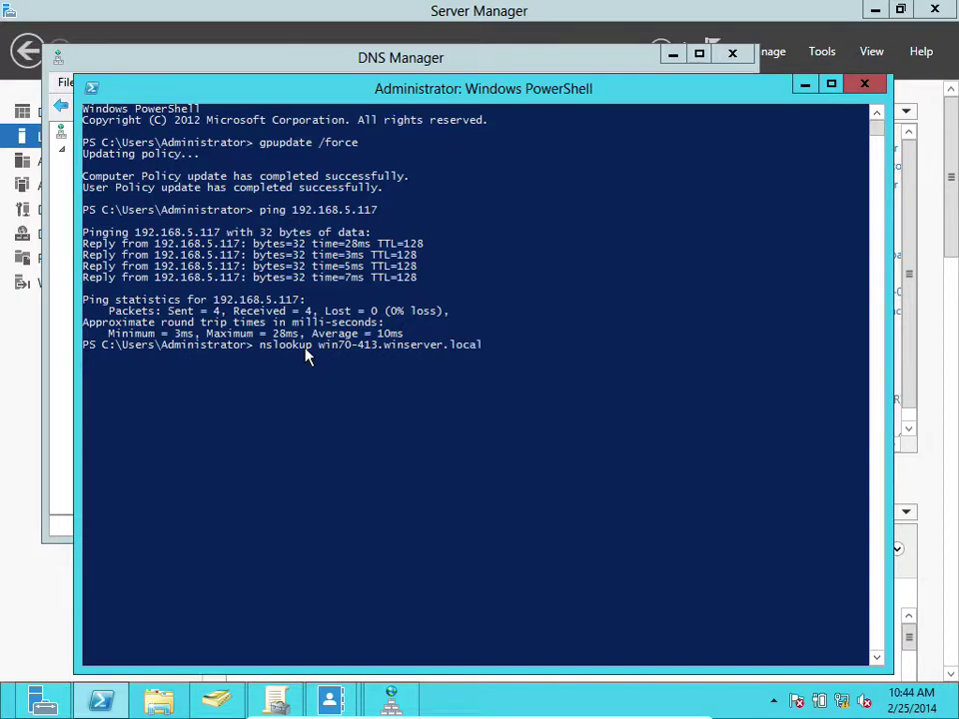
{"action": "key", "text": "Return"}
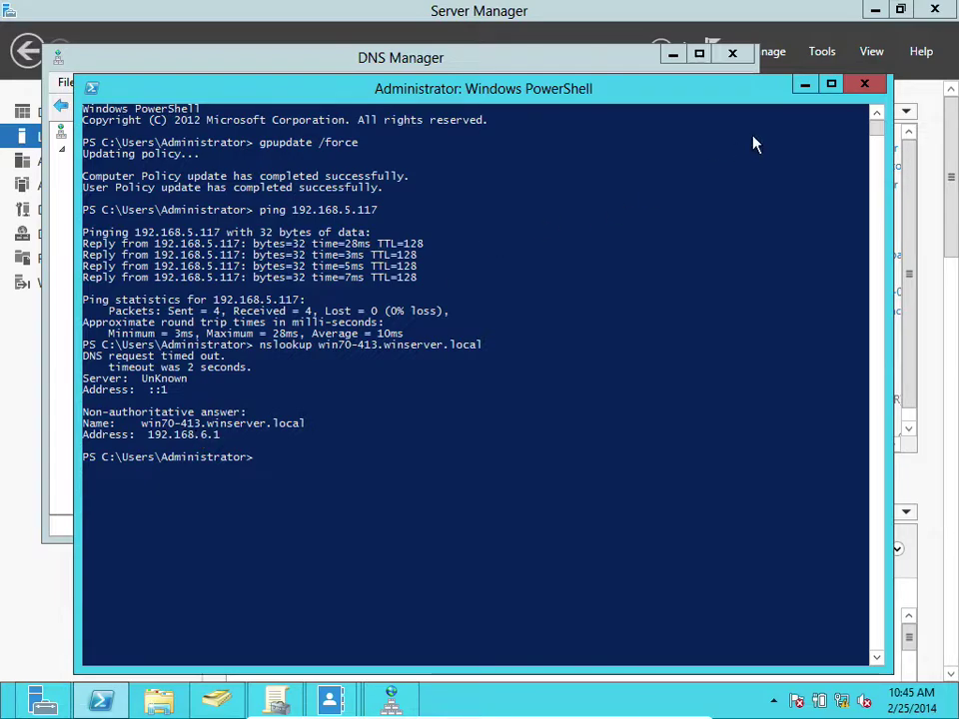
{"action": "left_click", "coordinate": [805, 86]}
{"action": "left_click", "coordinate": [670, 56]}
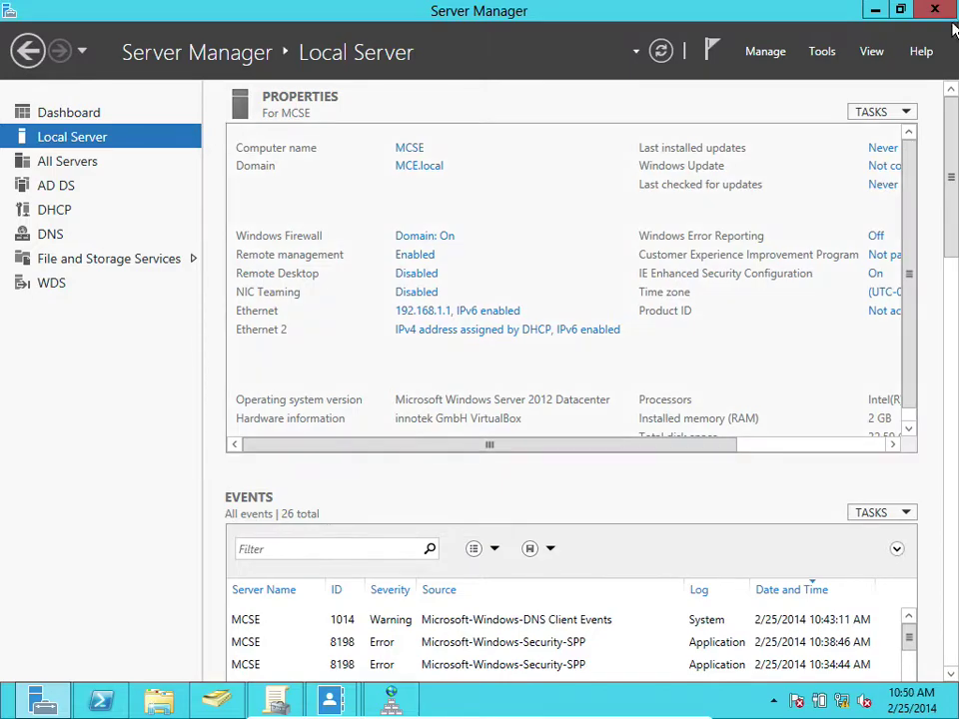
- Open Active Directory Domains and Trusts and show the trusts in the MCE.local domain's properties
{"action": "left_click", "coordinate": [821, 52]}
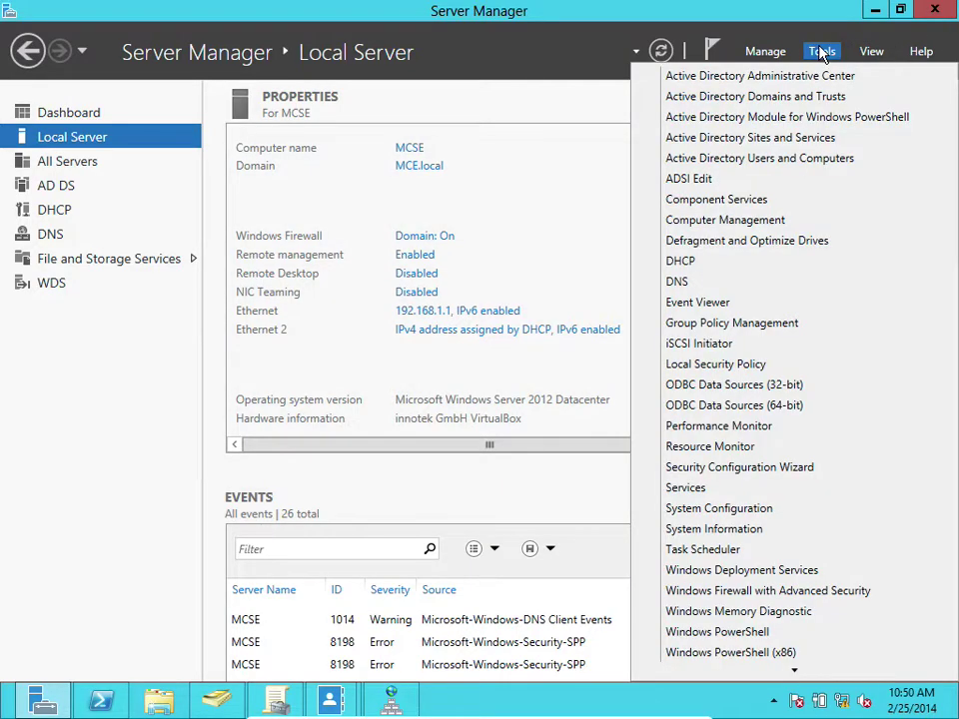
{"action": "left_click", "coordinate": [753, 98]}
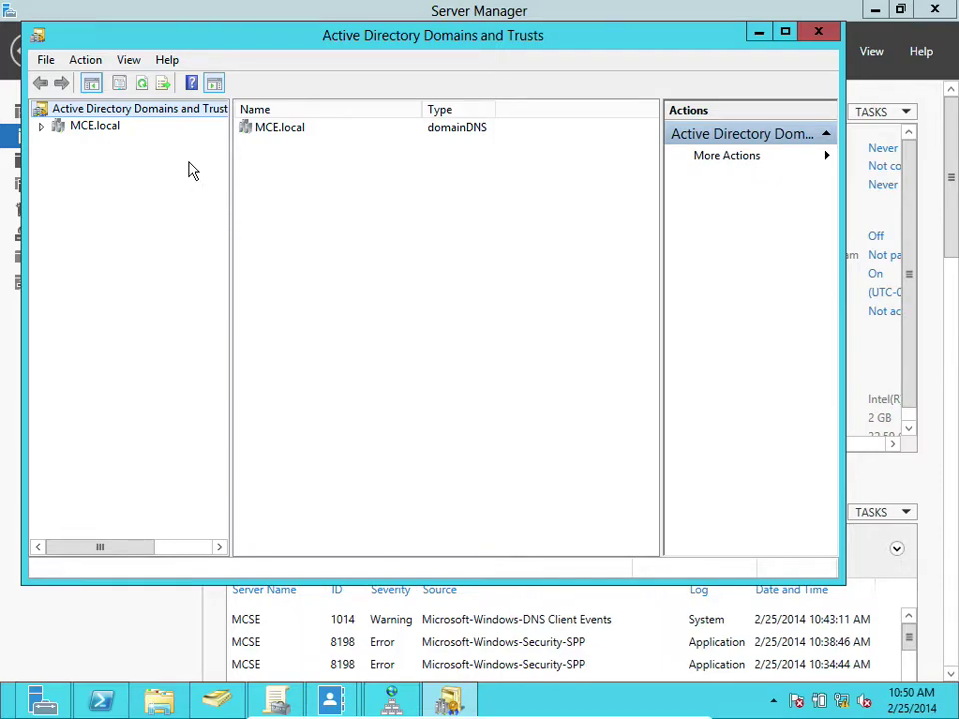
{"action": "left_click", "coordinate": [40, 126]}
{"action": "left_click", "coordinate": [95, 126]}
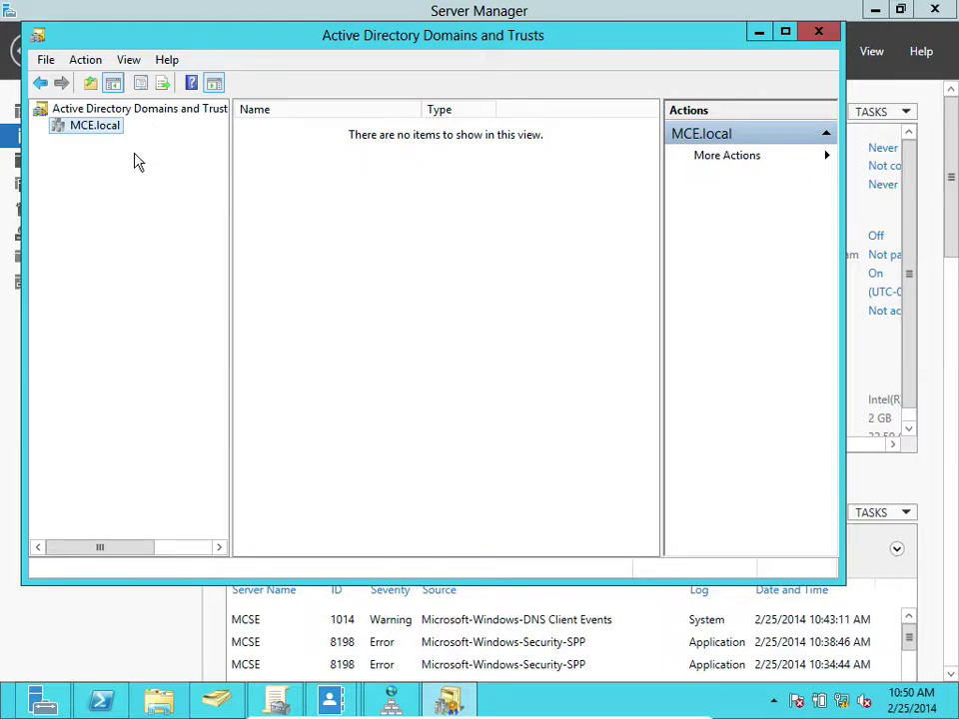
{"action": "right_click", "coordinate": [82, 127]}
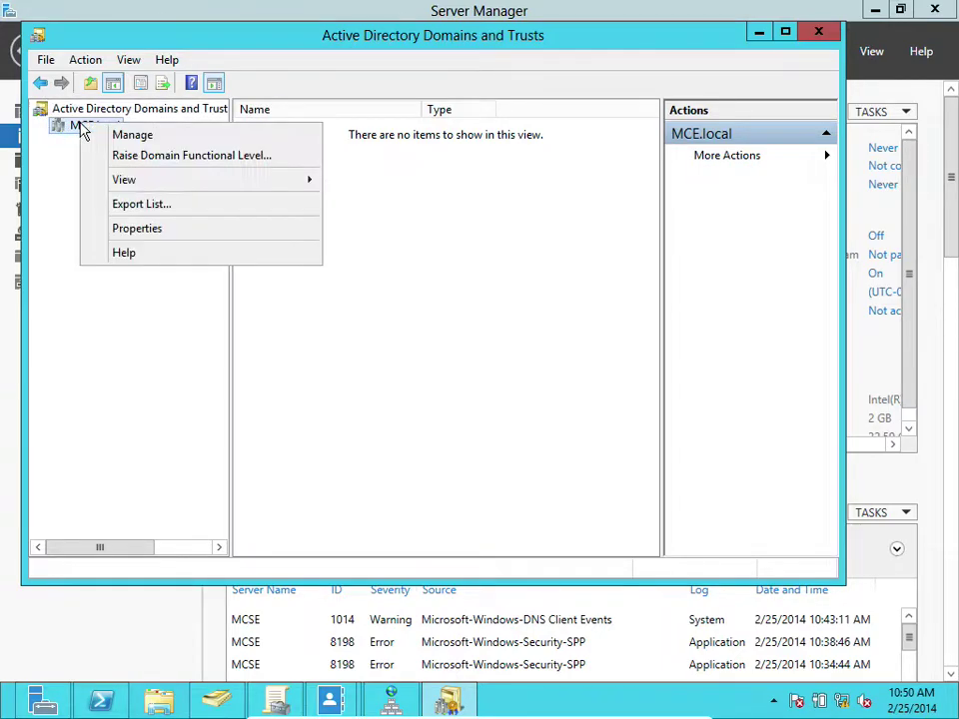
{"action": "left_click", "coordinate": [143, 229]}
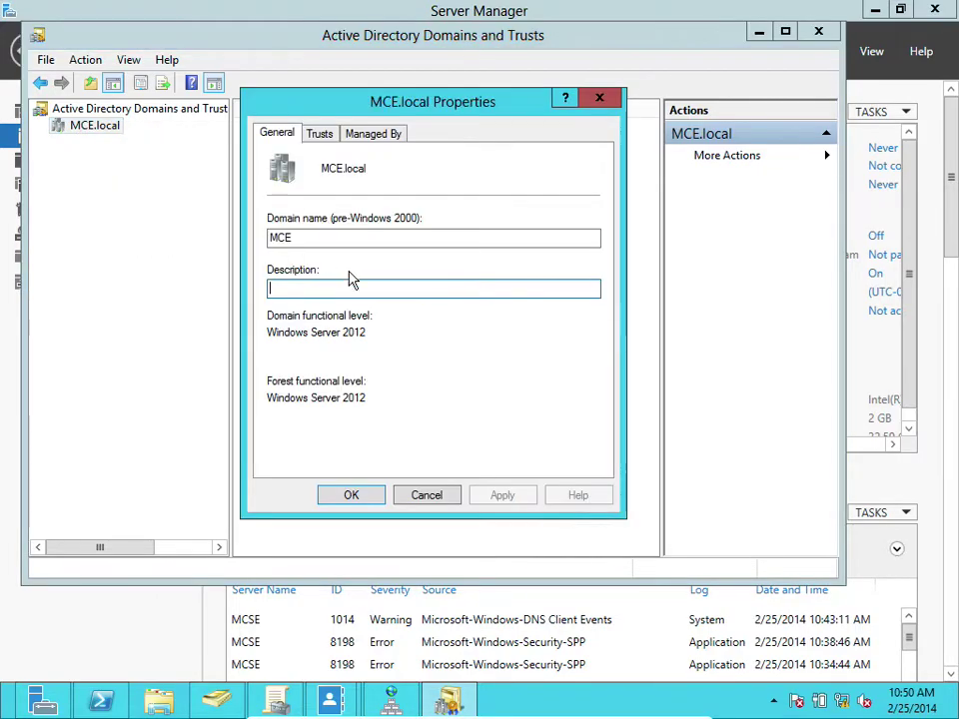
{"action": "left_click", "coordinate": [320, 134]}
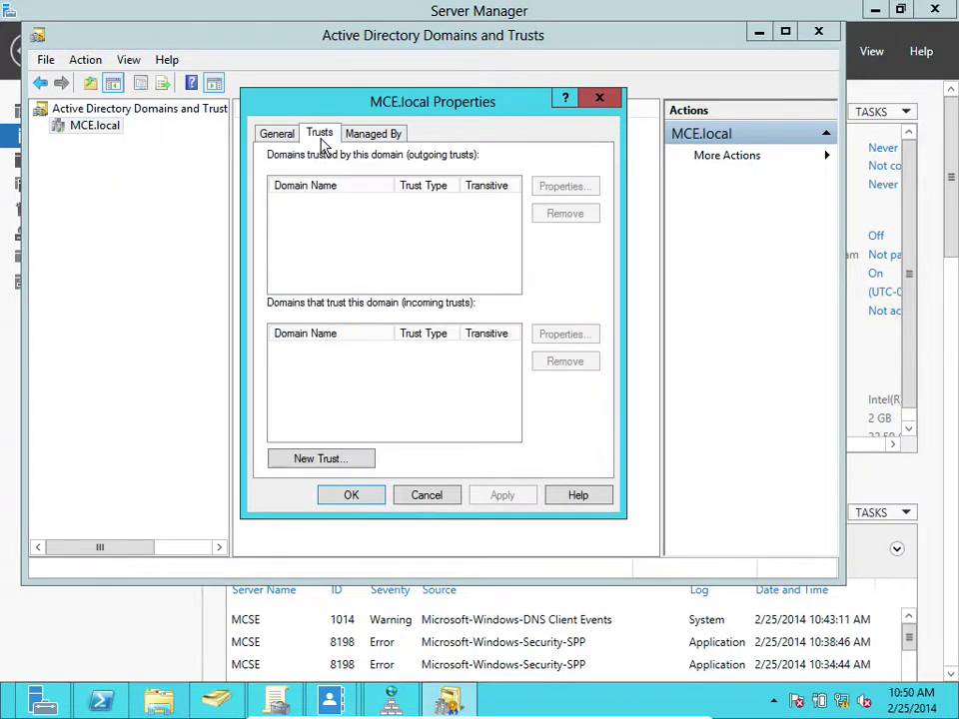
- Try to create a new trust named MCE.local for the domain, and close the New Trust Wizard
{"action": "left_click", "coordinate": [339, 461]}
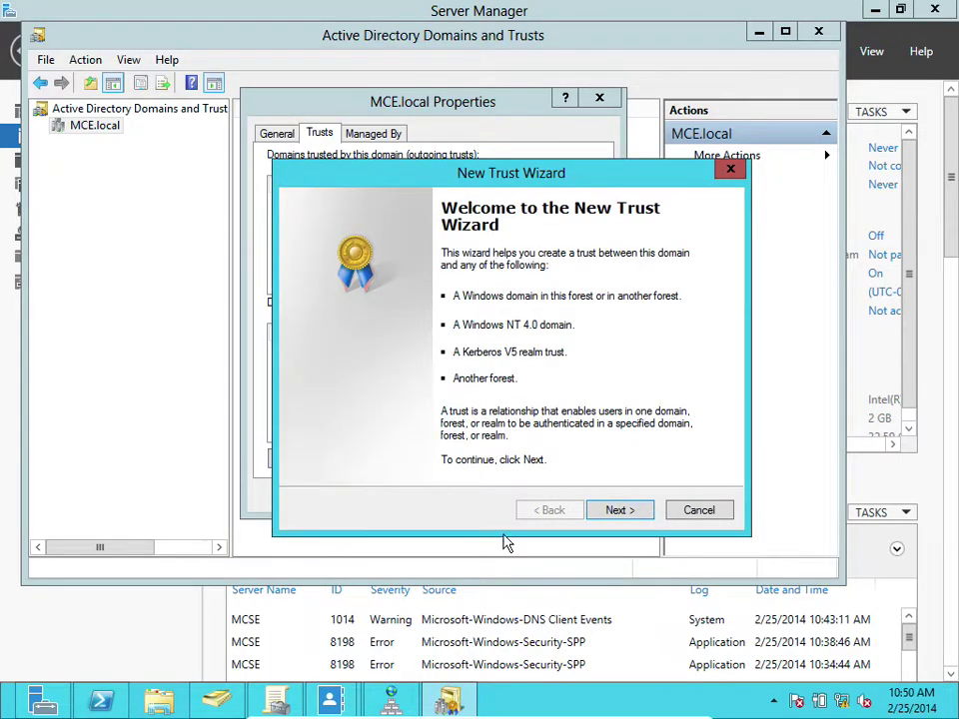
{"action": "left_click", "coordinate": [618, 510]}
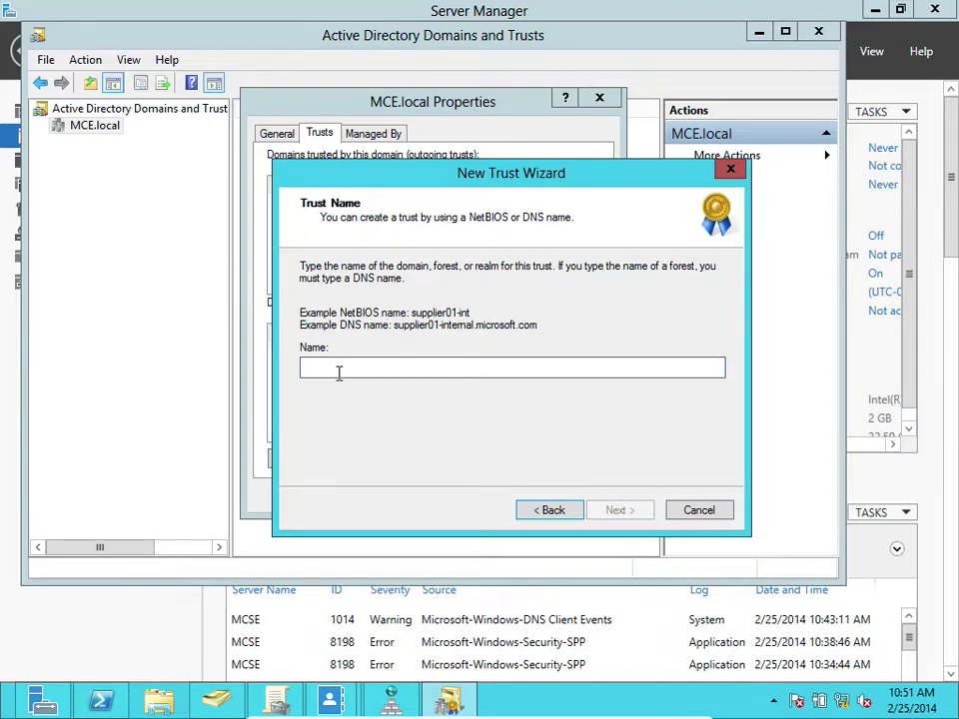
{"action": "type", "text": "MCE.local"}
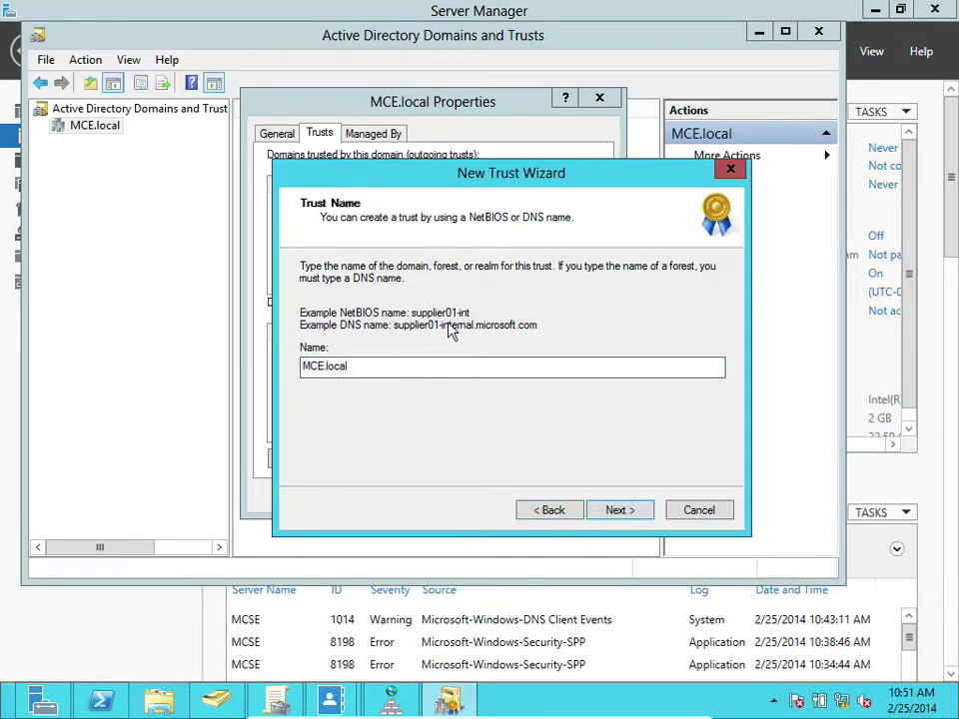
{"action": "left_click", "coordinate": [614, 510]}
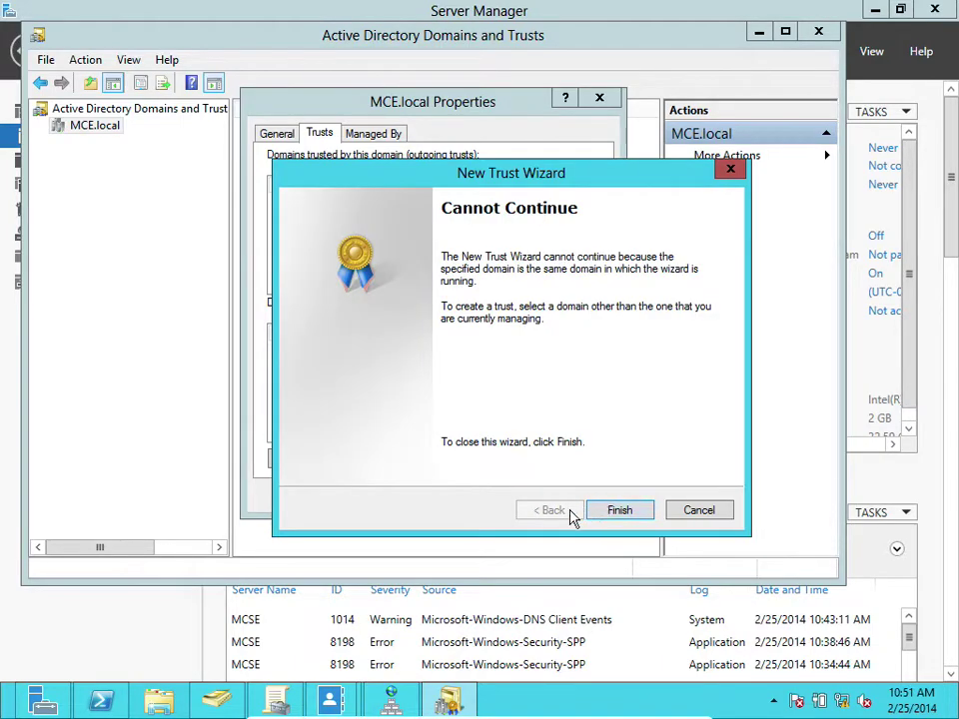
{"action": "left_click", "coordinate": [616, 511]}
- Try to create a new trust named winserver.local of the type Trust with a Windows domain, and close the wizard
{"action": "left_click", "coordinate": [311, 456]}
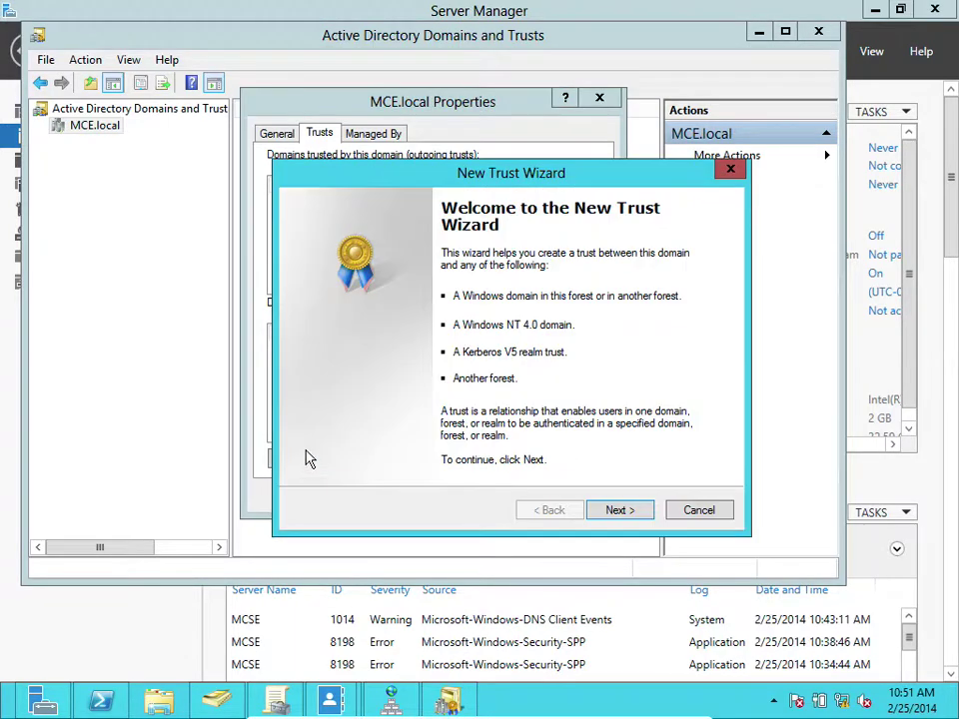
{"action": "left_click", "coordinate": [617, 510]}
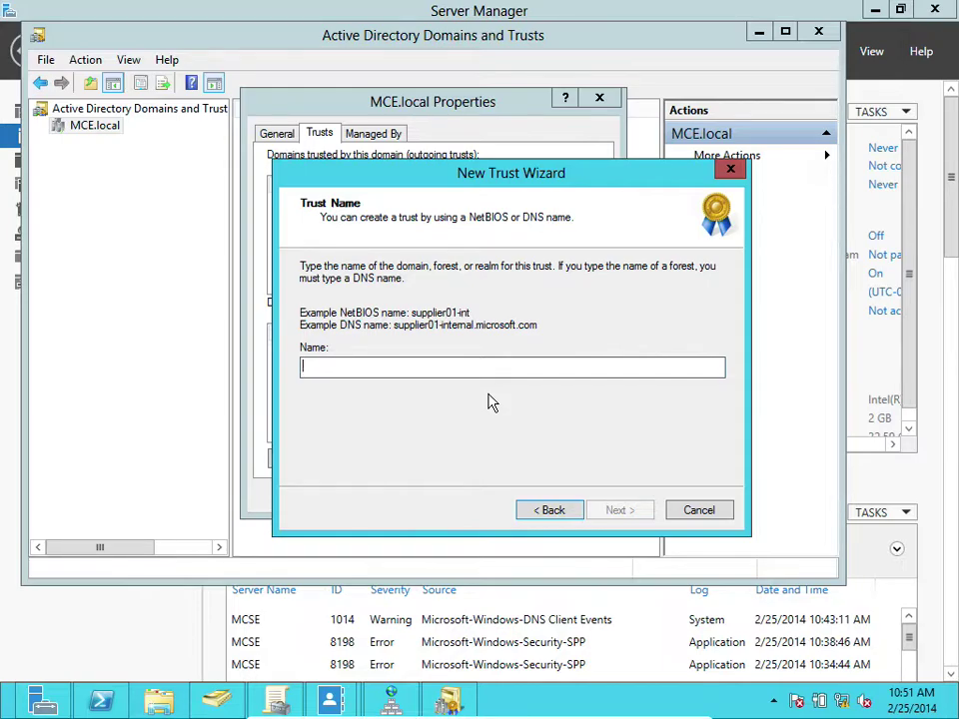
{"action": "type", "text": "win"}
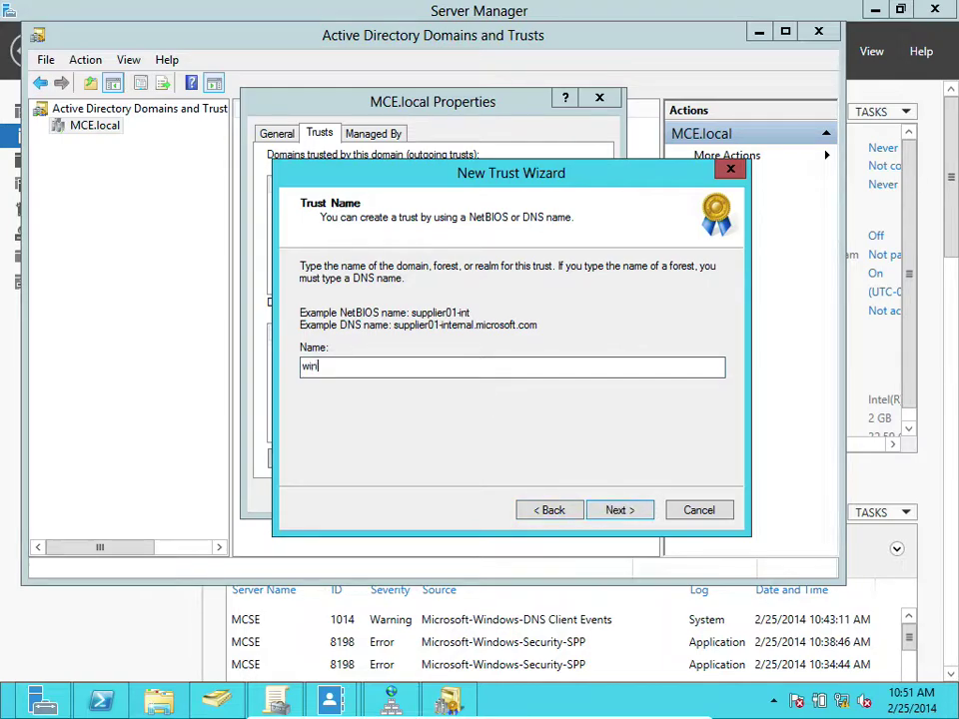
{"action": "type", "text": "server.local"}
{"action": "left_click", "coordinate": [612, 513]}
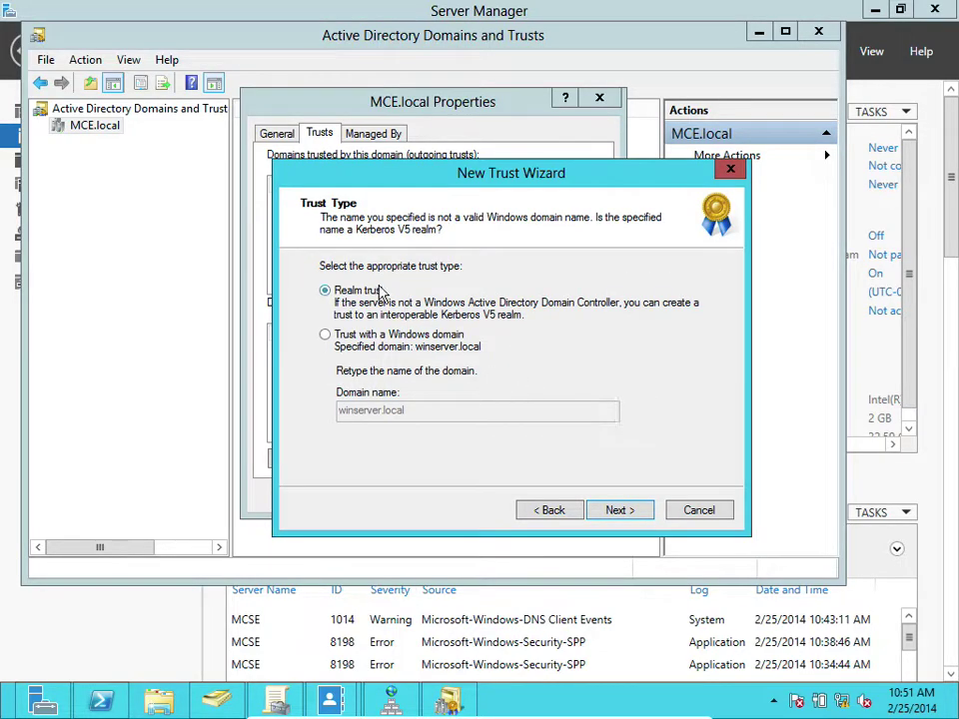
{"action": "left_click", "coordinate": [326, 336]}
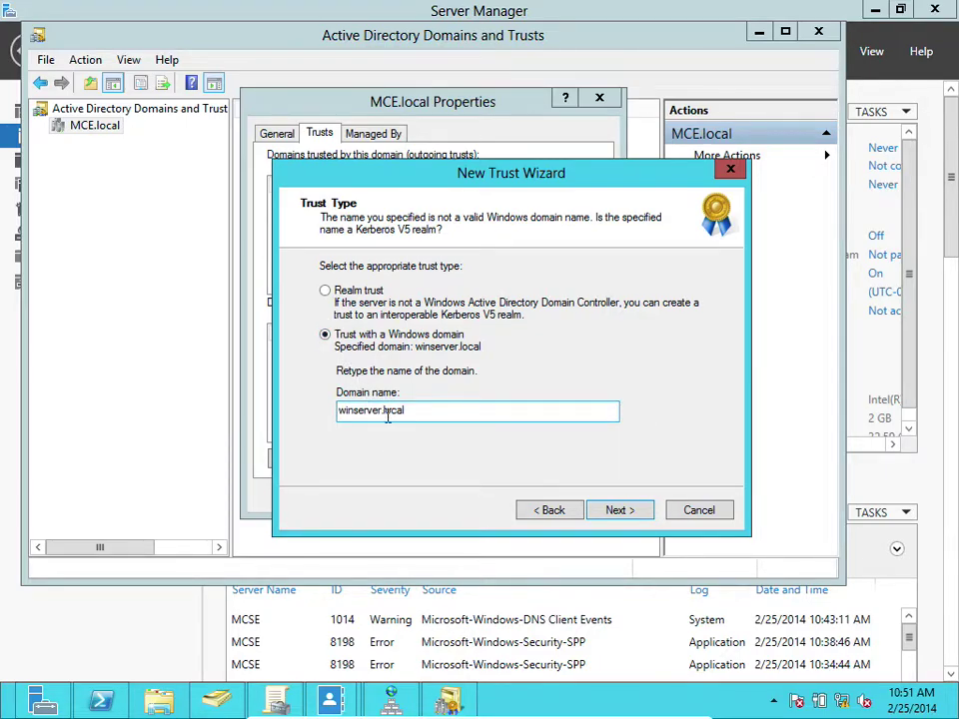
{"action": "left_click", "coordinate": [619, 515]}
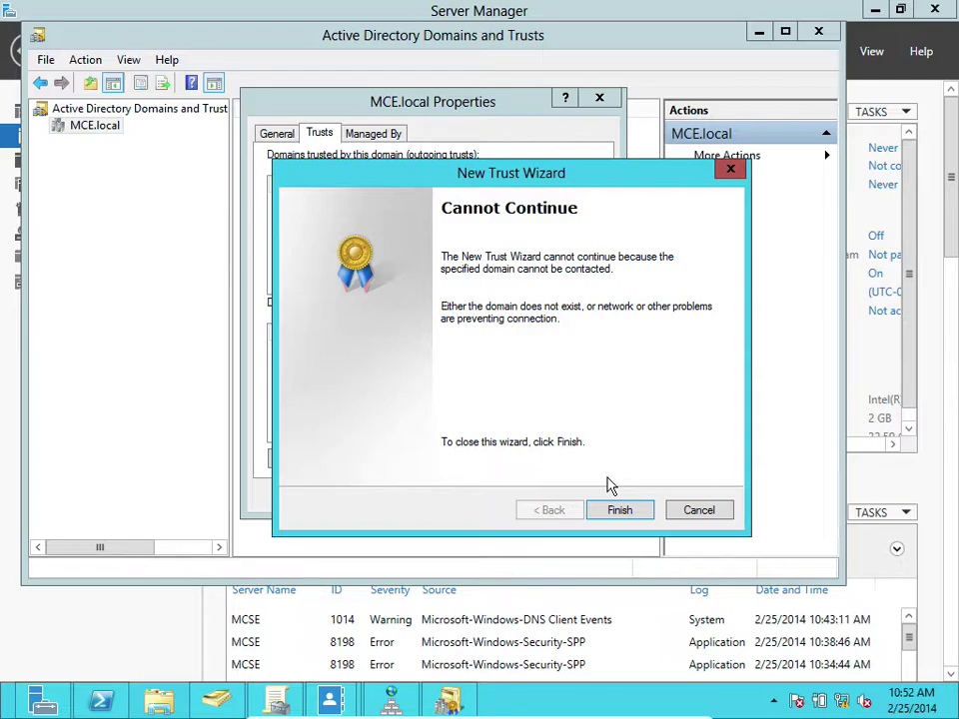
{"action": "left_click", "coordinate": [633, 508]}
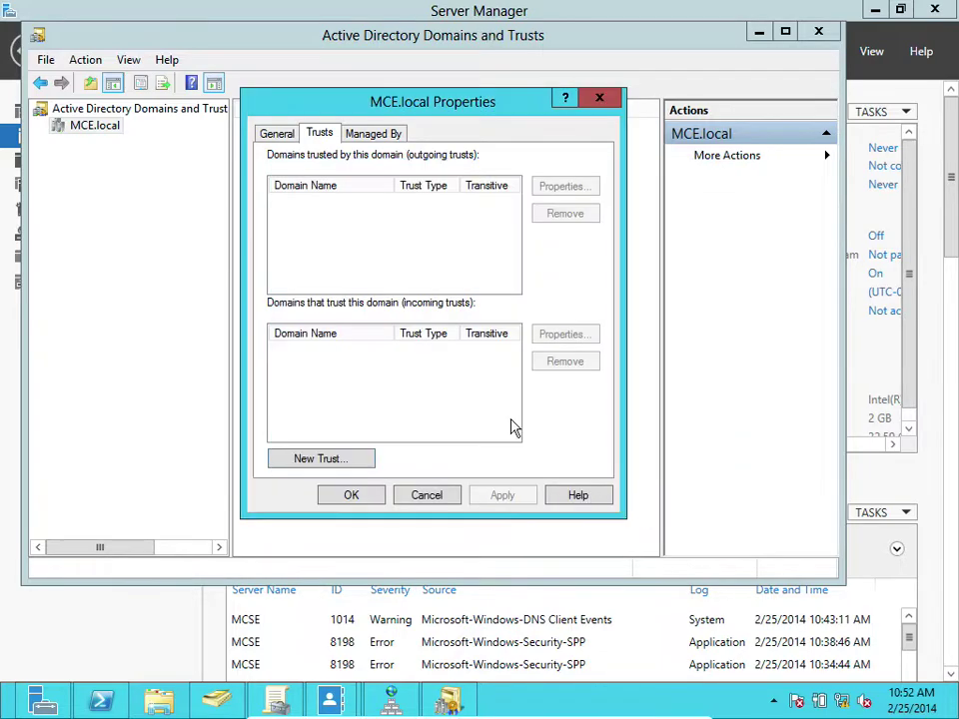
- Retry the New Trust Wizard for winserver.local as a trust with a Windows domain, and finish the wizard
{"action": "left_click", "coordinate": [336, 455]}
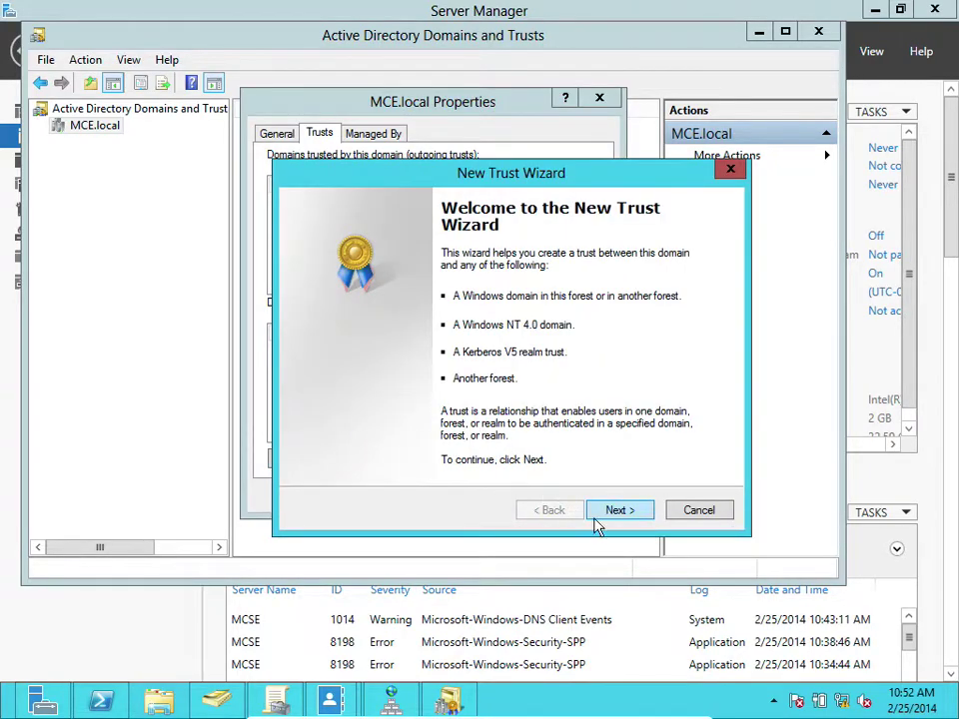
{"action": "left_click", "coordinate": [618, 511]}
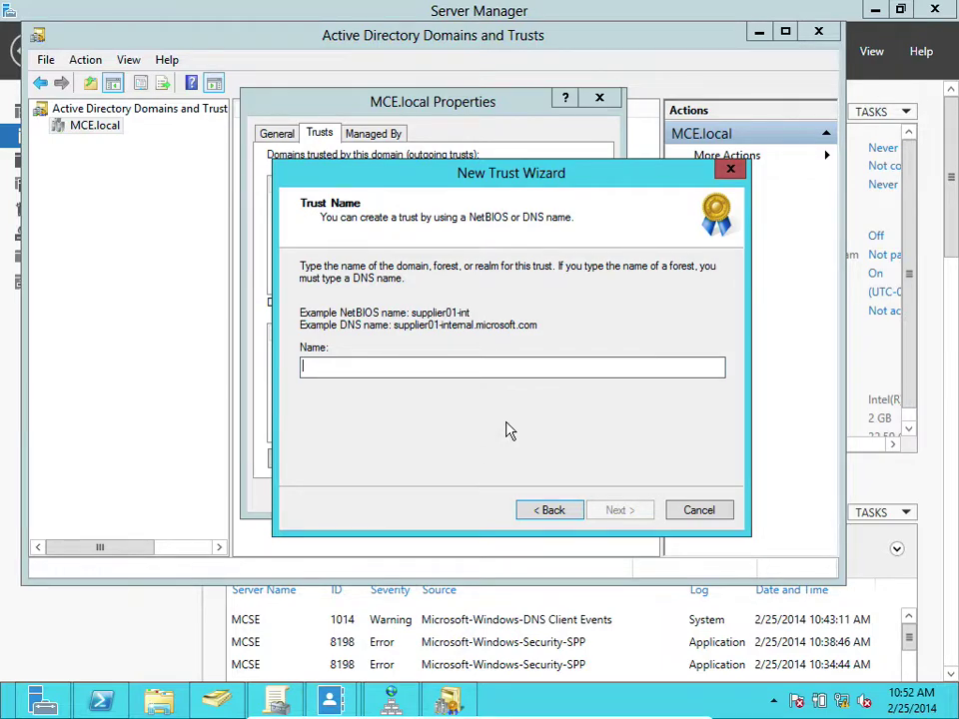
{"action": "type", "text": "winserver.local"}
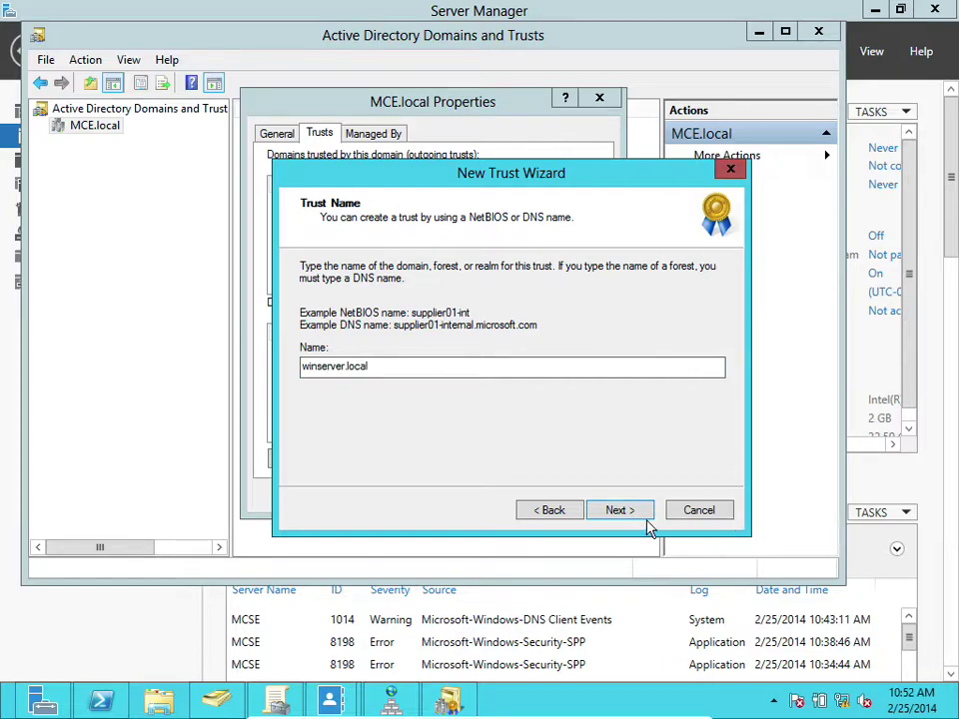
{"action": "left_click", "coordinate": [621, 510]}
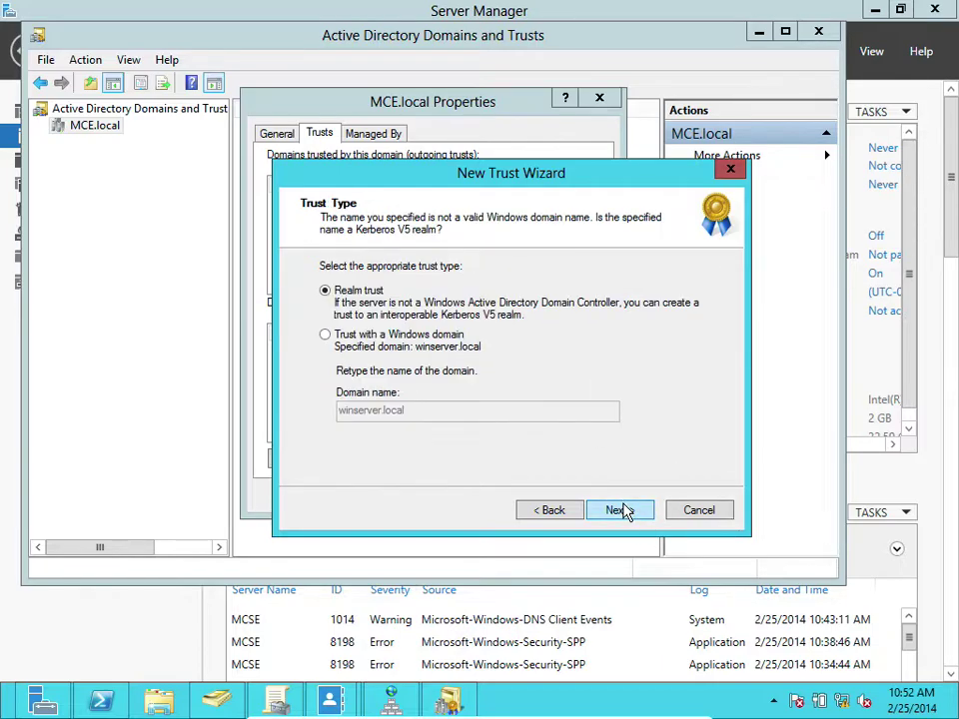
{"action": "left_click", "coordinate": [409, 345]}
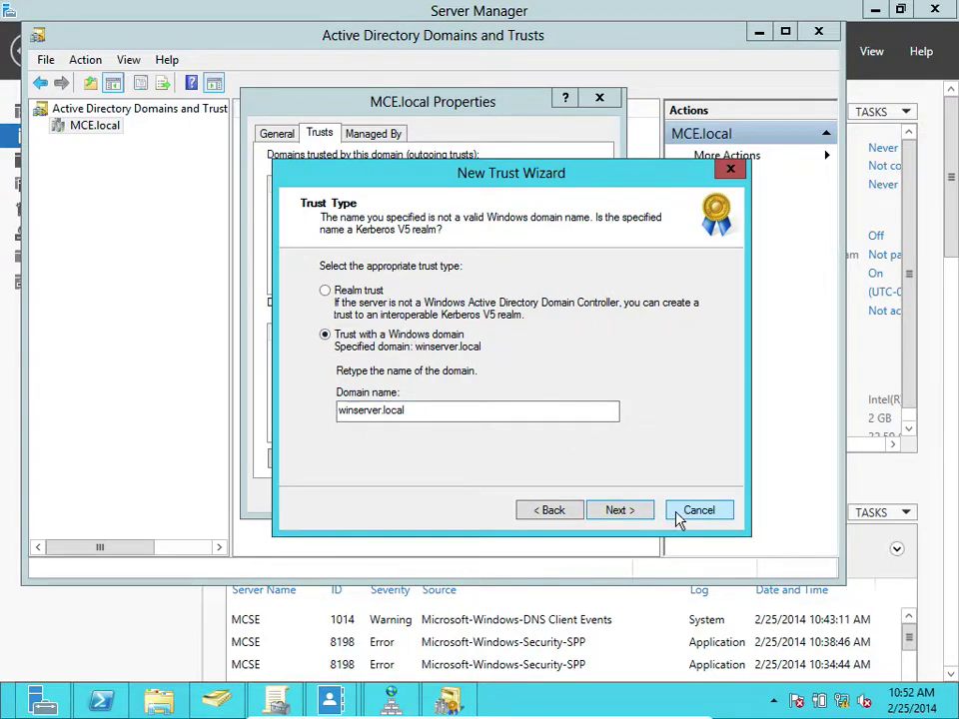
{"action": "left_click", "coordinate": [620, 511]}
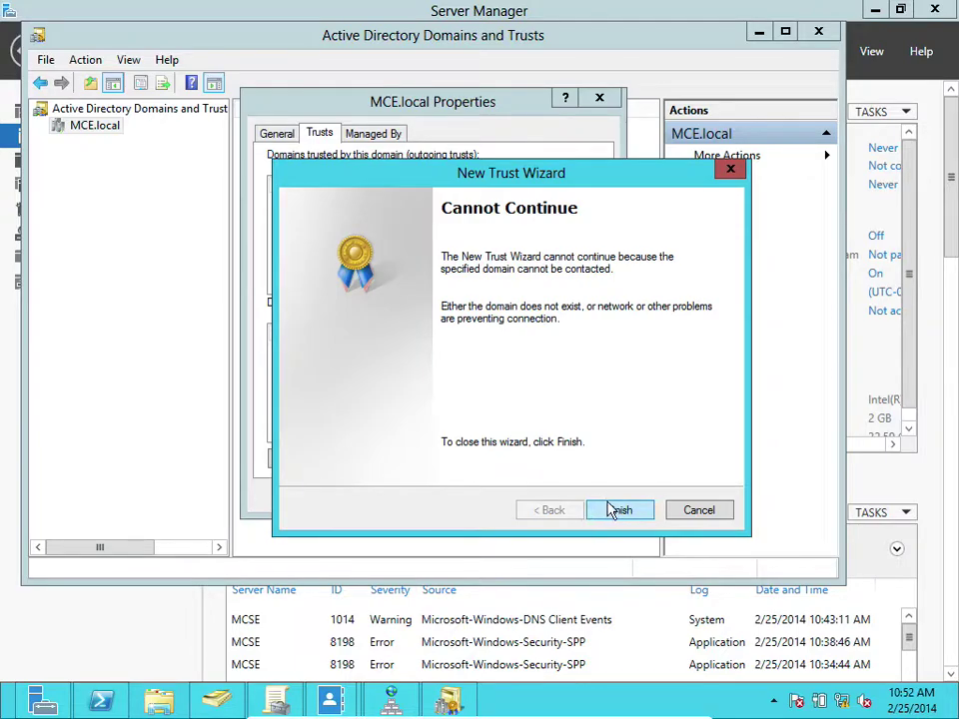
{"action": "left_click", "coordinate": [615, 511]}
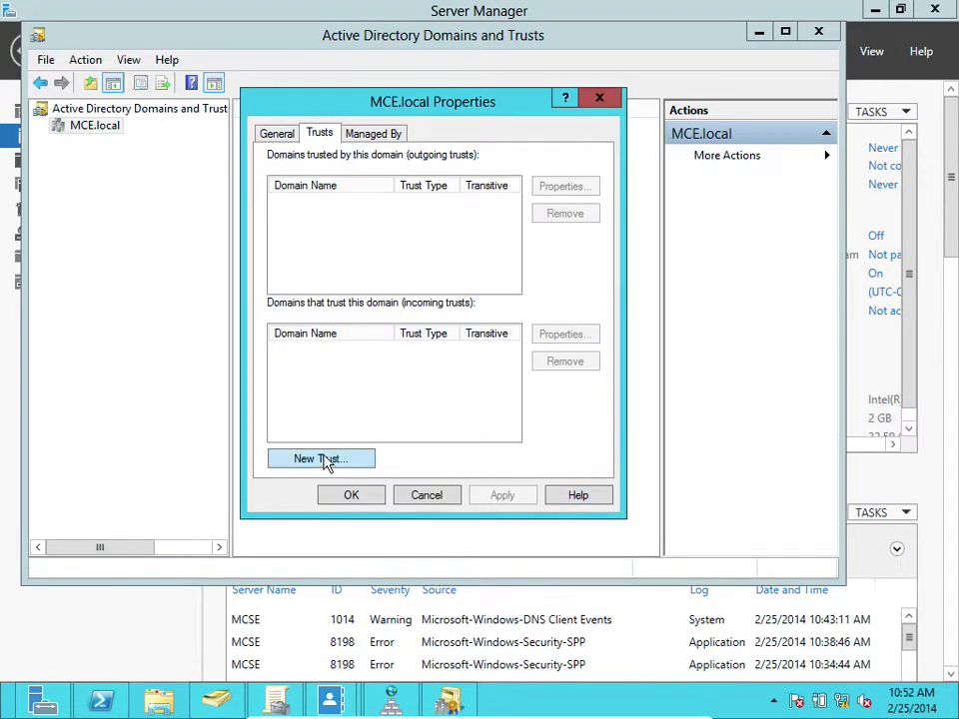
- Run the New Trust Wizard again with MCE.local as the trust name, and finish the wizard
{"action": "left_click", "coordinate": [299, 456]}
{"action": "left_click", "coordinate": [617, 512]}
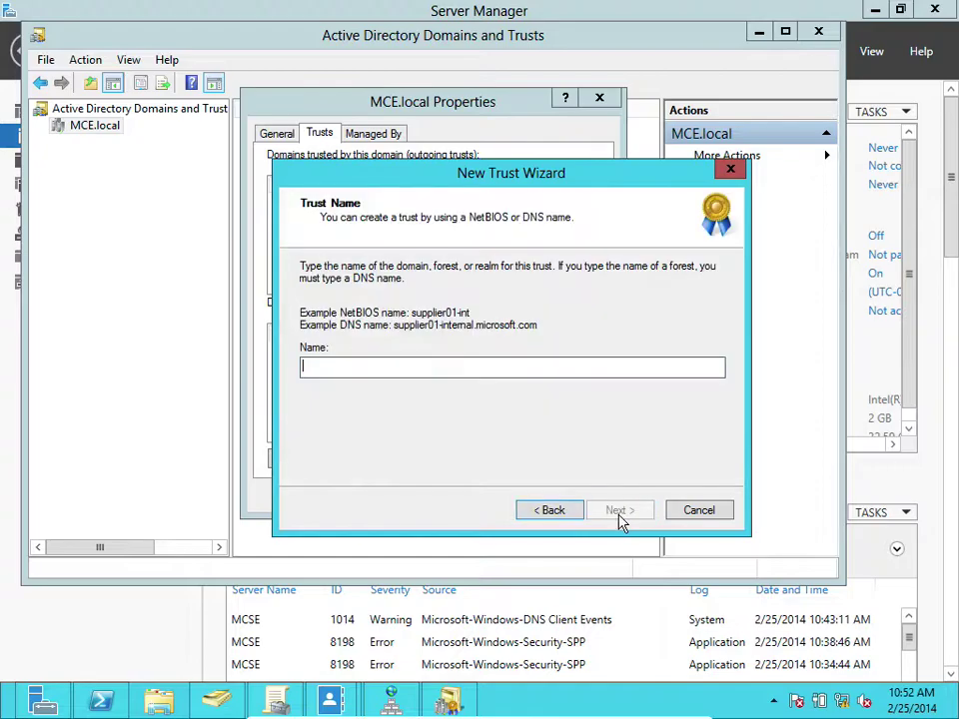
{"action": "type", "text": "MC"}
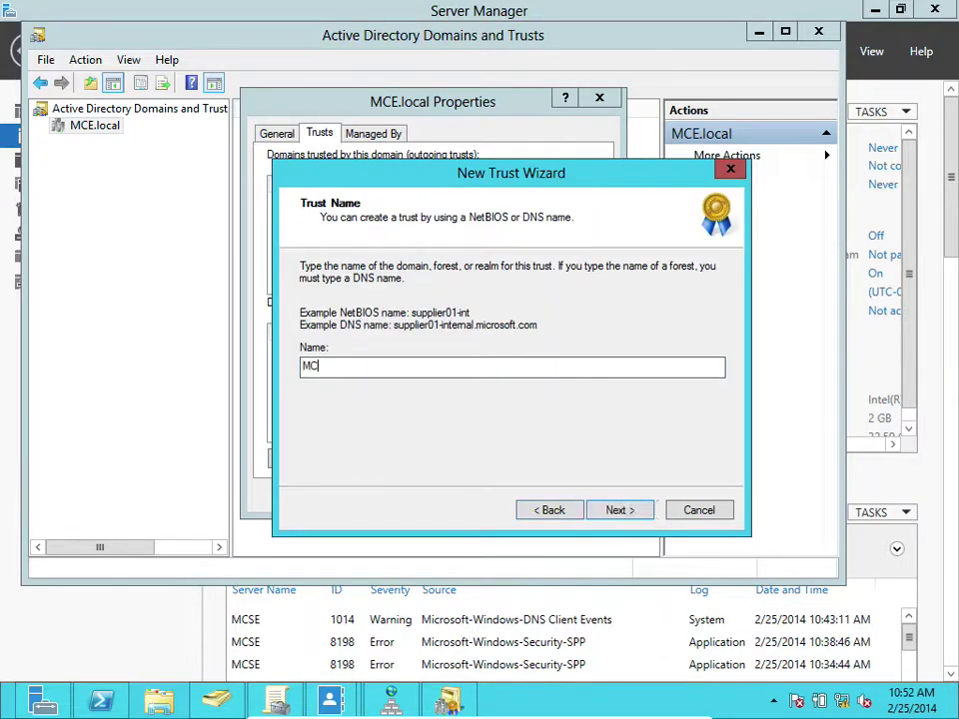
{"action": "type", "text": "E.local"}
{"action": "left_click", "coordinate": [631, 510]}
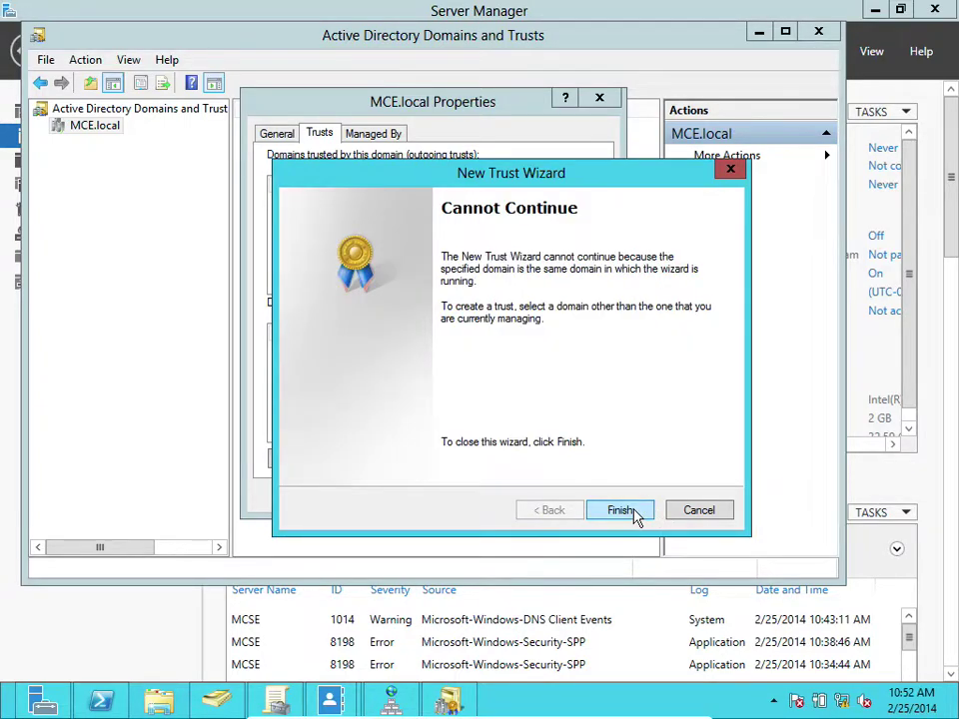
{"action": "left_click", "coordinate": [621, 510]}
- Try once more to create a trust with the Windows domain winserver.local from MCE.local's properties, and close the wizard
{"action": "left_click", "coordinate": [336, 460]}
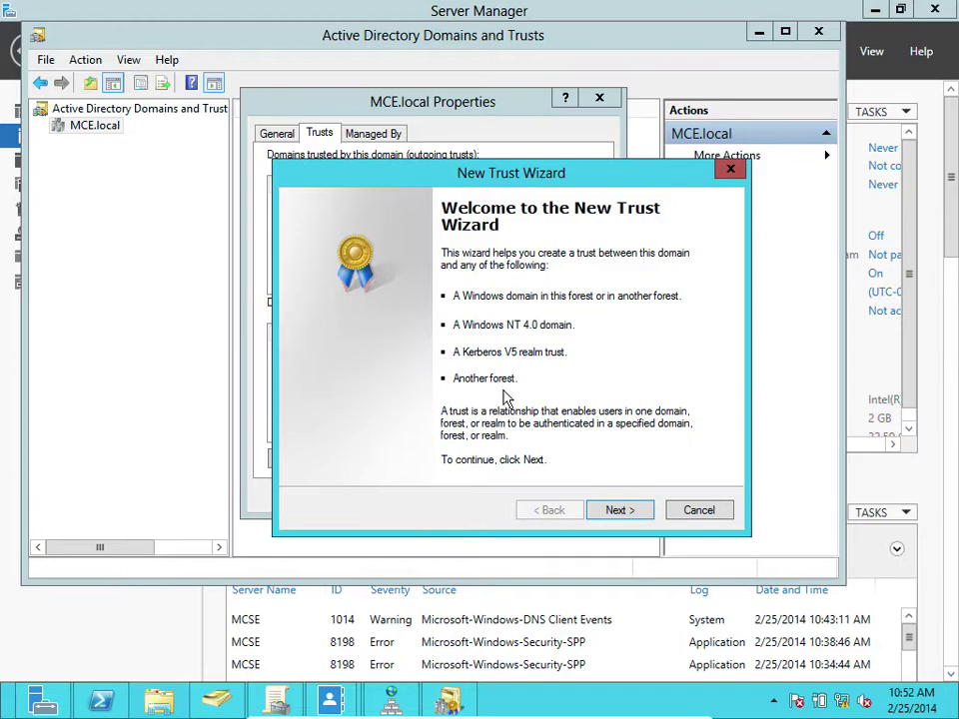
{"action": "left_click", "coordinate": [629, 511]}
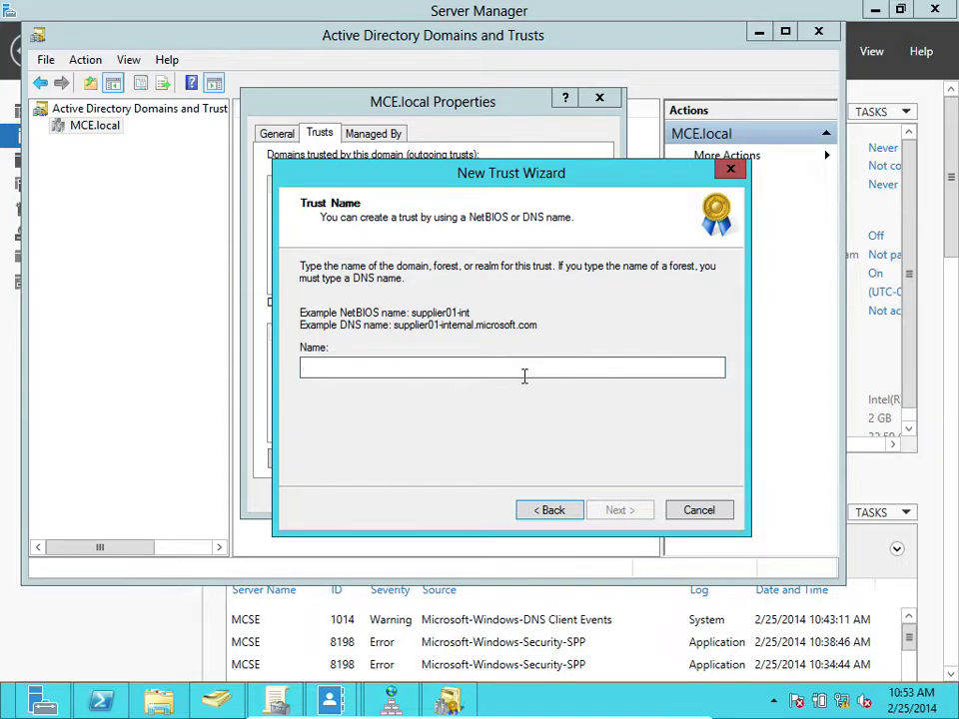
{"action": "type", "text": "winse"}
{"action": "key", "text": "BackSpace"}
{"action": "key", "text": "BackSpace"}
{"action": "type", "text": "se"}
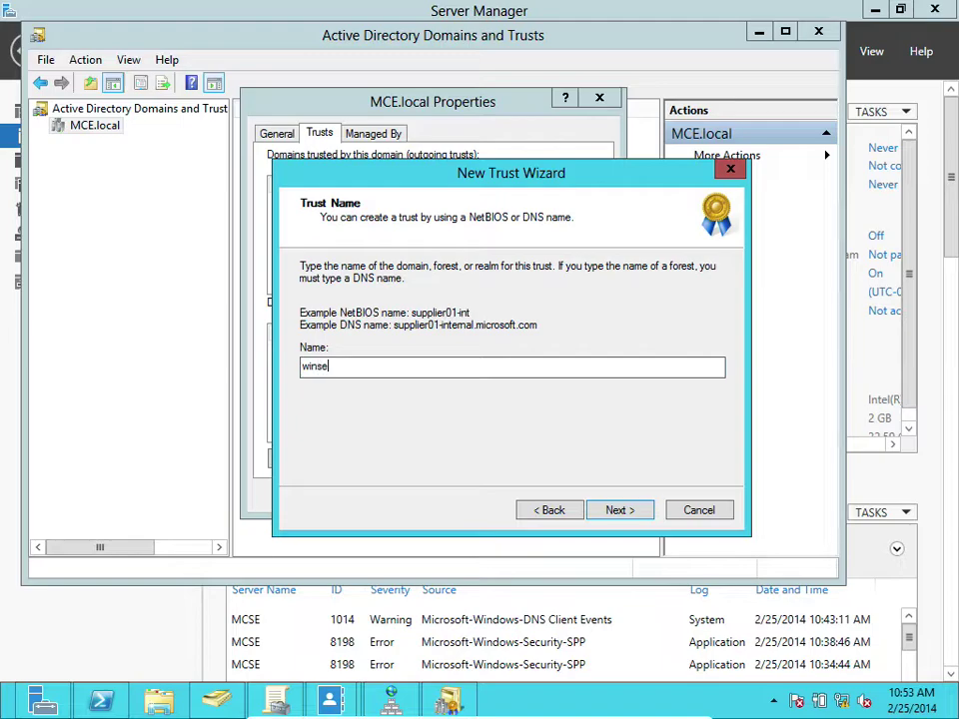
{"action": "type", "text": "rver.local"}
{"action": "left_click", "coordinate": [620, 512]}
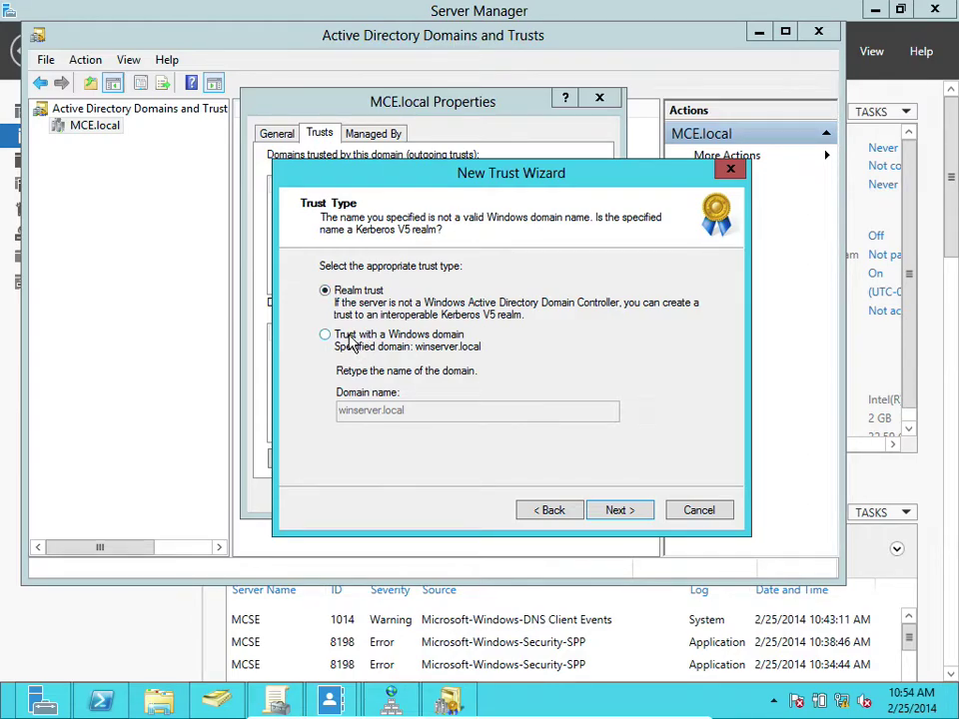
{"action": "left_click", "coordinate": [350, 339]}
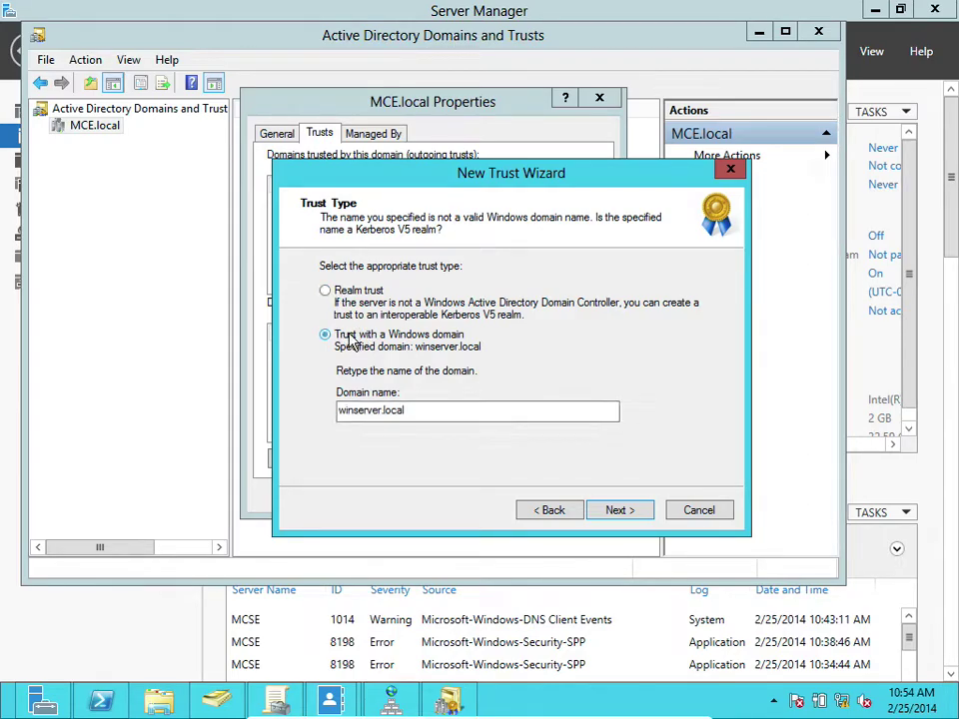
{"action": "left_click", "coordinate": [620, 511]}
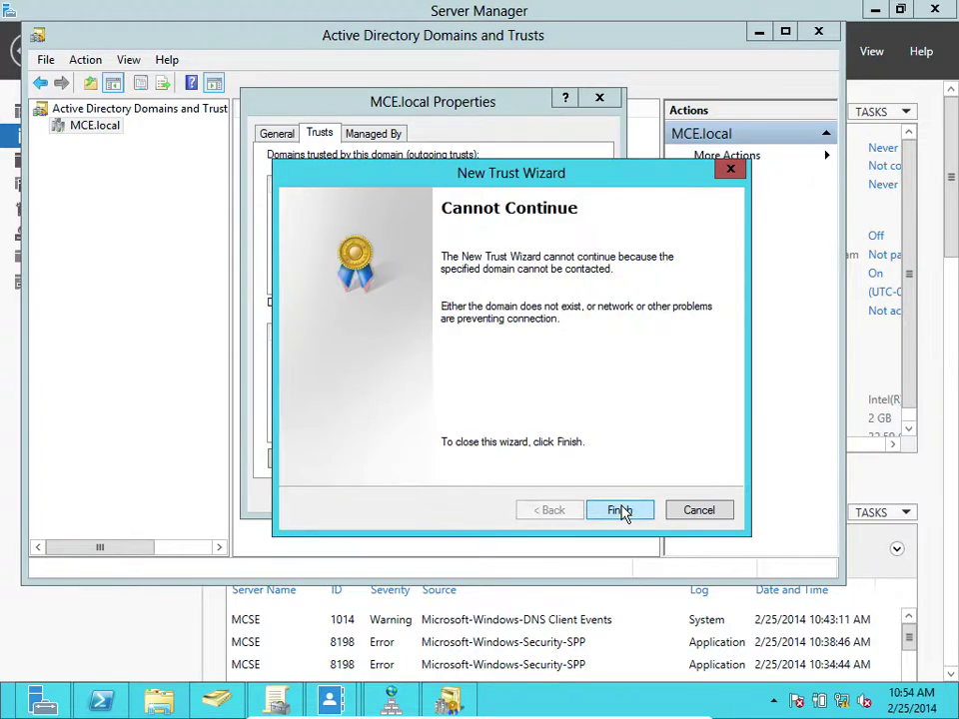
{"action": "left_click", "coordinate": [621, 510]}
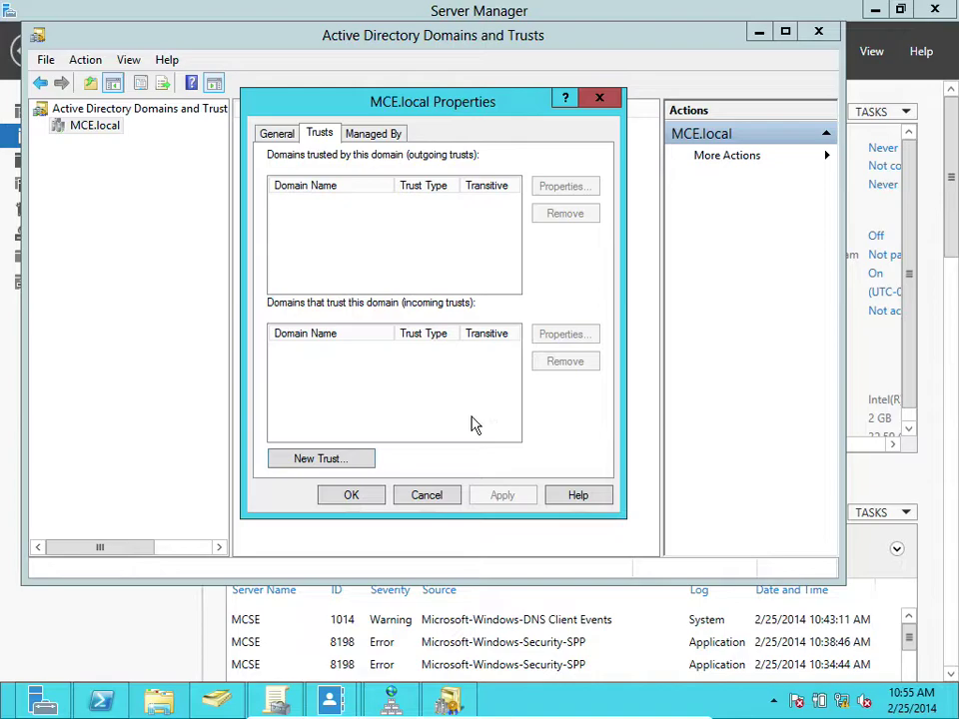
- Make another attempt at a Windows domain trust with winserver.local, finish the wizard, and close MCE.local's properties
{"action": "left_click", "coordinate": [349, 455]}
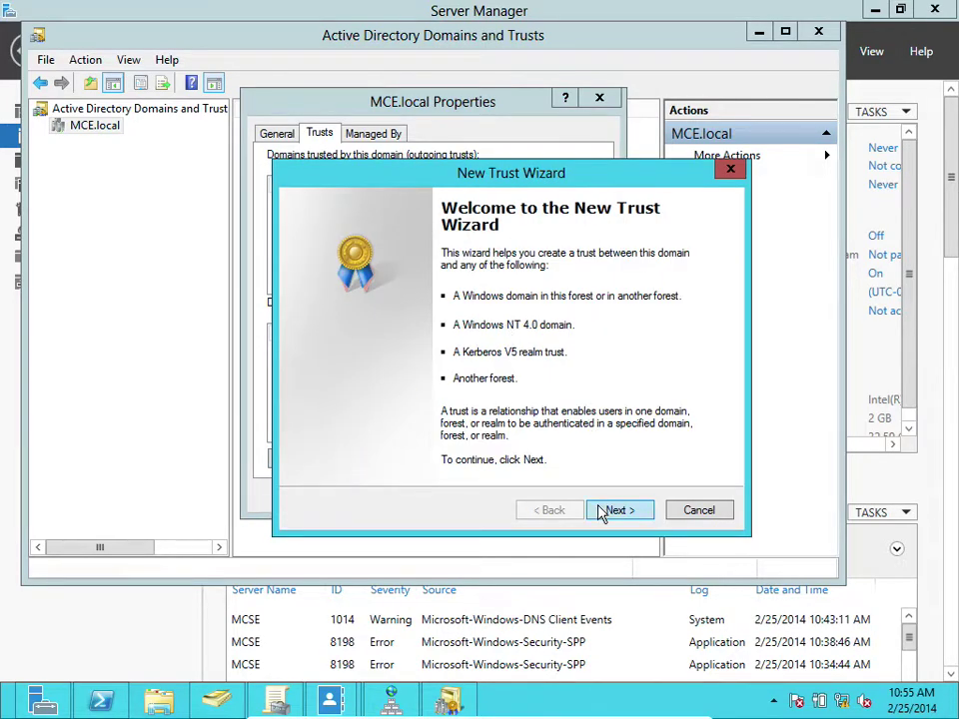
{"action": "left_click", "coordinate": [605, 509]}
{"action": "type", "text": "w"}
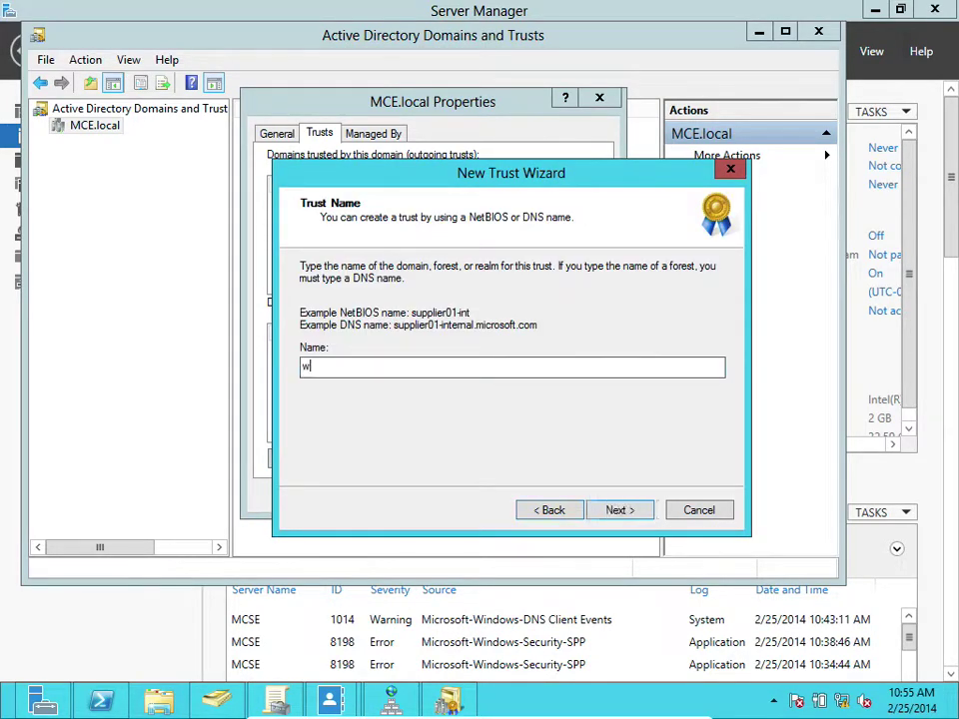
{"action": "type", "text": "inserver.local"}
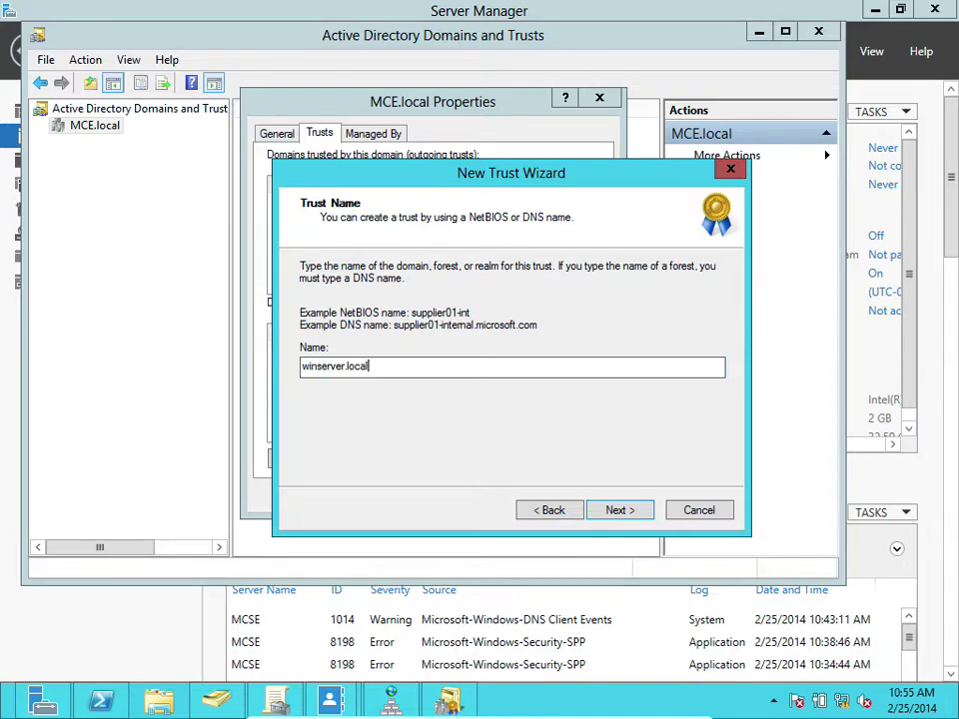
{"action": "left_click", "coordinate": [639, 510]}
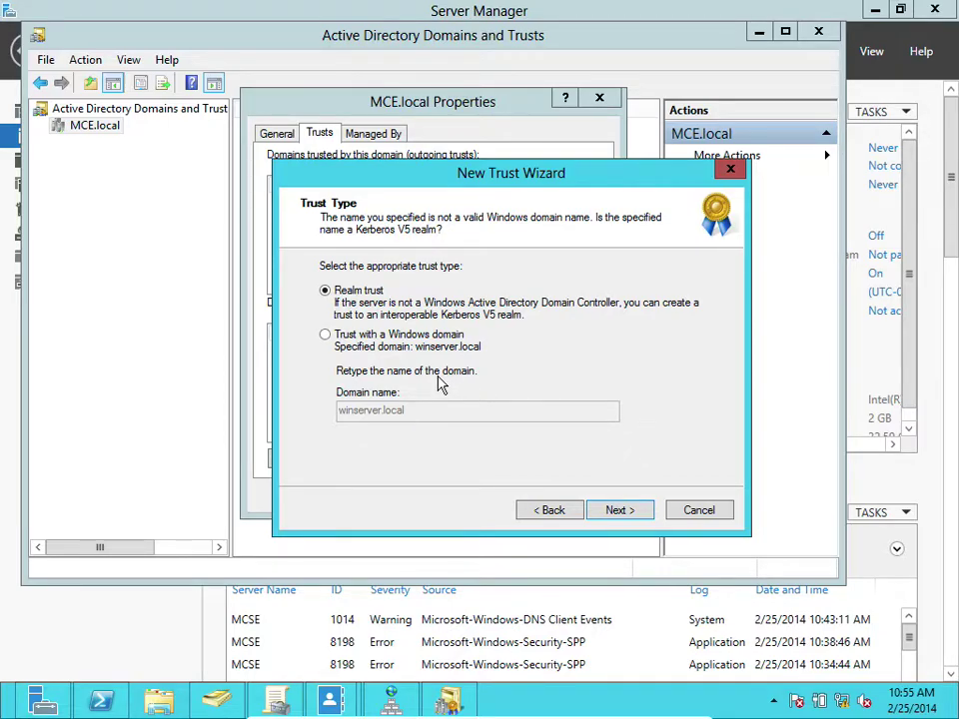
{"action": "left_click", "coordinate": [325, 336]}
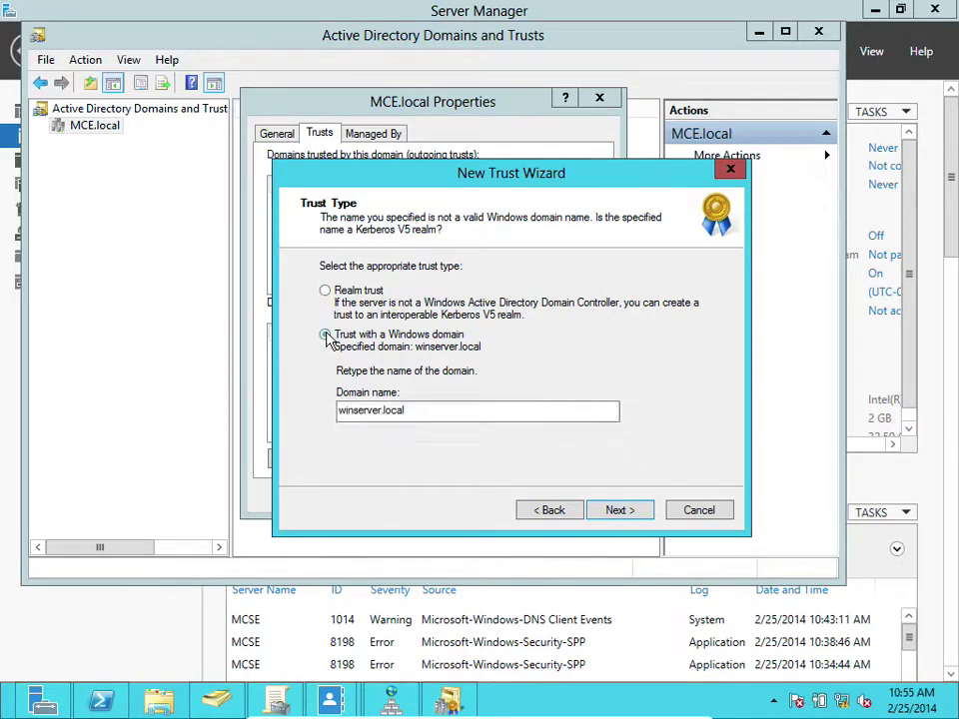
{"action": "left_click", "coordinate": [641, 514]}
{"action": "left_click", "coordinate": [638, 516]}
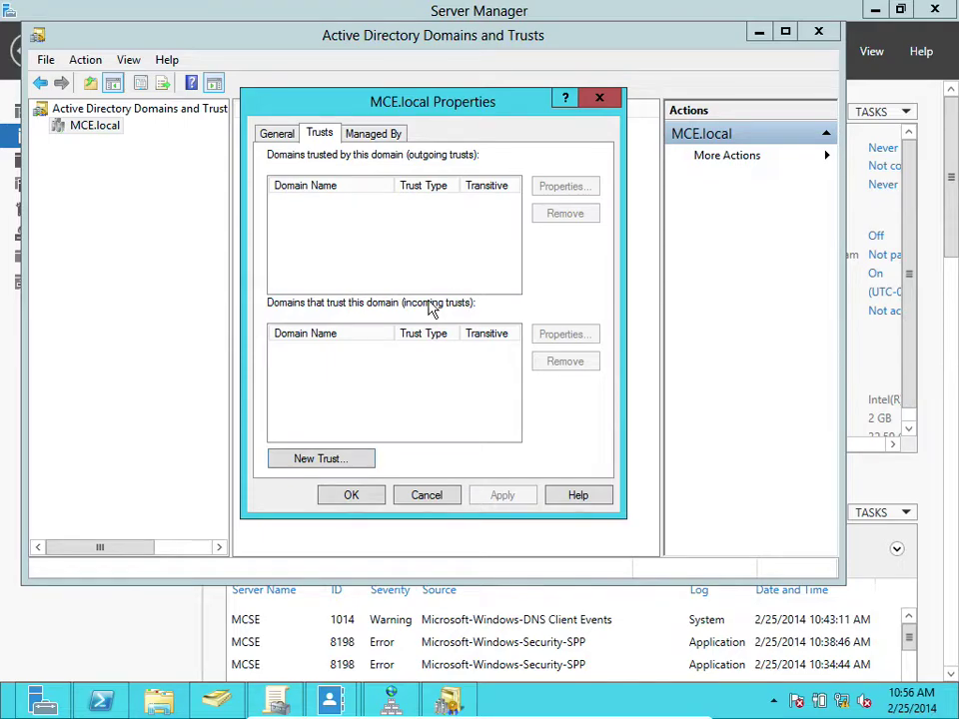
{"action": "left_click", "coordinate": [353, 498]}
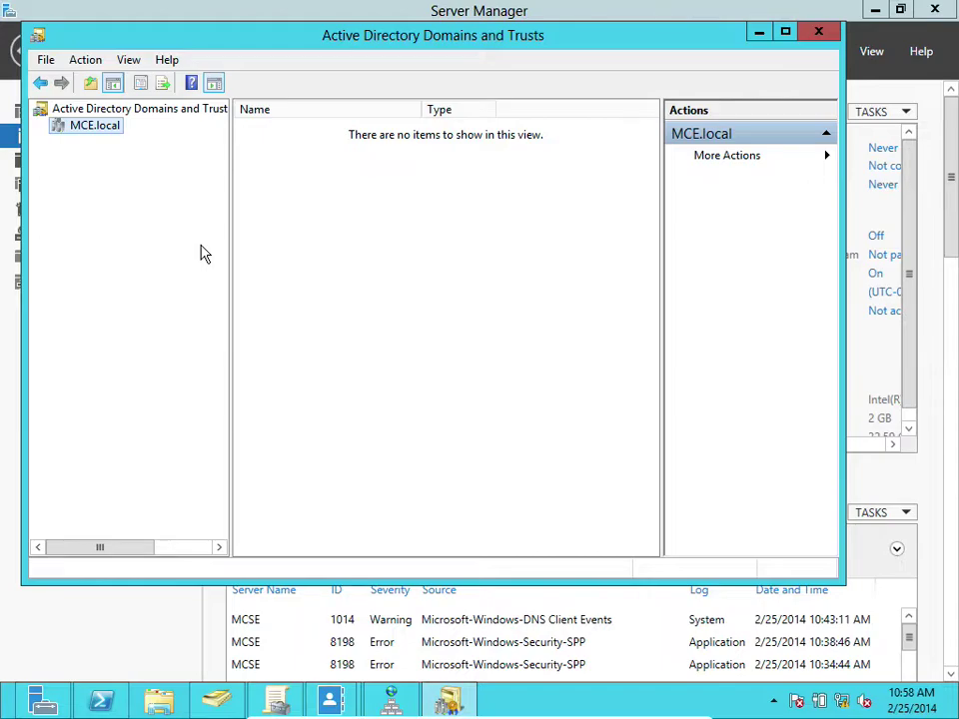
- In PowerShell, try to run New-ADOrganizationalUnit -name OU-Name -path "parentDN", like "ou=users,dc=mce,dc=local"
{"action": "left_click", "coordinate": [101, 699]}
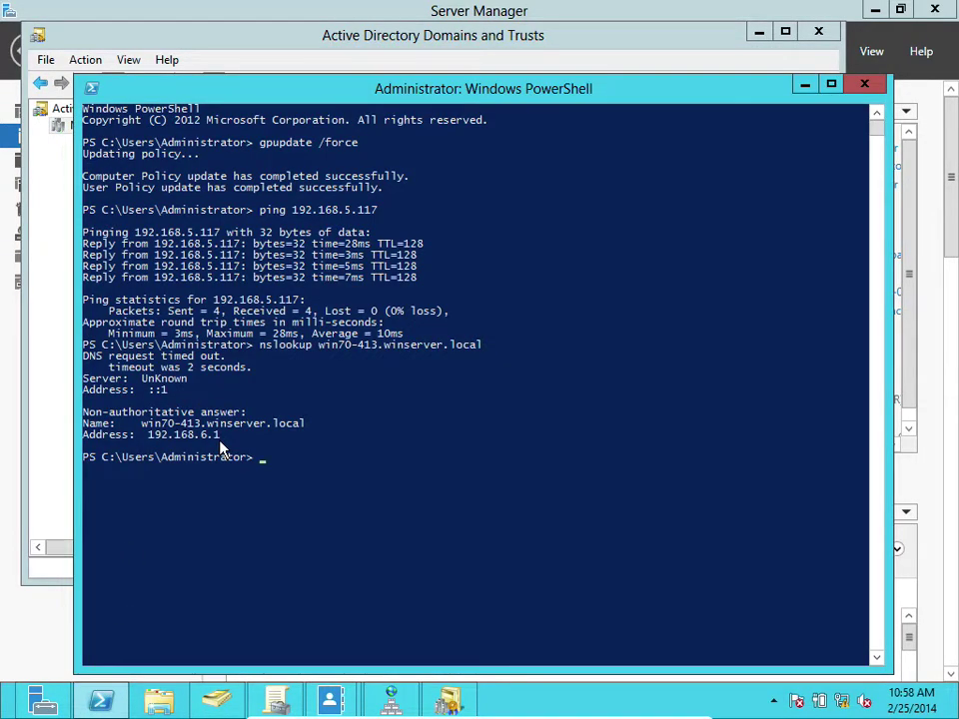
{"action": "type", "text": "New-ADOrgan"}
{"action": "key", "text": "BackSpace"}
{"action": "key", "text": "BackSpace"}
{"action": "type", "text": "anization"}
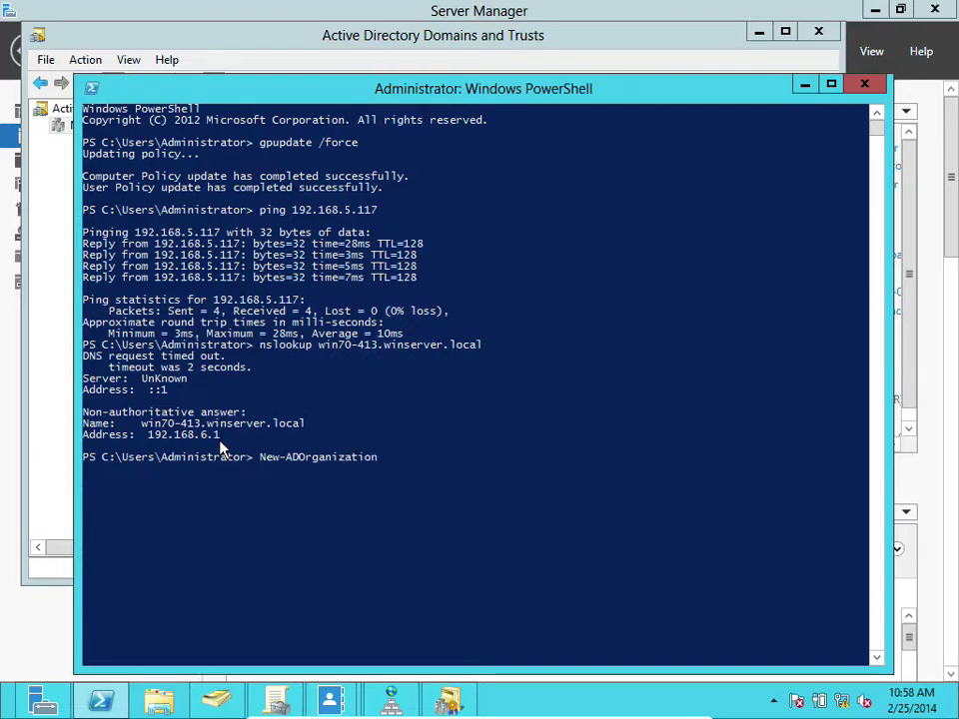
{"action": "type", "text": "al"}
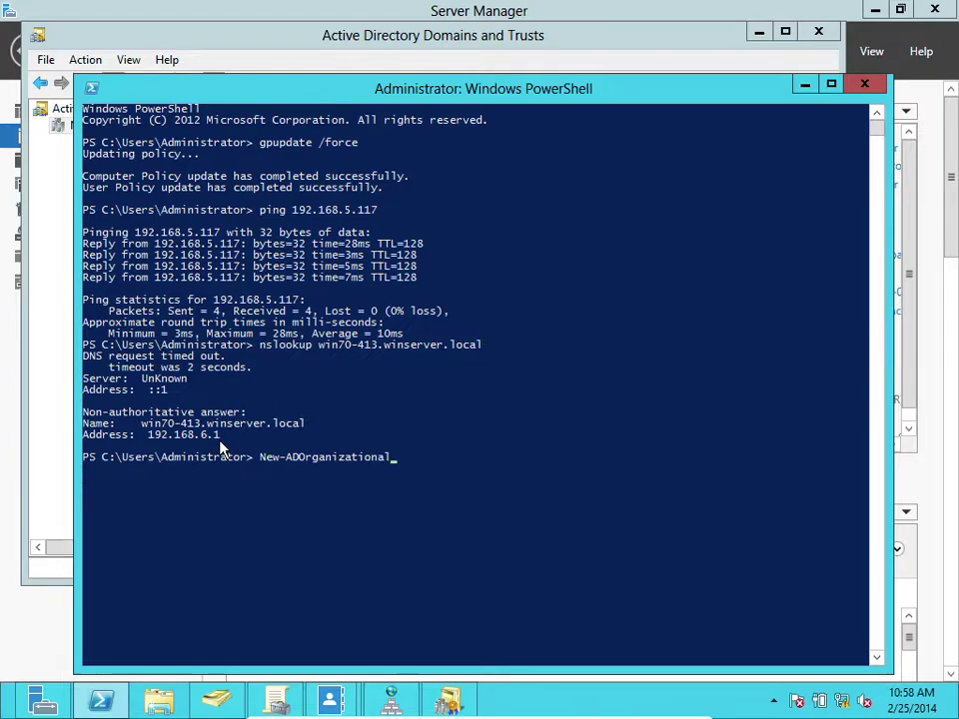
{"action": "type", "text": "Unit -name OU-Name"}
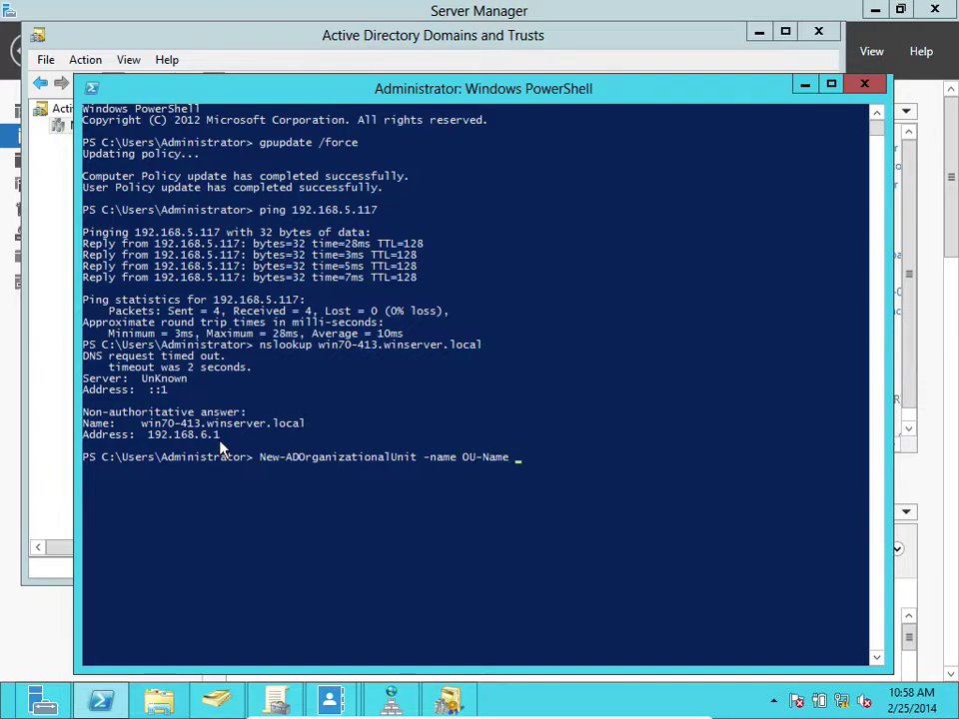
{"action": "type", "text": " -path \"parent"}
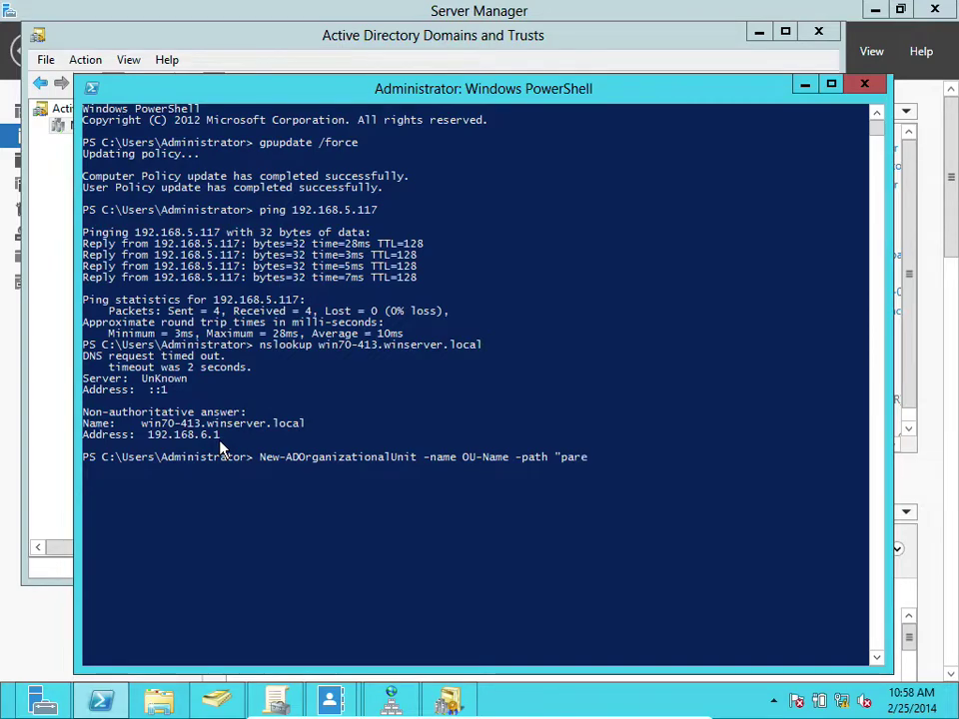
{"action": "type", "text": "DN\", like"}
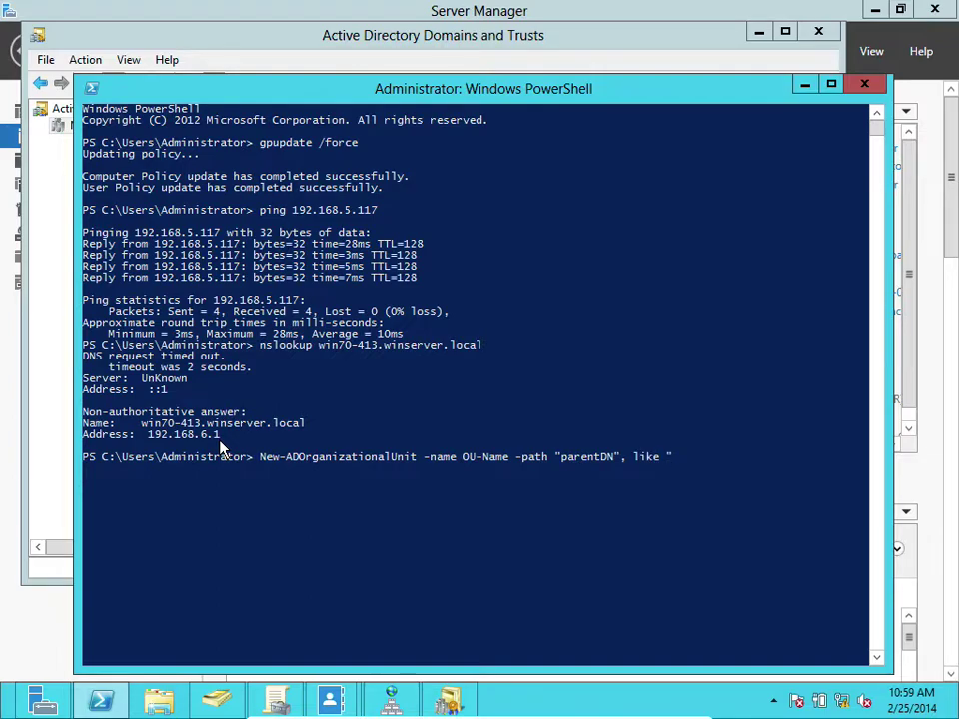
{"action": "type", "text": "O"}
{"action": "key", "text": "BackSpace"}
{"action": "type", "text": "ou=users,d"}
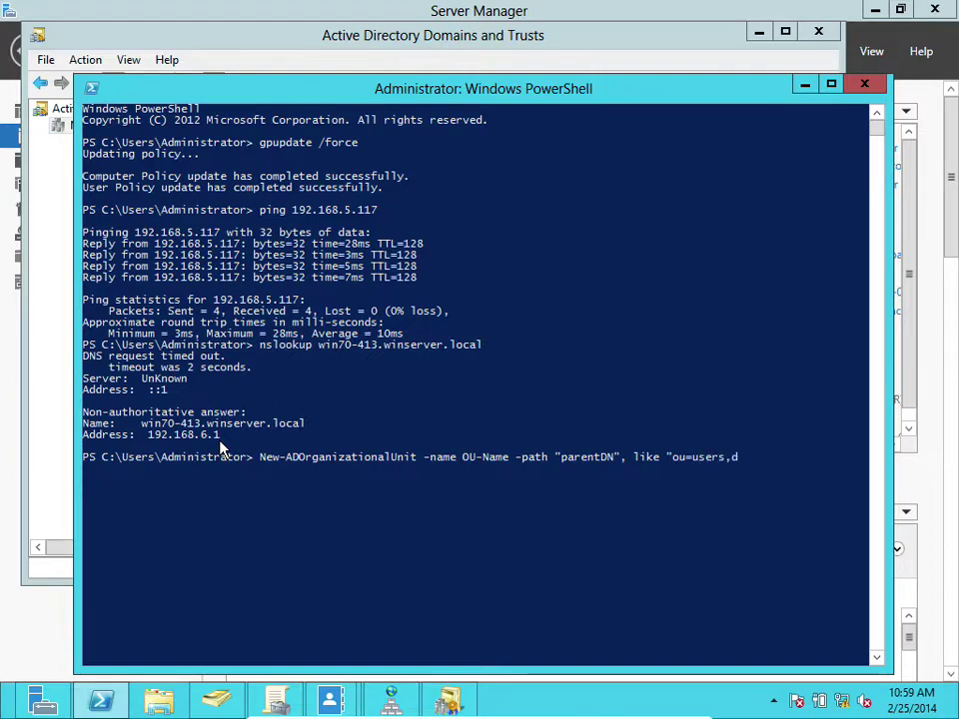
{"action": "type", "text": "c=mce"}
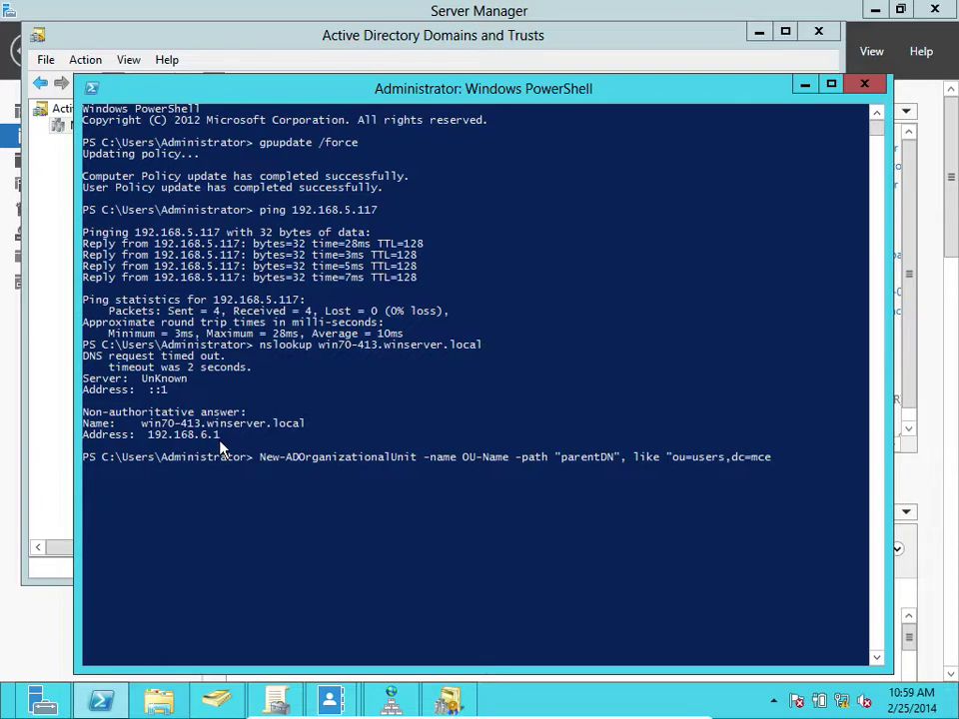
{"action": "type", "text": ",dc=local\""}
{"action": "key", "text": "Return"}
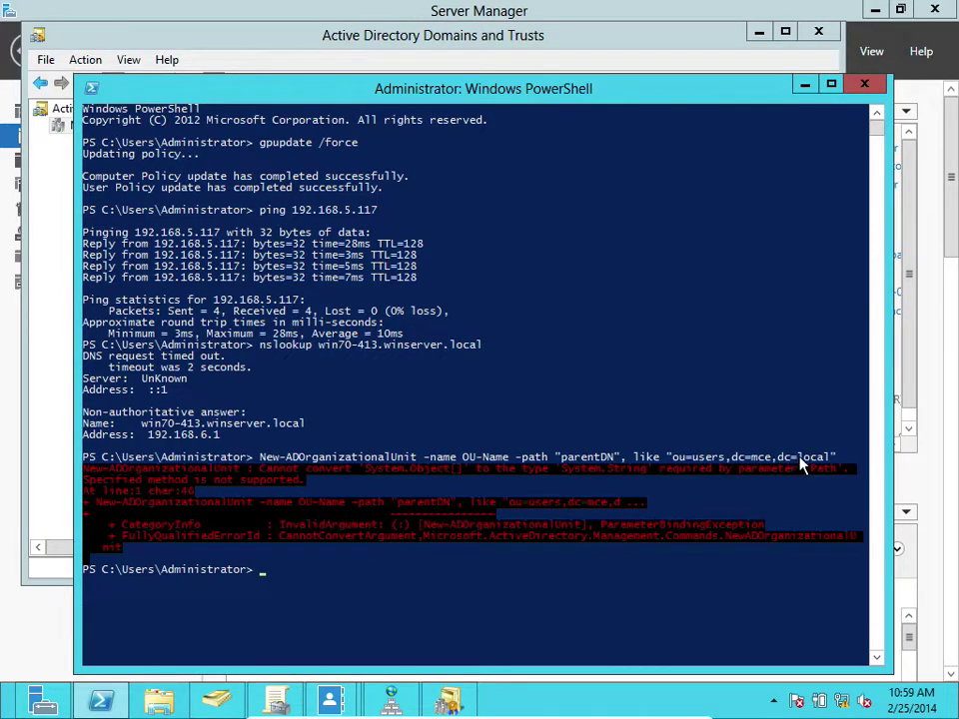
- Try the New-ADOrganizationalUnit command again with dc=com instead of dc=local, and clear the PowerShell screen
{"action": "key", "text": "Up"}
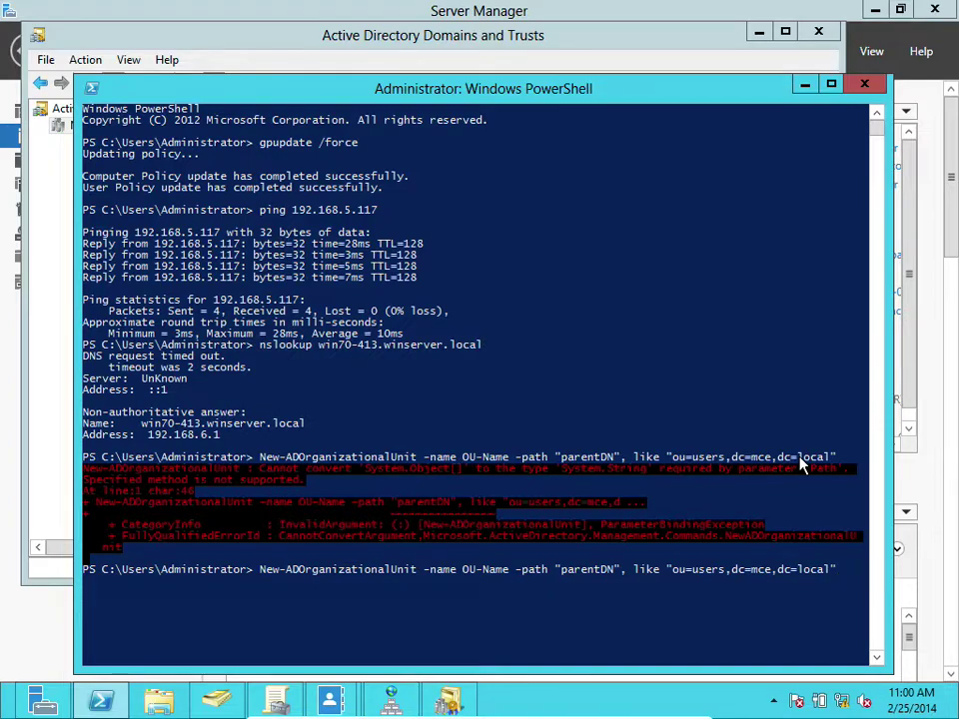
{"action": "key", "text": "Up"}
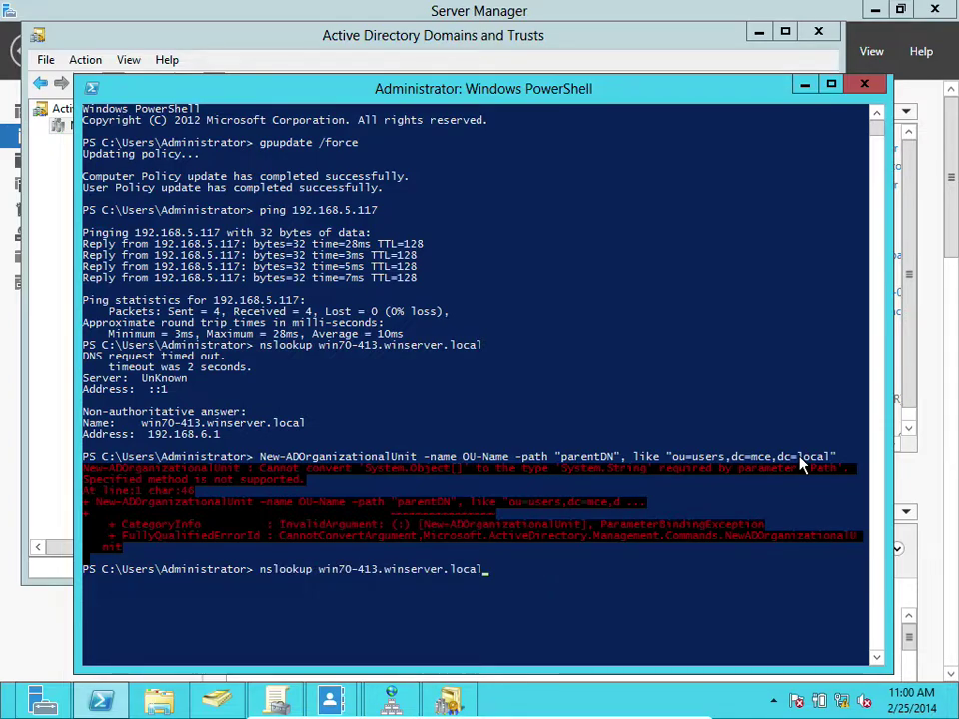
{"action": "key", "text": "Up"}
{"action": "key", "text": "Up"}
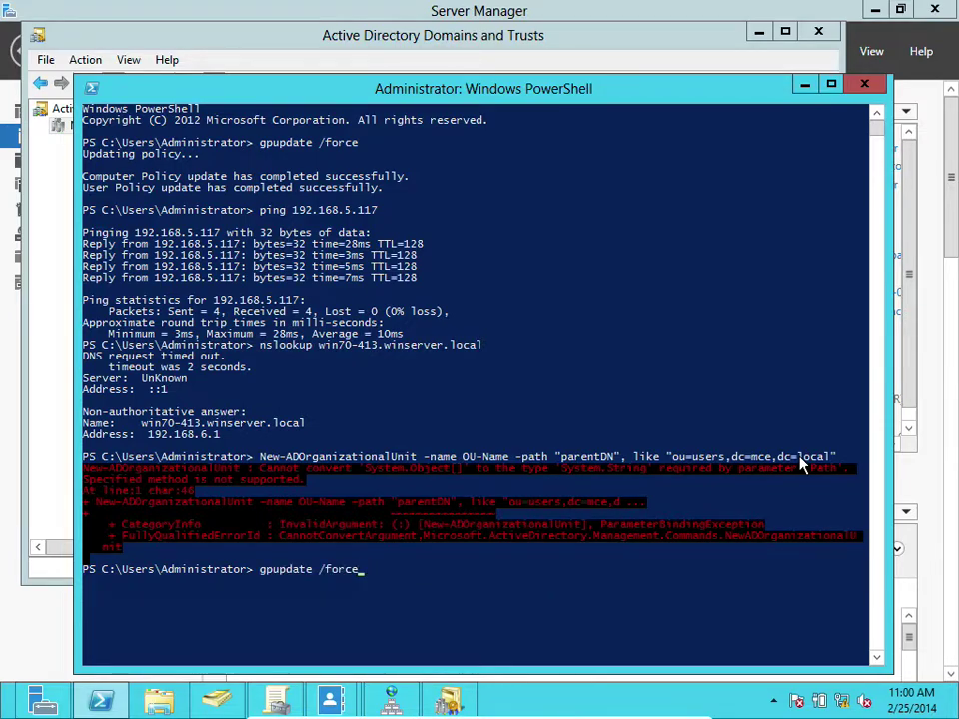
{"action": "key", "text": "Down"}
{"action": "key", "text": "Down"}
{"action": "key", "text": "Down"}
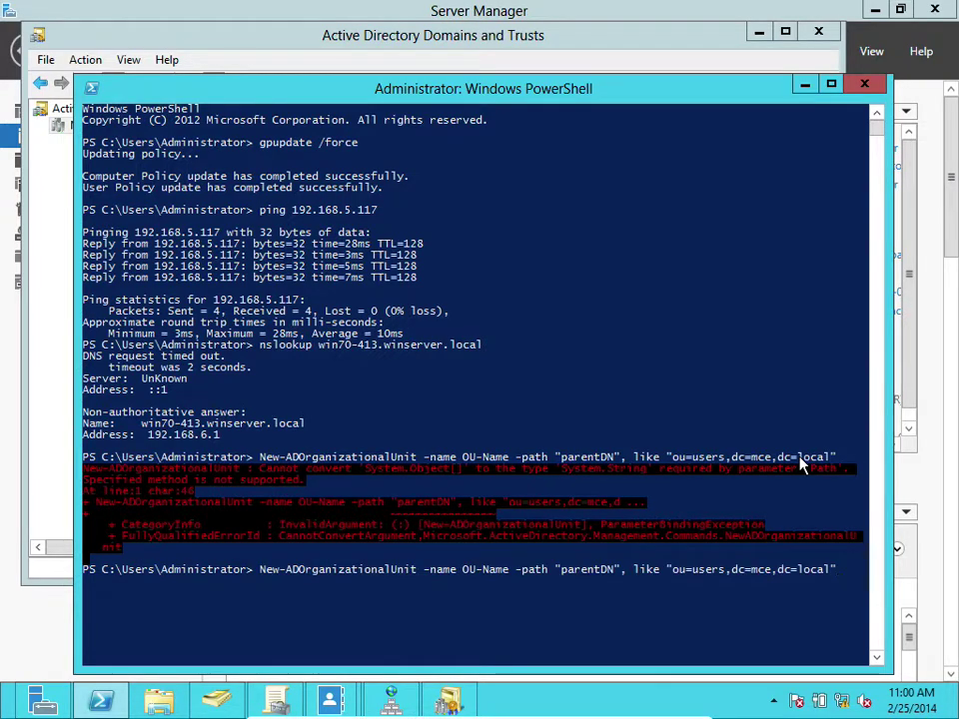
{"action": "key", "text": "BackSpace"}
{"action": "key", "text": "BackSpace"}
{"action": "key", "text": "BackSpace"}
{"action": "key", "text": "BackSpace"}
{"action": "key", "text": "BackSpace"}
{"action": "type", "text": "com\""}
{"action": "key", "text": "Return"}
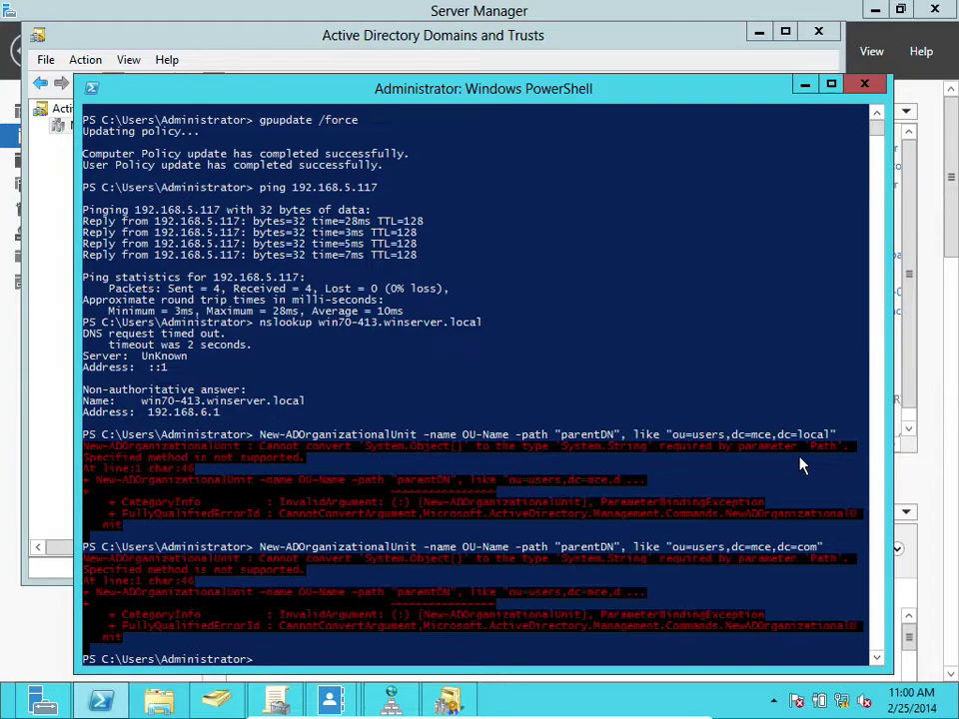
{"action": "type", "text": "cls"}
{"action": "key", "text": "Return"}
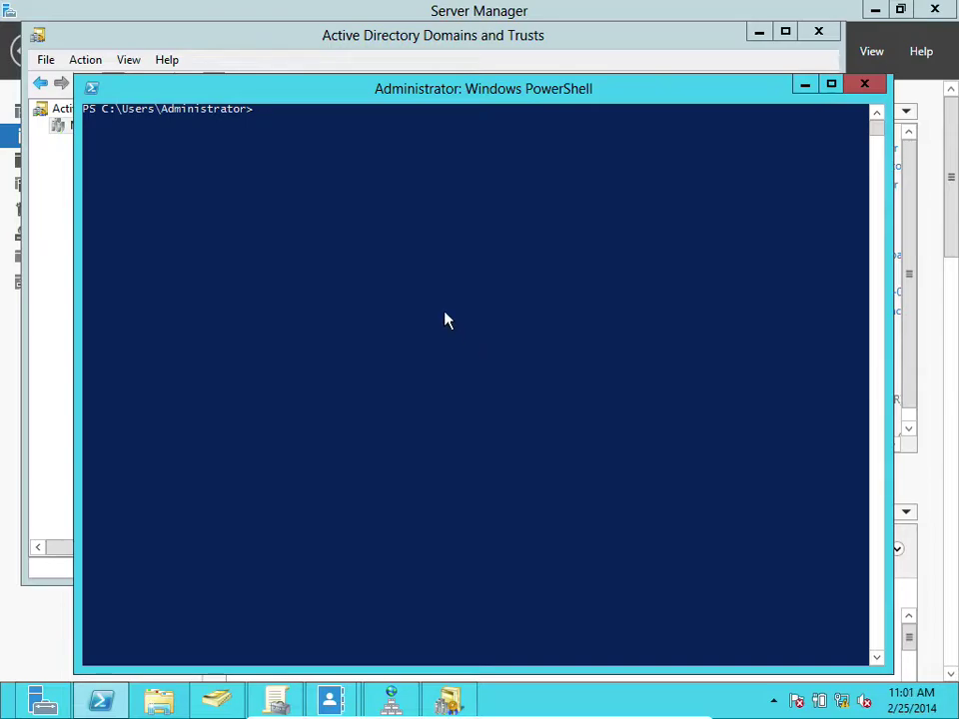
- Switch to Active Directory Users and Computers, and enlarge its window and console tree to show the full MCE.local structure
{"action": "left_click", "coordinate": [218, 702]}
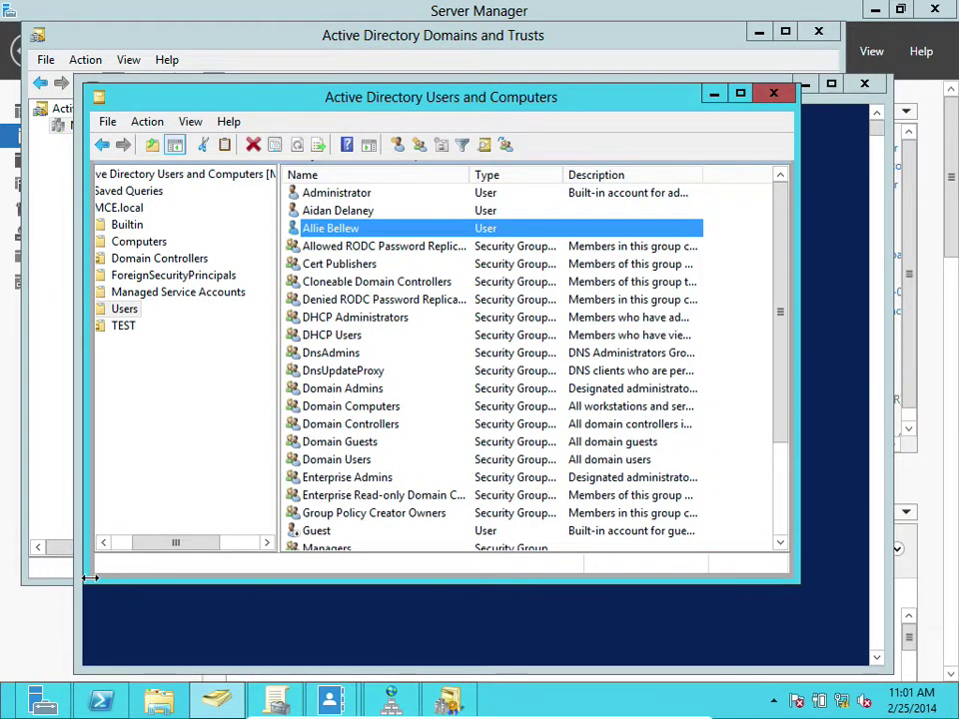
{"action": "left_click_drag", "start_coordinate": [90, 580], "coordinate": [16, 635]}
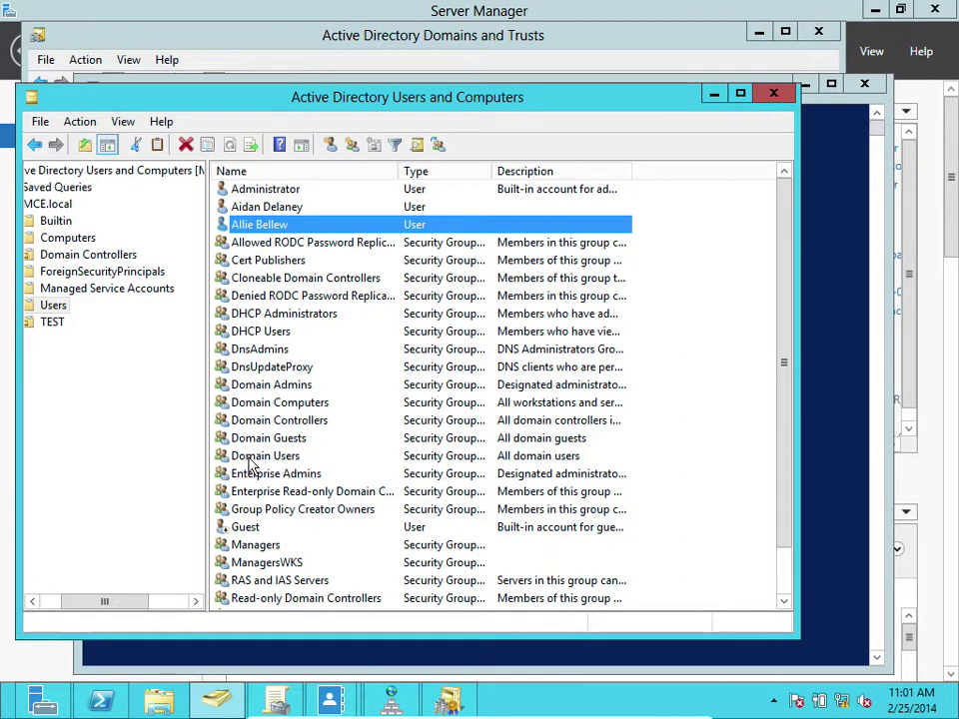
{"action": "left_click_drag", "start_coordinate": [210, 449], "coordinate": [357, 442]}
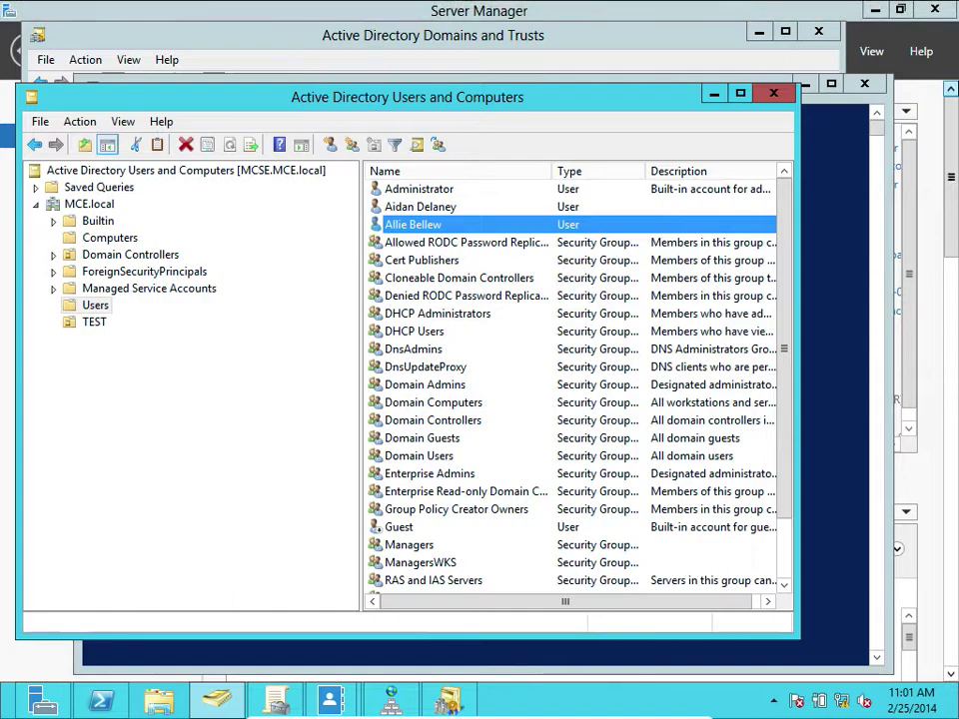
- Search the installed apps for Paint and open it
{"action": "left_click", "coordinate": [942, 66]}
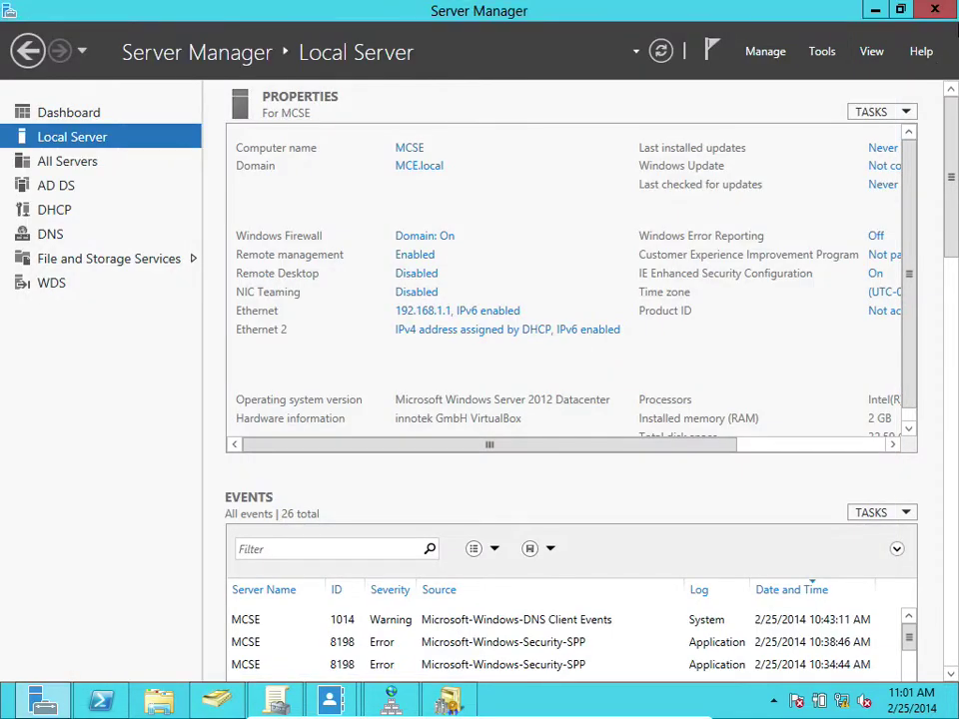
{"action": "mouse_move", "coordinate": [957, 70]}
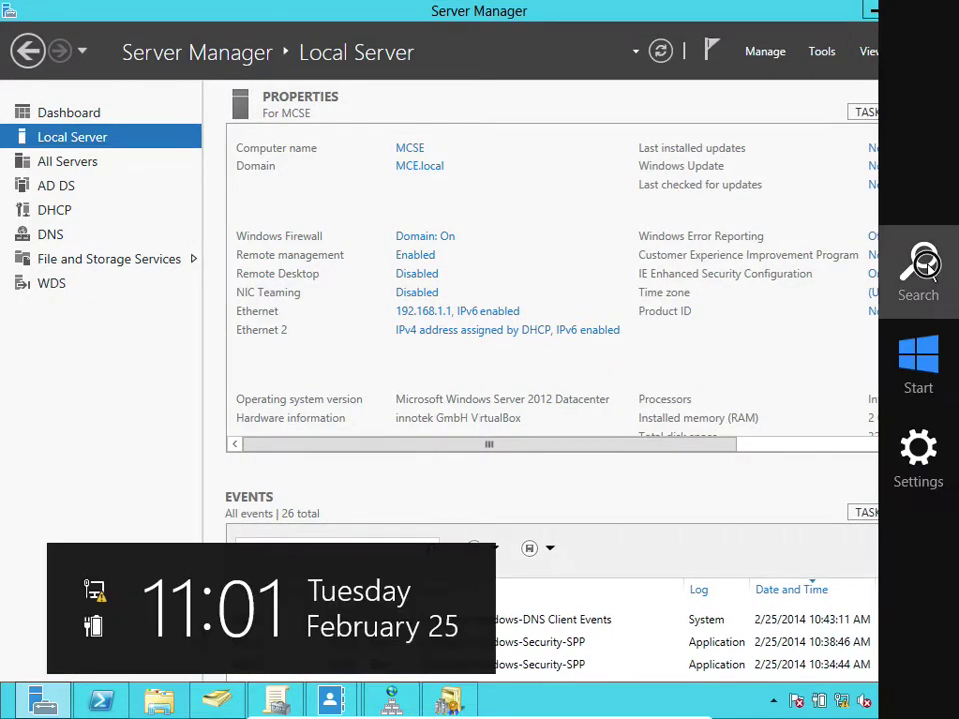
{"action": "left_click", "coordinate": [927, 265]}
{"action": "type", "text": "pai"}
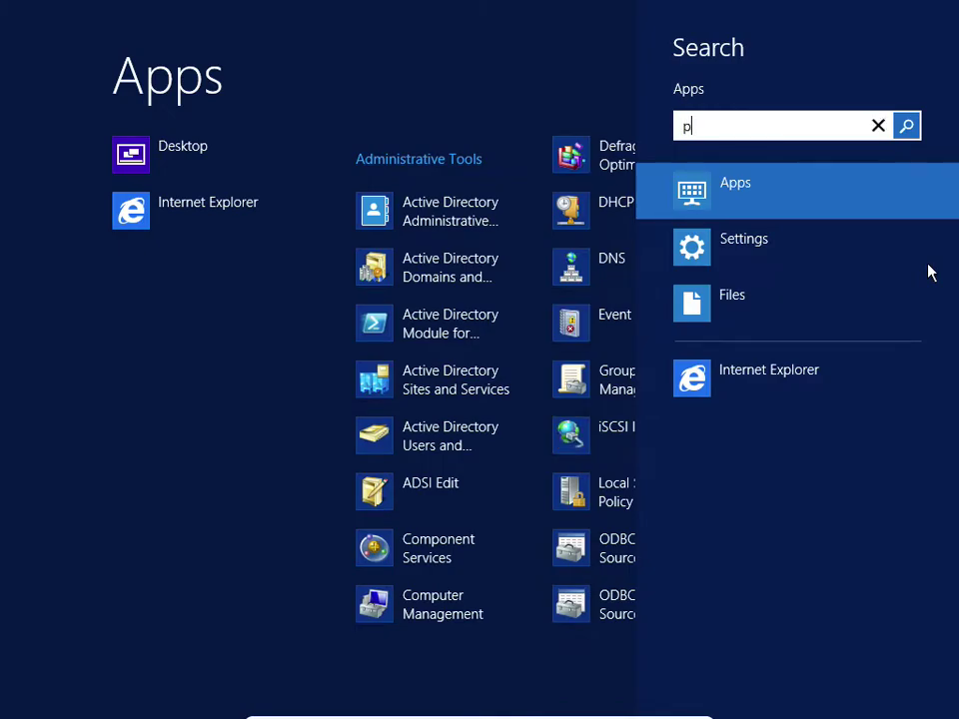
{"action": "left_click", "coordinate": [208, 162]}
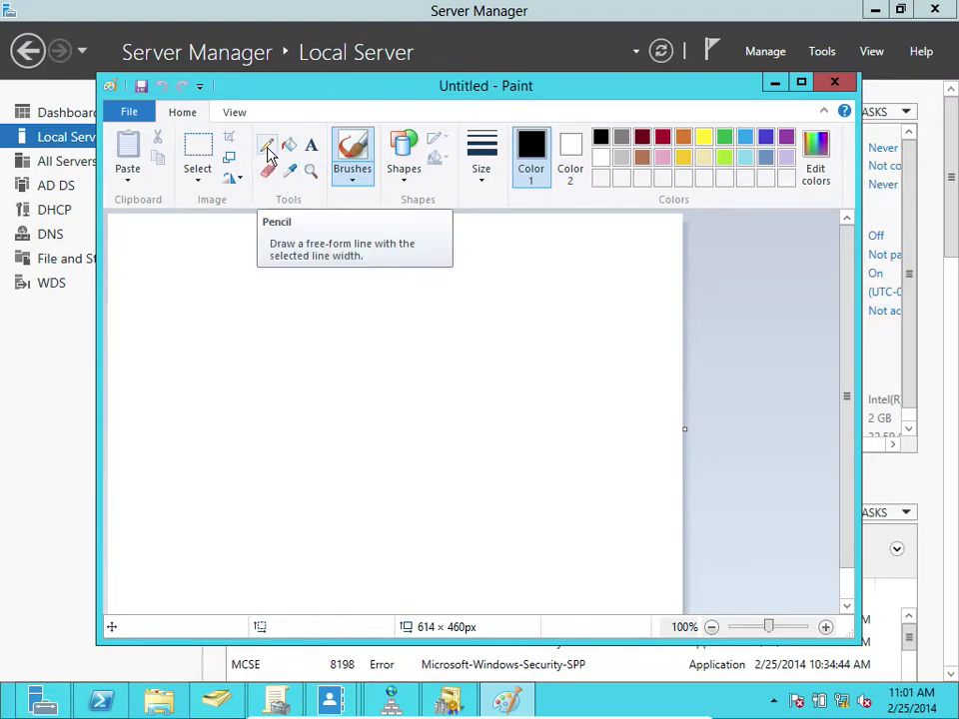
- With the Pencil, sketch a small rounded shape with a line leading down to a rectangle on the blank canvas
{"action": "left_click", "coordinate": [268, 149]}
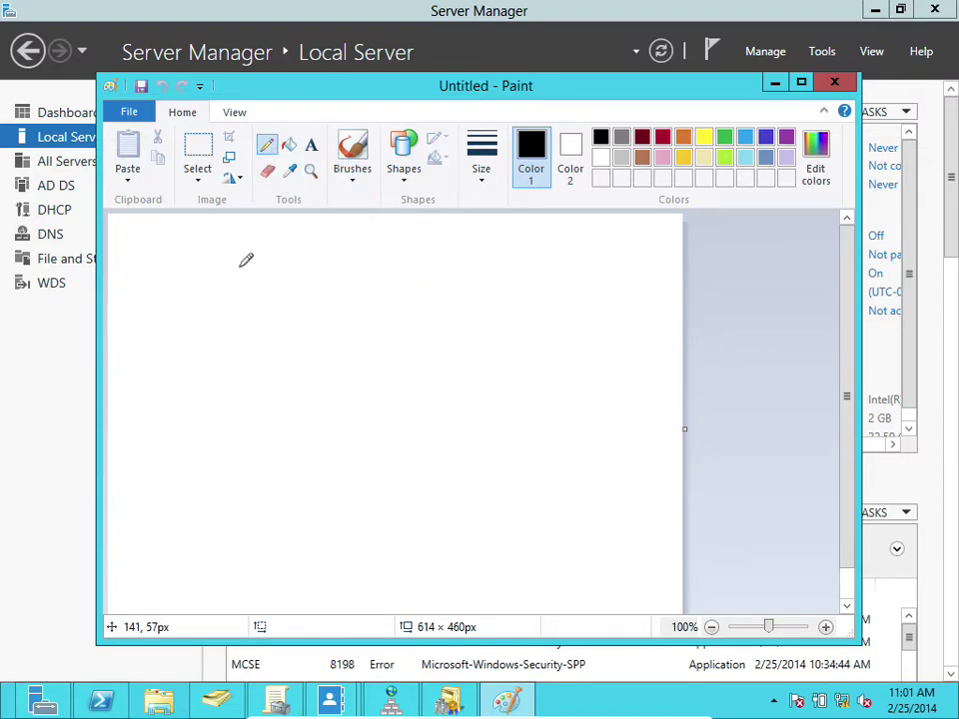
{"action": "mouse_move", "coordinate": [256, 253]}
{"action": "left_mouse_down"}
{"action": "mouse_move", "coordinate": [254, 261]}
{"action": "mouse_move", "coordinate": [283, 249]}
{"action": "mouse_move", "coordinate": [250, 250]}
{"action": "left_mouse_up"}
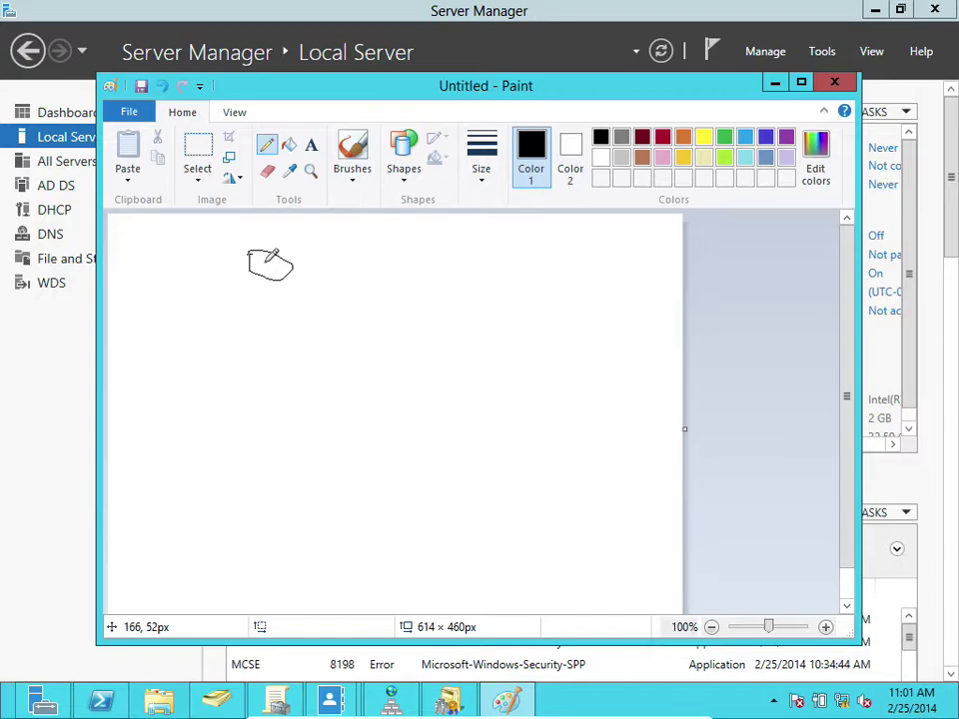
{"action": "mouse_move", "coordinate": [244, 274]}
{"action": "left_mouse_down"}
{"action": "mouse_move", "coordinate": [285, 281]}
{"action": "mouse_move", "coordinate": [276, 302]}
{"action": "mouse_move", "coordinate": [290, 268]}
{"action": "mouse_move", "coordinate": [315, 267]}
{"action": "left_mouse_up"}
{"action": "left_click", "coordinate": [287, 276]}
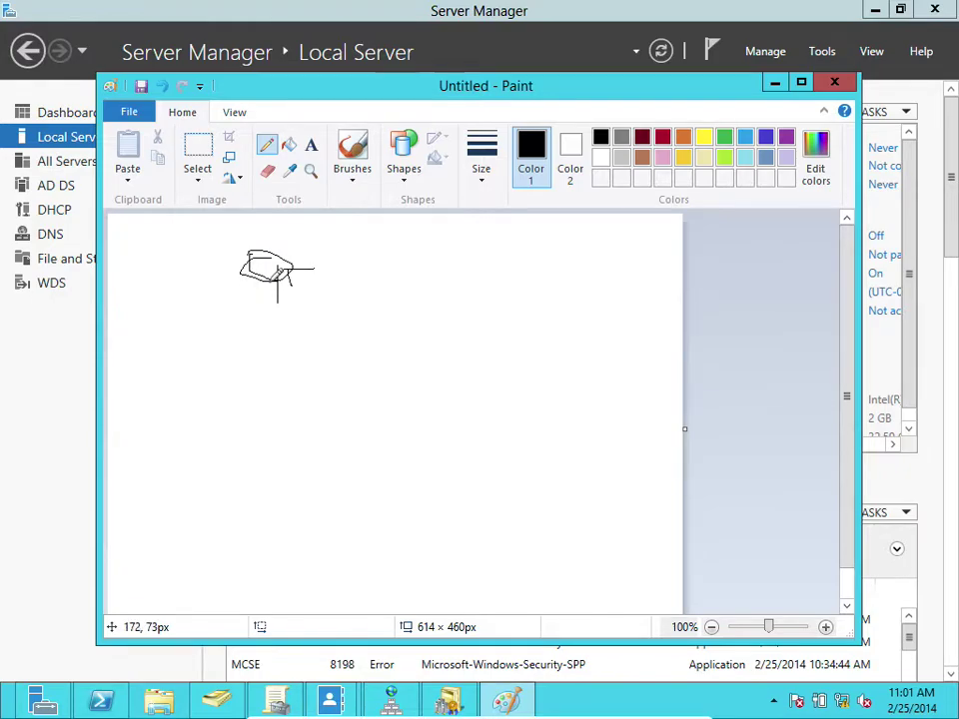
{"action": "mouse_move", "coordinate": [267, 275]}
{"action": "left_mouse_down"}
{"action": "mouse_move", "coordinate": [271, 322]}
{"action": "mouse_move", "coordinate": [322, 313]}
{"action": "mouse_move", "coordinate": [322, 337]}
{"action": "mouse_move", "coordinate": [440, 304]}
{"action": "mouse_move", "coordinate": [430, 344]}
{"action": "mouse_move", "coordinate": [316, 338]}
{"action": "left_mouse_up"}
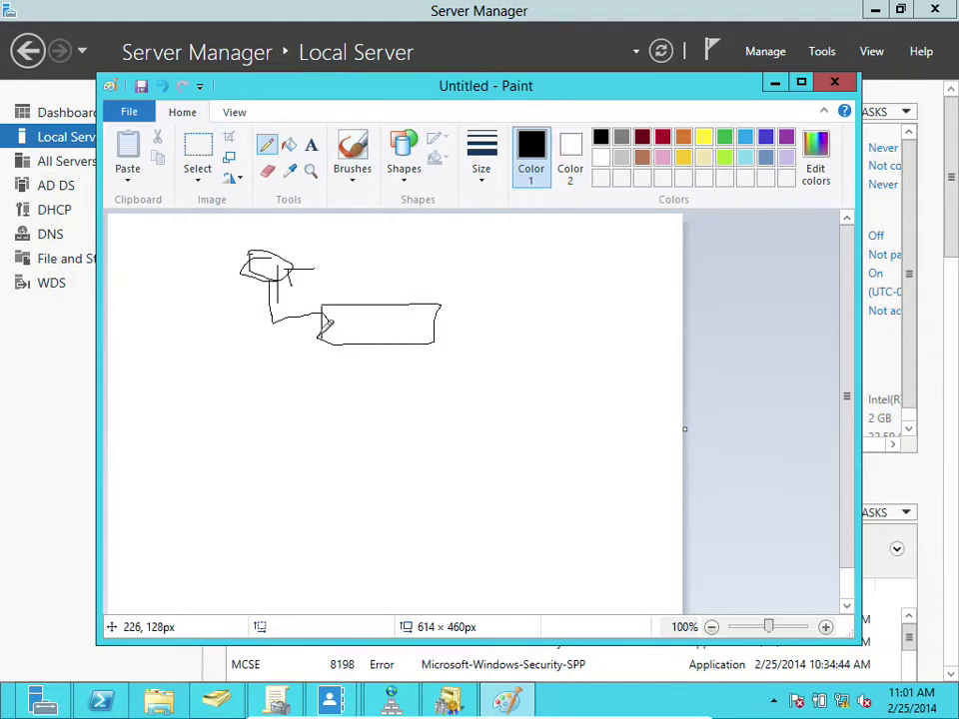
{"action": "left_click", "coordinate": [334, 331]}
{"action": "left_click", "coordinate": [337, 328]}
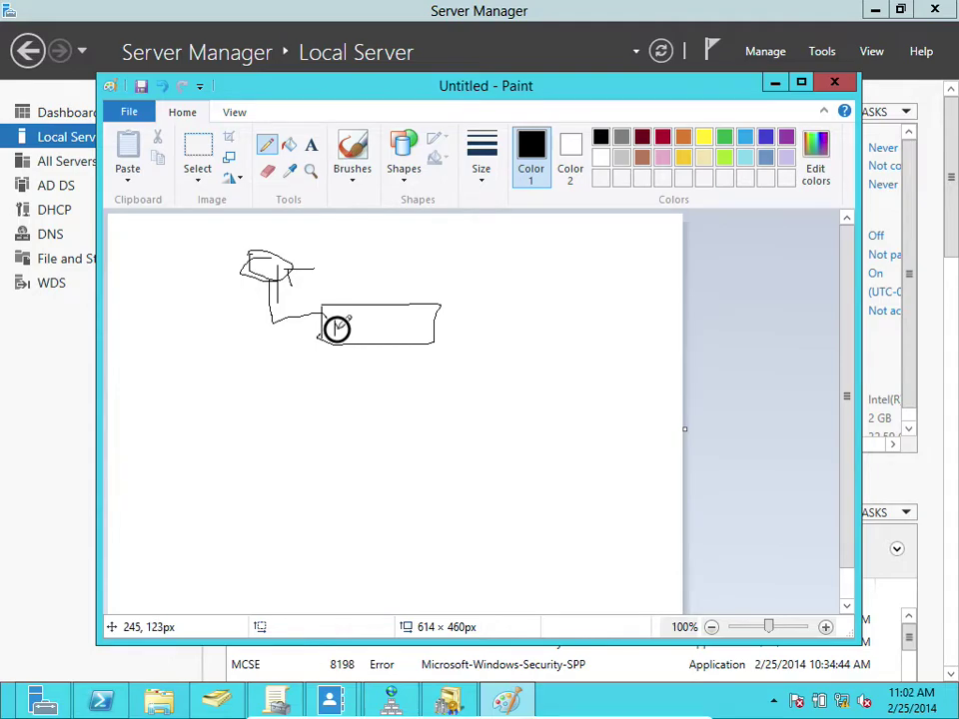
- Add the text label "admin groups" inside the sketched rectangle
{"action": "left_click", "coordinate": [310, 147]}
{"action": "left_click", "coordinate": [353, 325]}
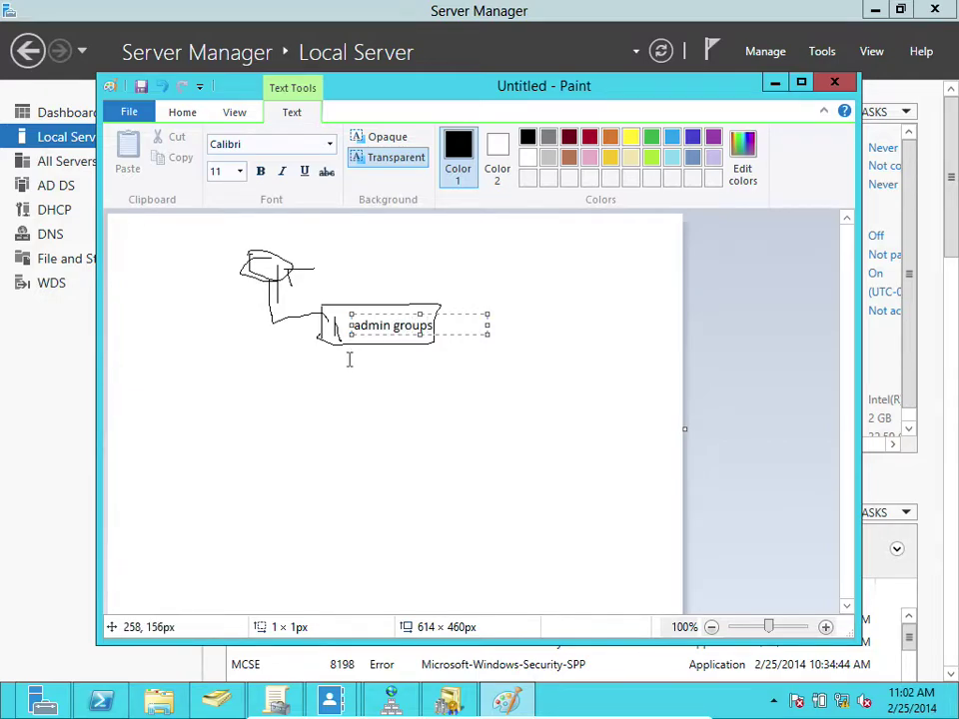
- With the Pencil, extend the line down from the top shape into a second branch, and label the branch "Groups"
{"action": "left_click", "coordinate": [363, 239]}
{"action": "left_click", "coordinate": [267, 145]}
{"action": "mouse_move", "coordinate": [278, 287]}
{"action": "left_mouse_down"}
{"action": "mouse_move", "coordinate": [263, 311]}
{"action": "mouse_move", "coordinate": [286, 434]}
{"action": "left_mouse_up"}
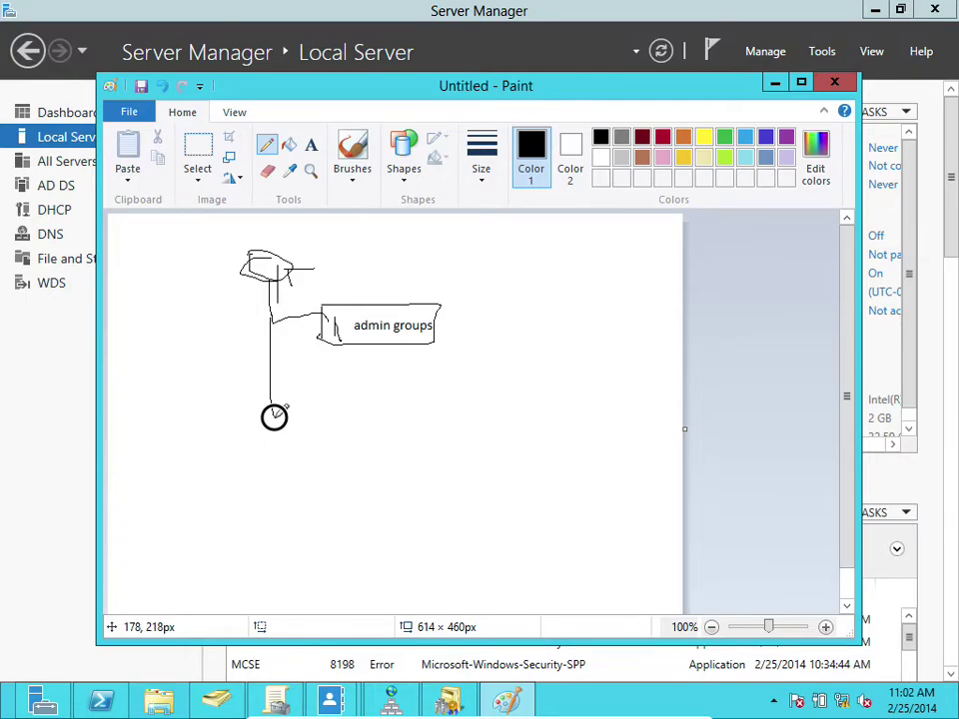
{"action": "left_click_drag", "start_coordinate": [274, 416], "coordinate": [395, 423]}
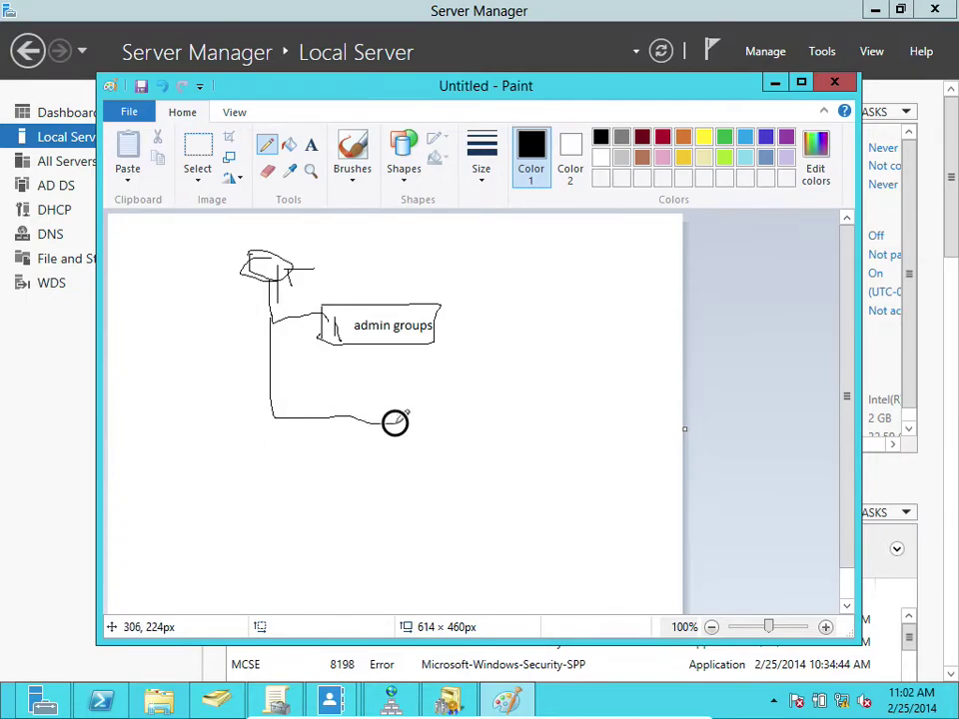
{"action": "left_click", "coordinate": [310, 145]}
{"action": "left_click", "coordinate": [347, 404]}
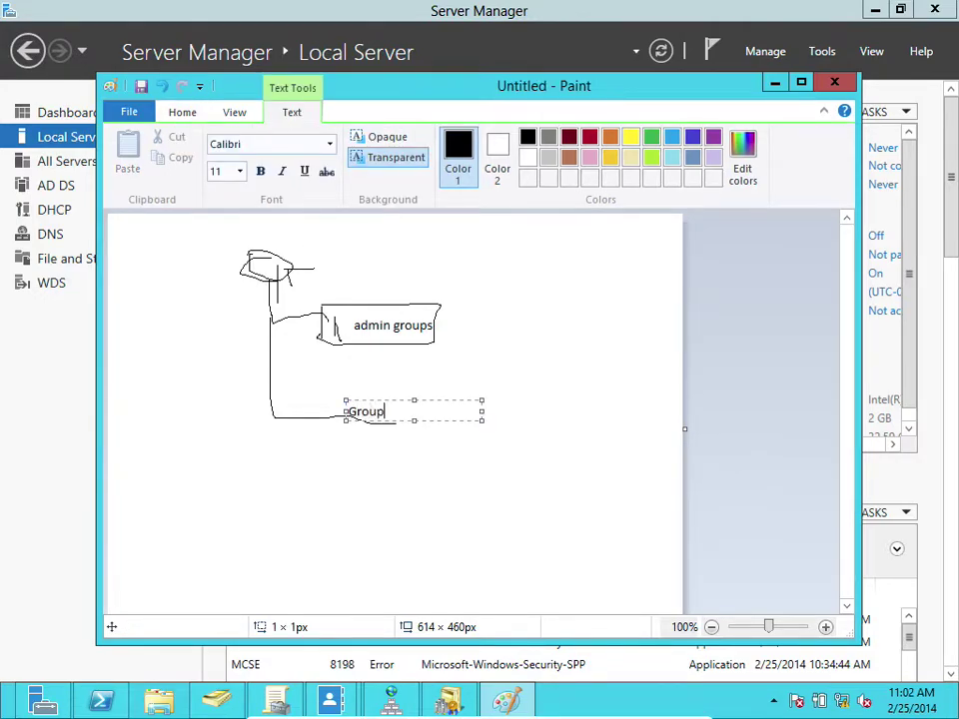
{"action": "left_click", "coordinate": [386, 492]}
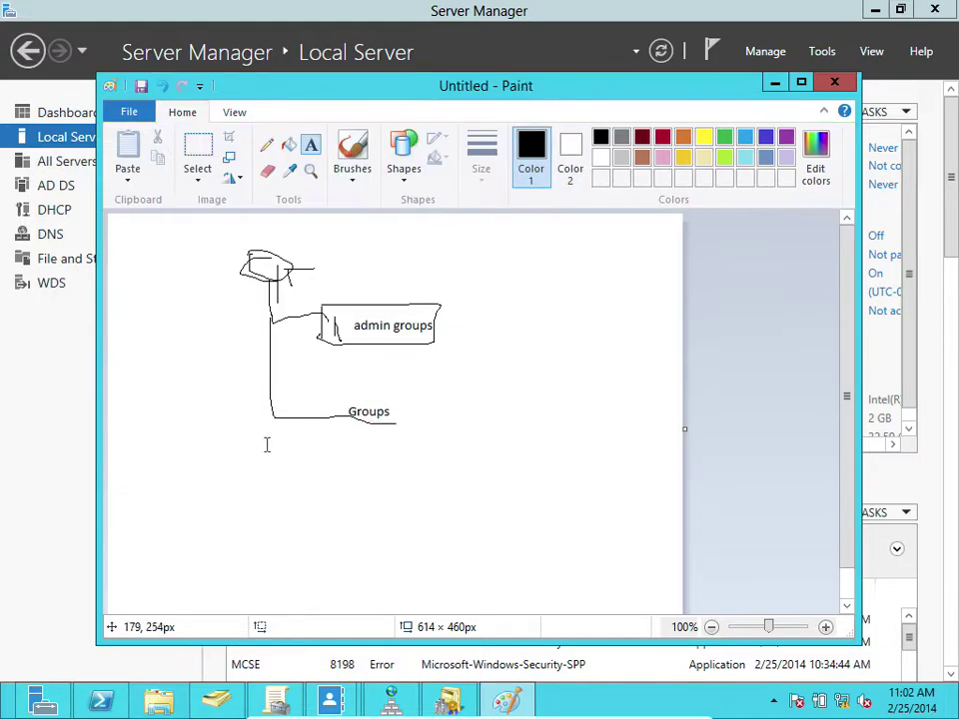
- Sketch a separate rectangle to the lower left of the Groups branch and add the text label "enterprise" to it
{"action": "left_click", "coordinate": [270, 140]}
{"action": "mouse_move", "coordinate": [135, 425]}
{"action": "left_mouse_down"}
{"action": "mouse_move", "coordinate": [185, 426]}
{"action": "mouse_move", "coordinate": [208, 462]}
{"action": "mouse_move", "coordinate": [124, 459]}
{"action": "mouse_move", "coordinate": [120, 430]}
{"action": "mouse_move", "coordinate": [133, 427]}
{"action": "left_mouse_up"}
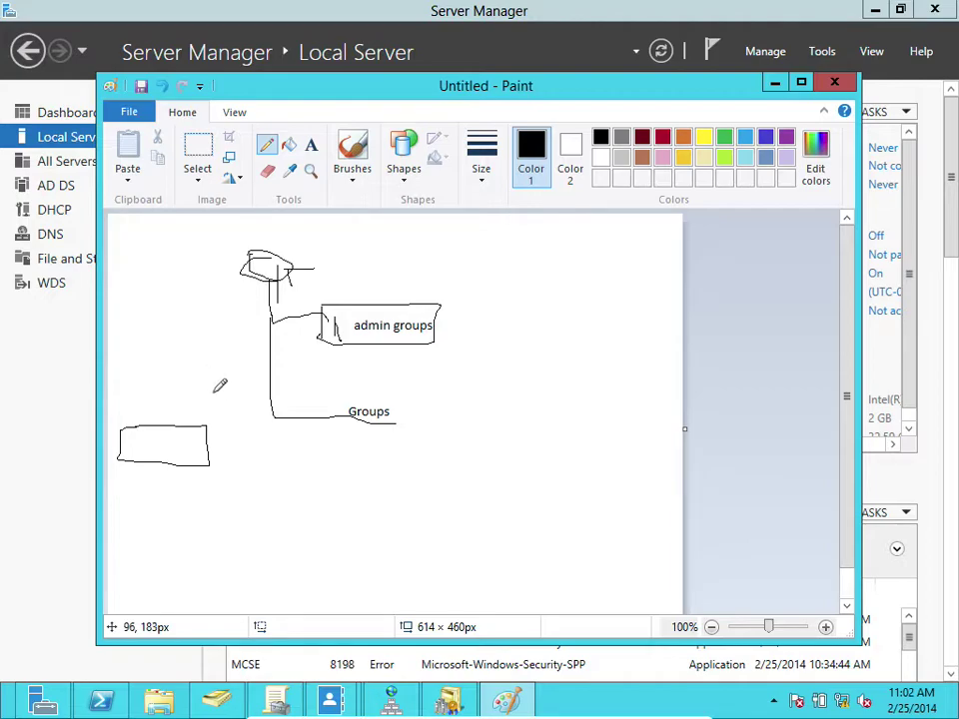
{"action": "left_click", "coordinate": [311, 144]}
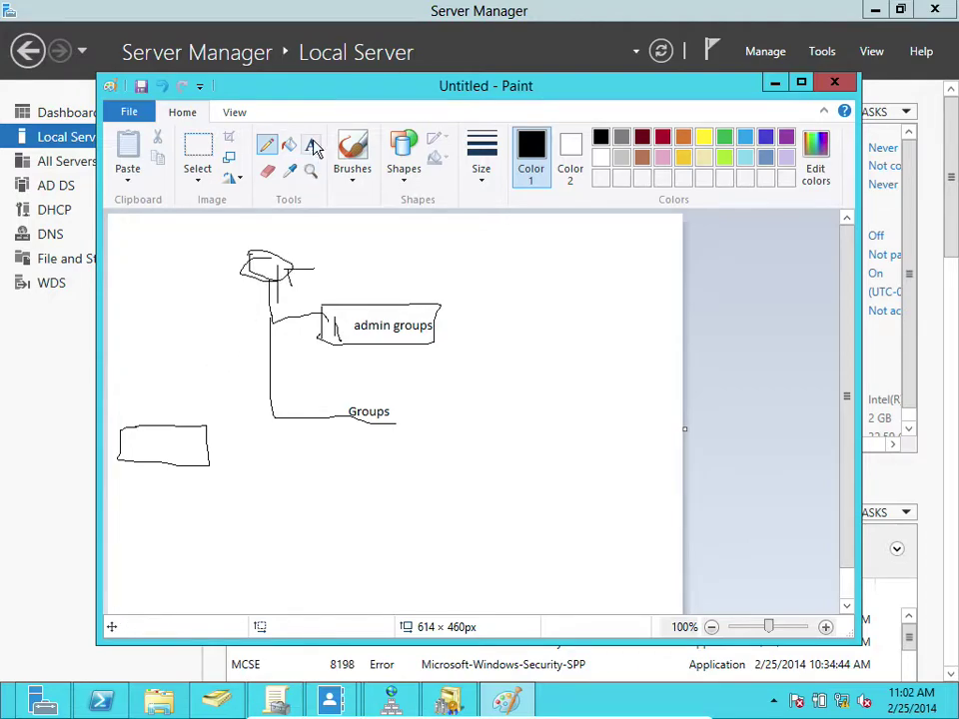
{"action": "left_click", "coordinate": [165, 434]}
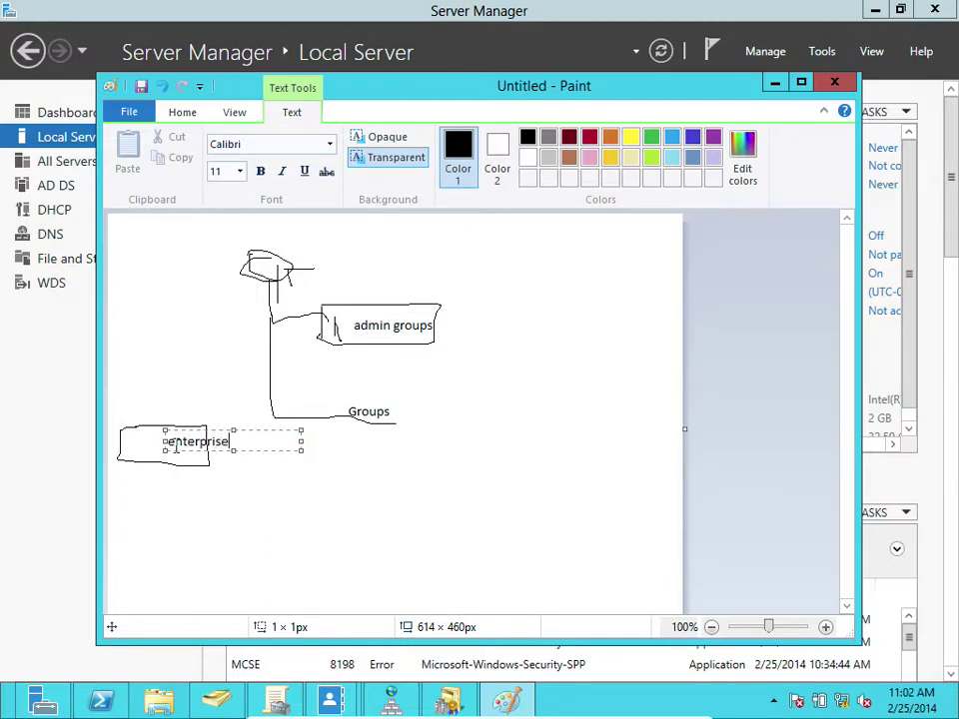
{"action": "left_click", "coordinate": [224, 465]}
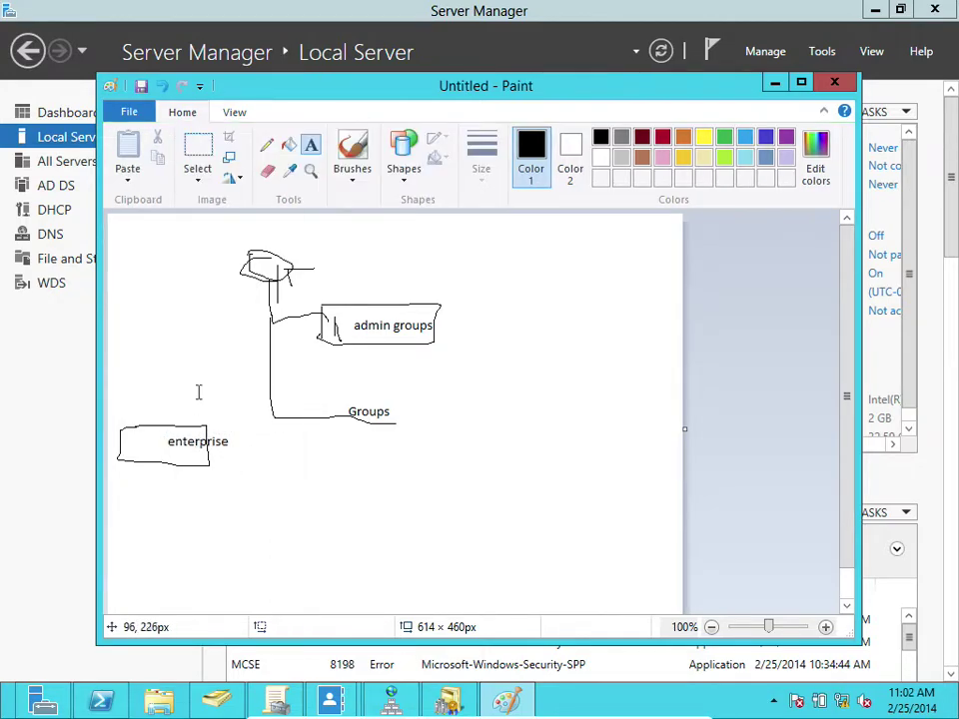
- Sketch a connector from the enterprise rectangle to a new box on its lower right, and label that box "server"
{"action": "left_click", "coordinate": [266, 145]}
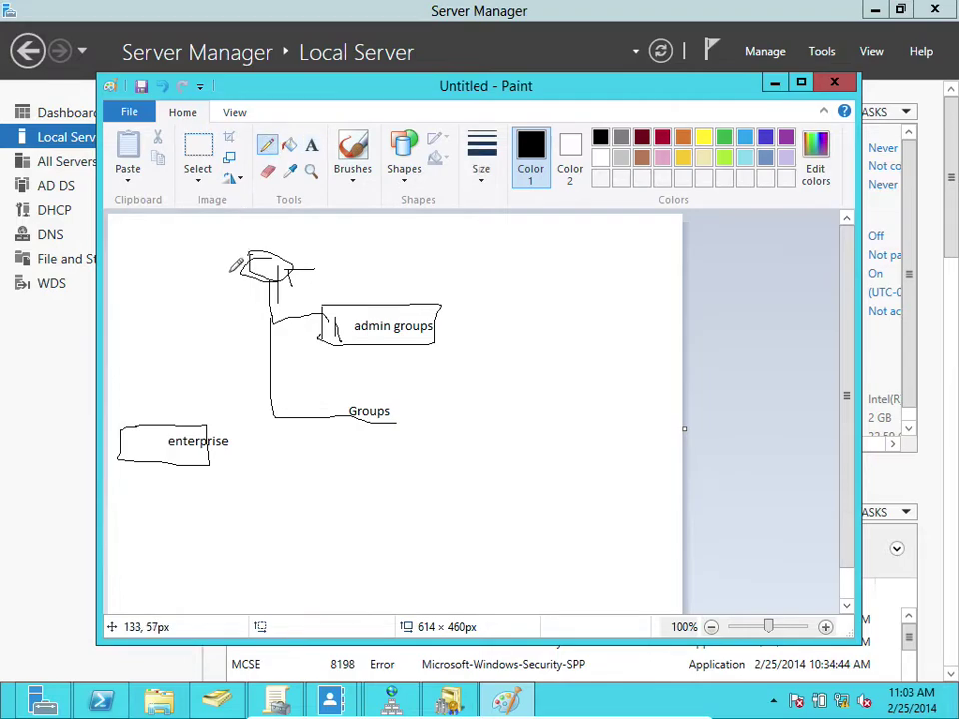
{"action": "mouse_move", "coordinate": [172, 469]}
{"action": "left_mouse_down"}
{"action": "mouse_move", "coordinate": [195, 505]}
{"action": "mouse_move", "coordinate": [314, 482]}
{"action": "mouse_move", "coordinate": [283, 495]}
{"action": "mouse_move", "coordinate": [360, 513]}
{"action": "mouse_move", "coordinate": [389, 489]}
{"action": "mouse_move", "coordinate": [307, 462]}
{"action": "mouse_move", "coordinate": [284, 475]}
{"action": "left_mouse_up"}
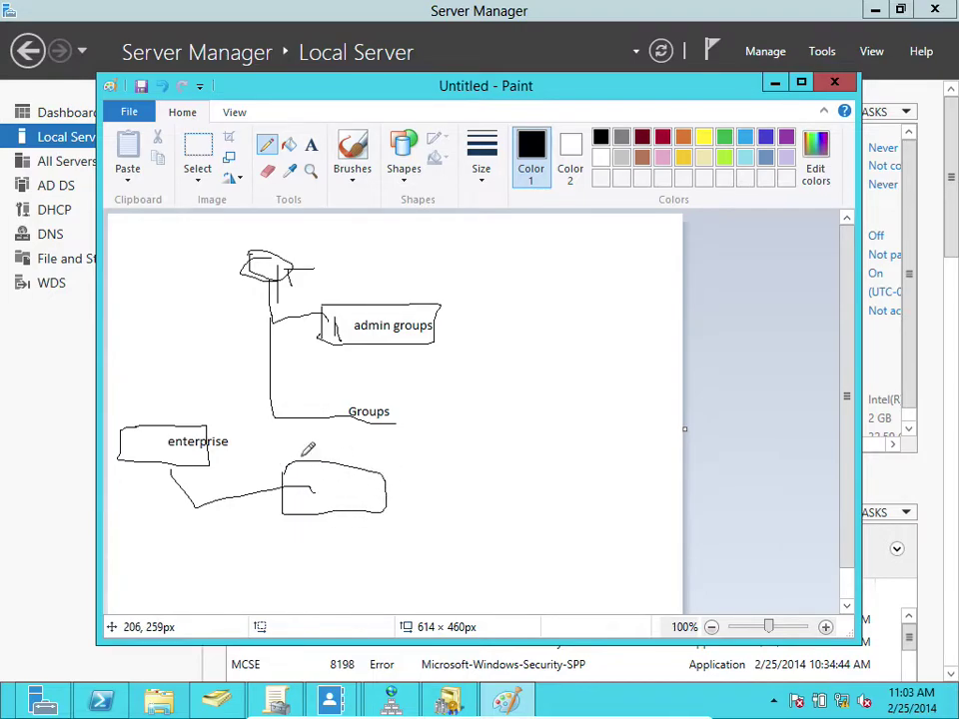
{"action": "left_click", "coordinate": [310, 145]}
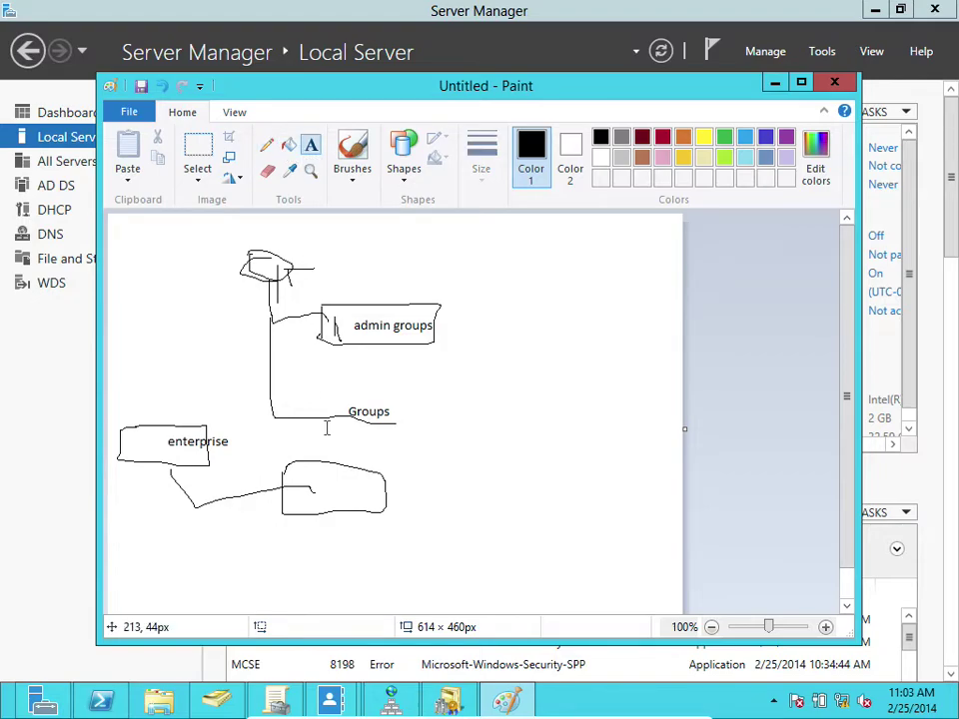
{"action": "left_click", "coordinate": [319, 481]}
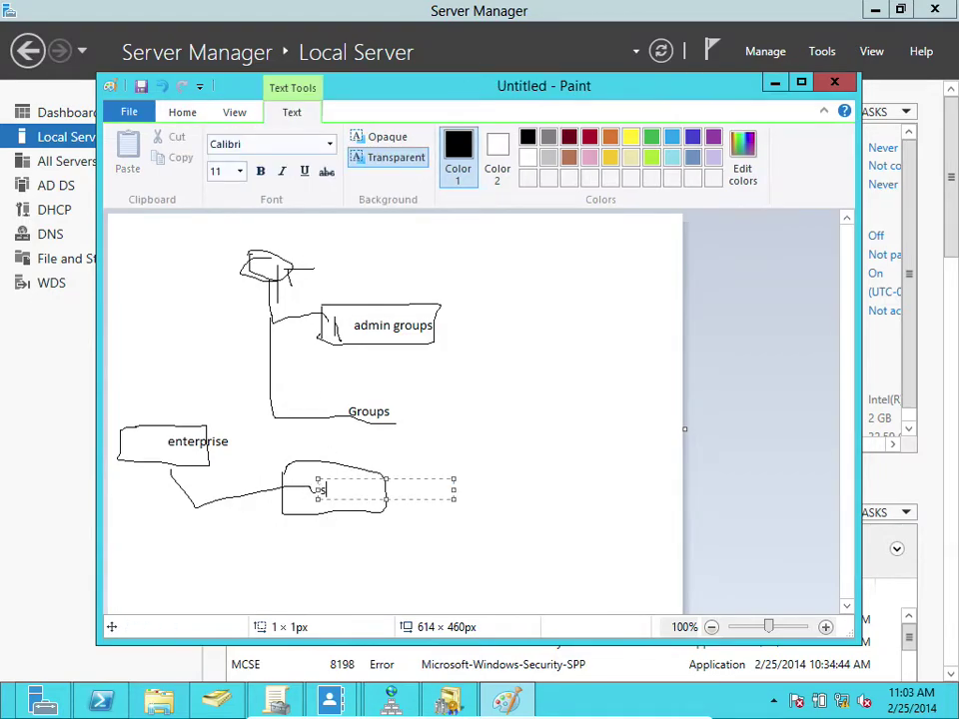
{"action": "left_click", "coordinate": [476, 520]}
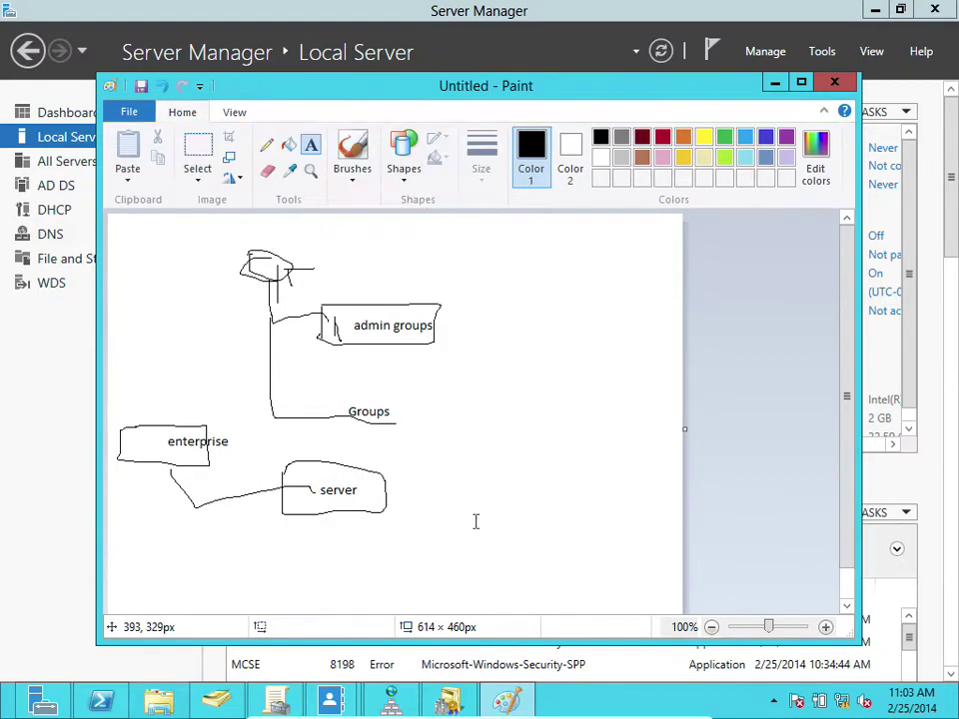
- Extend the canvas downward below the diagram to about 614 × 781 px
{"action": "scroll", "coordinate": [397, 443], "scroll_direction": "down", "scroll_amount": 1}
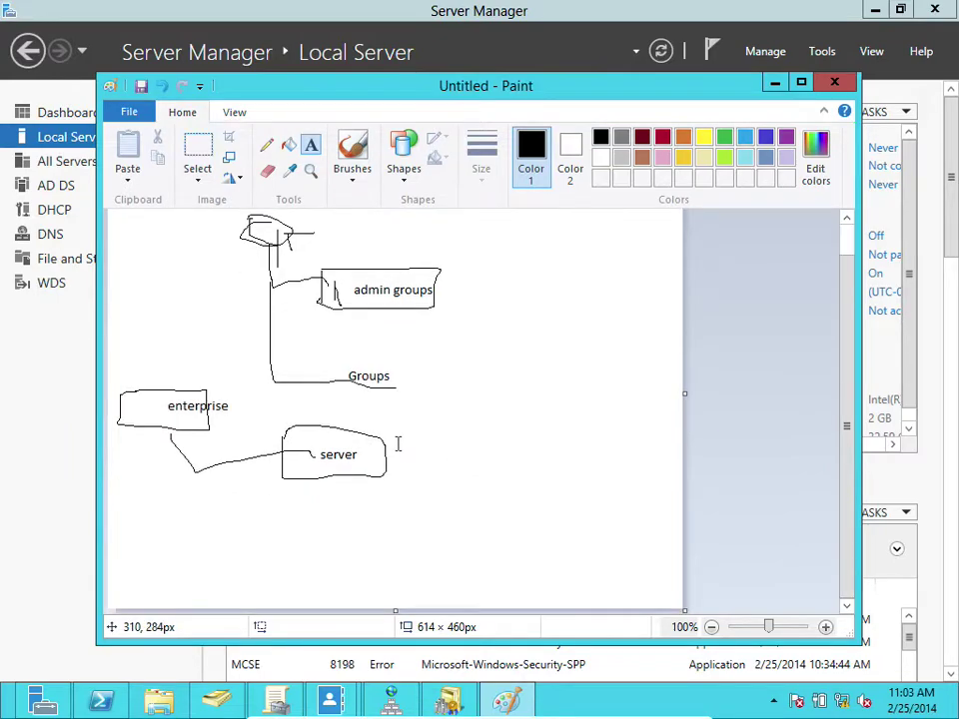
{"action": "left_click_drag", "start_coordinate": [396, 610], "coordinate": [417, 704]}
{"action": "scroll", "coordinate": [446, 520], "scroll_direction": "down", "scroll_amount": 2}
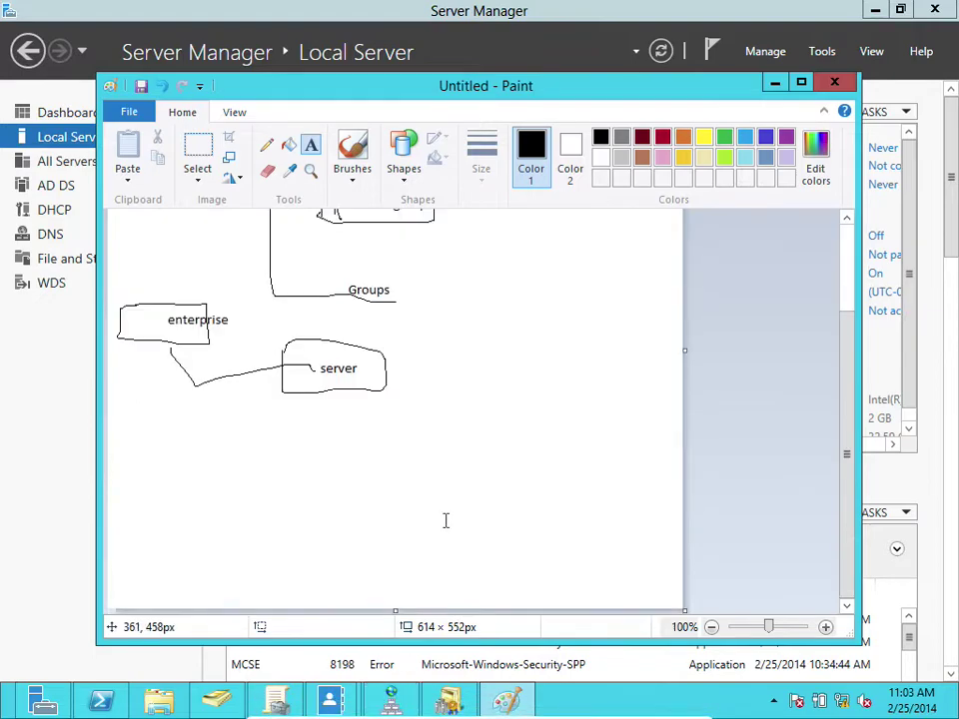
{"action": "left_click_drag", "start_coordinate": [393, 608], "coordinate": [402, 711]}
{"action": "scroll", "coordinate": [399, 448], "scroll_direction": "down", "scroll_amount": 3}
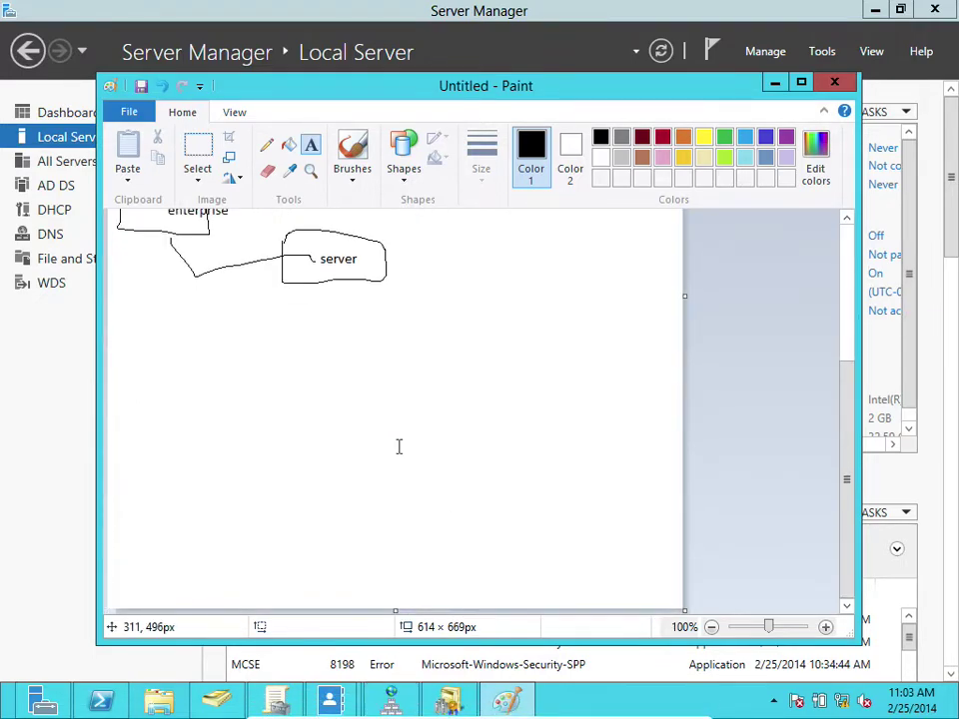
{"action": "left_click_drag", "start_coordinate": [396, 608], "coordinate": [394, 707]}
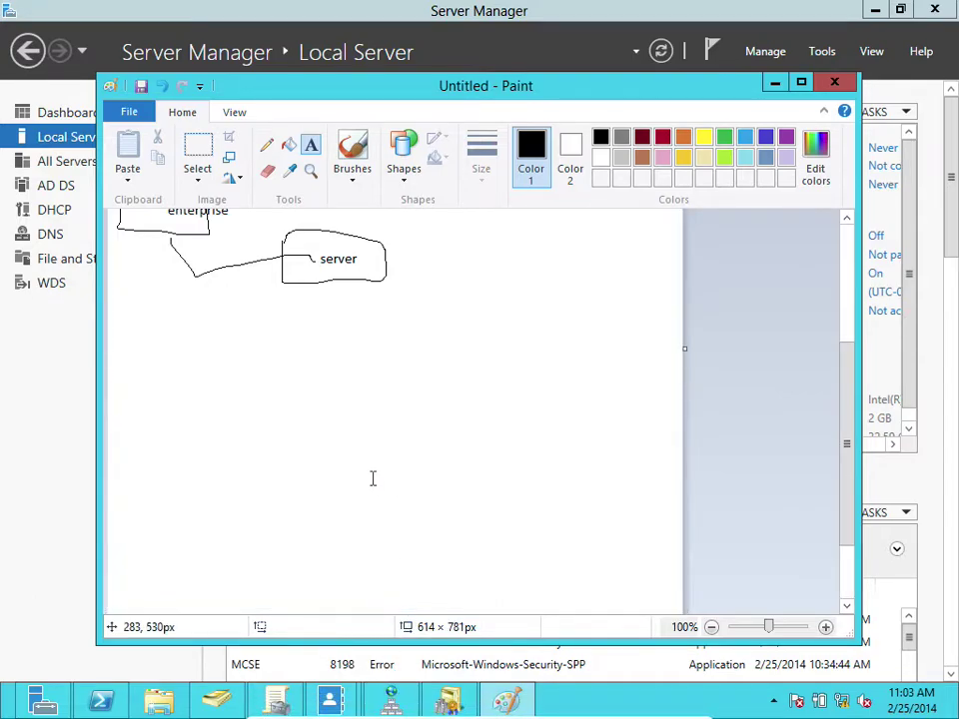
{"action": "scroll", "coordinate": [372, 478], "scroll_direction": "up", "scroll_amount": 3}
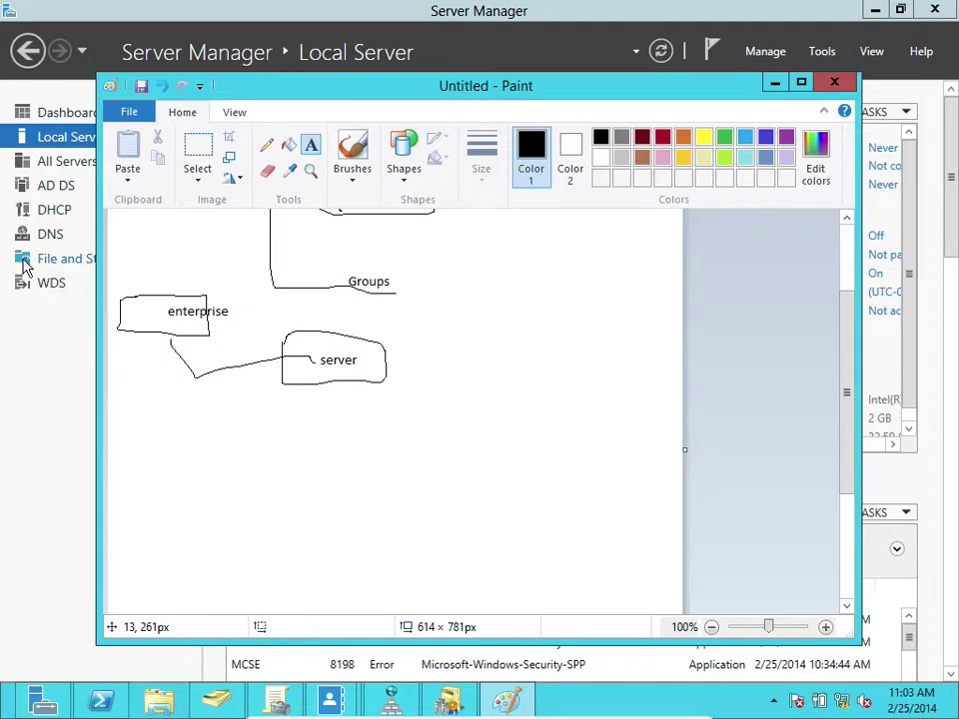
- With the Pencil, sketch a line down from the server box with three branches, each ending in a box
{"action": "left_click", "coordinate": [266, 145]}
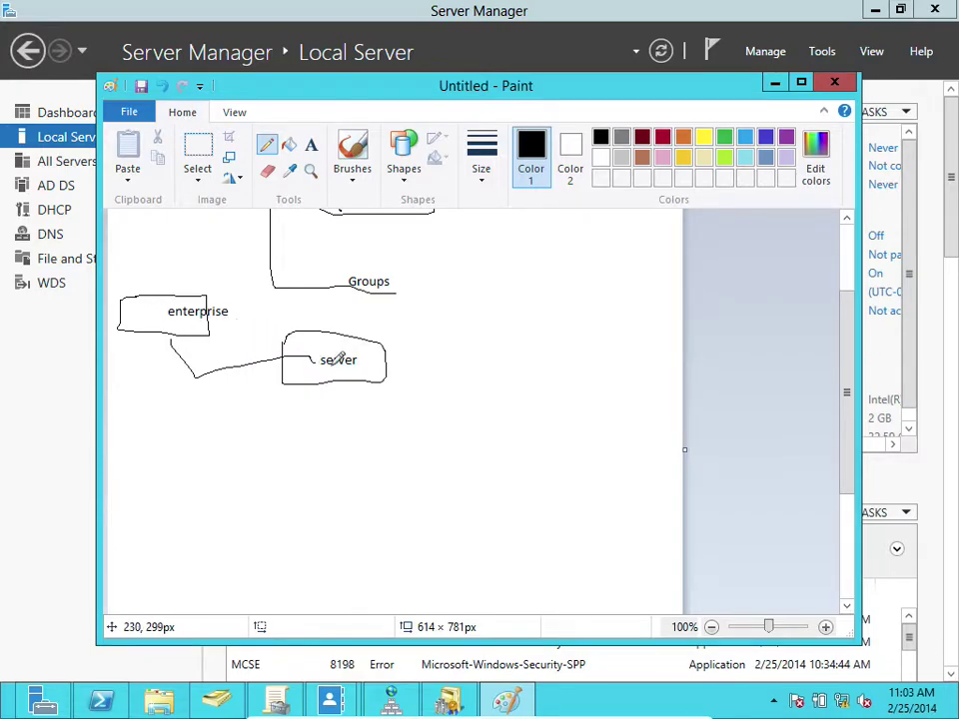
{"action": "mouse_move", "coordinate": [345, 380]}
{"action": "left_mouse_down"}
{"action": "mouse_move", "coordinate": [347, 576]}
{"action": "mouse_move", "coordinate": [487, 585]}
{"action": "left_mouse_up"}
{"action": "left_click_drag", "start_coordinate": [349, 480], "coordinate": [478, 487]}
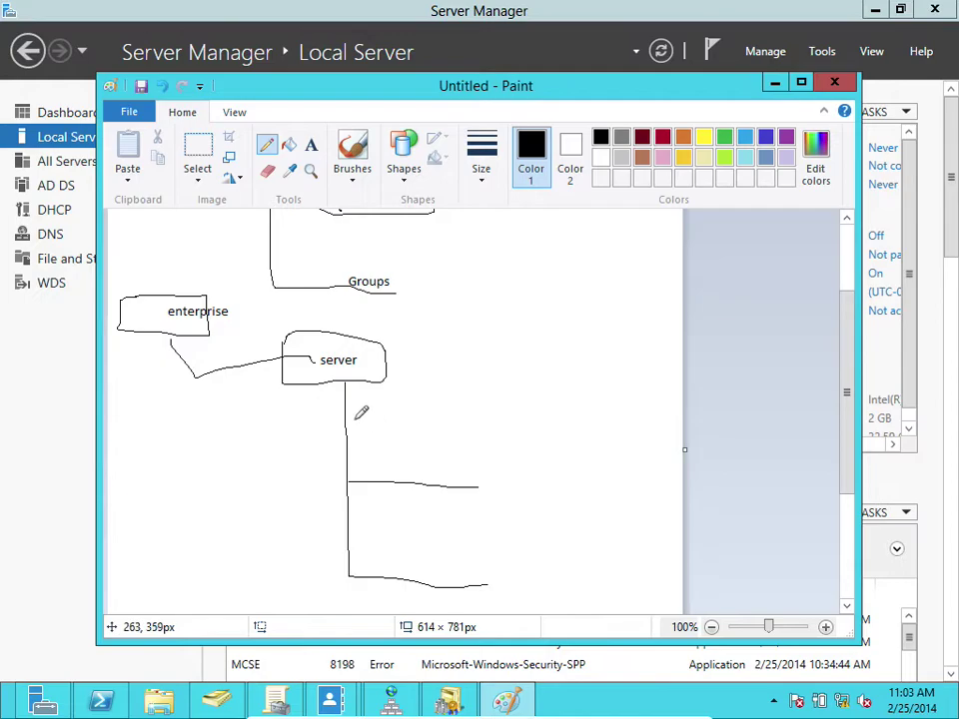
{"action": "mouse_move", "coordinate": [348, 415]}
{"action": "left_mouse_down"}
{"action": "mouse_move", "coordinate": [477, 414]}
{"action": "mouse_move", "coordinate": [444, 424]}
{"action": "mouse_move", "coordinate": [556, 442]}
{"action": "mouse_move", "coordinate": [556, 403]}
{"action": "mouse_move", "coordinate": [446, 392]}
{"action": "left_mouse_up"}
{"action": "mouse_move", "coordinate": [430, 475]}
{"action": "left_mouse_down"}
{"action": "mouse_move", "coordinate": [444, 514]}
{"action": "mouse_move", "coordinate": [557, 506]}
{"action": "mouse_move", "coordinate": [458, 465]}
{"action": "mouse_move", "coordinate": [424, 472]}
{"action": "left_mouse_up"}
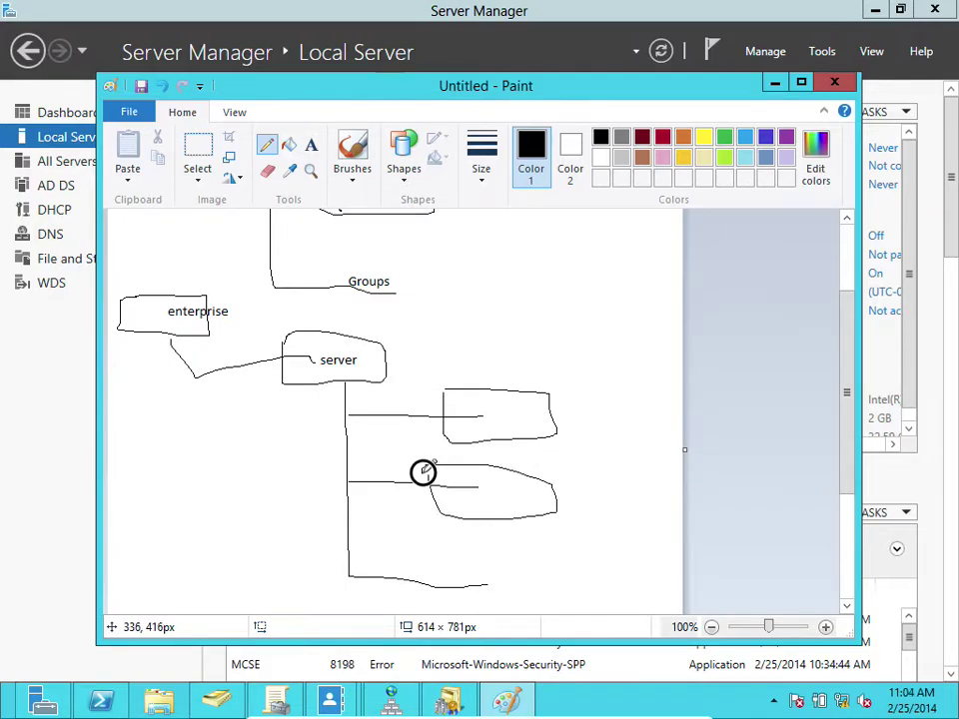
{"action": "mouse_move", "coordinate": [550, 577]}
{"action": "left_mouse_down"}
{"action": "mouse_move", "coordinate": [415, 556]}
{"action": "mouse_move", "coordinate": [452, 603]}
{"action": "mouse_move", "coordinate": [563, 584]}
{"action": "left_mouse_up"}
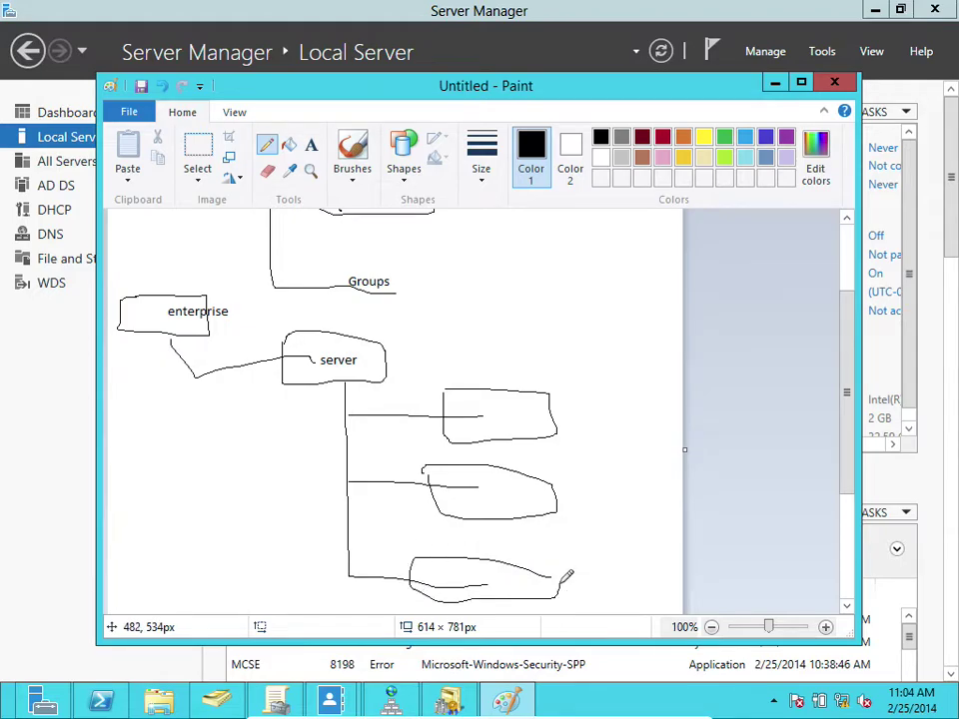
- Label the three boxes under server "Web", "SQL" and "Apps" from top to bottom
{"action": "left_click", "coordinate": [311, 145]}
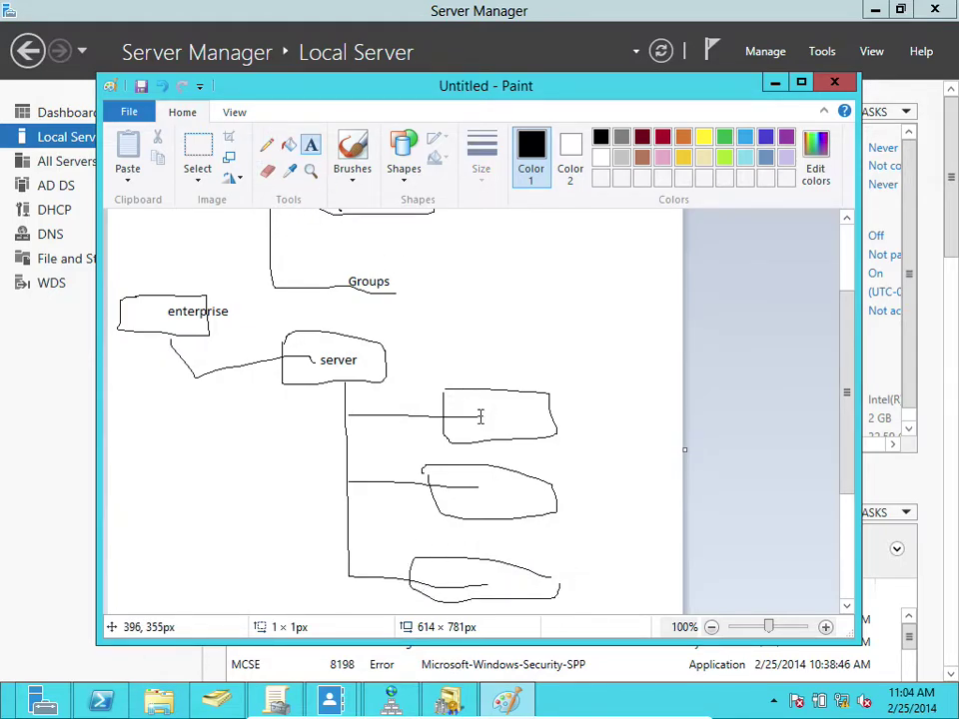
{"action": "left_click", "coordinate": [478, 415]}
{"action": "type", "text": "Web"}
{"action": "left_click", "coordinate": [492, 486]}
{"action": "left_click", "coordinate": [486, 486]}
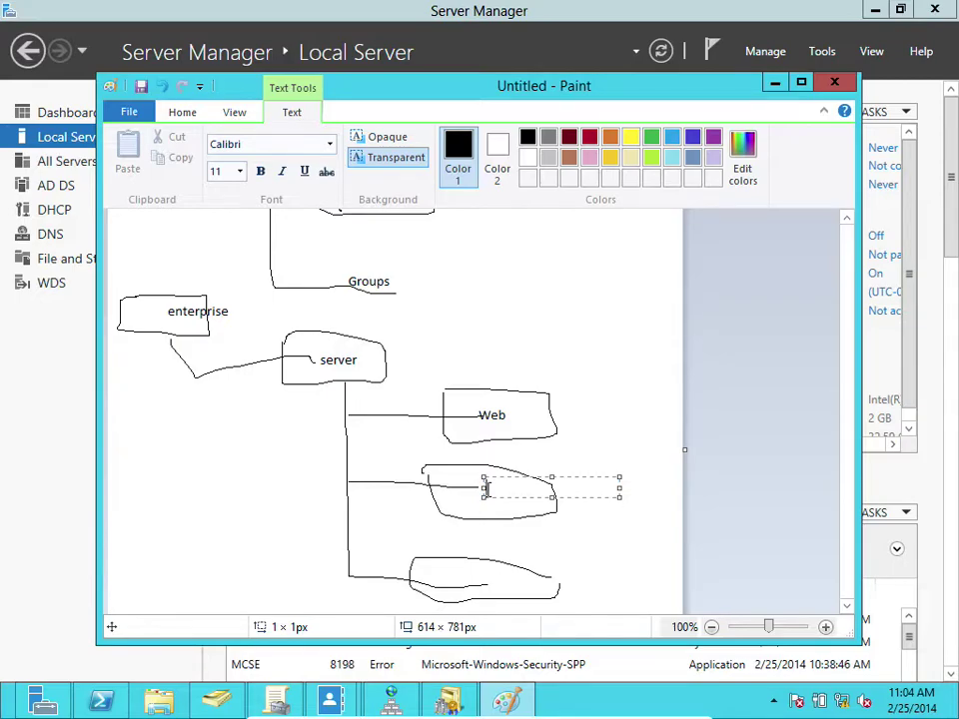
{"action": "left_click", "coordinate": [495, 583]}
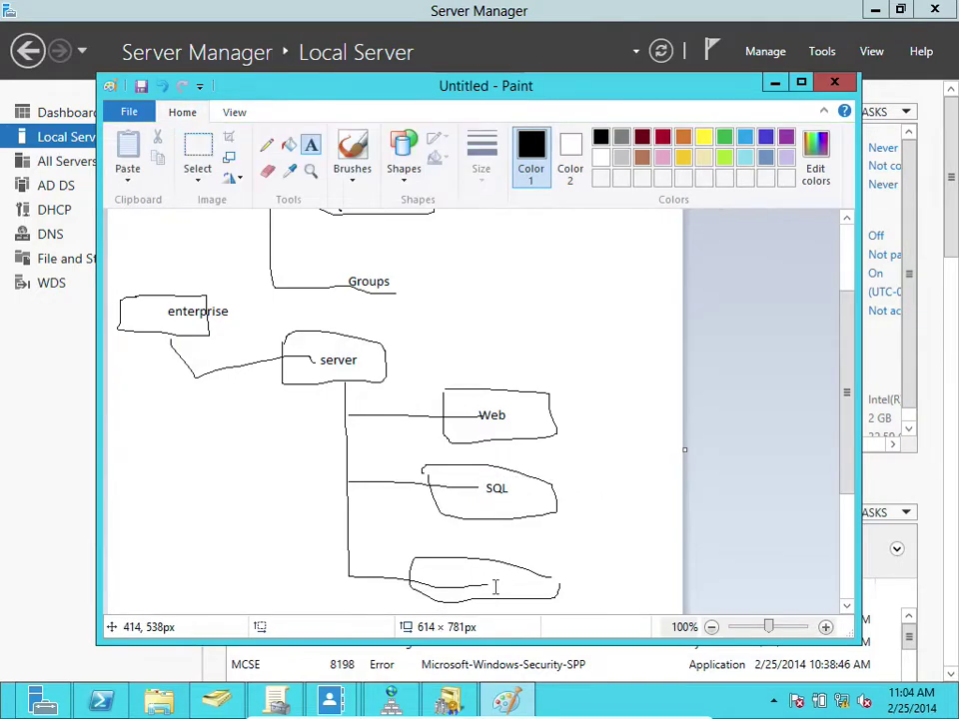
{"action": "left_click", "coordinate": [486, 579]}
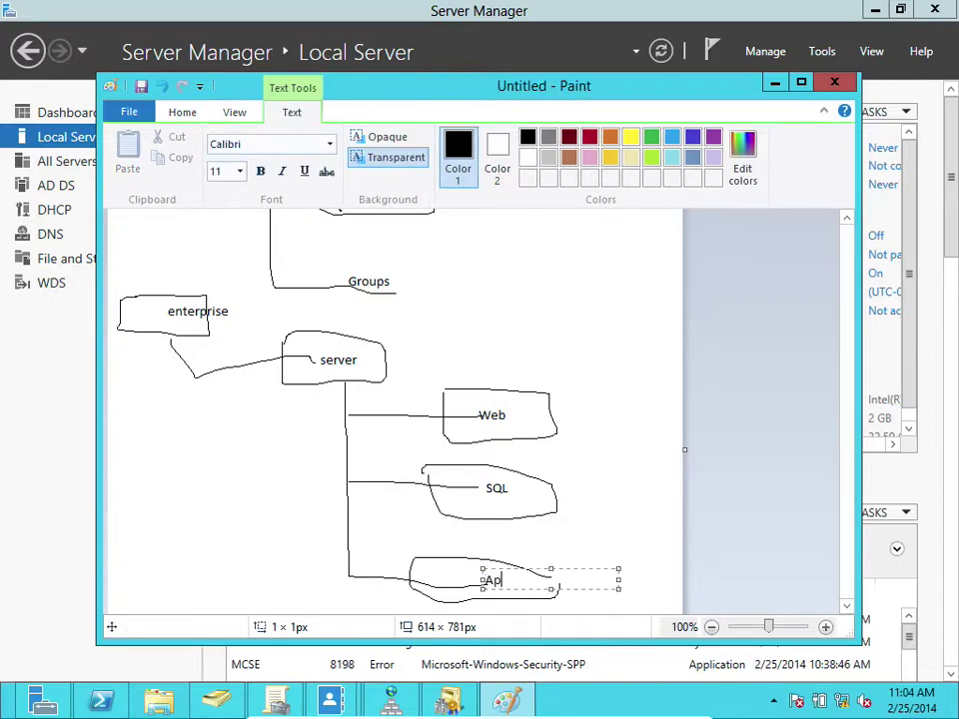
{"action": "left_click", "coordinate": [611, 432]}
{"action": "scroll", "coordinate": [610, 433], "scroll_direction": "down", "scroll_amount": 3}
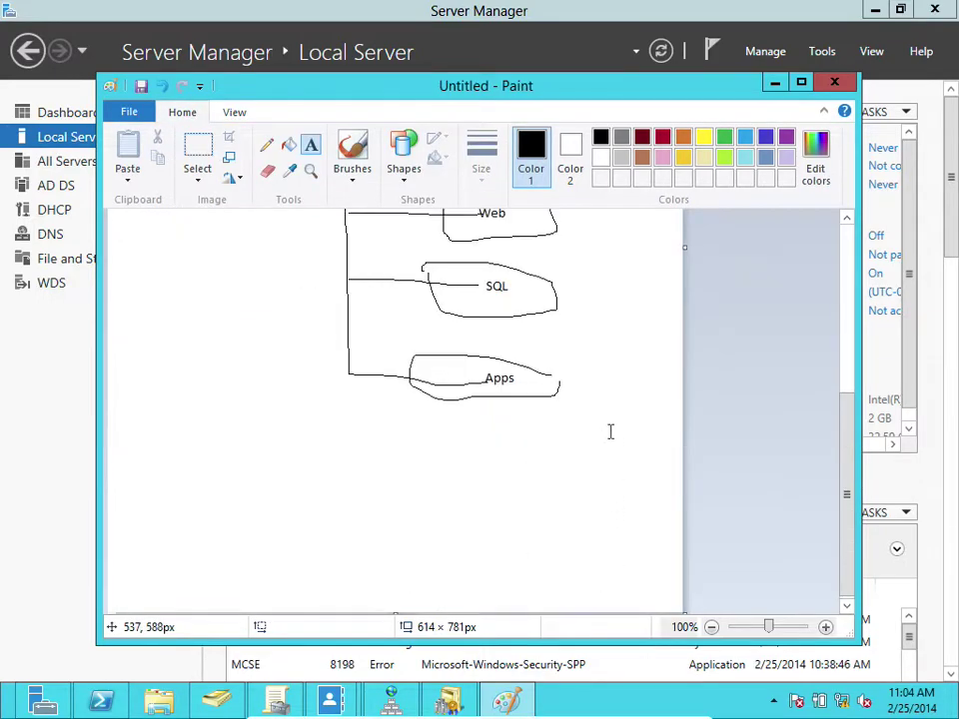
{"action": "scroll", "coordinate": [610, 432], "scroll_direction": "up", "scroll_amount": 3}
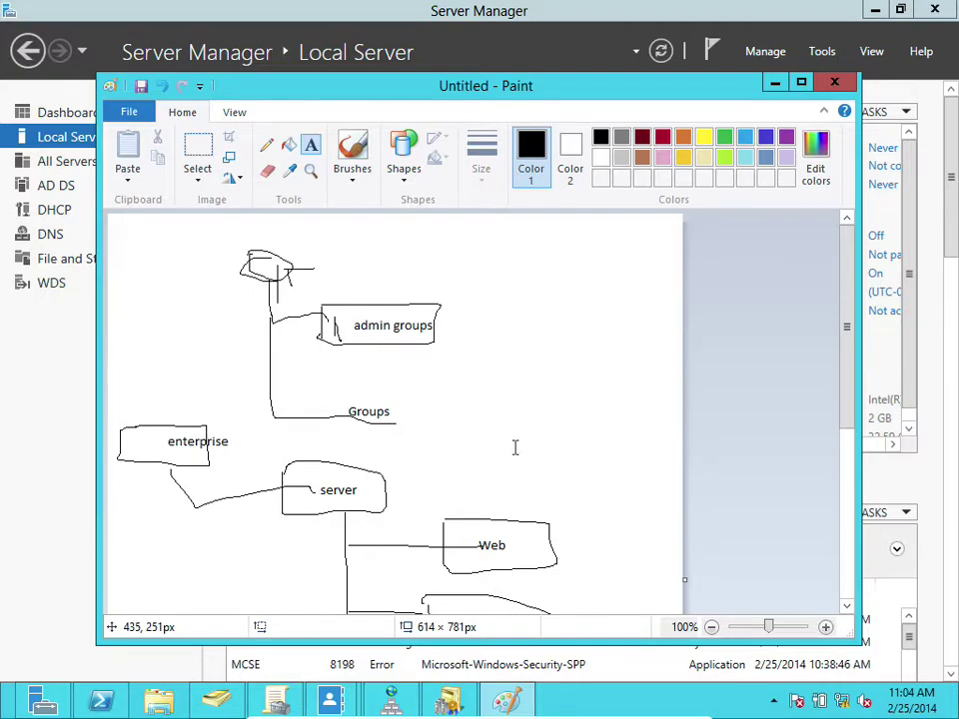
{"action": "scroll", "coordinate": [516, 449], "scroll_direction": "down", "scroll_amount": 3}
{"action": "scroll", "coordinate": [515, 447], "scroll_direction": "down", "scroll_amount": 3}
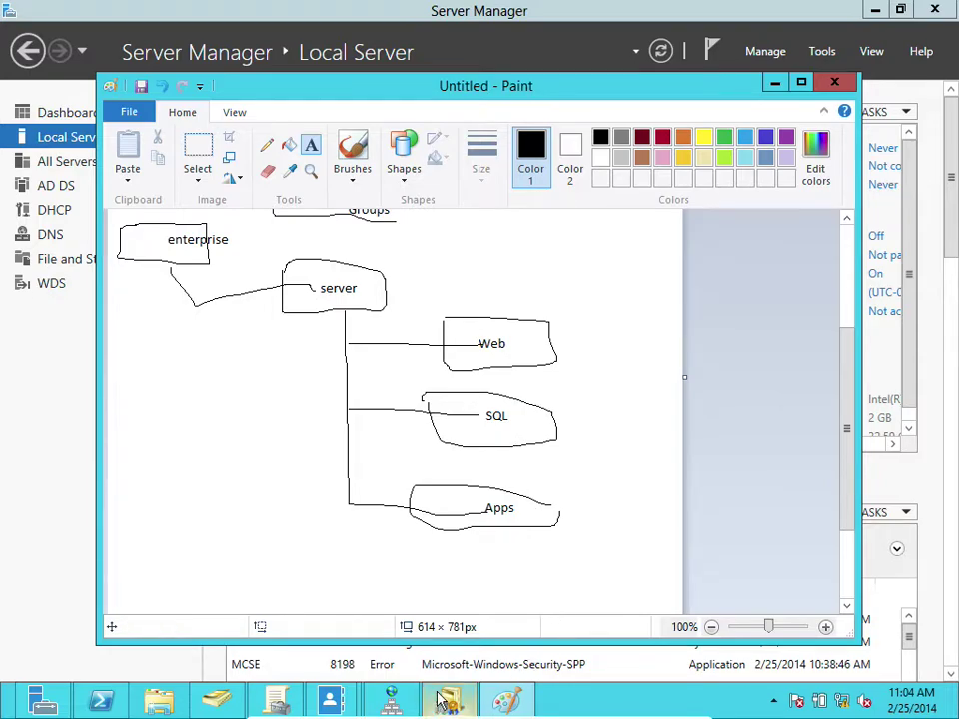
- Switch to Active Directory Users and Computers and create an organizational unit "Central IT" in MCE.local, without protection from accidental deletion
{"action": "left_click", "coordinate": [775, 82]}
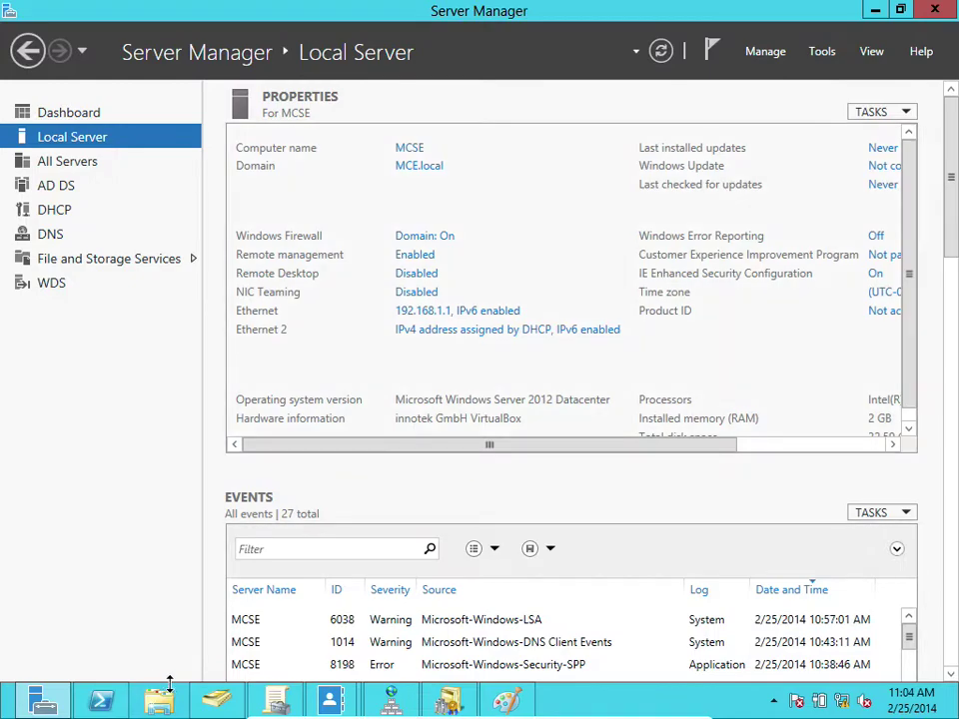
{"action": "left_click", "coordinate": [219, 697]}
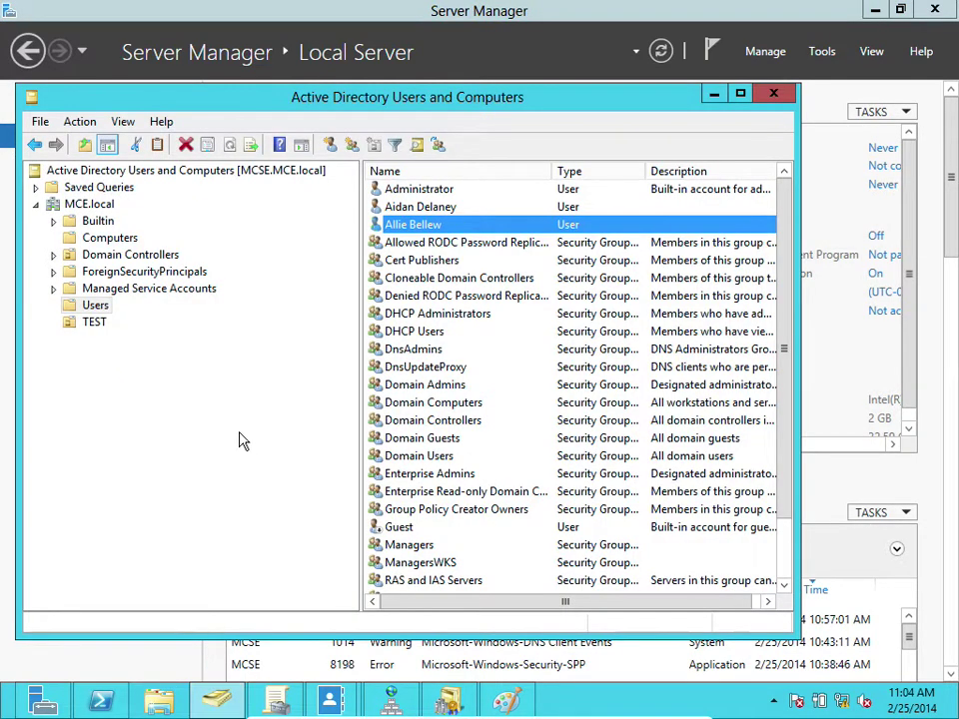
{"action": "left_click", "coordinate": [84, 205]}
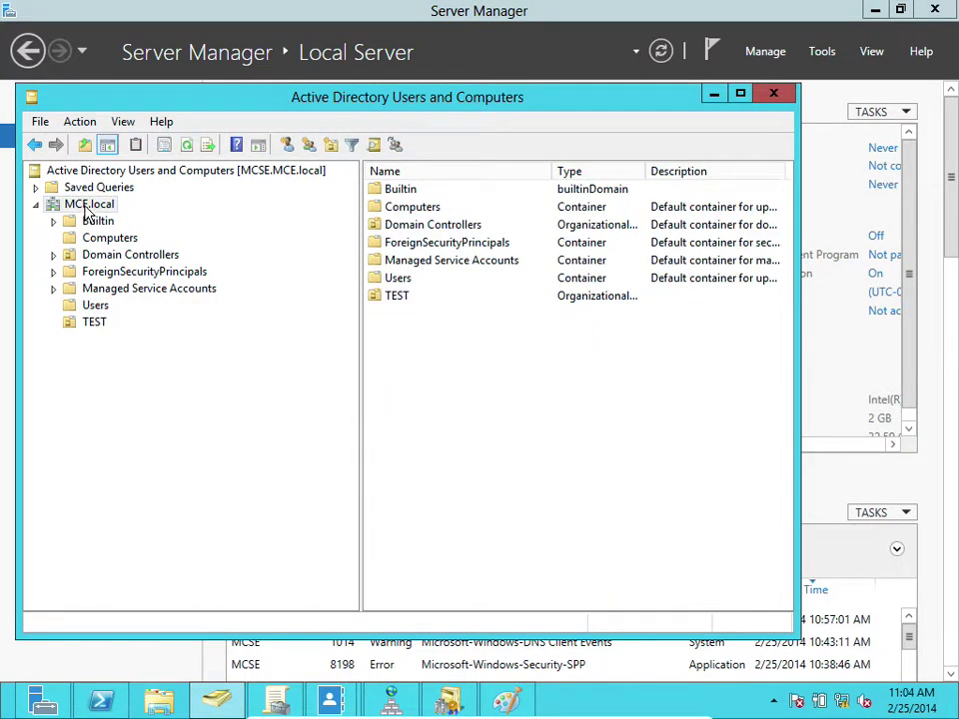
{"action": "right_click", "coordinate": [86, 206]}
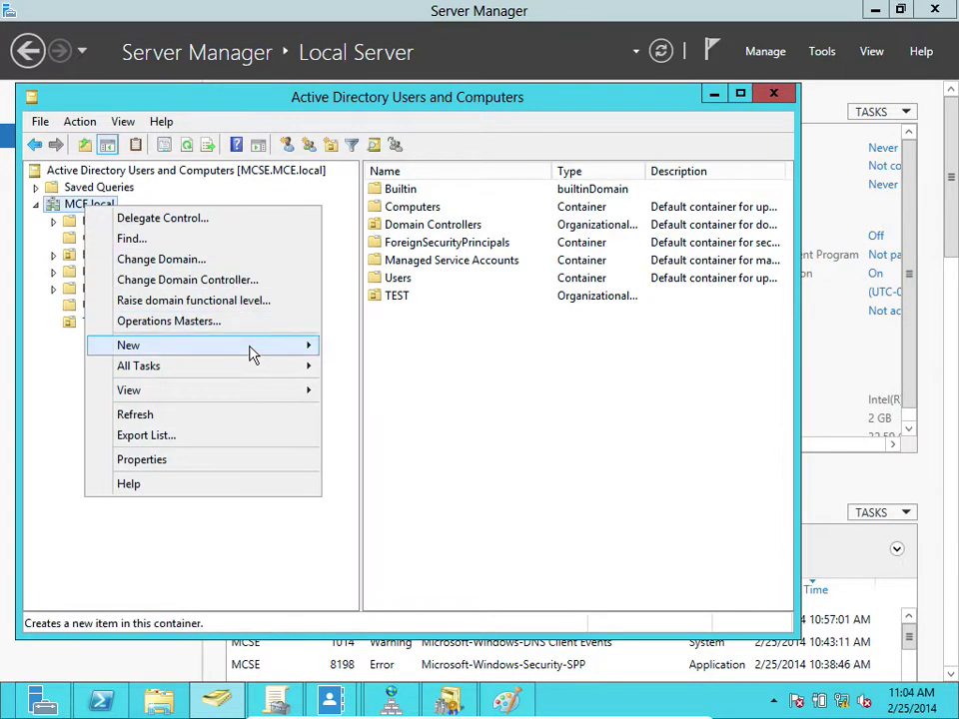
{"action": "mouse_move", "coordinate": [265, 352]}
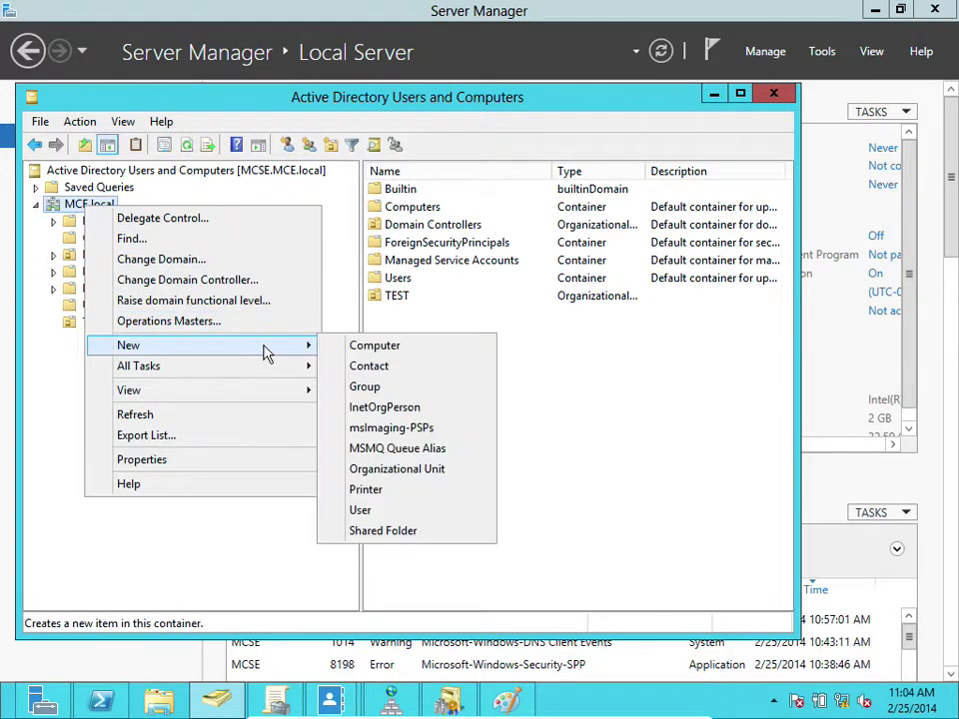
{"action": "left_click", "coordinate": [366, 469]}
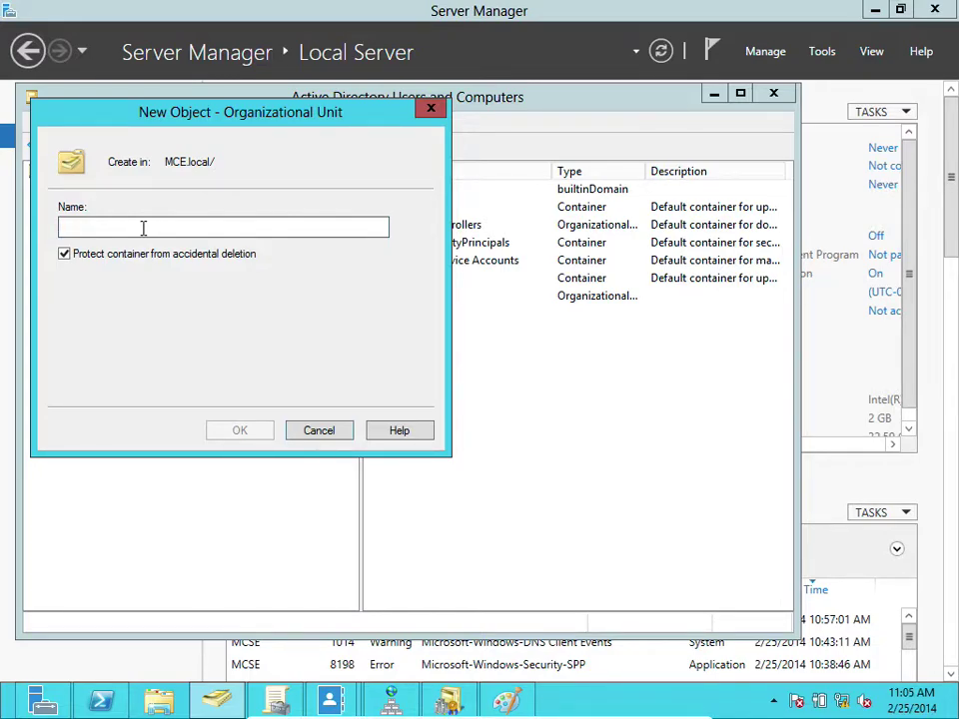
{"action": "type", "text": "Central IT"}
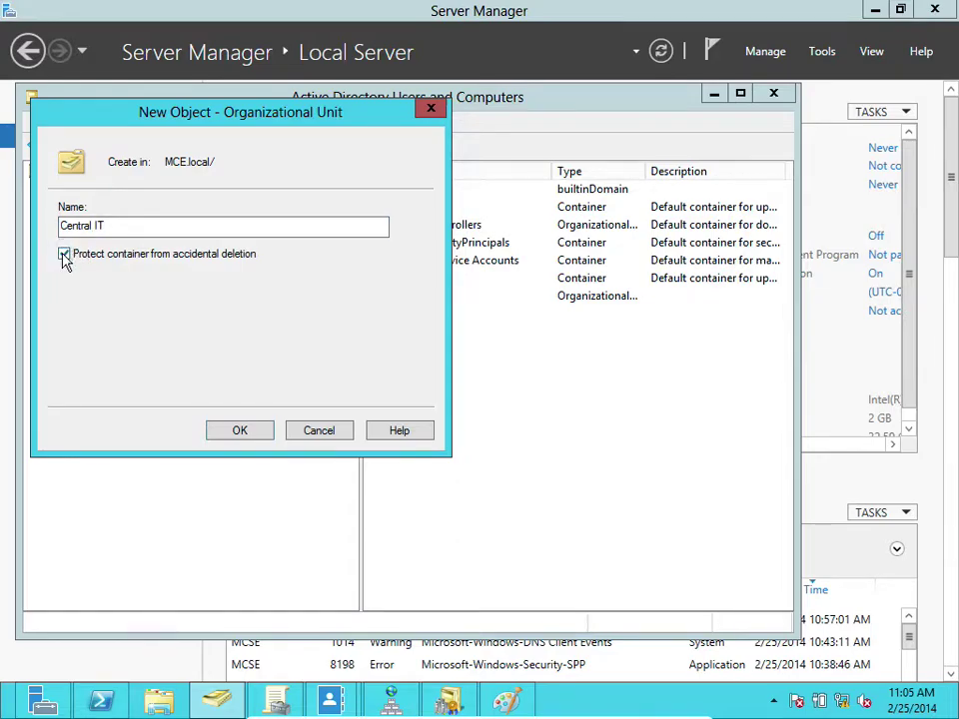
{"action": "left_click", "coordinate": [64, 254]}
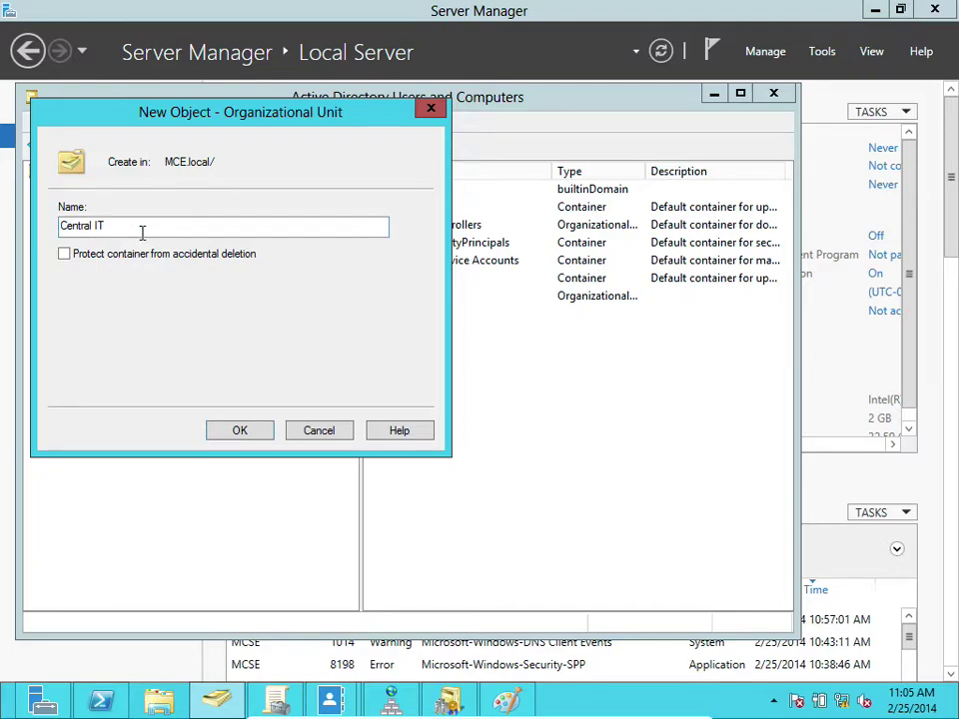
{"action": "left_click", "coordinate": [260, 432]}
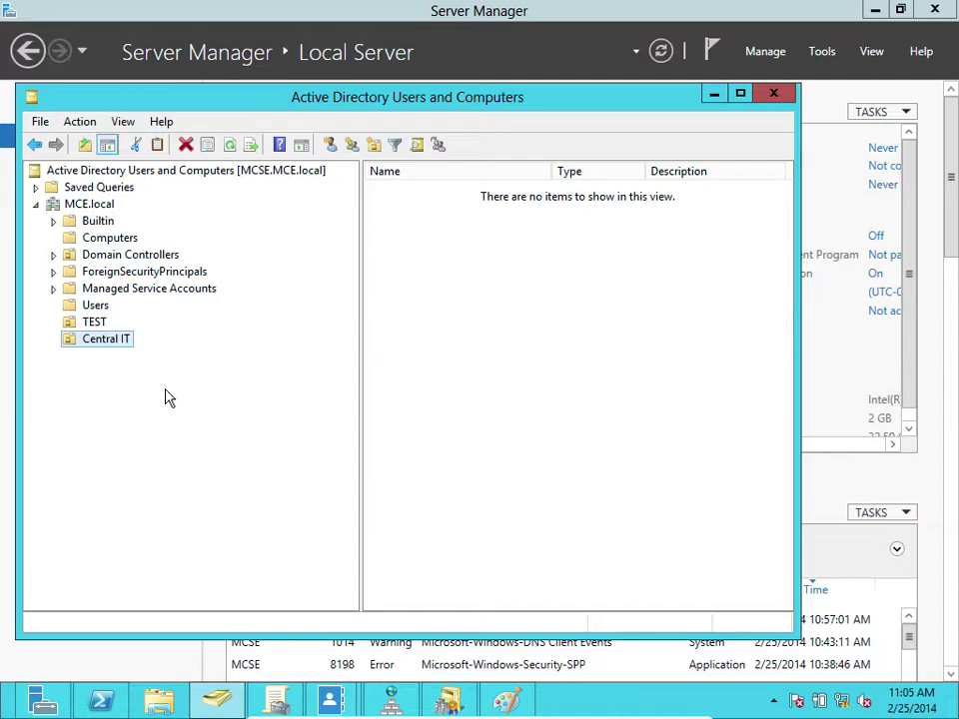
- Set the description of the Central IT organizational unit to "Adminaccounts and Groups for Delegation. Administered from DOMAIN ADMINS ONLY"
{"action": "left_click", "coordinate": [115, 344]}
{"action": "left_click", "coordinate": [71, 342]}
{"action": "right_click", "coordinate": [72, 346]}
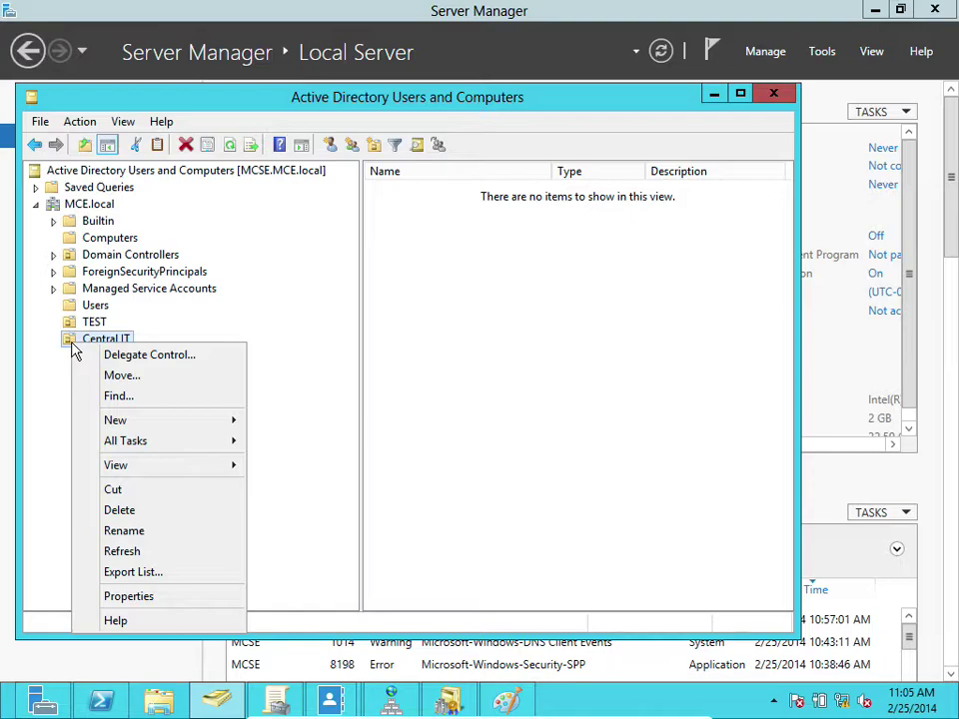
{"action": "left_click", "coordinate": [155, 599]}
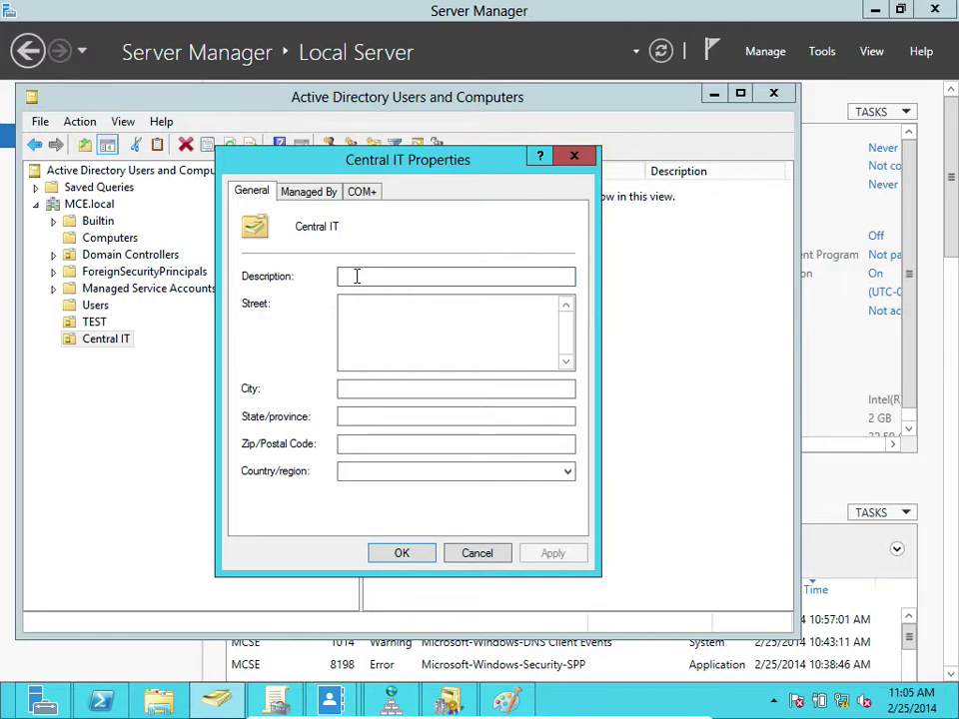
{"action": "type", "text": "Admin"}
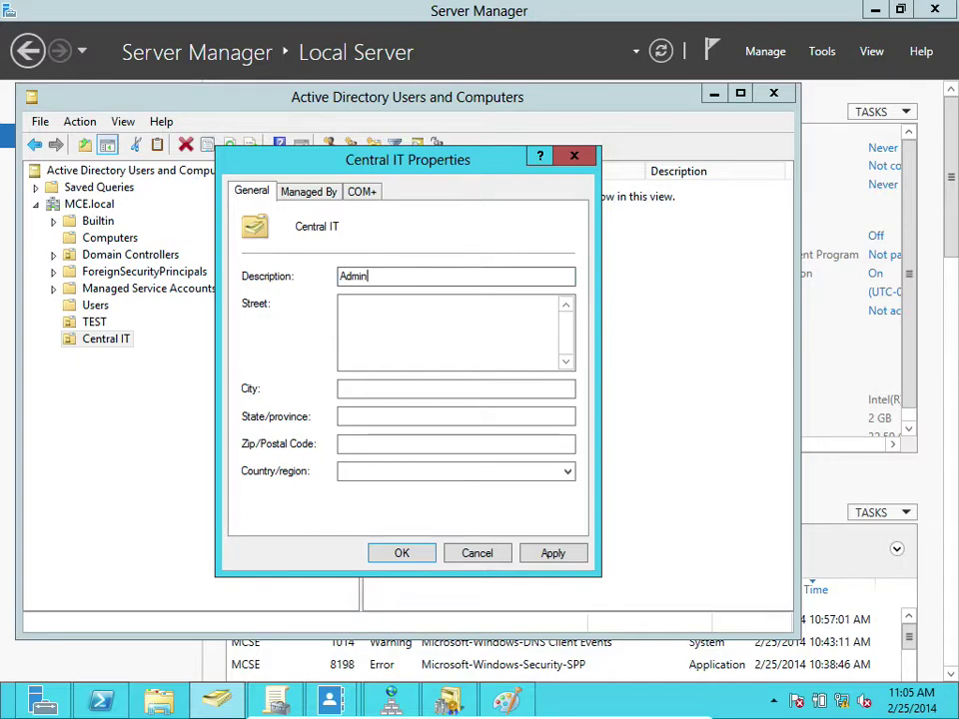
{"action": "type", "text": "accounts and Grou"}
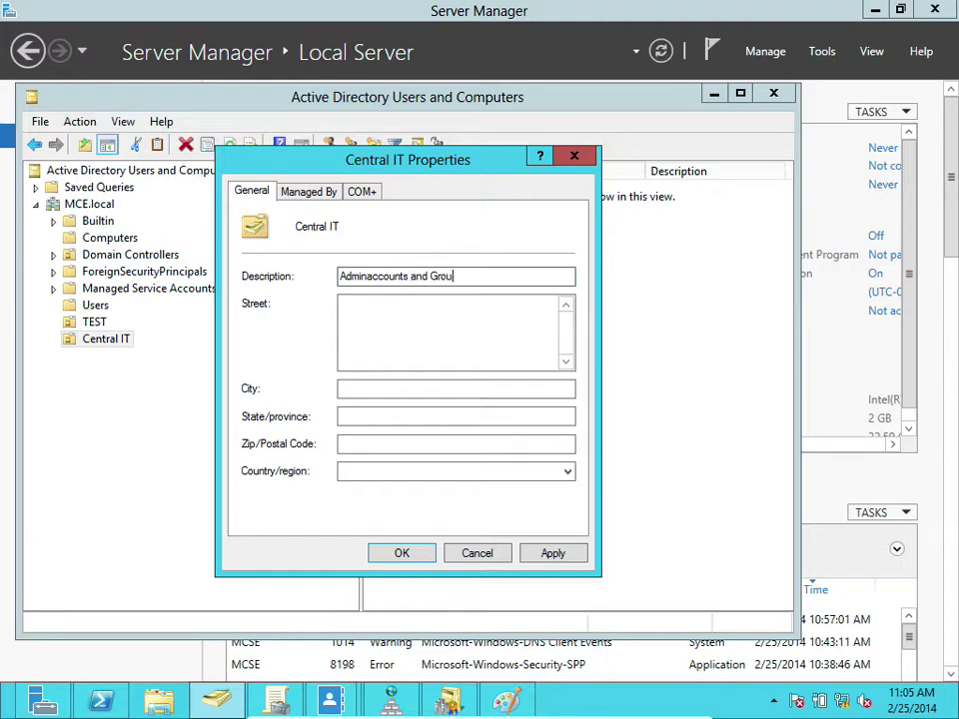
{"action": "type", "text": "ps for Del"}
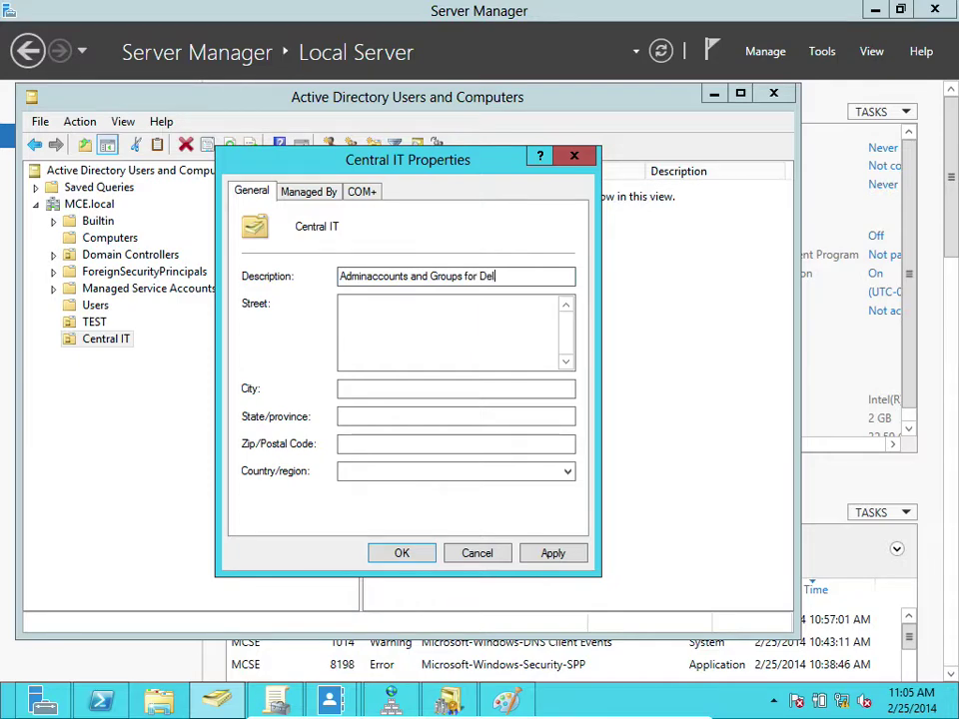
{"action": "type", "text": "egation"}
{"action": "type", "text": ". Admin"}
{"action": "type", "text": "istered"}
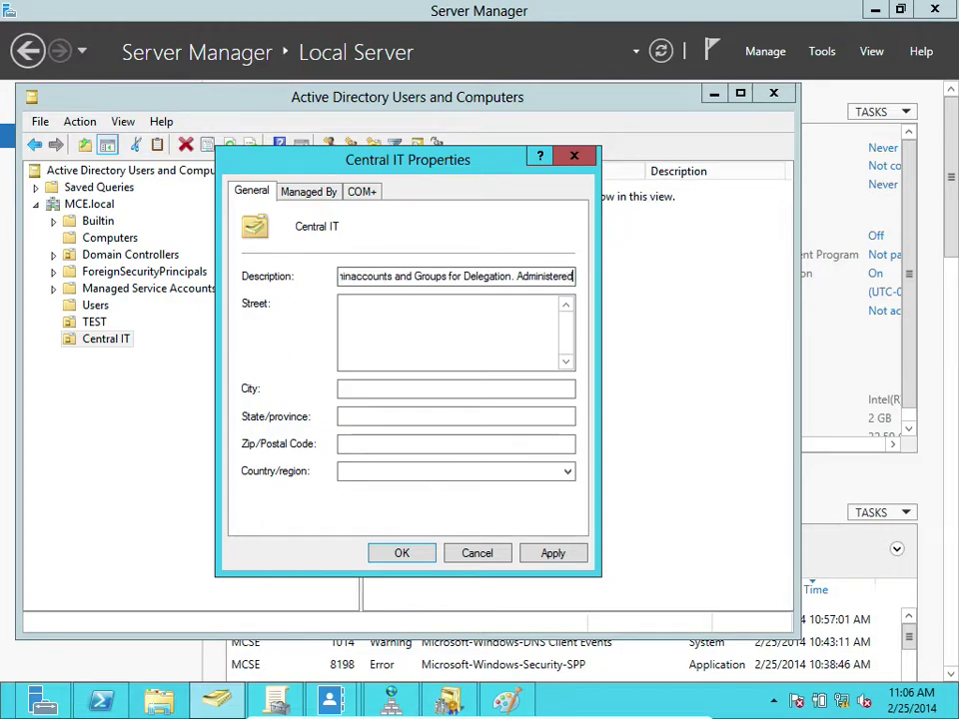
{"action": "type", "text": " from D"}
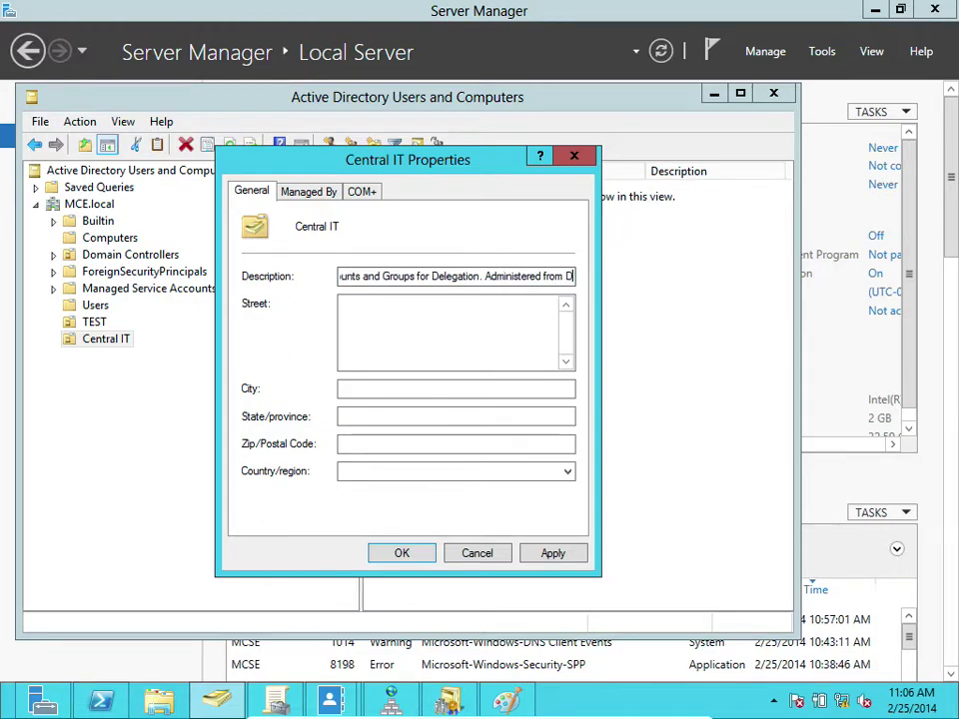
{"action": "type", "text": "OMAIN"}
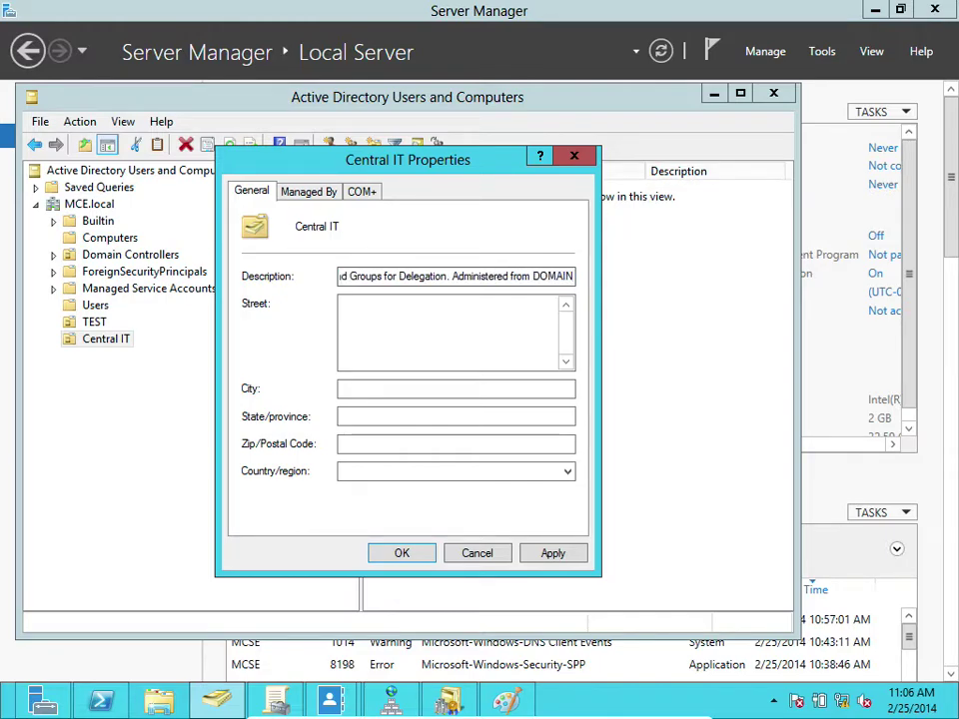
{"action": "type", "text": " ADMINS"}
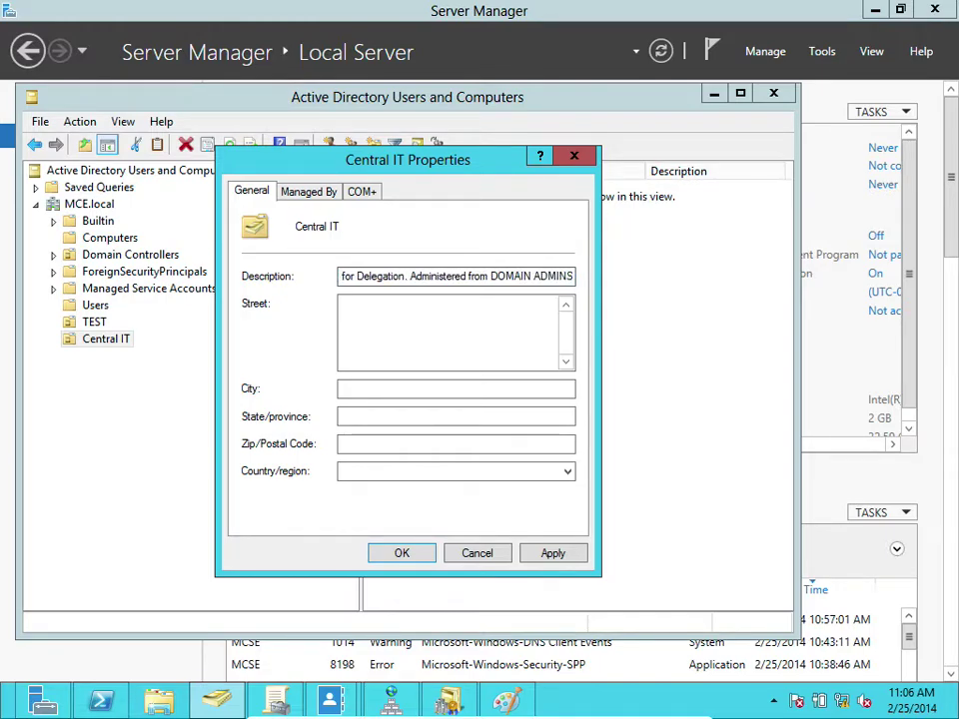
{"action": "type", "text": " ONLY"}
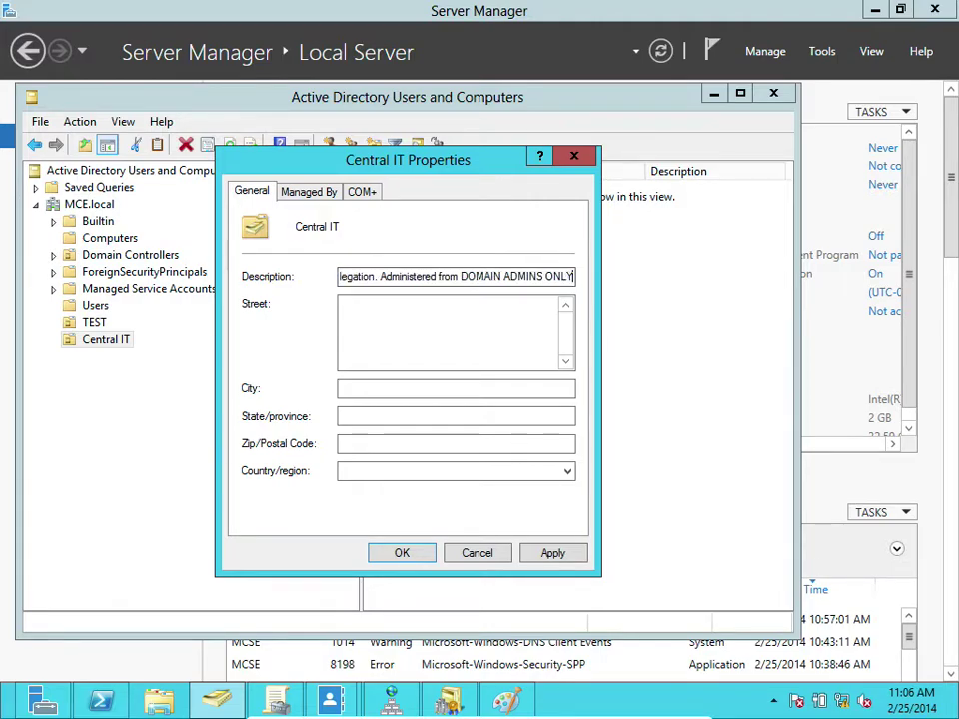
{"action": "left_click", "coordinate": [534, 557]}
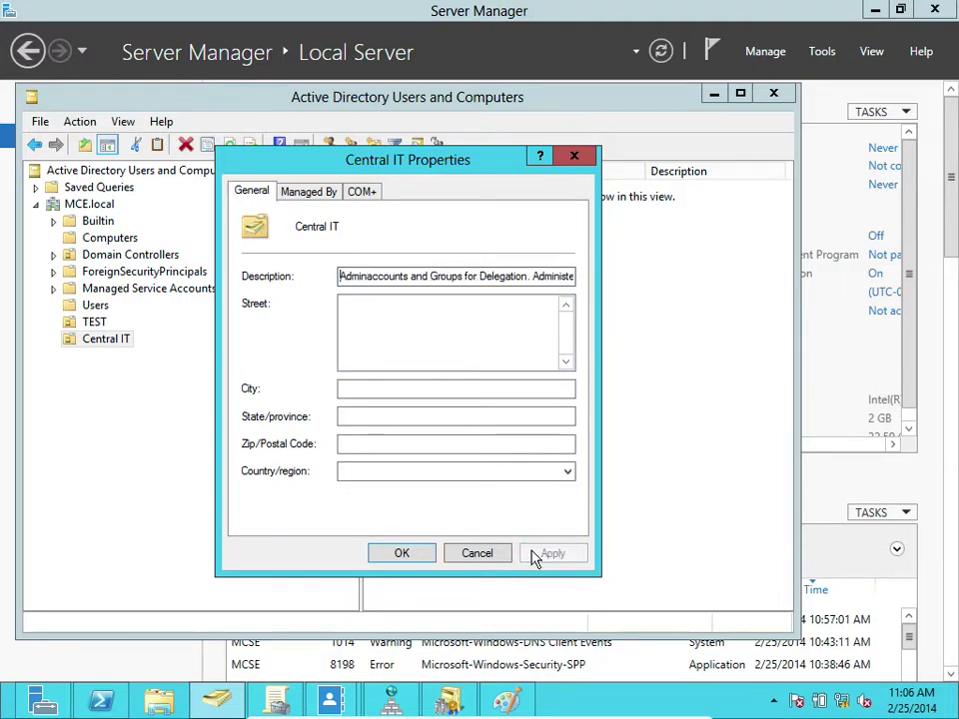
{"action": "left_click", "coordinate": [401, 554]}
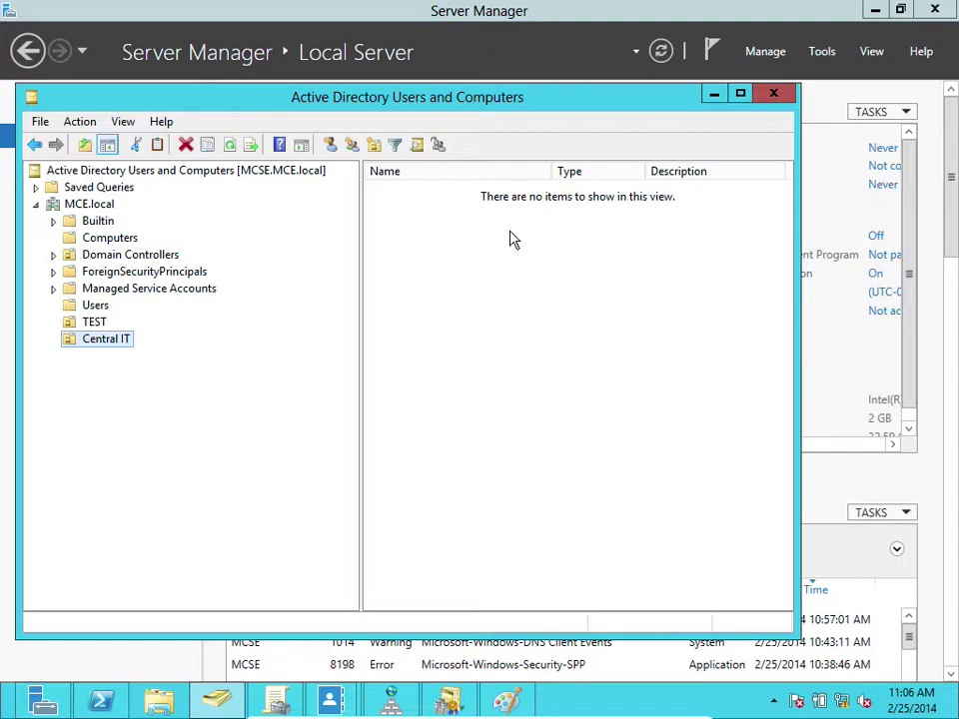
- View the contents of the TEST and Central IT organizational units and sort the list by description
{"action": "left_click", "coordinate": [94, 321]}
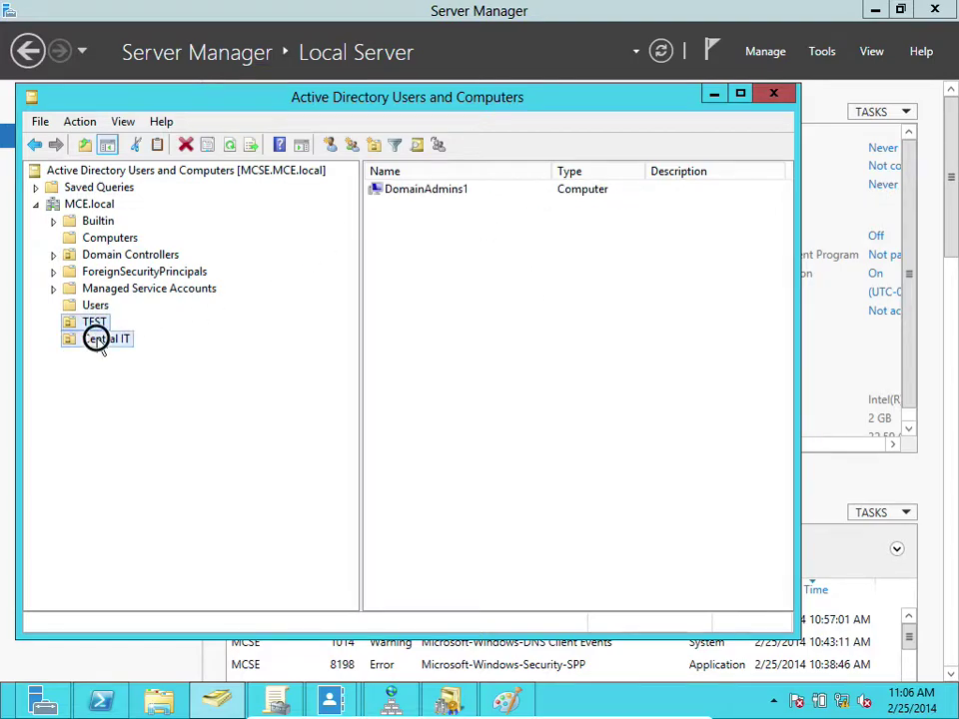
{"action": "left_click", "coordinate": [99, 341]}
{"action": "left_click", "coordinate": [101, 345]}
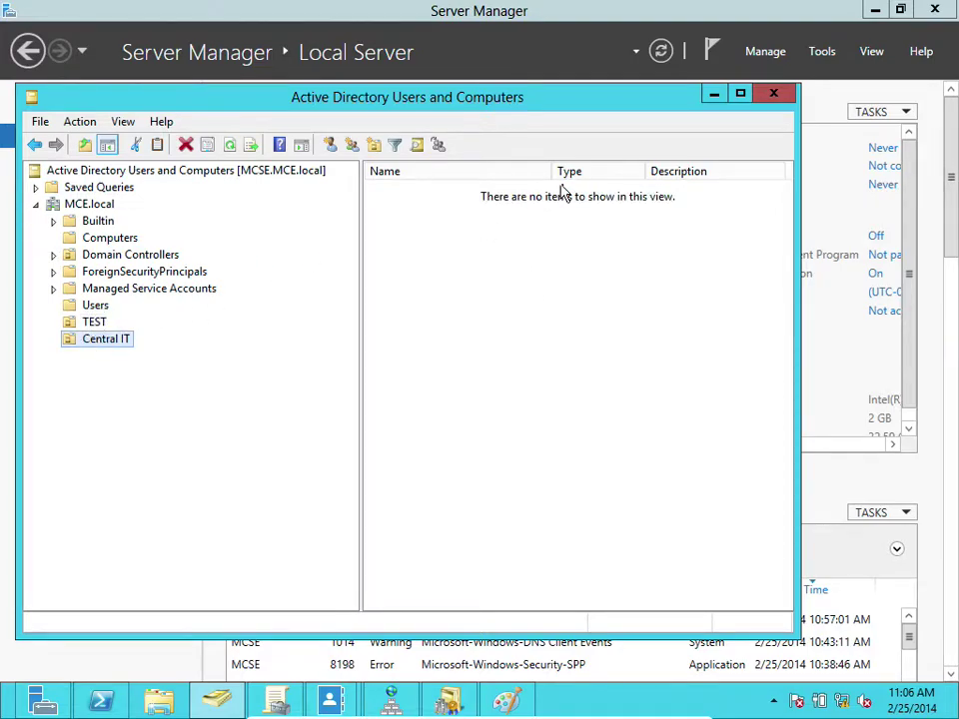
{"action": "left_click", "coordinate": [598, 200]}
{"action": "left_click", "coordinate": [689, 173]}
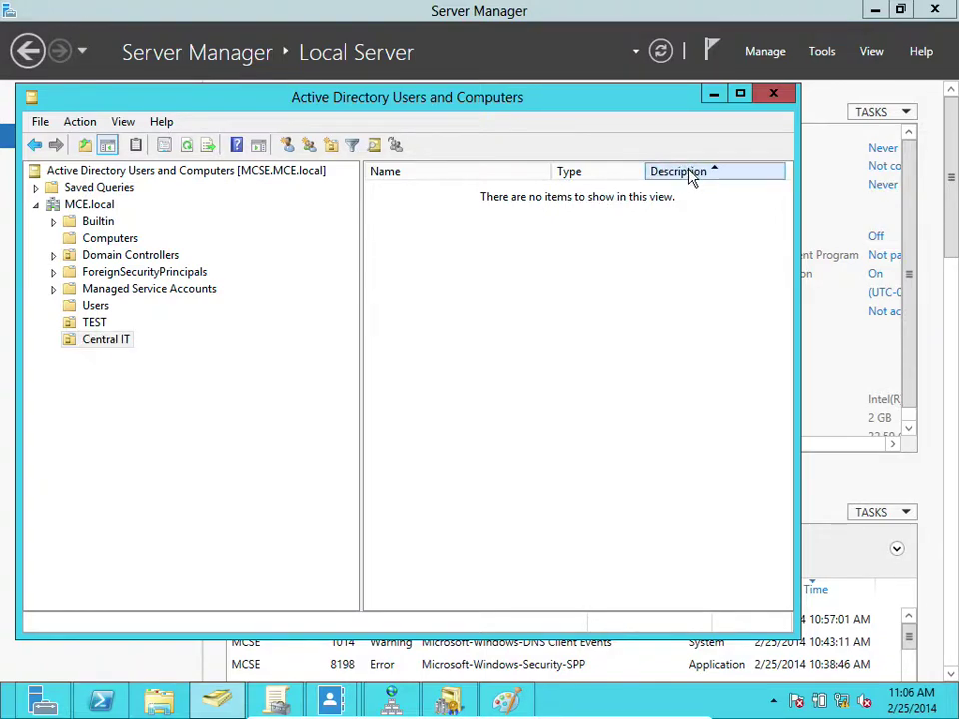
{"action": "left_click", "coordinate": [119, 342]}
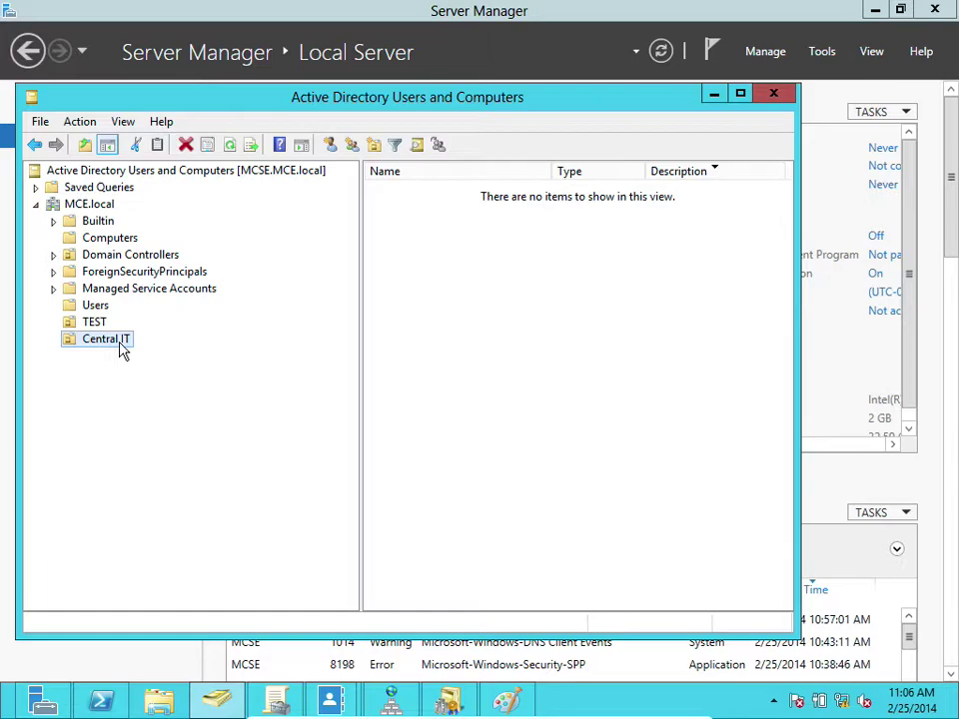
{"action": "left_click", "coordinate": [118, 339]}
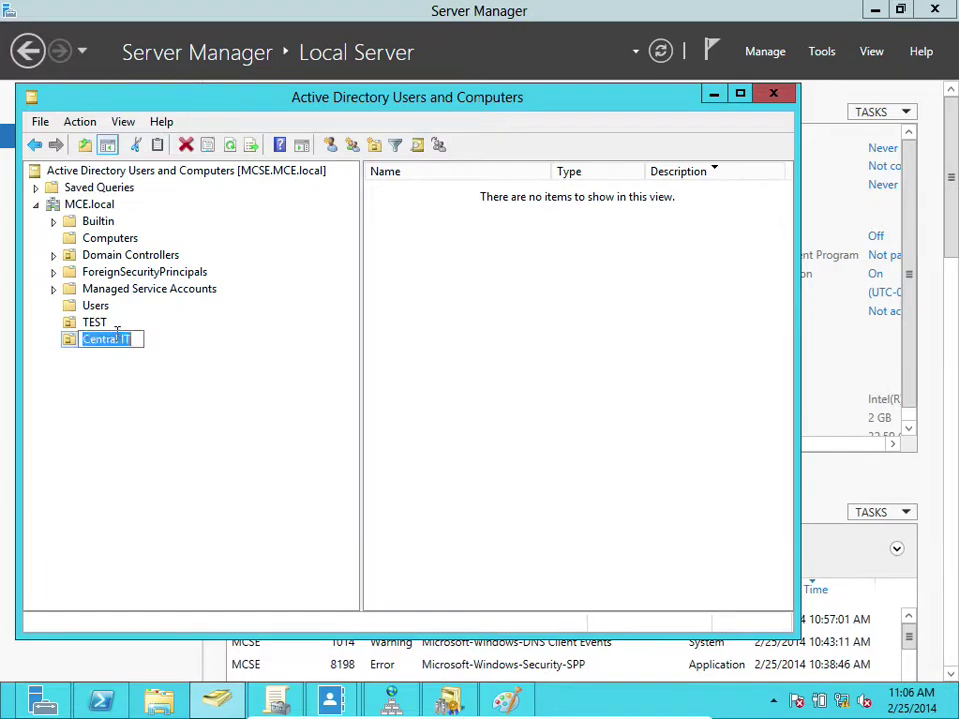
{"action": "key", "text": "Return"}
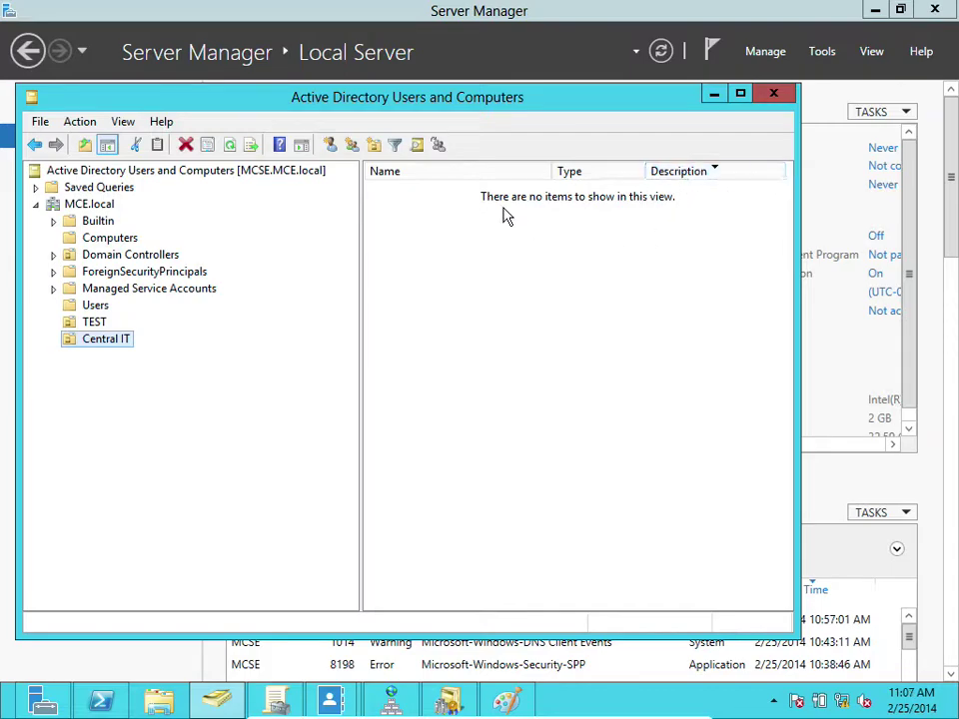
- Turn on Advanced Features and view the contents of Central IT and NTDS Quotas in the expanded MCE.local tree
{"action": "left_click", "coordinate": [129, 122]}
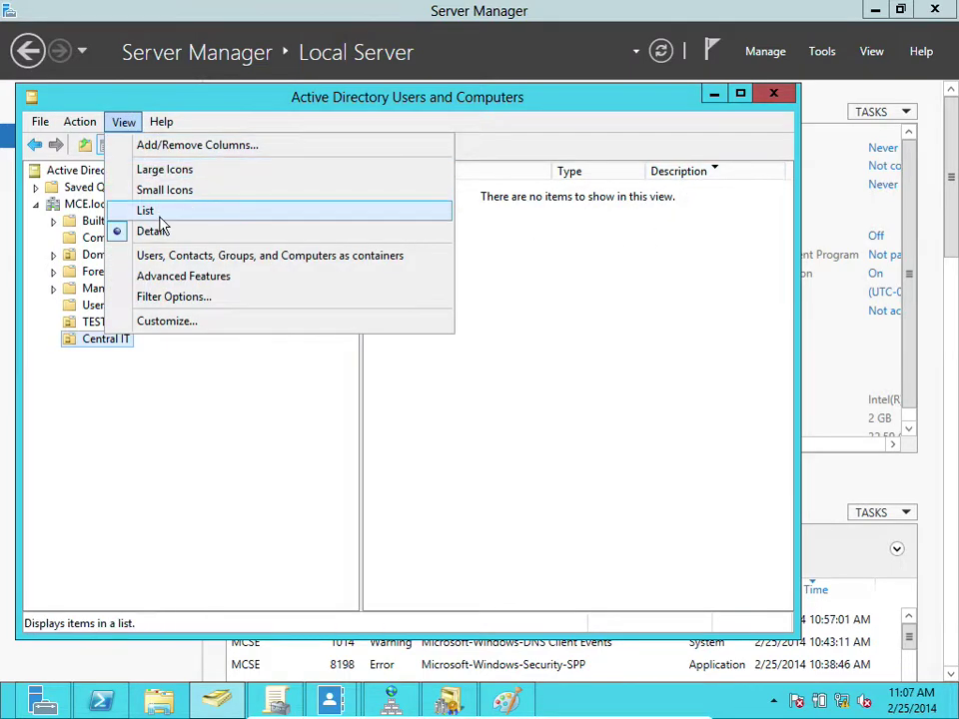
{"action": "left_click", "coordinate": [160, 280]}
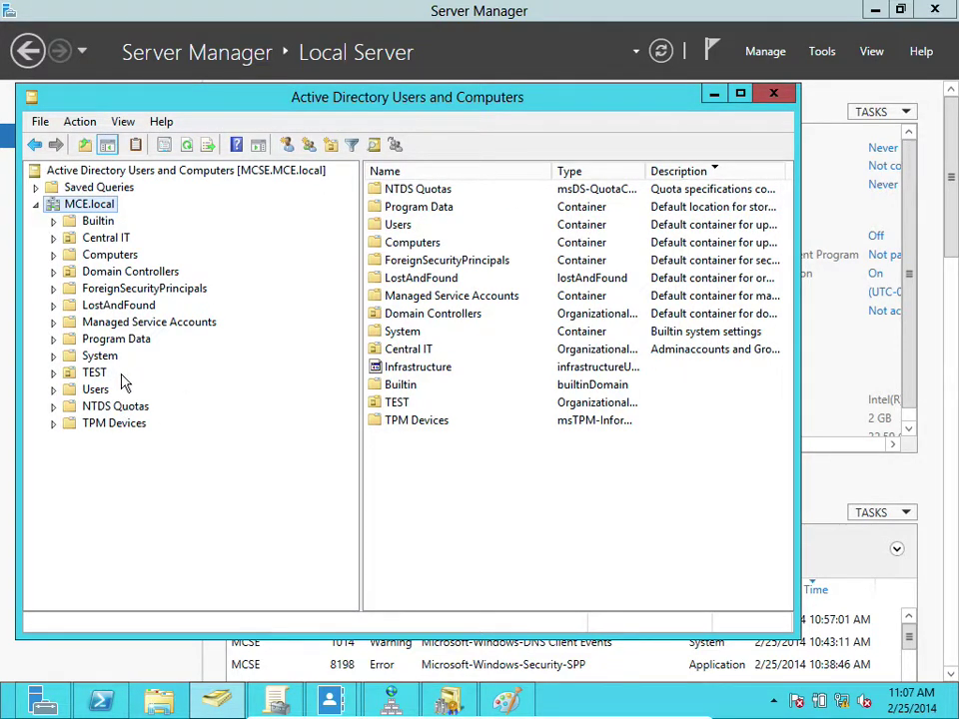
{"action": "left_click", "coordinate": [118, 239]}
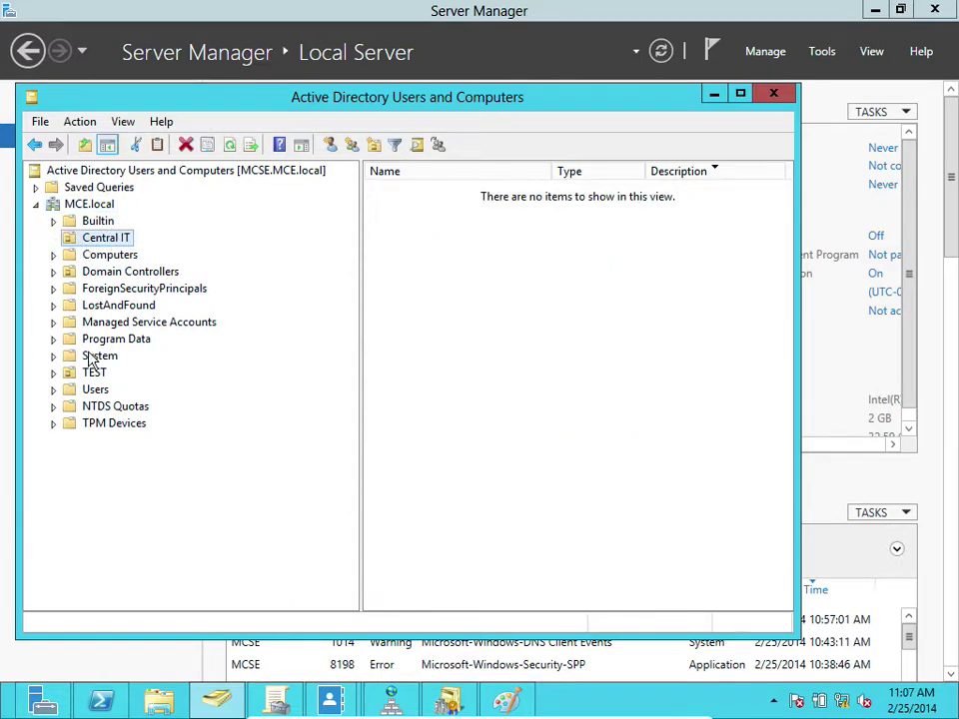
{"action": "left_click", "coordinate": [95, 404]}
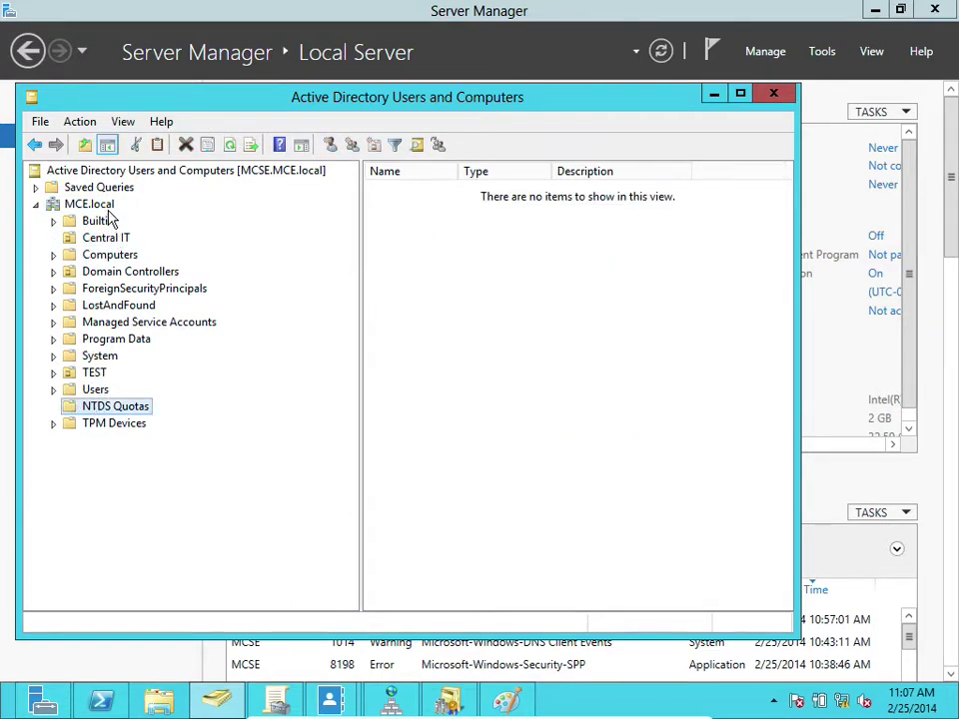
- Review the description in the properties of the Central IT organizational unit, and close them
{"action": "left_click", "coordinate": [106, 240]}
{"action": "right_click", "coordinate": [106, 243]}
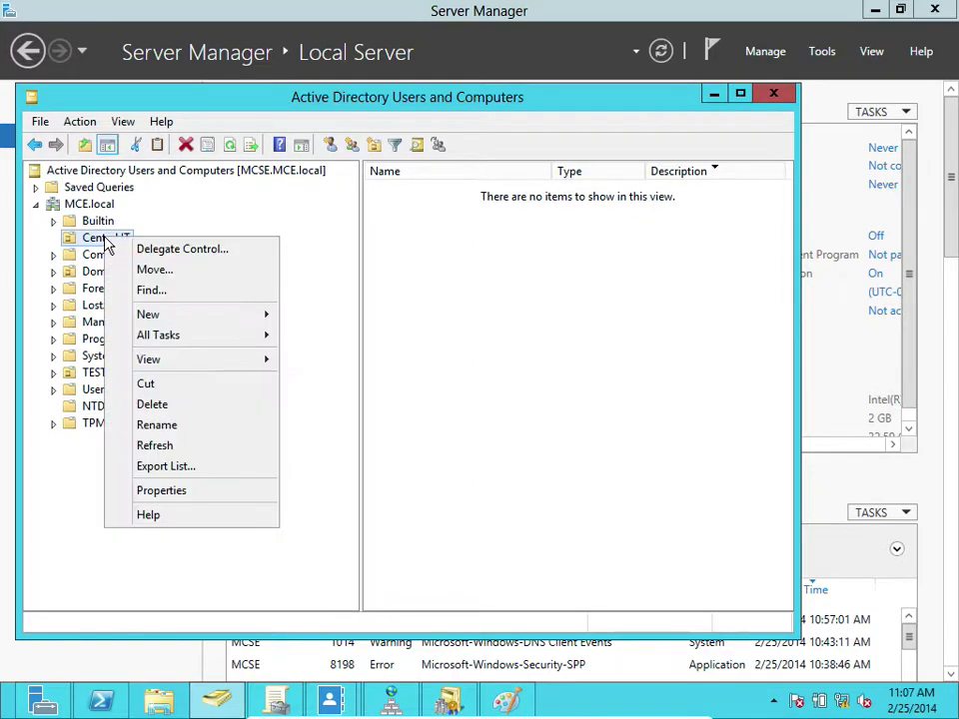
{"action": "left_click", "coordinate": [168, 496]}
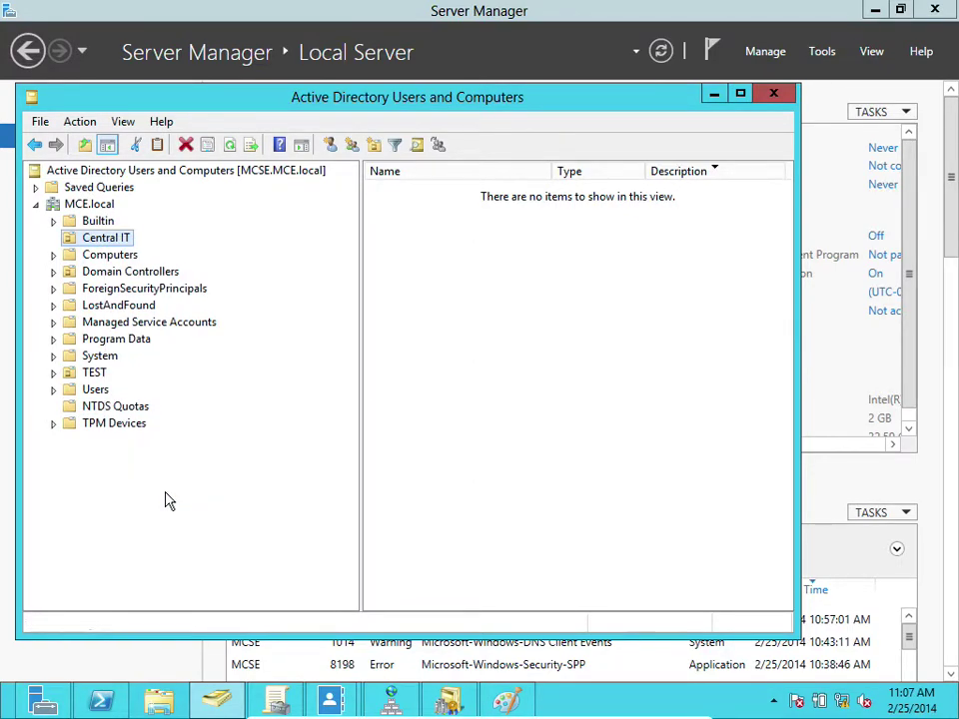
{"action": "left_click", "coordinate": [387, 276]}
{"action": "left_click_drag", "start_coordinate": [387, 276], "coordinate": [543, 266]}
{"action": "left_click_drag", "start_coordinate": [469, 281], "coordinate": [272, 277]}
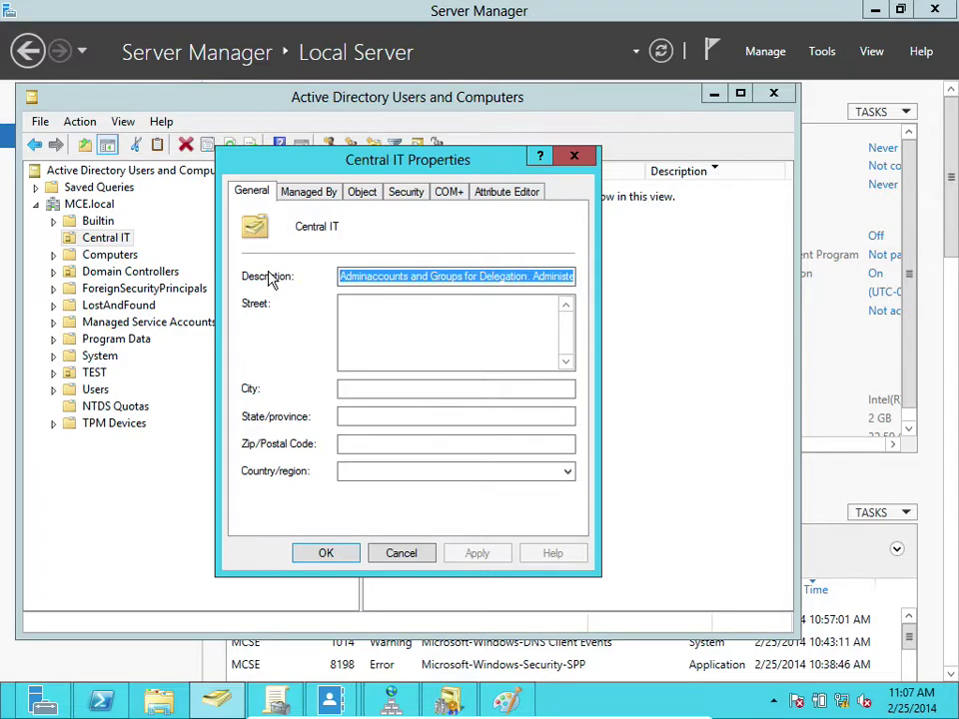
{"action": "left_click", "coordinate": [326, 555]}
{"action": "mouse_move", "coordinate": [449, 716]}
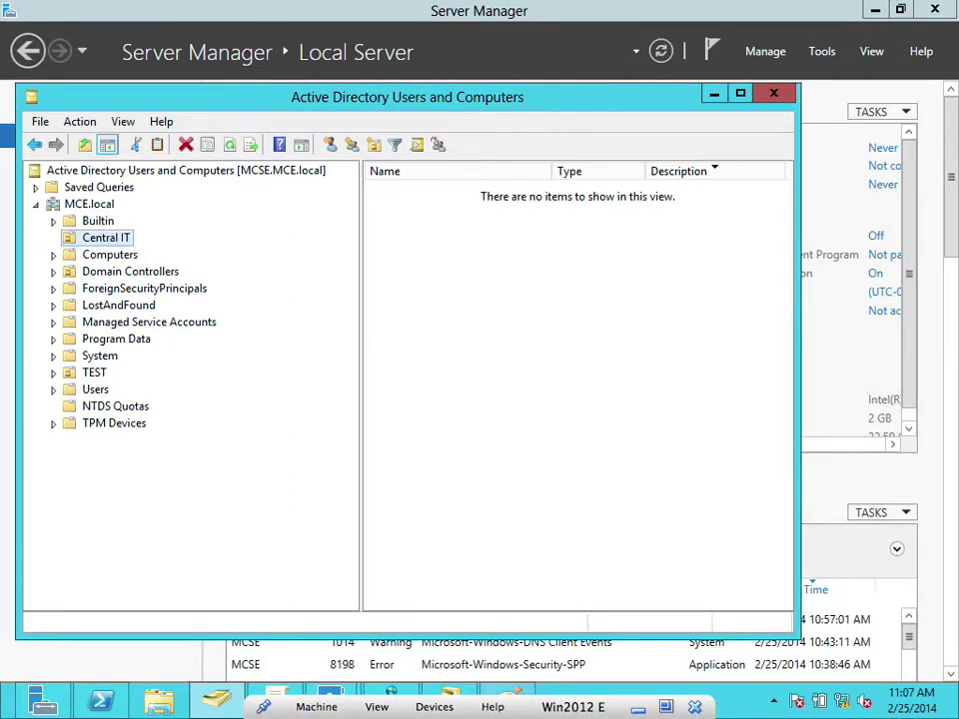
- Review the organizational unit diagram in Paint and return to Active Directory Users and Computers
{"action": "left_click", "coordinate": [506, 702]}
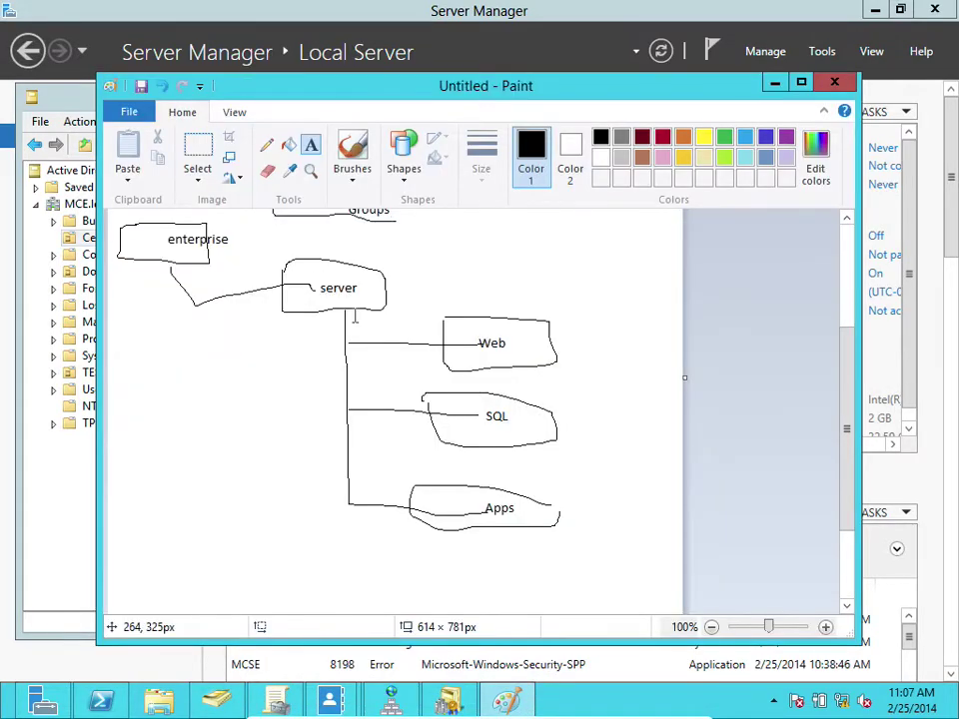
{"action": "scroll", "coordinate": [356, 315], "scroll_direction": "up", "scroll_amount": 4}
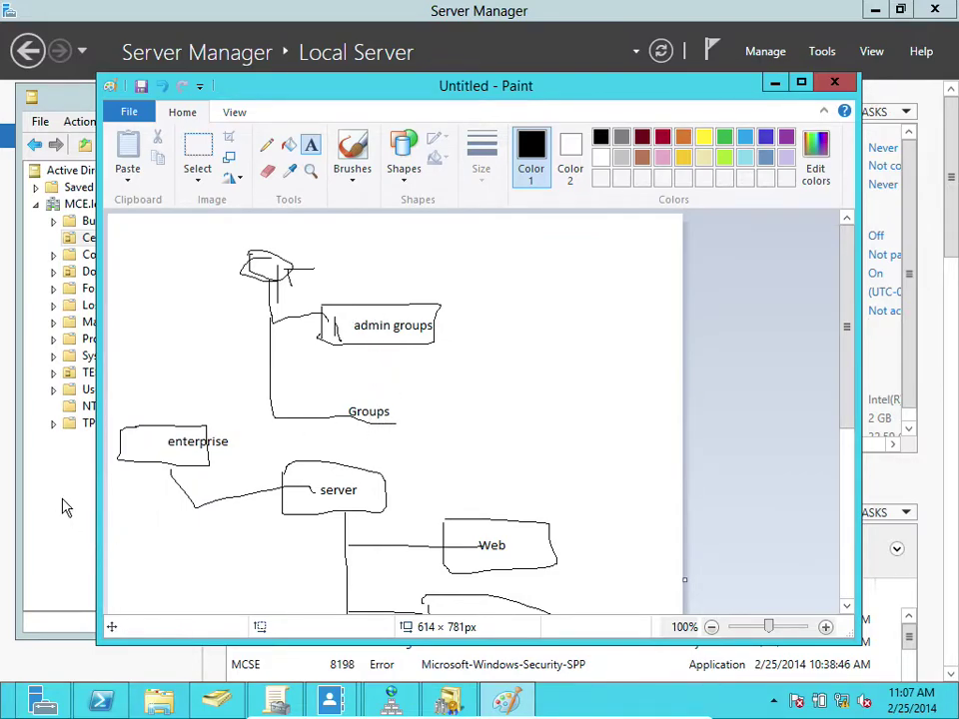
{"action": "left_click", "coordinate": [56, 419]}
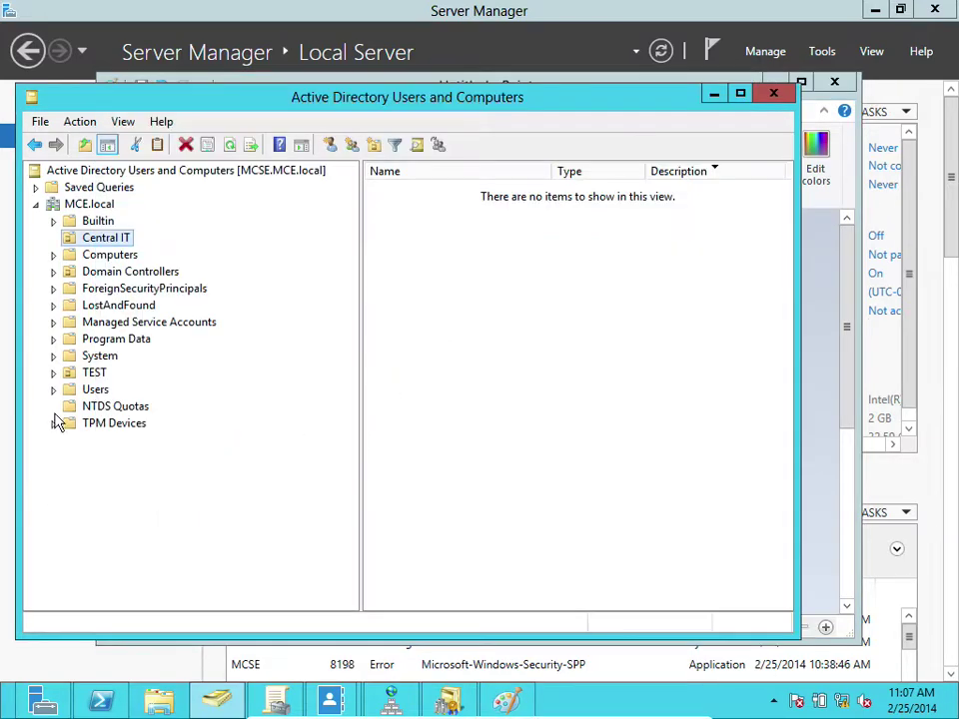
- Create an organizational unit named "Admin Groups" inside Central IT with accidental-deletion protection turned off
{"action": "left_click", "coordinate": [95, 240]}
{"action": "right_click", "coordinate": [86, 237]}
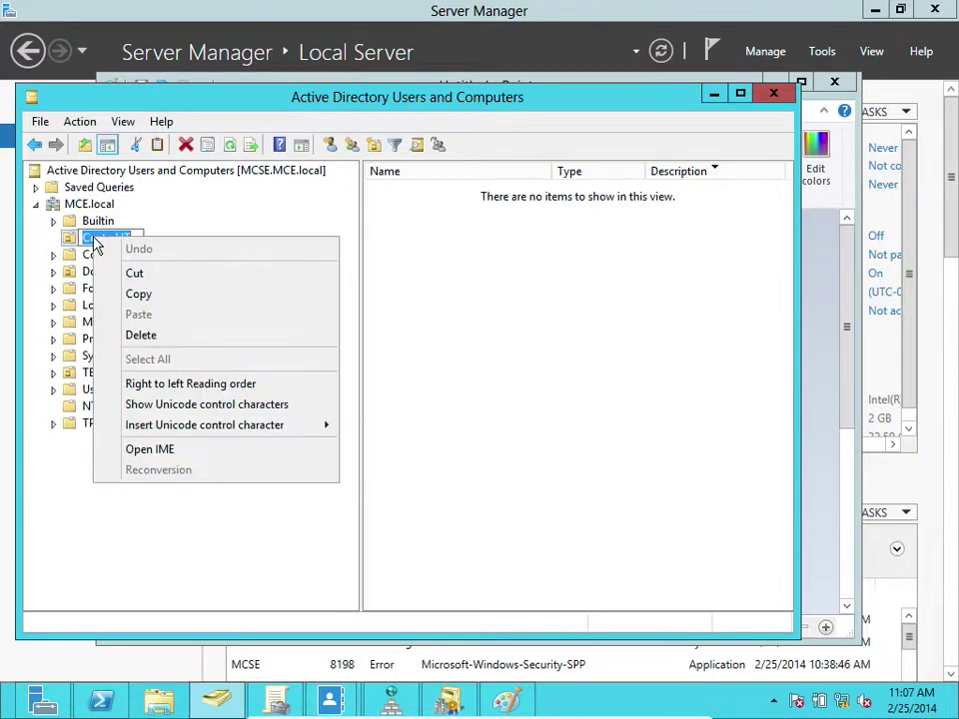
{"action": "left_click", "coordinate": [76, 242]}
{"action": "right_click", "coordinate": [69, 242]}
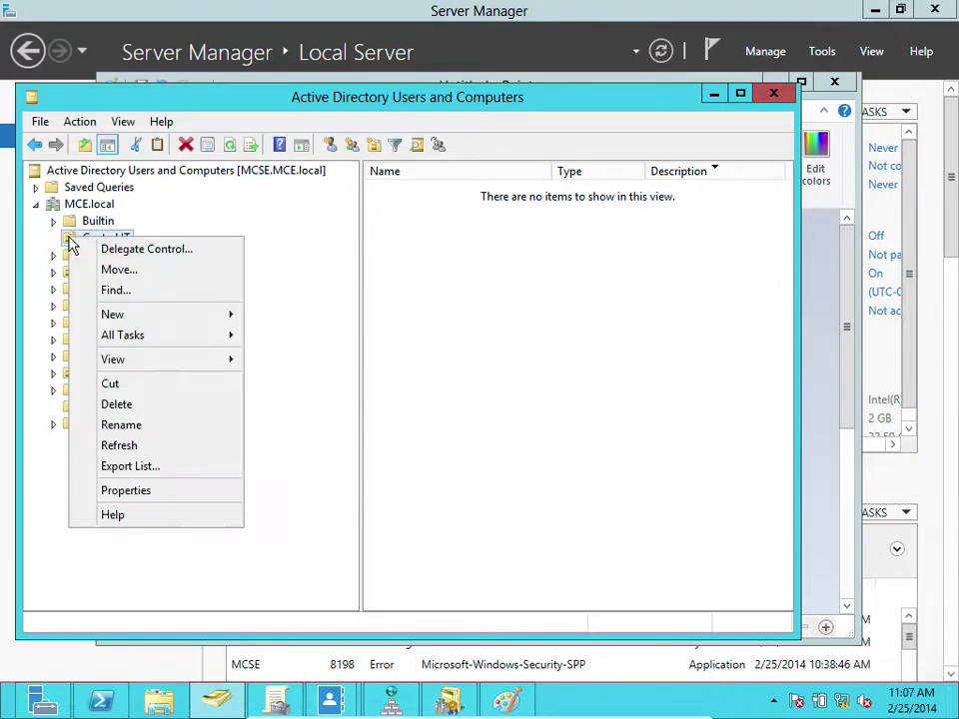
{"action": "mouse_move", "coordinate": [184, 321]}
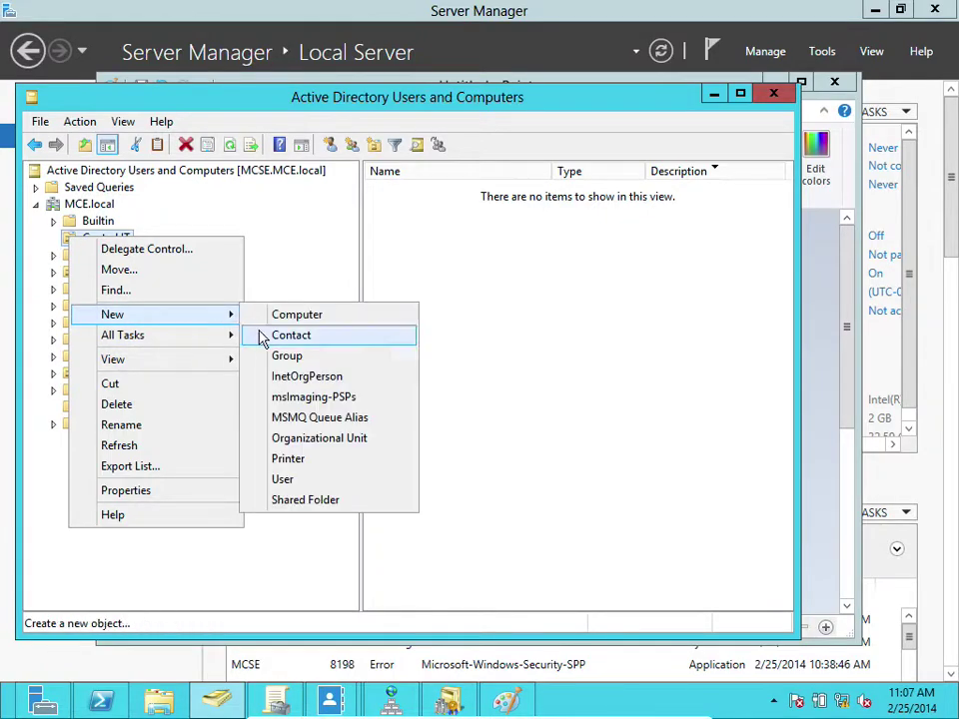
{"action": "left_click", "coordinate": [296, 440]}
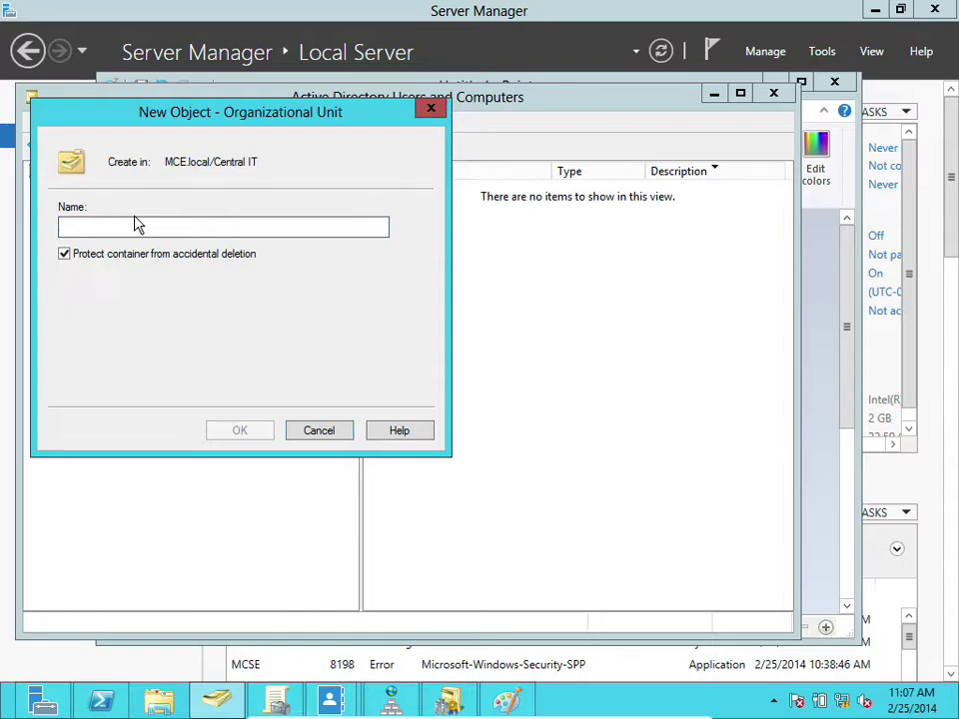
{"action": "type", "text": "Admin Groups"}
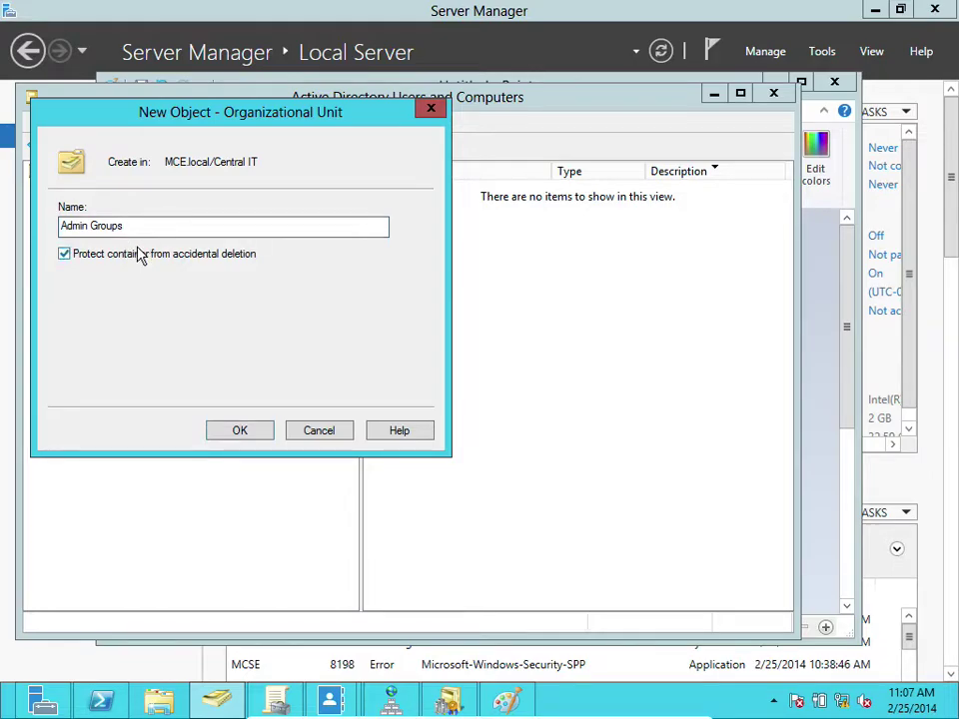
{"action": "left_click", "coordinate": [141, 255]}
{"action": "left_click", "coordinate": [249, 427]}
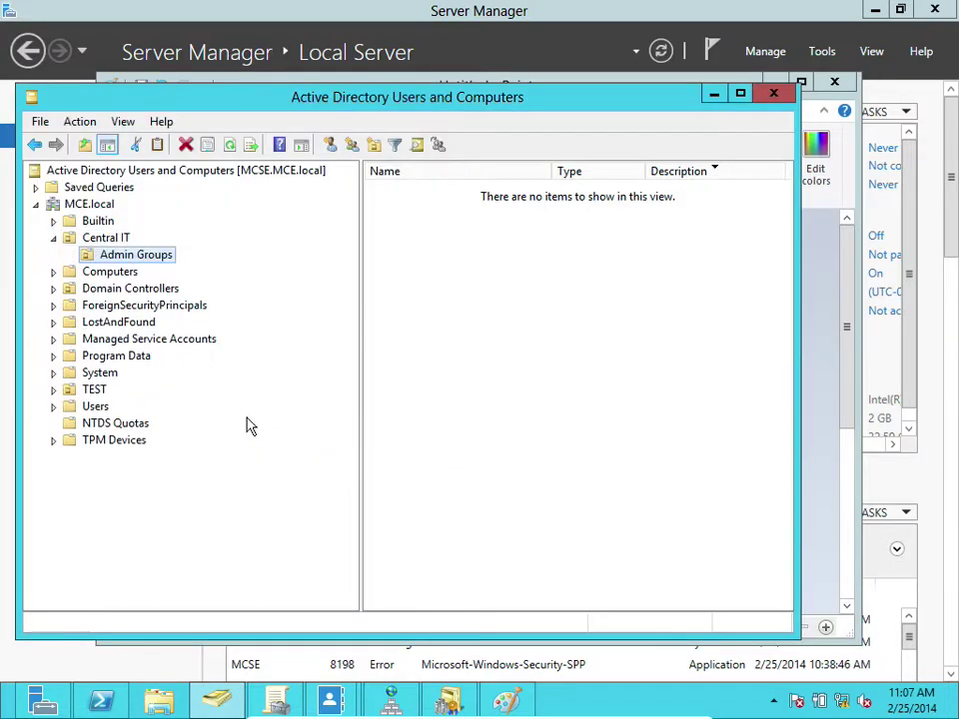
- Create an organizational unit named "Groups" inside Central IT with accidental-deletion protection turned off
{"action": "left_click", "coordinate": [104, 243]}
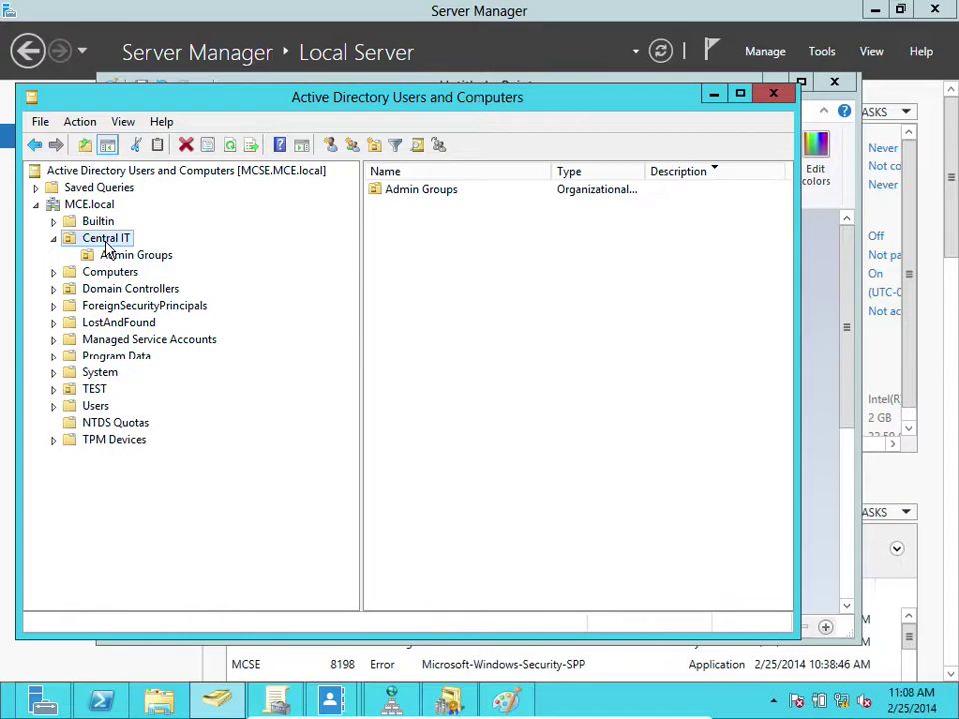
{"action": "right_click", "coordinate": [103, 244]}
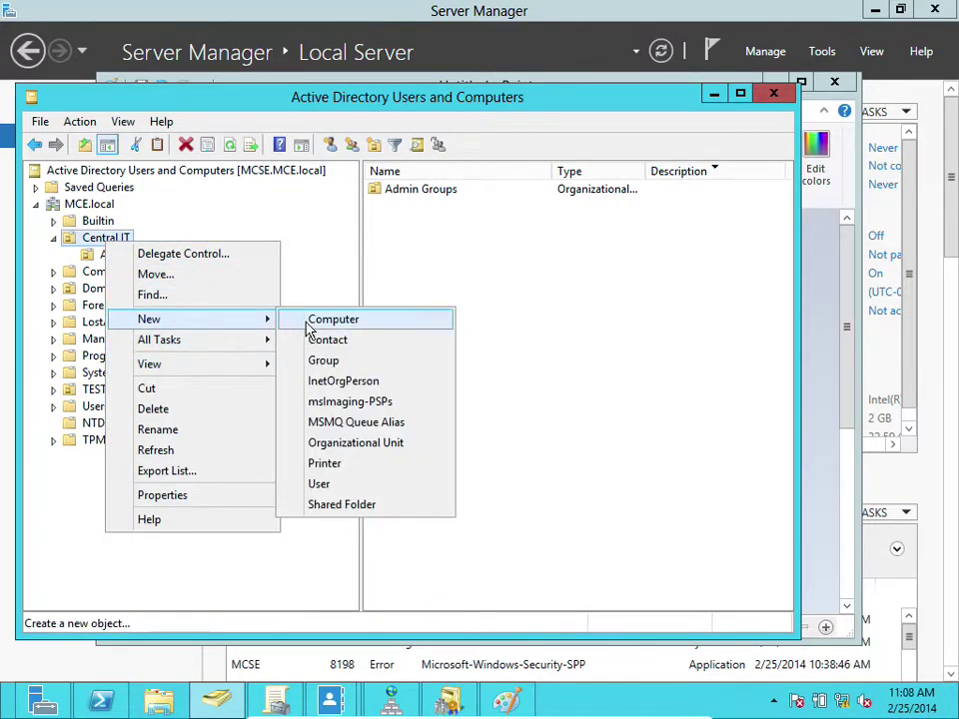
{"action": "left_click", "coordinate": [347, 443]}
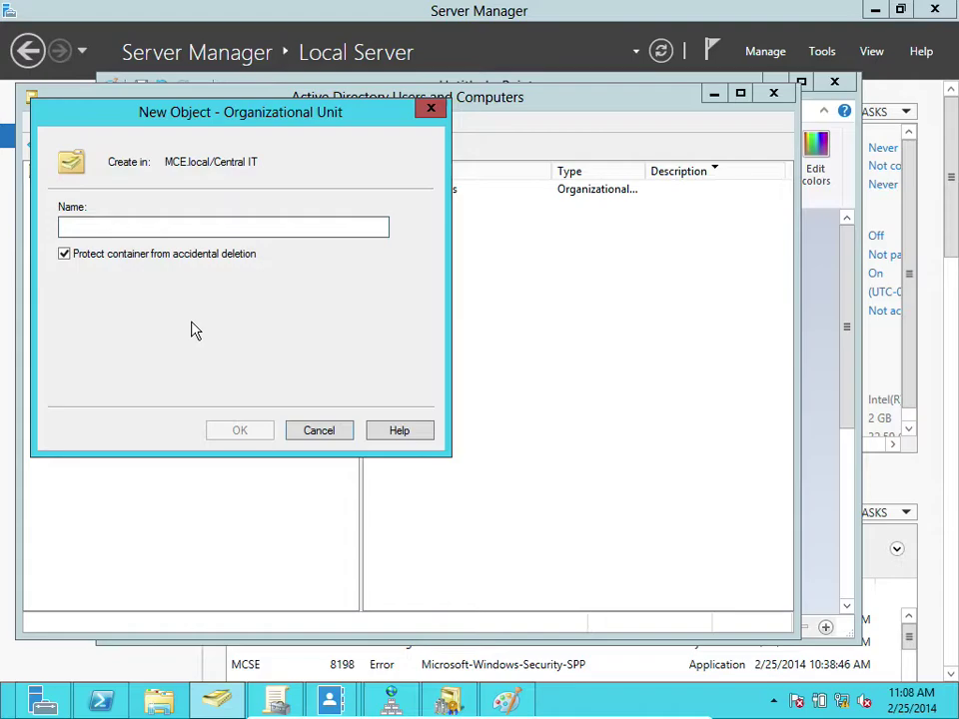
{"action": "type", "text": "Groups"}
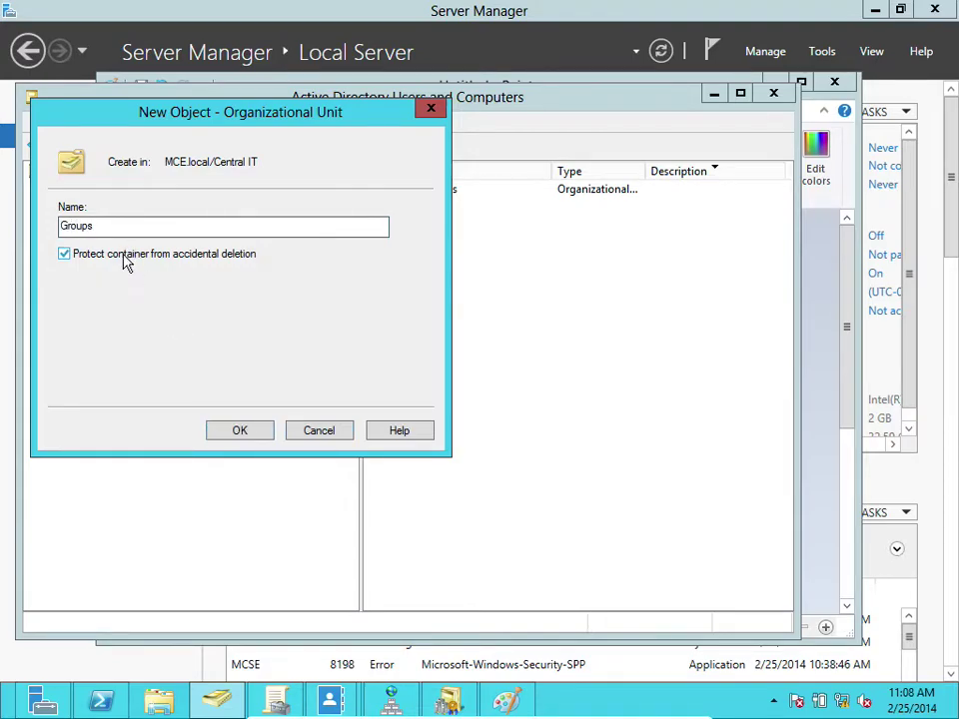
{"action": "left_click", "coordinate": [125, 259]}
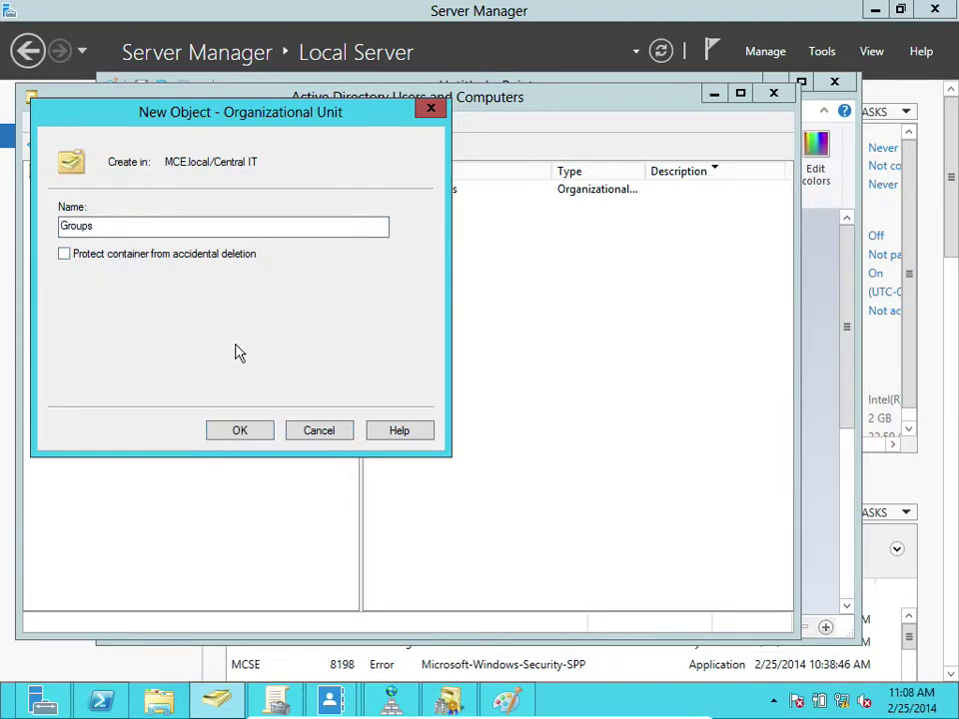
{"action": "left_click", "coordinate": [257, 435]}
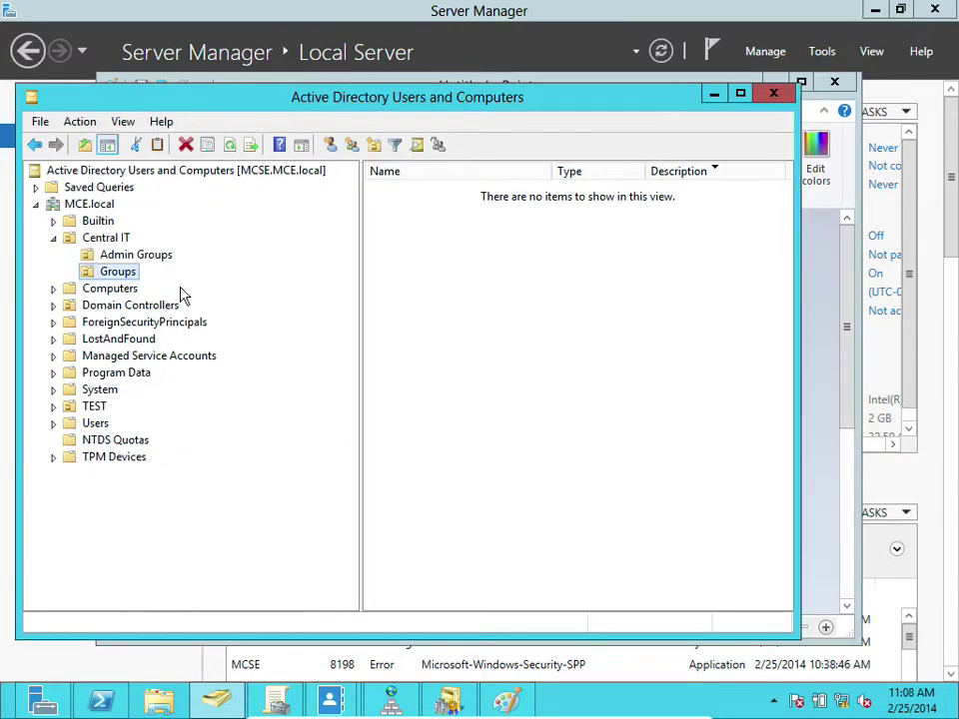
- Switch the contents display to List view for Admin Groups, browse Central IT and its sub-units, and set Groups to Detail view
{"action": "left_click", "coordinate": [150, 255]}
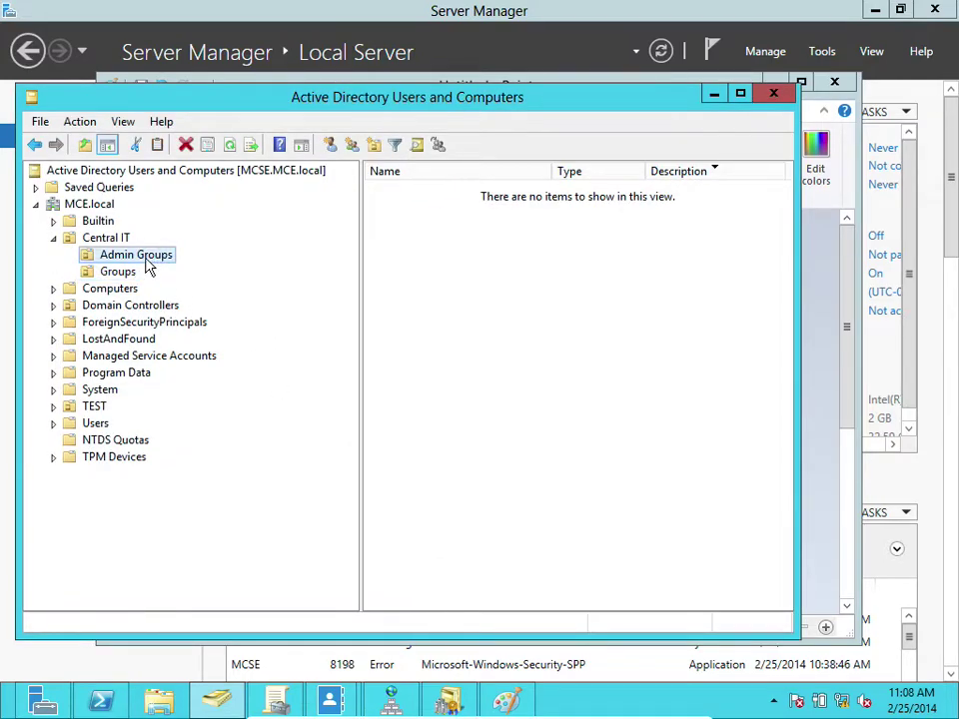
{"action": "left_click", "coordinate": [123, 123]}
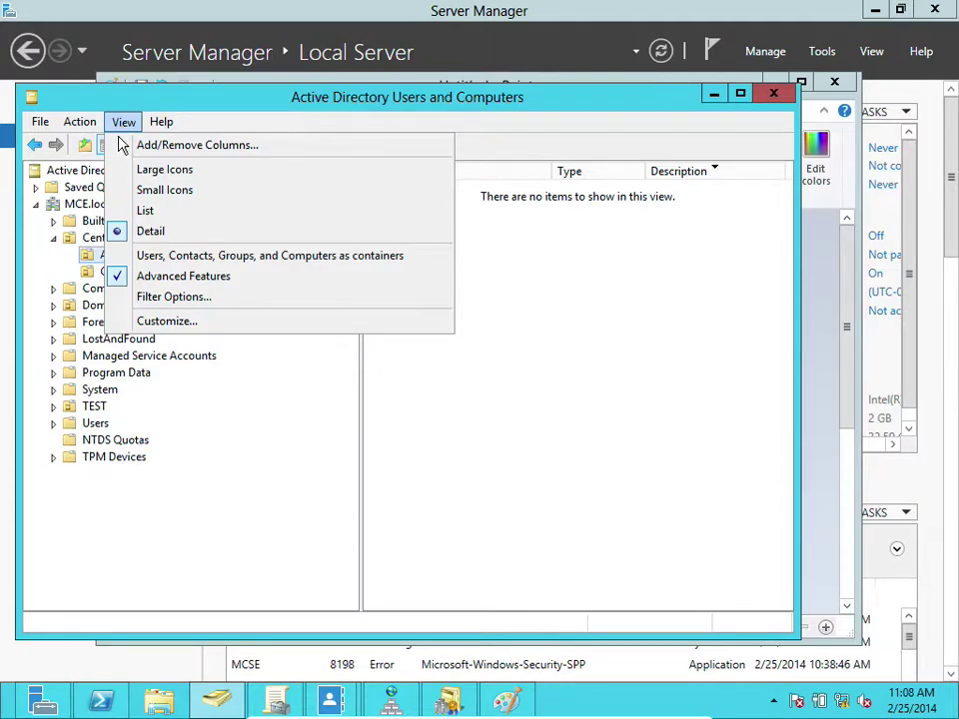
{"action": "left_click", "coordinate": [144, 210]}
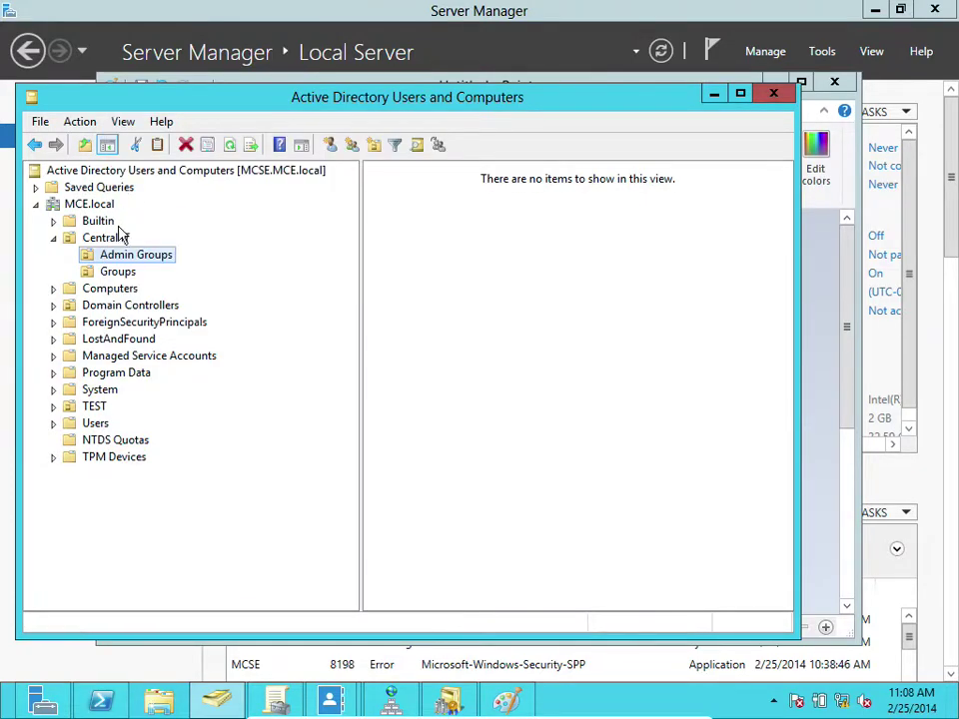
{"action": "left_click", "coordinate": [117, 273]}
{"action": "left_click", "coordinate": [115, 255]}
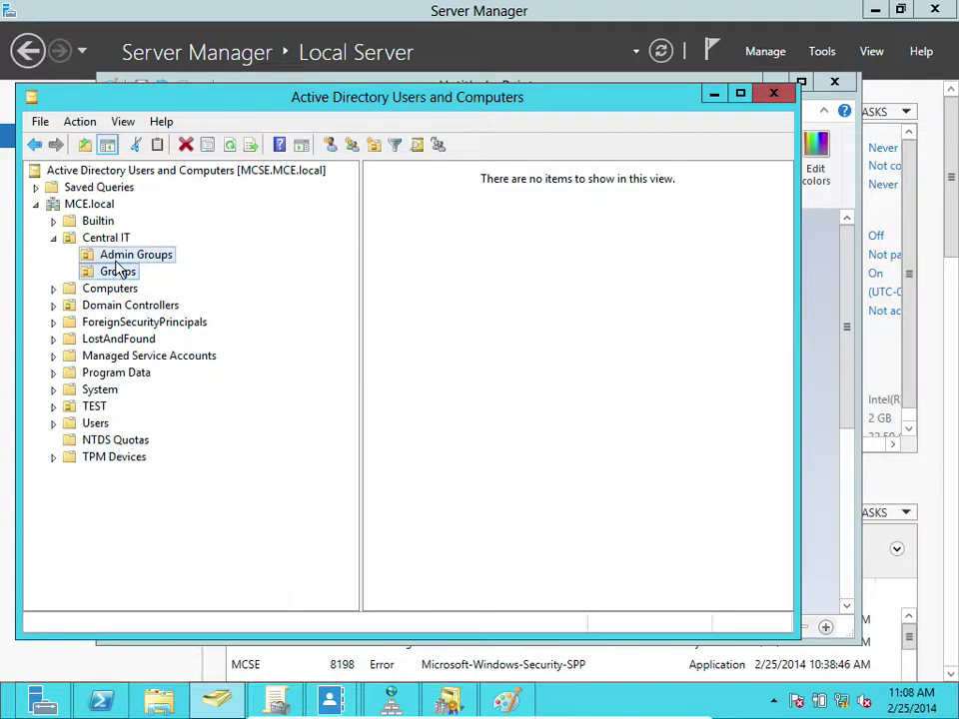
{"action": "left_click", "coordinate": [117, 239]}
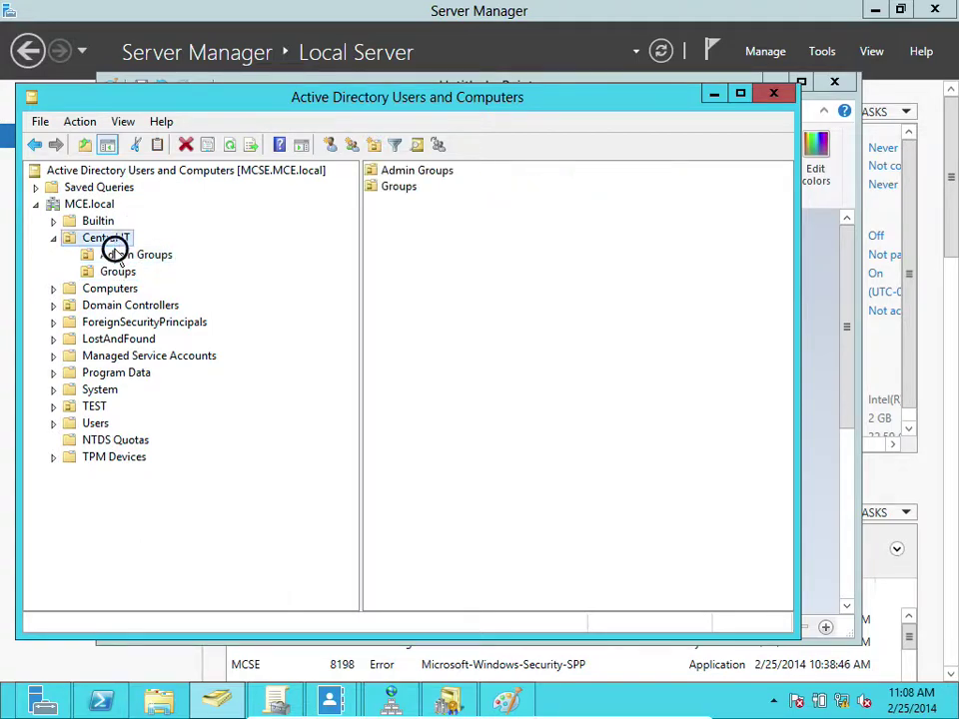
{"action": "left_click", "coordinate": [117, 256]}
{"action": "left_click", "coordinate": [118, 272]}
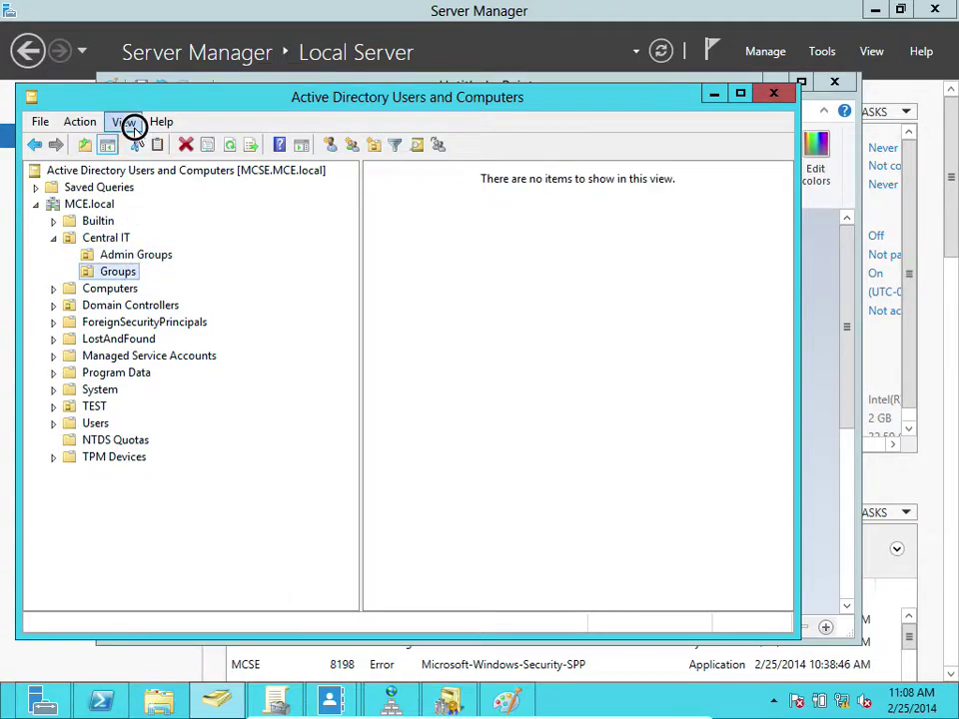
{"action": "left_click", "coordinate": [133, 126]}
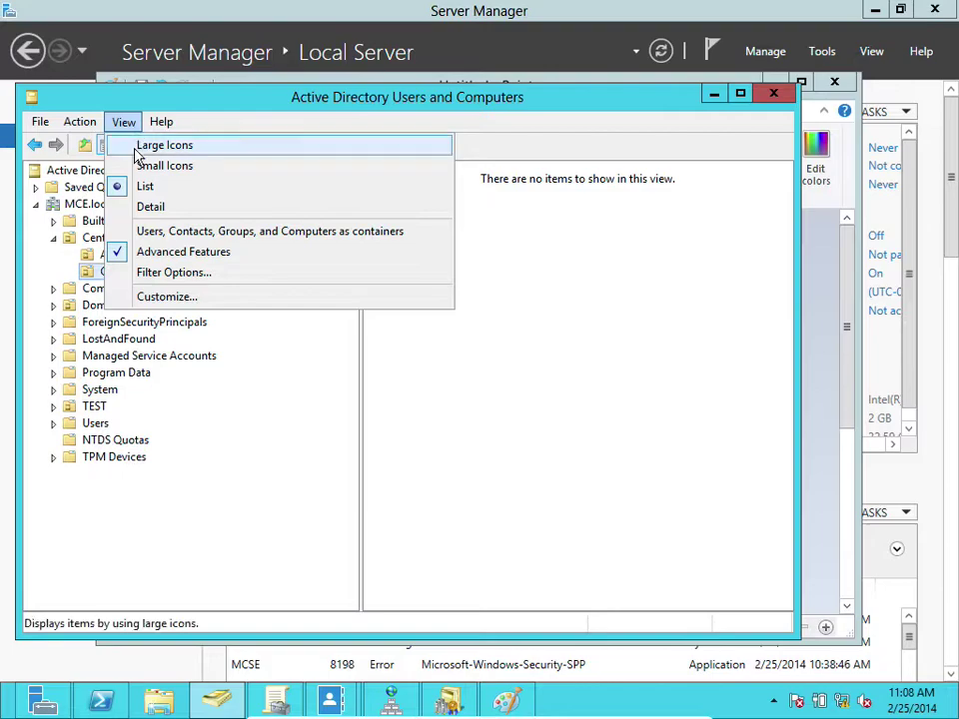
{"action": "left_click", "coordinate": [133, 208]}
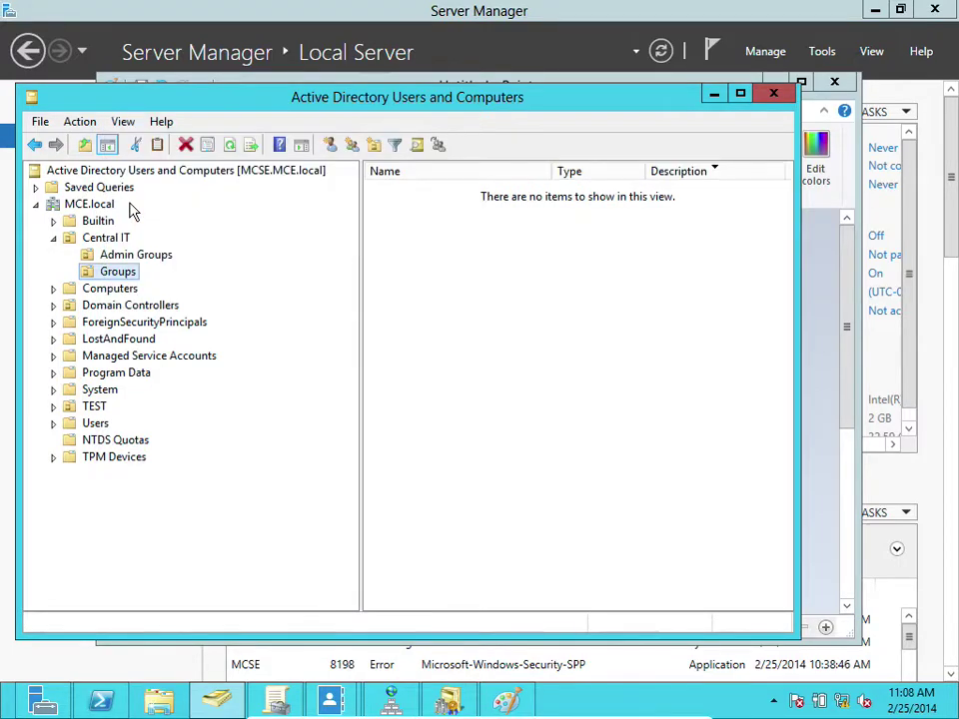
- View the contents of Admin Groups and Central IT, and minimize the Active Directory Users and Computers and Paint windows
{"action": "left_click", "coordinate": [120, 257]}
{"action": "left_click", "coordinate": [121, 240]}
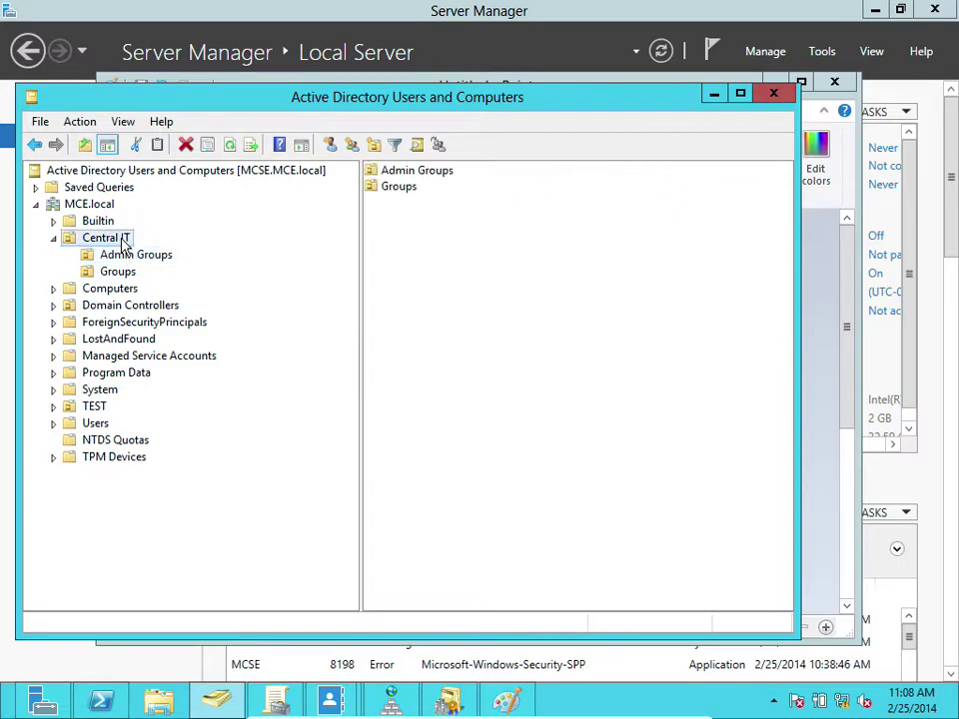
{"action": "left_click", "coordinate": [122, 259]}
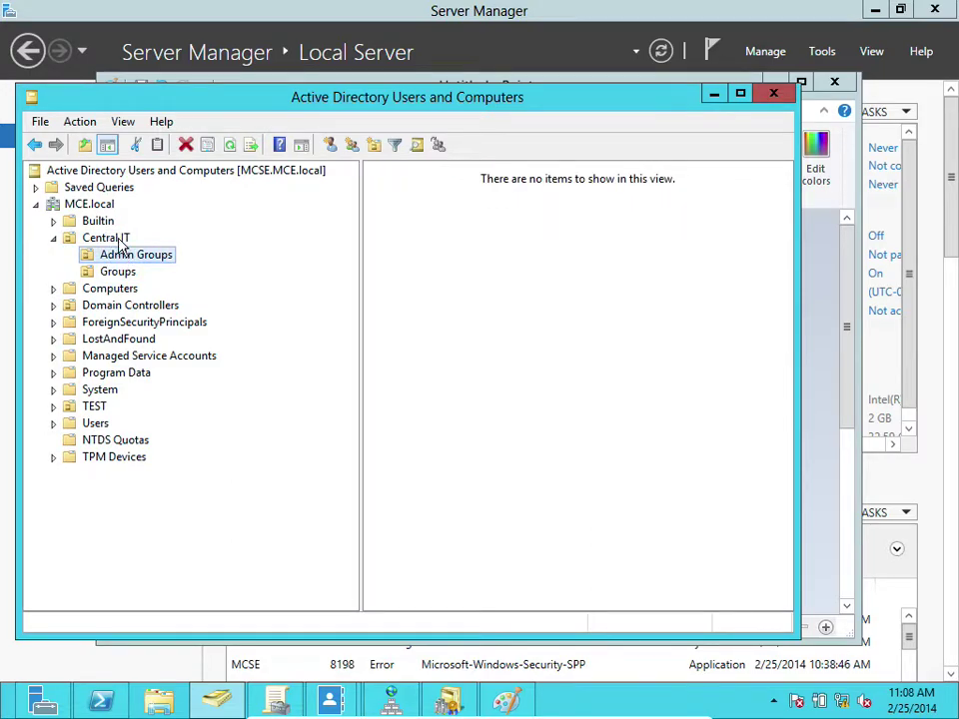
{"action": "left_click", "coordinate": [120, 240]}
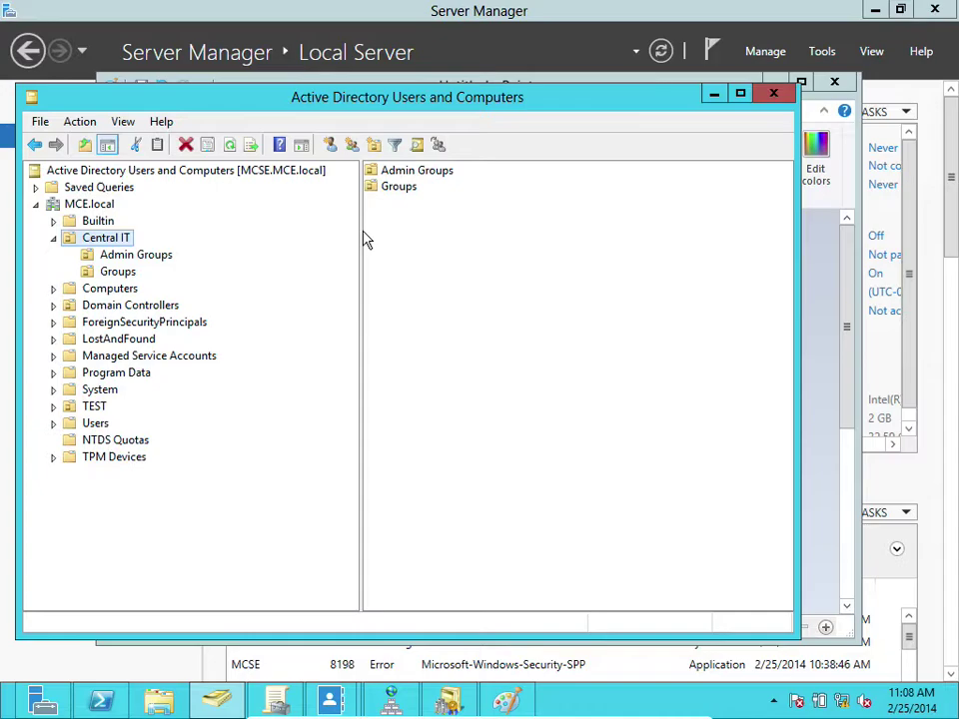
{"action": "left_click", "coordinate": [709, 97]}
{"action": "left_click", "coordinate": [778, 83]}
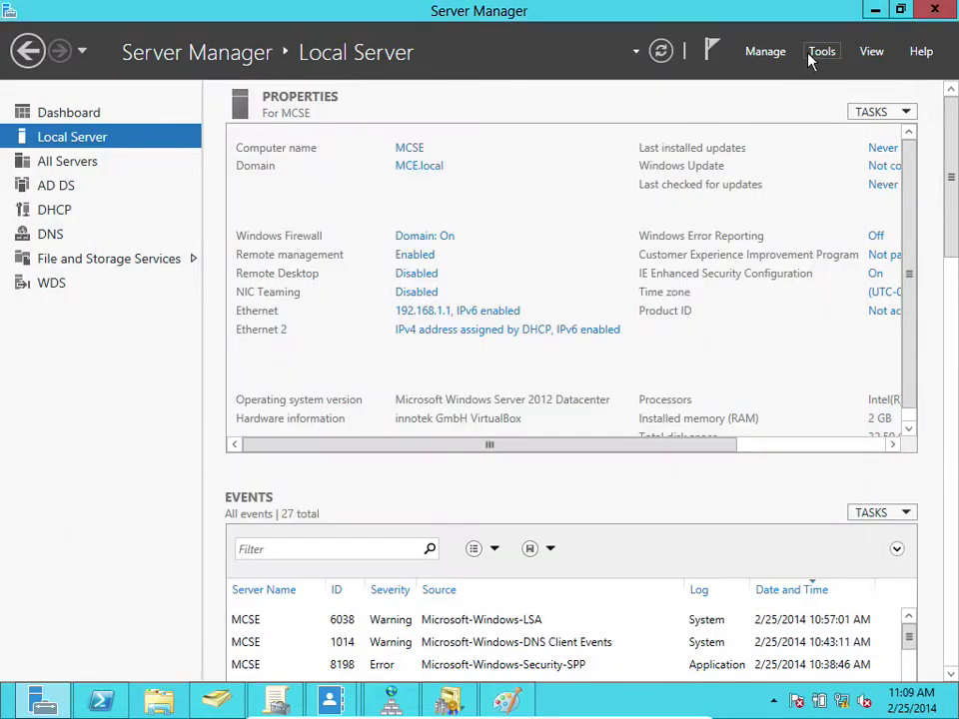
{"action": "left_click", "coordinate": [820, 52]}
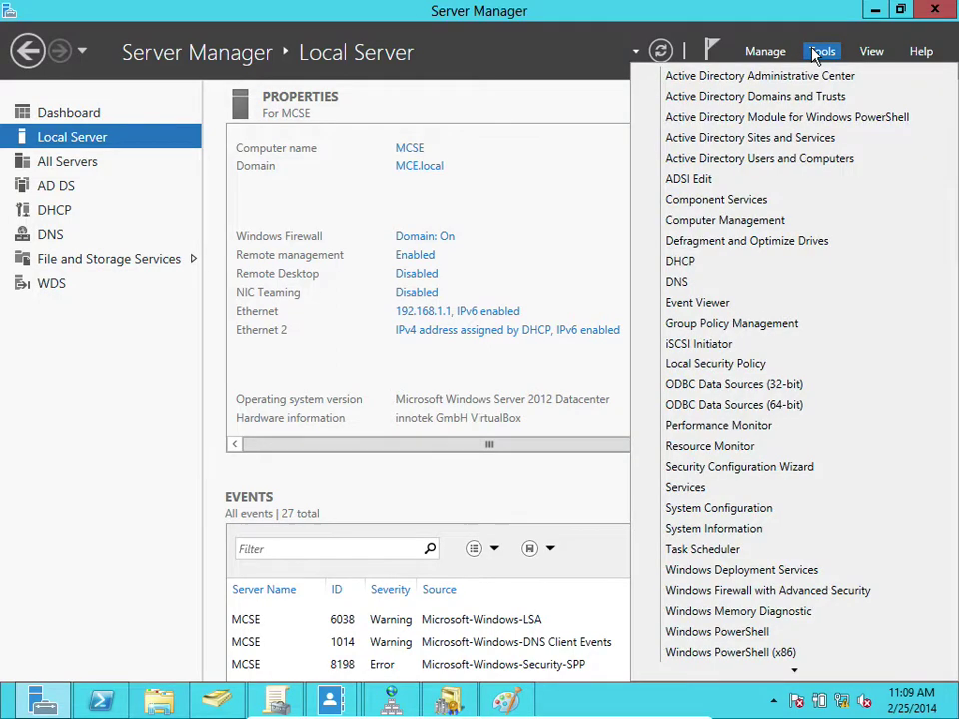
{"action": "left_click", "coordinate": [794, 95]}
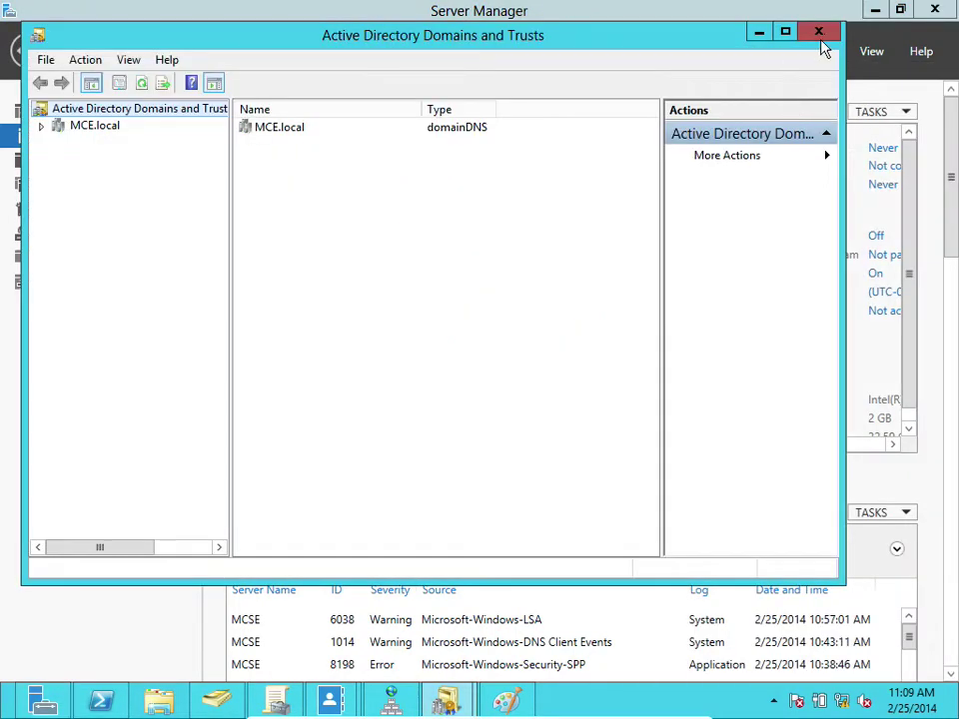
{"action": "left_click", "coordinate": [819, 34]}
- Open Active Directory Administrative Center and show the contents of Central IT under the MCE (local) domain
{"action": "left_click", "coordinate": [820, 55]}
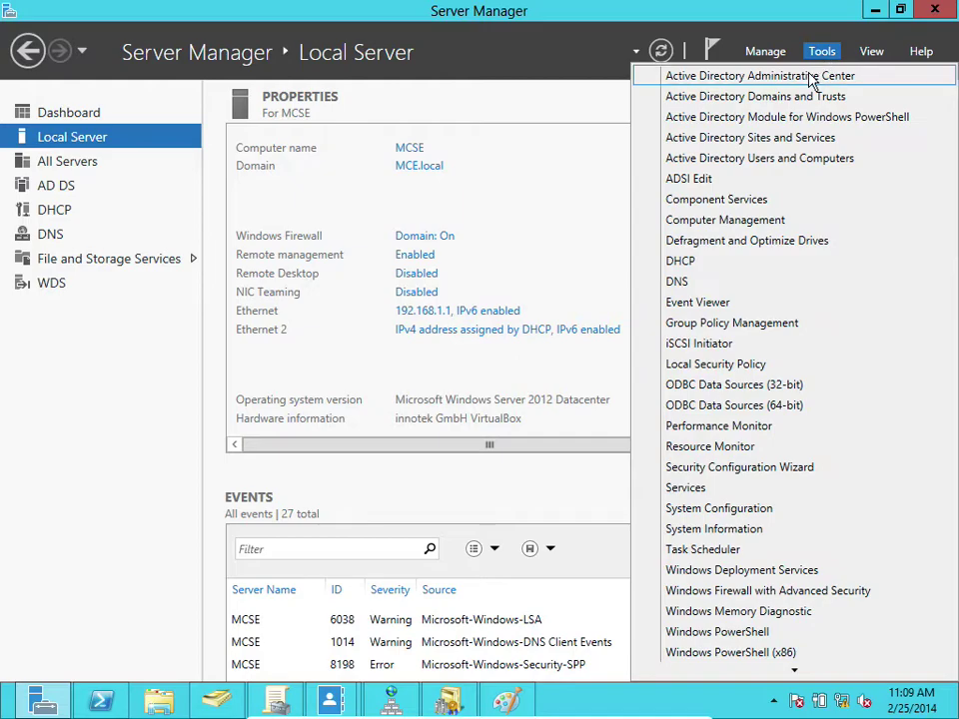
{"action": "left_click", "coordinate": [811, 80]}
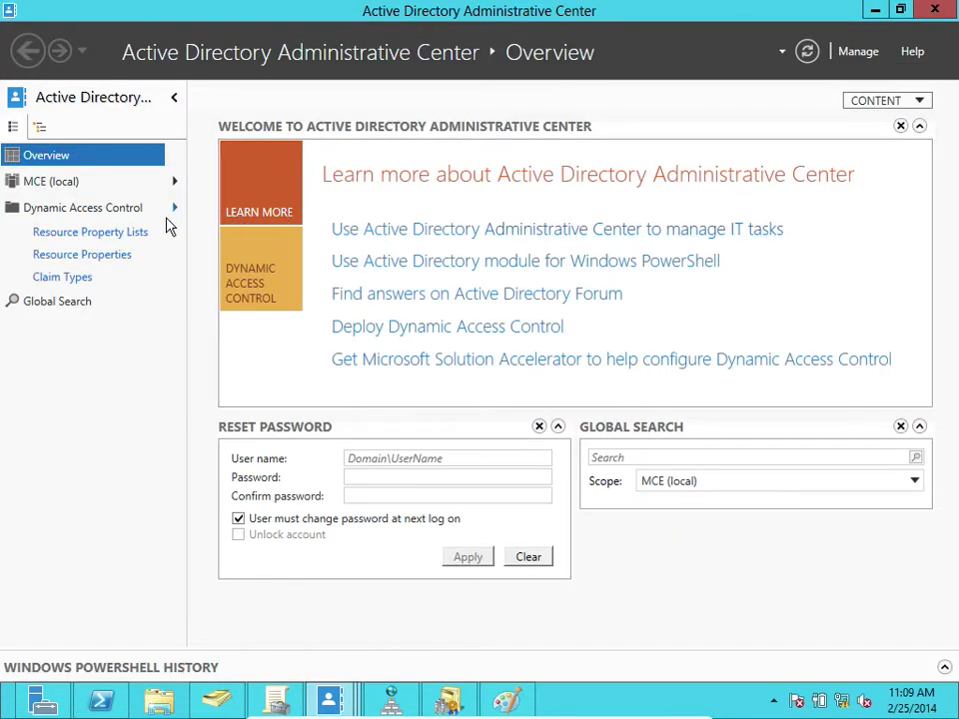
{"action": "left_click", "coordinate": [63, 184]}
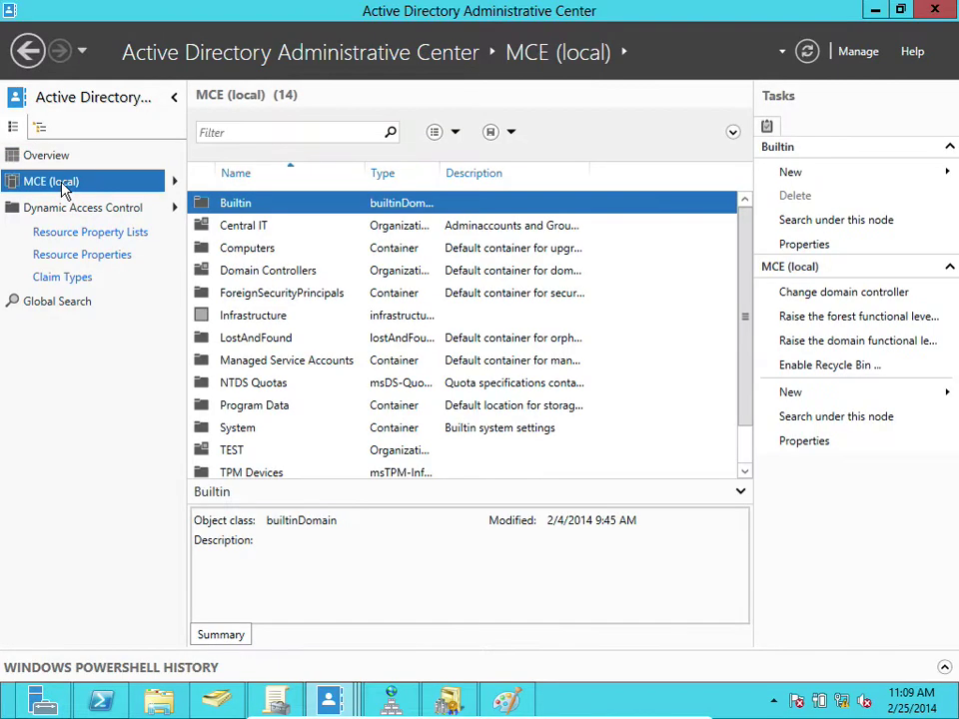
{"action": "left_click", "coordinate": [175, 182]}
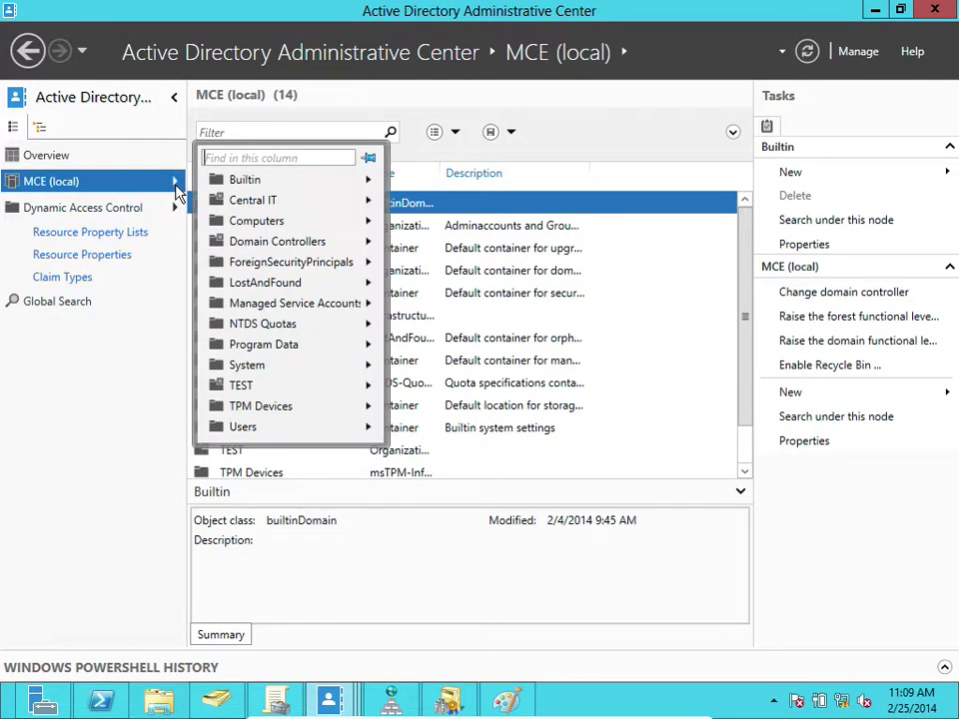
{"action": "left_click", "coordinate": [256, 203]}
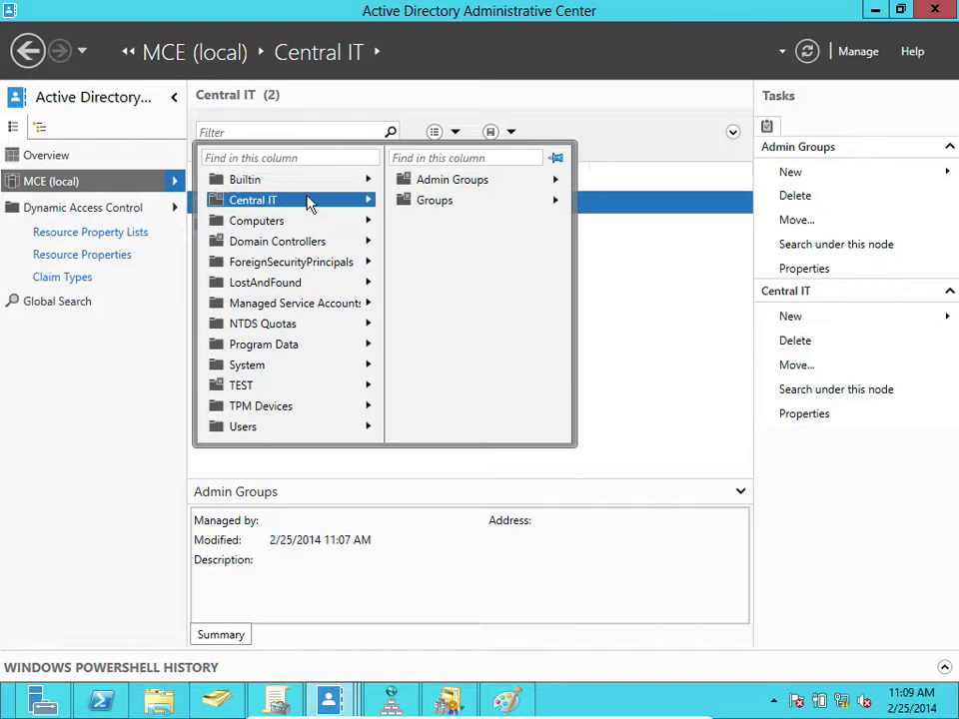
{"action": "left_click", "coordinate": [310, 203]}
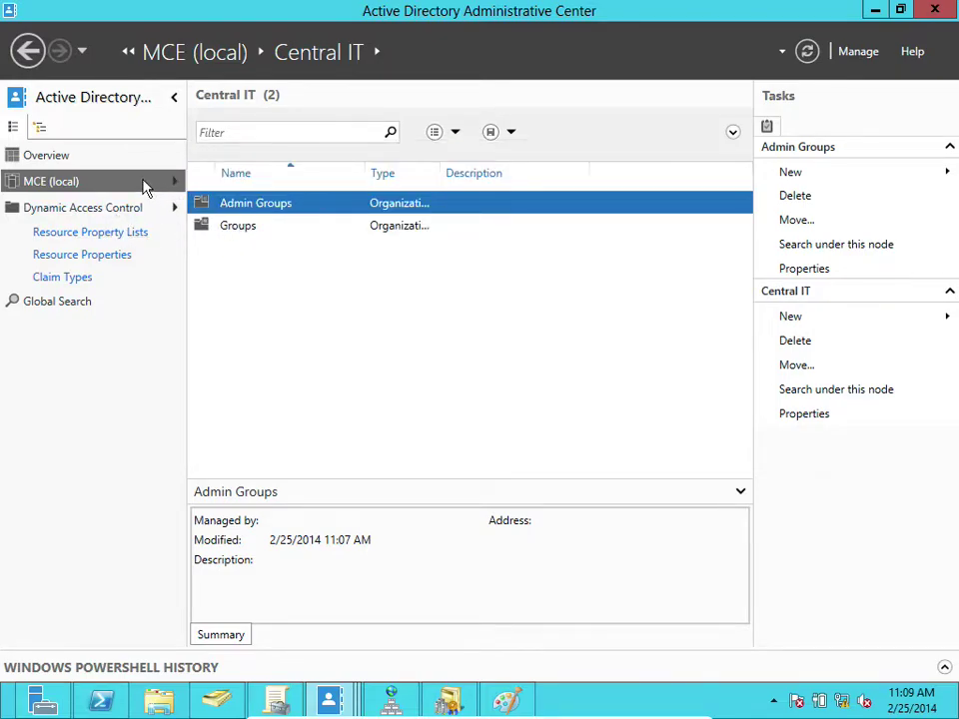
- List the contents of the MCE (local) domain, widen the Description column, and examine the description of Central IT
{"action": "left_click", "coordinate": [10, 181]}
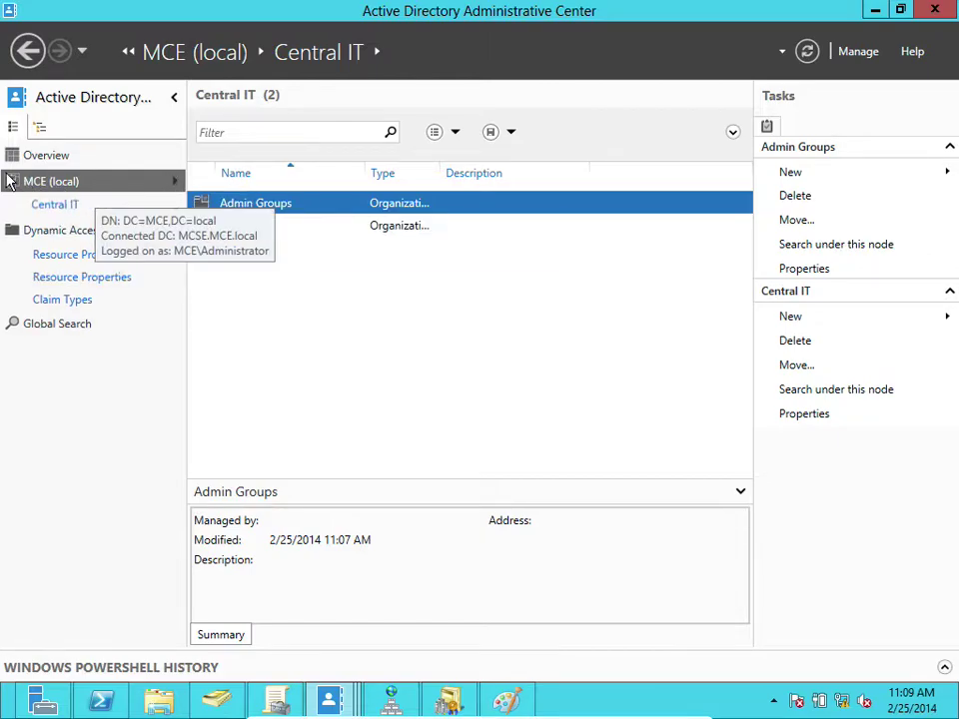
{"action": "left_click", "coordinate": [10, 181]}
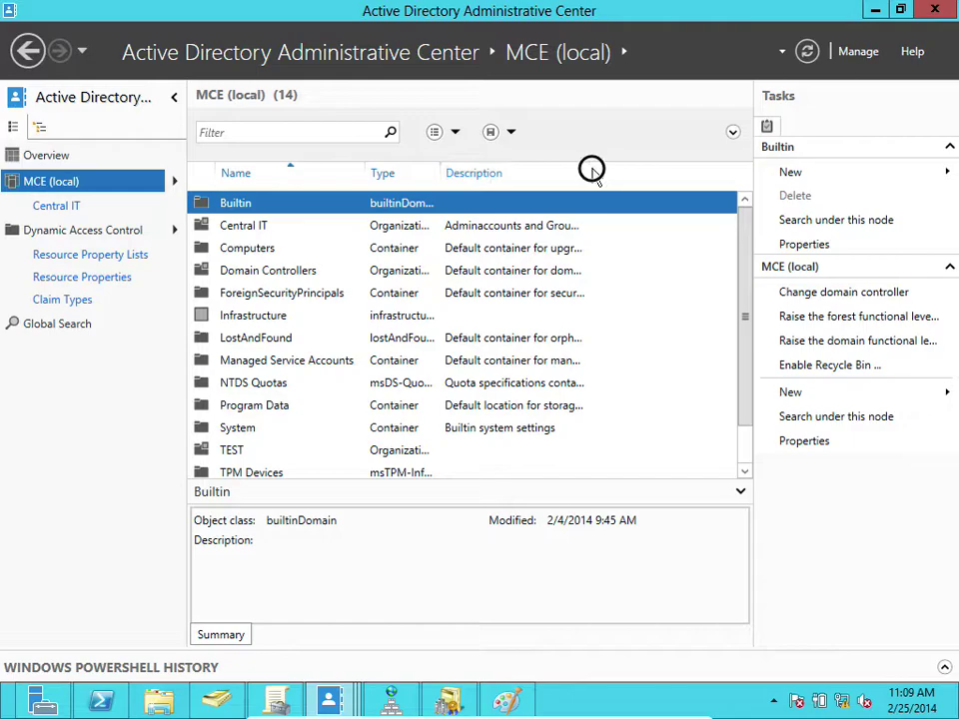
{"action": "left_click_drag", "start_coordinate": [588, 172], "coordinate": [733, 172]}
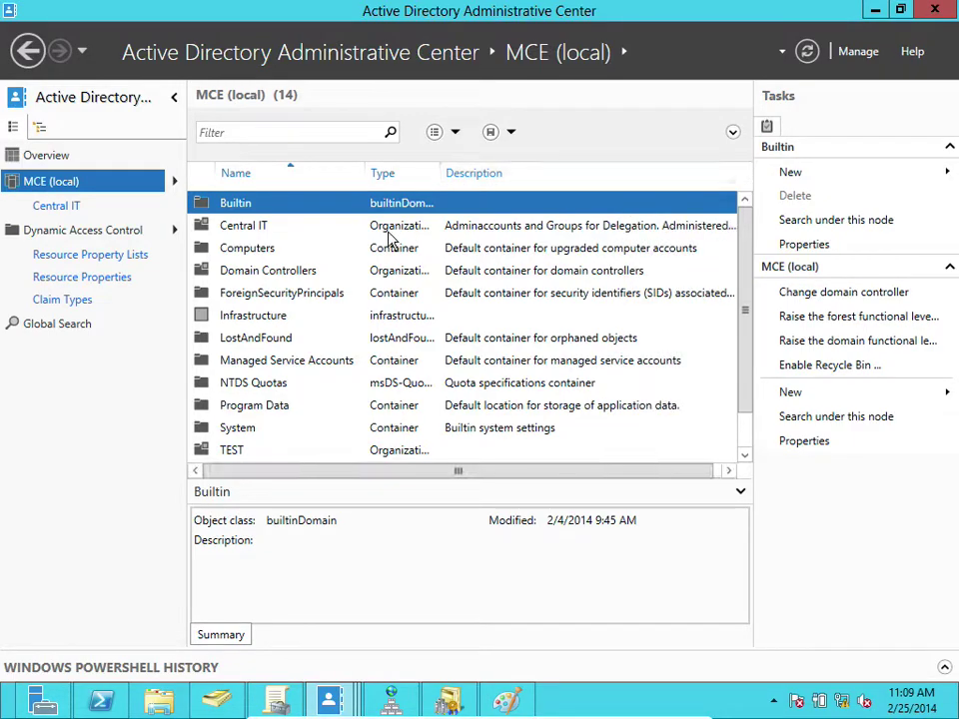
{"action": "left_click", "coordinate": [343, 230]}
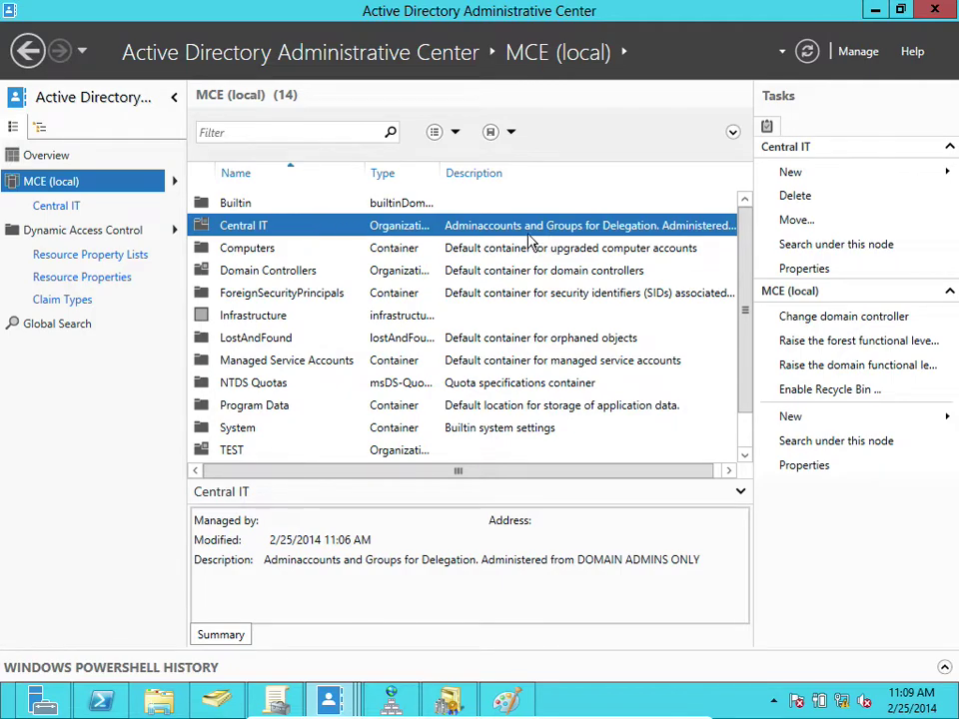
{"action": "scroll", "coordinate": [498, 464], "scroll_direction": "down", "scroll_amount": 1}
{"action": "left_click", "coordinate": [569, 428]}
{"action": "left_click", "coordinate": [569, 452], "text": "shift"}
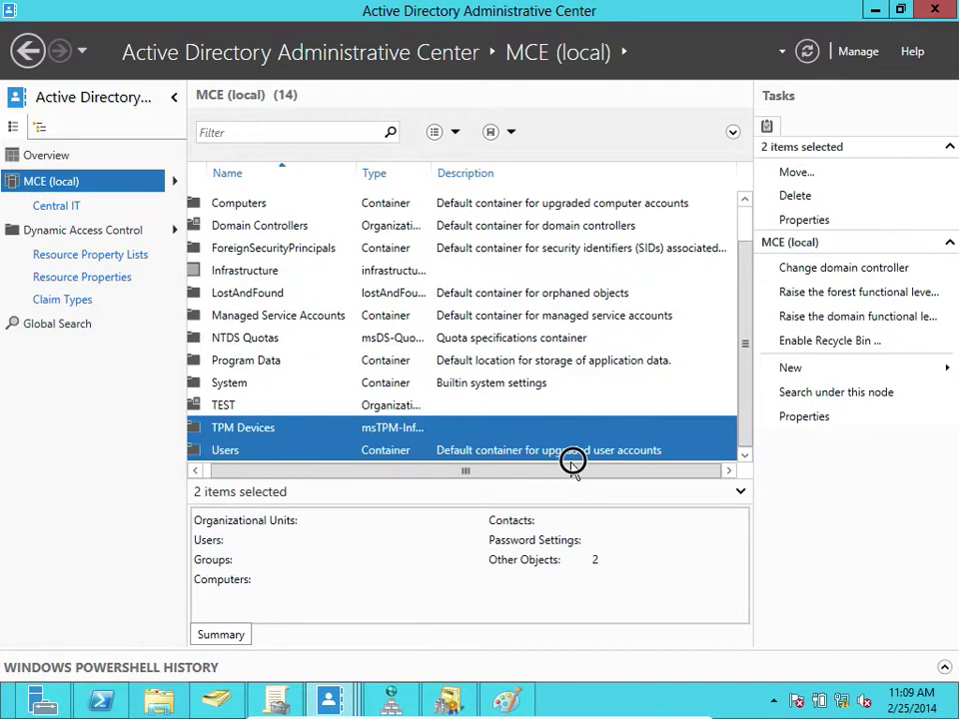
{"action": "scroll", "coordinate": [564, 254], "scroll_direction": "up", "scroll_amount": 1}
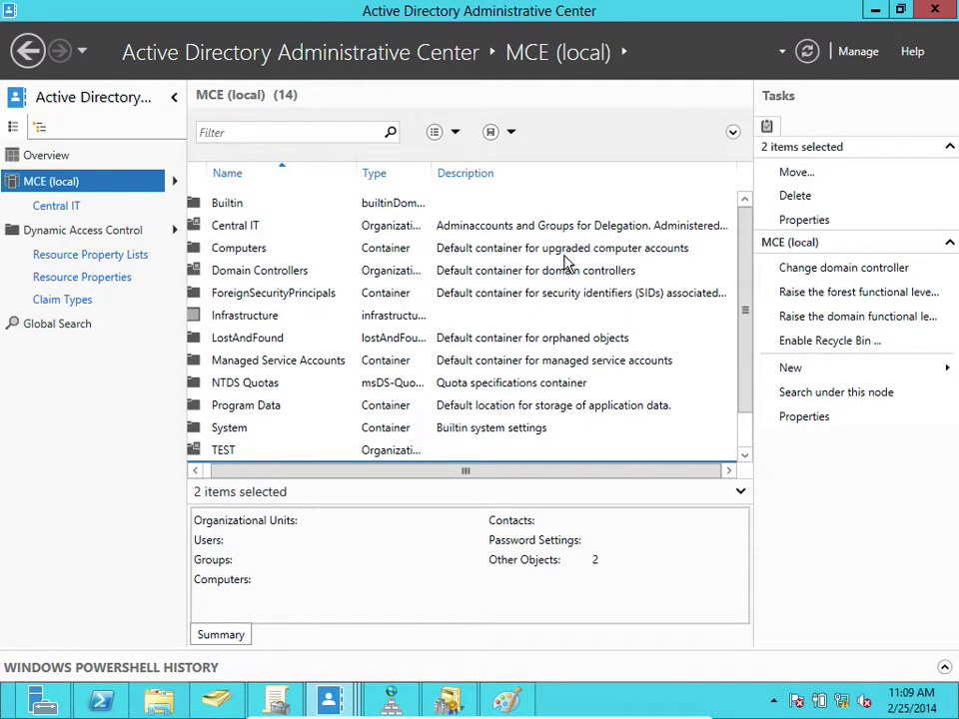
{"action": "left_click", "coordinate": [507, 237]}
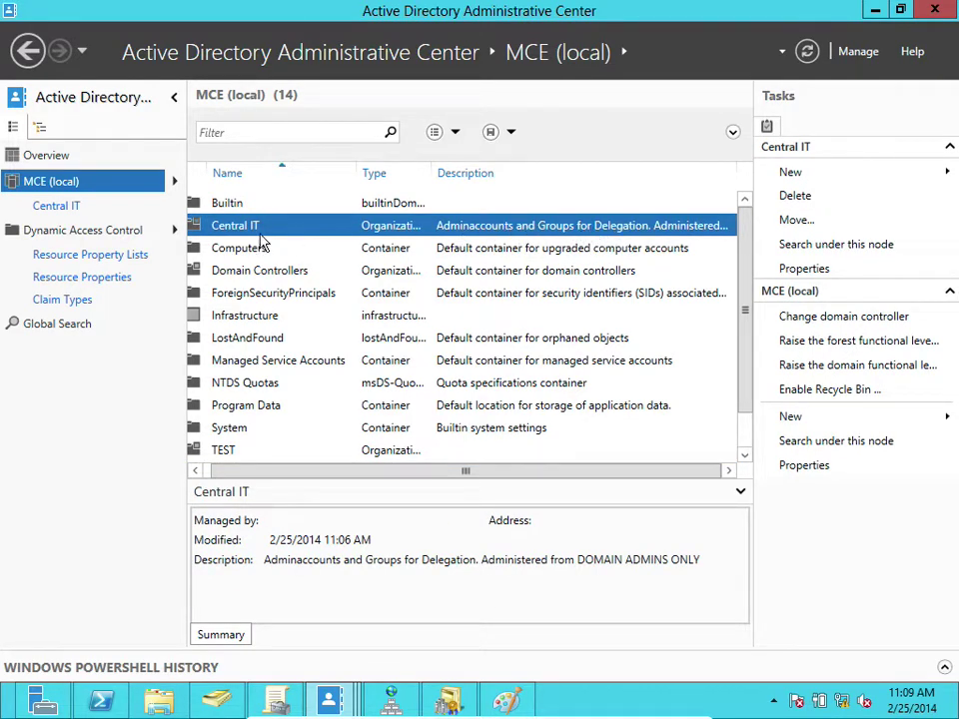
- Open Central IT from the domain list and look at its Groups and Admin Groups sub-units
{"action": "double_click", "coordinate": [225, 238]}
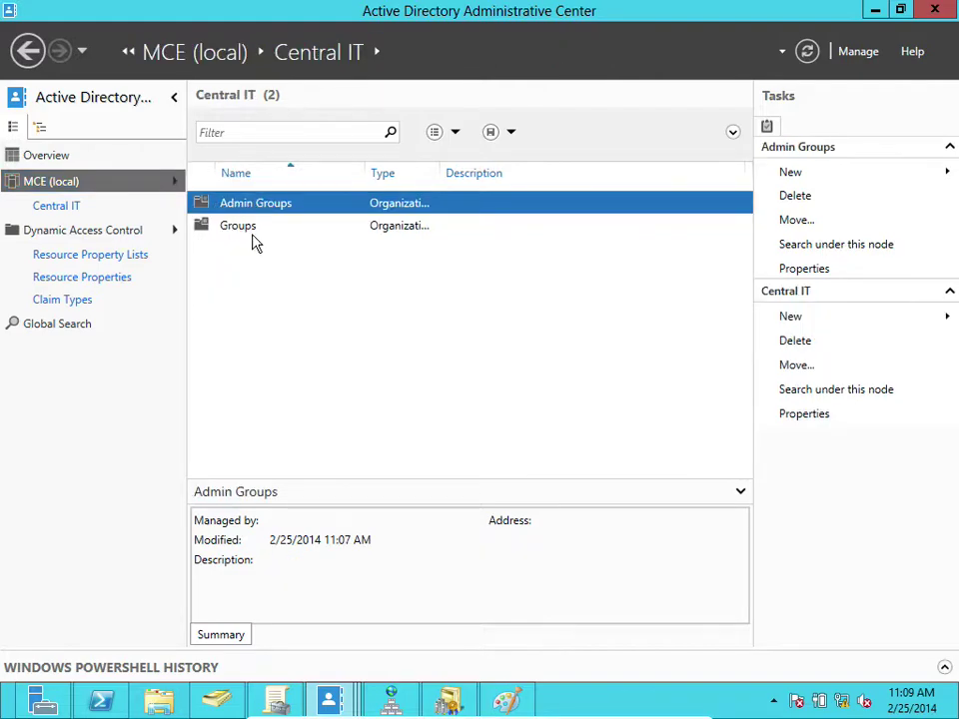
{"action": "left_click", "coordinate": [258, 229]}
{"action": "left_click", "coordinate": [264, 209]}
{"action": "left_click", "coordinate": [265, 216]}
{"action": "left_click", "coordinate": [264, 211]}
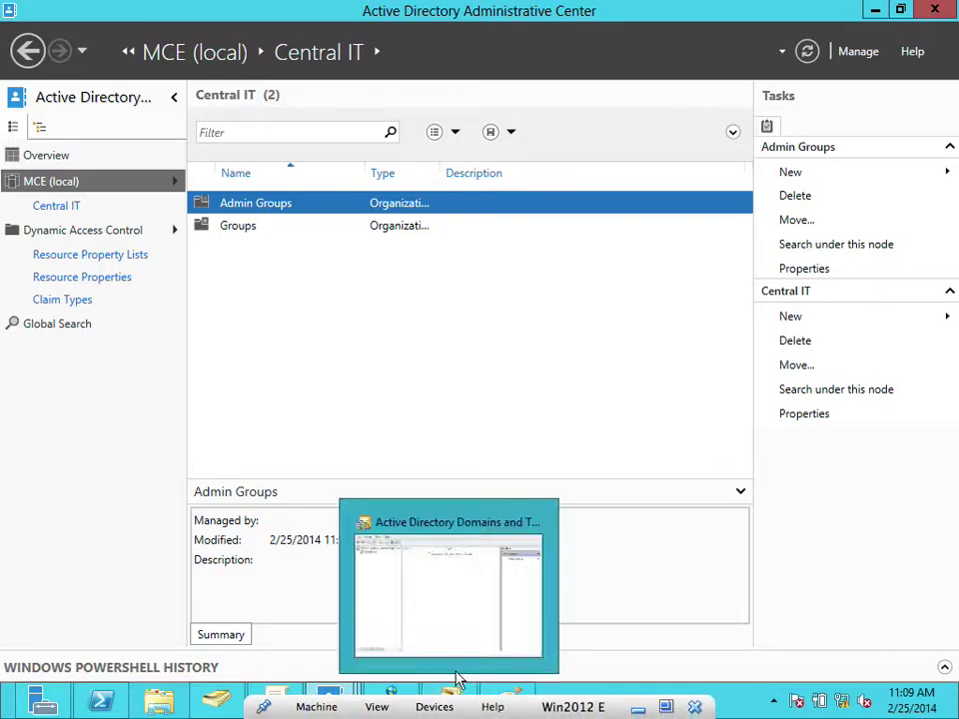
- Switch to the Paint diagram and review the enterprise branch with its server sub-units
{"action": "left_click", "coordinate": [493, 706]}
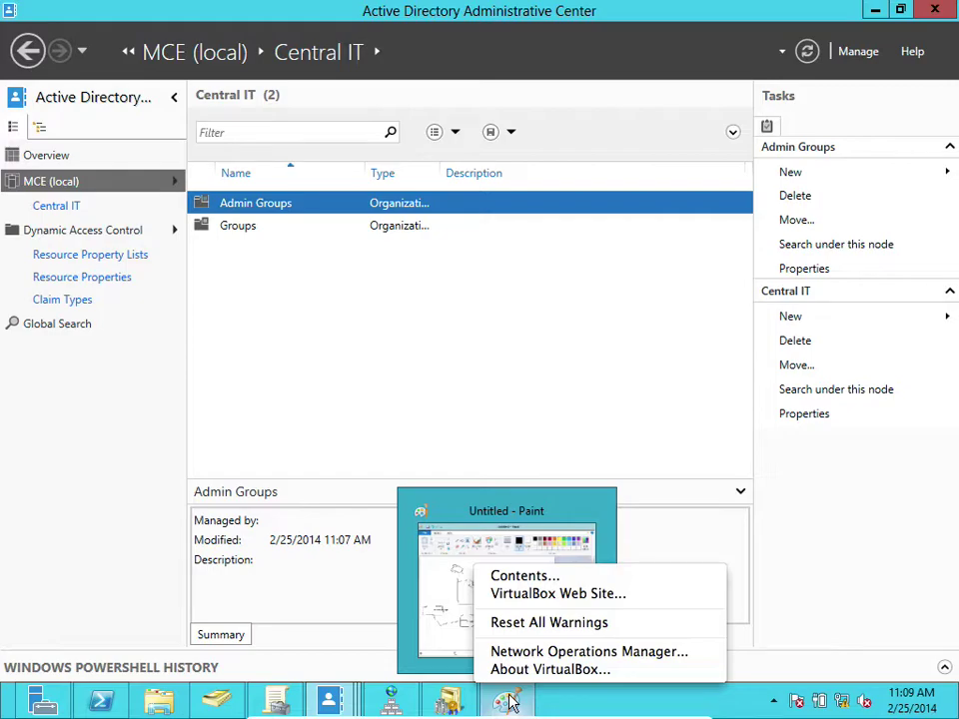
{"action": "left_click", "coordinate": [508, 699]}
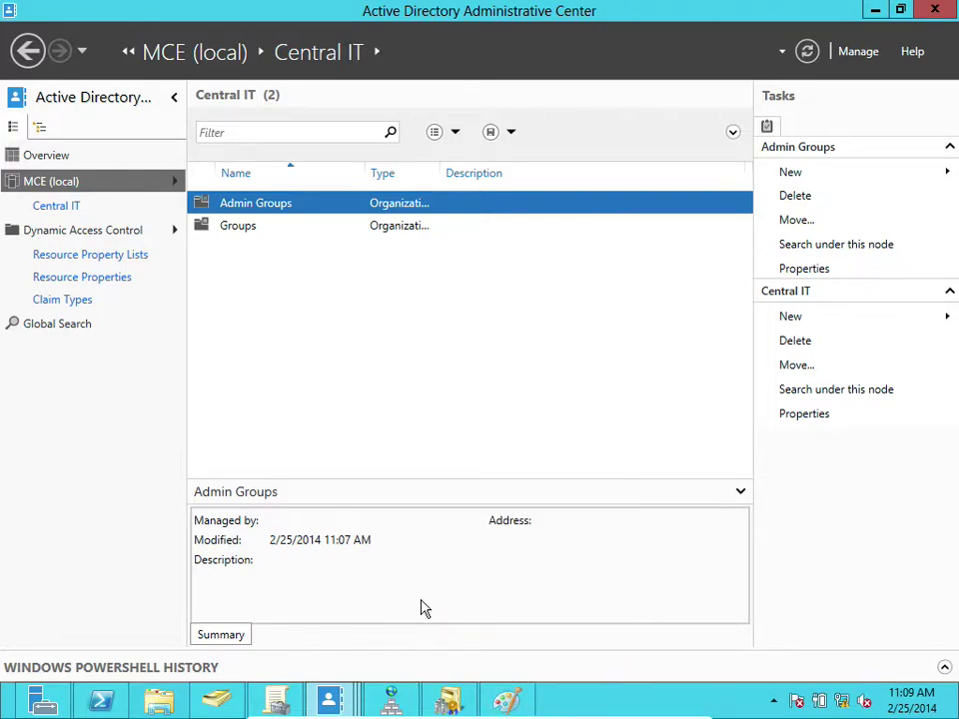
{"action": "left_click", "coordinate": [507, 697]}
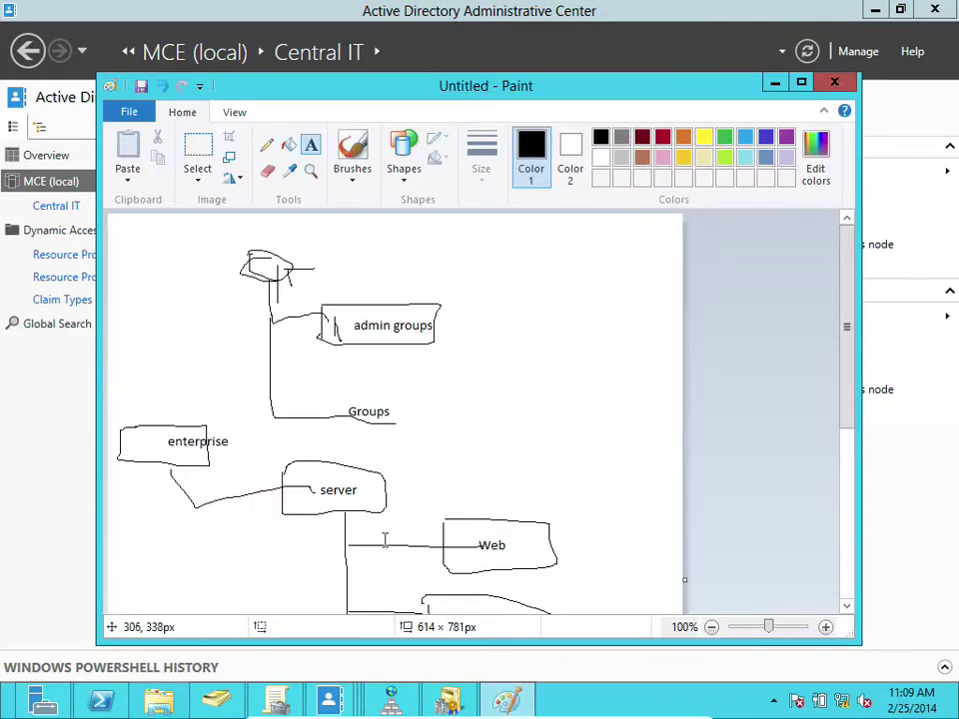
{"action": "scroll", "coordinate": [428, 476], "scroll_direction": "down", "scroll_amount": 2}
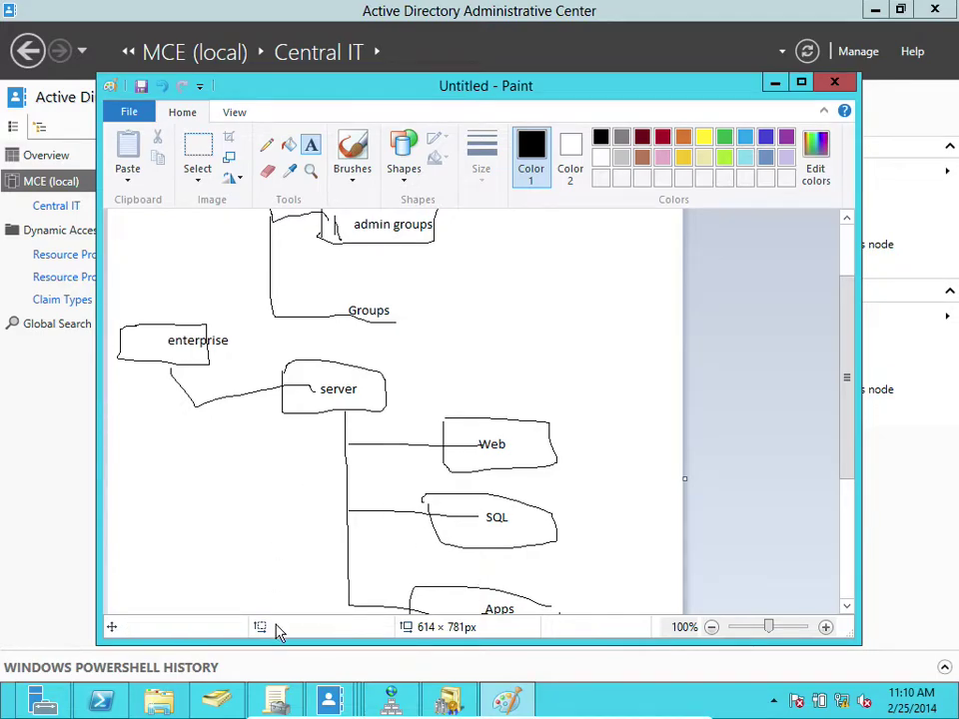
- In Active Directory Users and Computers, create an organizational unit named "Enterprise" under MCE.local with accidental-deletion protection turned off
{"action": "left_click", "coordinate": [221, 703]}
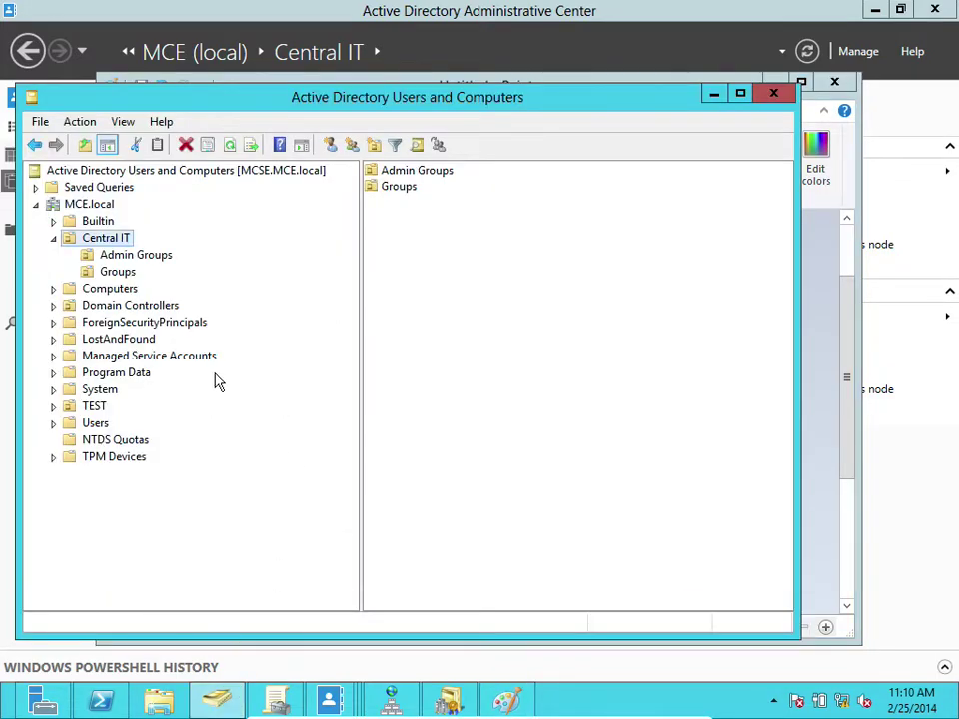
{"action": "left_click", "coordinate": [98, 206]}
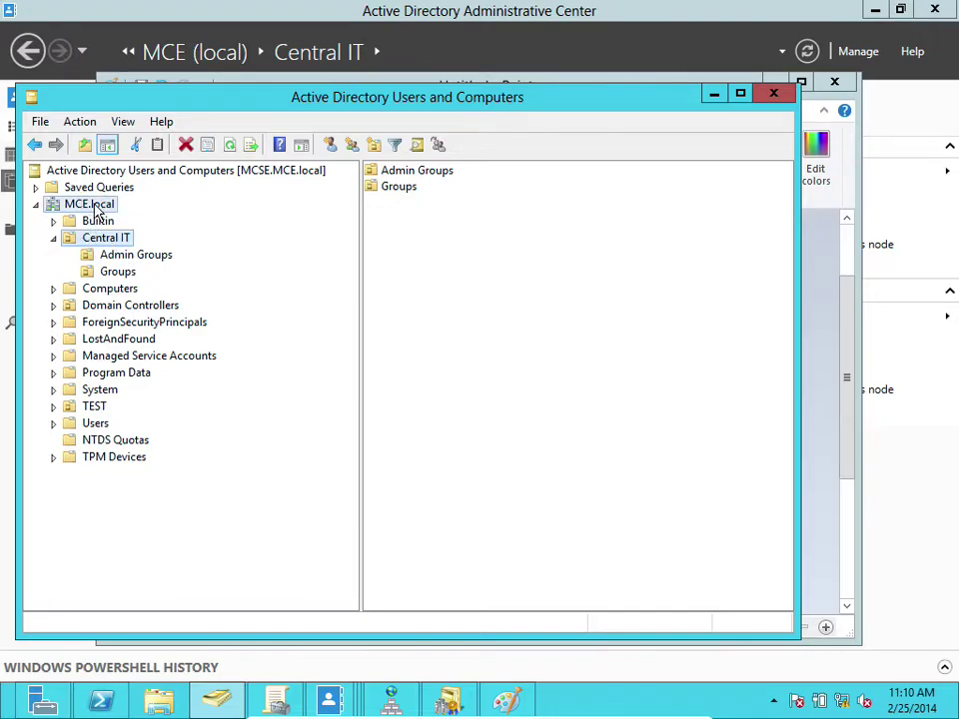
{"action": "right_click", "coordinate": [97, 210]}
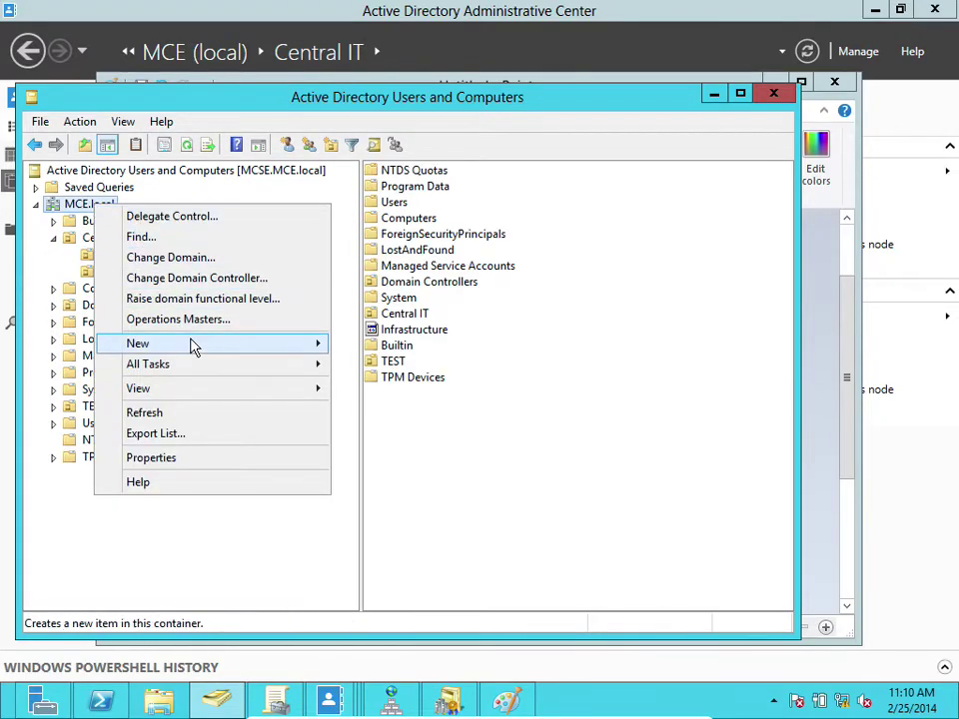
{"action": "mouse_move", "coordinate": [290, 346]}
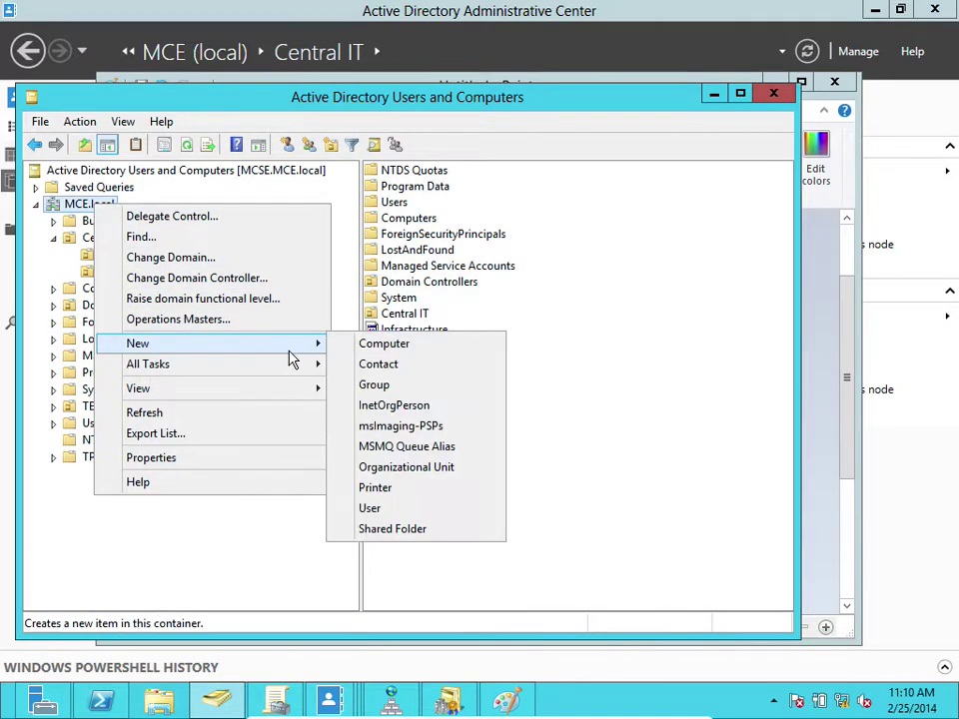
{"action": "left_click", "coordinate": [383, 467]}
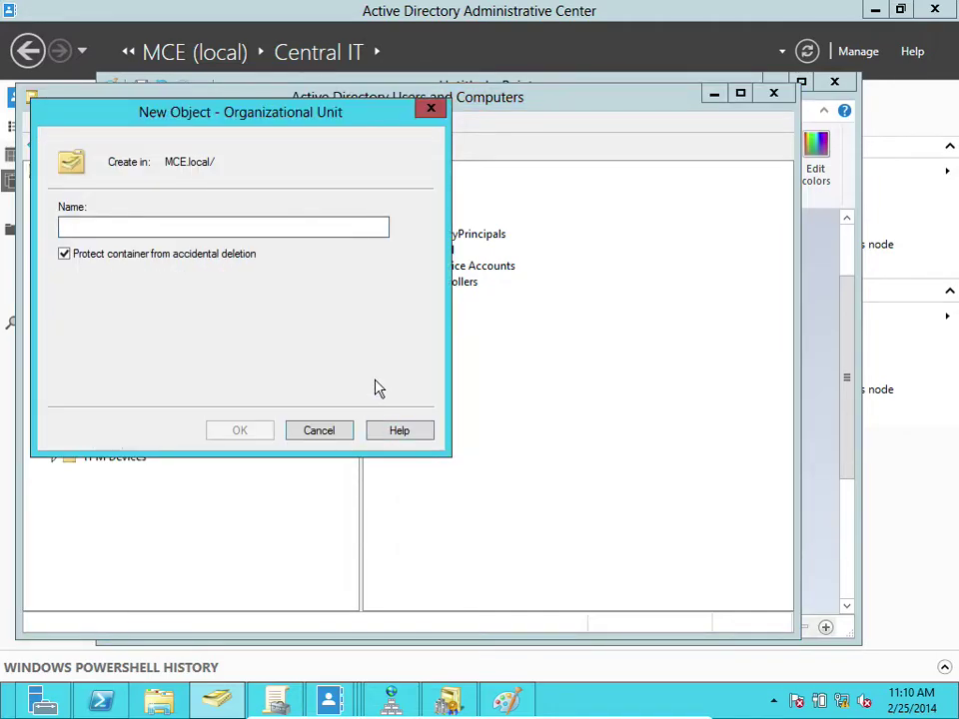
{"action": "type", "text": "Enterprise"}
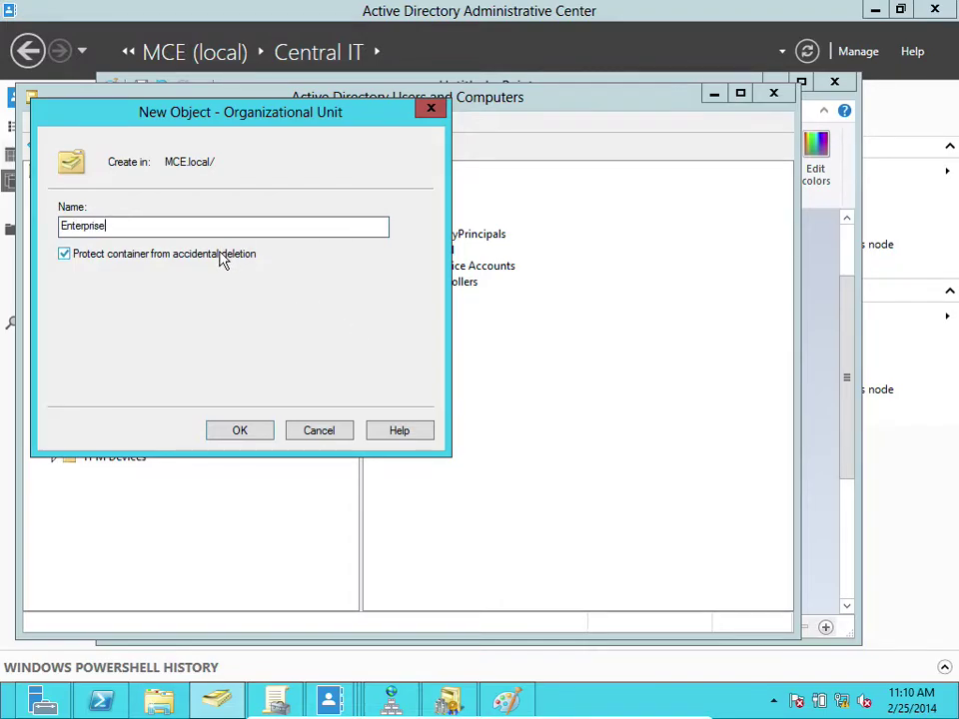
{"action": "left_click", "coordinate": [223, 258]}
{"action": "left_click", "coordinate": [250, 430]}
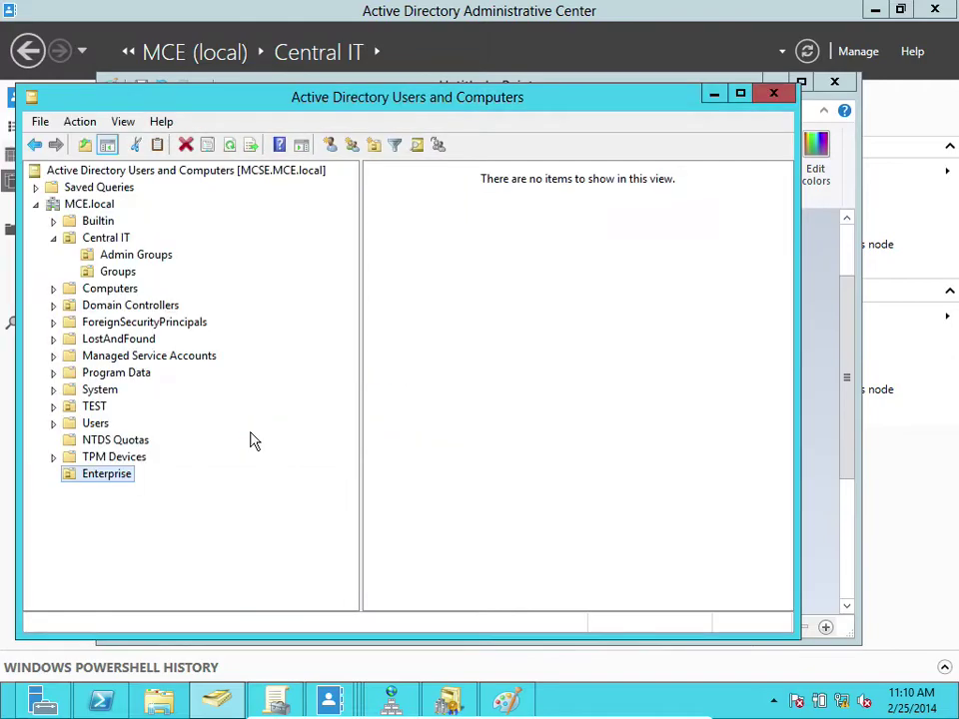
- Create an organizational unit named "Servers" inside Enterprise with accidental-deletion protection turned off
{"action": "left_click", "coordinate": [118, 479]}
{"action": "right_click", "coordinate": [118, 477]}
{"action": "left_click", "coordinate": [116, 501]}
{"action": "right_click", "coordinate": [71, 483]}
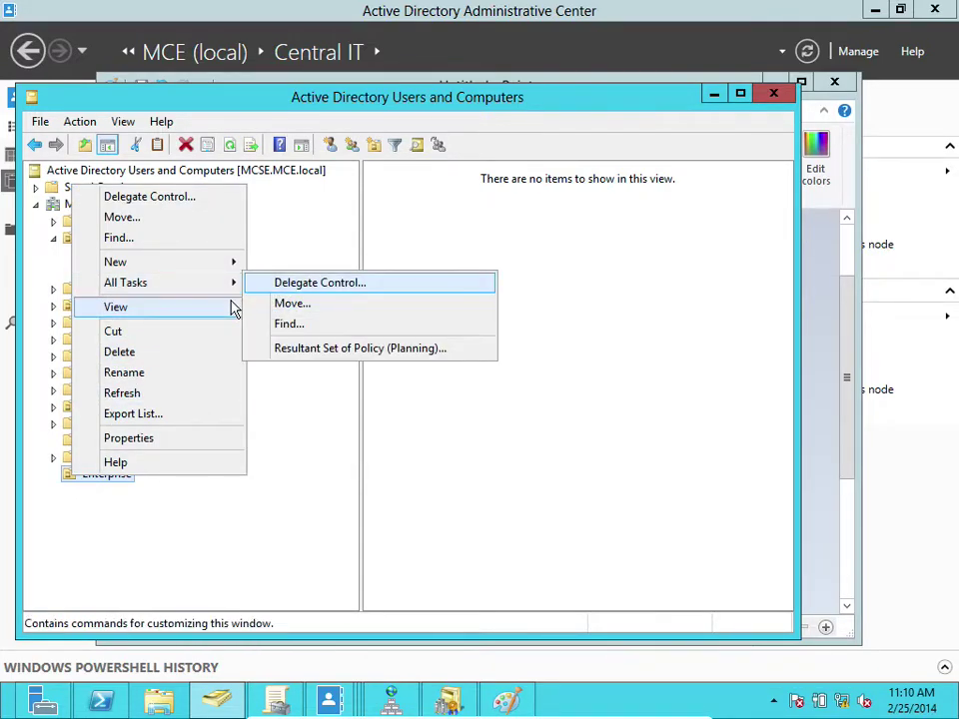
{"action": "mouse_move", "coordinate": [230, 265]}
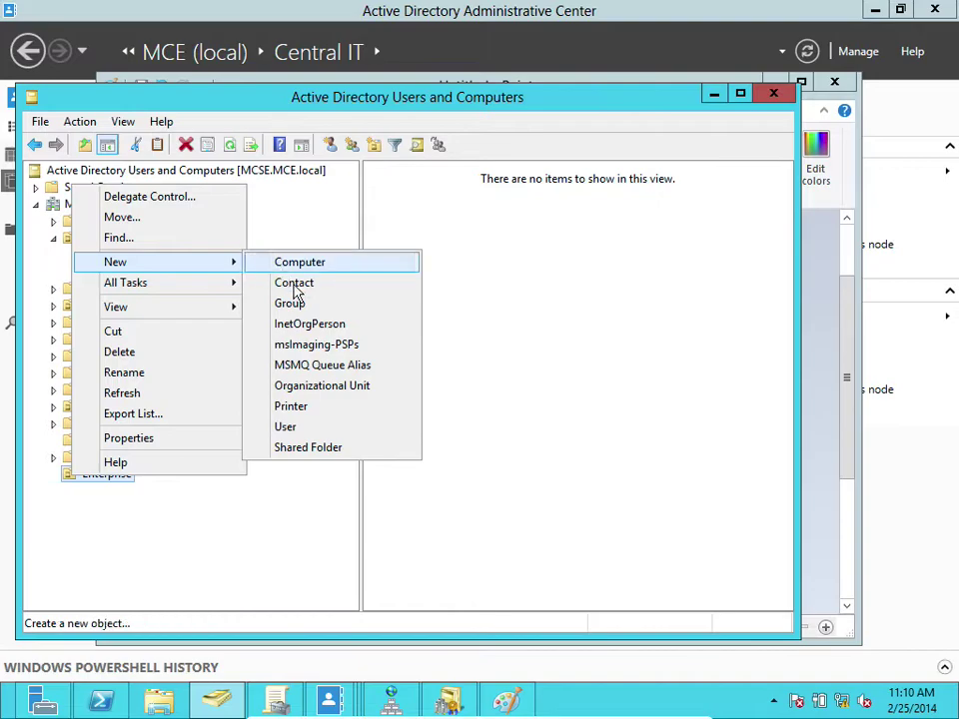
{"action": "left_click", "coordinate": [305, 388]}
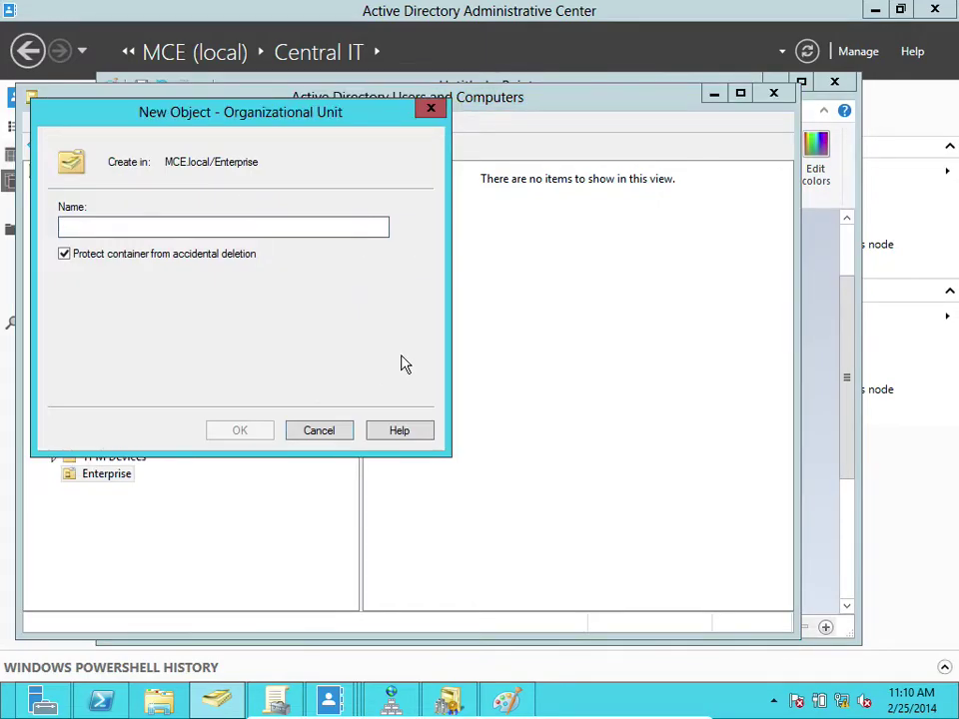
{"action": "type", "text": "Servers"}
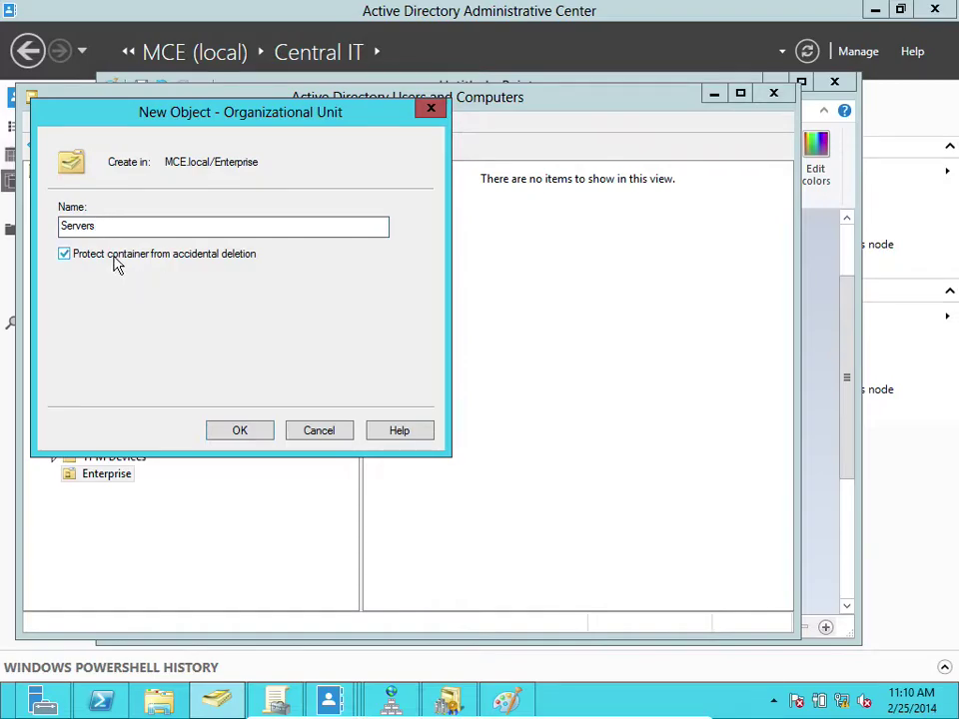
{"action": "left_click", "coordinate": [114, 255]}
{"action": "left_click", "coordinate": [250, 431]}
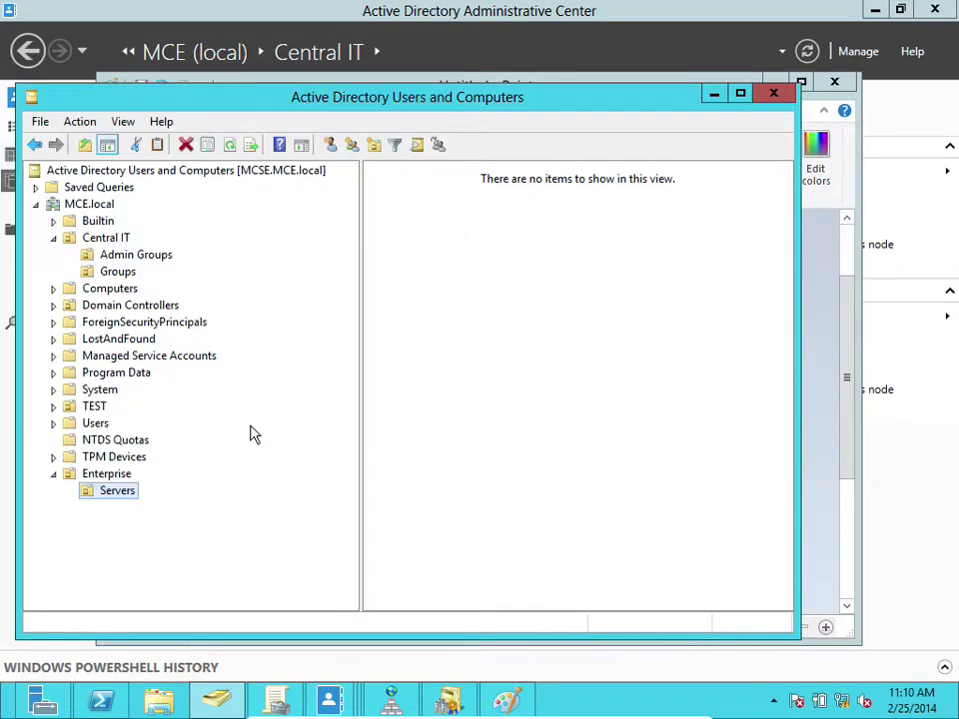
- Create an organizational unit named "WEB" inside Enterprise's Servers unit with accidental-deletion protection turned off
{"action": "left_click", "coordinate": [133, 508]}
{"action": "left_click", "coordinate": [118, 477]}
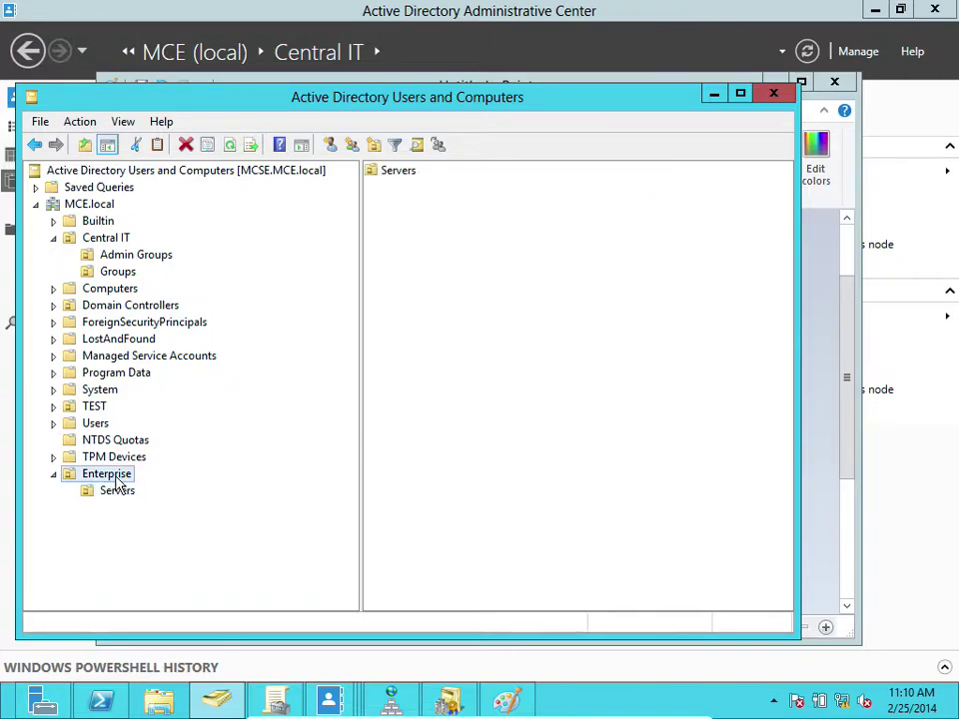
{"action": "left_click", "coordinate": [116, 493]}
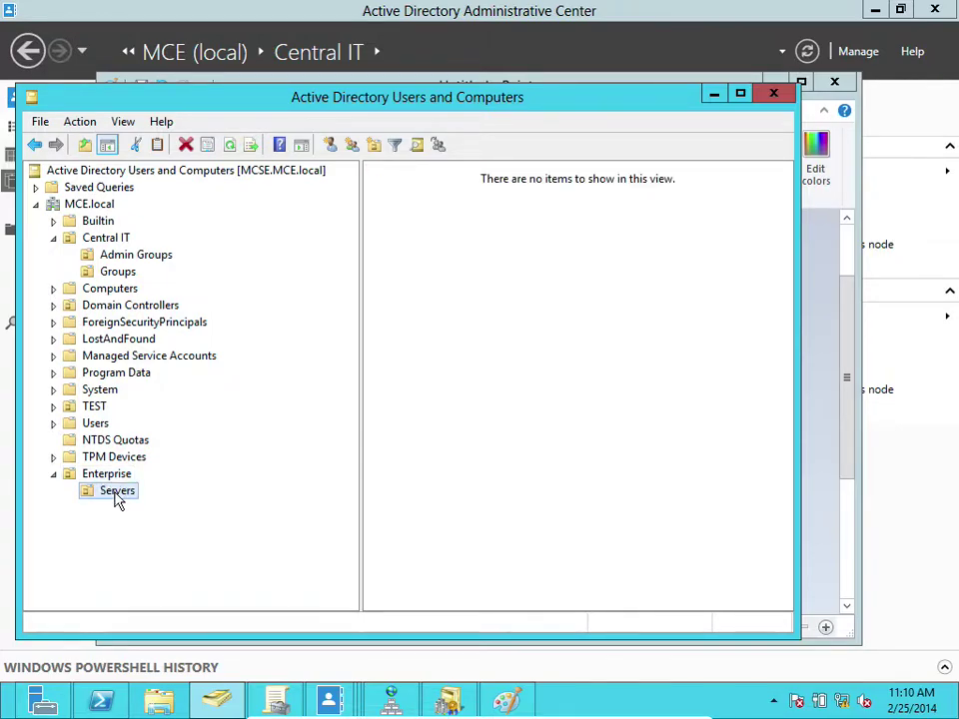
{"action": "right_click", "coordinate": [117, 496]}
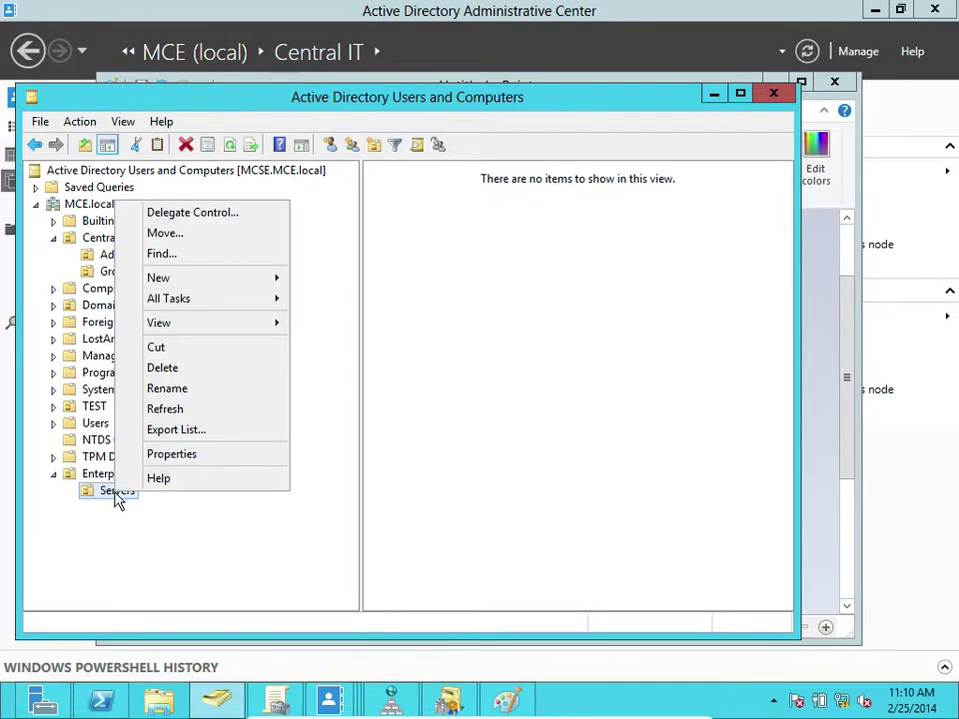
{"action": "mouse_move", "coordinate": [251, 279]}
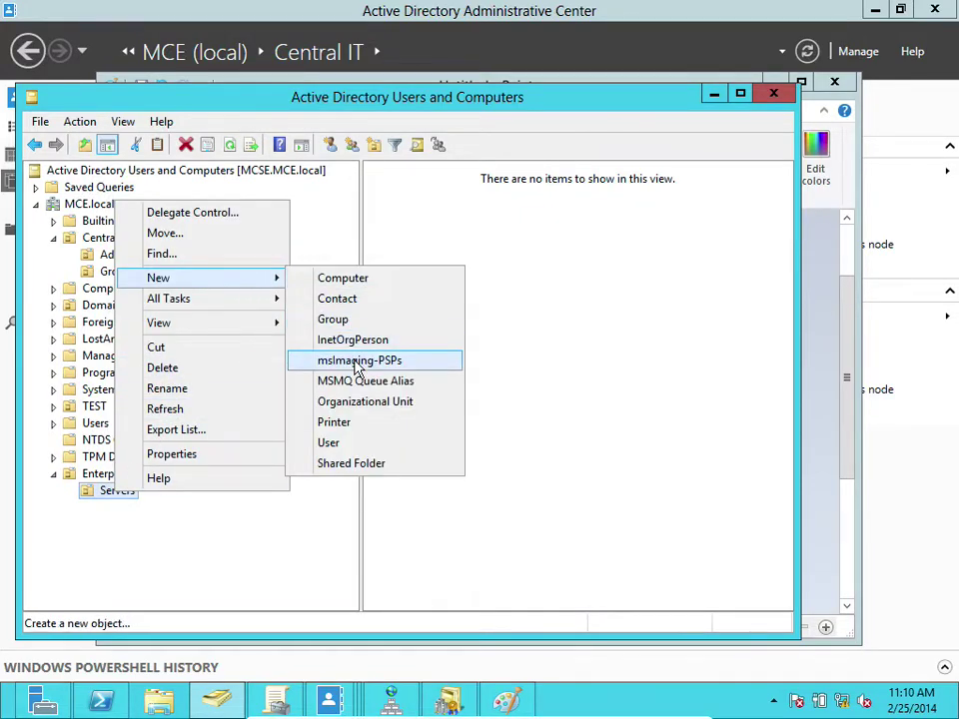
{"action": "left_click", "coordinate": [365, 403]}
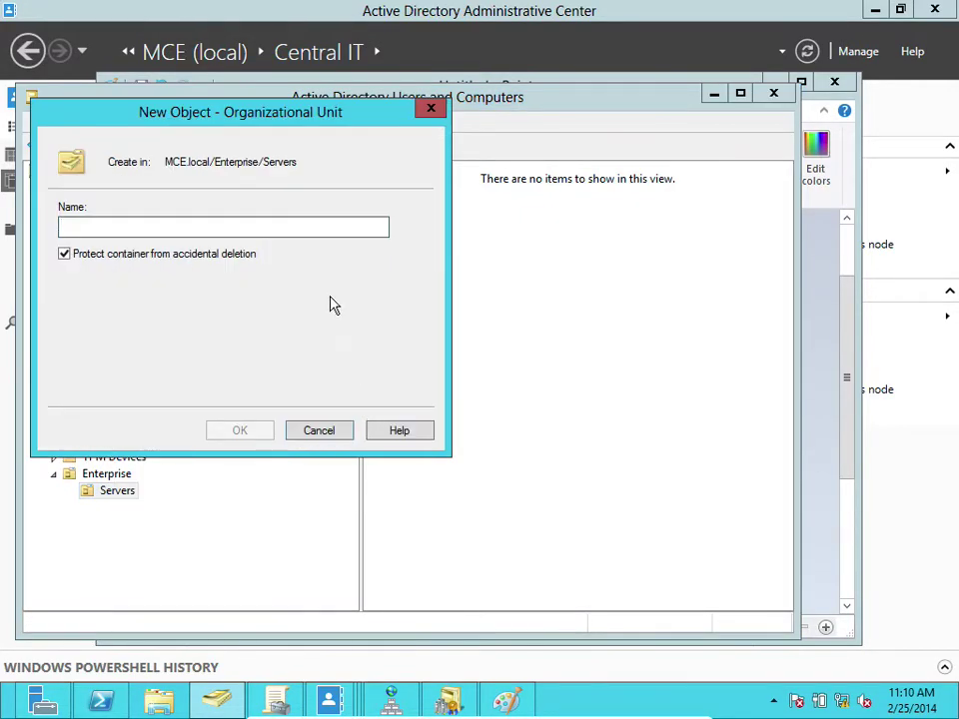
{"action": "type", "text": "WEB"}
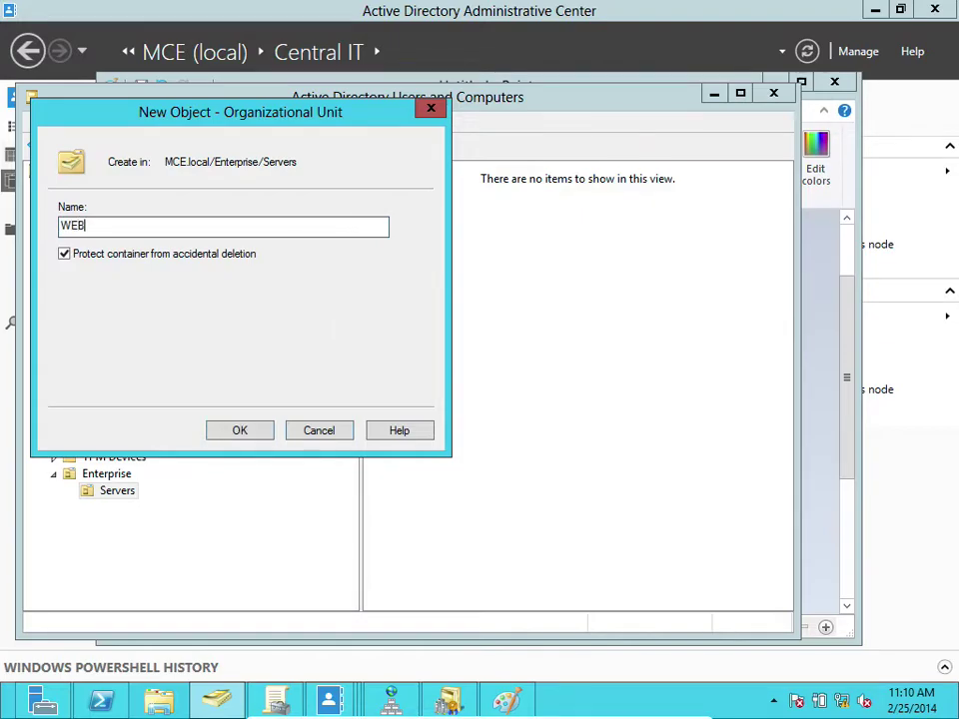
{"action": "left_click", "coordinate": [195, 256]}
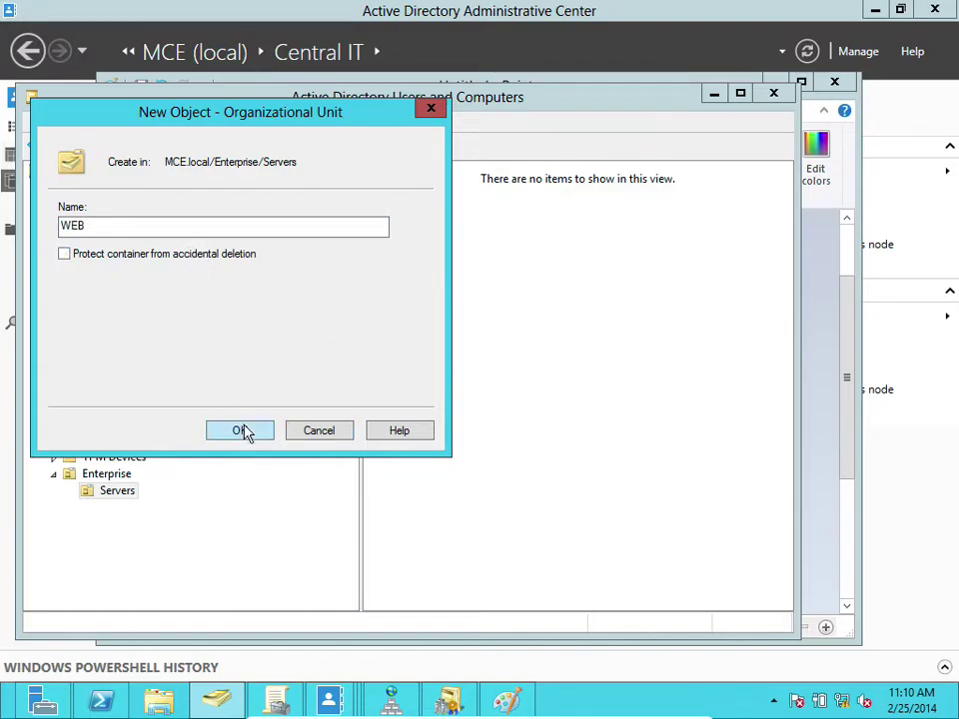
{"action": "left_click", "coordinate": [234, 436]}
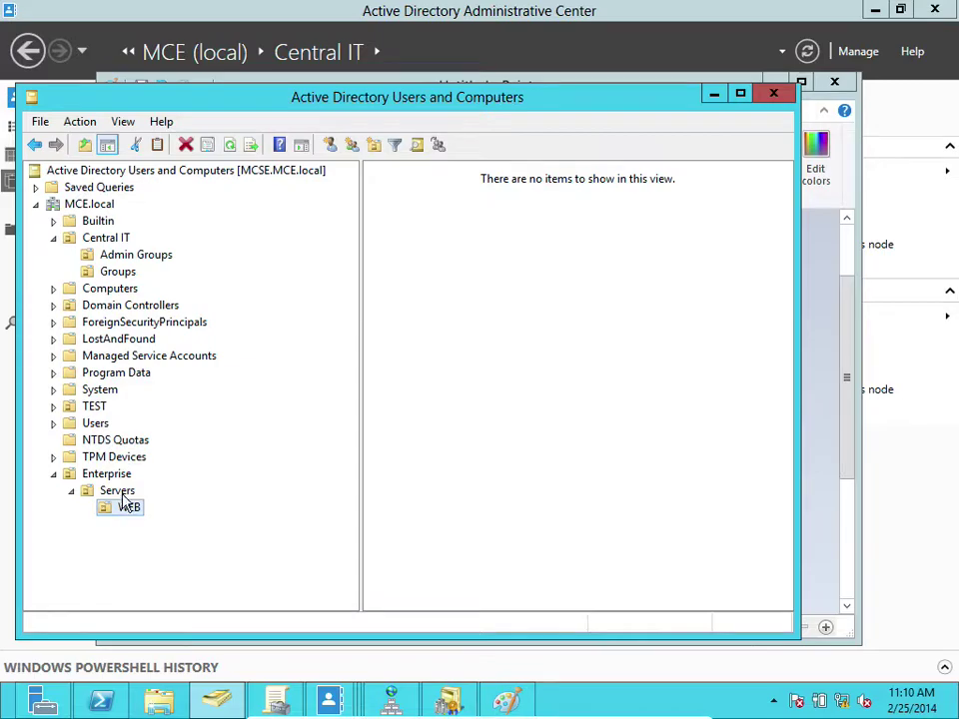
- Create an organizational unit named "SQL" inside Enterprise's Servers unit with accidental-deletion protection turned off
{"action": "left_click", "coordinate": [122, 493]}
{"action": "right_click", "coordinate": [124, 497]}
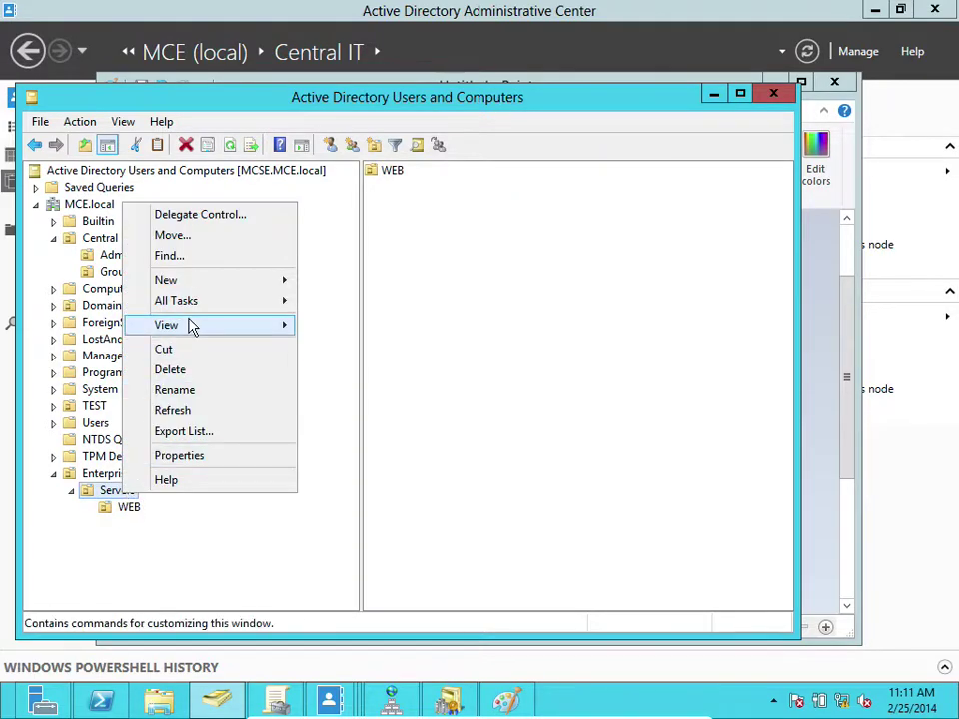
{"action": "mouse_move", "coordinate": [262, 288]}
{"action": "left_click", "coordinate": [350, 403]}
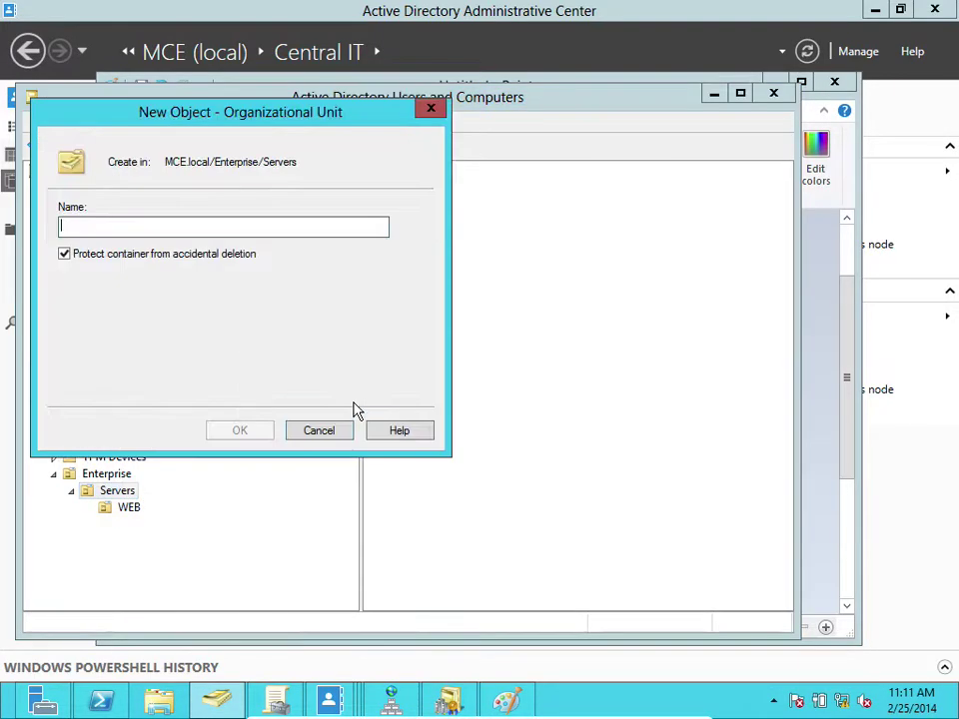
{"action": "type", "text": "SQL"}
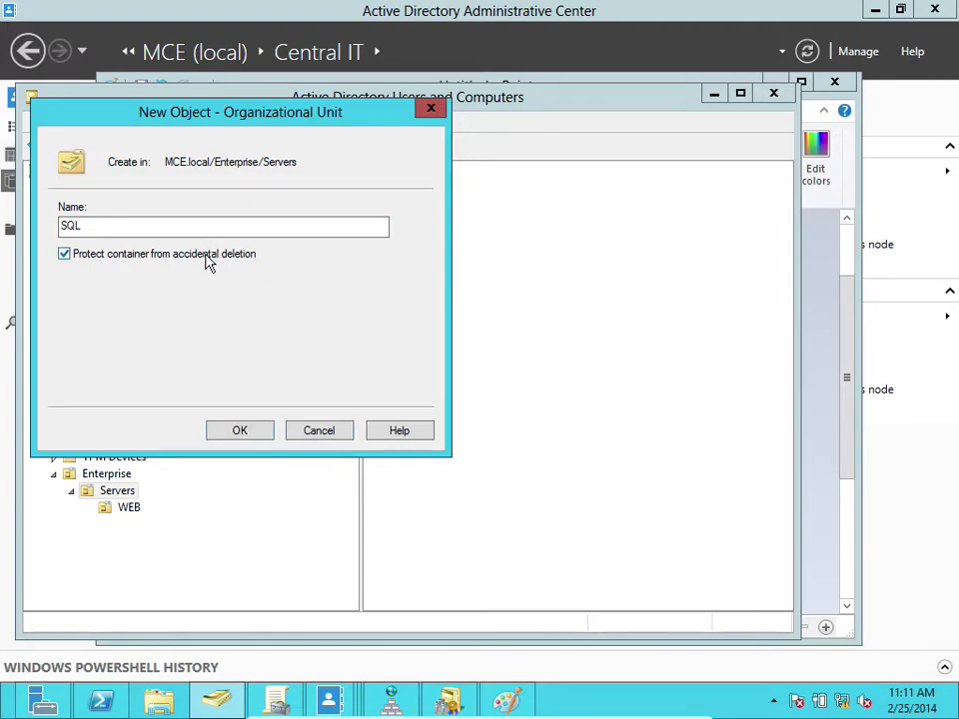
{"action": "left_click", "coordinate": [205, 255]}
{"action": "left_click", "coordinate": [241, 427]}
{"action": "left_click", "coordinate": [128, 520]}
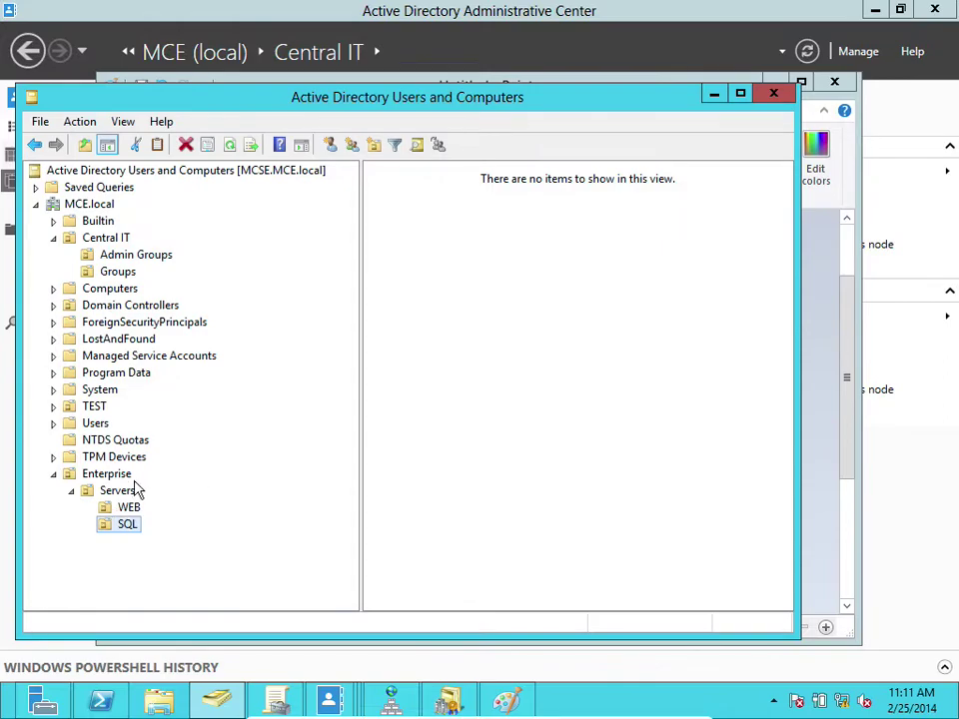
- Create an organizational unit named "APPS" inside Servers with accidental-deletion protection turned off, and compare the structure with the Paint diagram
{"action": "left_click", "coordinate": [124, 494]}
{"action": "right_click", "coordinate": [127, 492]}
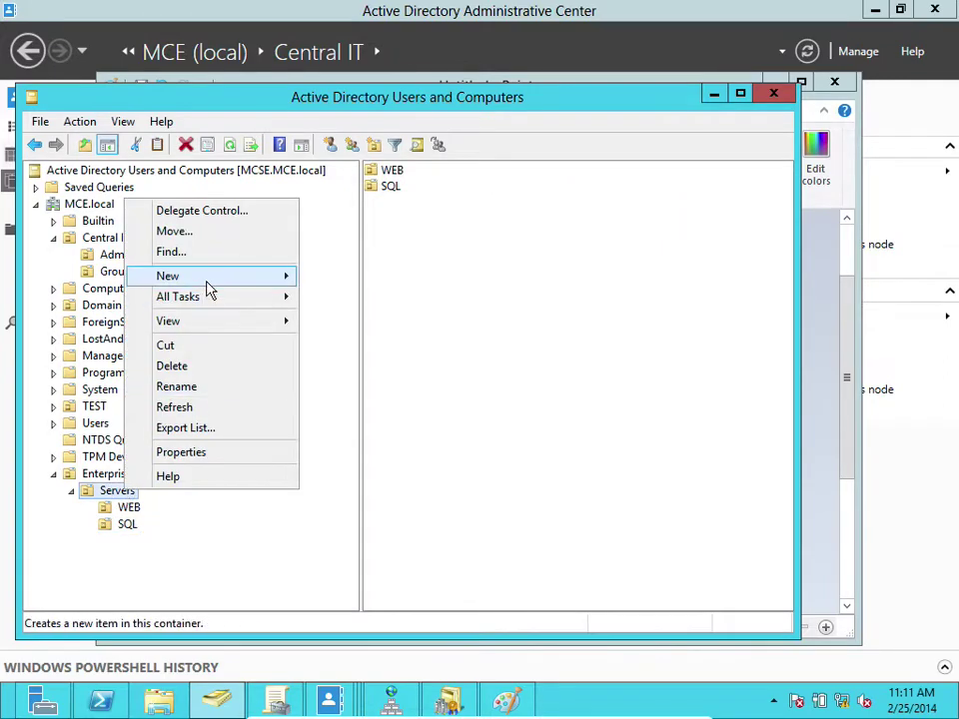
{"action": "mouse_move", "coordinate": [252, 288]}
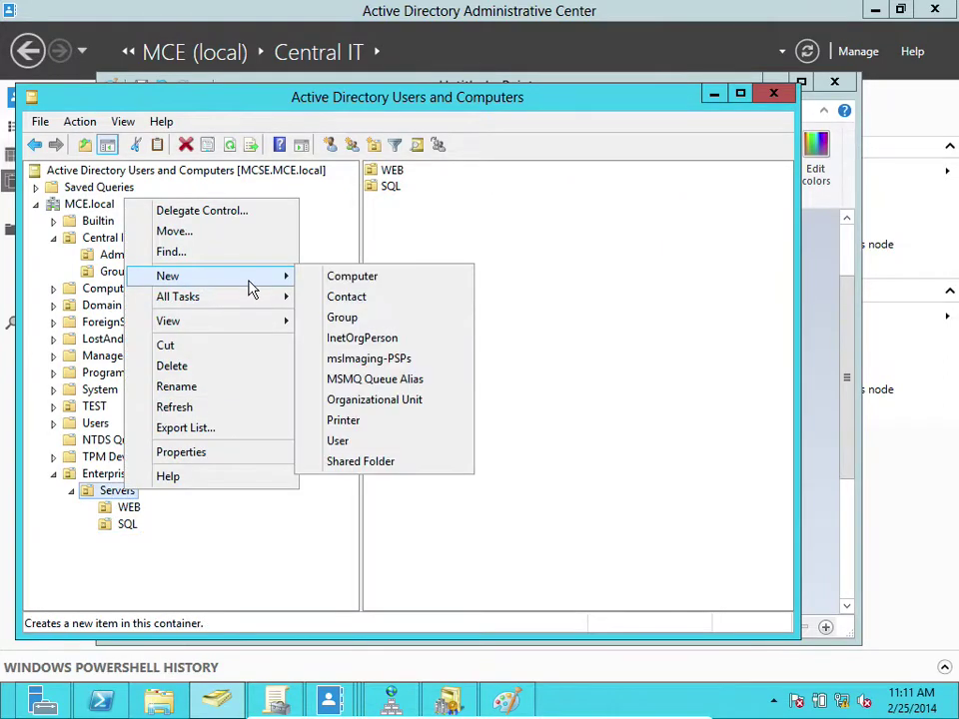
{"action": "left_click", "coordinate": [366, 400]}
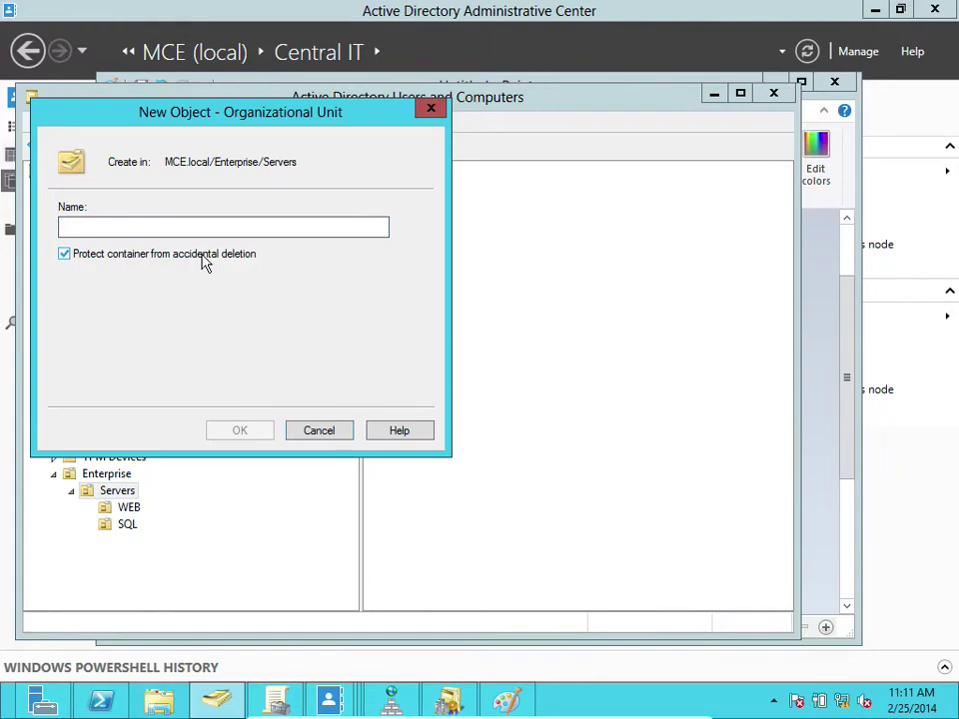
{"action": "type", "text": "APPS"}
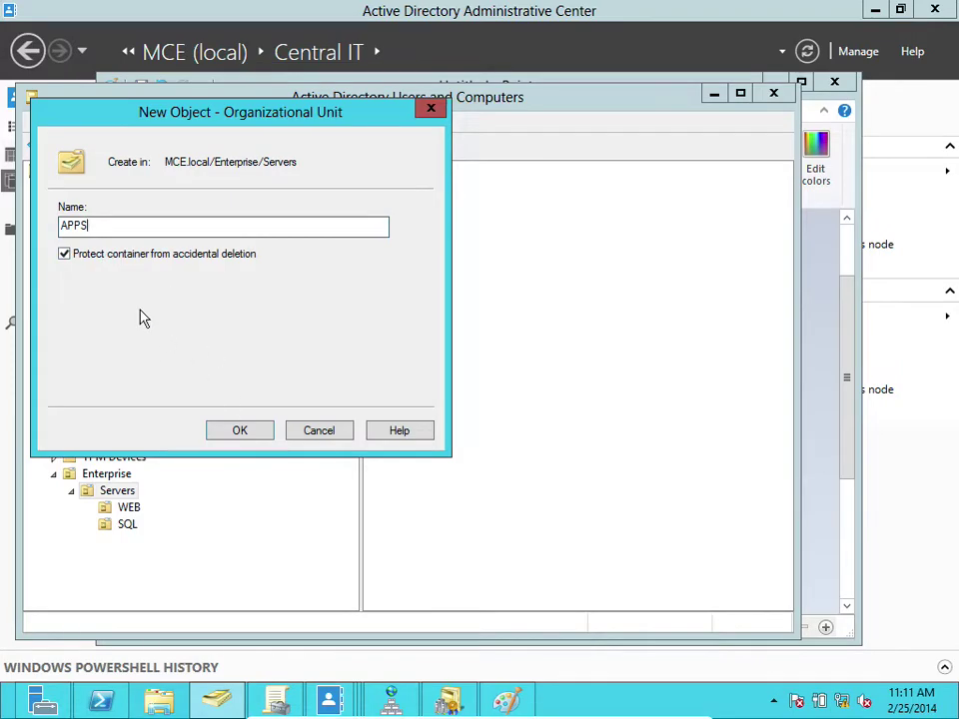
{"action": "left_click", "coordinate": [137, 253]}
{"action": "left_click", "coordinate": [254, 431]}
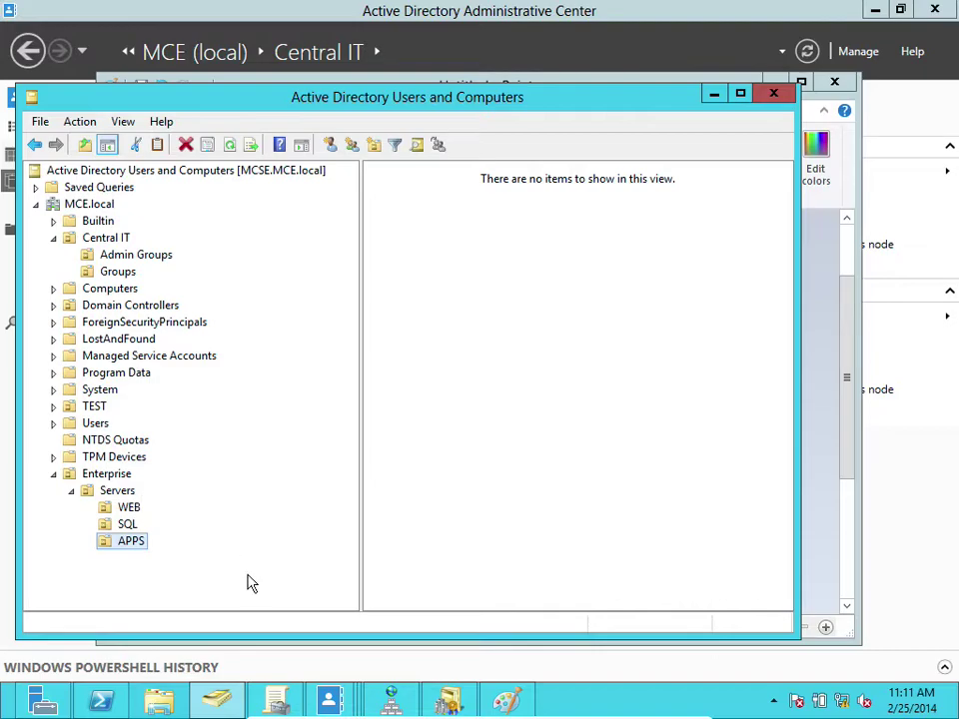
{"action": "left_click", "coordinate": [508, 702]}
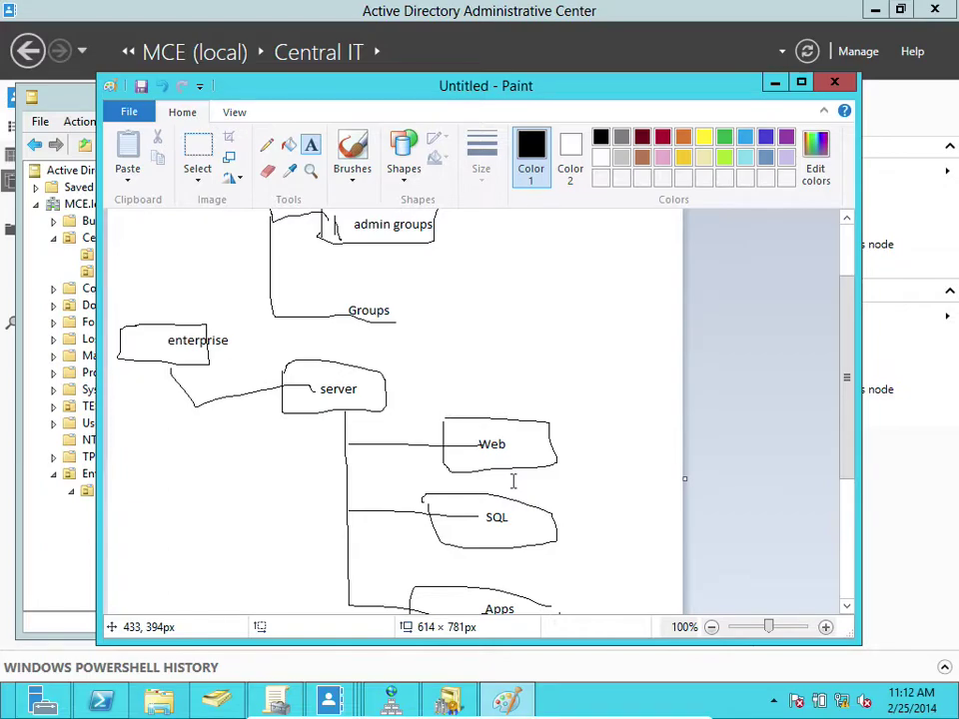
{"action": "left_click", "coordinate": [84, 562]}
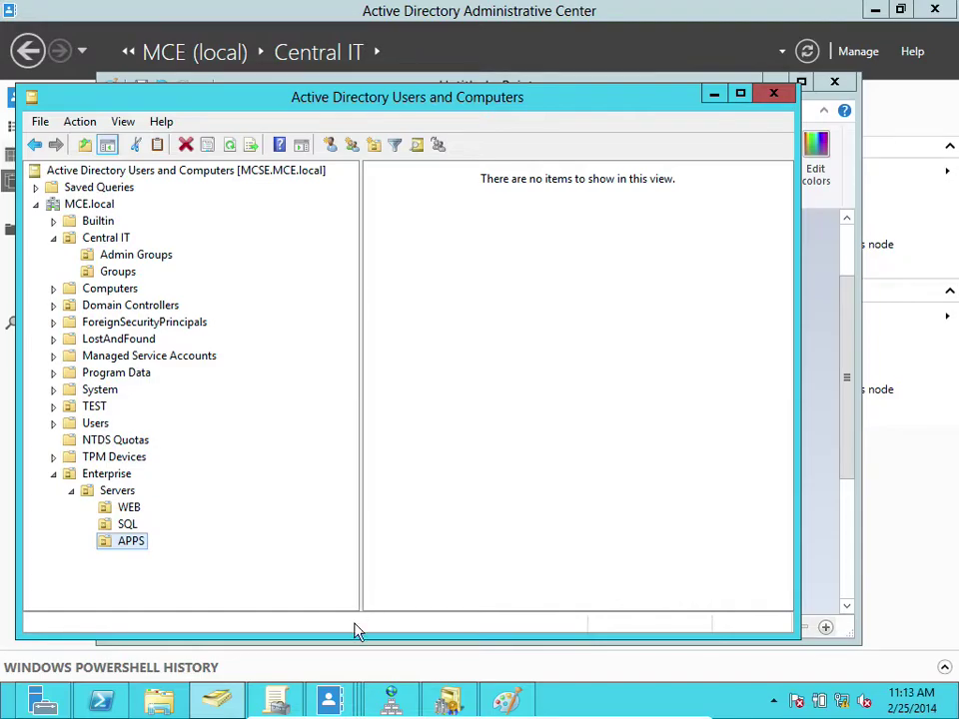
- Switch to Active Directory Administrative Center and open the Groups unit inside Central IT
{"action": "left_click", "coordinate": [329, 699]}
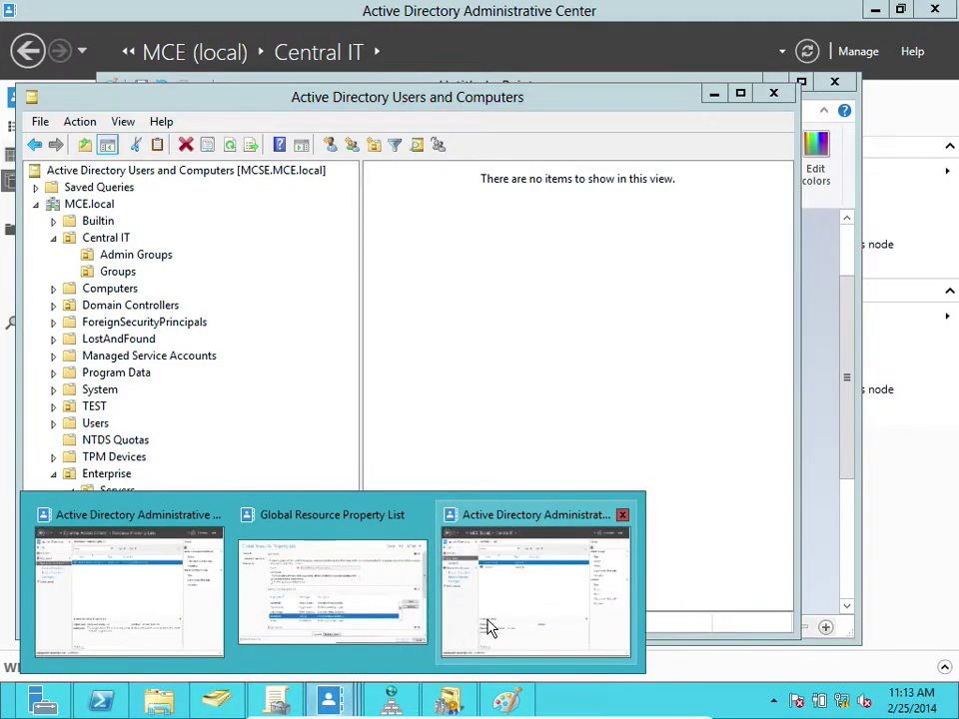
{"action": "left_click", "coordinate": [488, 627]}
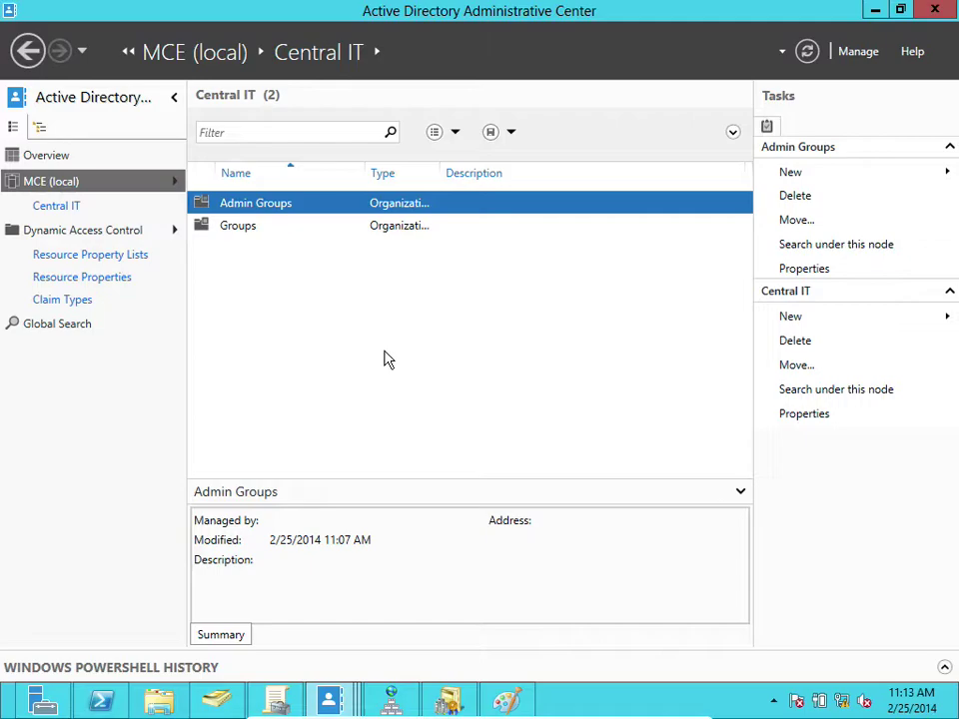
{"action": "left_click", "coordinate": [68, 210]}
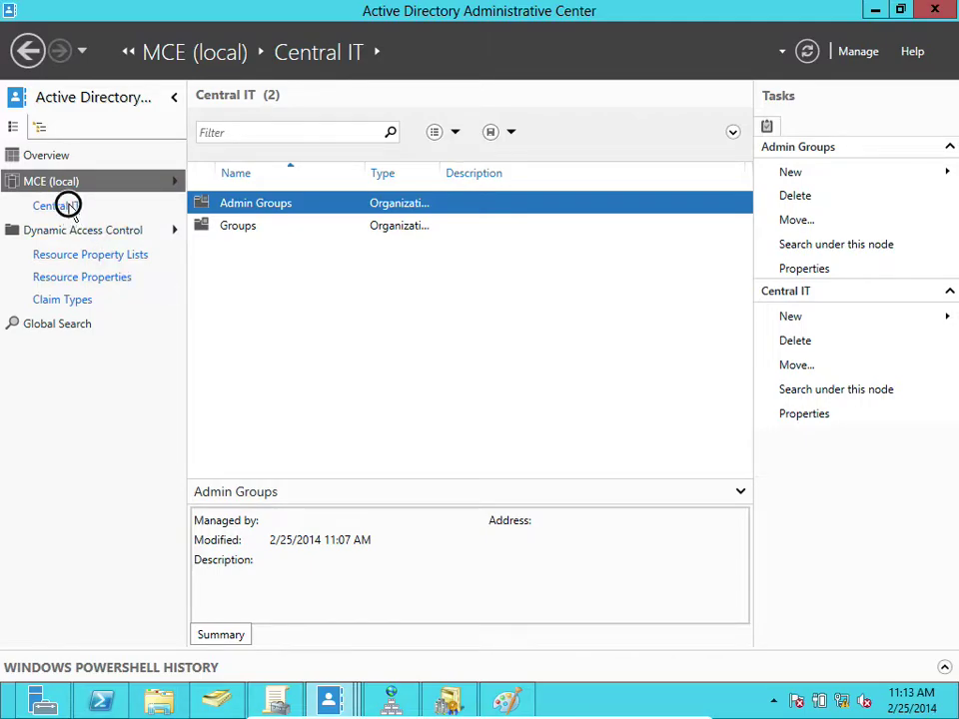
{"action": "left_click", "coordinate": [241, 229]}
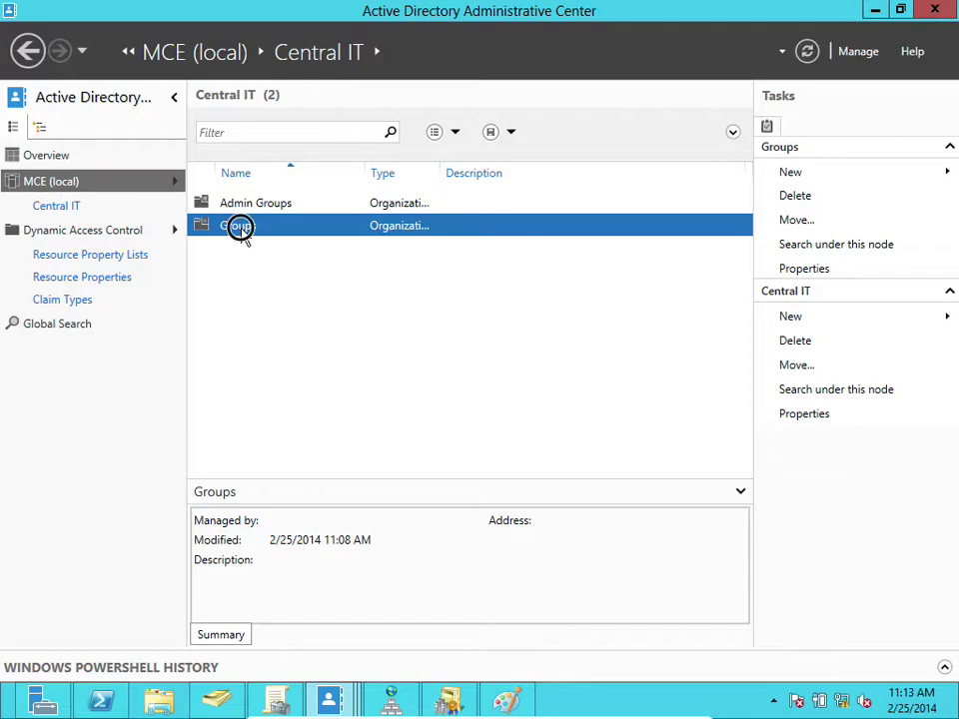
{"action": "double_click", "coordinate": [241, 229]}
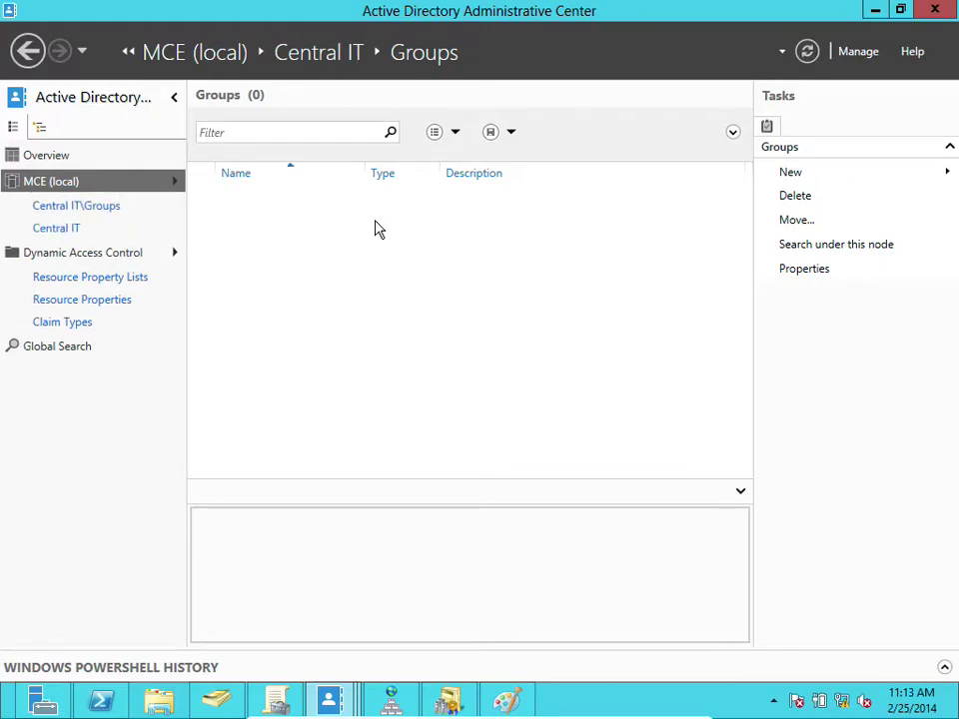
- Create a global security group named "Windhoek-UserGroupprovisioning" in Central IT's Groups unit
{"action": "left_click", "coordinate": [890, 182]}
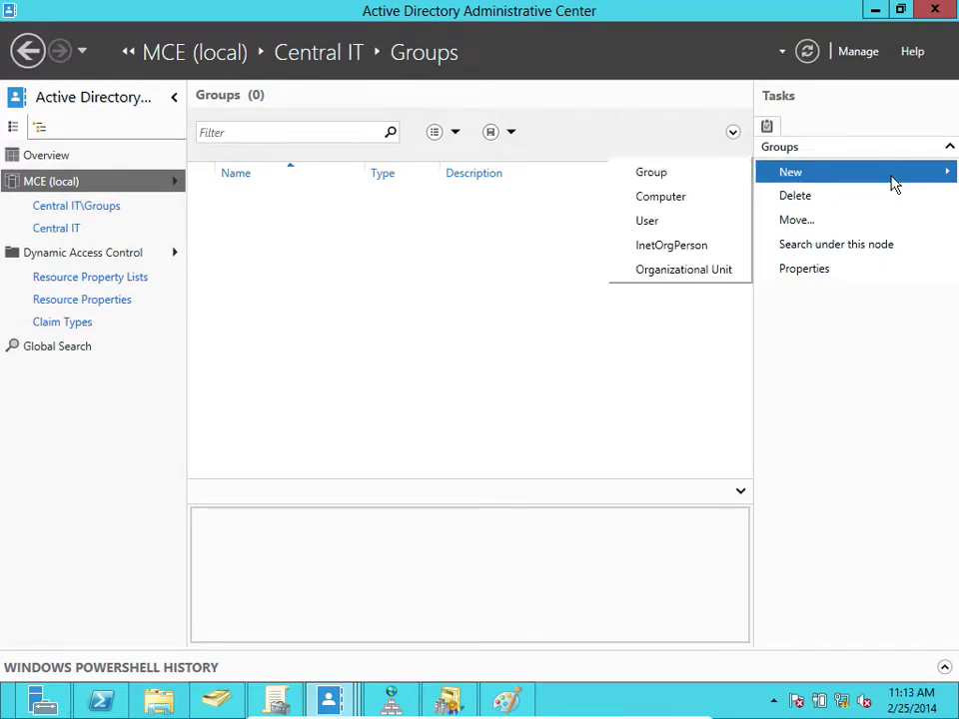
{"action": "left_click", "coordinate": [663, 178]}
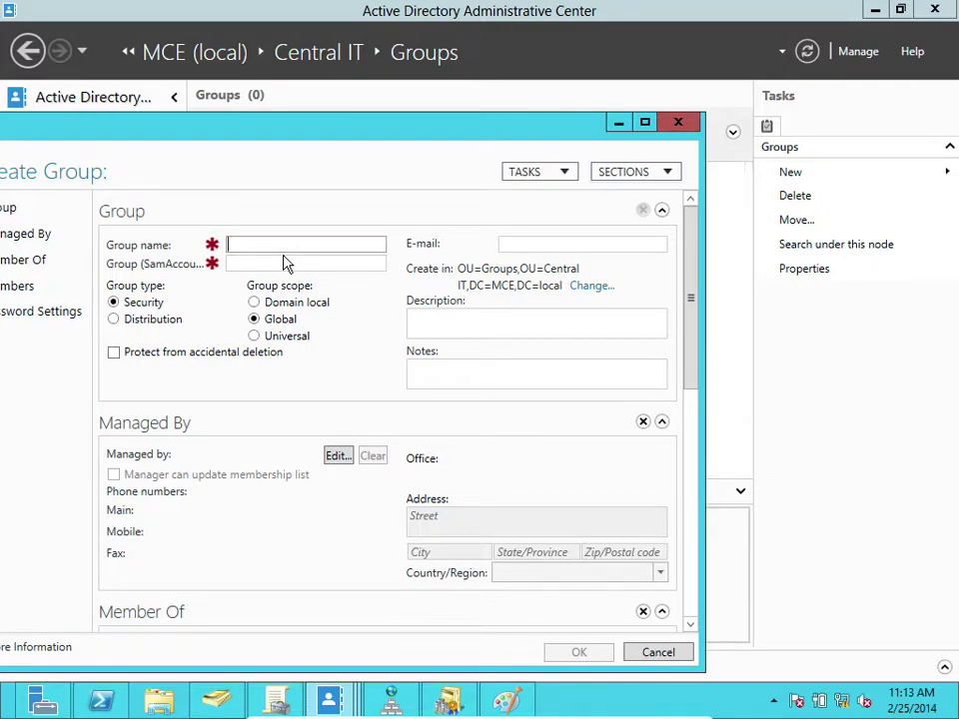
{"action": "type", "text": "Win"}
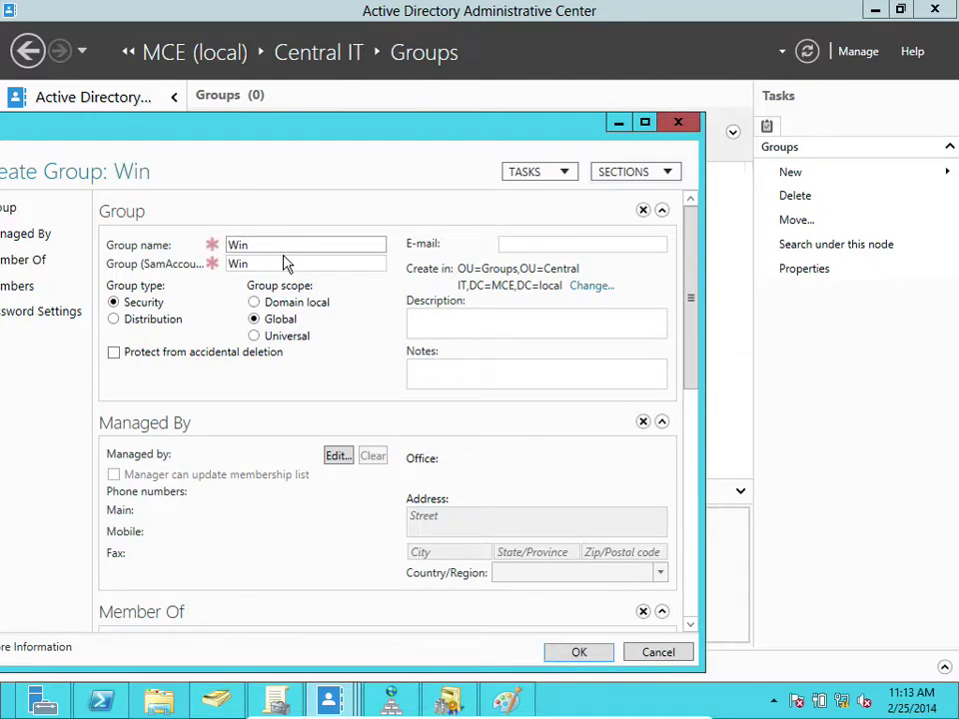
{"action": "type", "text": "dhoek"}
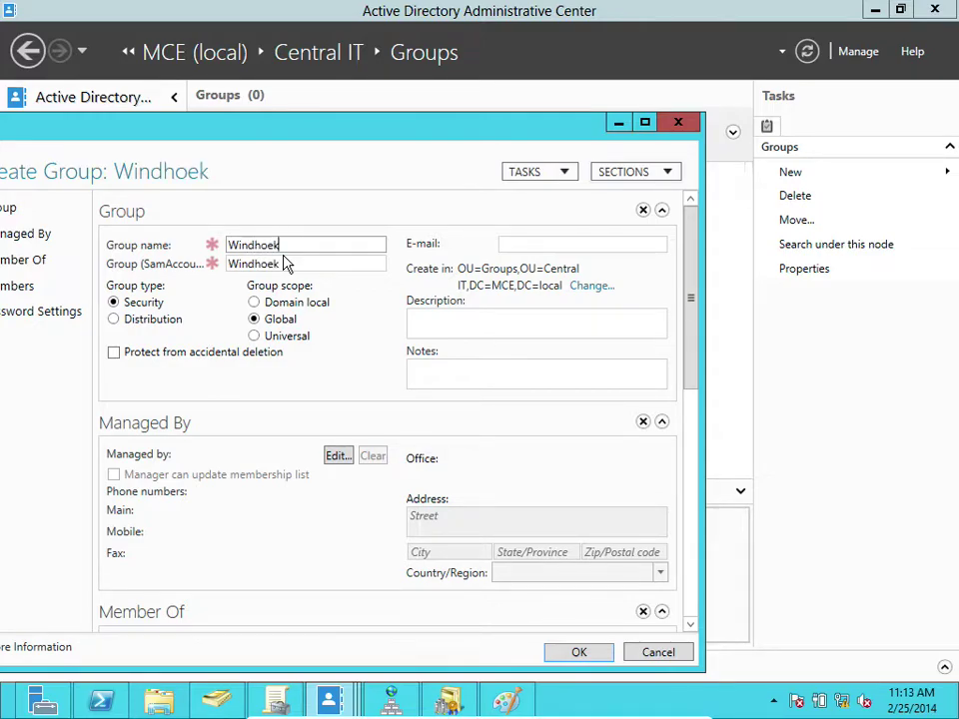
{"action": "type", "text": "-UserGroup"}
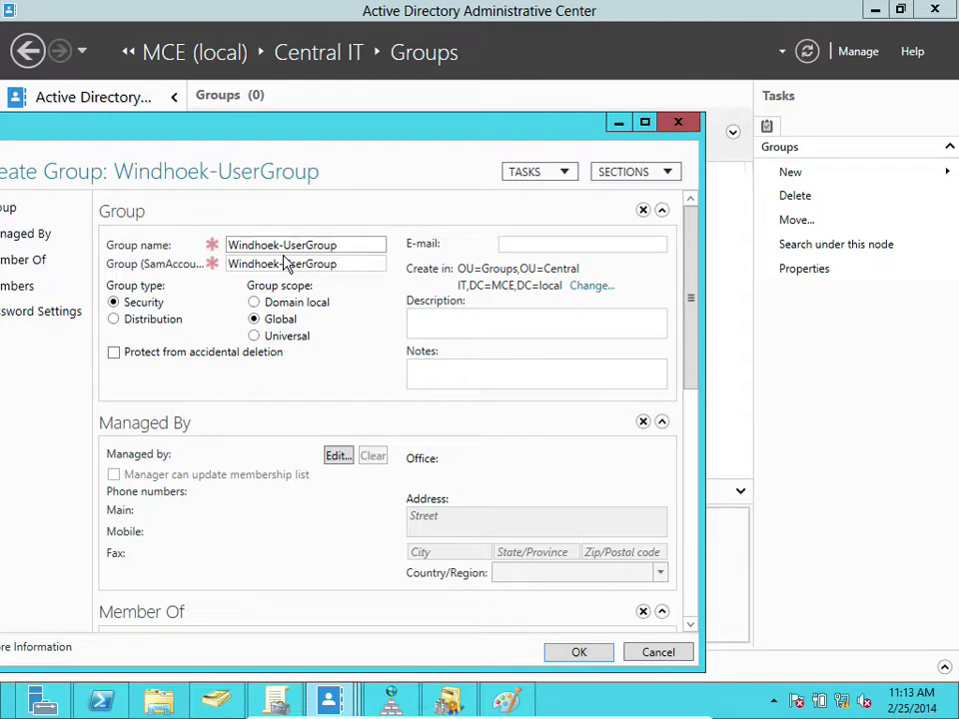
{"action": "type", "text": "prov"}
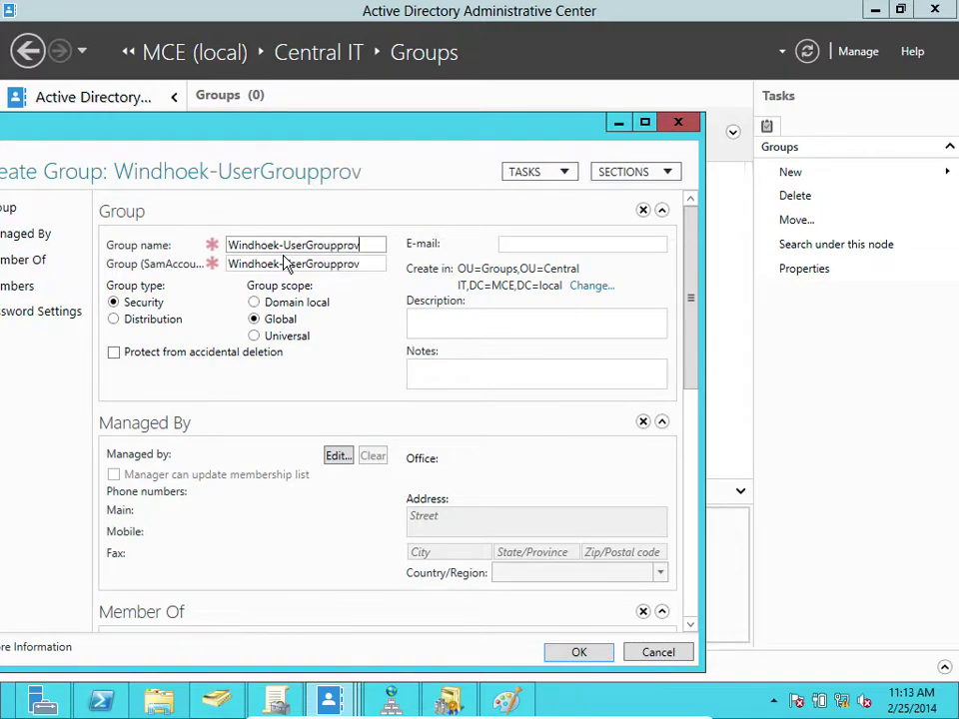
{"action": "type", "text": "ision"}
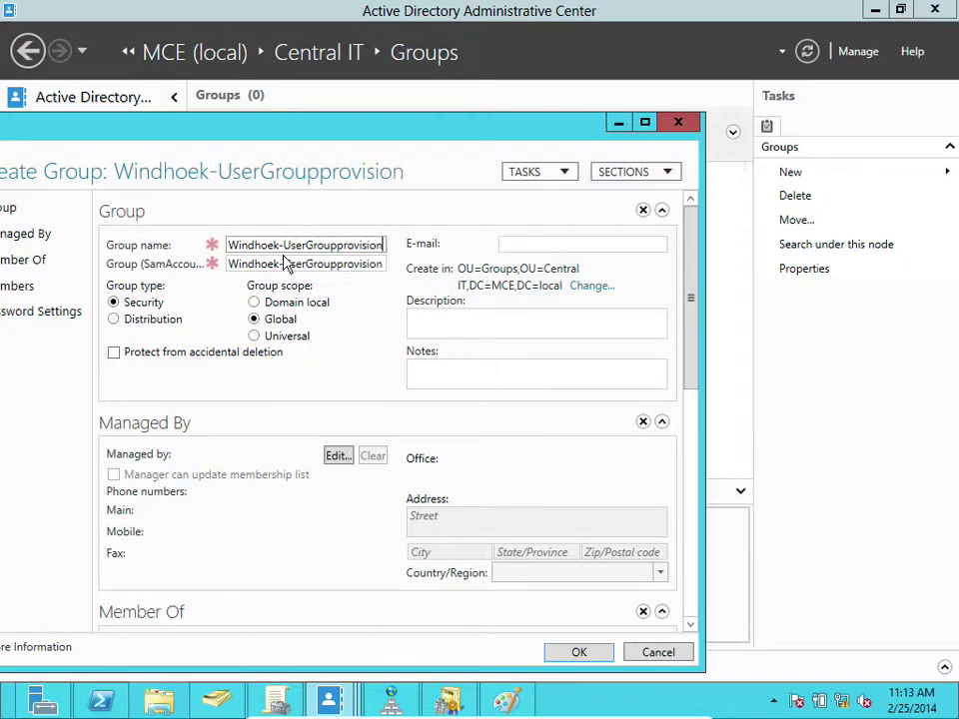
{"action": "type", "text": "ing"}
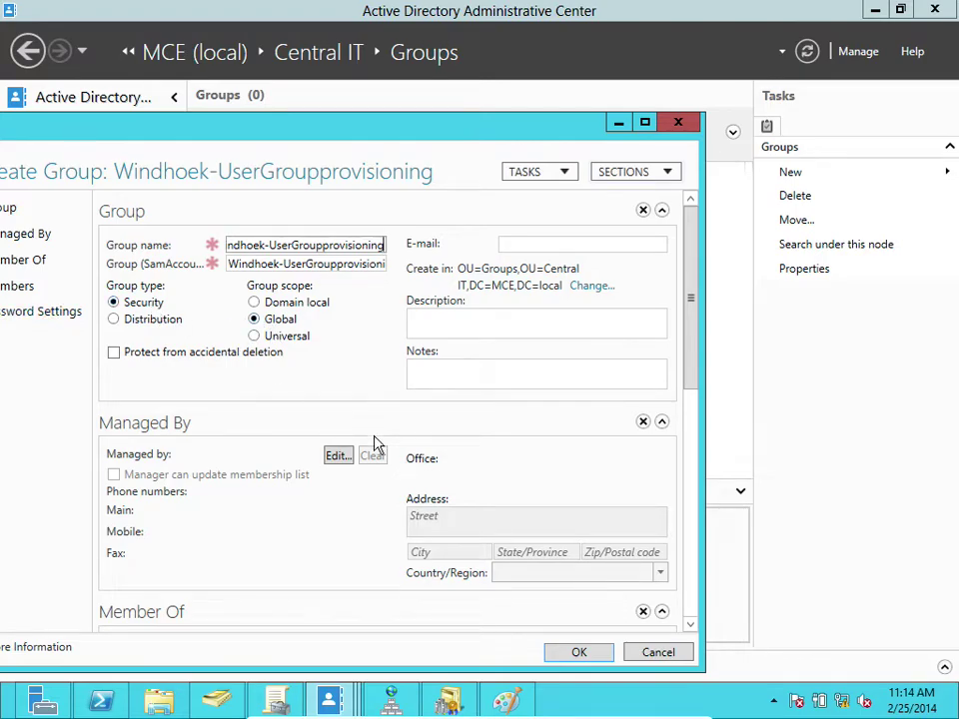
{"action": "left_click_drag", "start_coordinate": [689, 370], "coordinate": [728, 535]}
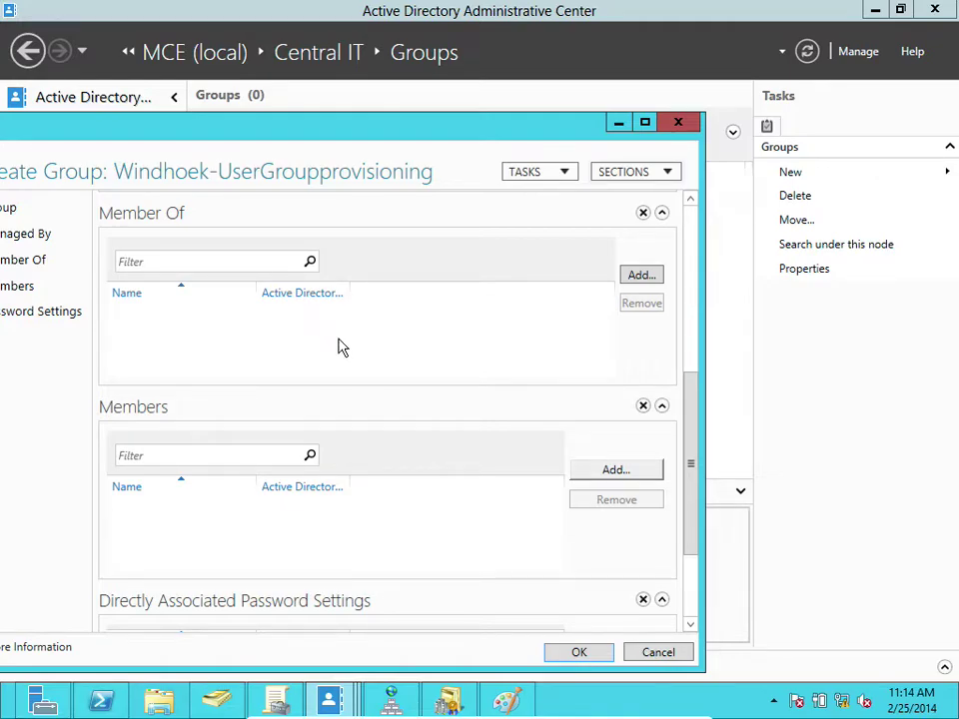
{"action": "left_click", "coordinate": [600, 652]}
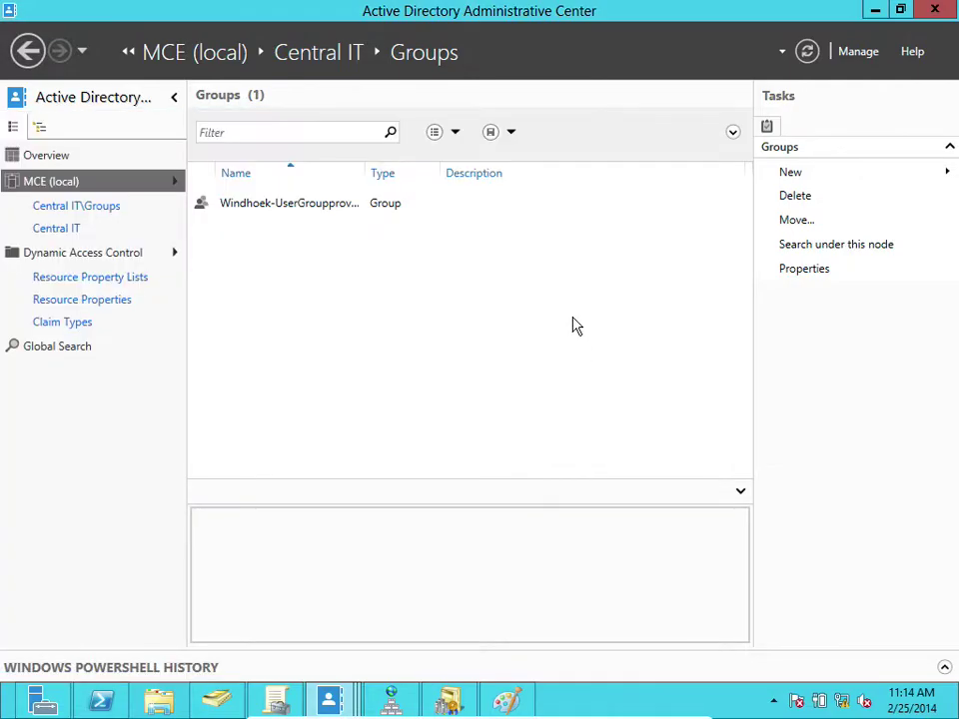
- Create a global security group named "Enterprise-ServerOps" in Central IT's Groups unit
{"action": "left_click", "coordinate": [801, 173]}
{"action": "left_click", "coordinate": [685, 174]}
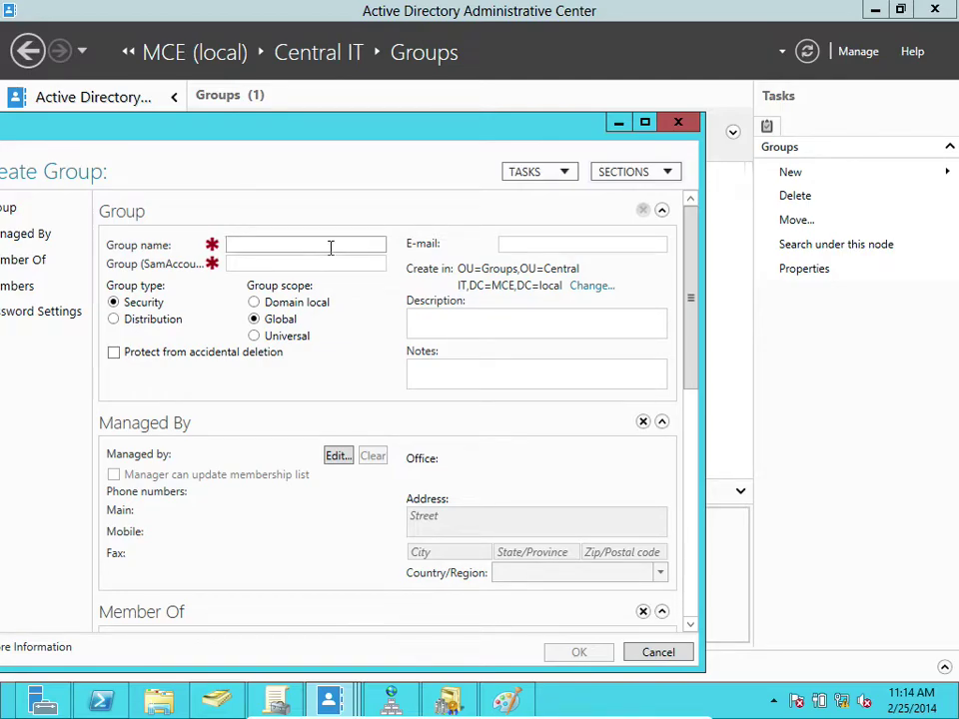
{"action": "type", "text": "En"}
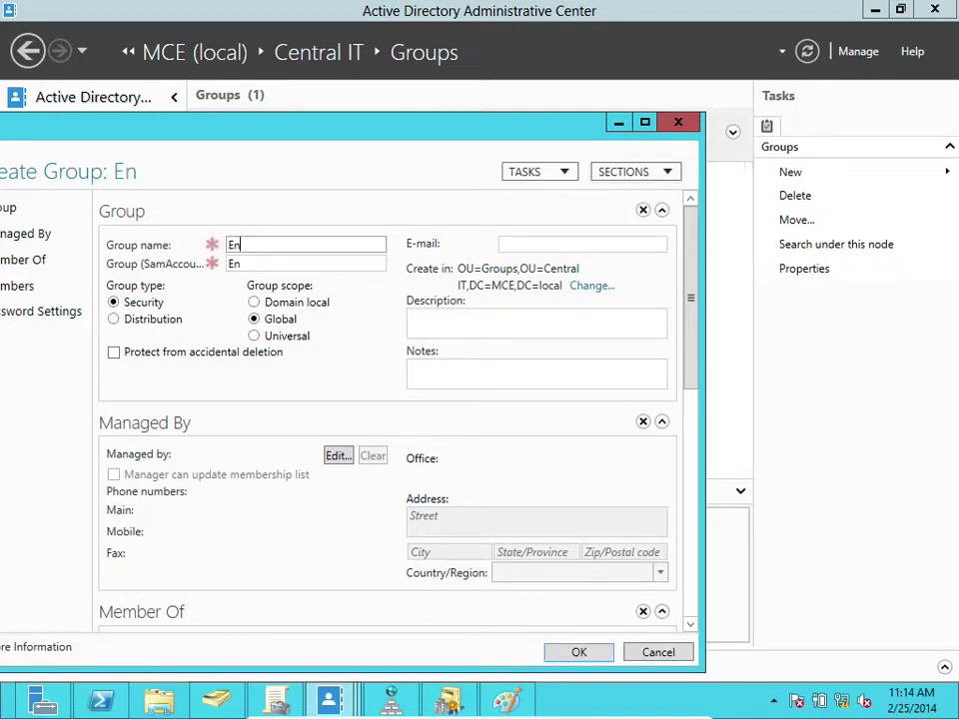
{"action": "type", "text": "terprise-S"}
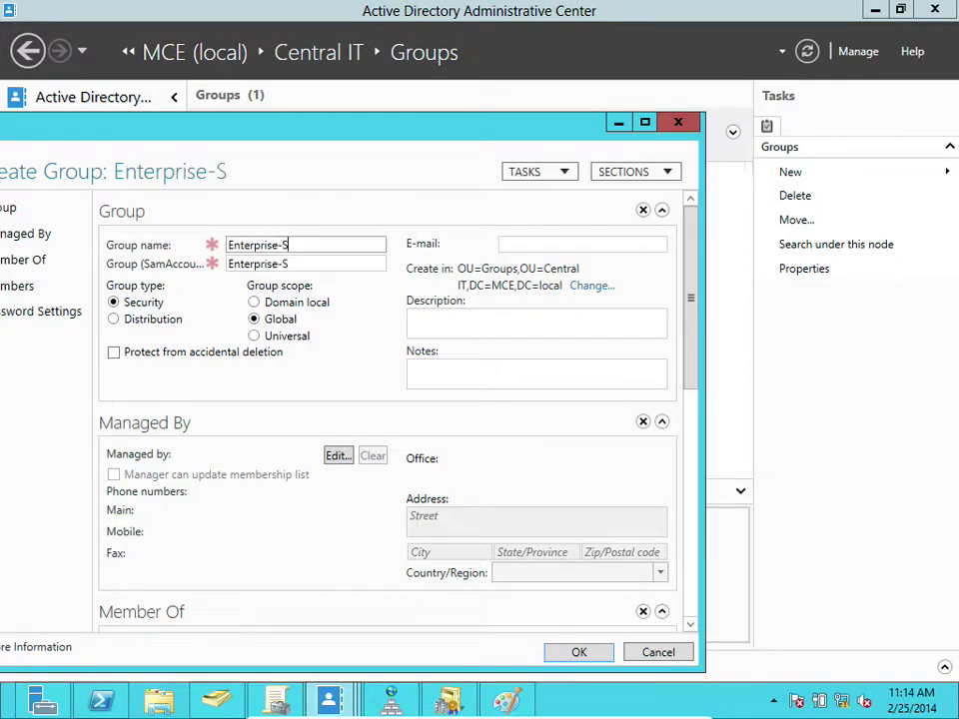
{"action": "type", "text": "erver"}
{"action": "type", "text": "Ops"}
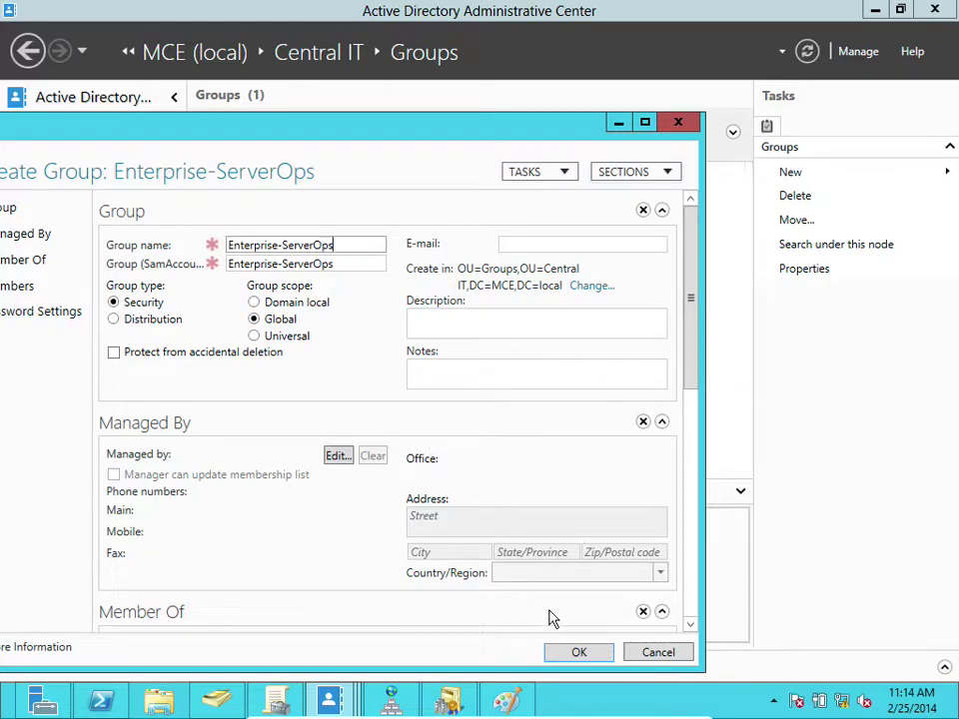
{"action": "left_click", "coordinate": [574, 654]}
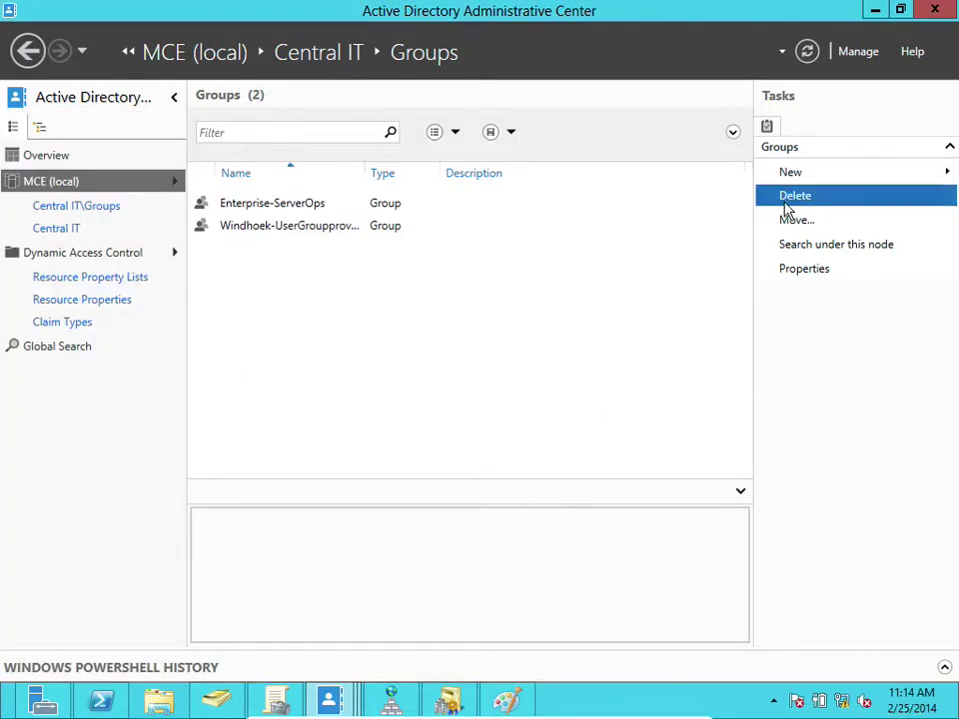
- Create a global security group named "Marketing-Admins" in Central IT's Groups unit
{"action": "left_click", "coordinate": [798, 176]}
{"action": "left_click", "coordinate": [685, 177]}
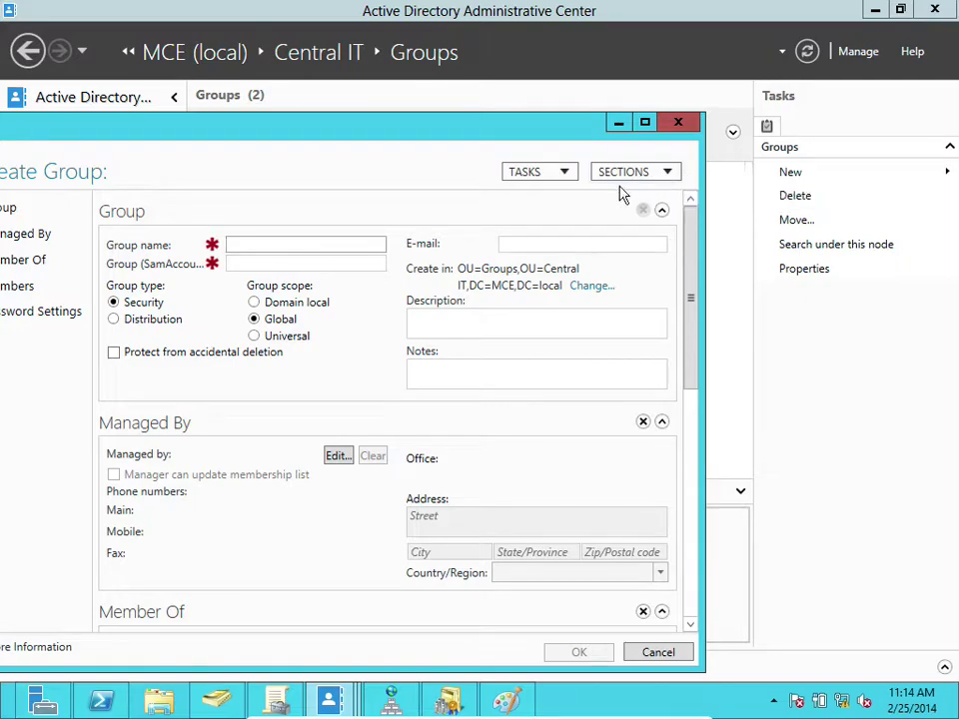
{"action": "type", "text": "M"}
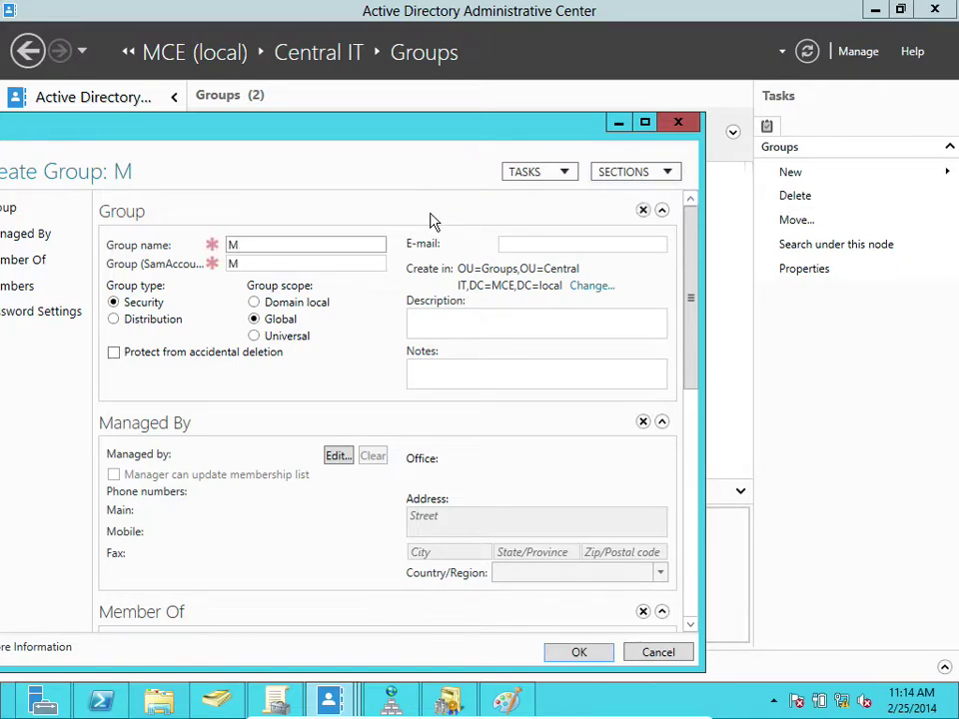
{"action": "type", "text": "arket"}
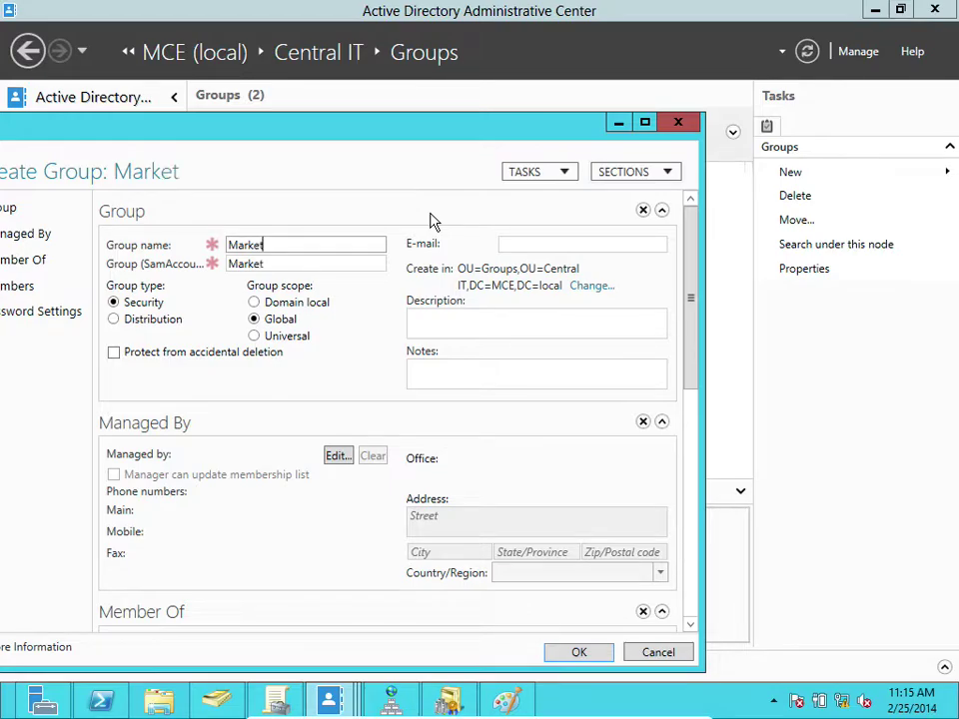
{"action": "type", "text": "ing-Amin"}
{"action": "key", "text": "BackSpace"}
{"action": "key", "text": "BackSpace"}
{"action": "key", "text": "BackSpace"}
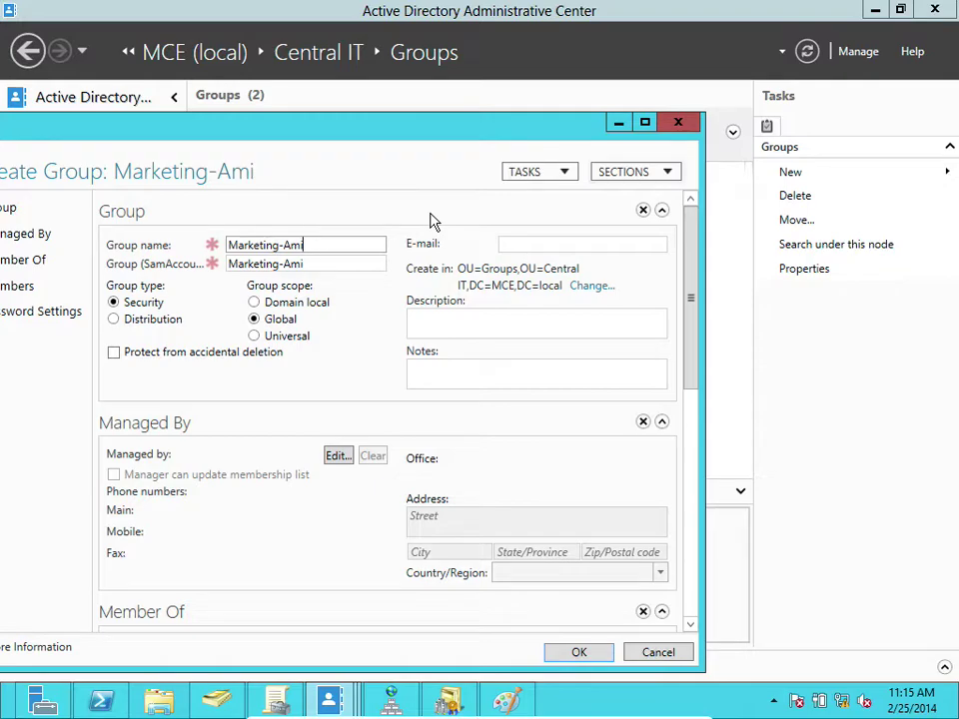
{"action": "type", "text": "dmins"}
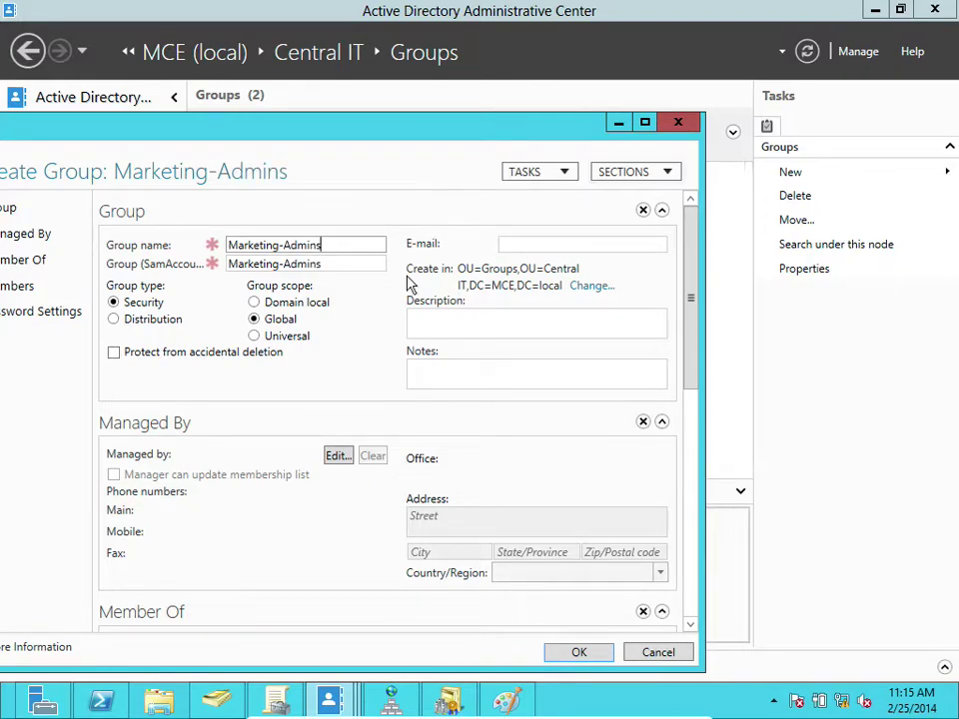
{"action": "left_click", "coordinate": [561, 650]}
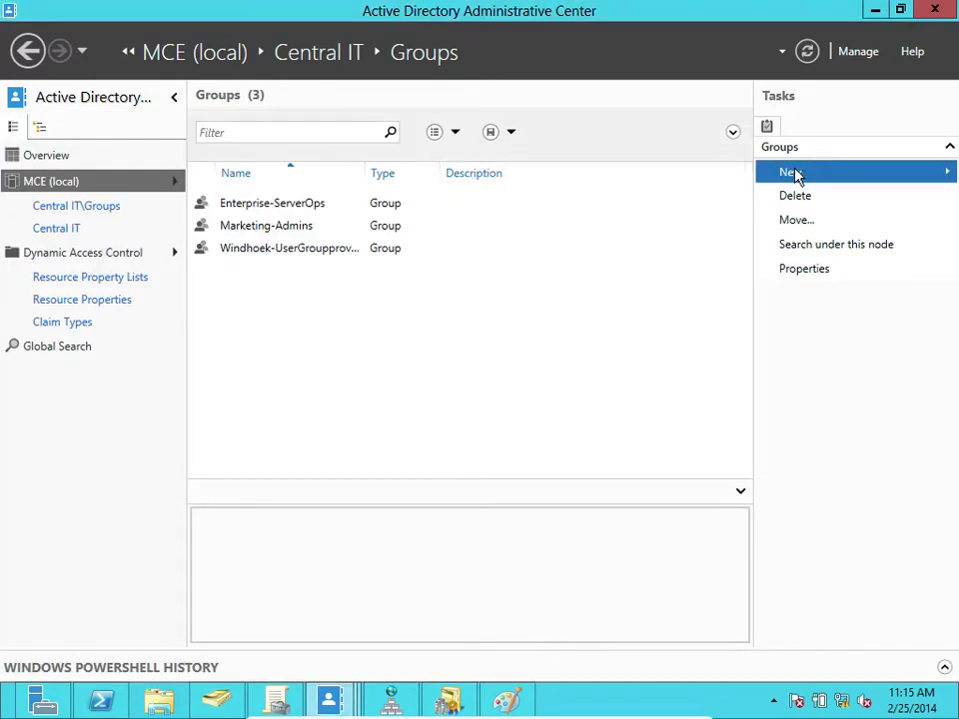
- Create a global security group named "Windhoek-Admins" in Central IT's Groups unit
{"action": "left_click", "coordinate": [794, 174]}
{"action": "left_click", "coordinate": [666, 181]}
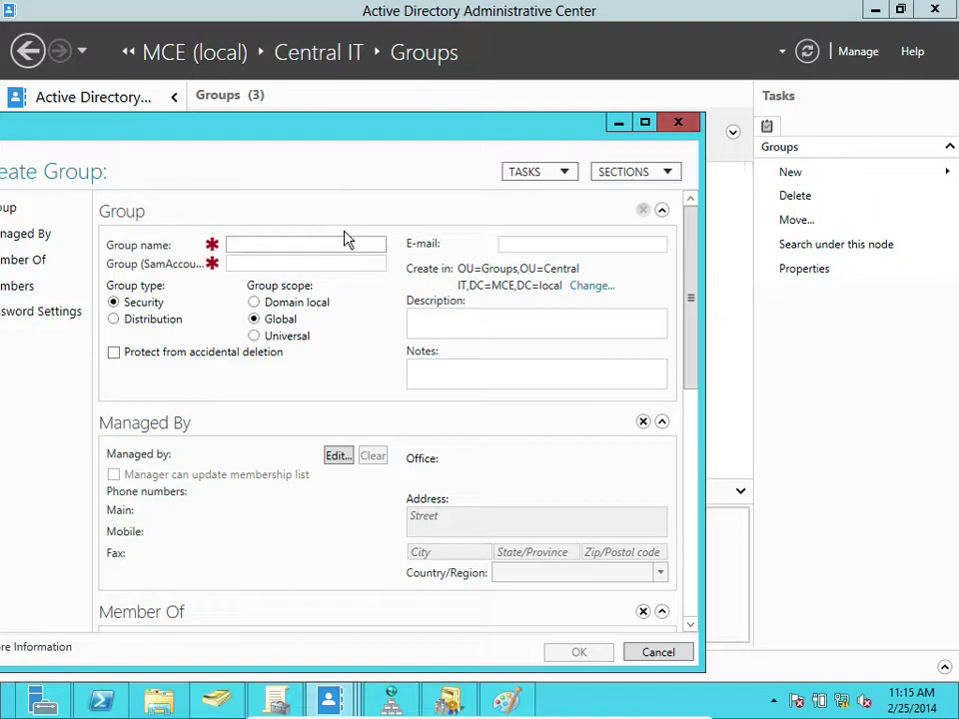
{"action": "type", "text": "Windhoek"}
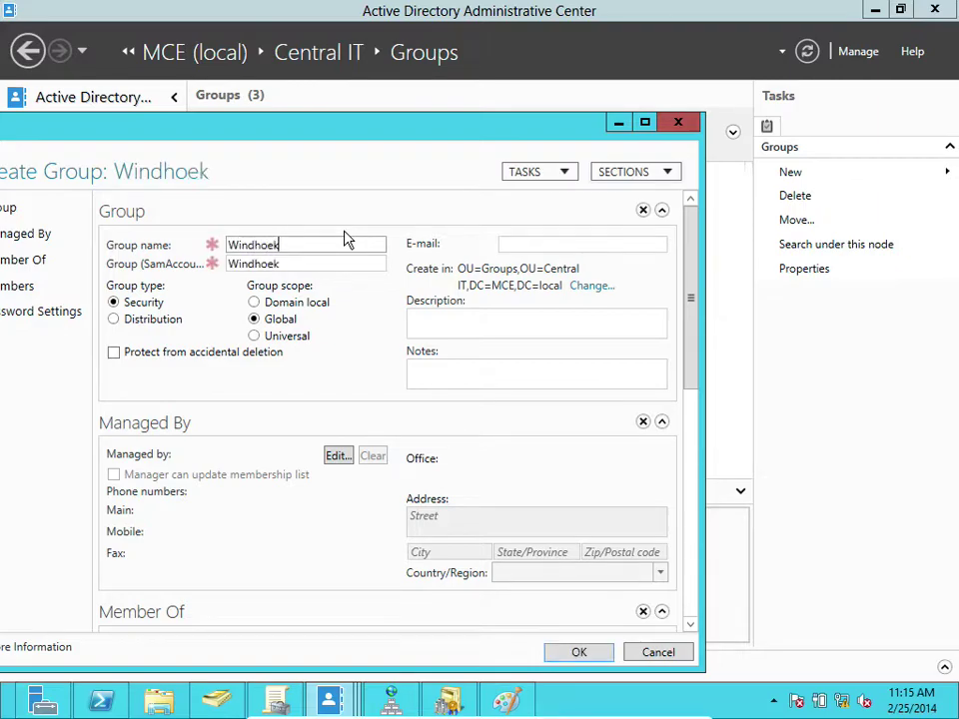
{"action": "type", "text": "-Admins"}
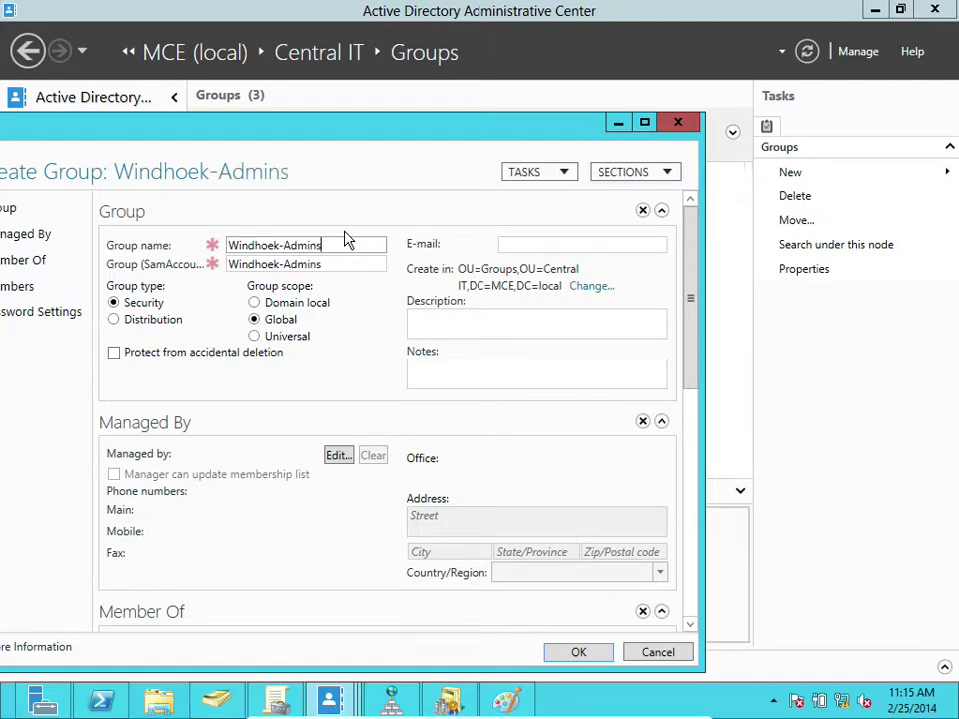
{"action": "left_click", "coordinate": [588, 650]}
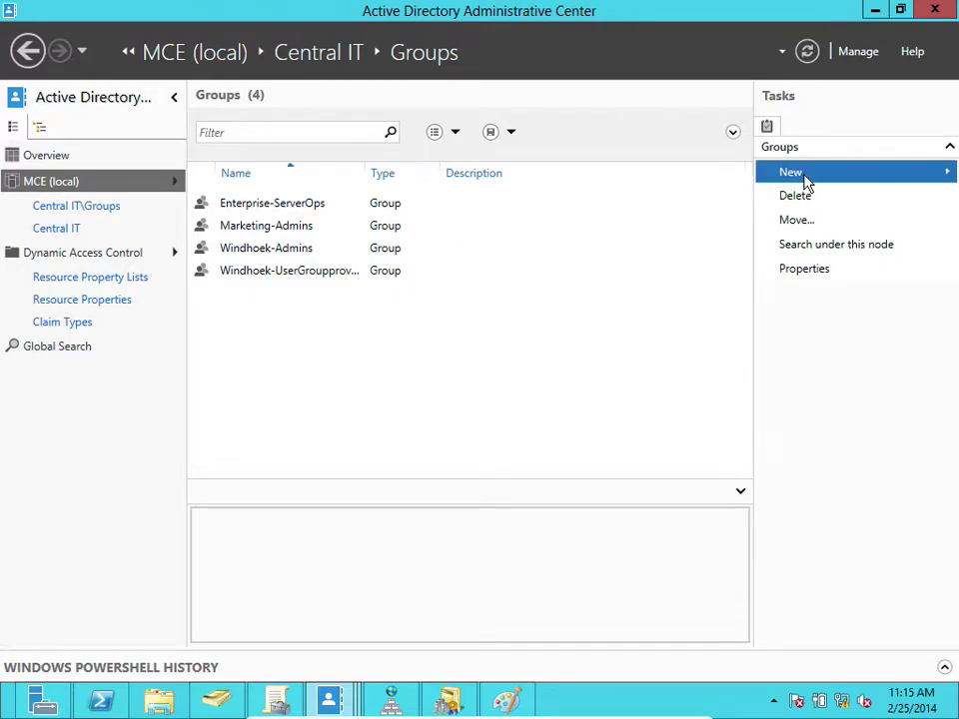
- Create a security group named "acl_mce-users_ccdc" with domain local scope in Central IT's Groups unit
{"action": "mouse_move", "coordinate": [805, 182]}
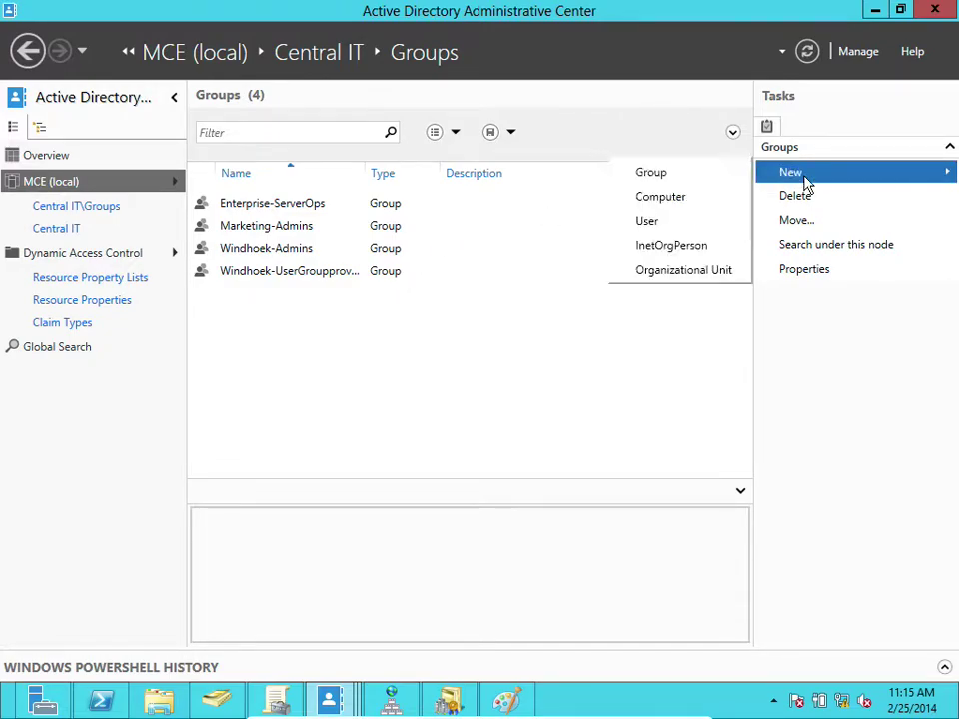
{"action": "left_click", "coordinate": [723, 182]}
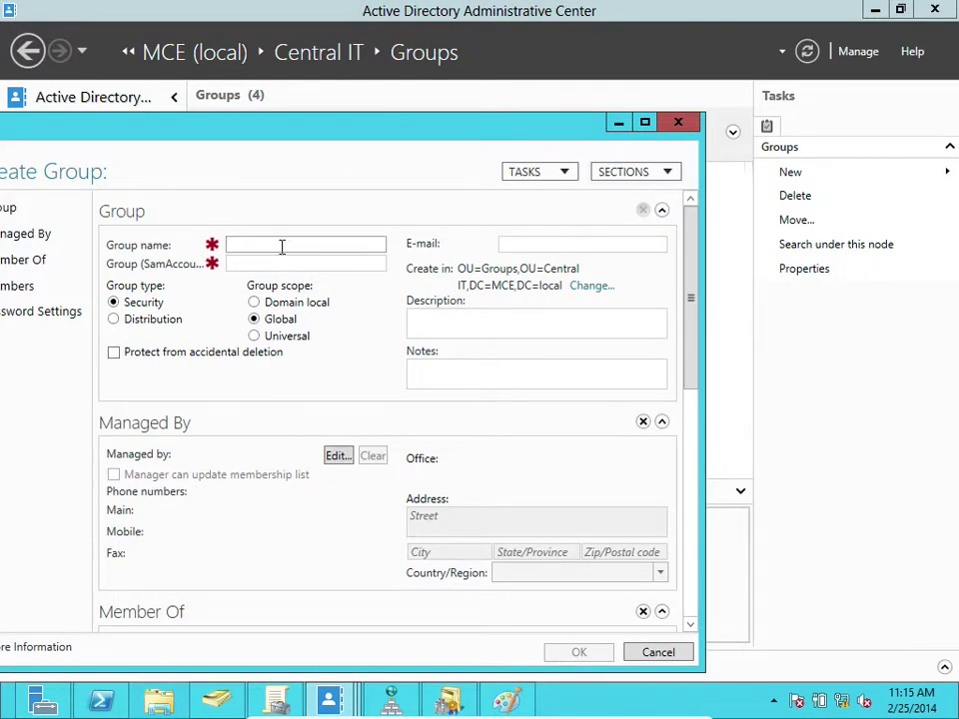
{"action": "type", "text": "a"}
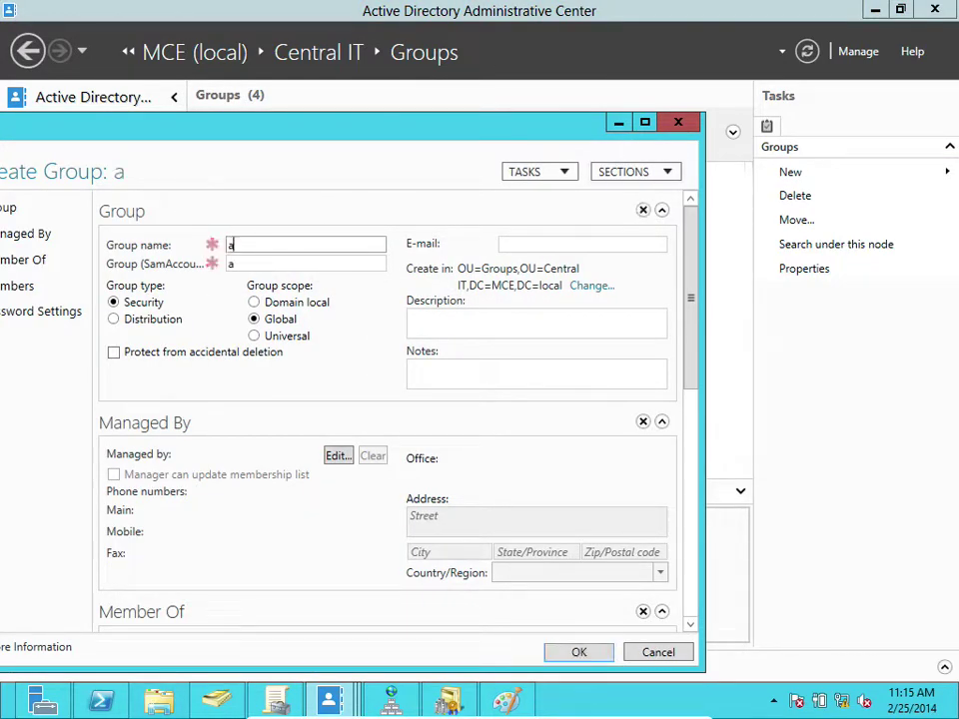
{"action": "type", "text": "cl_mce"}
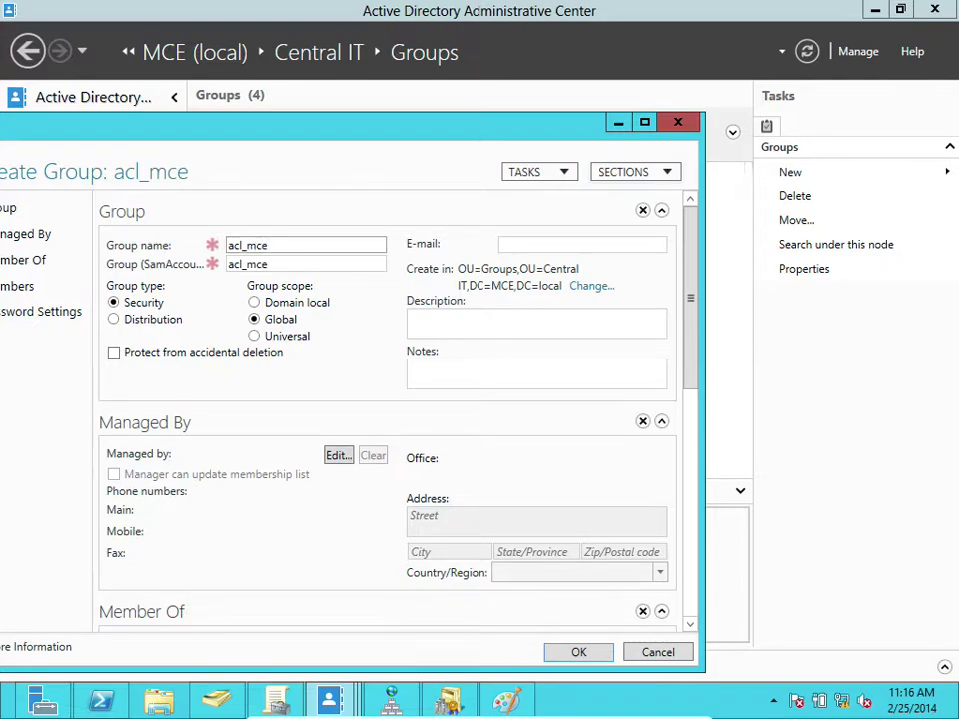
{"action": "type", "text": "-users"}
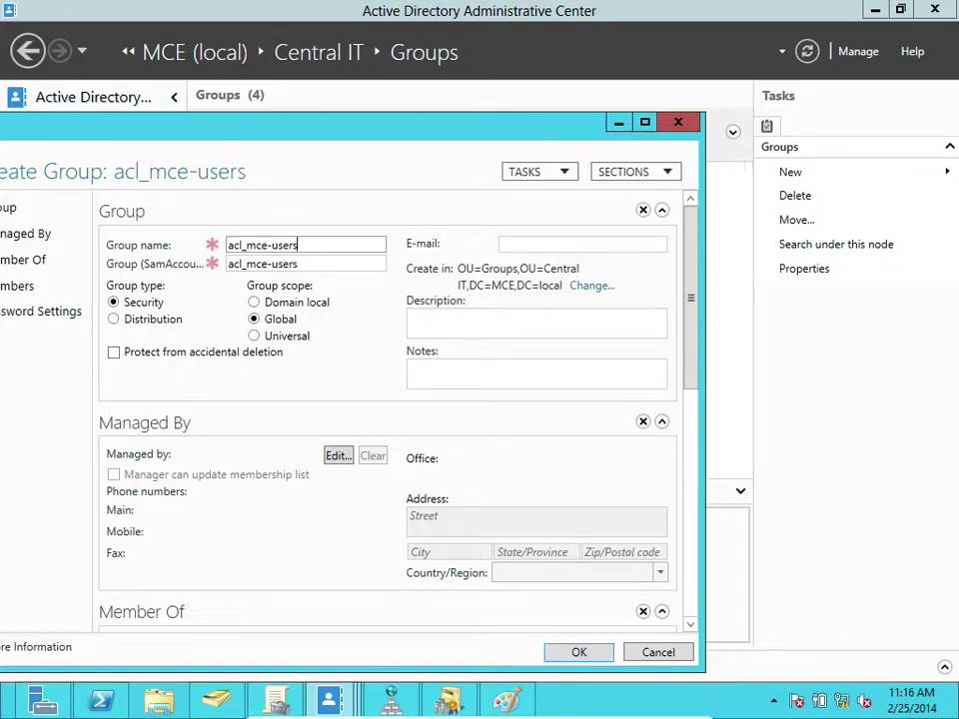
{"action": "type", "text": "_ccdc"}
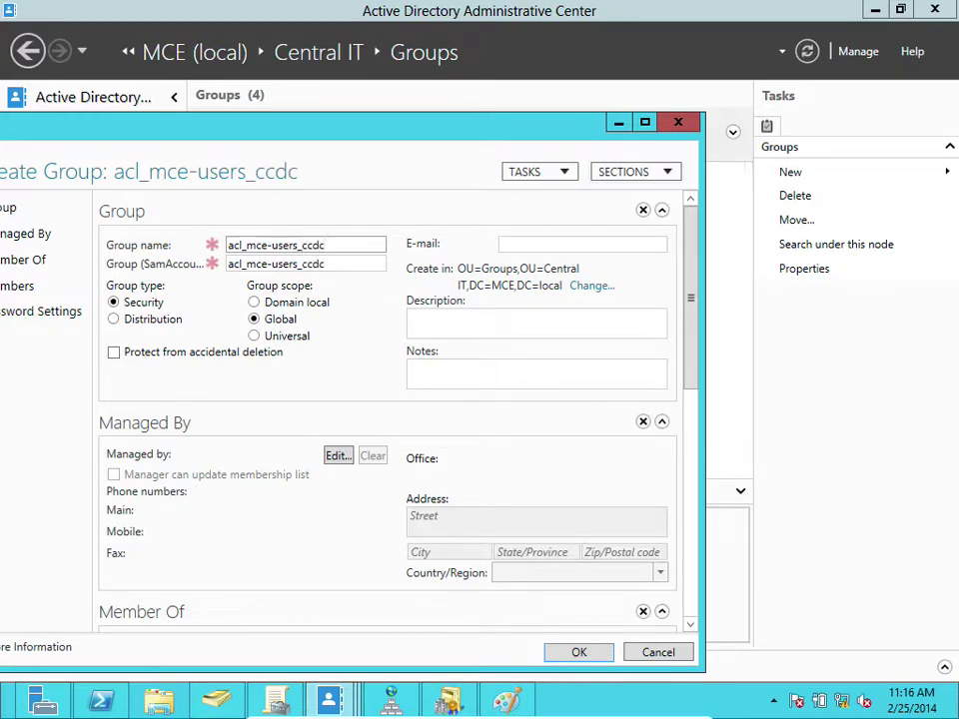
{"action": "left_click", "coordinate": [254, 302]}
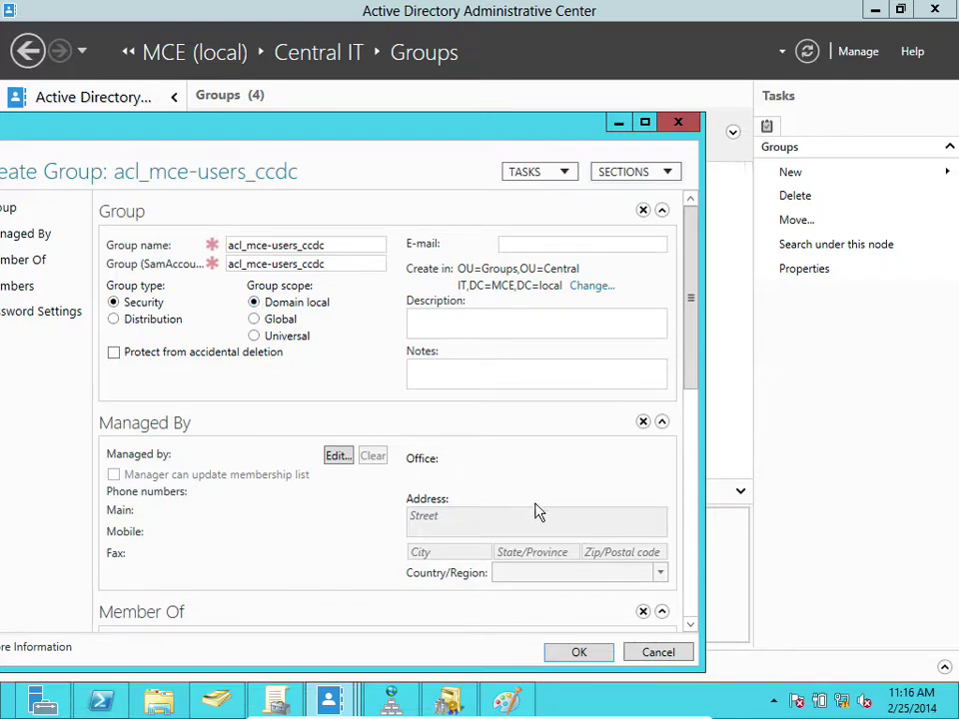
{"action": "left_click", "coordinate": [569, 654]}
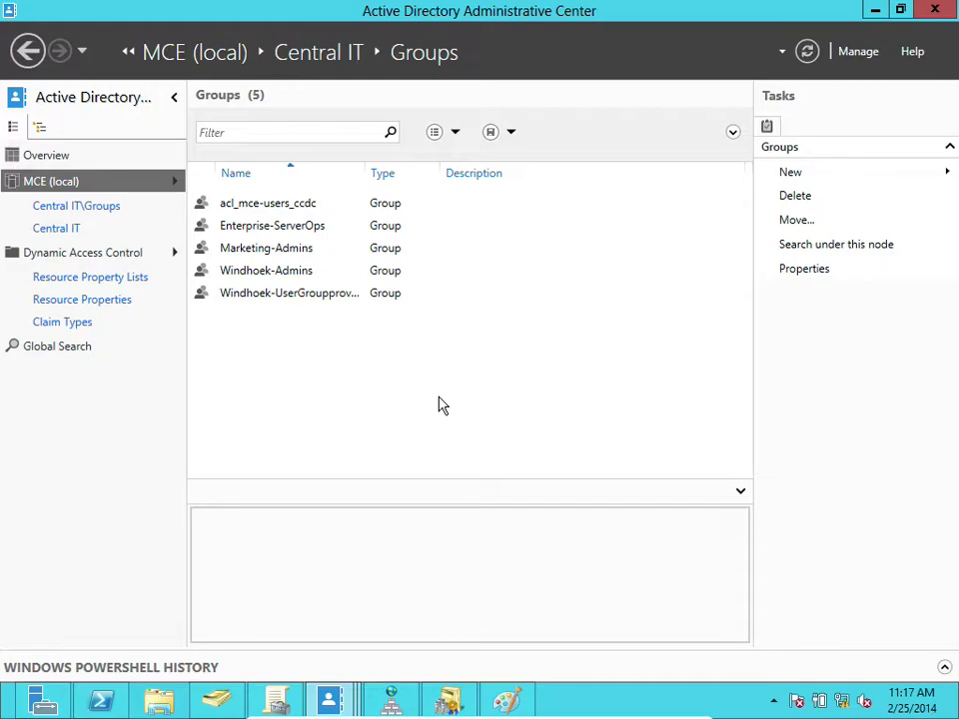
- Open the properties of the Users container in the MCE (local) domain and enlarge the properties window
{"action": "left_click", "coordinate": [58, 180]}
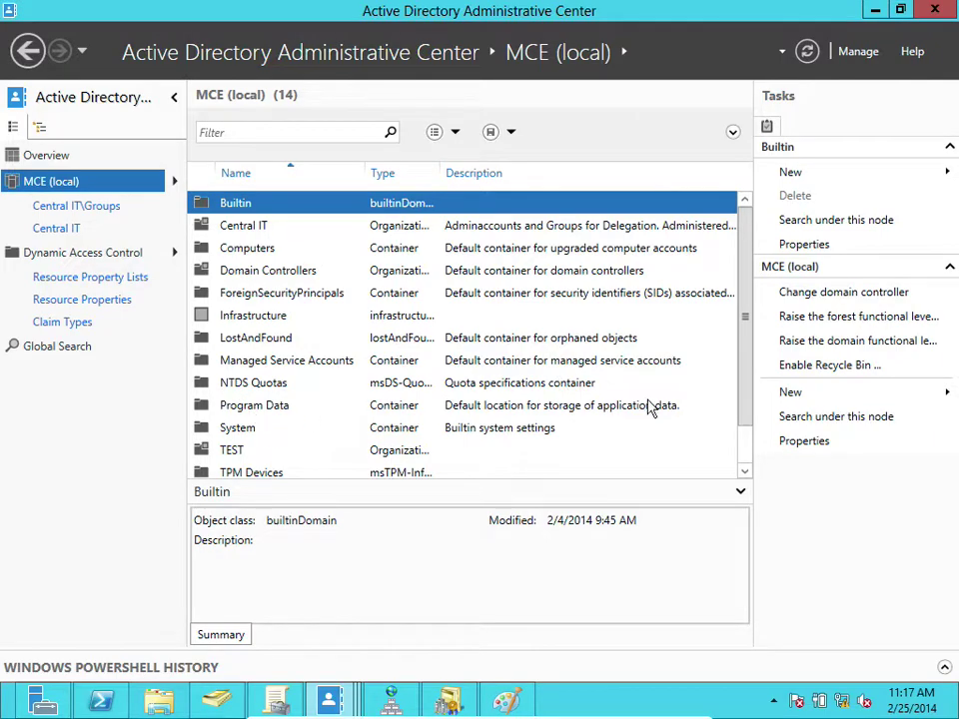
{"action": "left_click", "coordinate": [744, 442]}
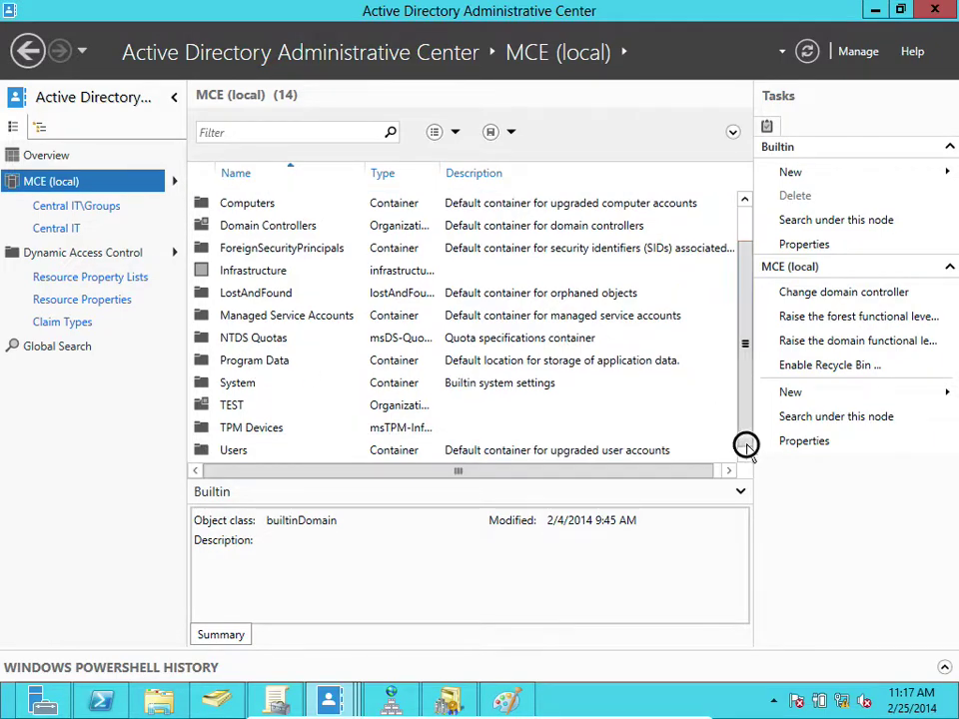
{"action": "left_click", "coordinate": [249, 459]}
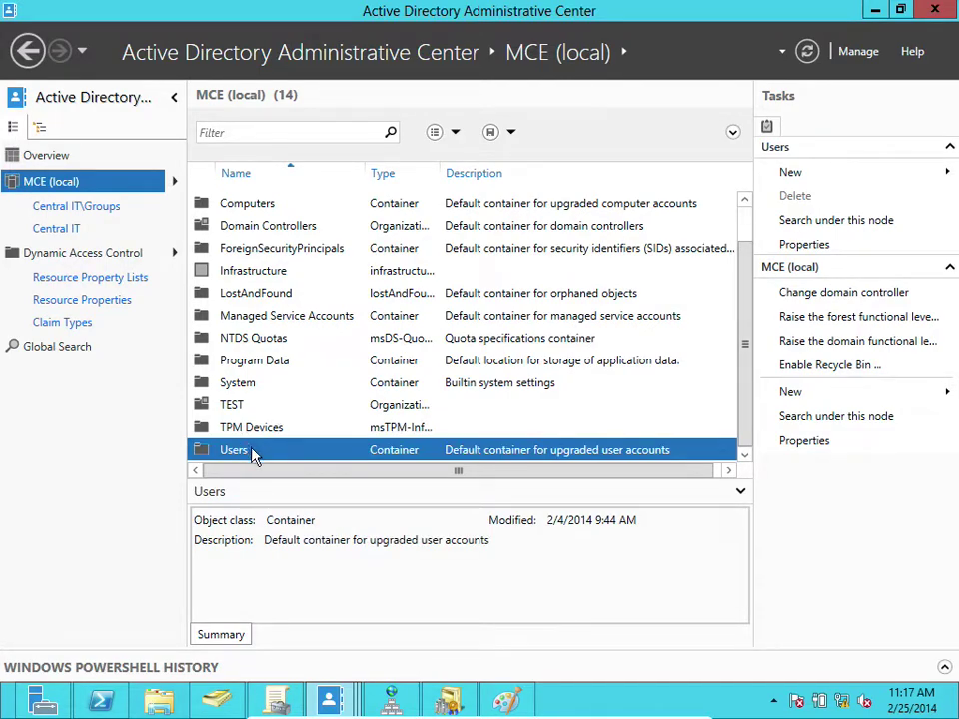
{"action": "left_click", "coordinate": [824, 246]}
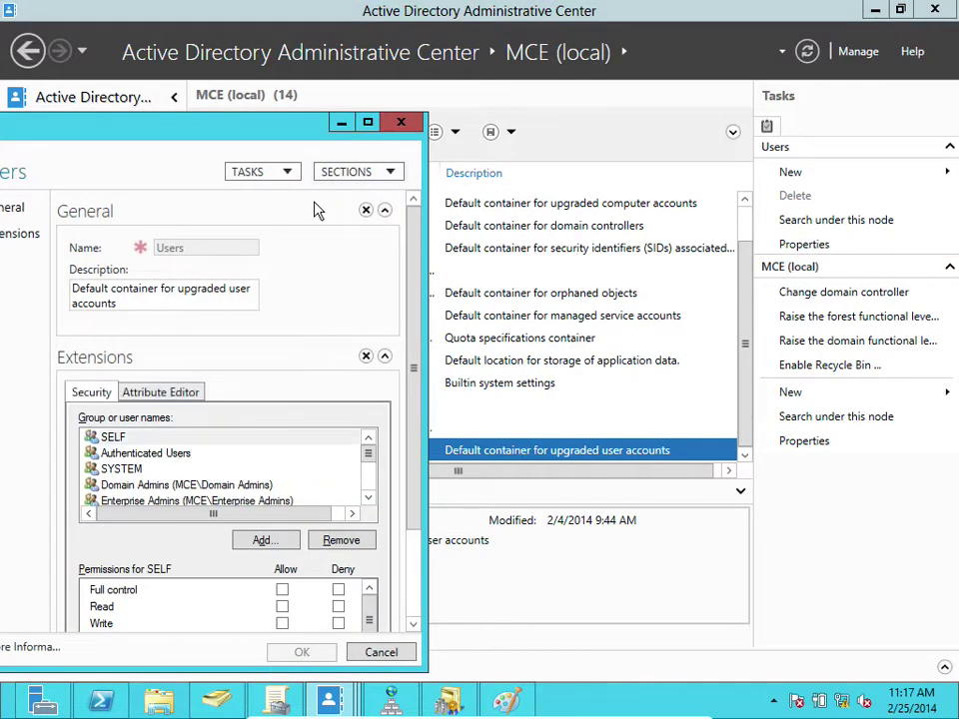
{"action": "left_click_drag", "start_coordinate": [206, 137], "coordinate": [464, 122]}
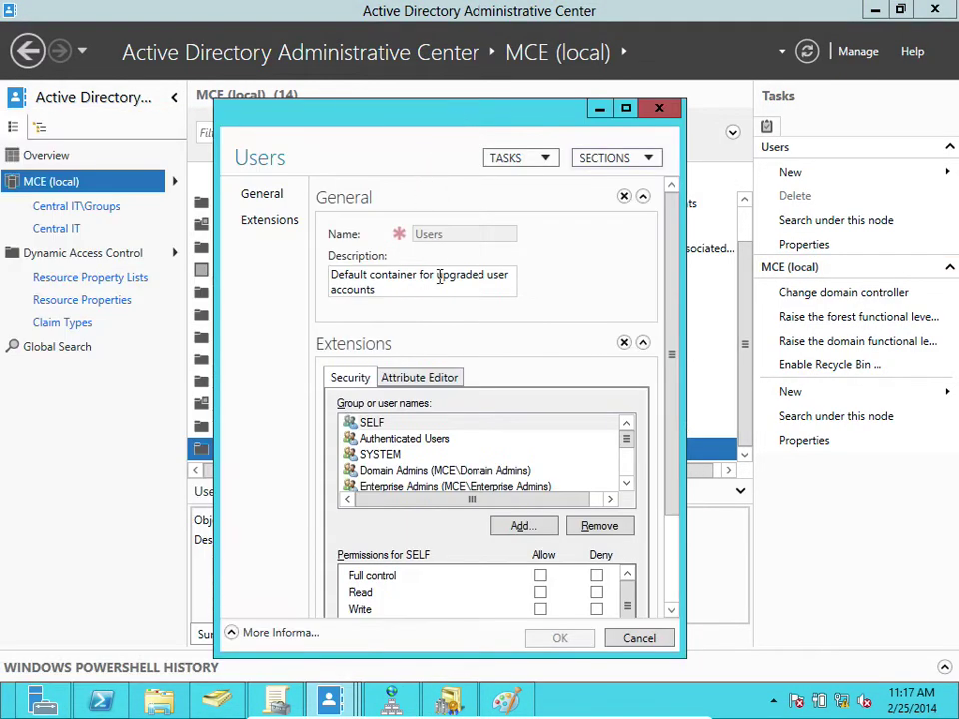
{"action": "left_click_drag", "start_coordinate": [682, 348], "coordinate": [884, 344]}
{"action": "left_click_drag", "start_coordinate": [486, 112], "coordinate": [357, 100]}
{"action": "left_click_drag", "start_coordinate": [755, 378], "coordinate": [924, 360]}
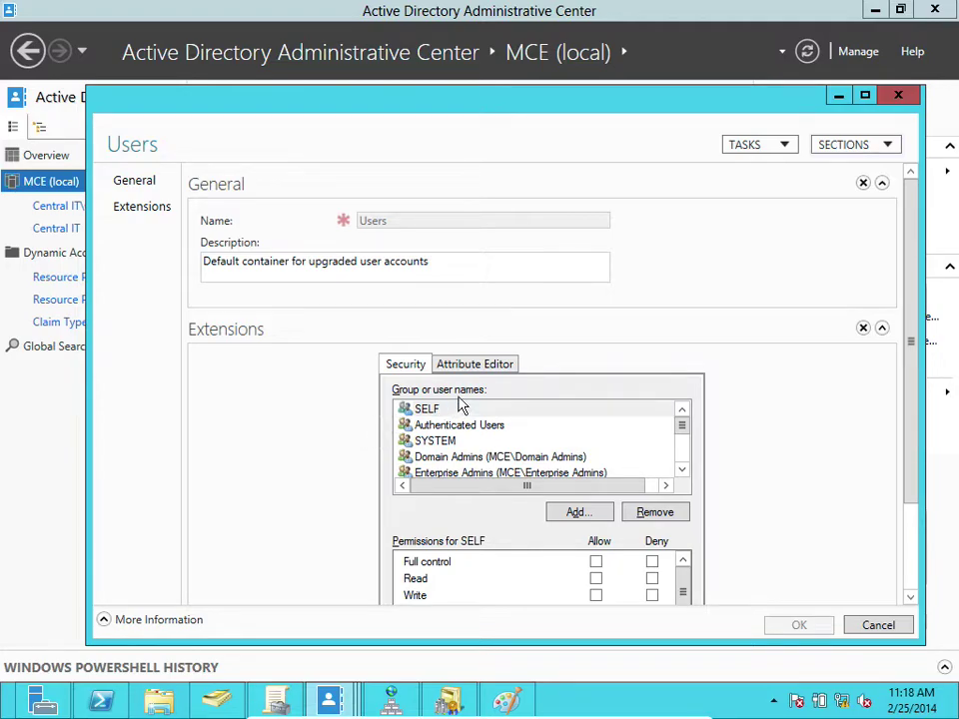
- Examine the Users container's security entries, including the permissions for Domain Admins and Enterprise Admins
{"action": "left_click_drag", "start_coordinate": [907, 310], "coordinate": [925, 400]}
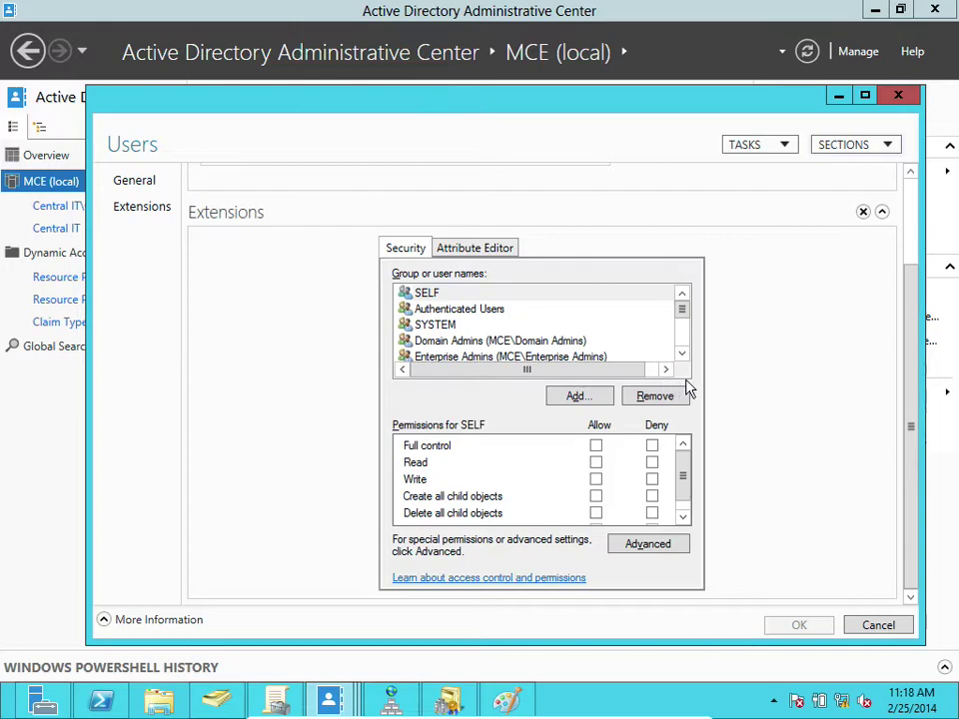
{"action": "left_click", "coordinate": [678, 314]}
{"action": "left_click_drag", "start_coordinate": [678, 313], "coordinate": [680, 323]}
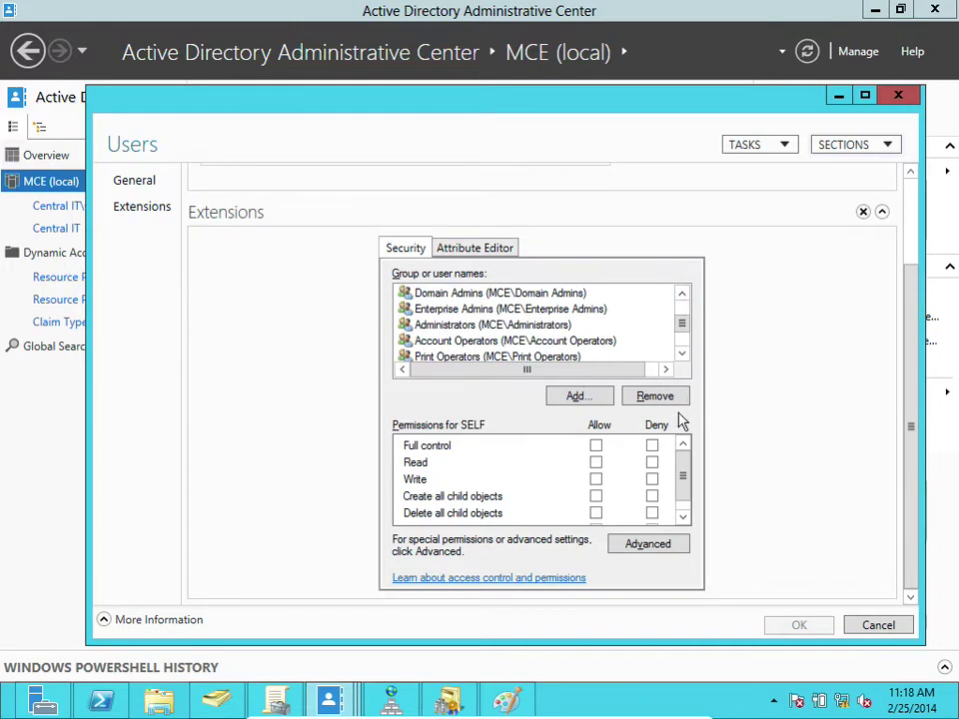
{"action": "left_click_drag", "start_coordinate": [679, 466], "coordinate": [685, 415]}
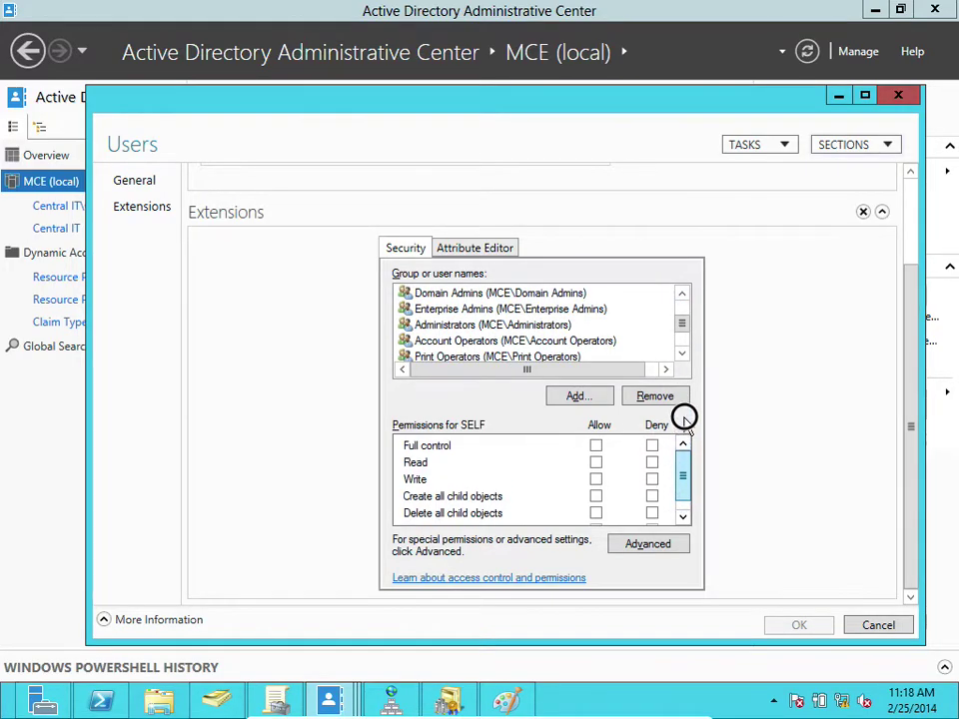
{"action": "left_click", "coordinate": [519, 295]}
{"action": "left_click", "coordinate": [517, 308]}
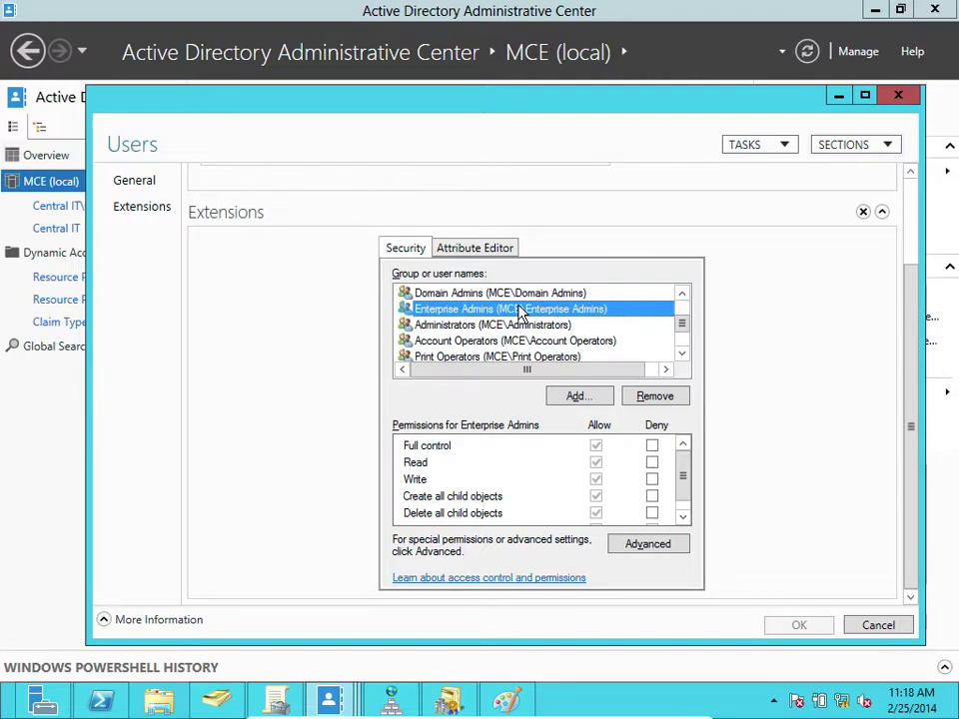
{"action": "left_click", "coordinate": [409, 253]}
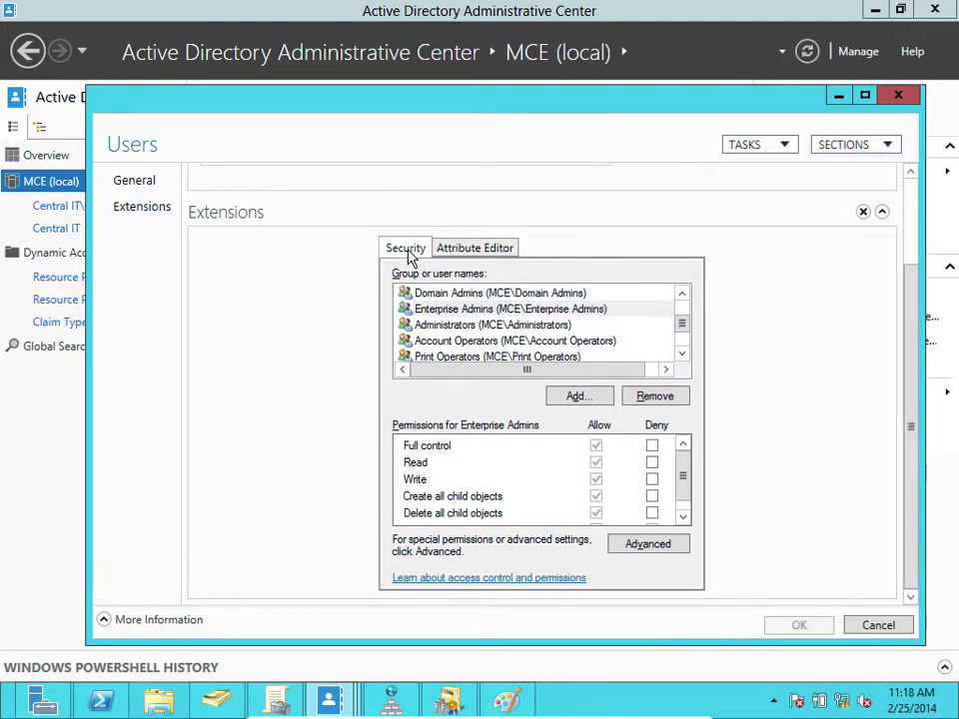
- Open the advanced security settings for the Users container, widen the Principal column and review the permission entries
{"action": "left_click", "coordinate": [659, 542]}
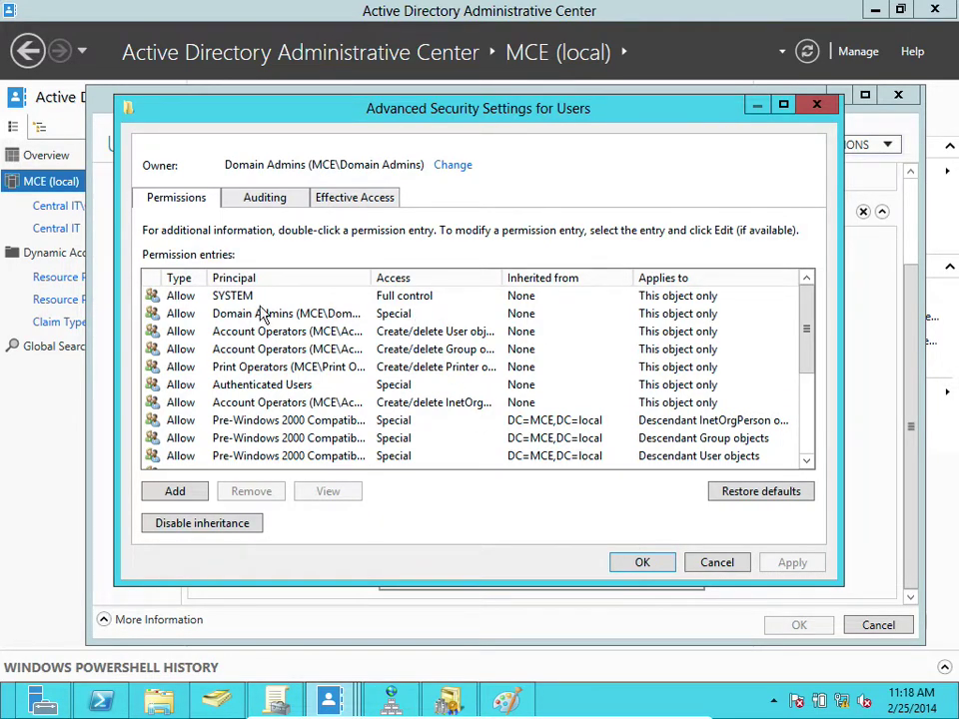
{"action": "left_click_drag", "start_coordinate": [371, 276], "coordinate": [487, 273]}
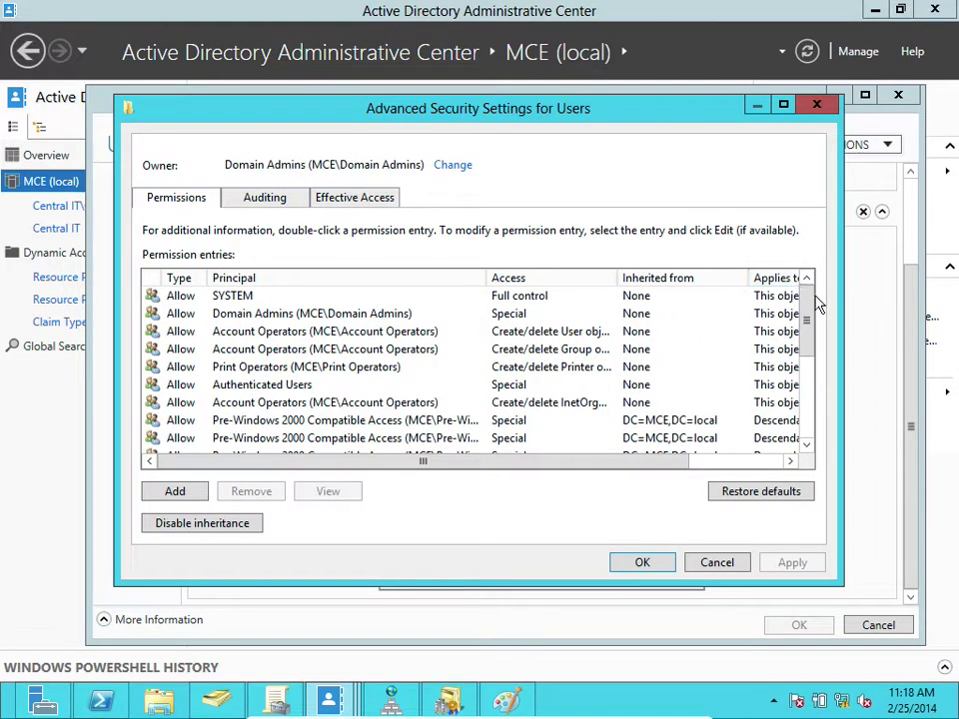
{"action": "left_click_drag", "start_coordinate": [805, 298], "coordinate": [804, 358]}
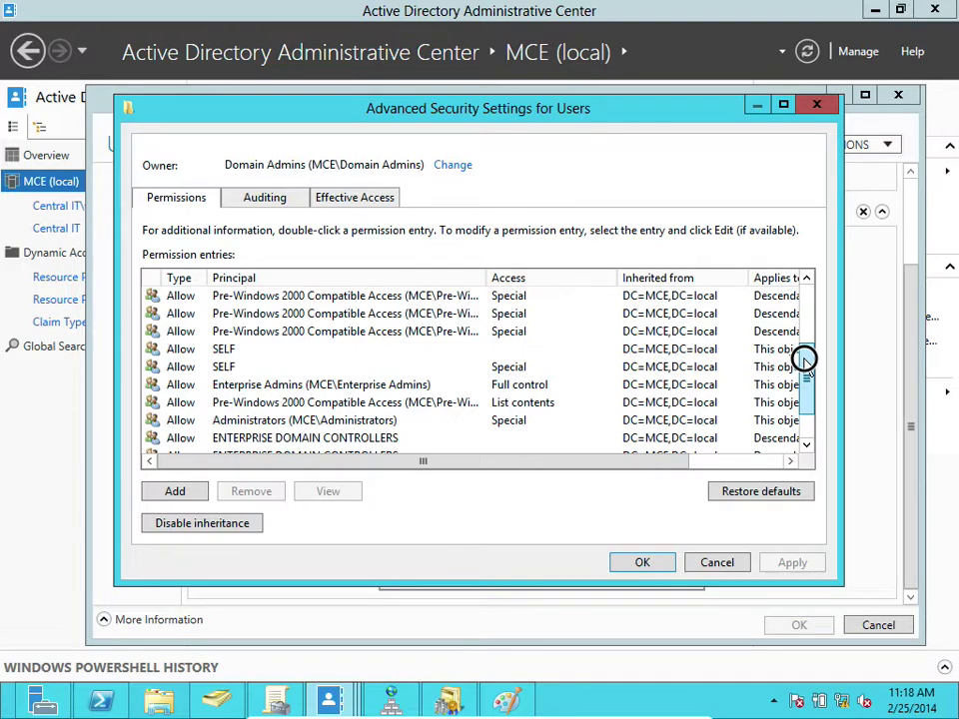
{"action": "left_click_drag", "start_coordinate": [803, 359], "coordinate": [806, 309]}
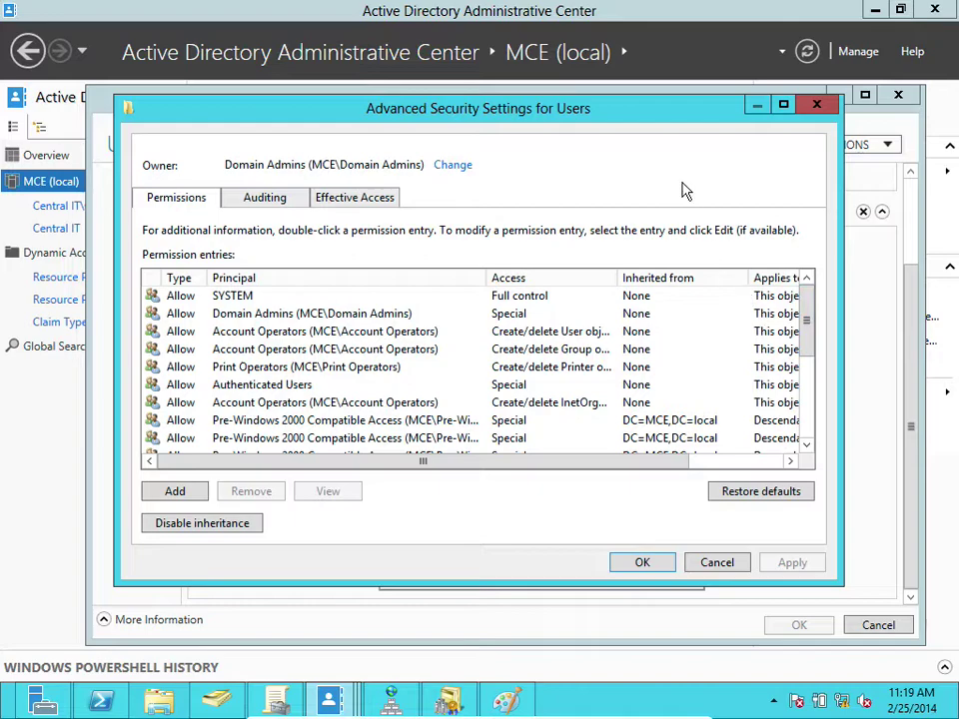
- Start a new permission entry for the Users container with the group acl_mce-users_ccdc as its principal
{"action": "left_click", "coordinate": [174, 491]}
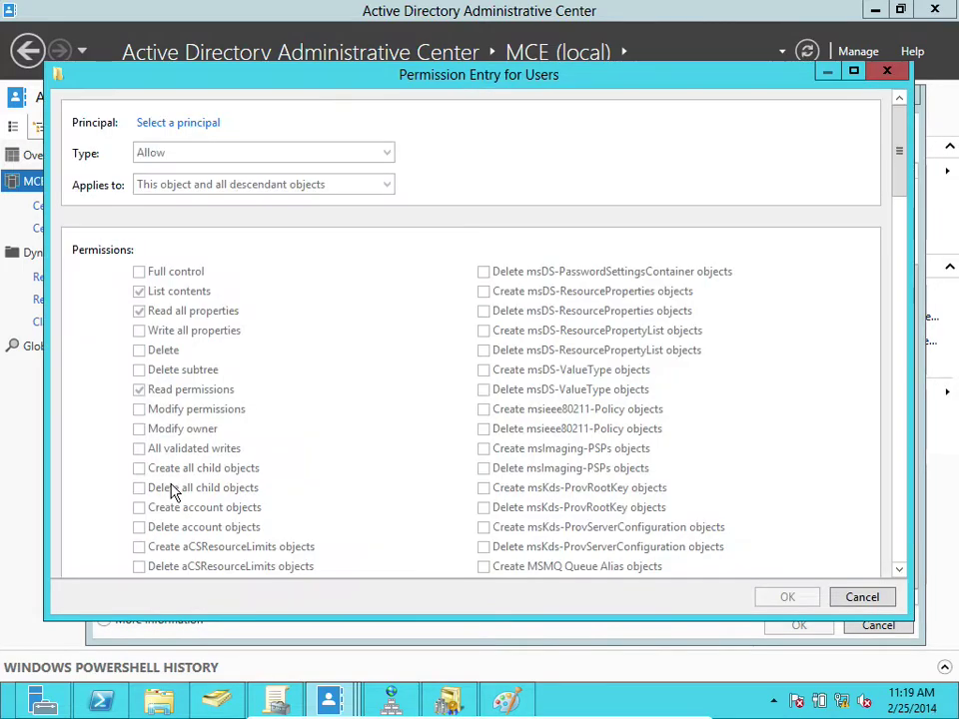
{"action": "left_click", "coordinate": [198, 124]}
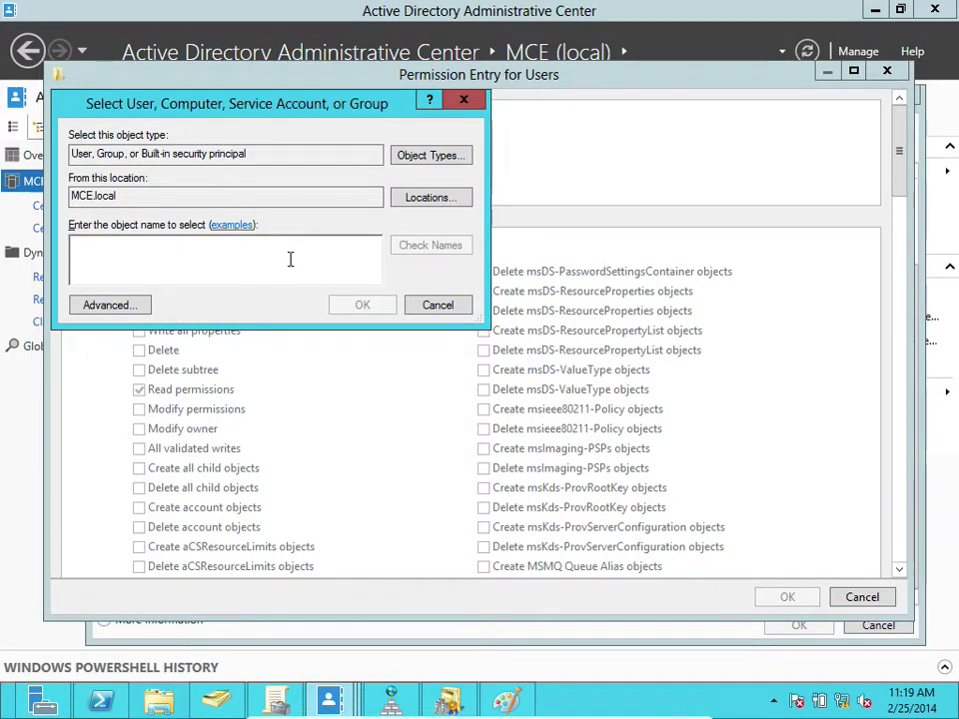
{"action": "type", "text": "a"}
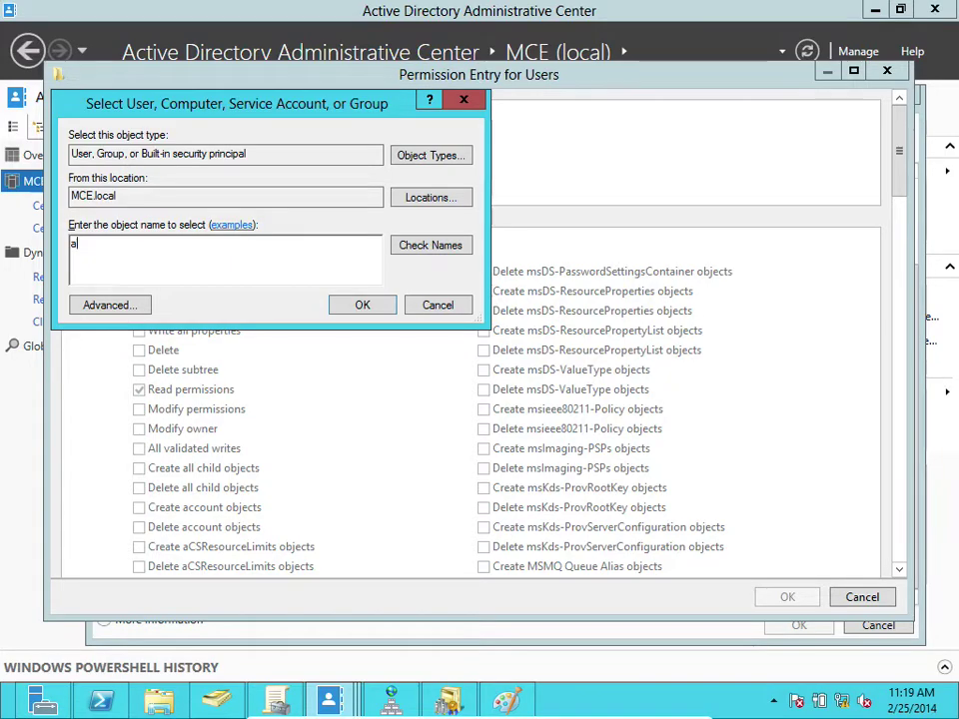
{"action": "type", "text": "cl"}
{"action": "left_click", "coordinate": [428, 244]}
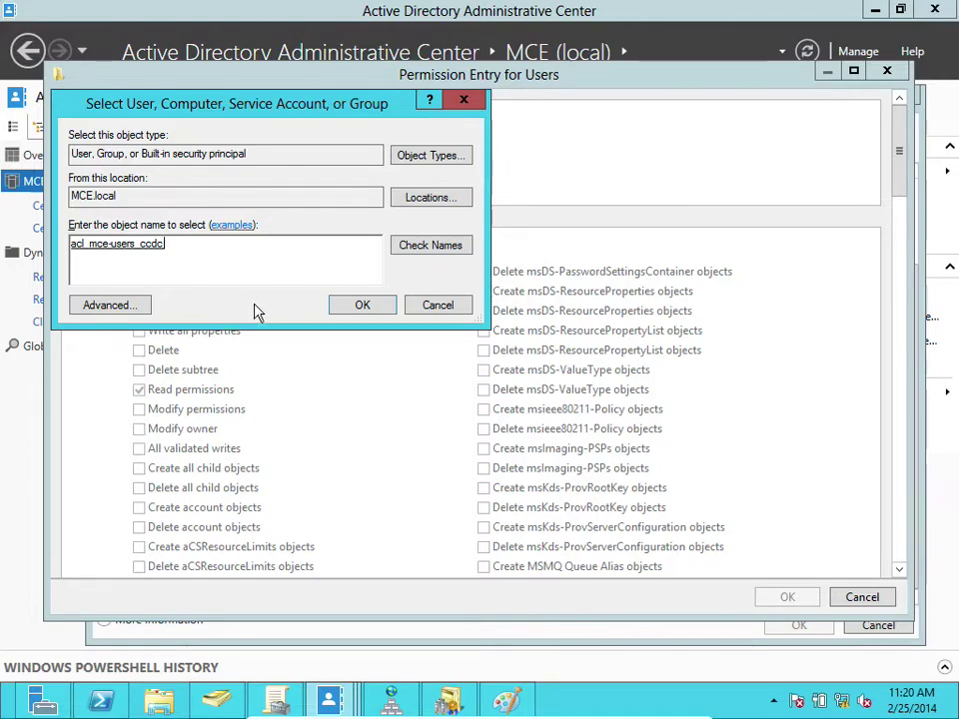
{"action": "left_click", "coordinate": [351, 309]}
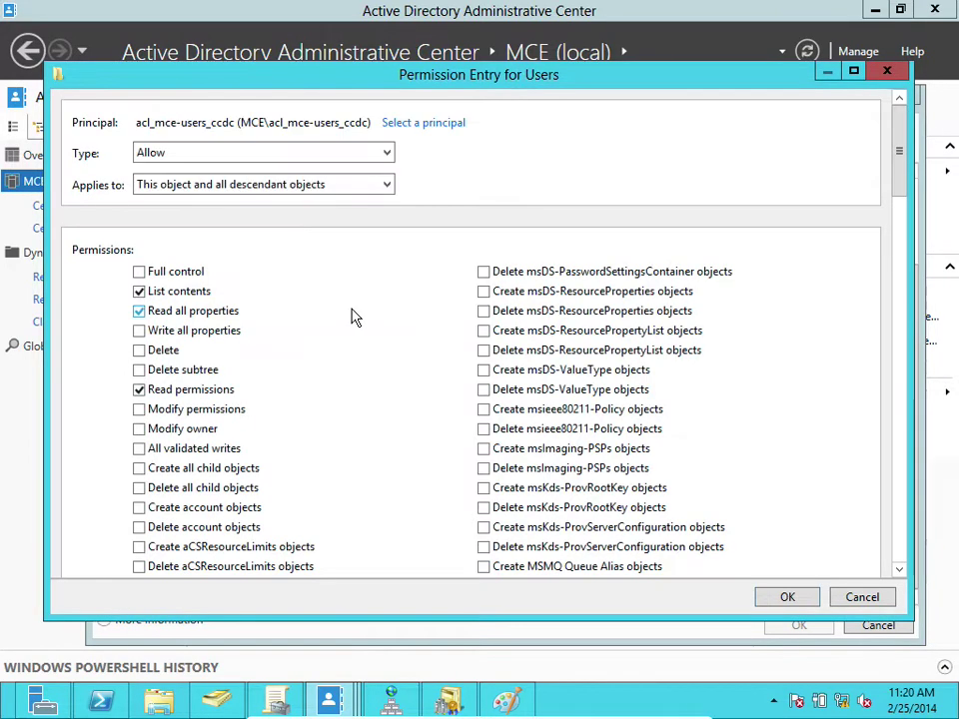
- Review the type choices of the acl_mce-users_ccdc entry, keep Allow, and look through its permissions list to the end
{"action": "left_click", "coordinate": [193, 162]}
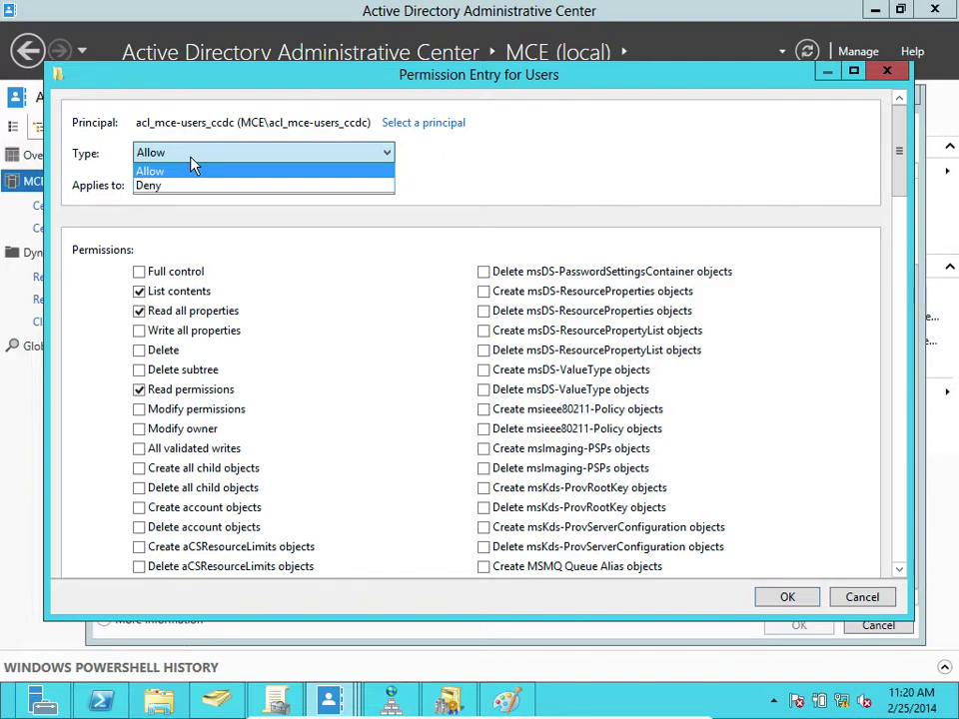
{"action": "left_click", "coordinate": [191, 156]}
{"action": "left_click_drag", "start_coordinate": [899, 152], "coordinate": [897, 563]}
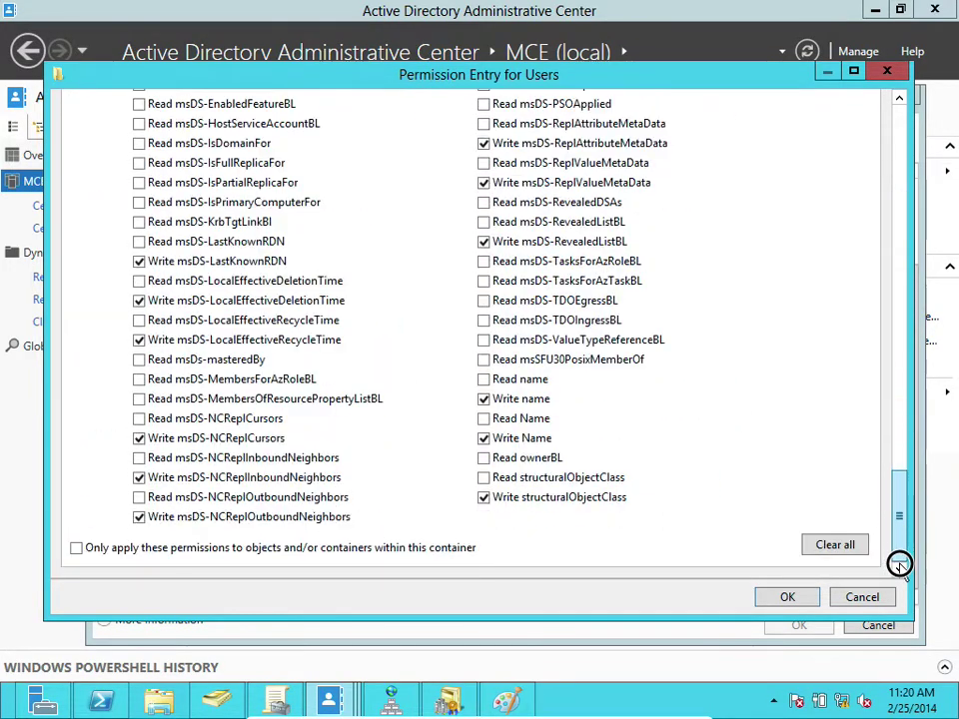
- Clear all selected permissions and properties in the permission entry for Users
{"action": "left_click_drag", "start_coordinate": [902, 499], "coordinate": [893, 562]}
{"action": "left_click", "coordinate": [842, 548]}
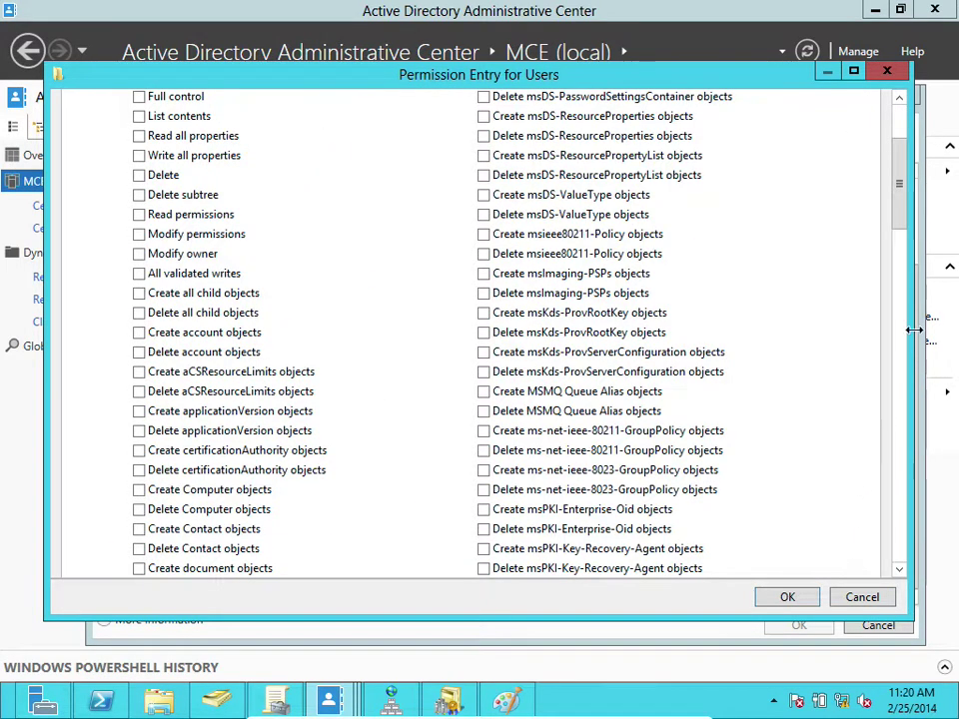
{"action": "left_click_drag", "start_coordinate": [901, 164], "coordinate": [894, 275]}
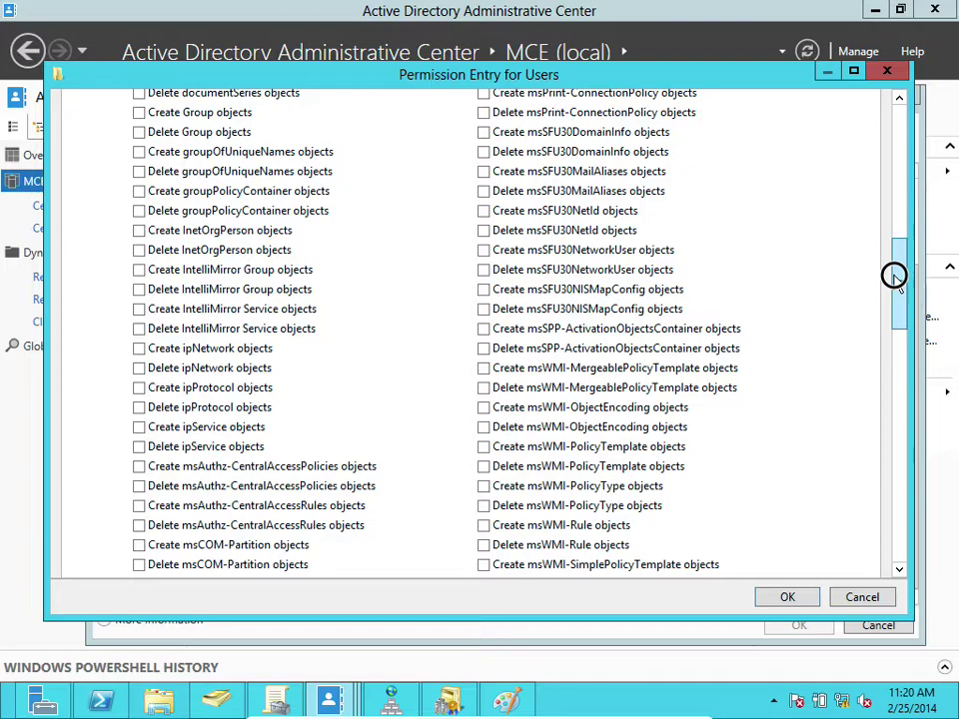
{"action": "left_click_drag", "start_coordinate": [894, 274], "coordinate": [900, 560]}
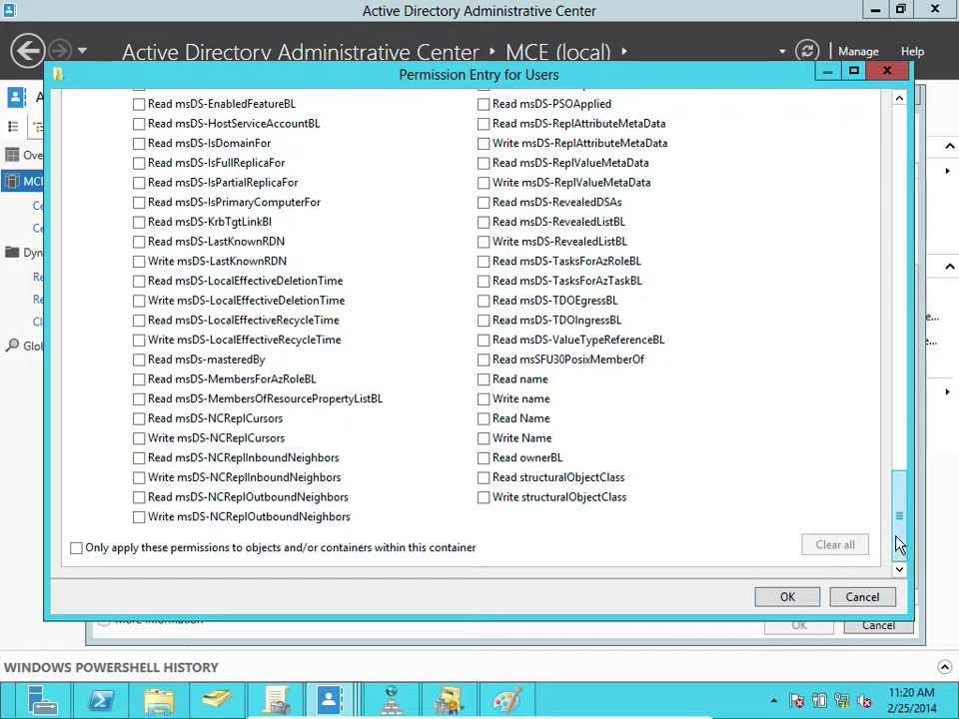
{"action": "left_click_drag", "start_coordinate": [897, 533], "coordinate": [887, 175]}
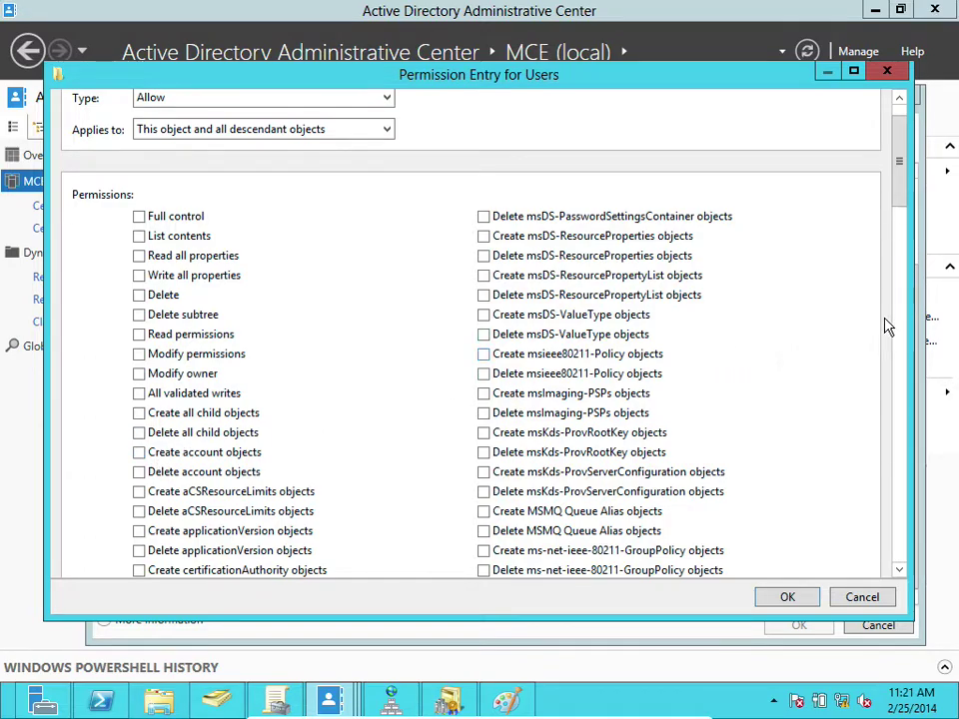
- Grant the Create User objects and Delete User objects permissions and confirm the permission entry
{"action": "left_click", "coordinate": [896, 196]}
{"action": "left_click_drag", "start_coordinate": [896, 197], "coordinate": [901, 398]}
{"action": "mouse_move", "coordinate": [899, 402]}
{"action": "left_mouse_down"}
{"action": "mouse_move", "coordinate": [899, 425]}
{"action": "mouse_move", "coordinate": [888, 379]}
{"action": "mouse_move", "coordinate": [888, 416]}
{"action": "left_mouse_up"}
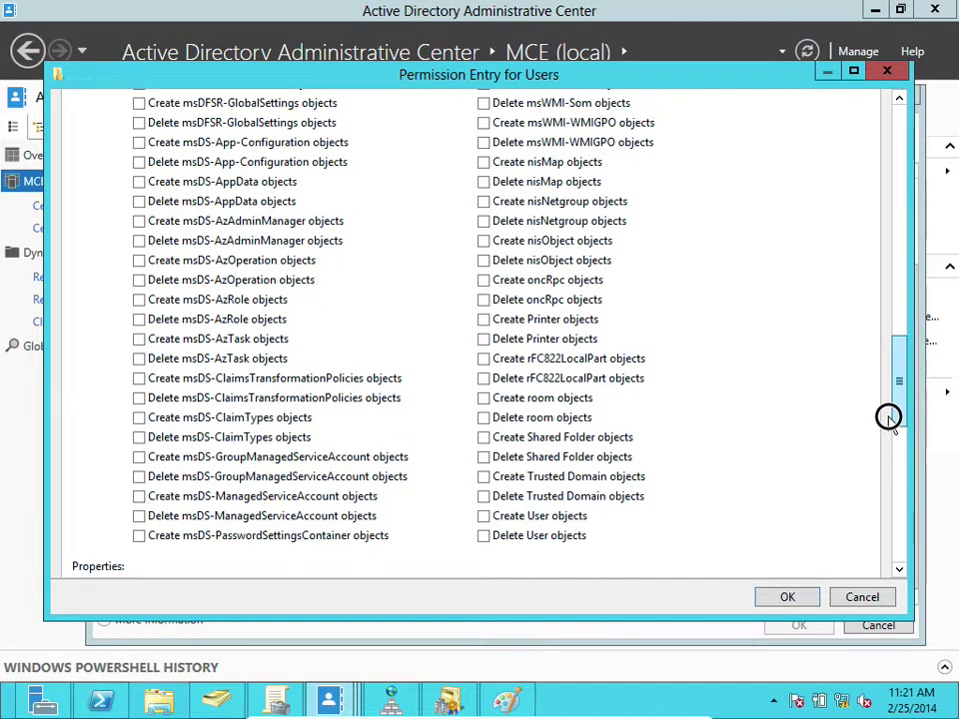
{"action": "left_click", "coordinate": [486, 518]}
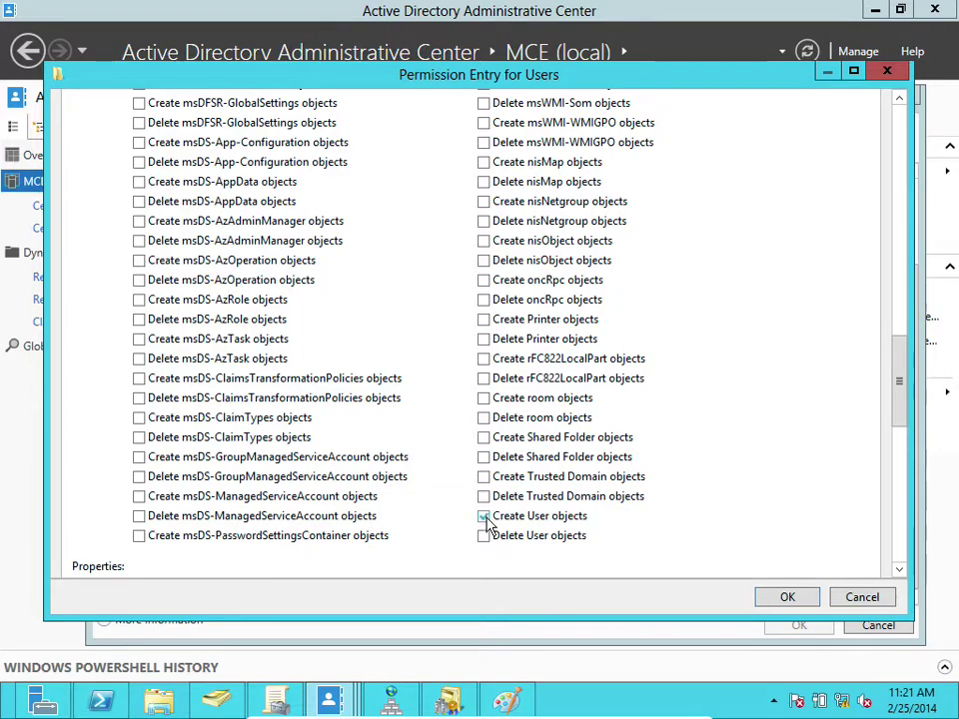
{"action": "left_click", "coordinate": [486, 538]}
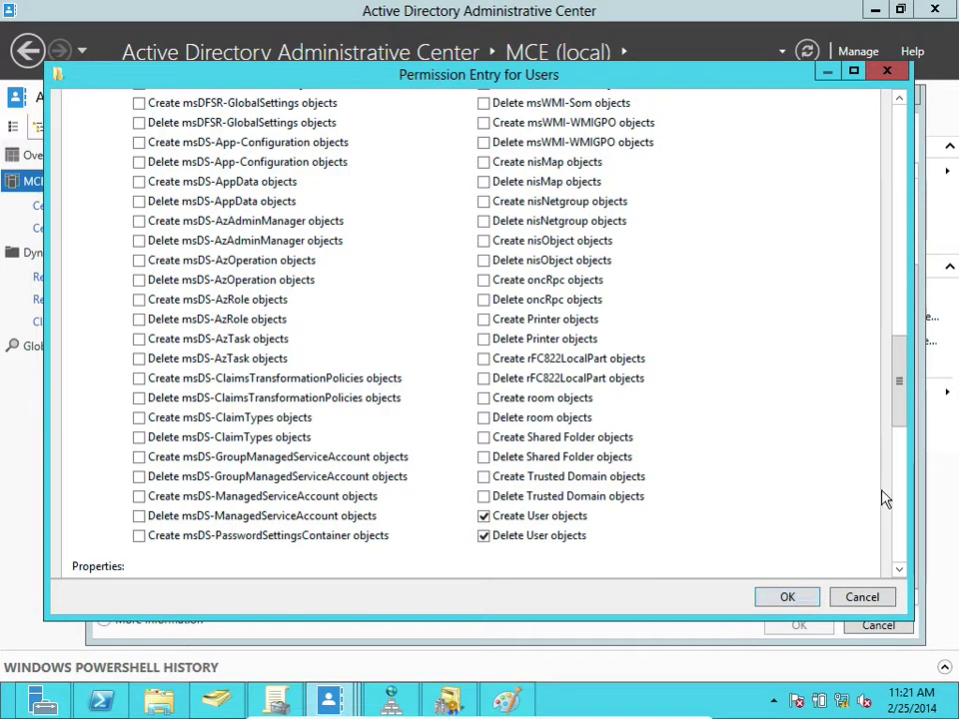
{"action": "left_click_drag", "start_coordinate": [901, 390], "coordinate": [896, 547]}
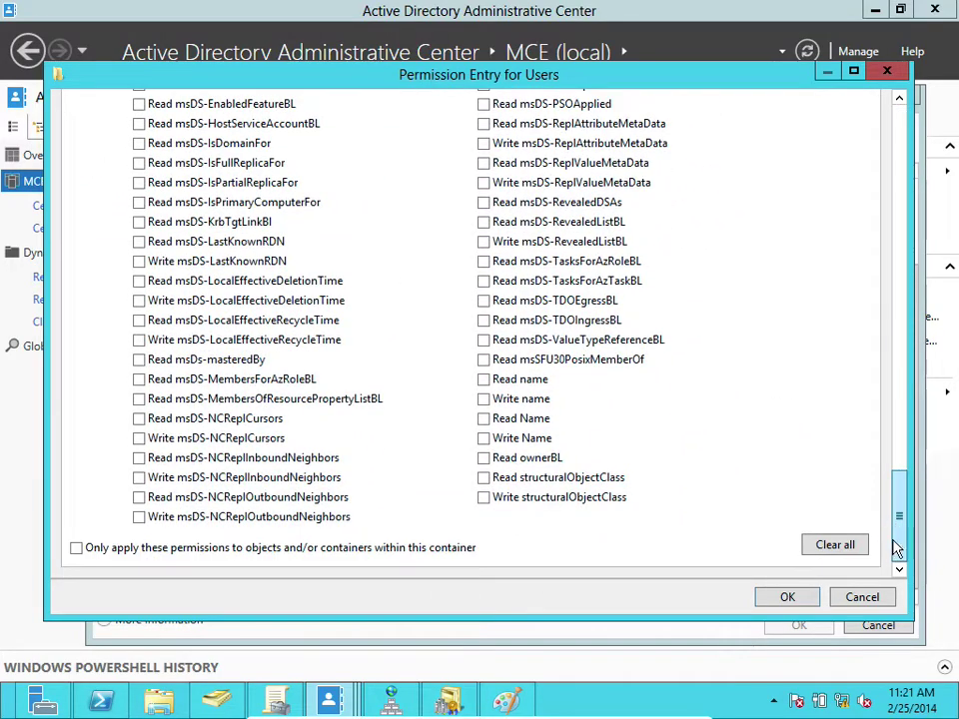
{"action": "left_click", "coordinate": [791, 600]}
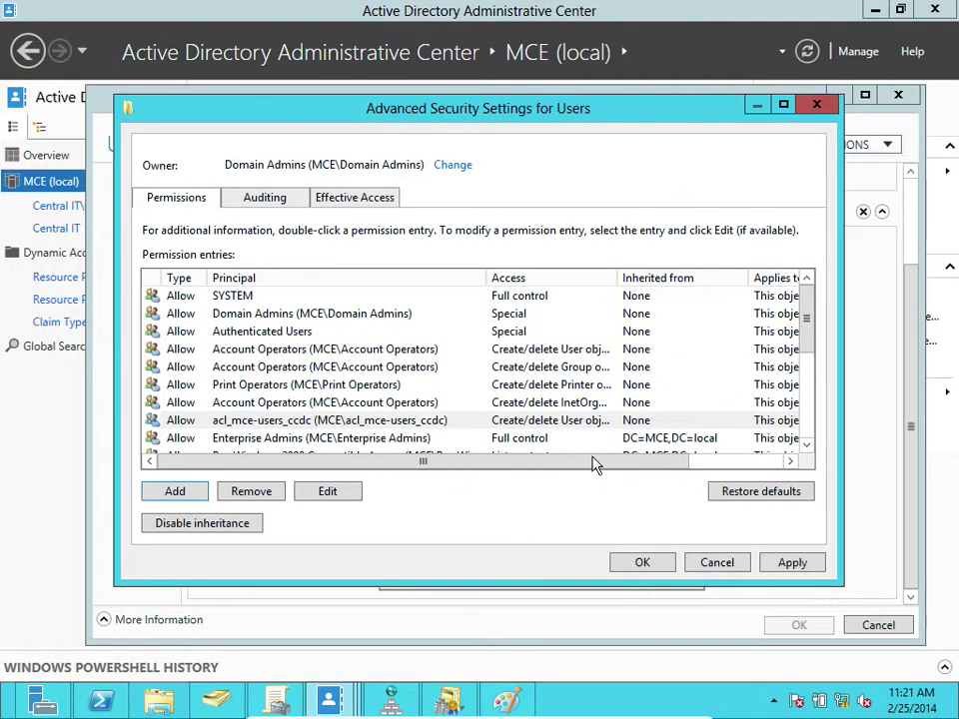
- Widen the Access column of the permission entries, then apply the advanced security settings and close the Users container's properties
{"action": "left_click", "coordinate": [496, 420]}
{"action": "left_click_drag", "start_coordinate": [621, 277], "coordinate": [673, 276]}
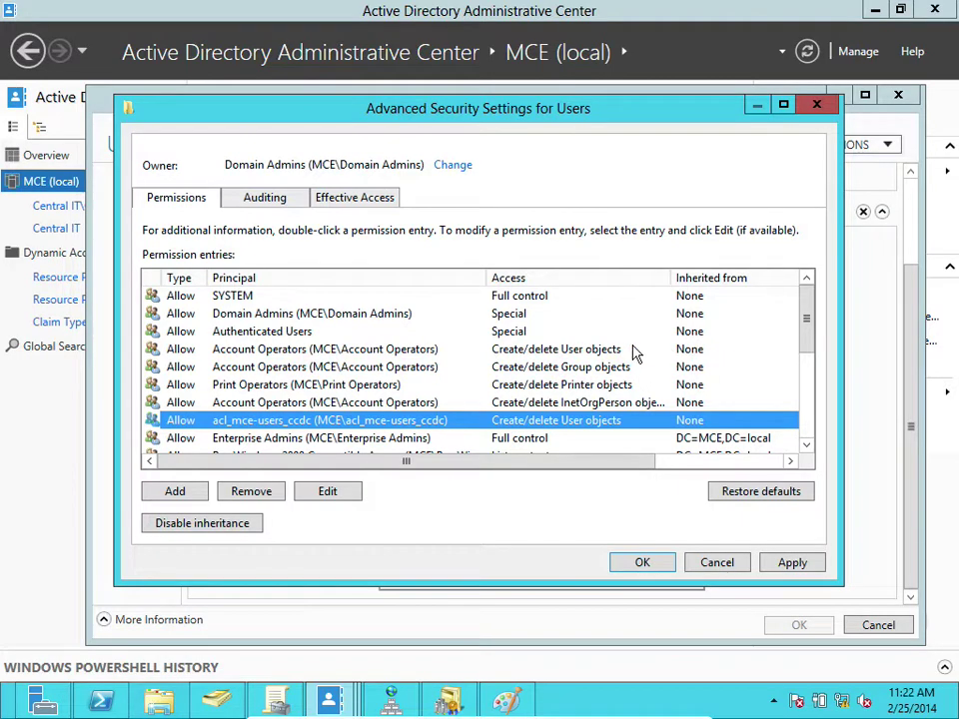
{"action": "left_click", "coordinate": [530, 333]}
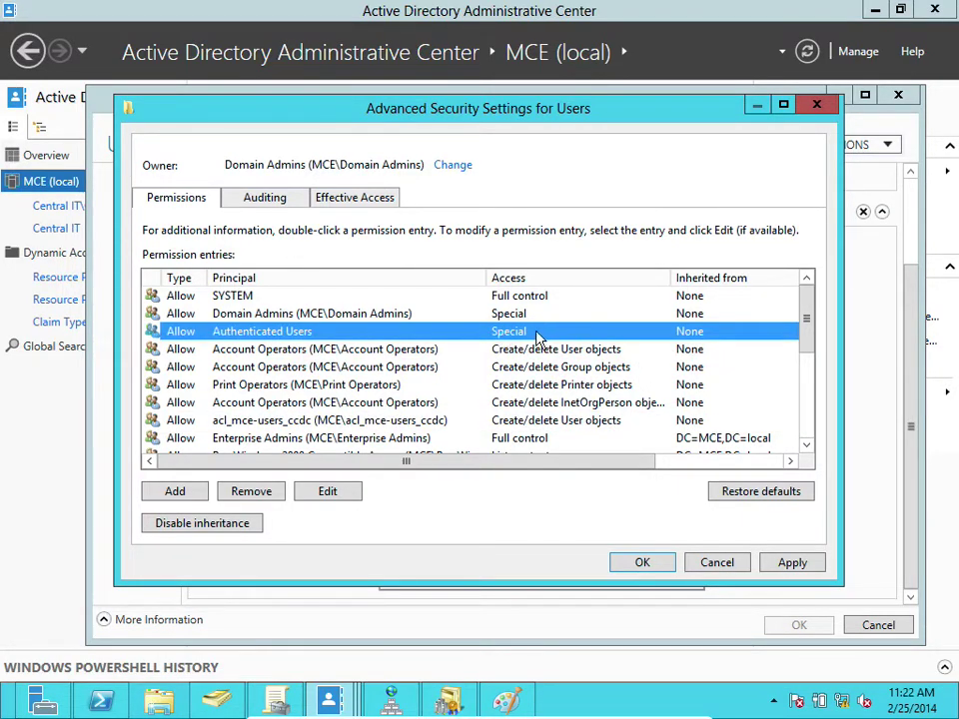
{"action": "left_click_drag", "start_coordinate": [804, 359], "coordinate": [810, 304]}
{"action": "left_click", "coordinate": [807, 565]}
{"action": "left_click", "coordinate": [661, 567]}
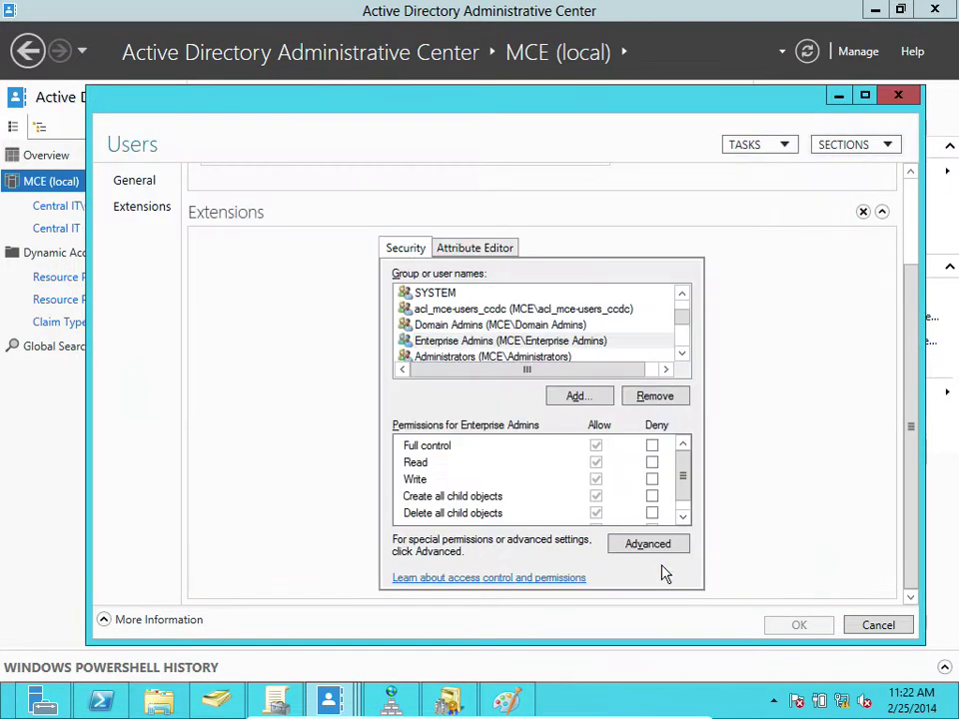
{"action": "left_click", "coordinate": [878, 625]}
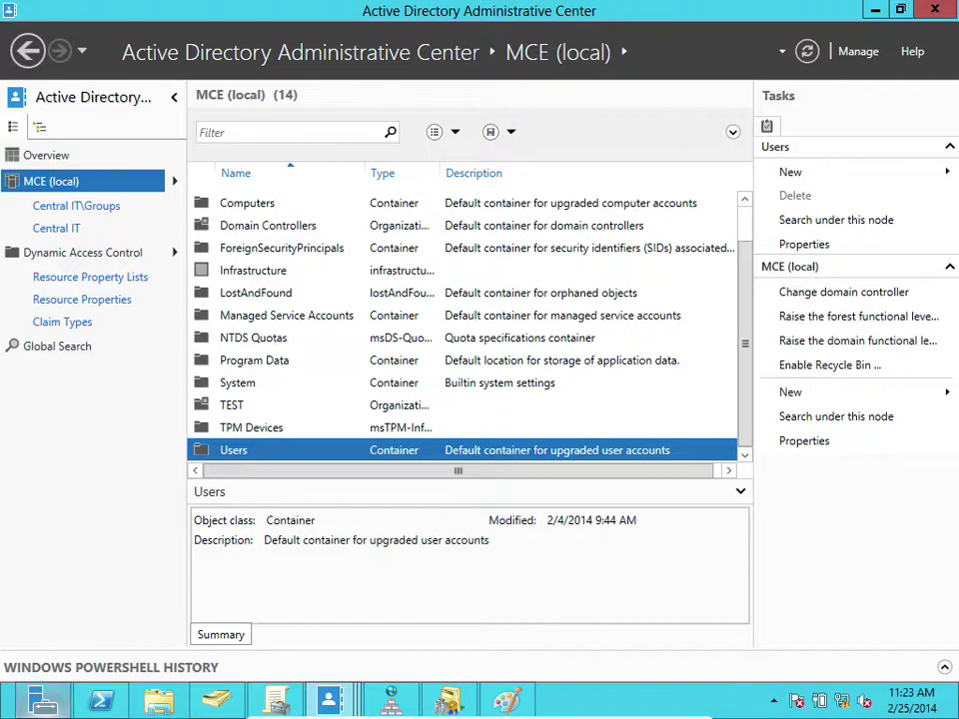
- Switch to Server Manager and open Group Policy Management in a maximized window
{"action": "left_click", "coordinate": [40, 702]}
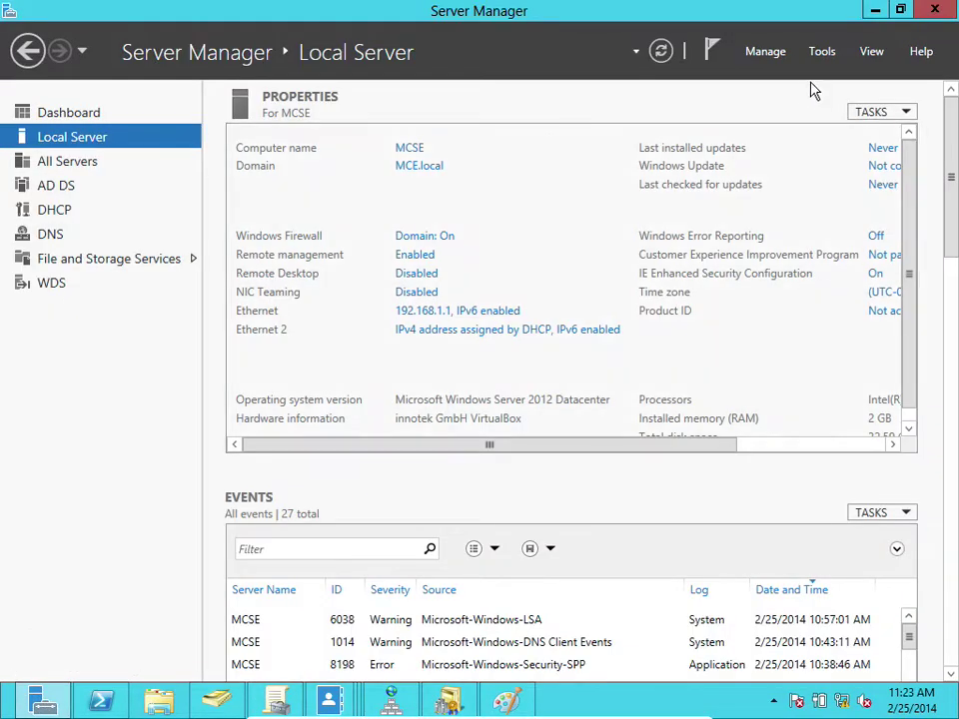
{"action": "left_click", "coordinate": [822, 52]}
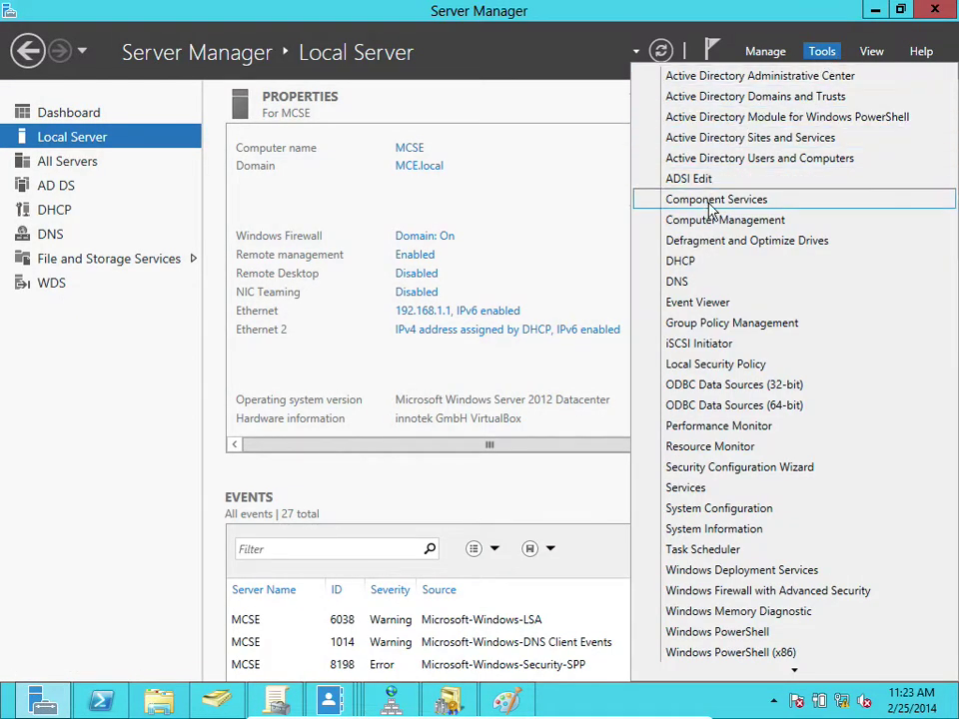
{"action": "left_click", "coordinate": [723, 323]}
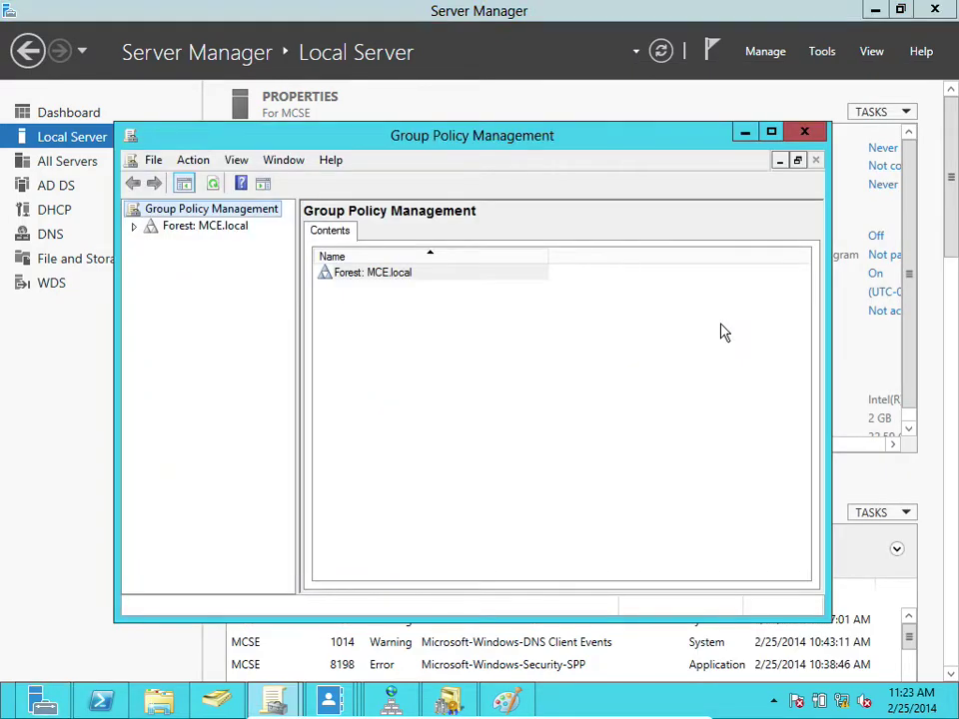
{"action": "left_click", "coordinate": [771, 131]}
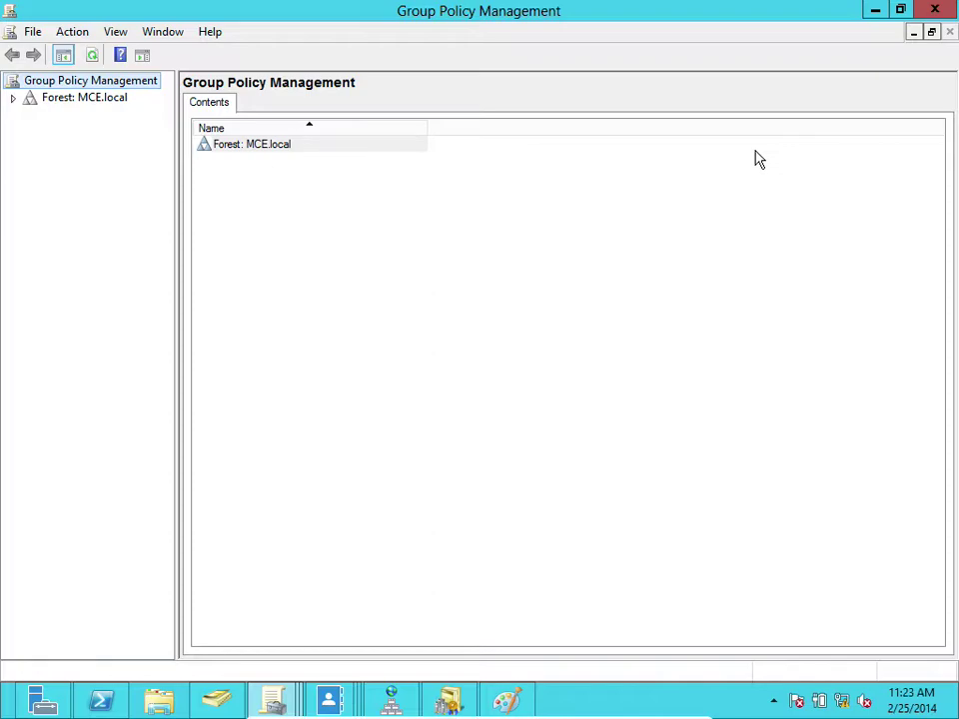
- Expand the MCE.local forest and its domains down to the MCE.local domain and show the domain's status
{"action": "left_click", "coordinate": [52, 103]}
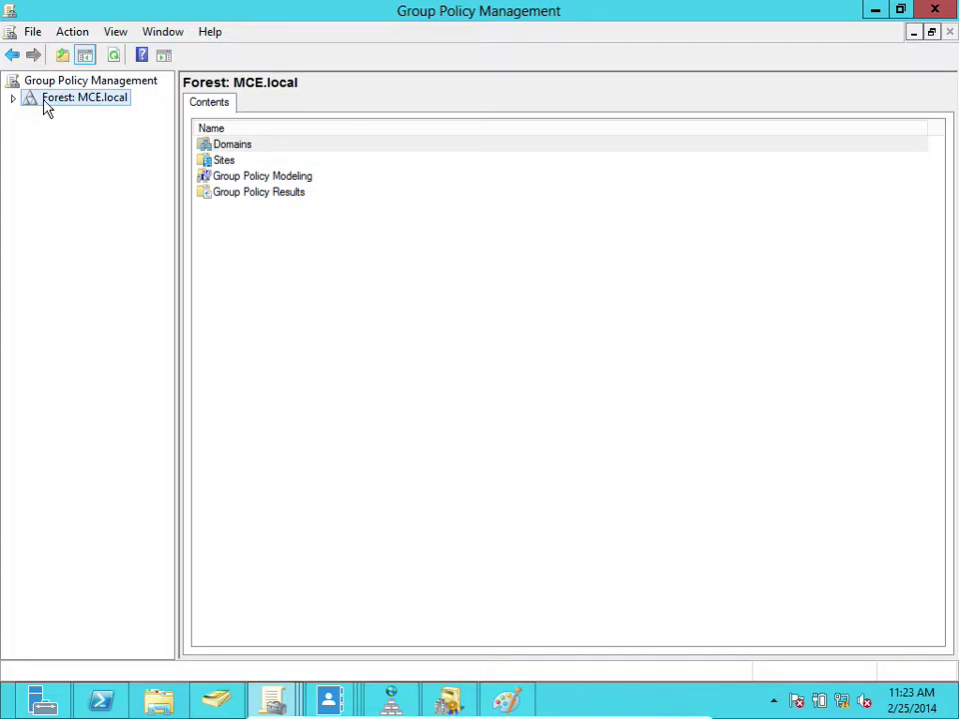
{"action": "left_click", "coordinate": [13, 98]}
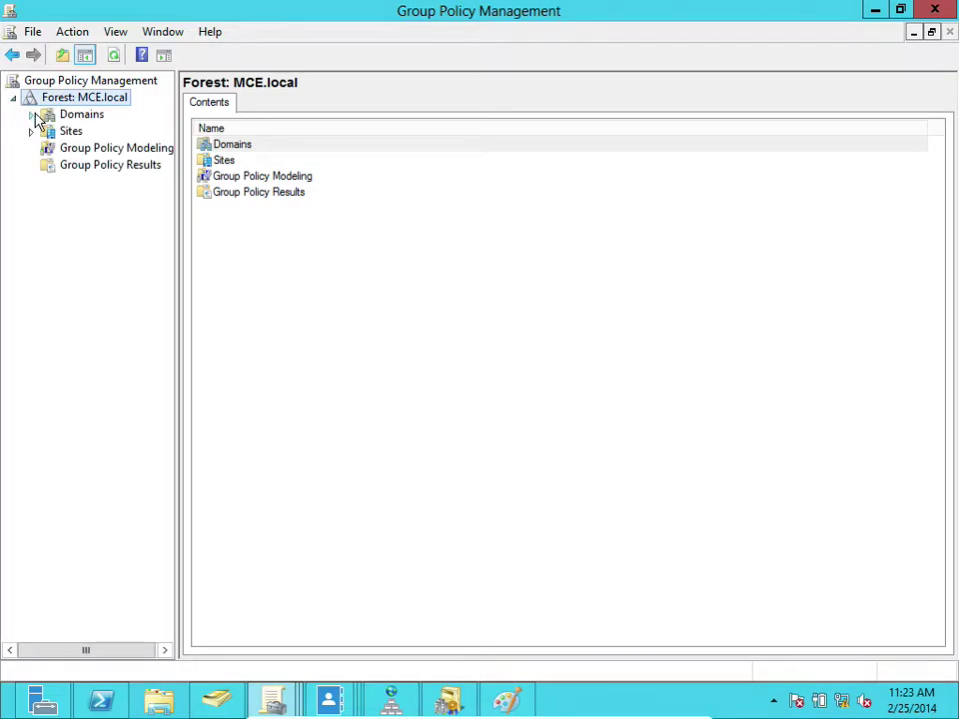
{"action": "left_click", "coordinate": [30, 114]}
{"action": "left_click", "coordinate": [49, 131]}
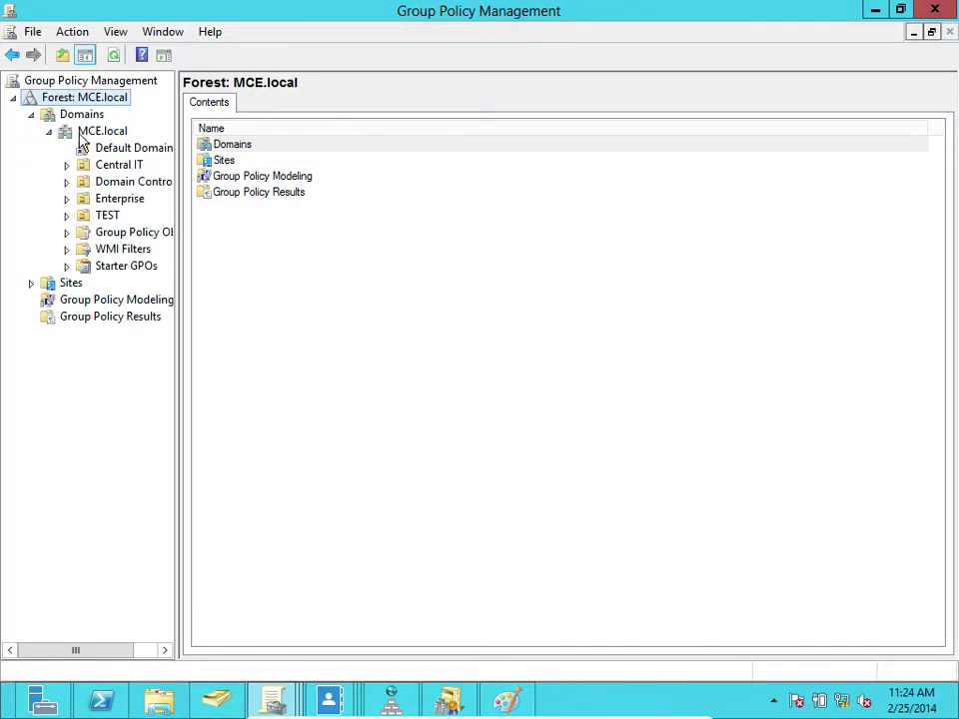
{"action": "left_click", "coordinate": [85, 134]}
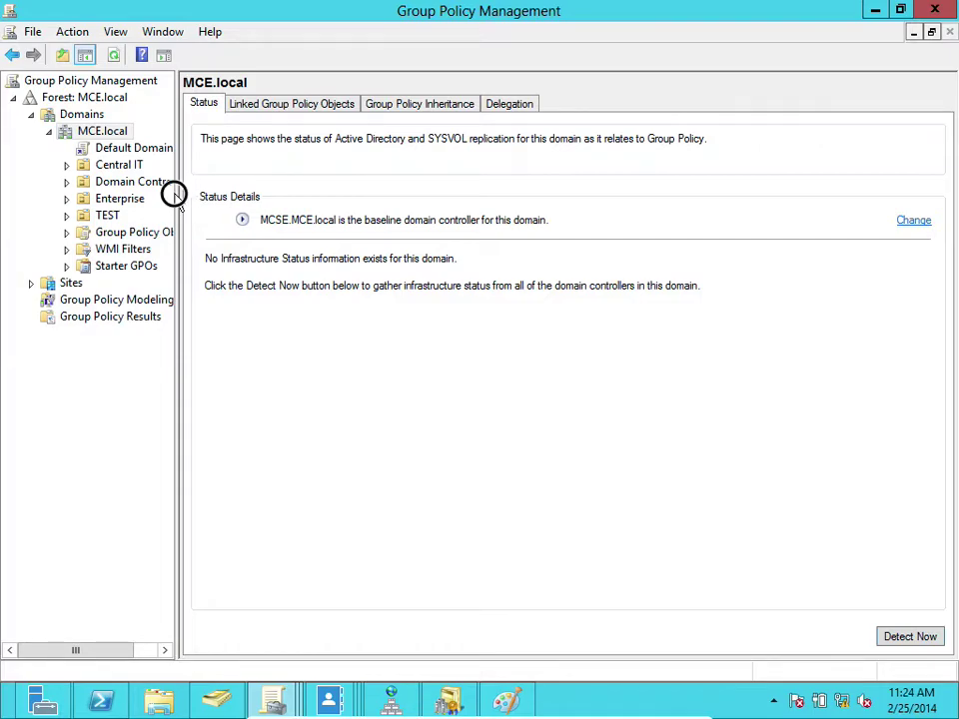
- Show the scope of the Default Domain Policy link and widen the console tree to fit the full policy name
{"action": "left_click_drag", "start_coordinate": [176, 193], "coordinate": [205, 195]}
{"action": "left_click", "coordinate": [87, 150]}
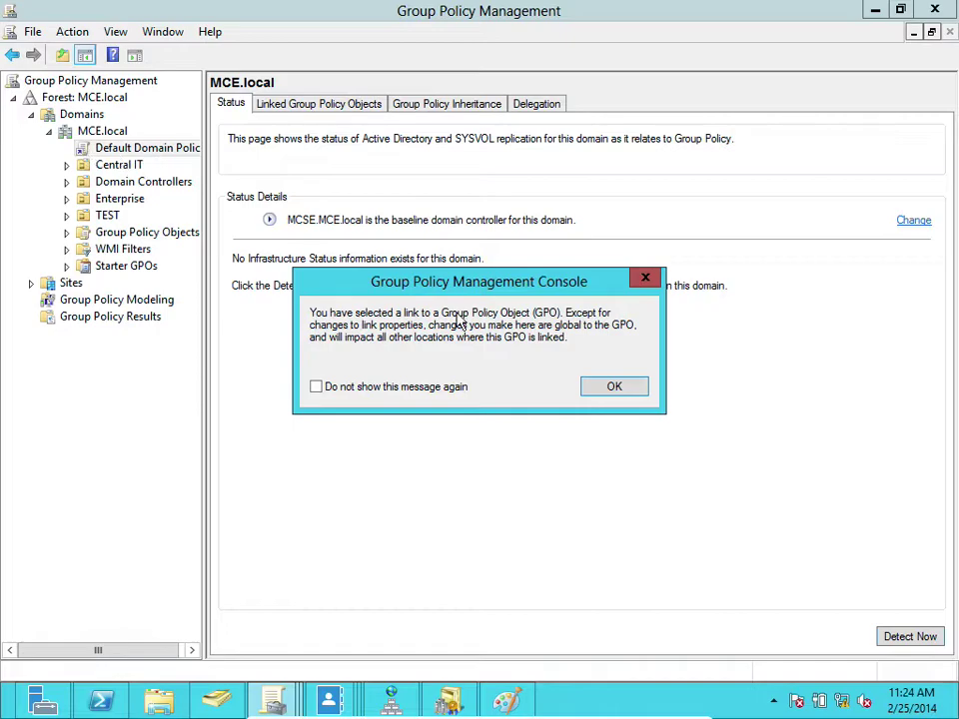
{"action": "left_click", "coordinate": [604, 390]}
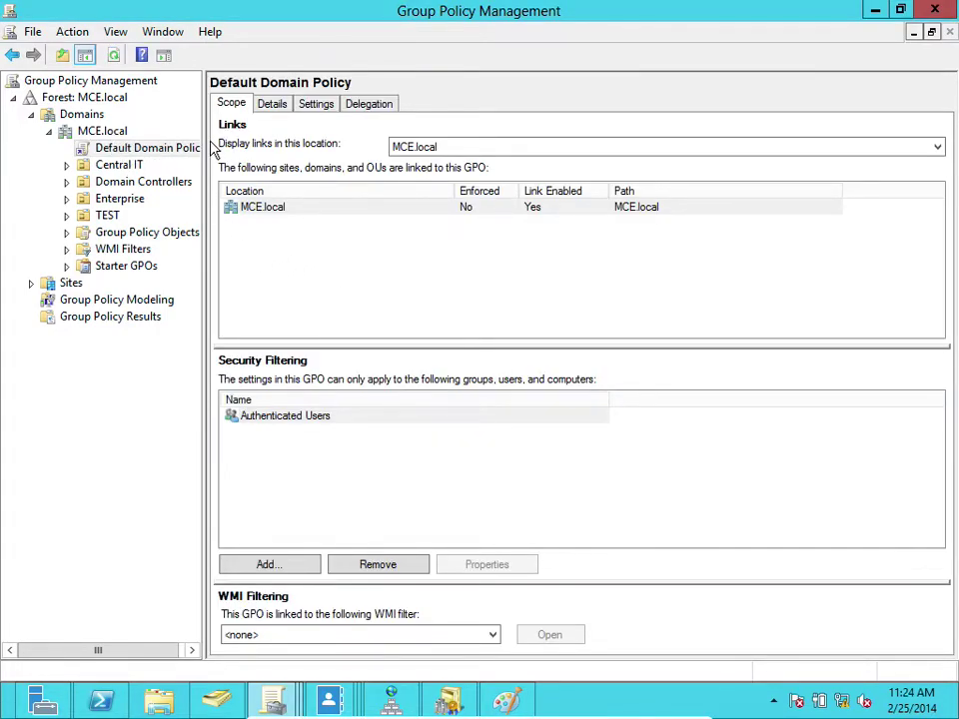
{"action": "left_click_drag", "start_coordinate": [206, 148], "coordinate": [291, 139]}
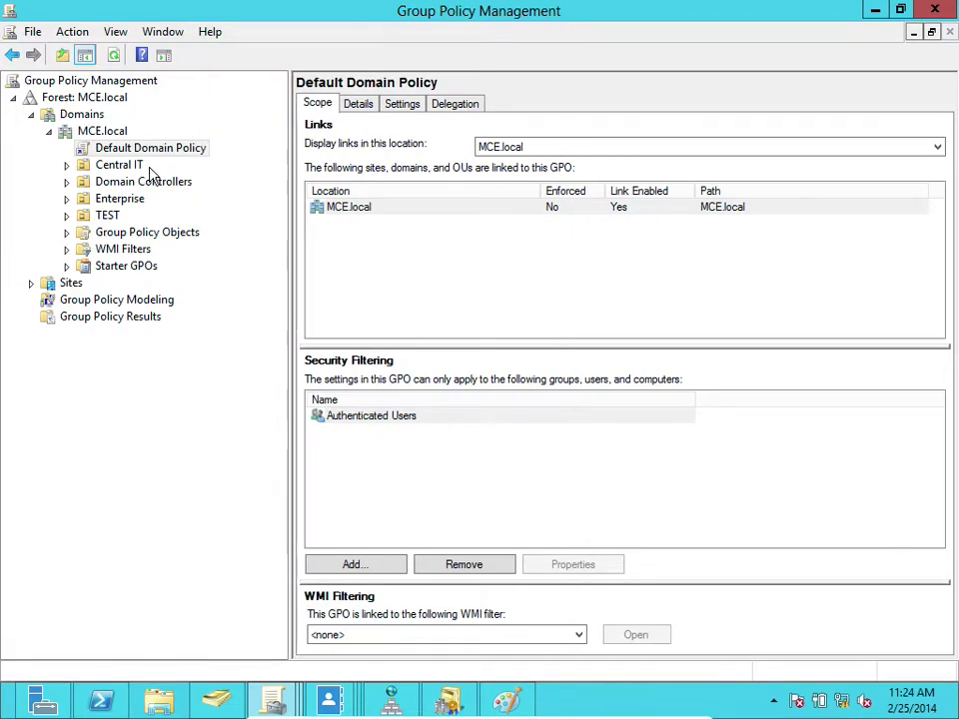
- List the Group Policy Objects of MCE.local and look at the two default policies
{"action": "left_click", "coordinate": [116, 234]}
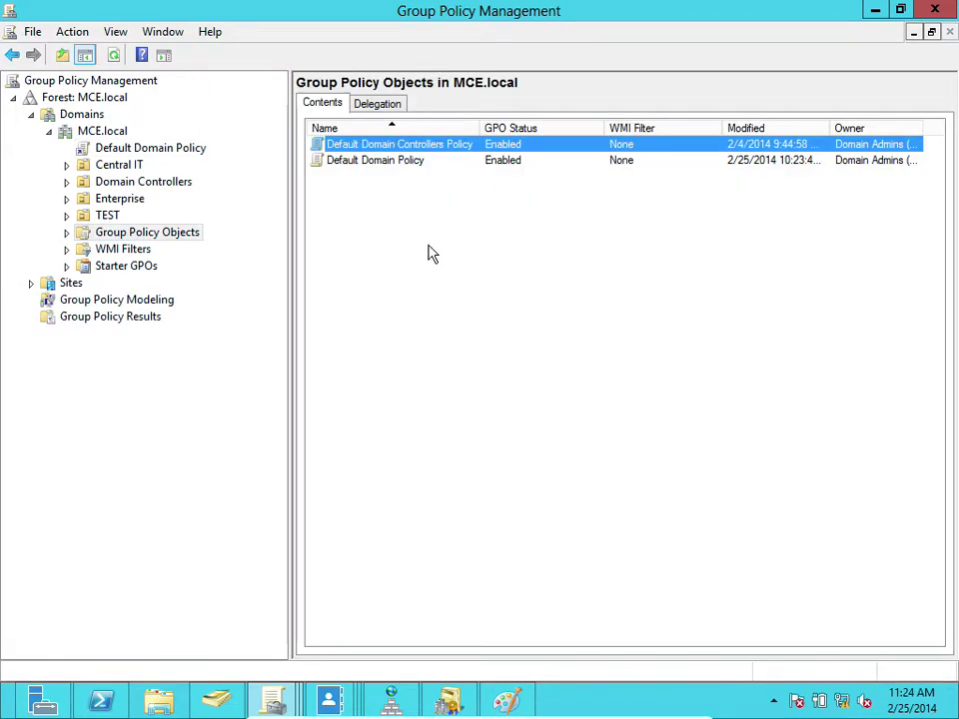
{"action": "left_click", "coordinate": [421, 178]}
{"action": "left_click", "coordinate": [419, 151]}
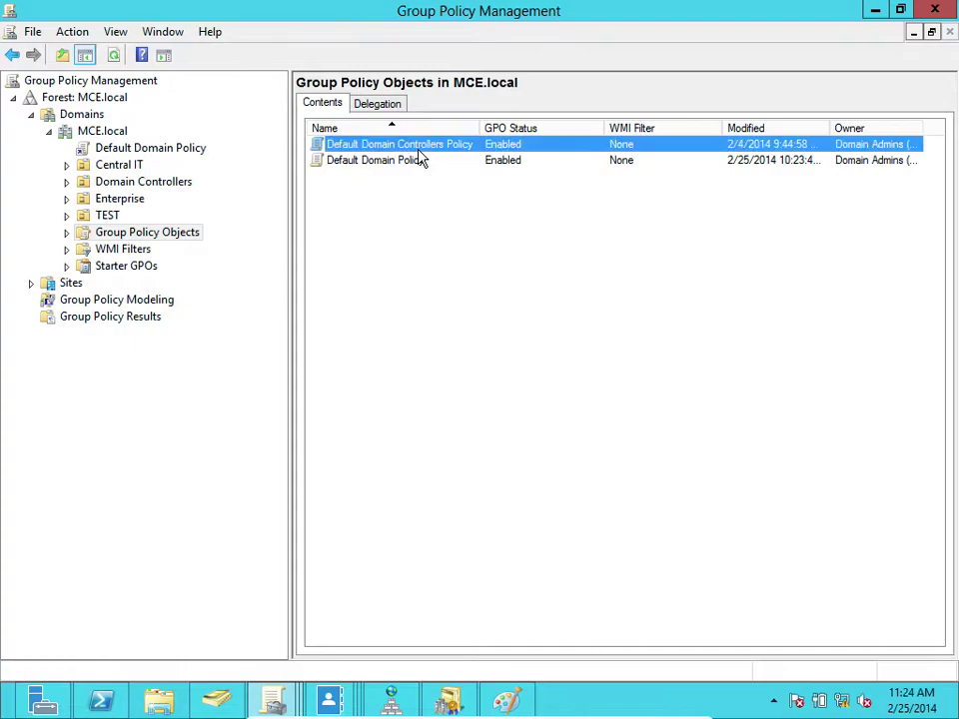
{"action": "left_click", "coordinate": [410, 158]}
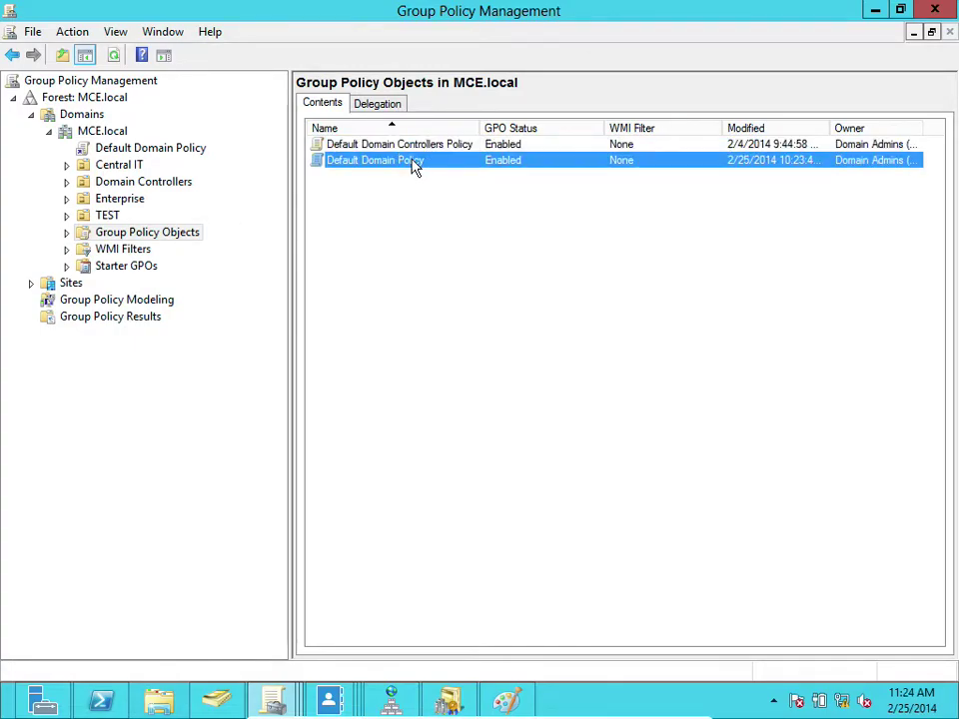
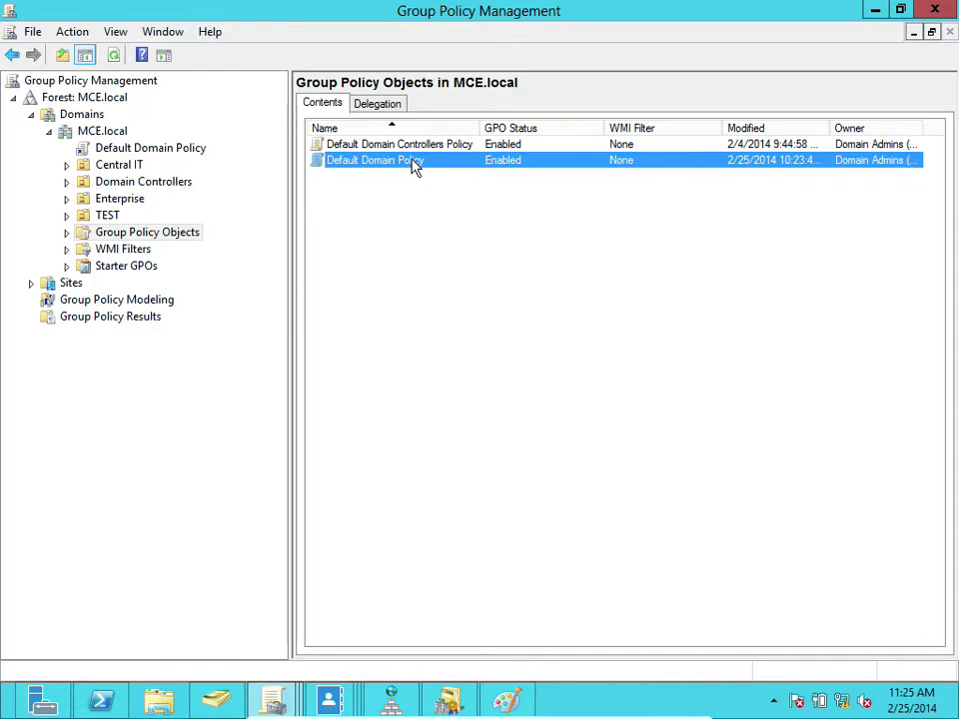
- Start a new group policy object under Group Policy Objects and name it All_Clients
{"action": "left_click", "coordinate": [136, 237]}
{"action": "right_click", "coordinate": [135, 237]}
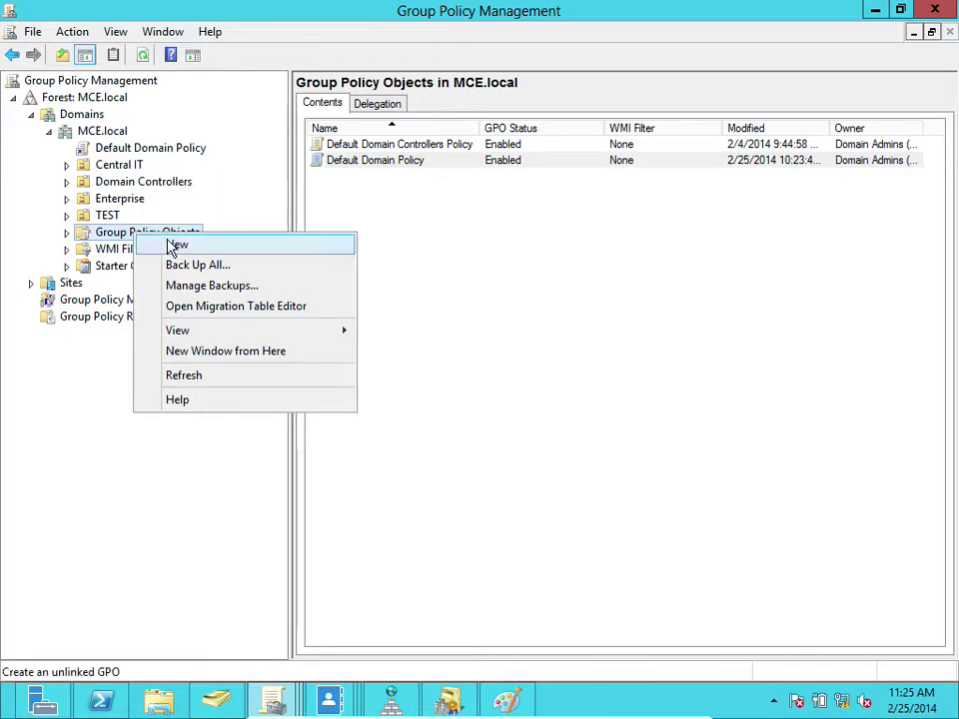
{"action": "left_click", "coordinate": [172, 246]}
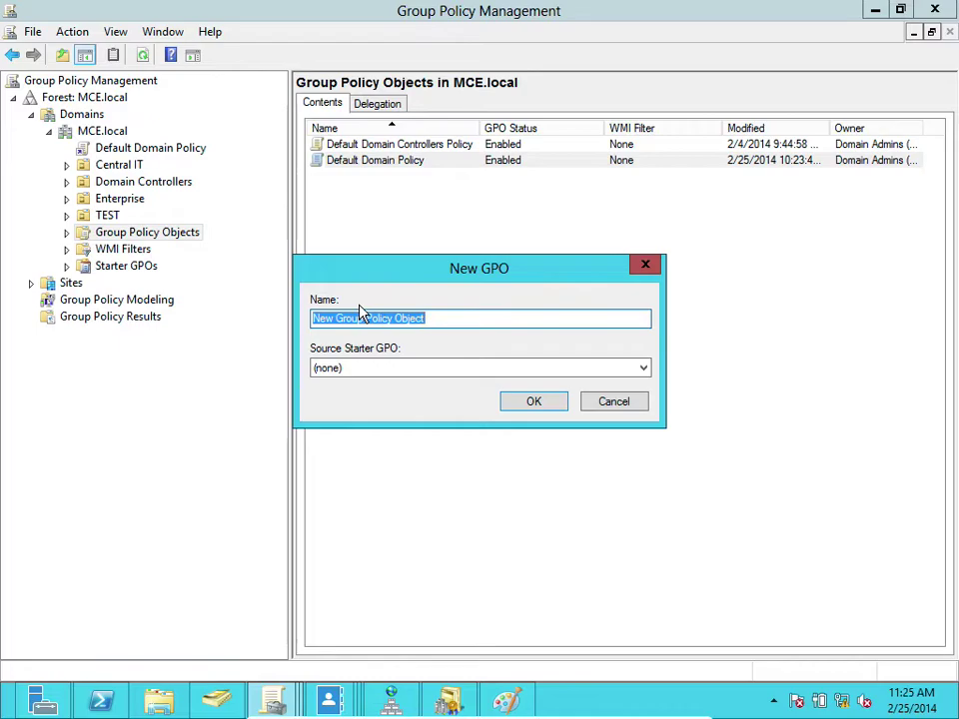
{"action": "type", "text": "All"}
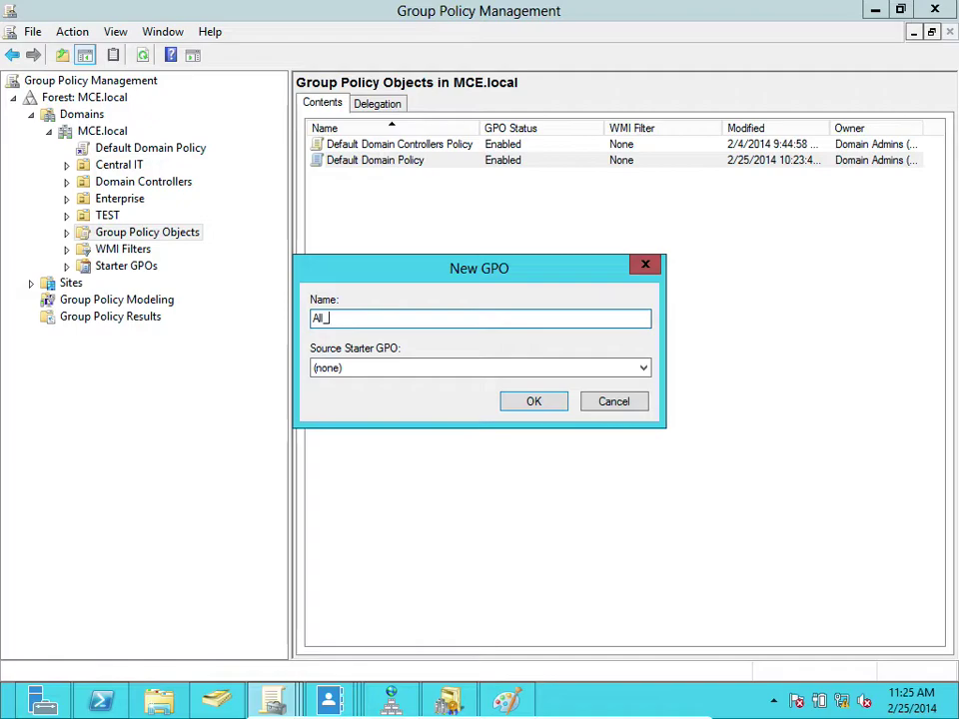
{"action": "type", "text": "_Clients"}
- Check the source starter GPO choices, keep (none), and create the group policy object
{"action": "left_click", "coordinate": [475, 368]}
{"action": "left_click", "coordinate": [475, 368]}
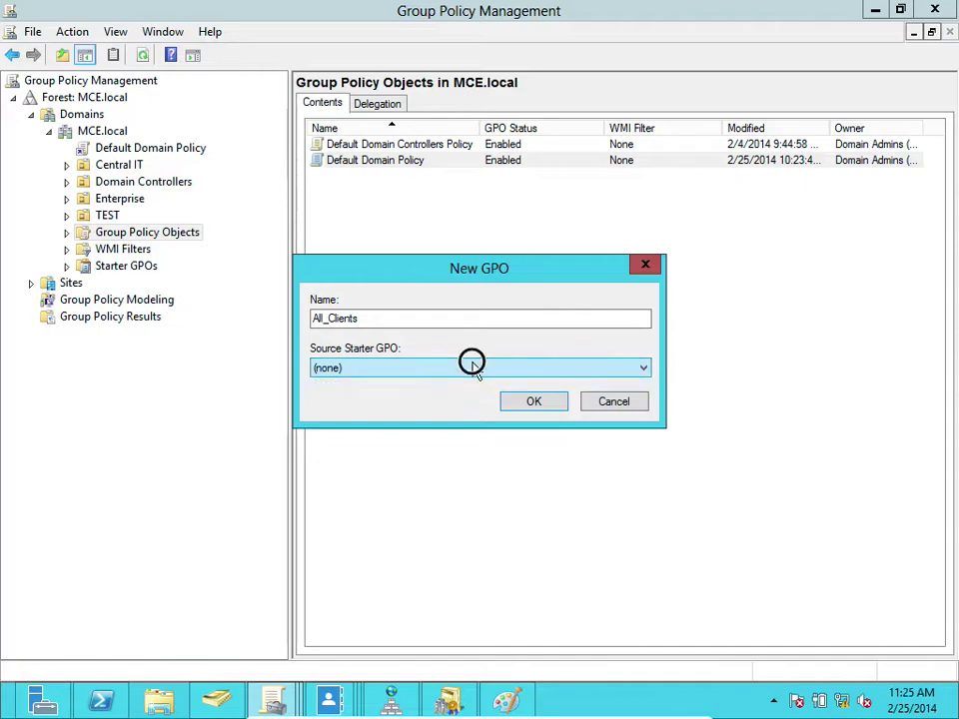
{"action": "left_click", "coordinate": [475, 368]}
{"action": "left_click", "coordinate": [476, 369]}
{"action": "left_click", "coordinate": [475, 368]}
{"action": "left_click", "coordinate": [475, 368]}
{"action": "left_click", "coordinate": [475, 369]}
{"action": "left_click", "coordinate": [475, 369]}
{"action": "left_click", "coordinate": [475, 368]}
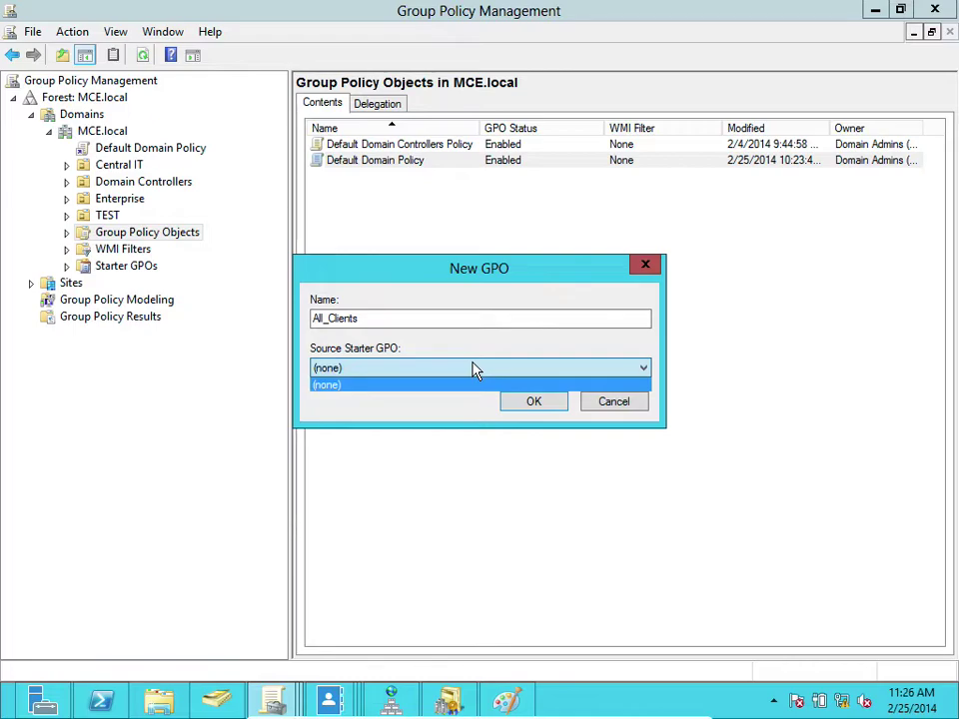
{"action": "left_click", "coordinate": [543, 367]}
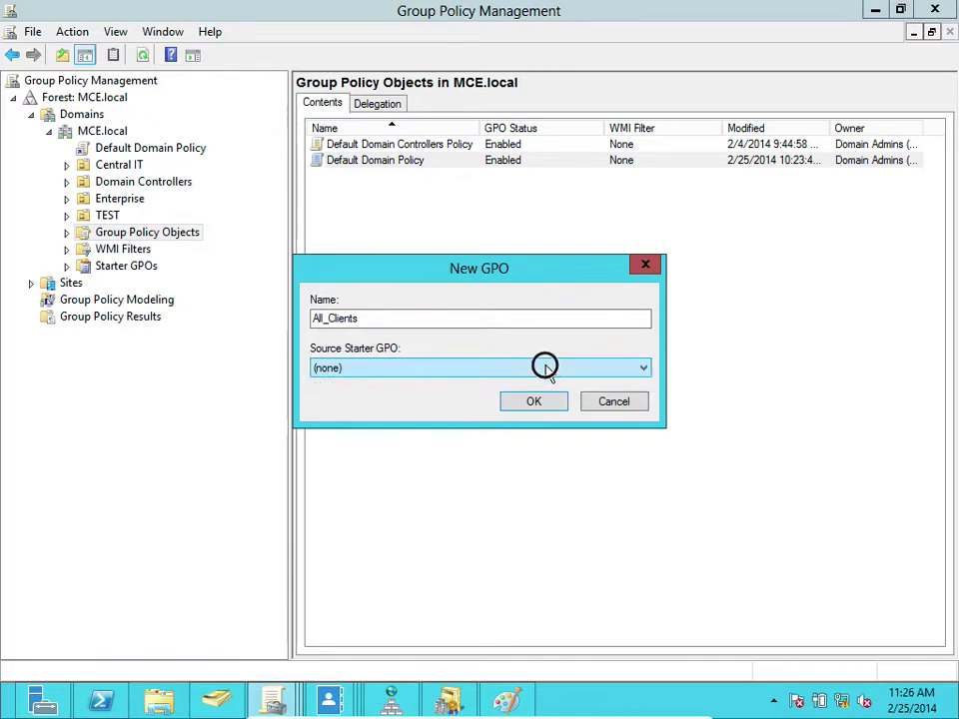
{"action": "left_click", "coordinate": [530, 400]}
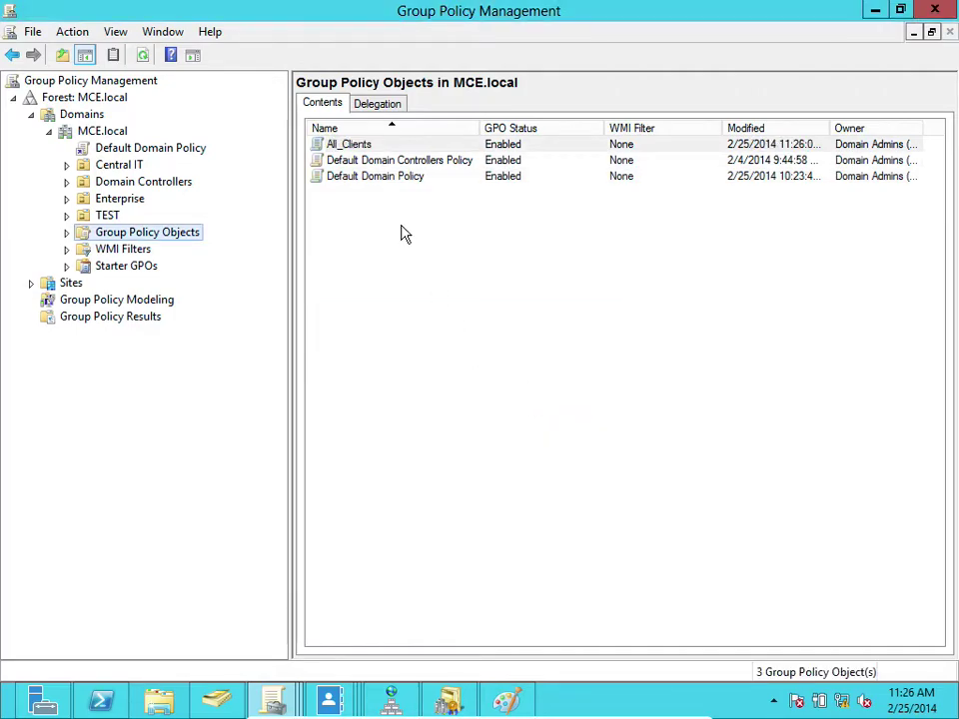
- Open the All_Clients policy object for editing, enlarging the editor window and widening its tree to fit the full policy name
{"action": "left_click", "coordinate": [351, 145]}
{"action": "left_click", "coordinate": [352, 145]}
{"action": "left_click", "coordinate": [366, 196]}
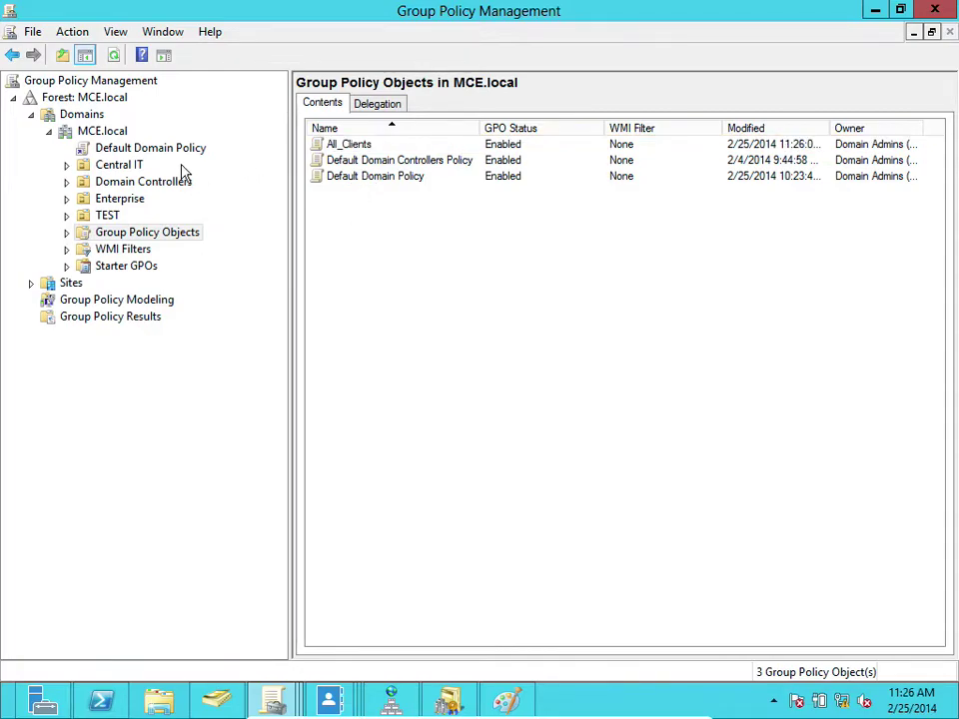
{"action": "left_click", "coordinate": [355, 148]}
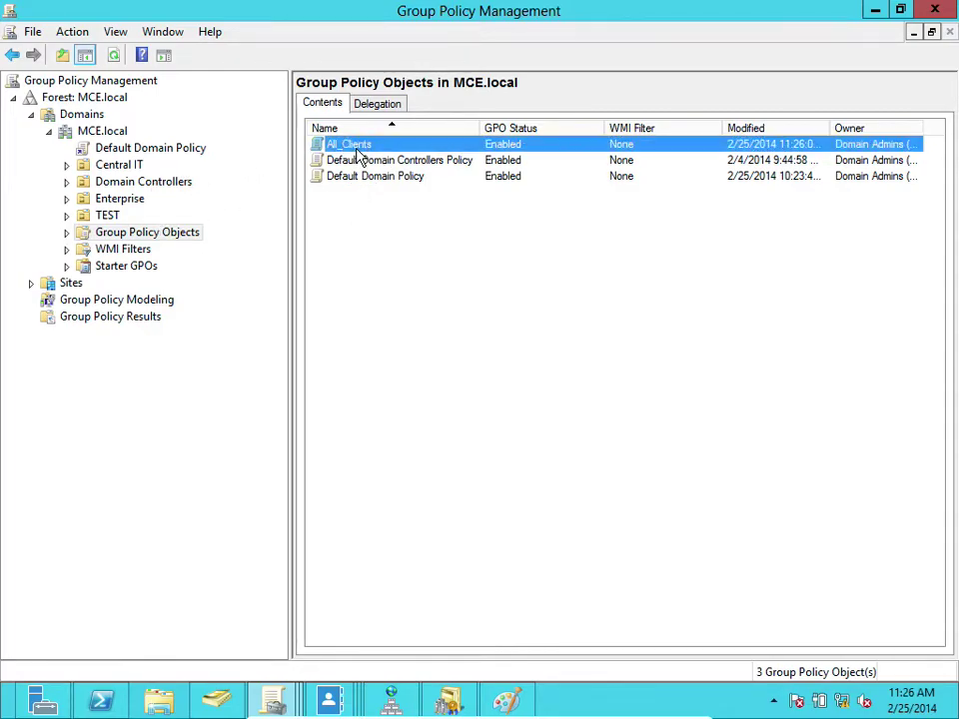
{"action": "right_click", "coordinate": [357, 148]}
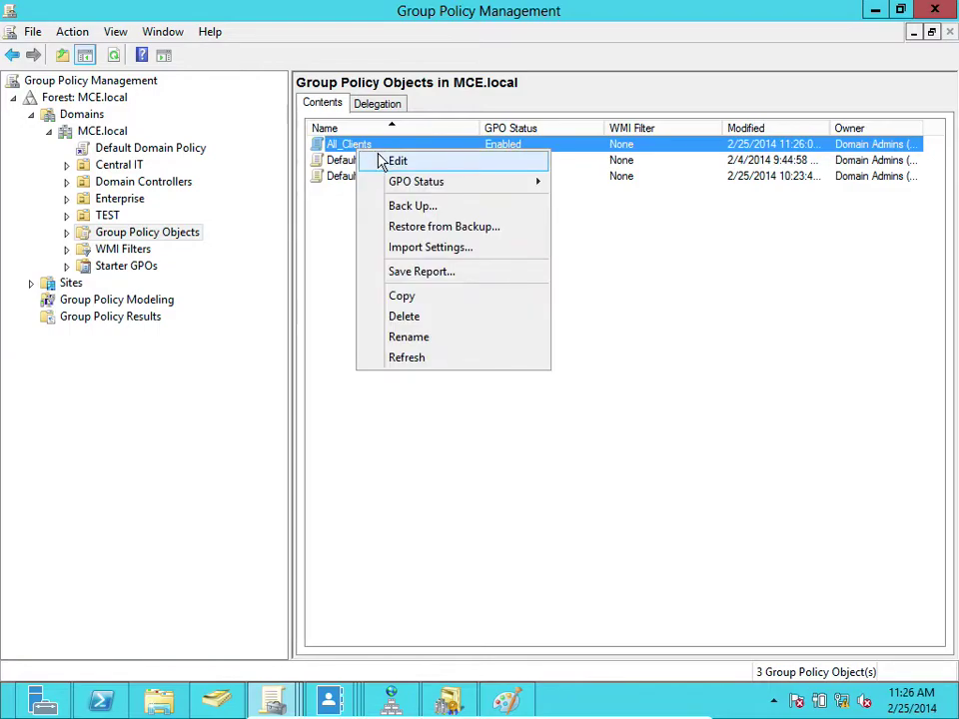
{"action": "left_click", "coordinate": [382, 159]}
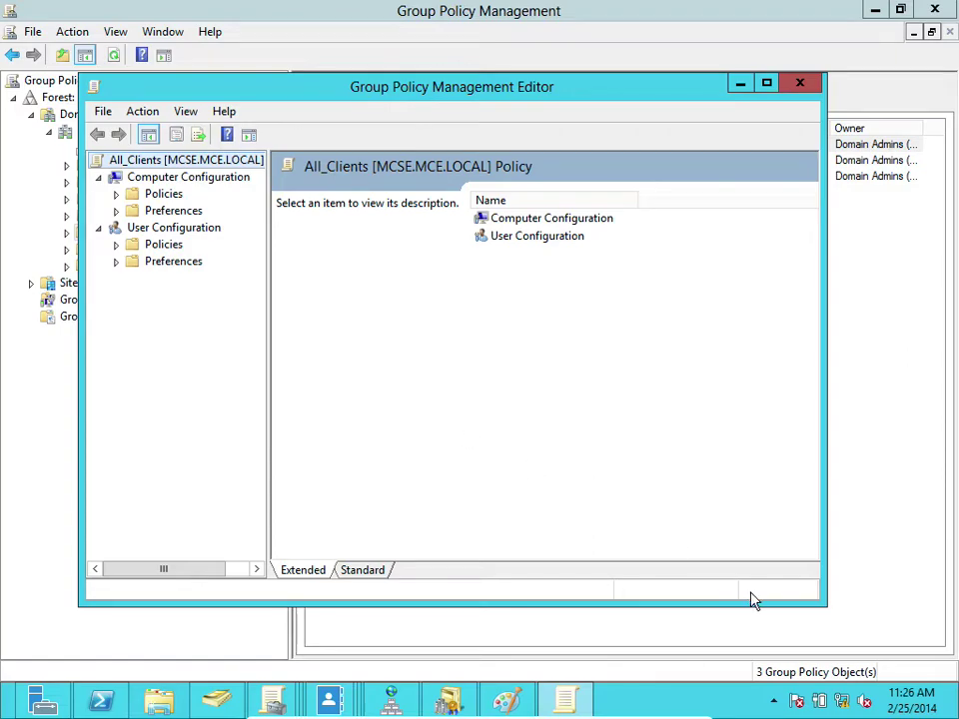
{"action": "left_click_drag", "start_coordinate": [821, 607], "coordinate": [938, 637]}
{"action": "left_click_drag", "start_coordinate": [267, 355], "coordinate": [407, 346]}
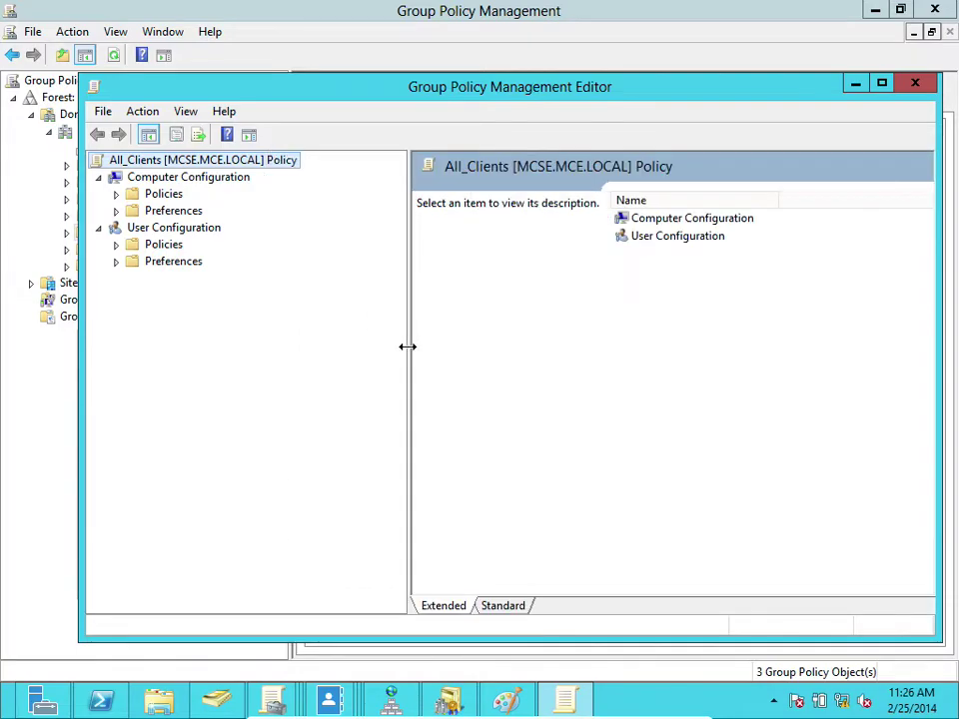
- Show the Restricted Groups node in the Security Settings of the computer's Windows Settings policies
{"action": "left_click", "coordinate": [117, 196]}
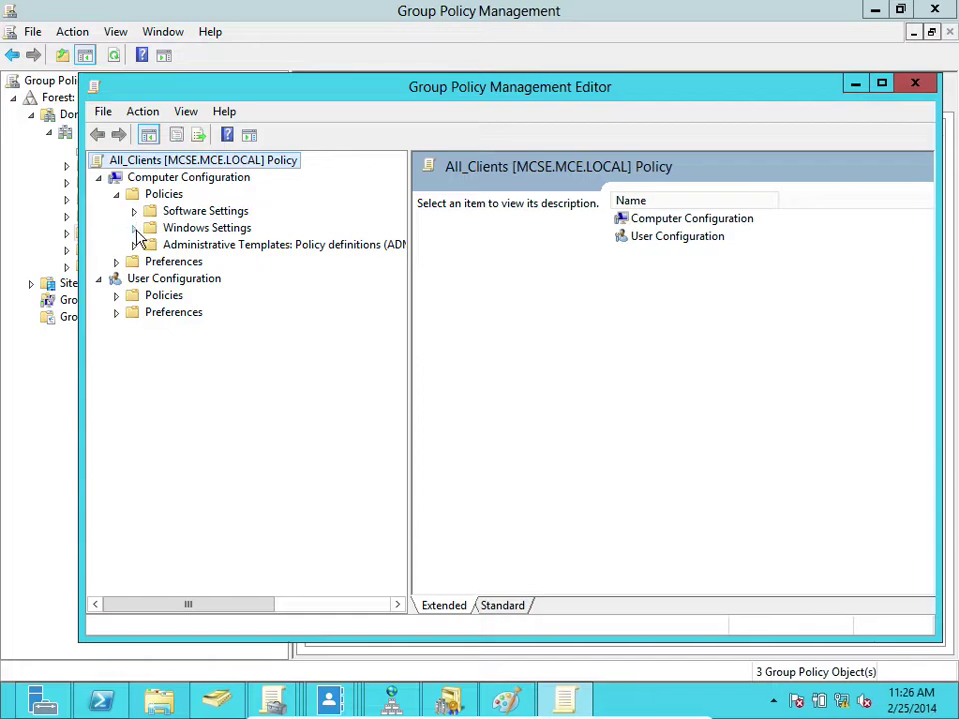
{"action": "left_click", "coordinate": [134, 228]}
{"action": "left_click", "coordinate": [152, 278]}
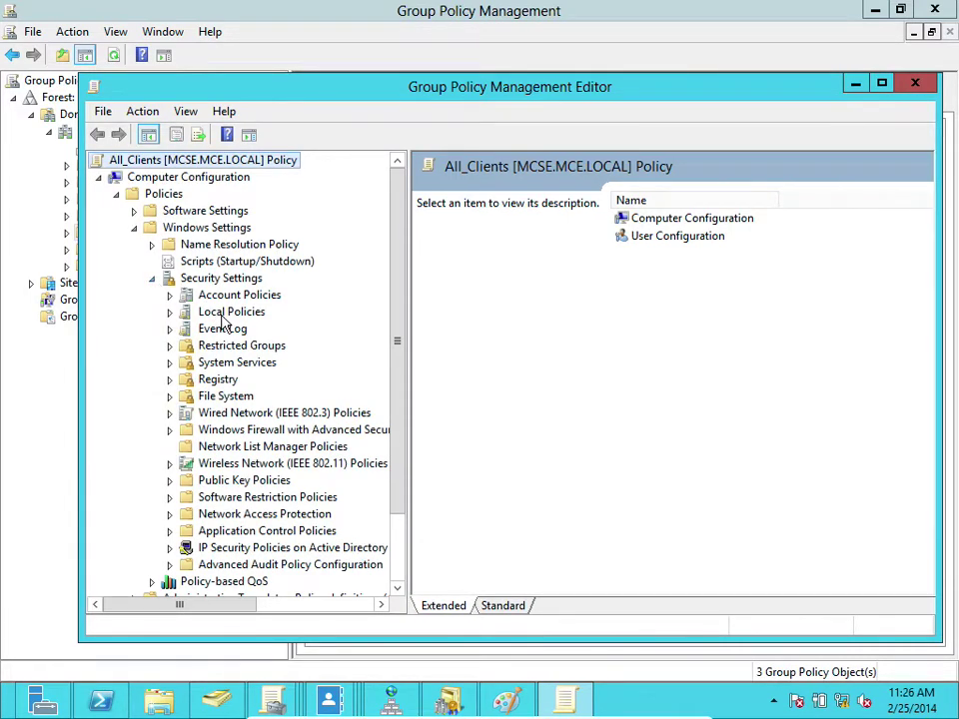
{"action": "left_click", "coordinate": [218, 346]}
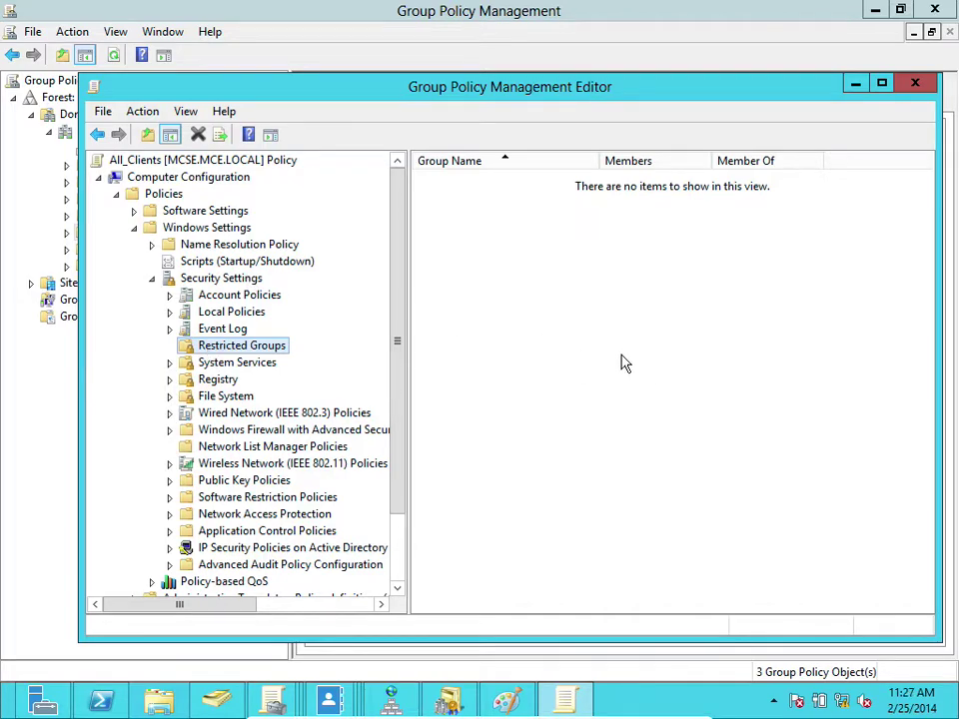
- Add a restricted group named administrators to the All_Clients policy
{"action": "right_click", "coordinate": [258, 353]}
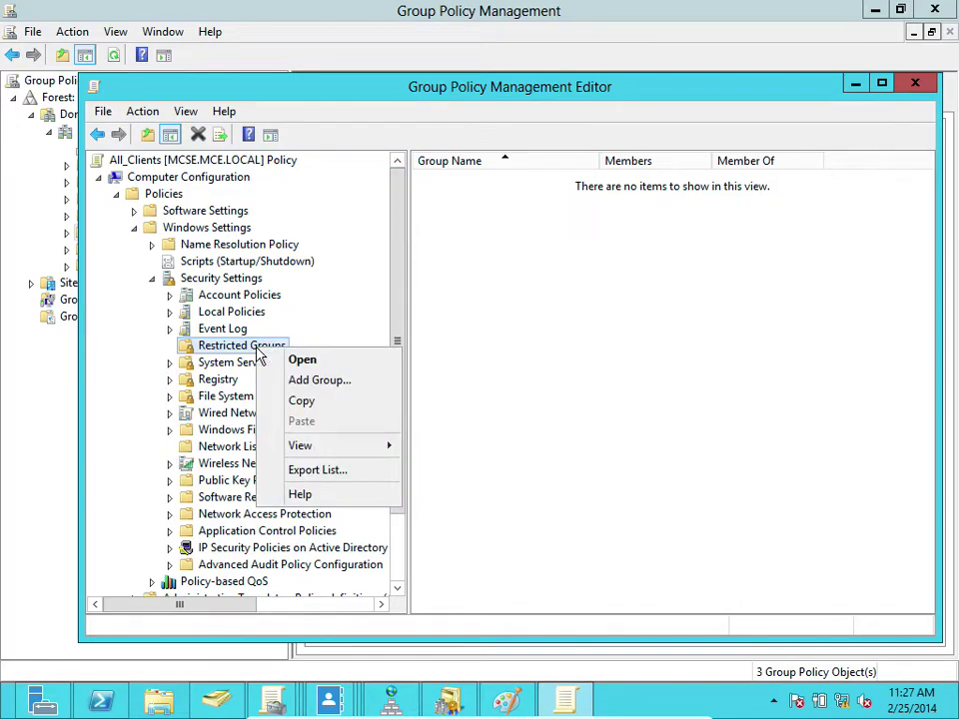
{"action": "left_click", "coordinate": [295, 384]}
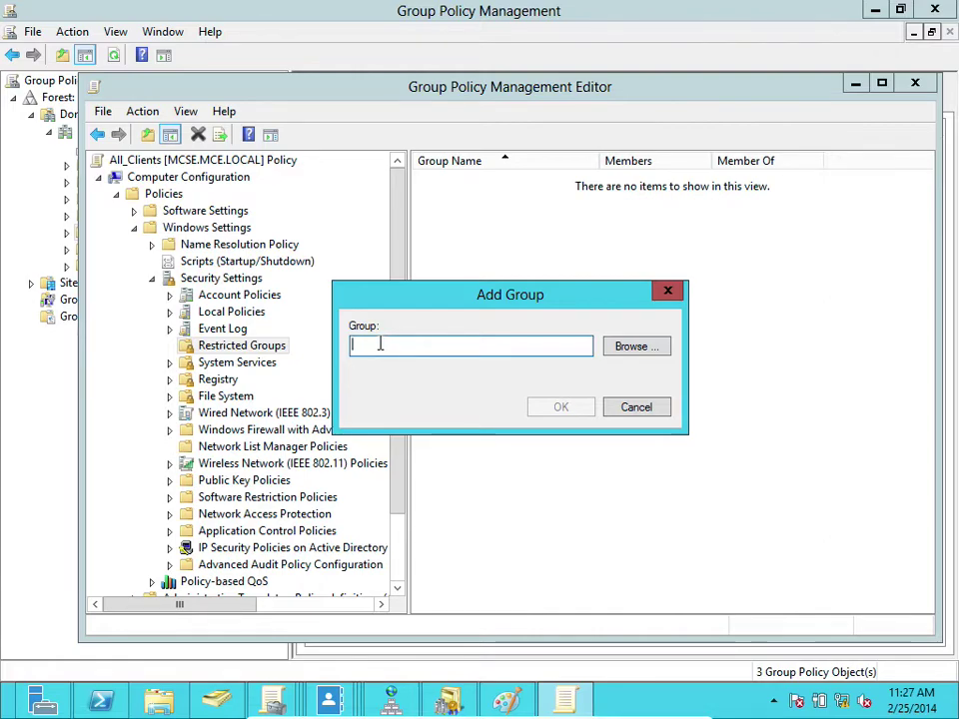
{"action": "type", "text": "administrators"}
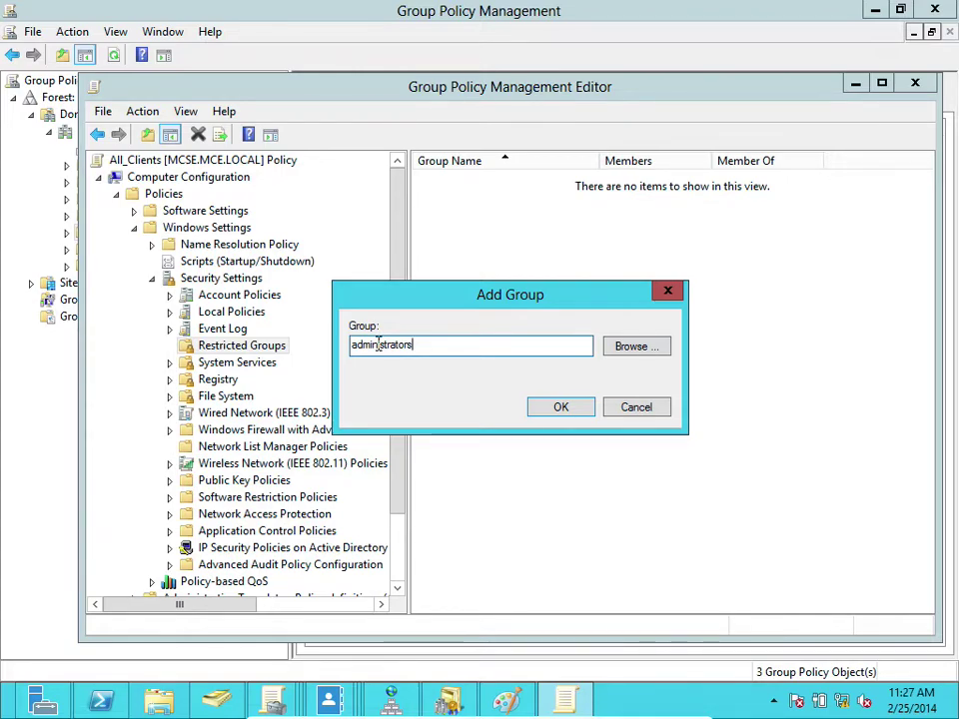
{"action": "left_click", "coordinate": [555, 409]}
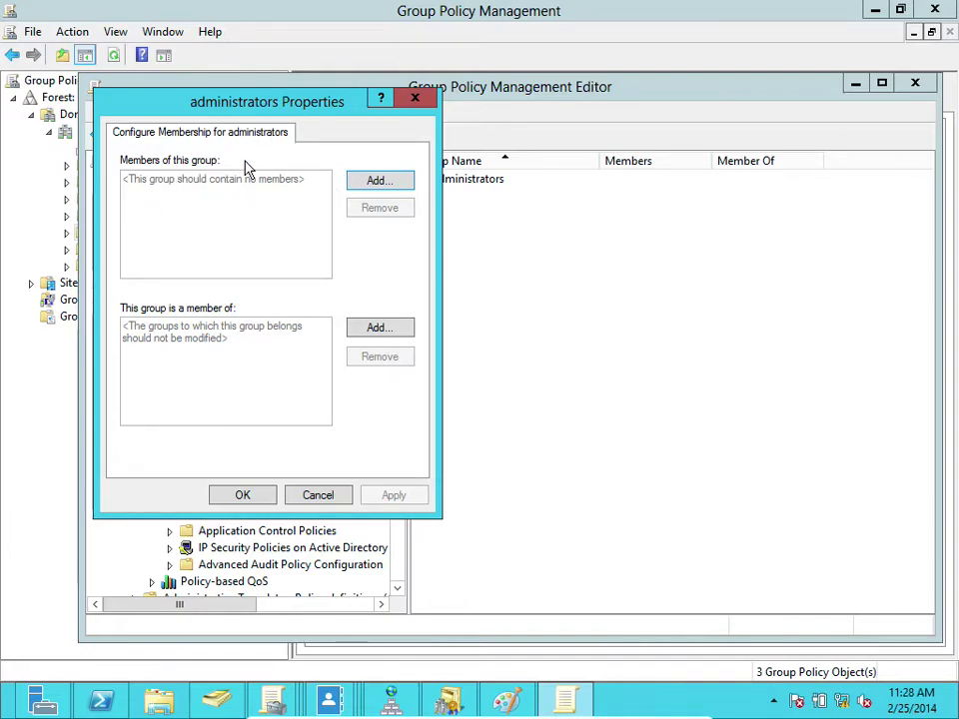
- Start adding a member to the administrators restricted group and check the name IT in MCE.local
{"action": "left_click", "coordinate": [372, 183]}
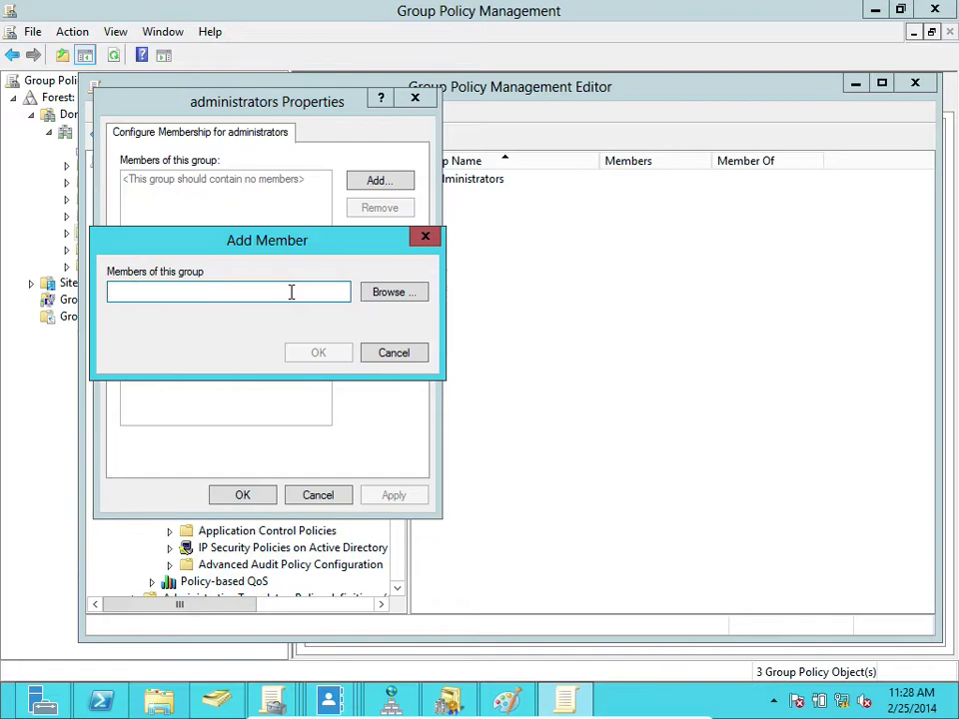
{"action": "left_click", "coordinate": [380, 297]}
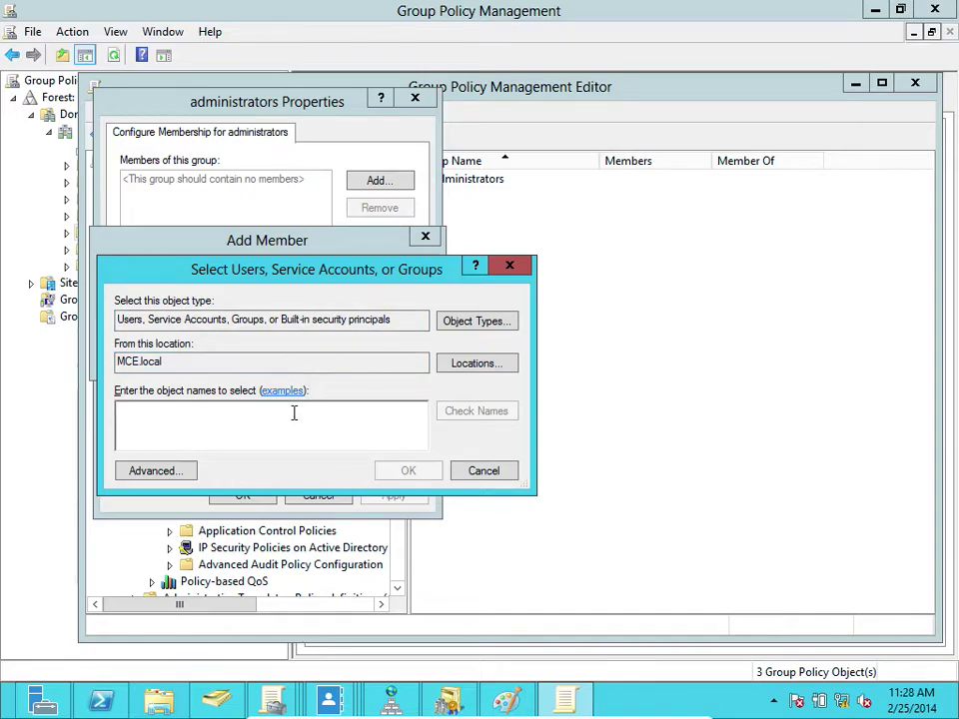
{"action": "type", "text": "l"}
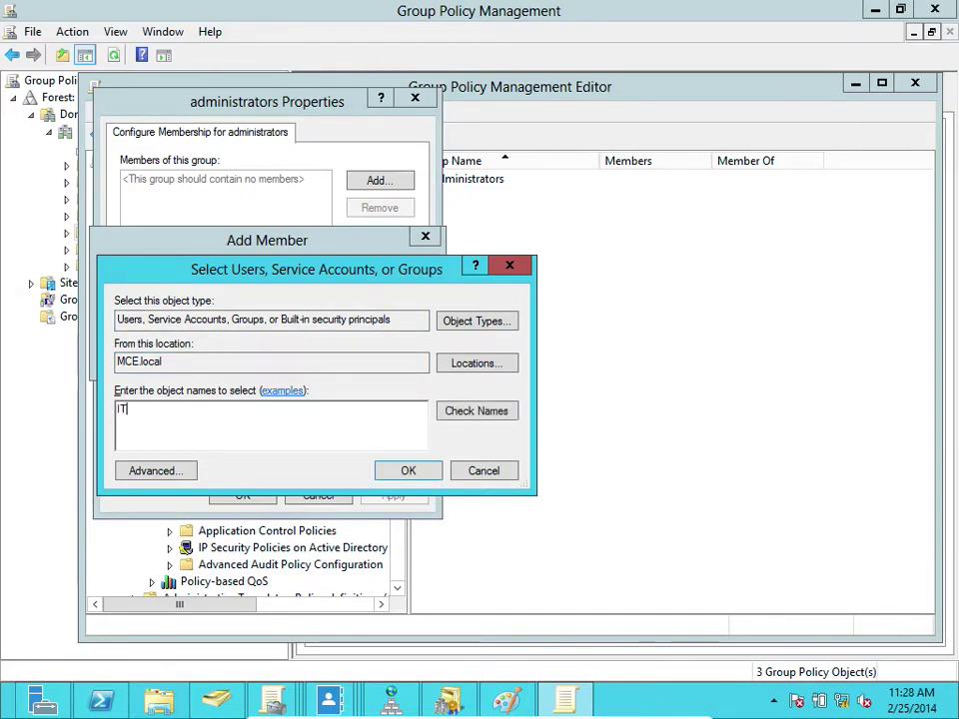
{"action": "left_click", "coordinate": [474, 411]}
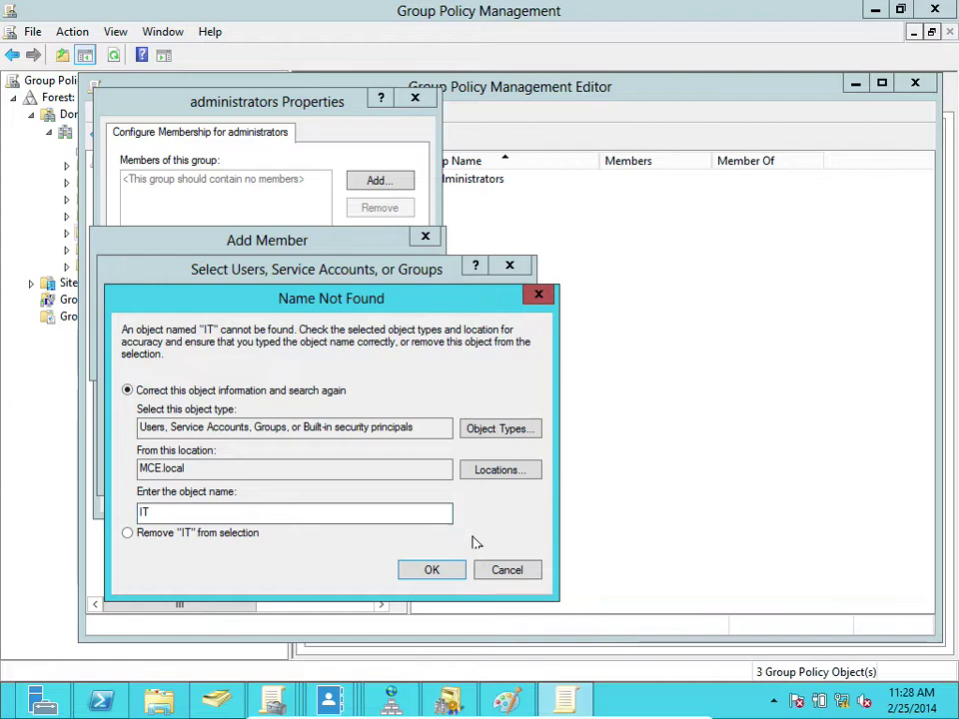
{"action": "left_click", "coordinate": [505, 571]}
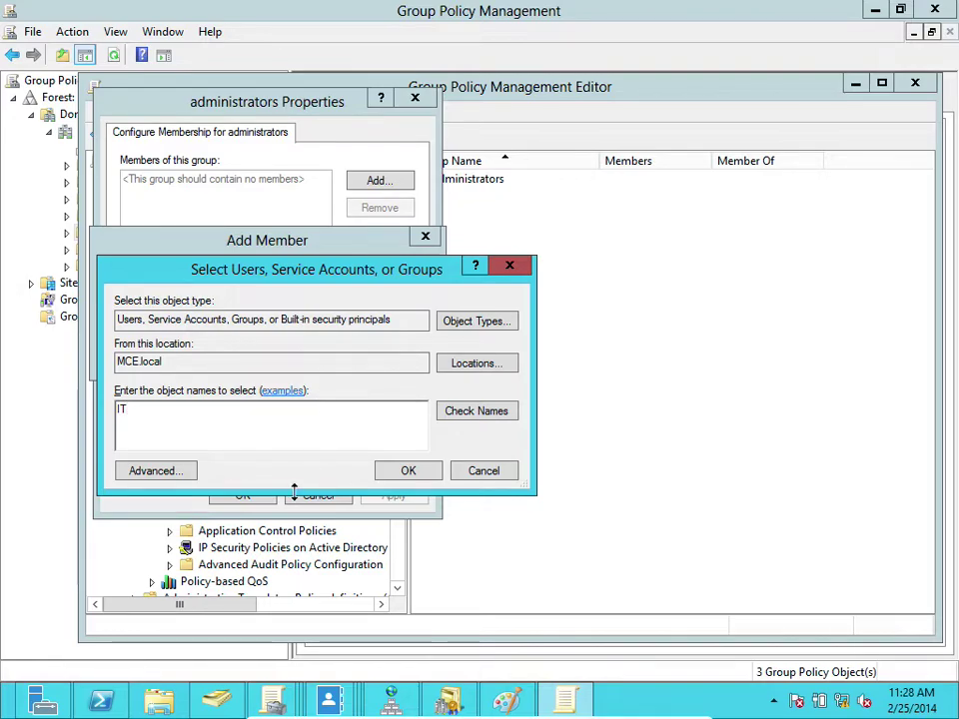
- Switch to Active Directory Administrative Center and open the Groups organizational unit inside Central IT
{"action": "mouse_move", "coordinate": [316, 715]}
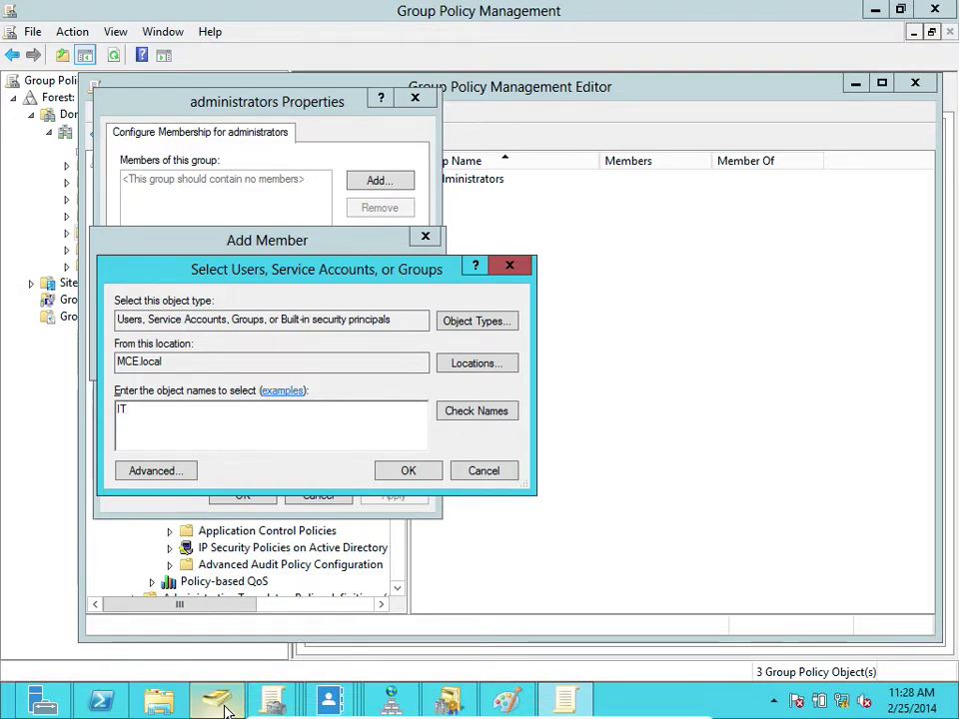
{"action": "mouse_move", "coordinate": [224, 707]}
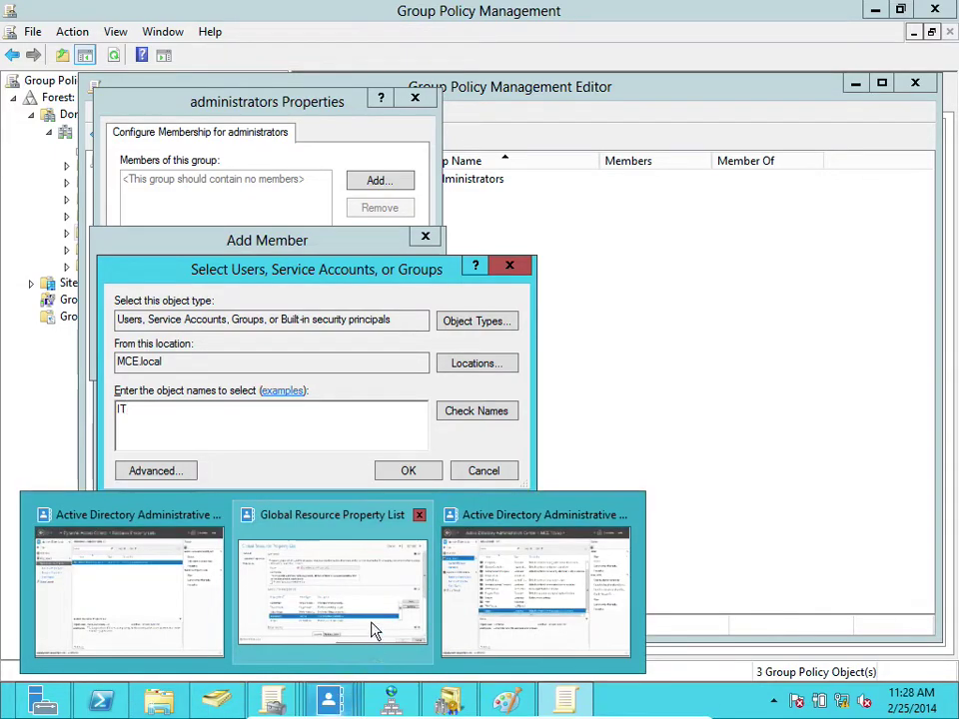
{"action": "left_click", "coordinate": [479, 605]}
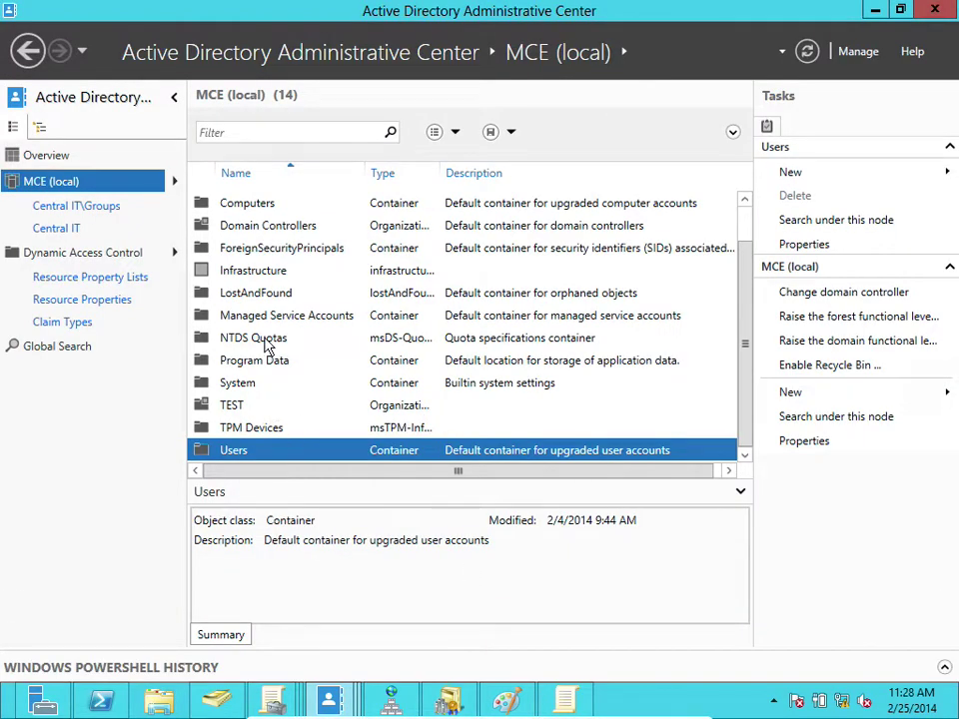
{"action": "scroll", "coordinate": [282, 327], "scroll_direction": "up", "scroll_amount": 1}
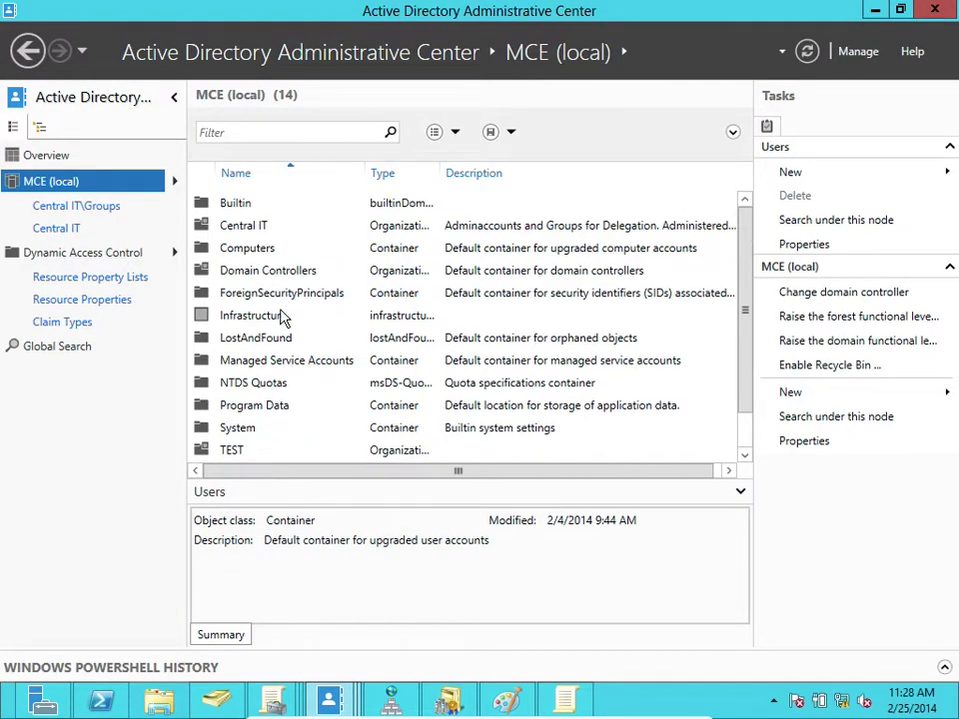
{"action": "double_click", "coordinate": [257, 230]}
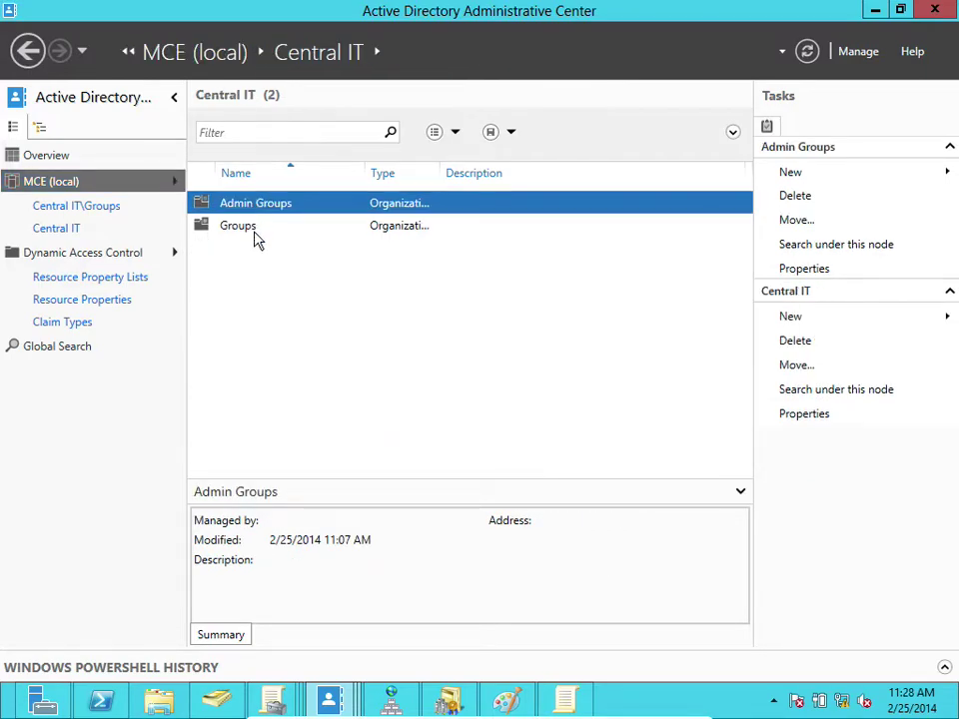
{"action": "left_click", "coordinate": [257, 230]}
{"action": "double_click", "coordinate": [255, 230]}
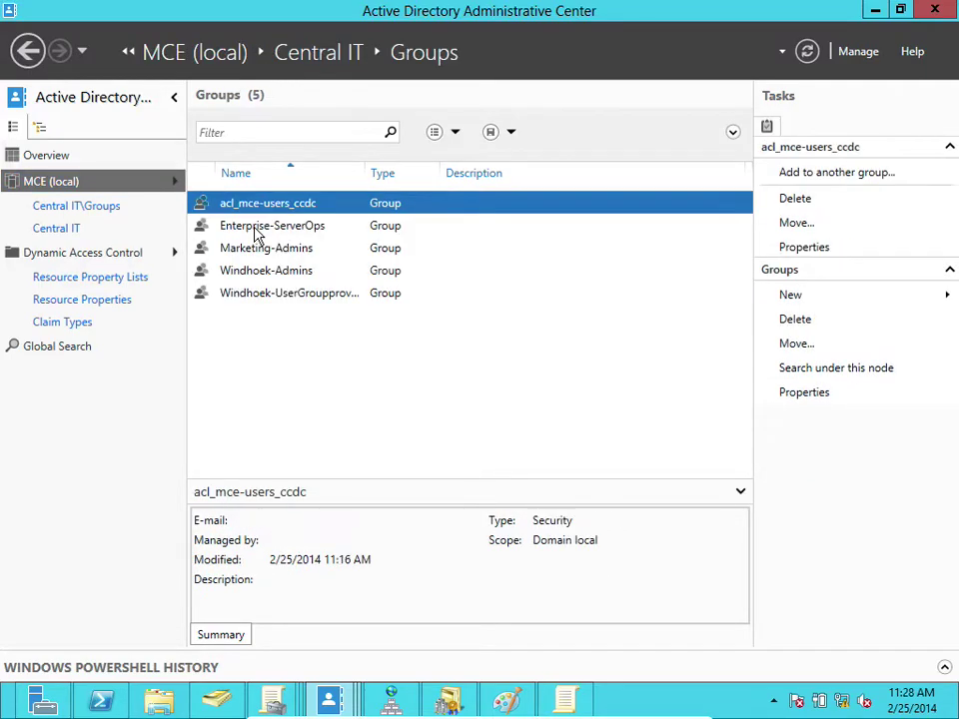
- Create a global security group named IT in the Groups organizational unit of Central IT
{"action": "left_click", "coordinate": [794, 176]}
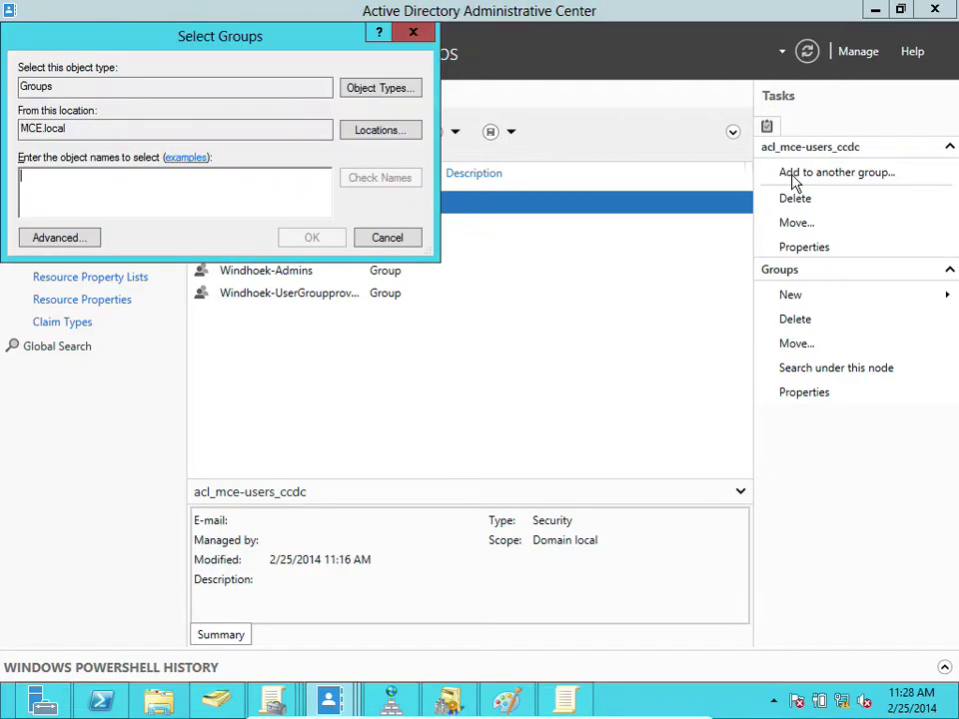
{"action": "left_click", "coordinate": [387, 238]}
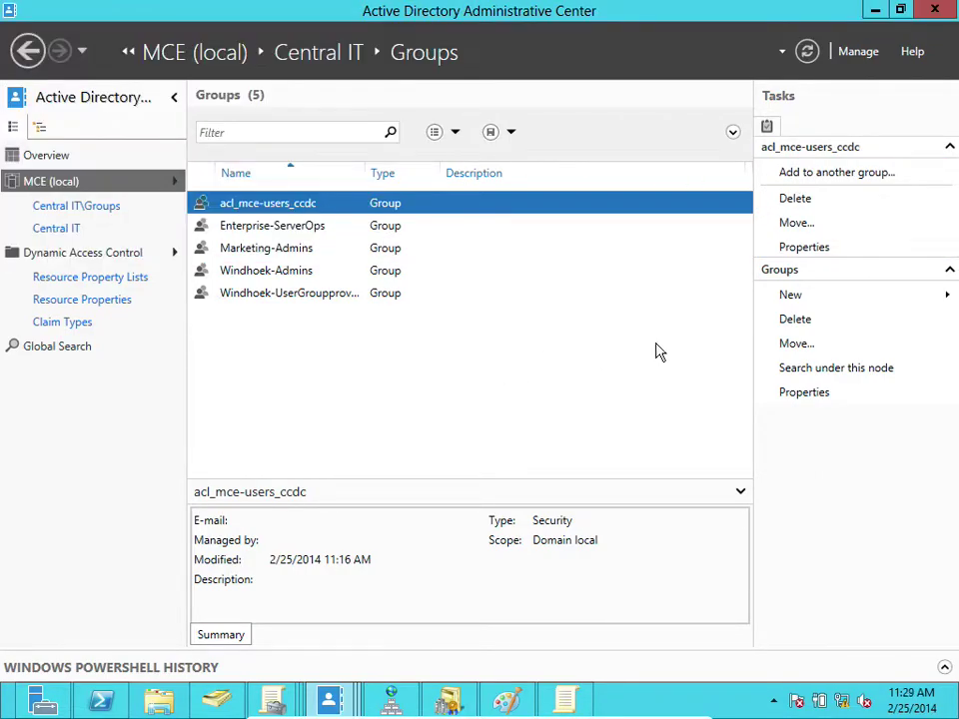
{"action": "left_click", "coordinate": [796, 294]}
{"action": "left_click", "coordinate": [661, 297]}
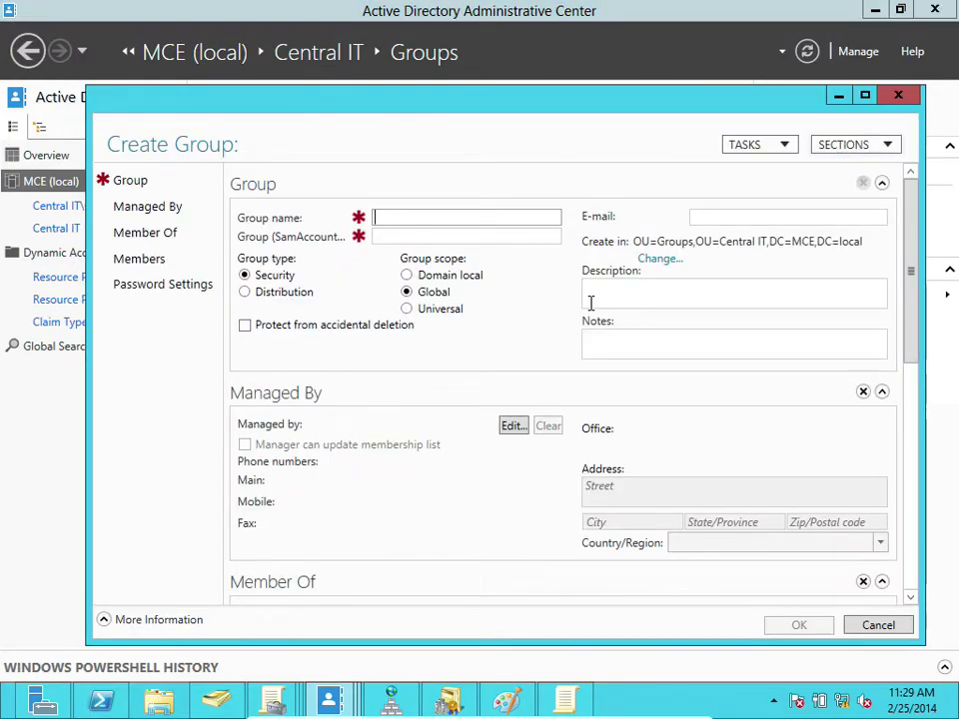
{"action": "type", "text": "IT"}
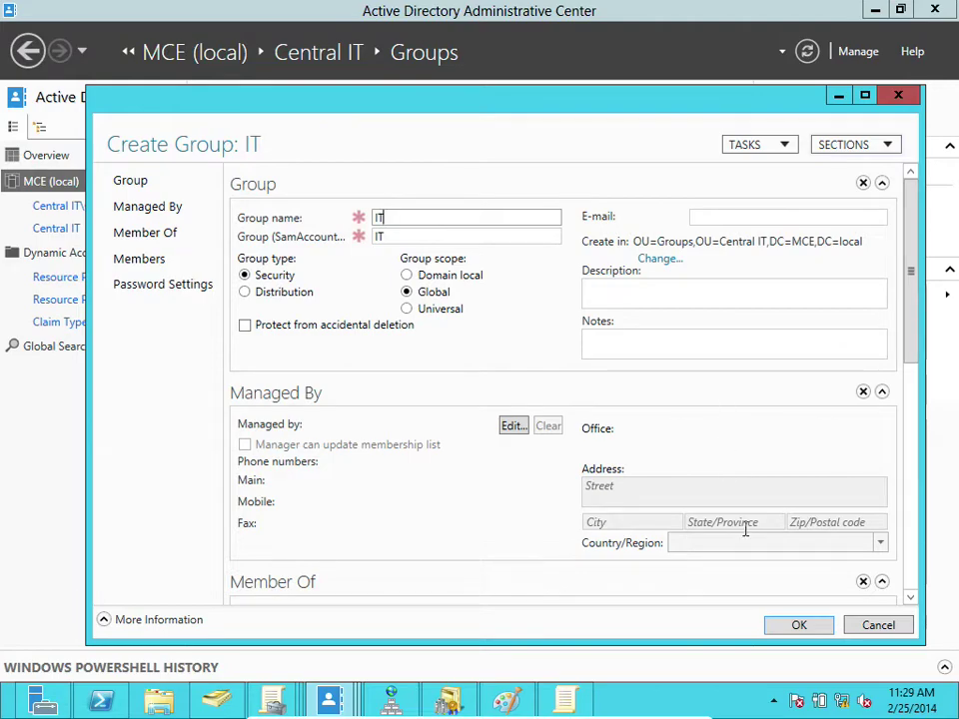
{"action": "left_click", "coordinate": [794, 625]}
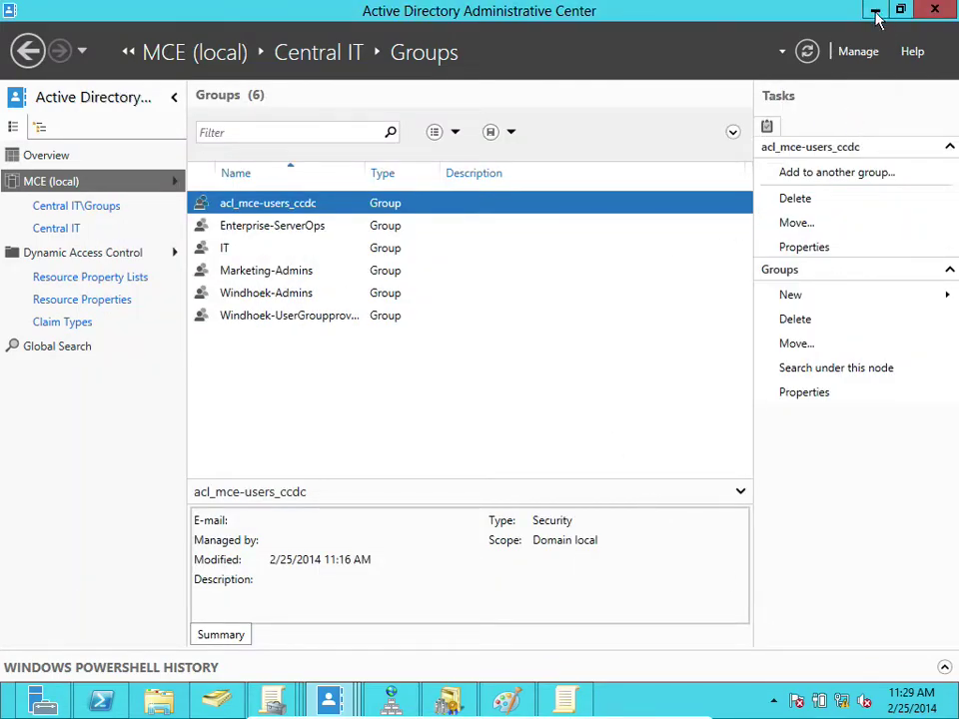
- Switch back to Group Policy Management Editor, add the IT group as a member of the administrators restricted group, and apply the membership
{"action": "mouse_move", "coordinate": [575, 692]}
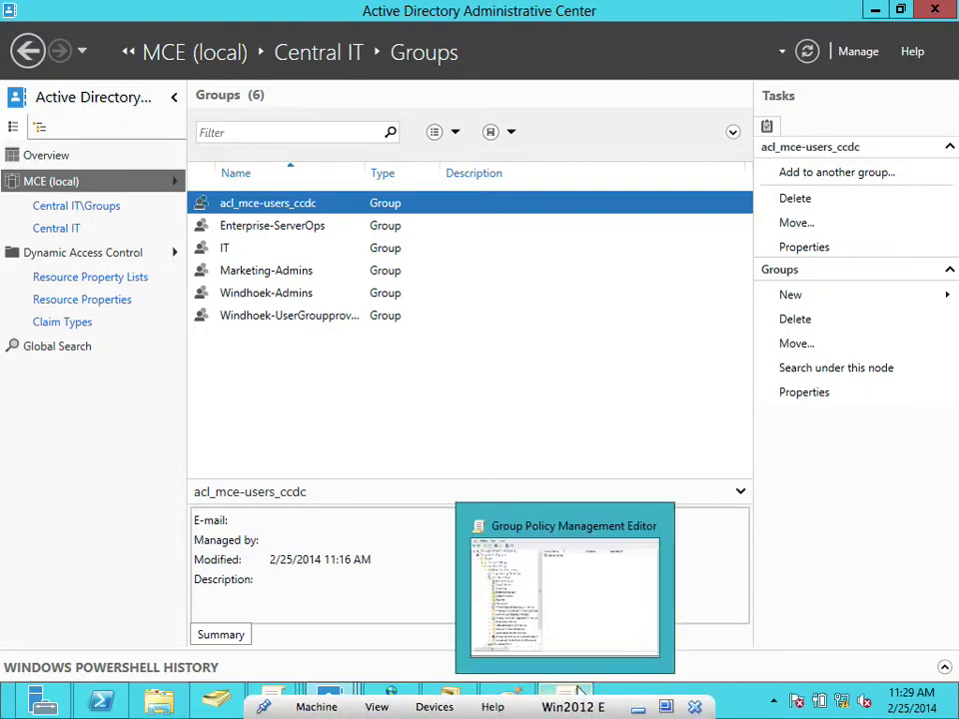
{"action": "left_click", "coordinate": [578, 637]}
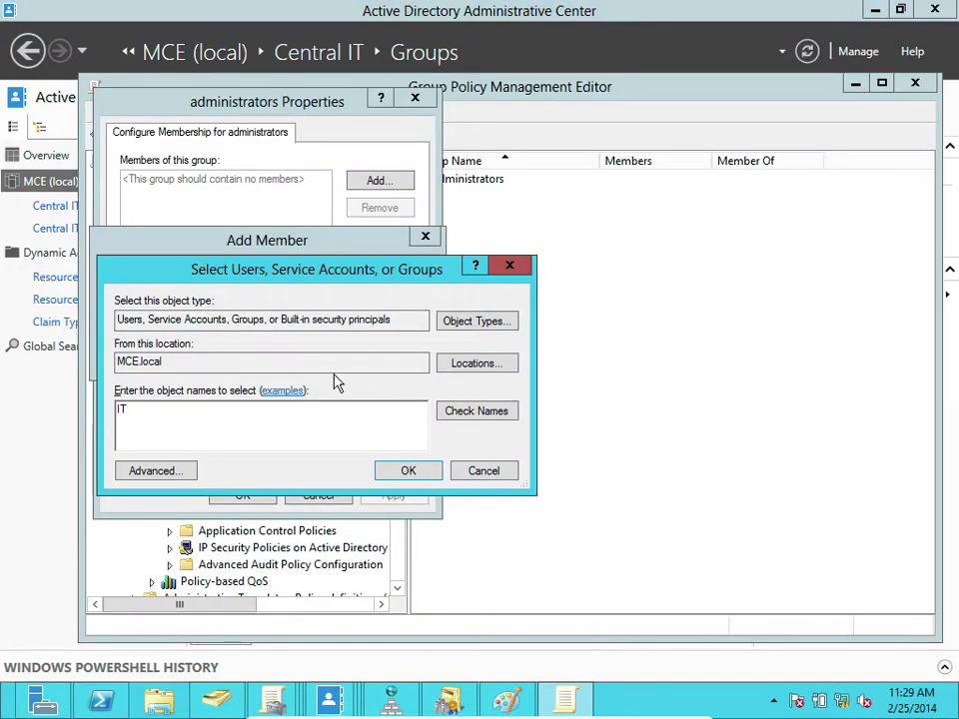
{"action": "left_click", "coordinate": [451, 409]}
{"action": "left_click", "coordinate": [412, 471]}
{"action": "left_click", "coordinate": [320, 352]}
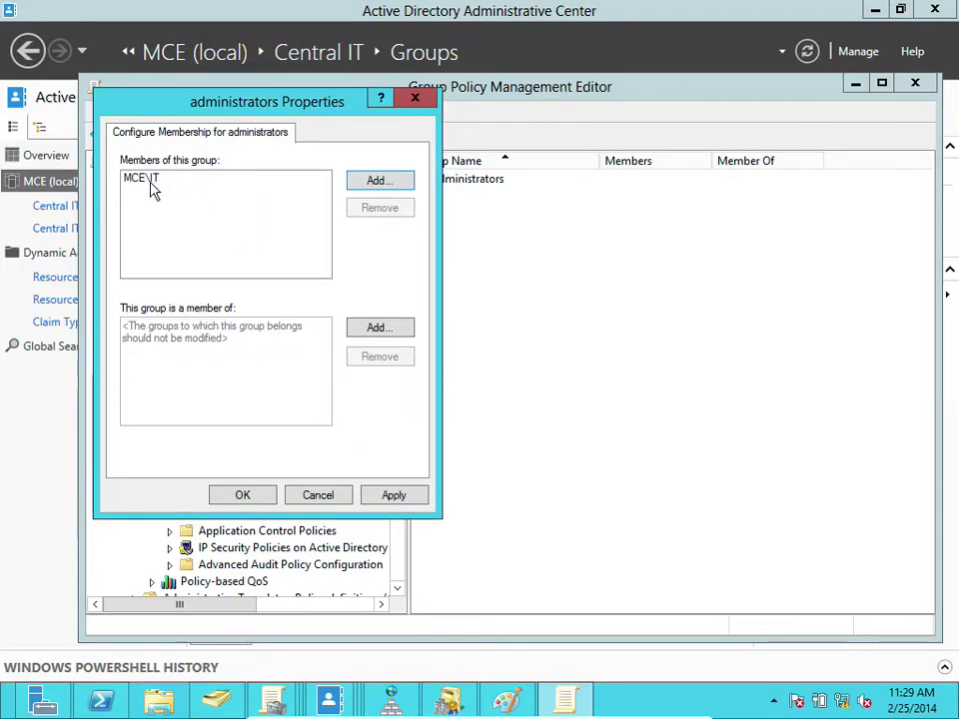
{"action": "left_click", "coordinate": [379, 497]}
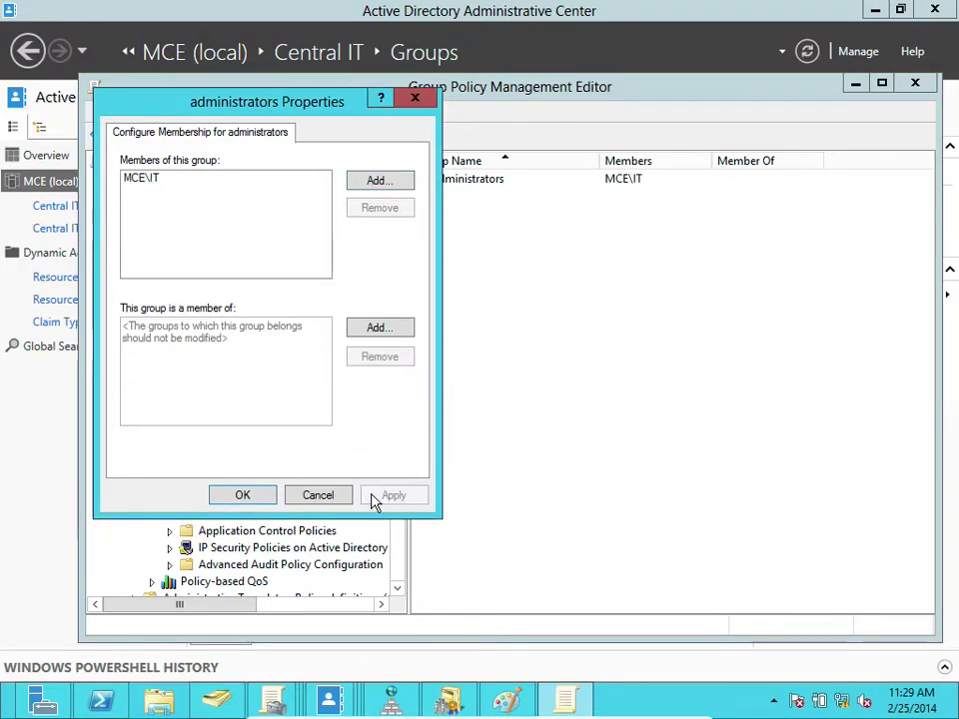
{"action": "left_click", "coordinate": [264, 499]}
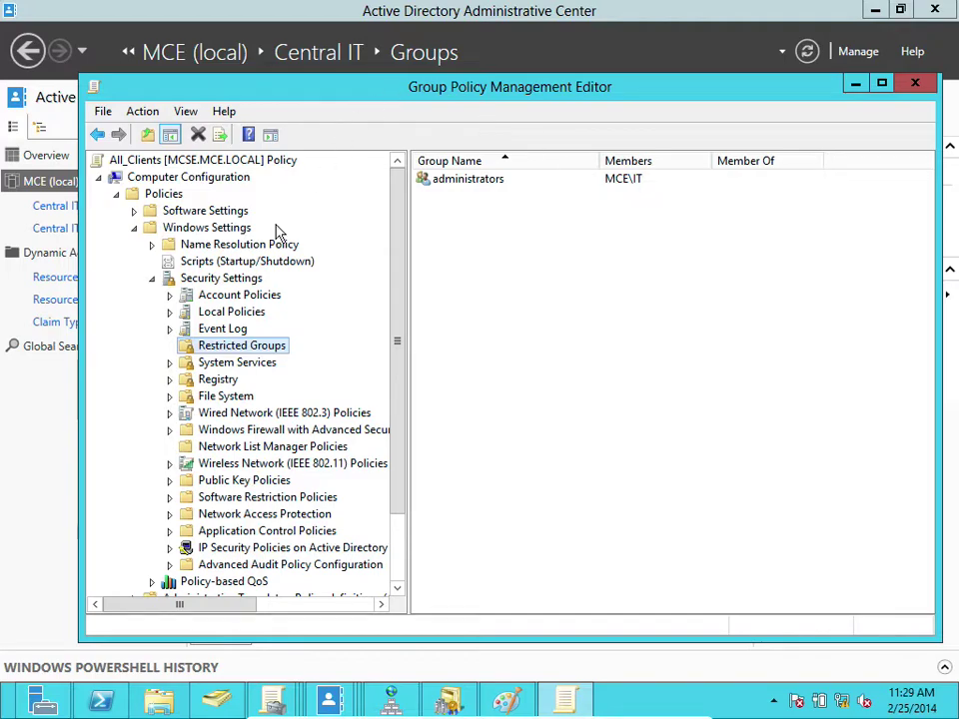
- Open the Windows Update policy settings under Computer Configuration's Administrative Templates, Windows Components, in the All_Clients policy
{"action": "left_click", "coordinate": [151, 281]}
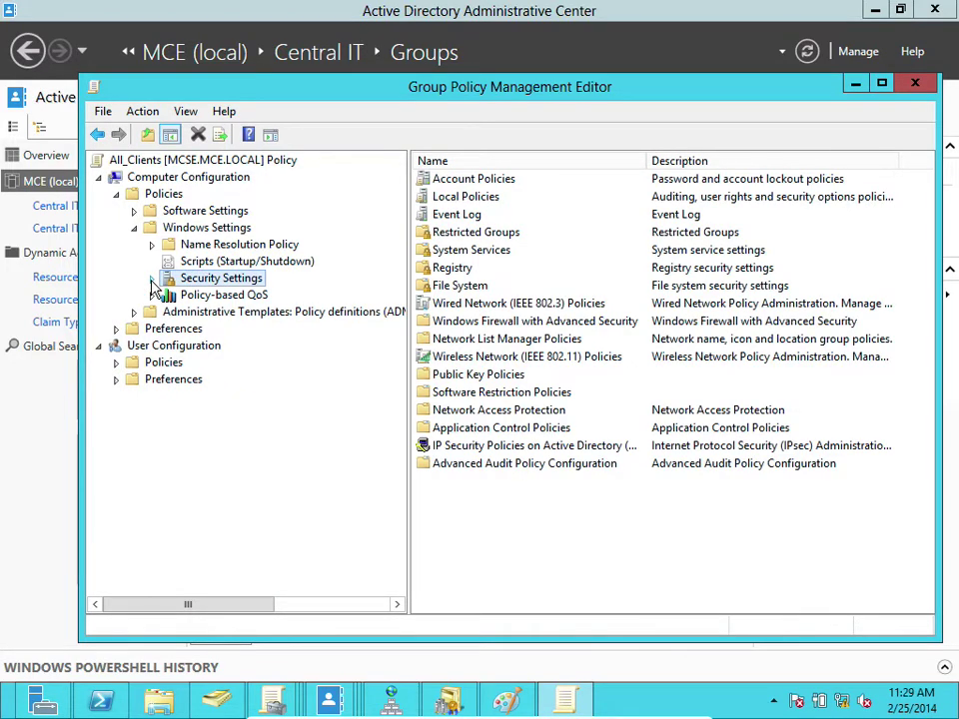
{"action": "left_click", "coordinate": [135, 229]}
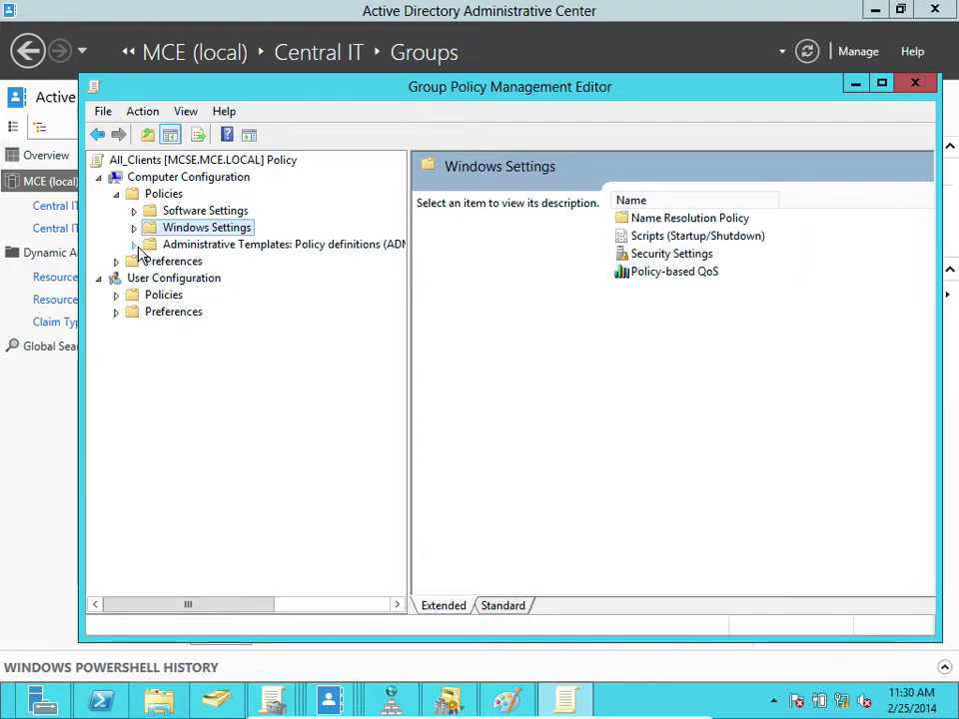
{"action": "left_click", "coordinate": [135, 244]}
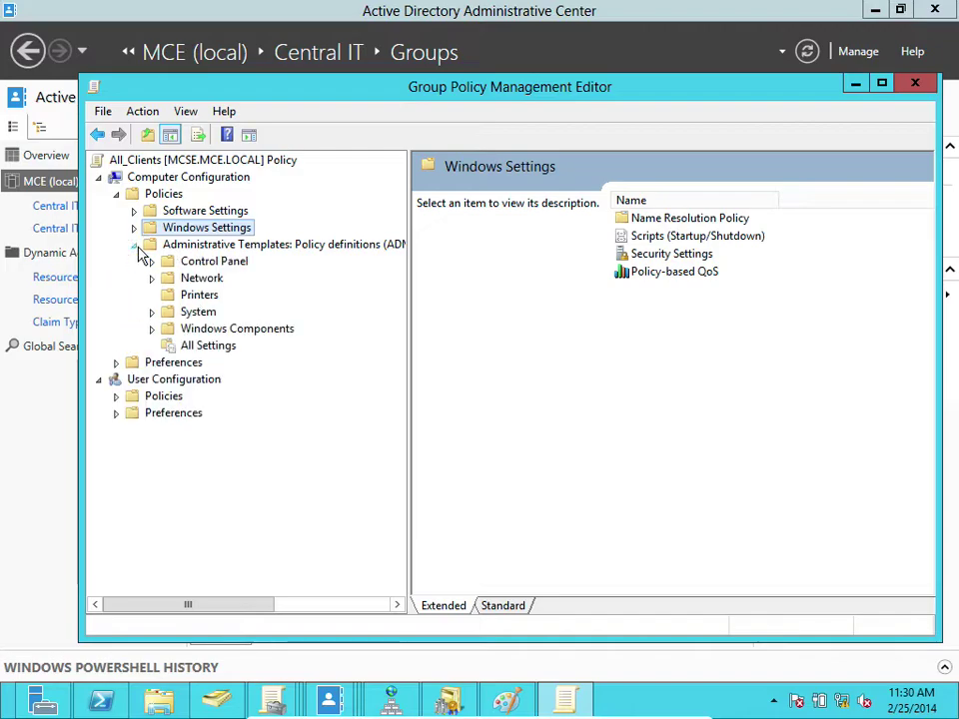
{"action": "left_click", "coordinate": [152, 331]}
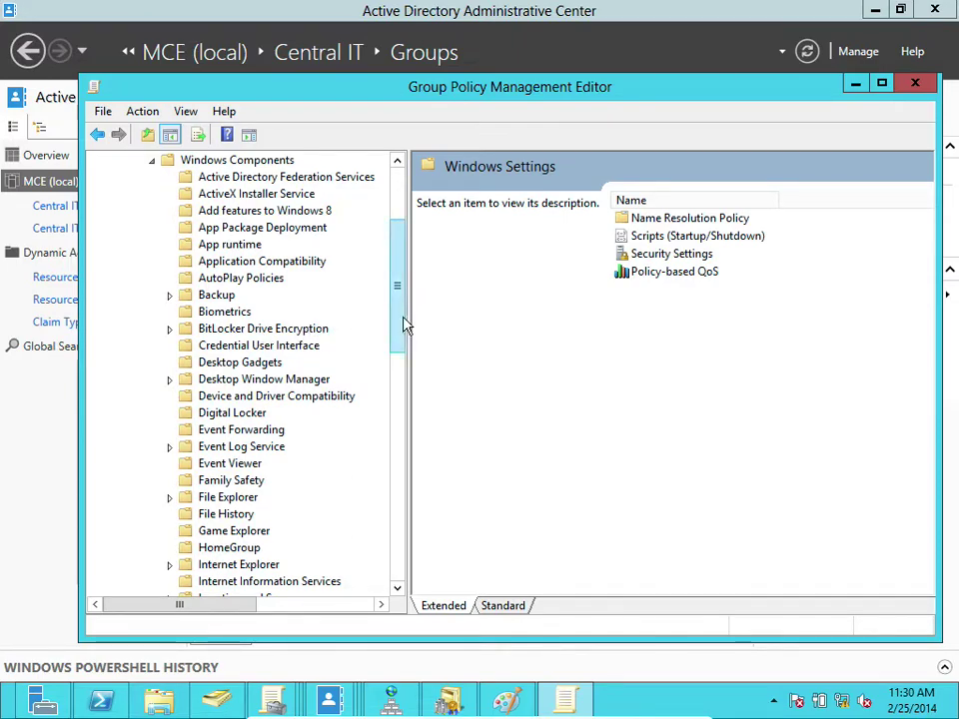
{"action": "left_click_drag", "start_coordinate": [403, 314], "coordinate": [409, 538]}
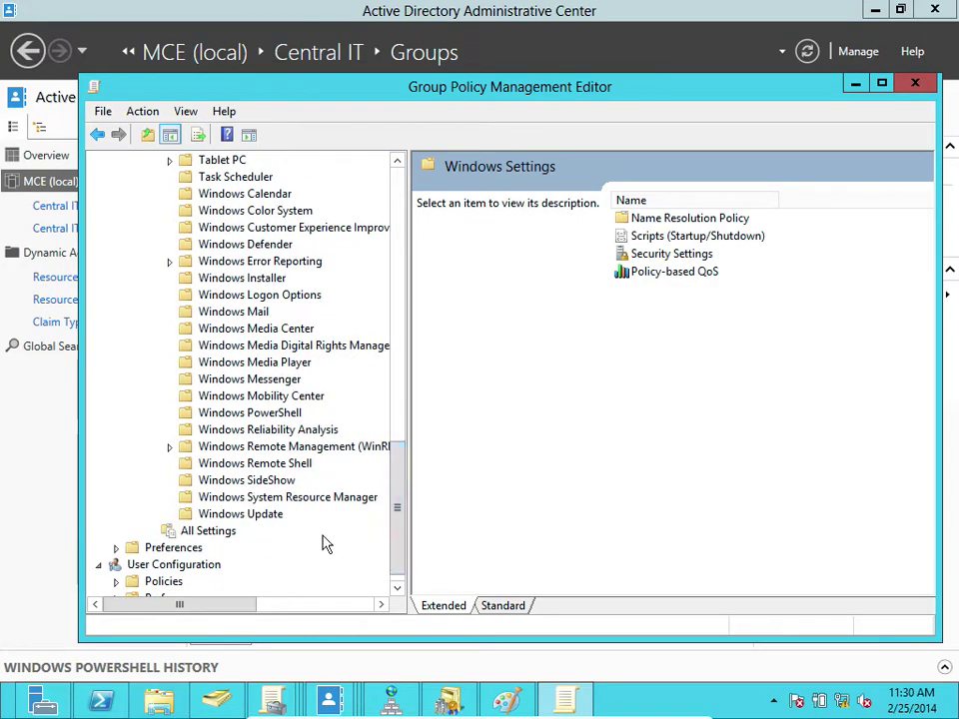
{"action": "left_click", "coordinate": [264, 514]}
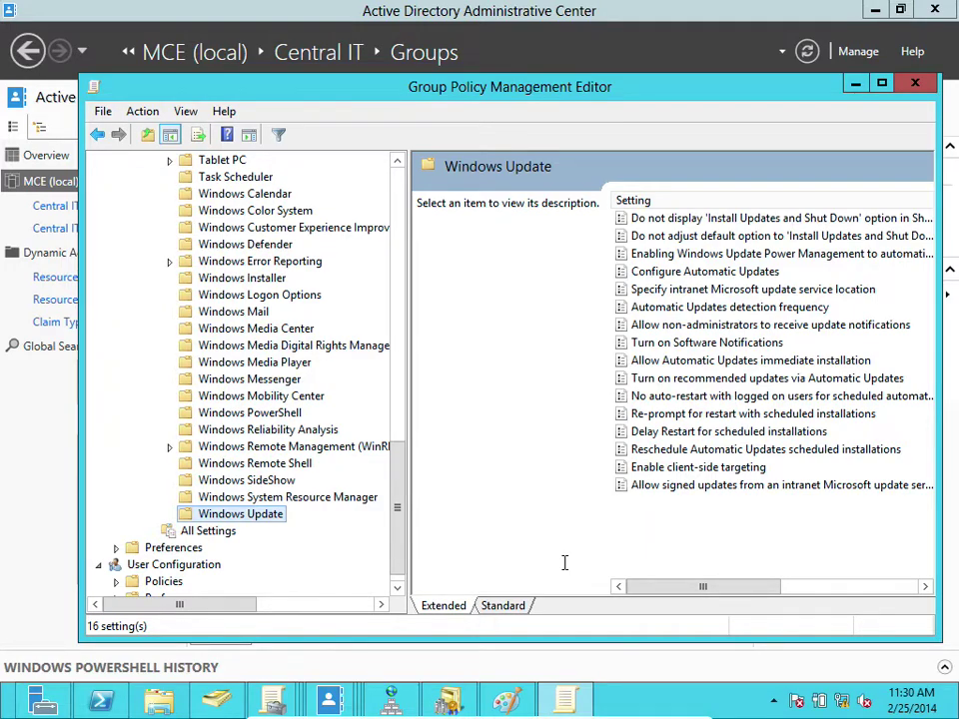
- Read the description of the Windows Update Power Management setting and show the settings list in the Standard view
{"action": "left_click_drag", "start_coordinate": [651, 586], "coordinate": [616, 582]}
{"action": "left_click", "coordinate": [503, 605]}
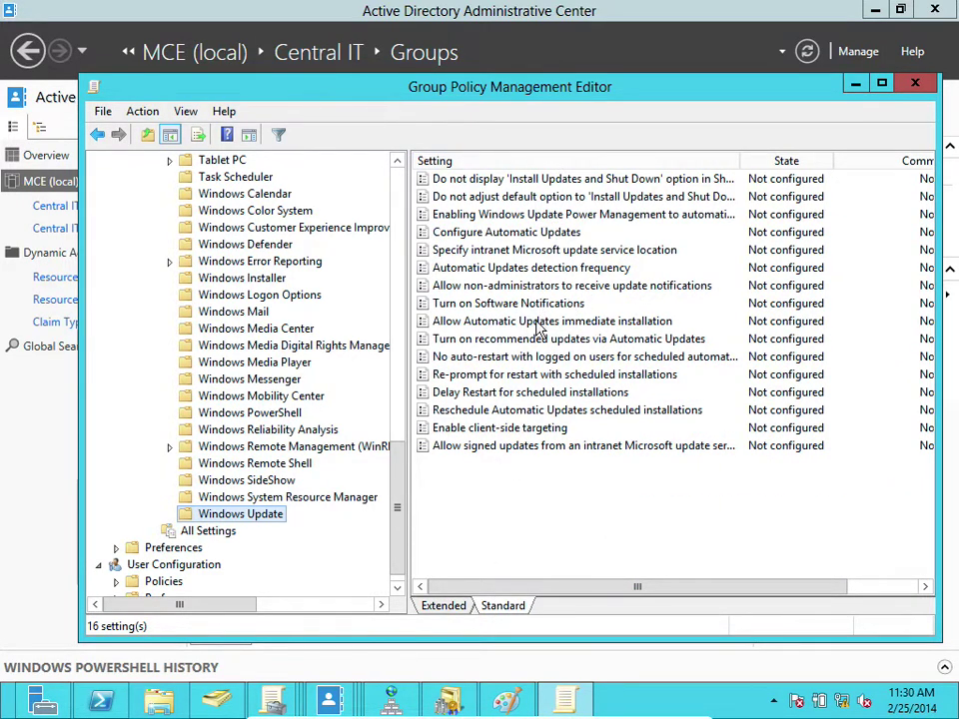
{"action": "left_click", "coordinate": [444, 605]}
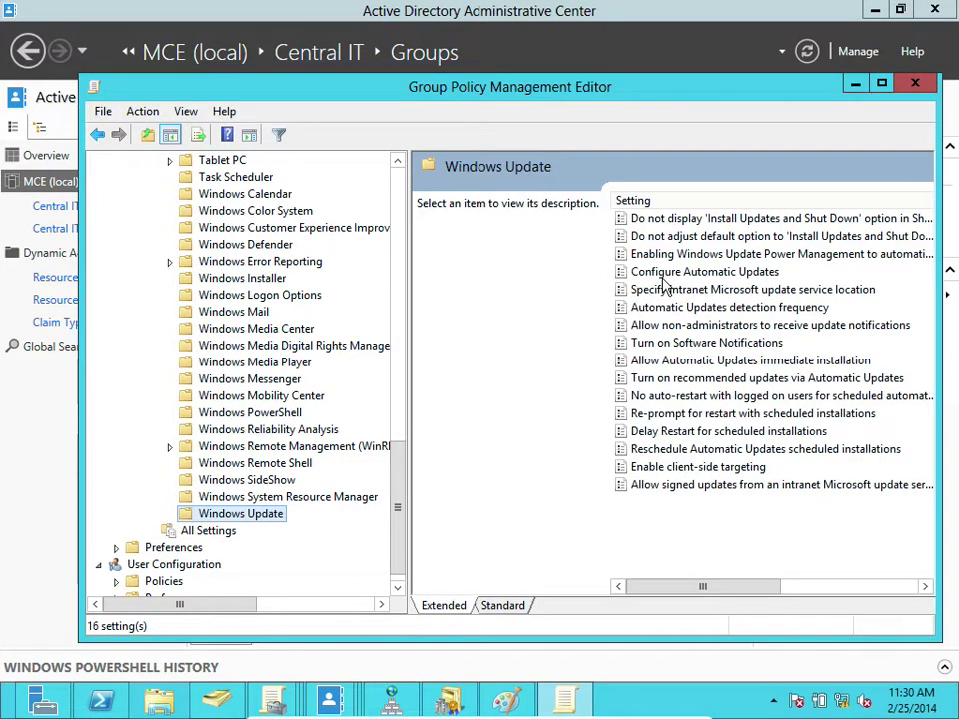
{"action": "left_click", "coordinate": [682, 253]}
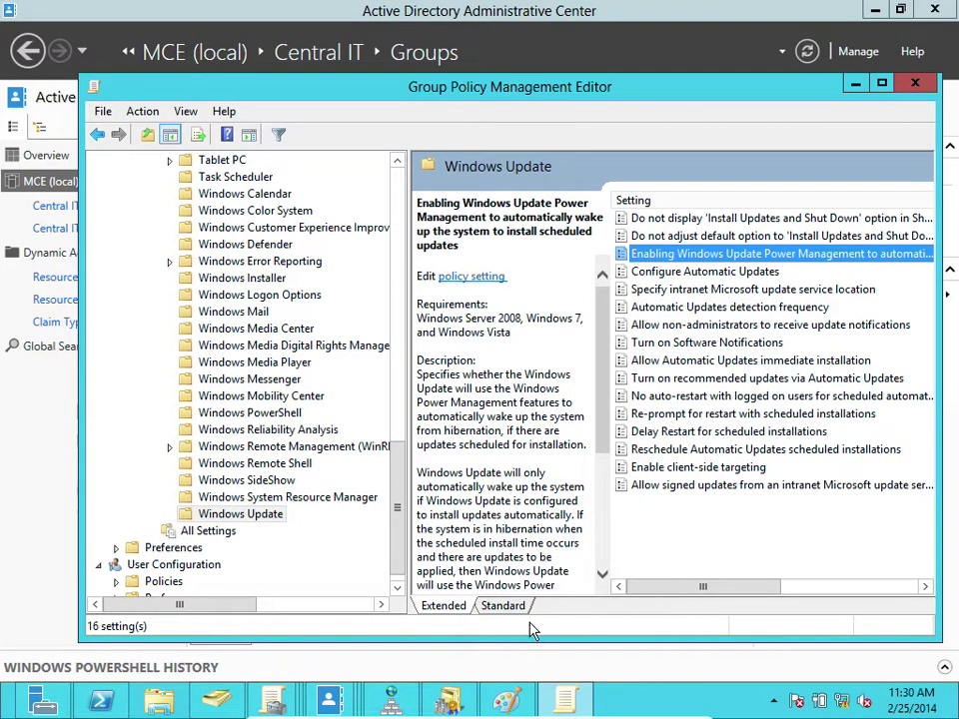
{"action": "left_click", "coordinate": [504, 605]}
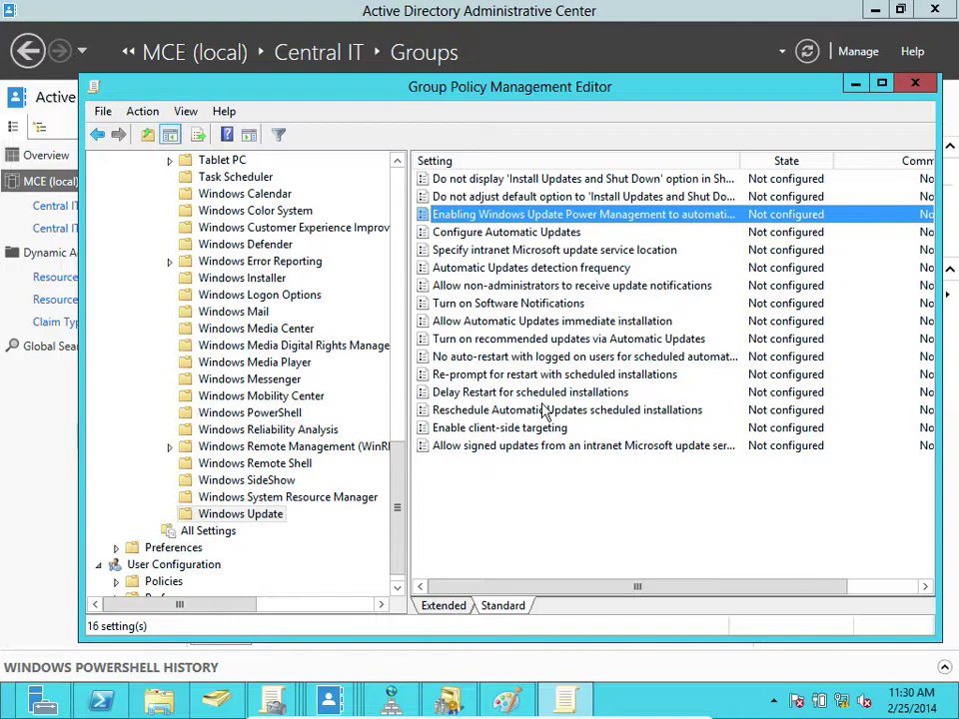
{"action": "left_click", "coordinate": [520, 235]}
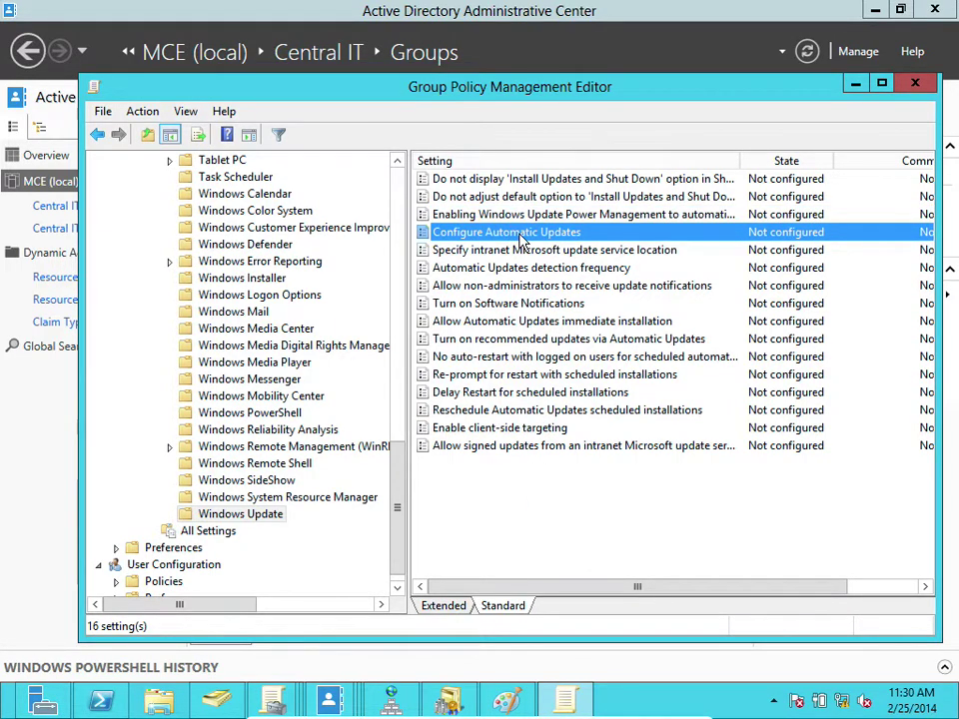
{"action": "double_click", "coordinate": [519, 235]}
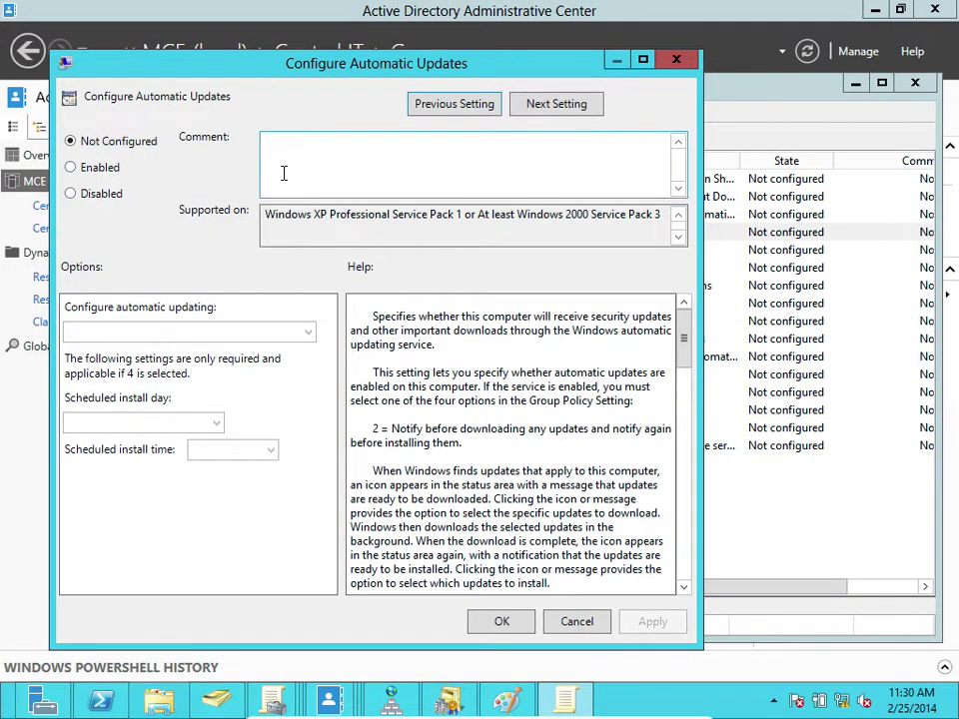
{"action": "left_click", "coordinate": [676, 60]}
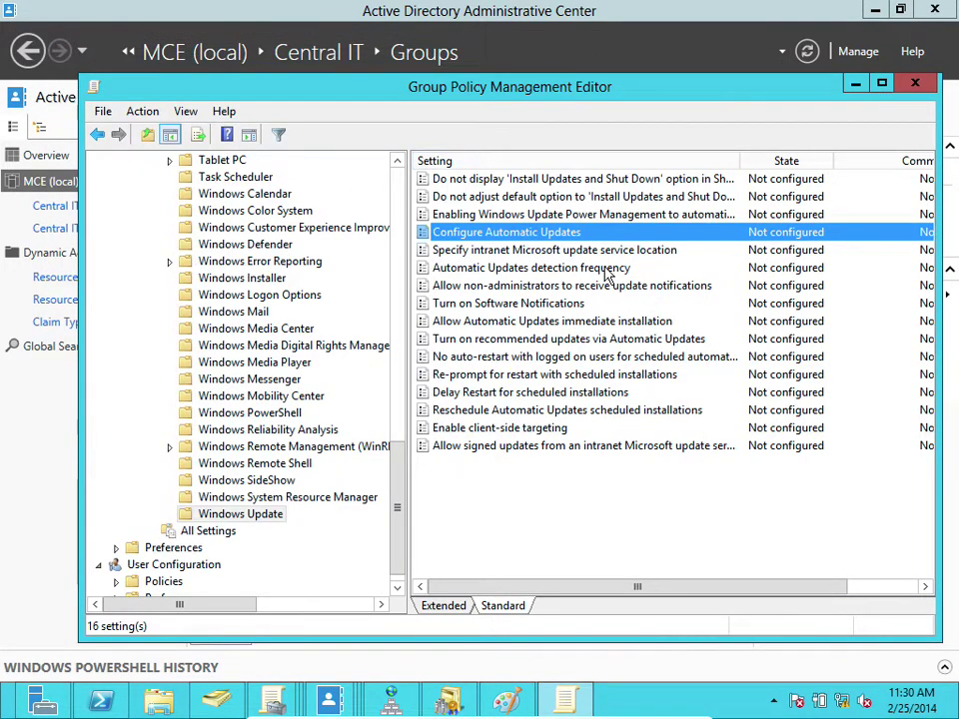
- Enable the Configure Automatic Updates policy and set automatic updating to 4 - Auto download and schedule the install
{"action": "double_click", "coordinate": [560, 234]}
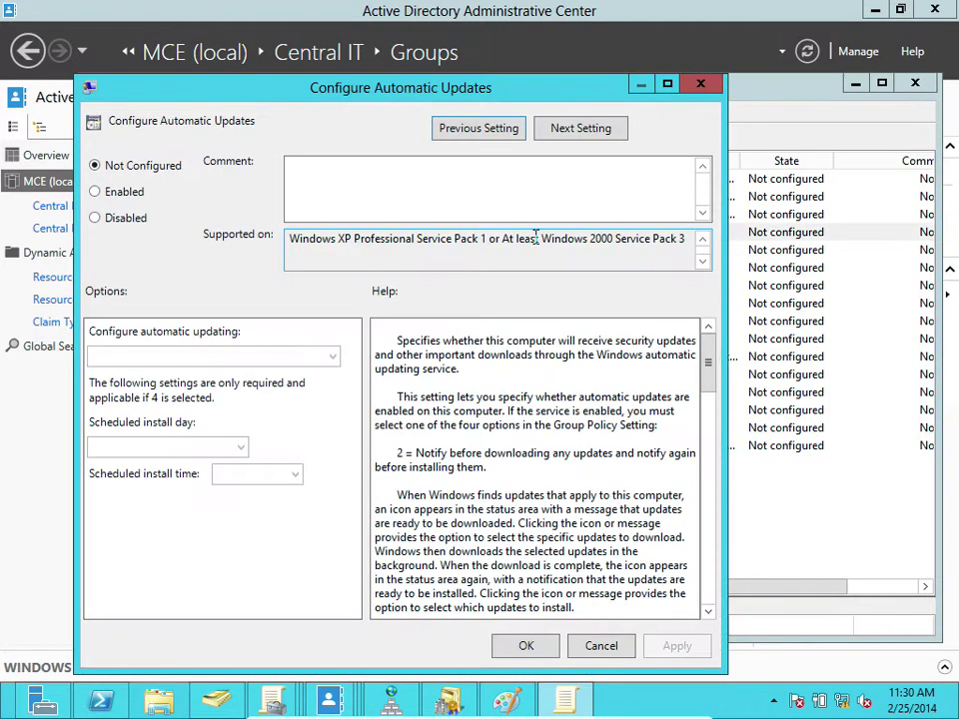
{"action": "left_click", "coordinate": [116, 197]}
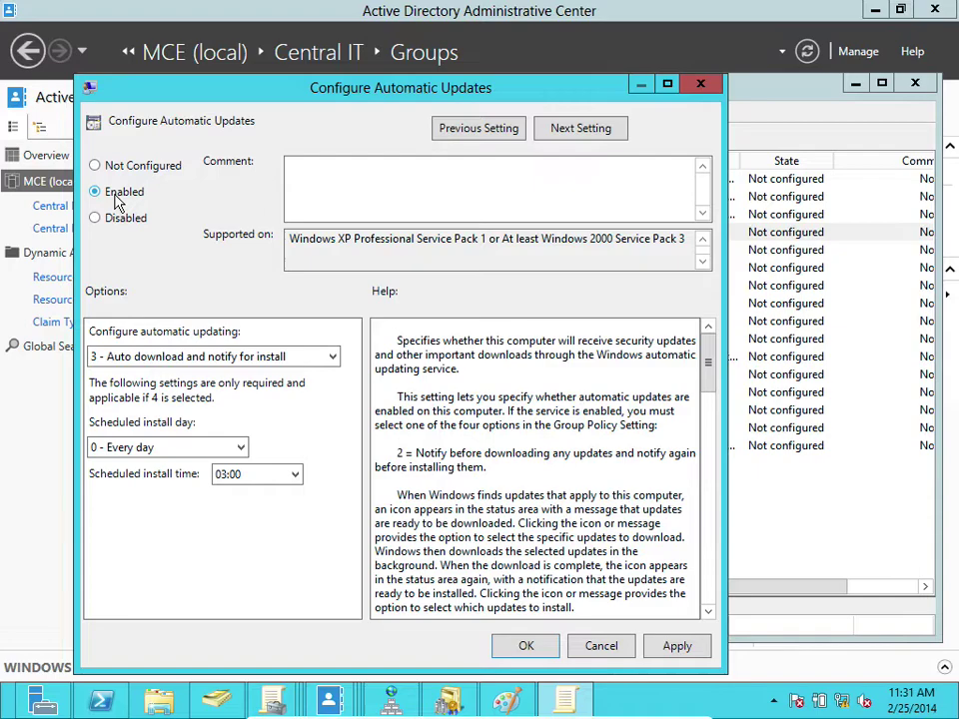
{"action": "left_click", "coordinate": [140, 357]}
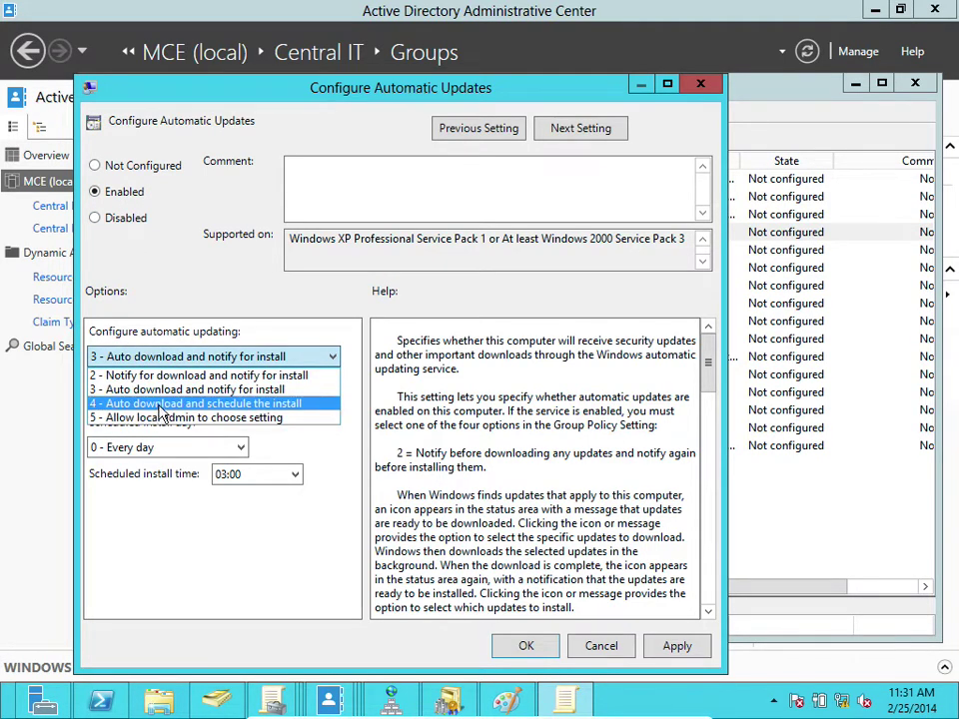
{"action": "left_click", "coordinate": [232, 403]}
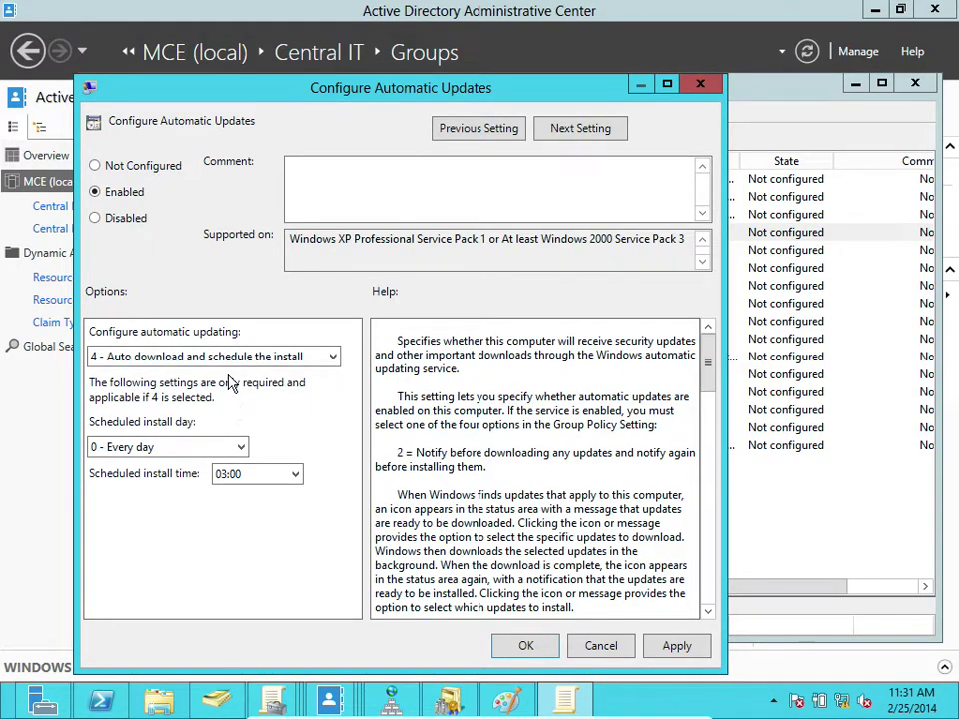
- Schedule the automatic update installation for 6 - Every Friday at 00:00 and apply the policy setting
{"action": "left_click", "coordinate": [166, 449]}
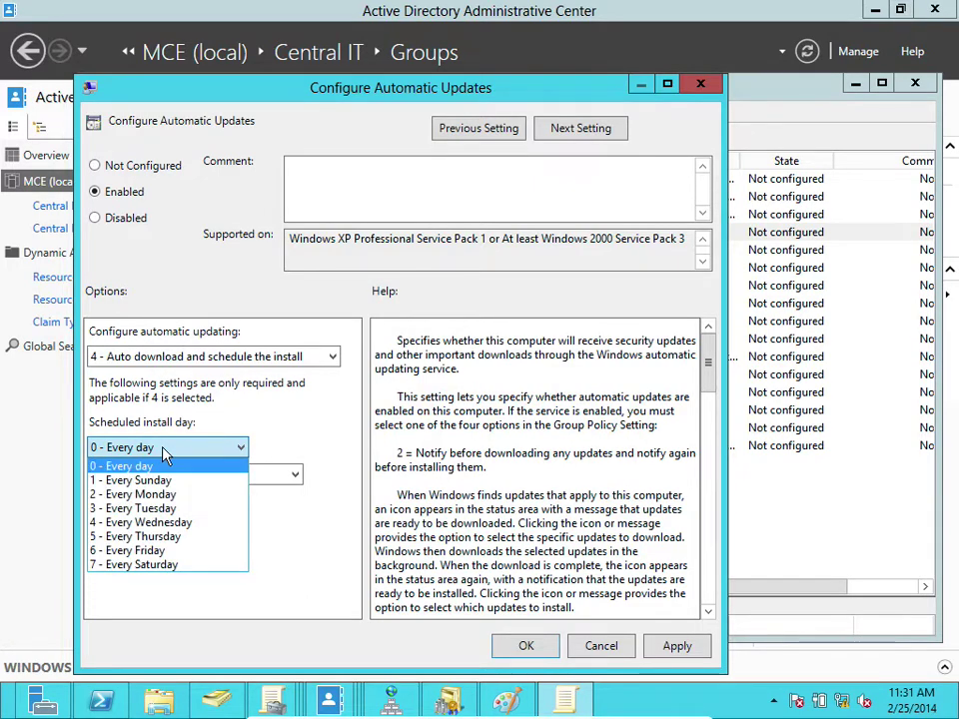
{"action": "left_click", "coordinate": [166, 550]}
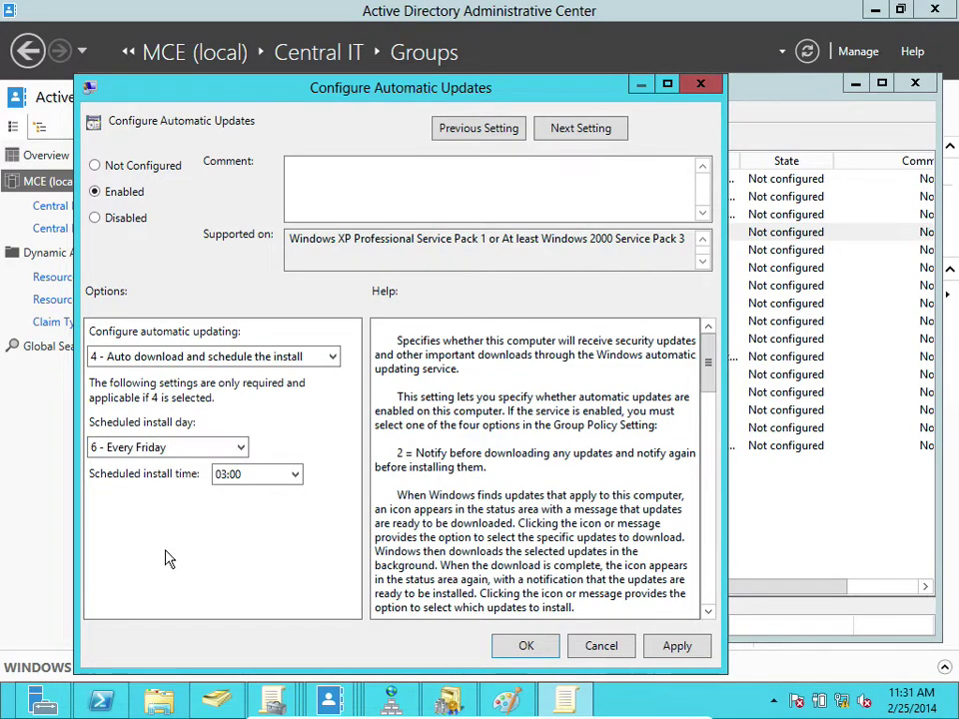
{"action": "left_click", "coordinate": [294, 473]}
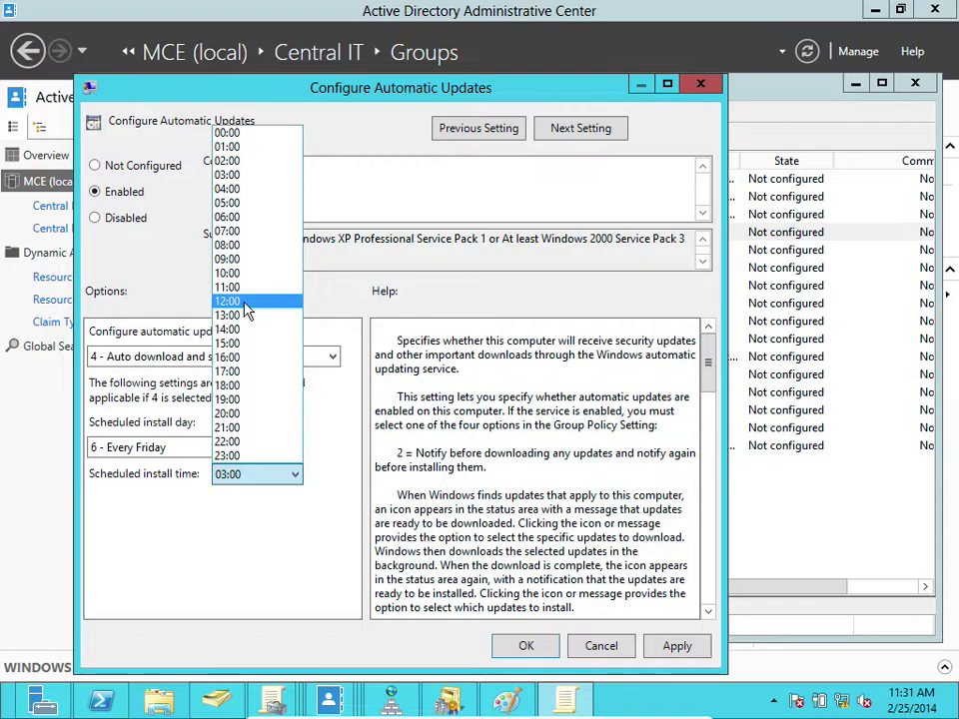
{"action": "left_click", "coordinate": [268, 133]}
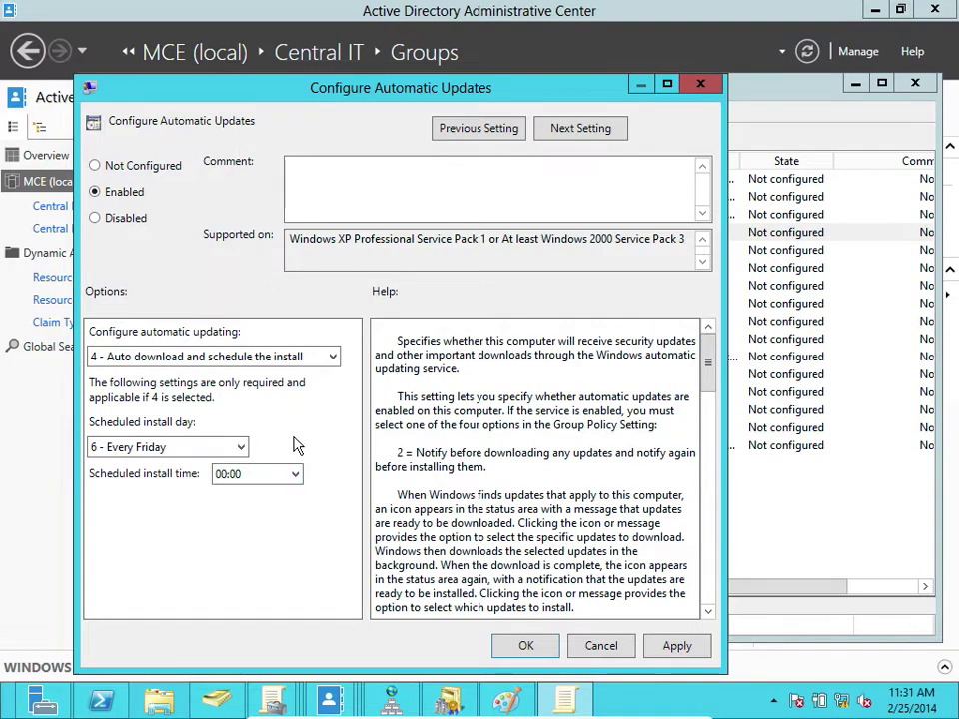
{"action": "left_click", "coordinate": [671, 647]}
{"action": "left_click", "coordinate": [545, 646]}
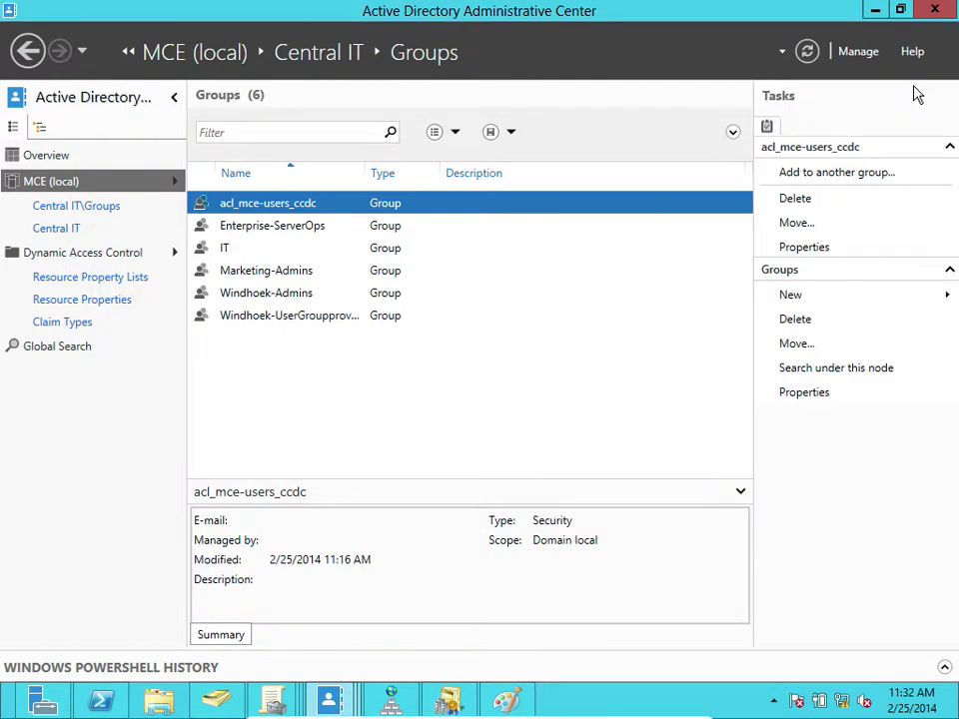
- Switch to the Group Policy Management window listing MCE.local's group policy objects and close the extra instance that is loading
{"action": "left_click", "coordinate": [913, 84]}
{"action": "mouse_move", "coordinate": [449, 701]}
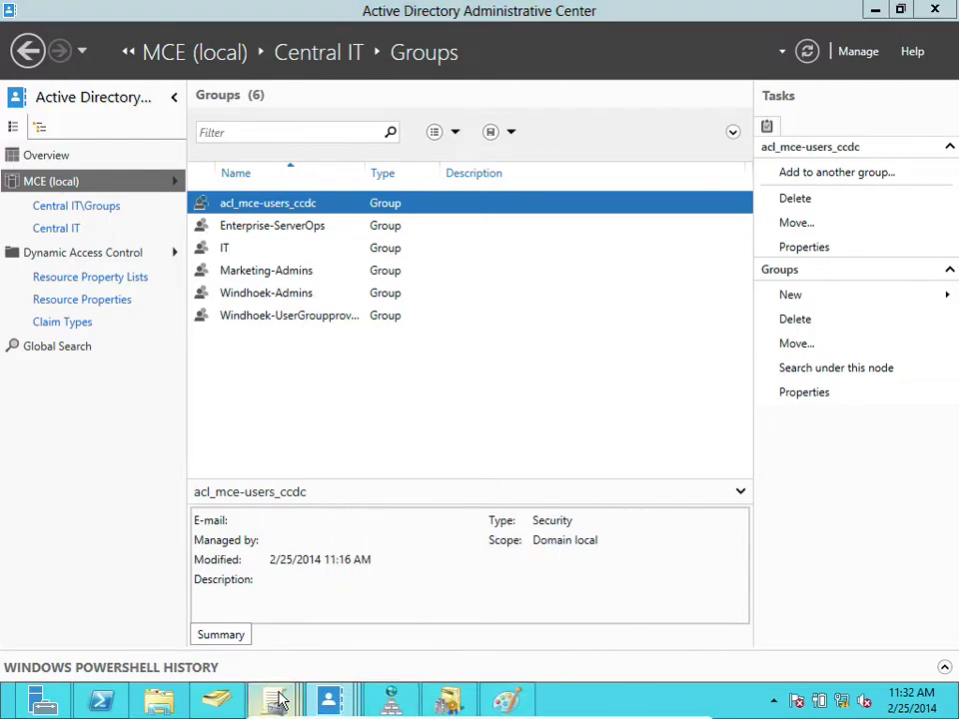
{"action": "mouse_move", "coordinate": [280, 701]}
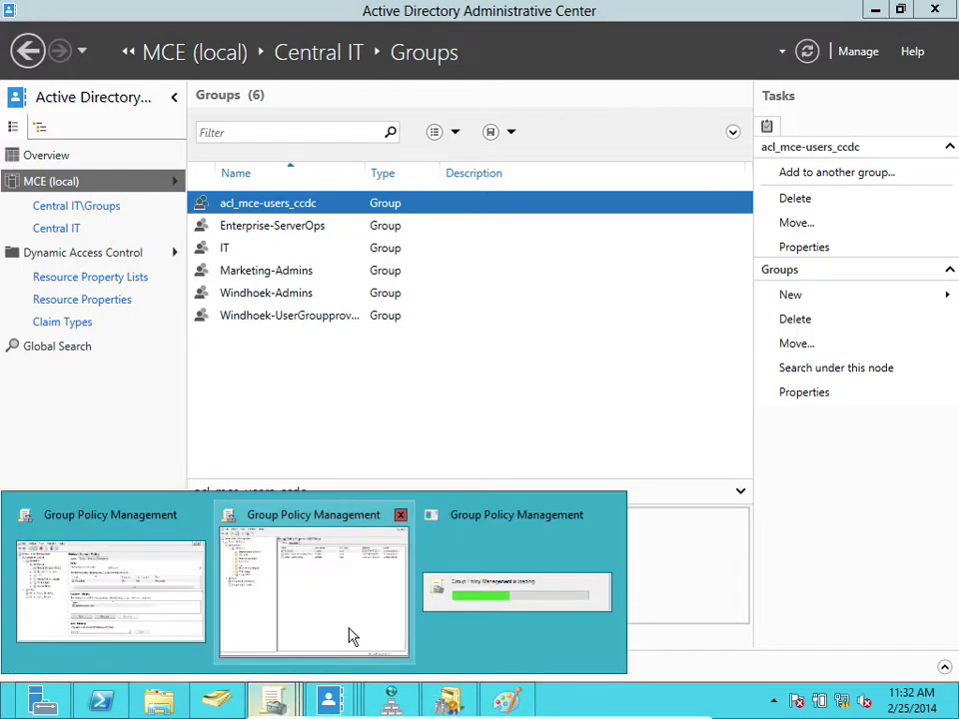
{"action": "left_click", "coordinate": [454, 606]}
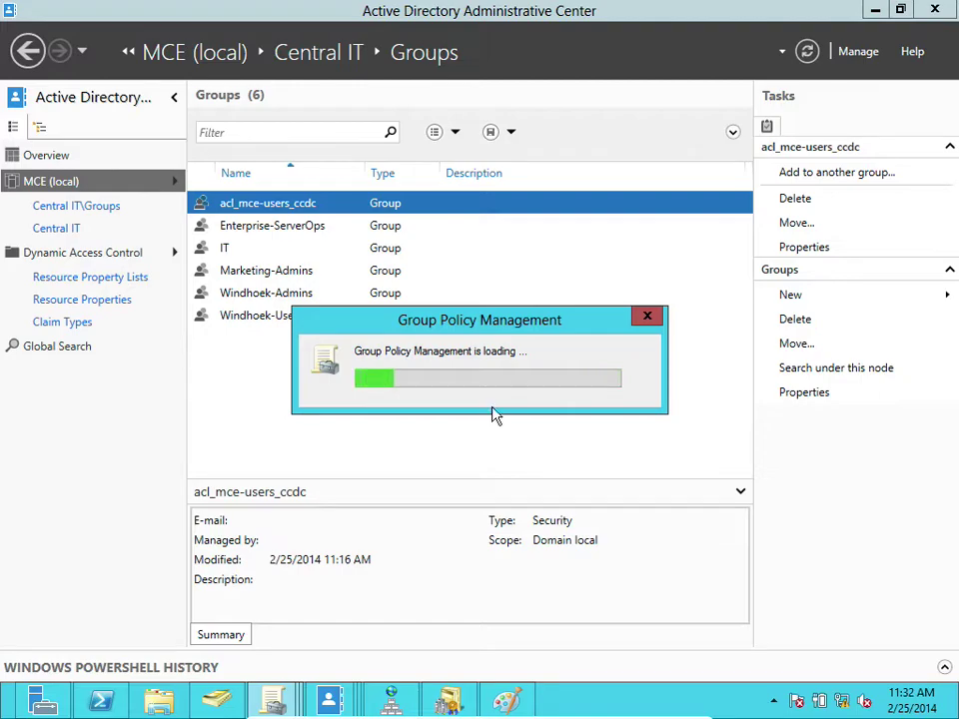
{"action": "mouse_move", "coordinate": [278, 702]}
{"action": "left_click", "coordinate": [285, 627]}
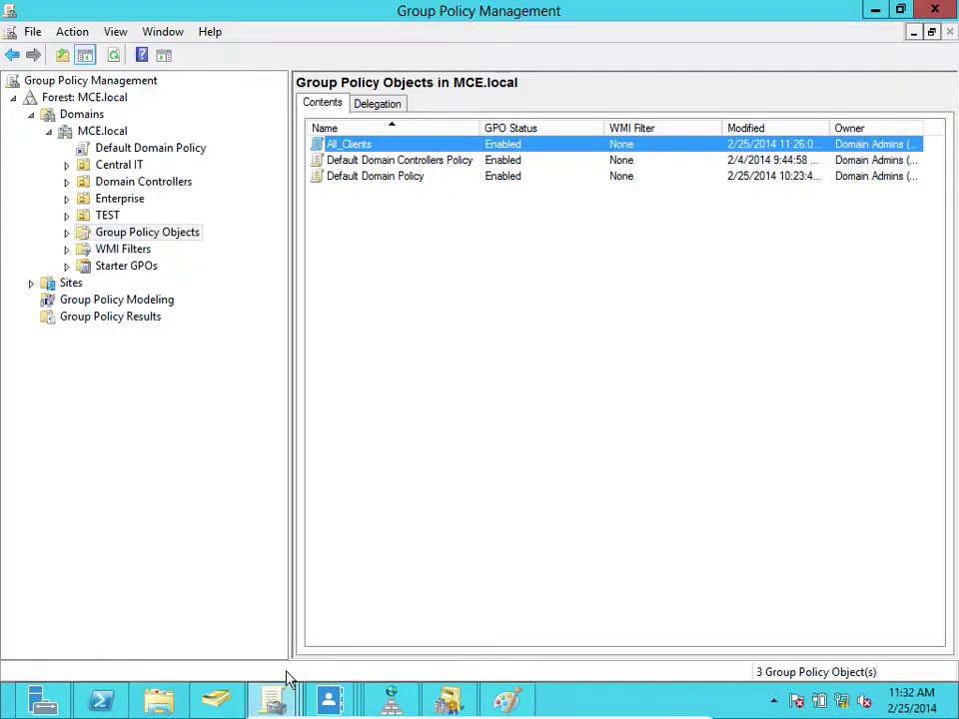
{"action": "left_click", "coordinate": [422, 621]}
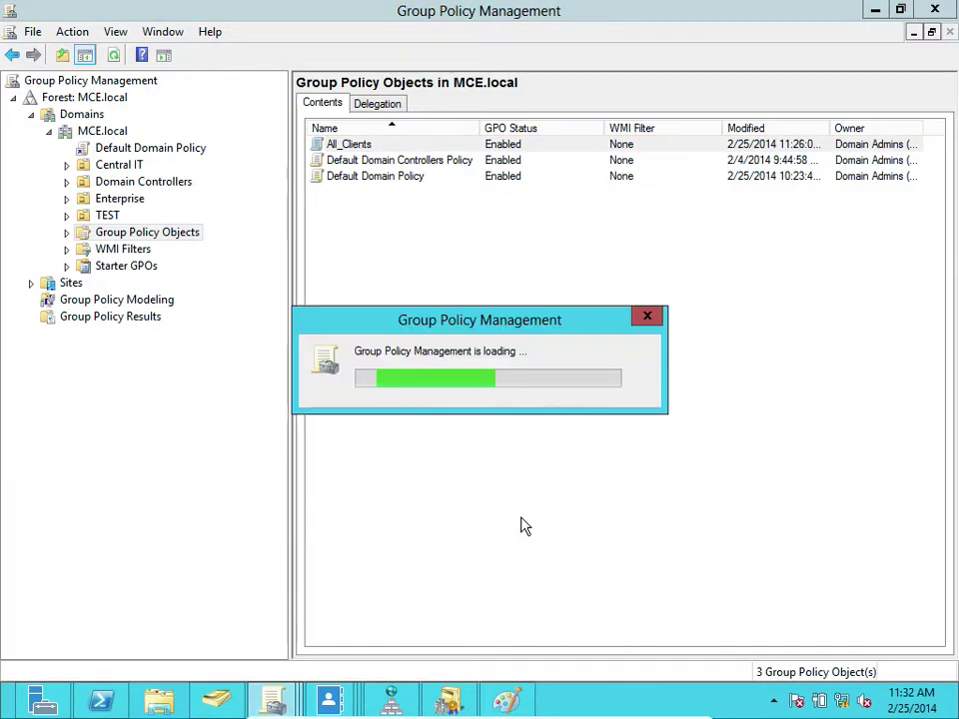
{"action": "left_click", "coordinate": [649, 319]}
{"action": "mouse_move", "coordinate": [272, 697]}
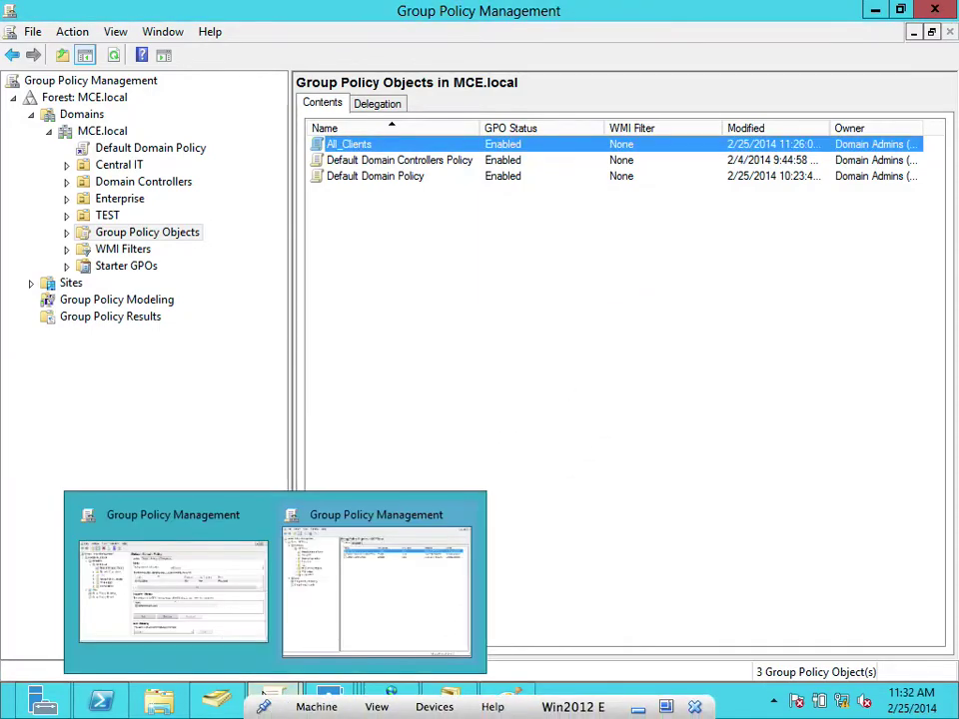
{"action": "left_click", "coordinate": [335, 593]}
- Generate the All_Clients settings report, adding about:security_mmc.exe to the trusted sites, and examine all of the report's sections
{"action": "left_click", "coordinate": [66, 233]}
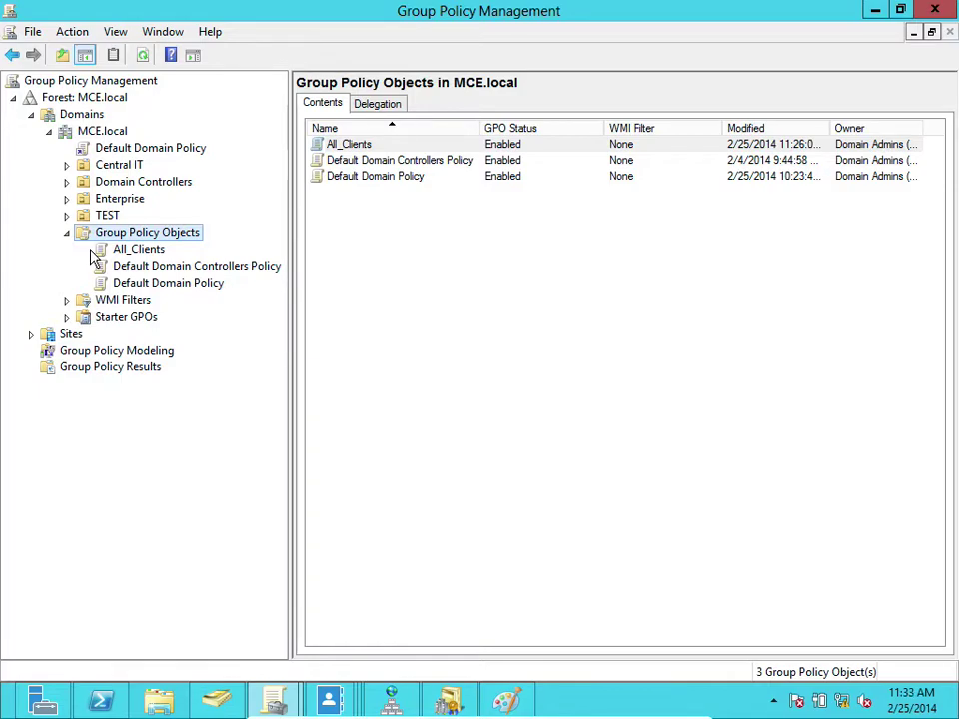
{"action": "left_click", "coordinate": [155, 251]}
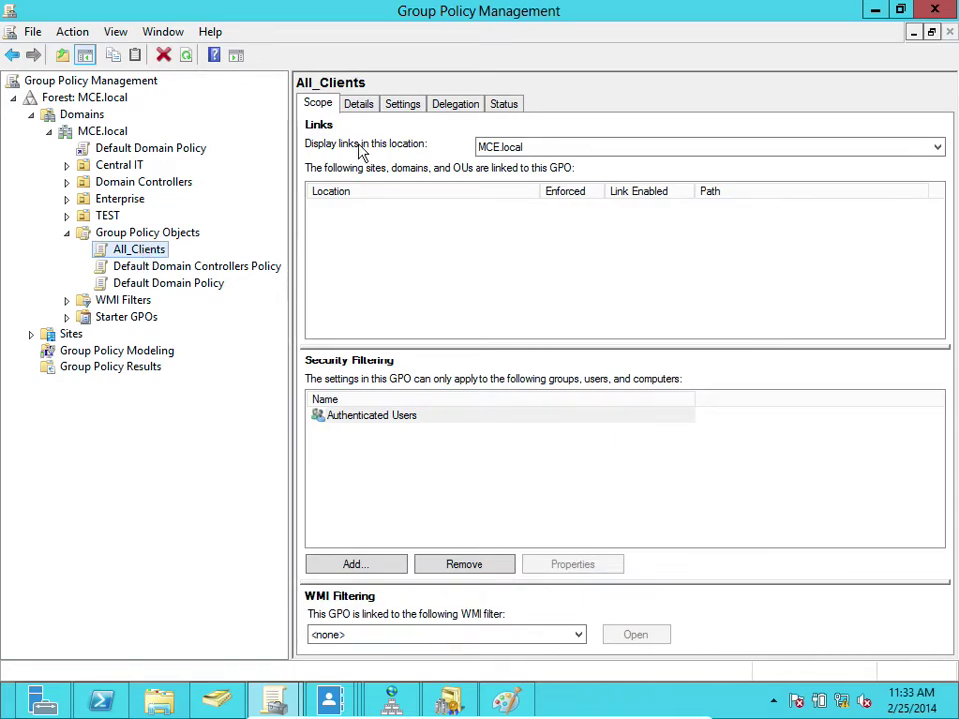
{"action": "left_click", "coordinate": [402, 106]}
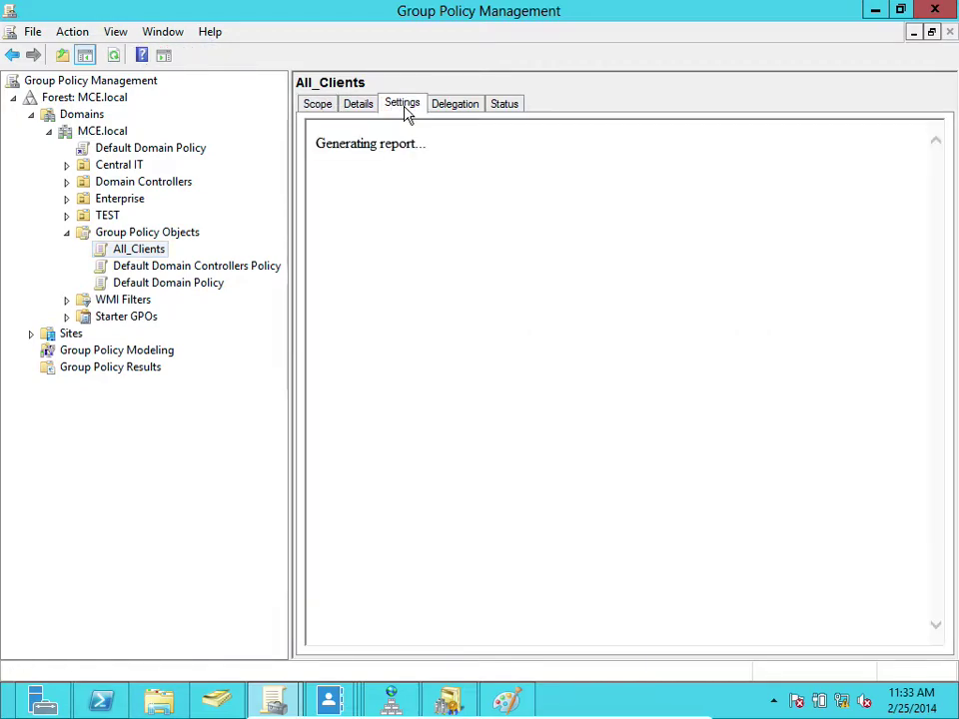
{"action": "left_click", "coordinate": [609, 368]}
{"action": "left_click", "coordinate": [608, 303]}
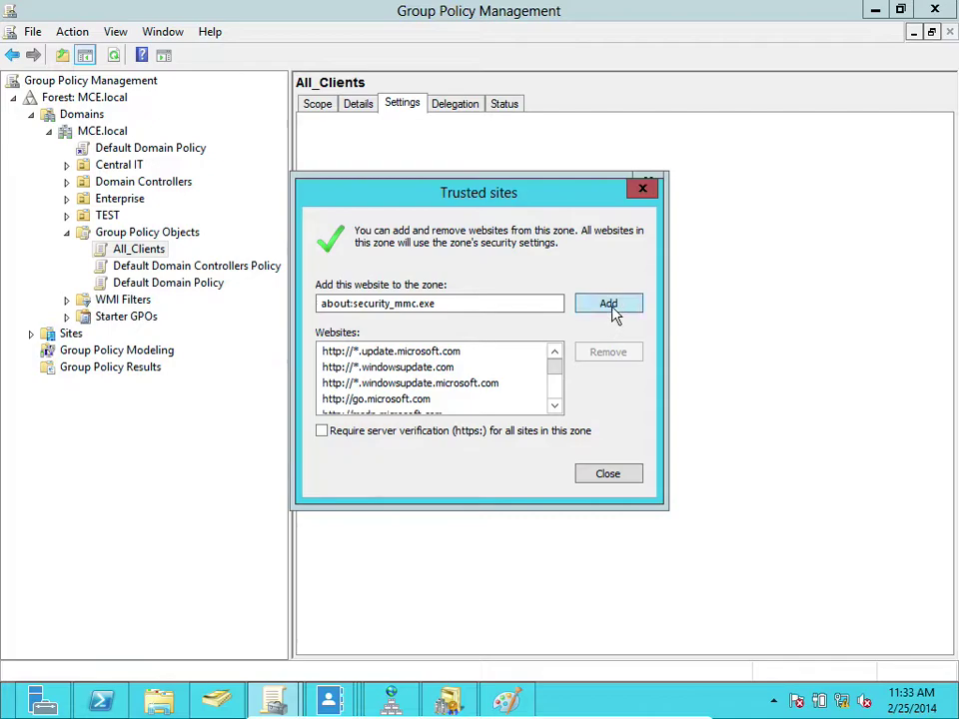
{"action": "left_click", "coordinate": [603, 473]}
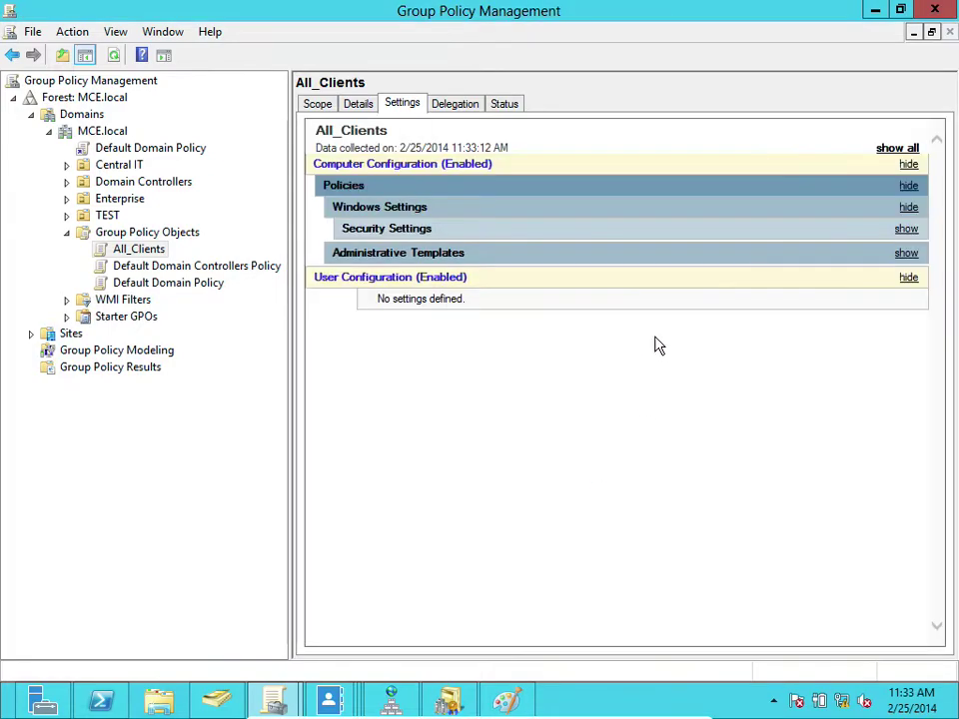
{"action": "left_click", "coordinate": [885, 148]}
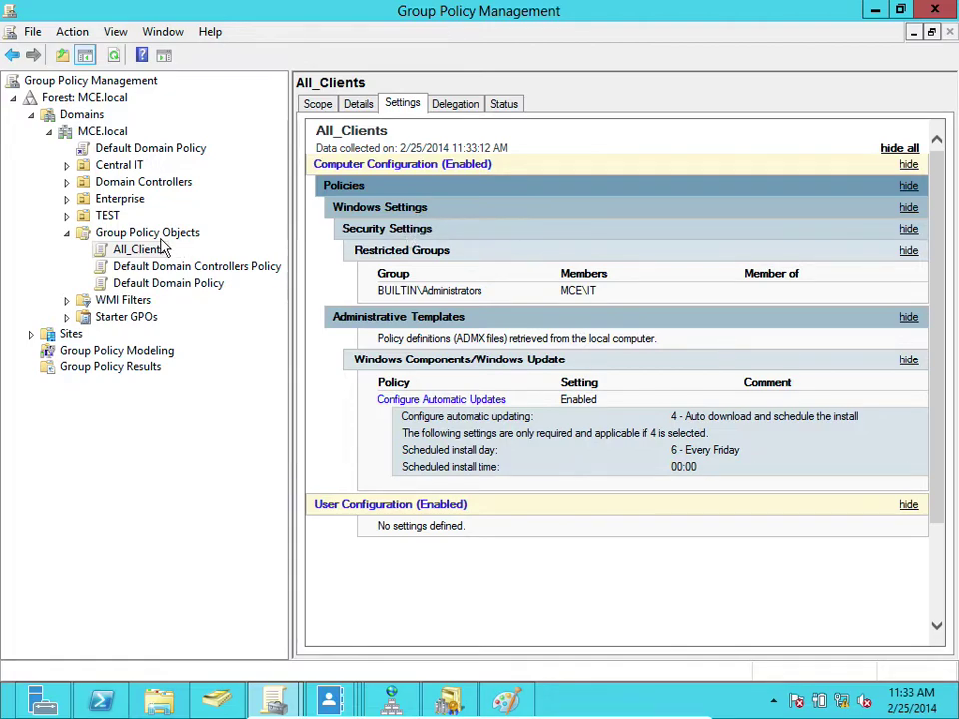
{"action": "left_click", "coordinate": [67, 231]}
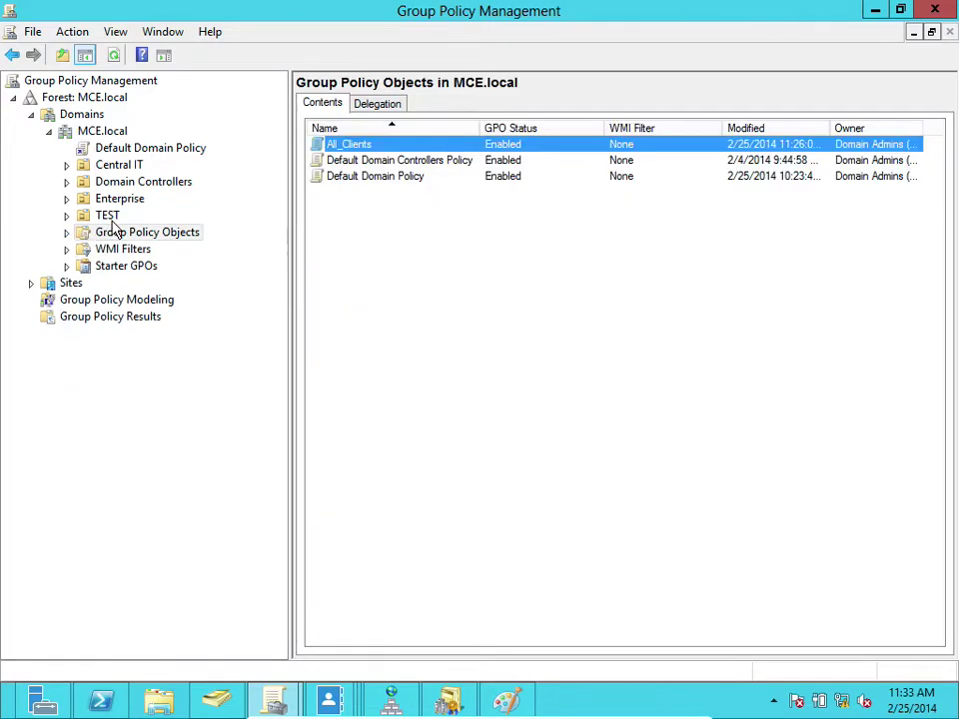
- Examine the policy links of the TEST and Enterprise organizational units, including the SQL unit under Enterprise's Servers
{"action": "left_click", "coordinate": [110, 217]}
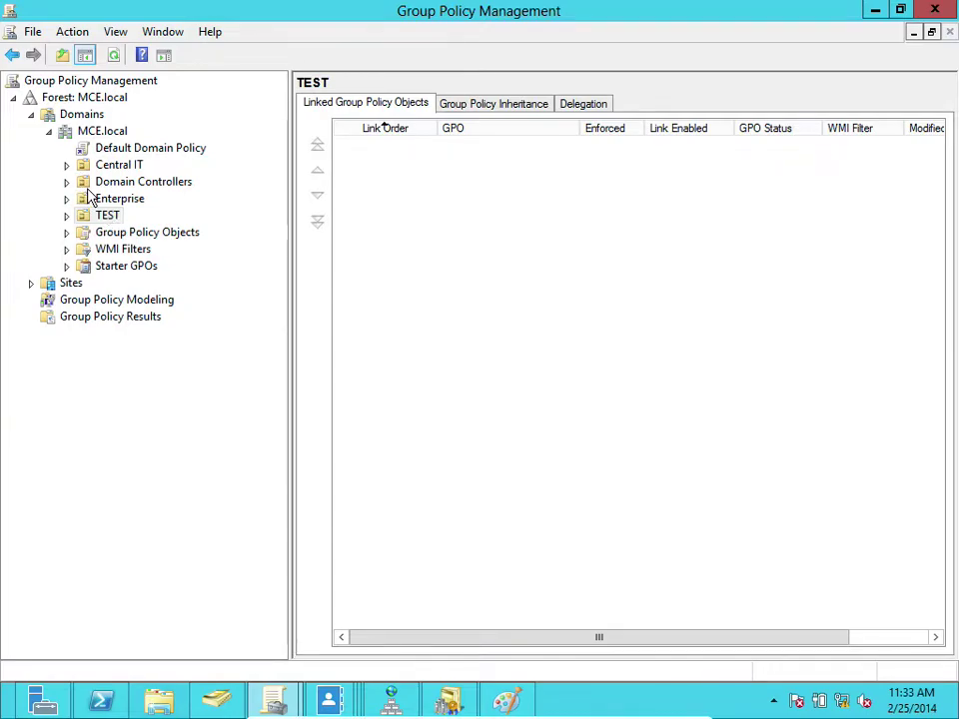
{"action": "left_click", "coordinate": [87, 201]}
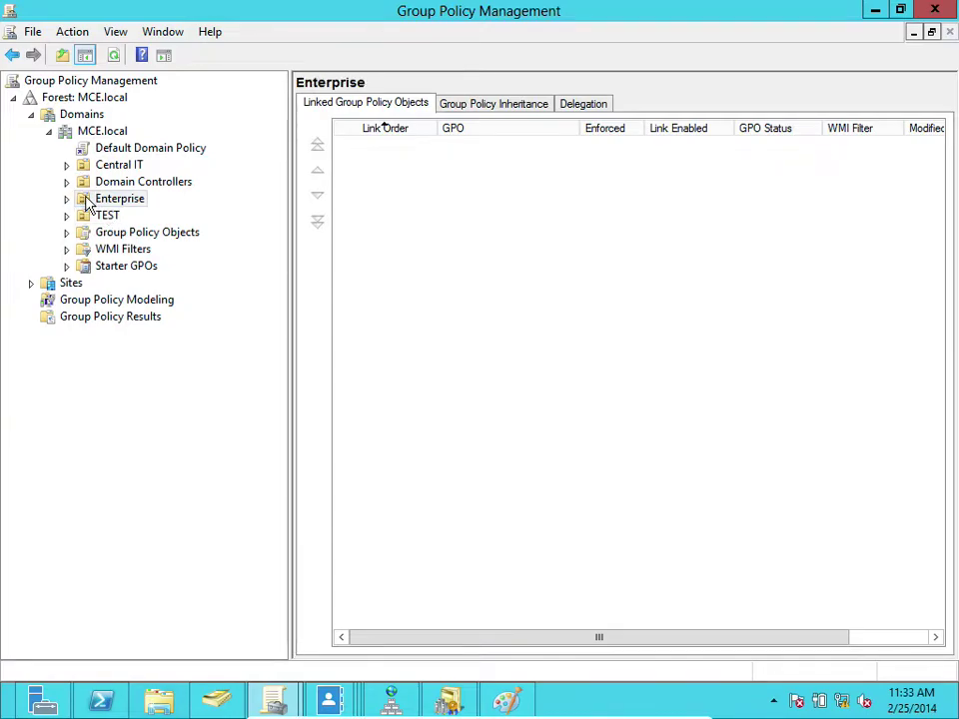
{"action": "left_click", "coordinate": [67, 199]}
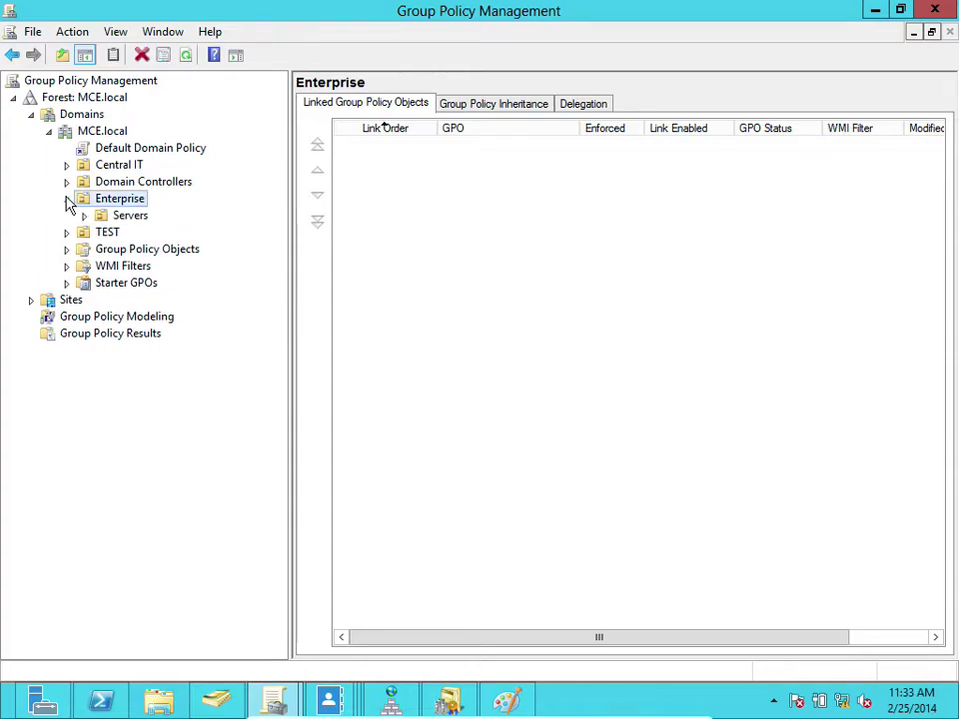
{"action": "left_click", "coordinate": [84, 216]}
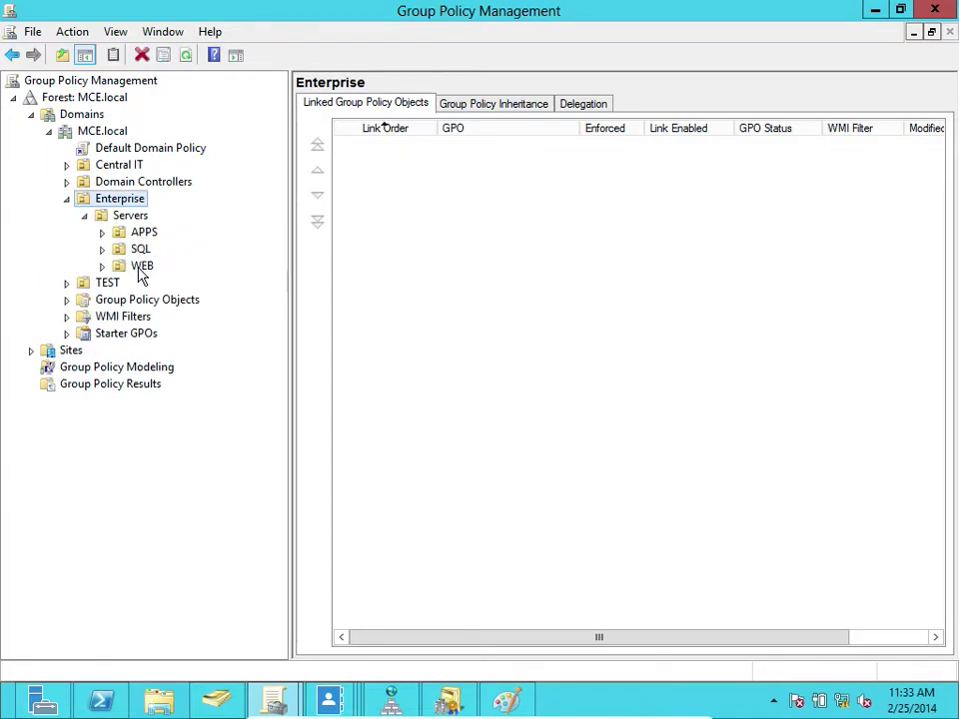
{"action": "left_click", "coordinate": [140, 246]}
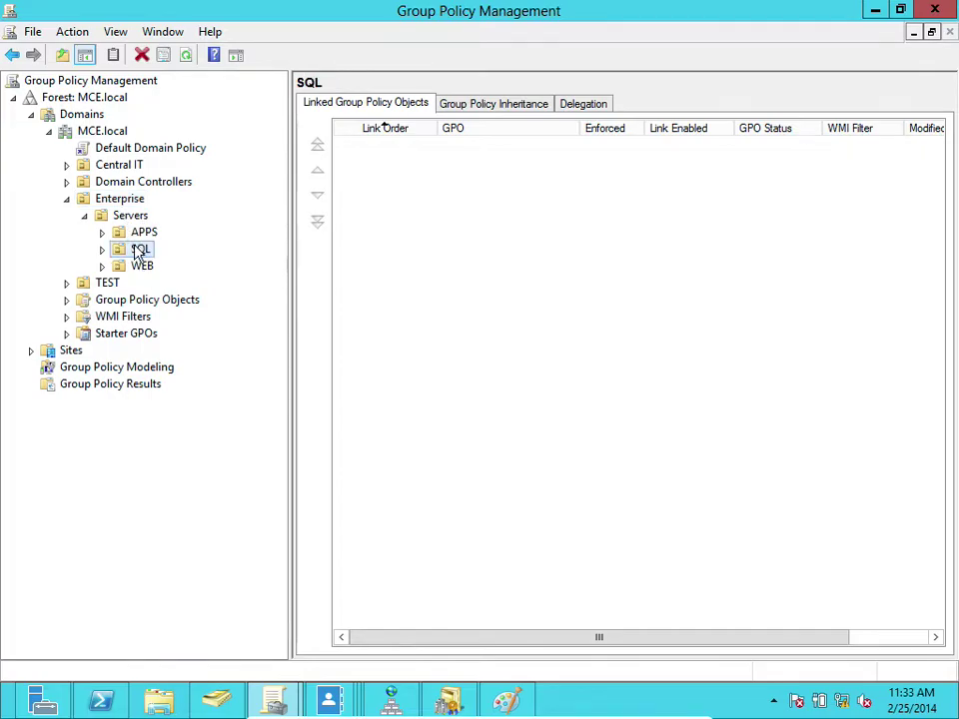
{"action": "left_click", "coordinate": [88, 199]}
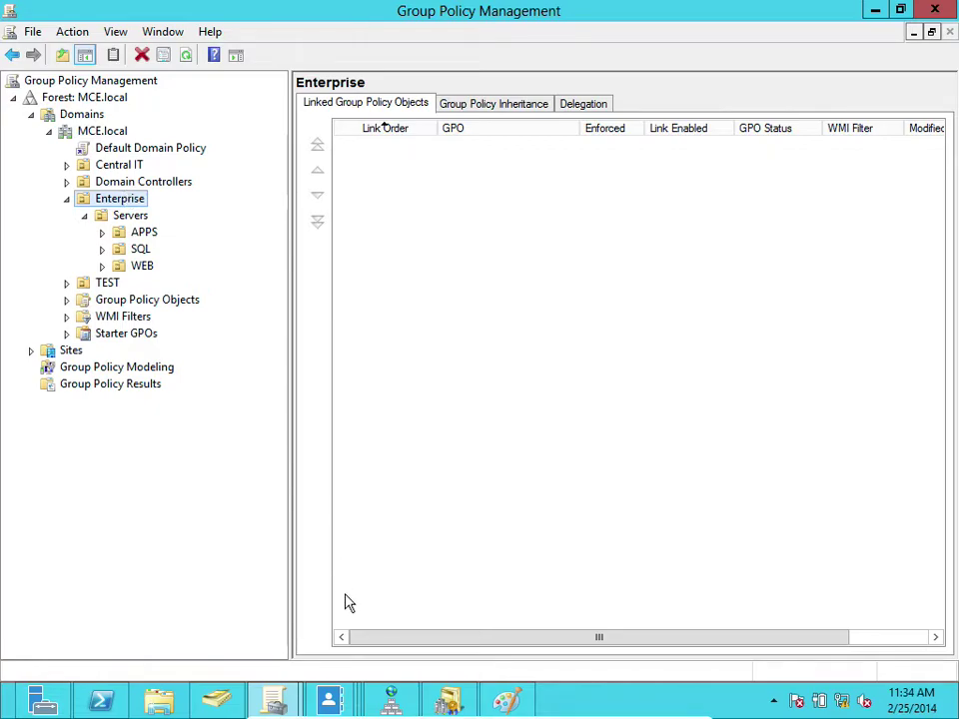
- Switch to Active Directory Administrative Center and start a new organizational unit named Clients directly under MCE (local)
{"action": "mouse_move", "coordinate": [330, 699]}
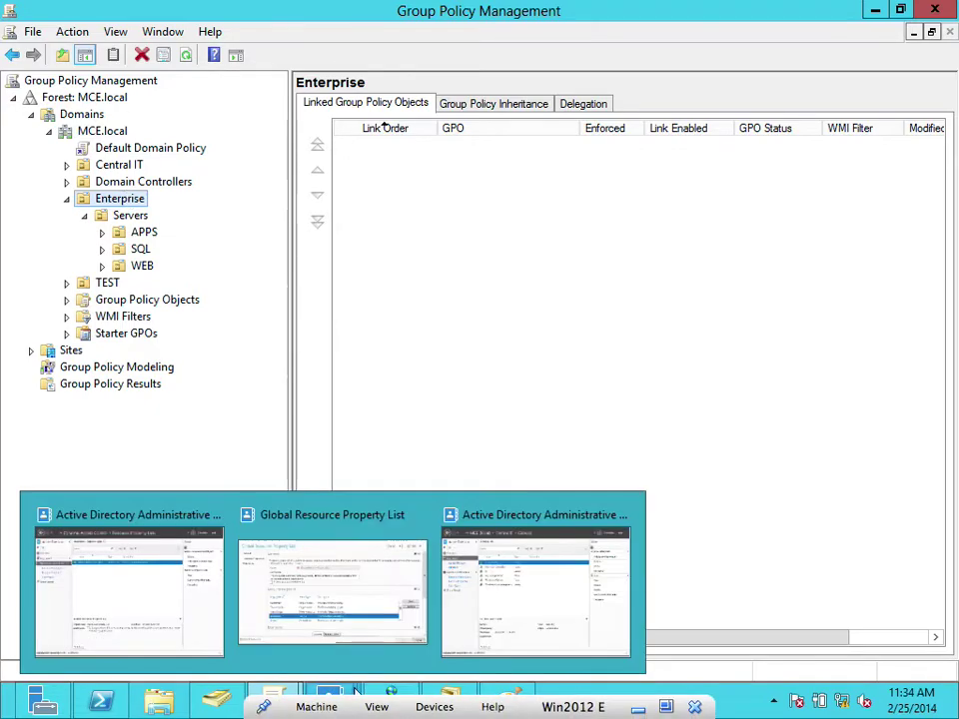
{"action": "left_click", "coordinate": [487, 591]}
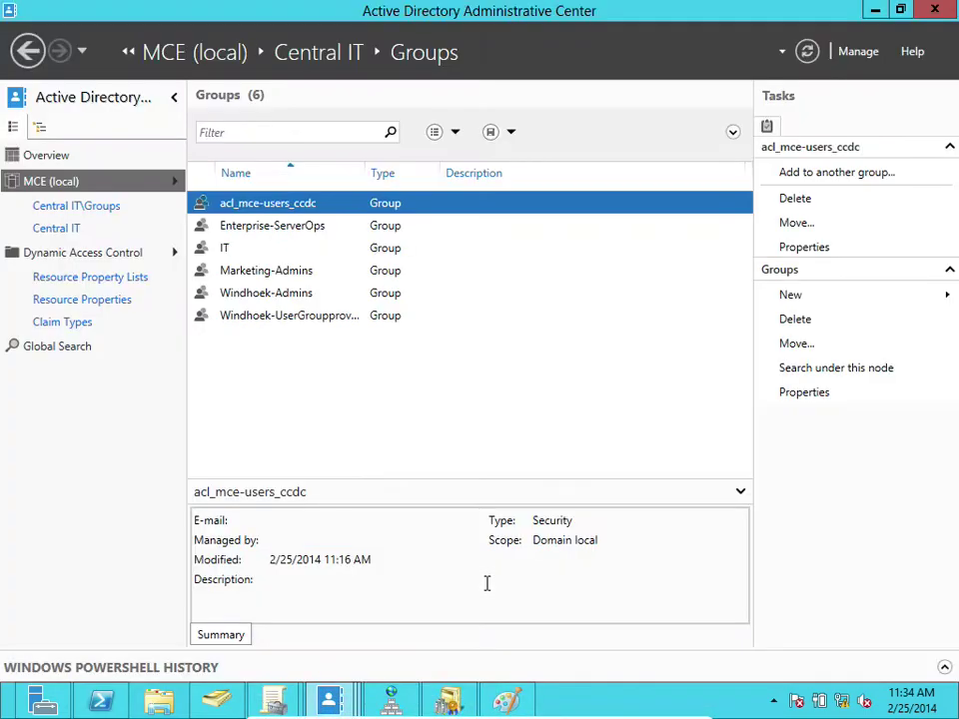
{"action": "left_click", "coordinate": [58, 183]}
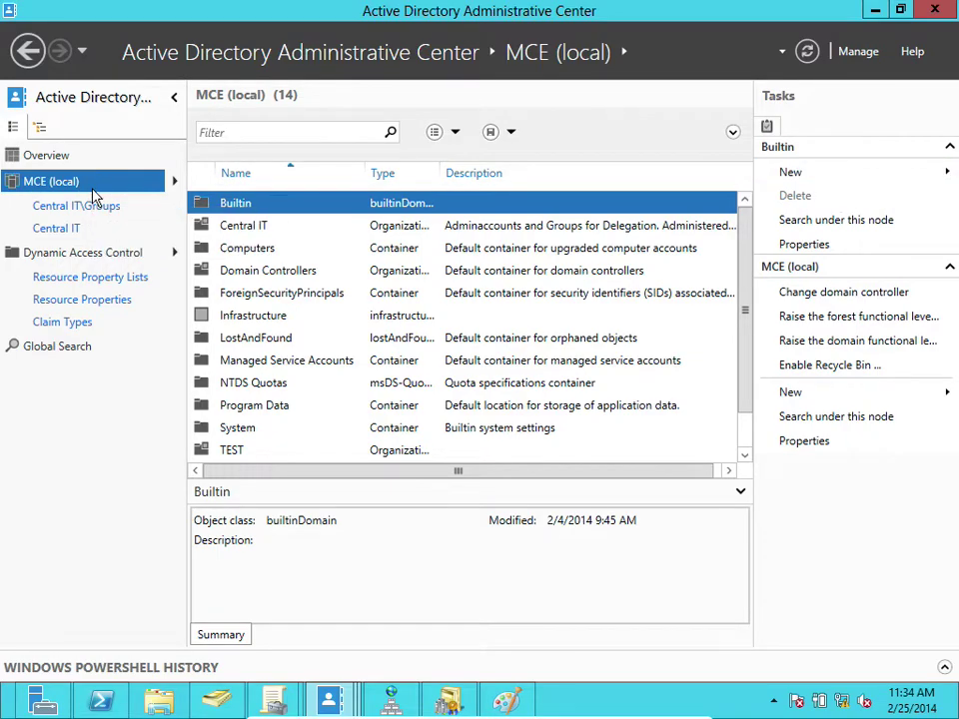
{"action": "left_click", "coordinate": [826, 172]}
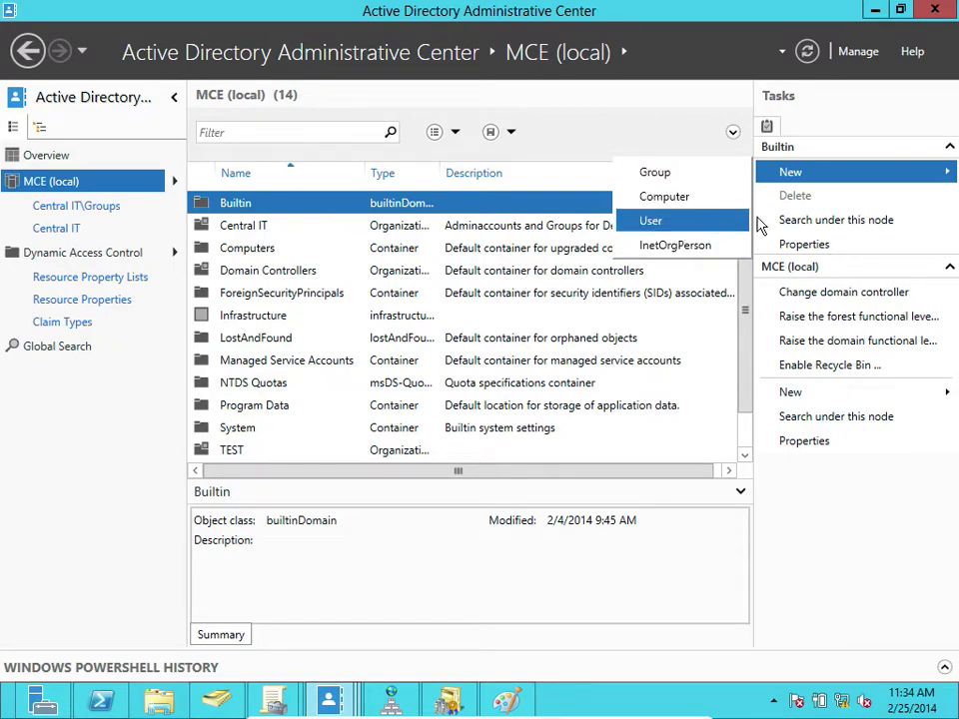
{"action": "left_click", "coordinate": [855, 392]}
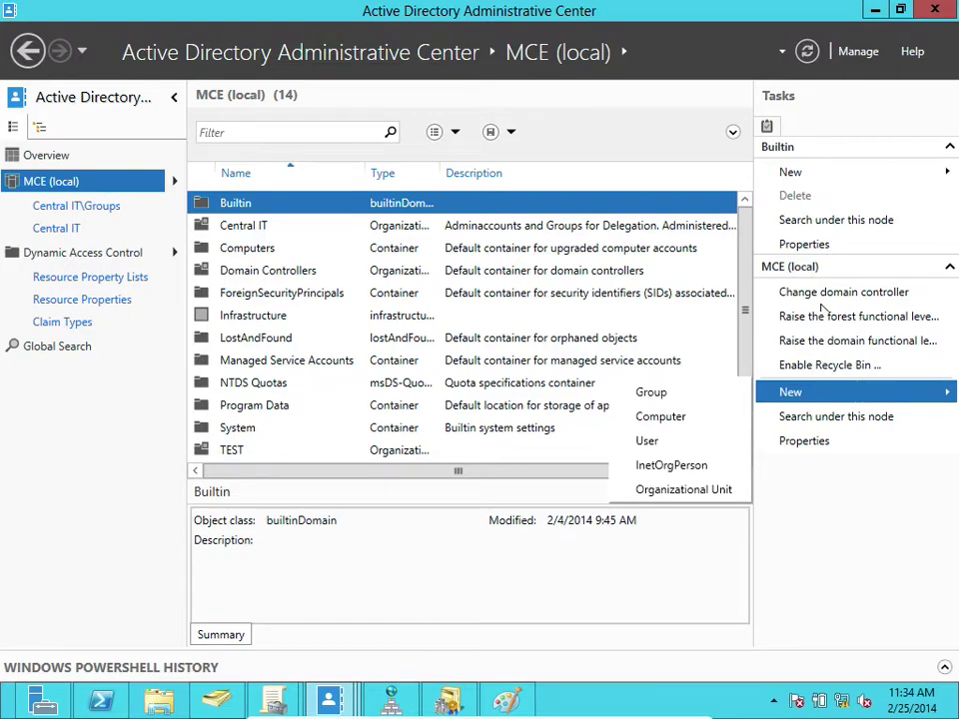
{"action": "left_click", "coordinate": [689, 488]}
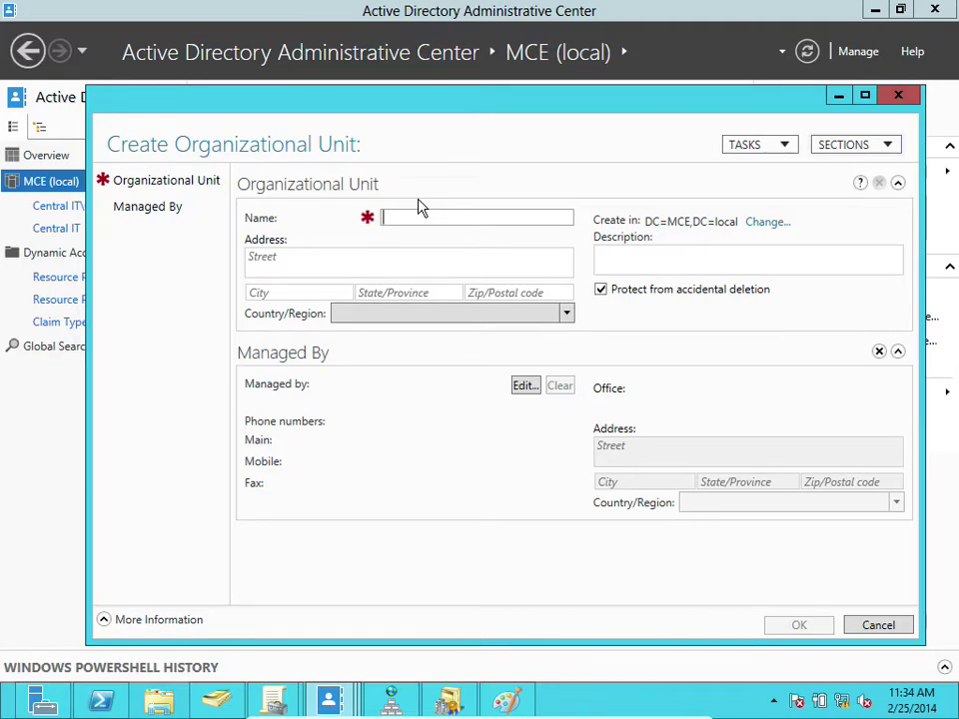
{"action": "type", "text": "Clients"}
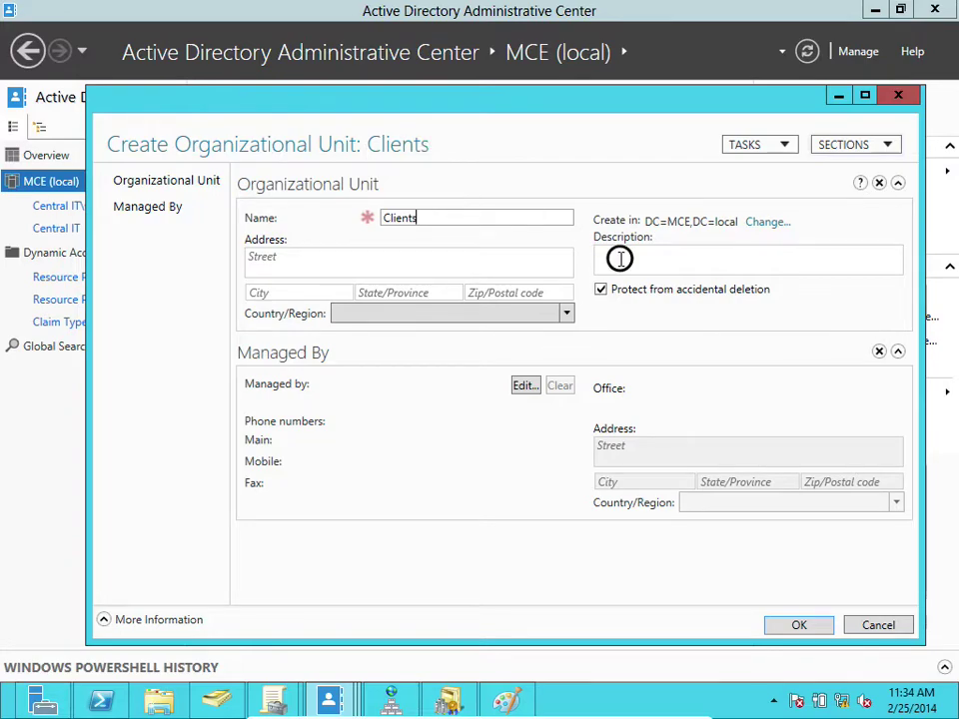
- Describe the Clients unit as "Windows 7 and 8 Workstations", turn off its accidental deletion protection and create it
{"action": "left_click", "coordinate": [620, 259]}
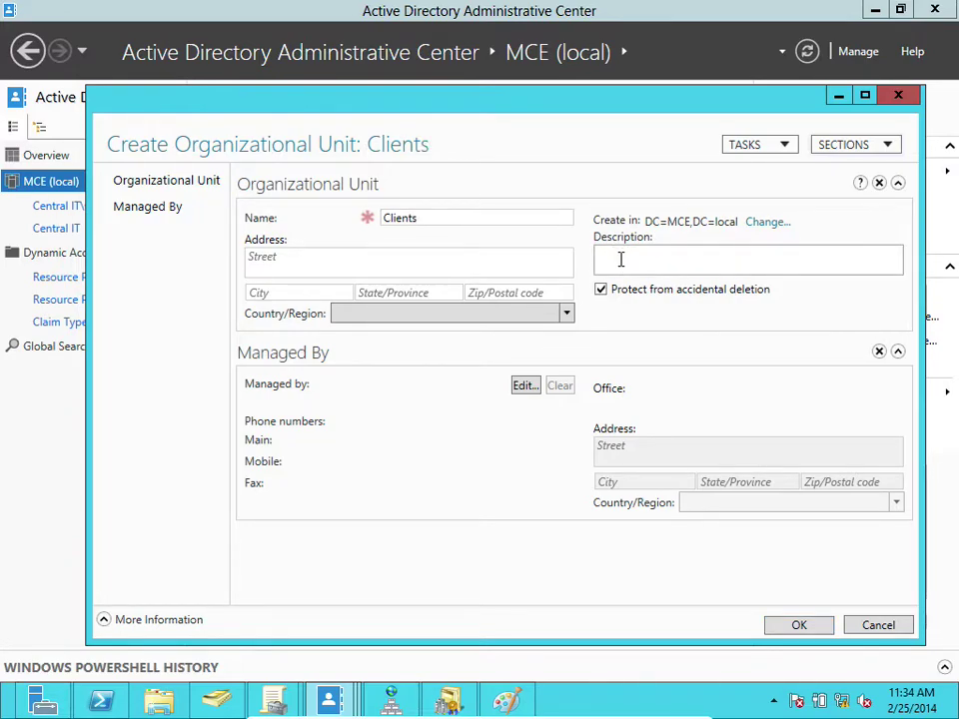
{"action": "type", "text": "Windows 7,8"}
{"action": "key", "text": "BackSpace"}
{"action": "type", "text": "8"}
{"action": "type", "text": "Workstations"}
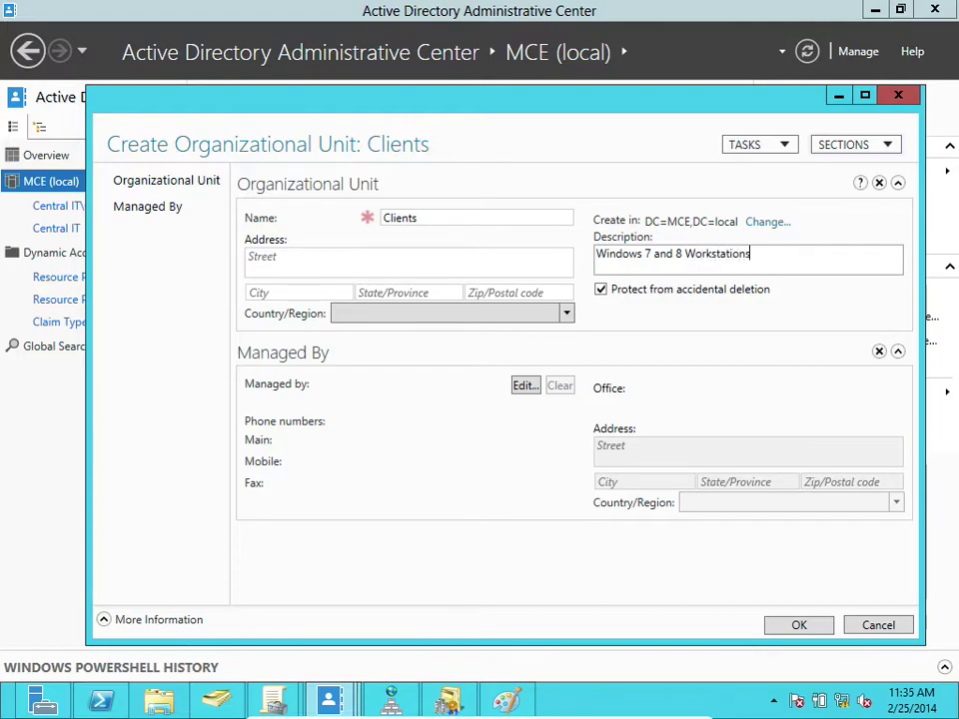
{"action": "left_click", "coordinate": [601, 291]}
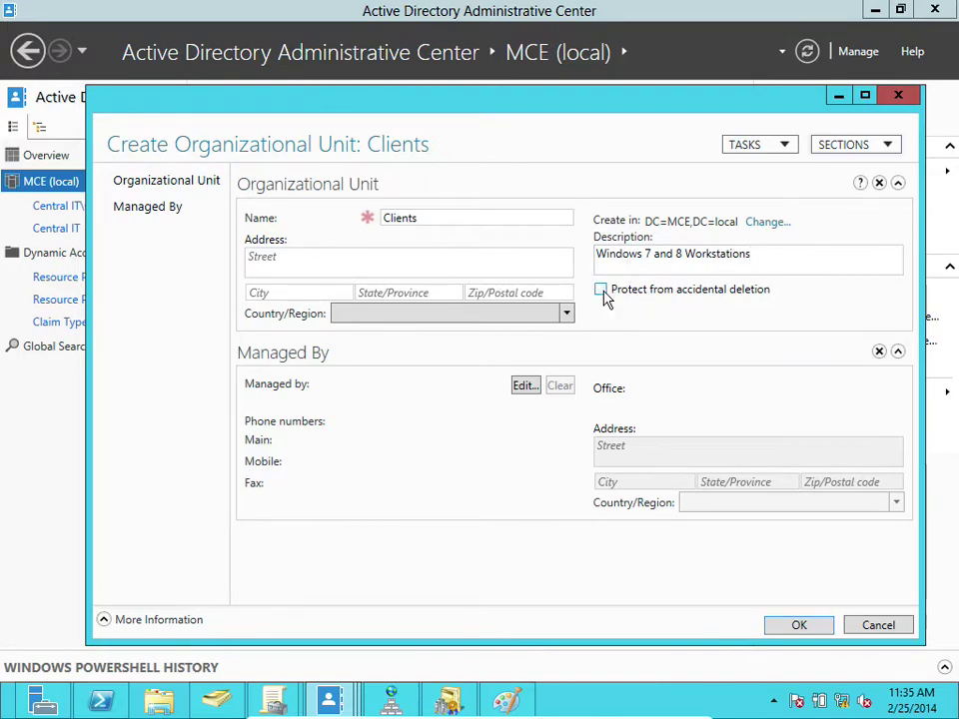
{"action": "left_click", "coordinate": [802, 625]}
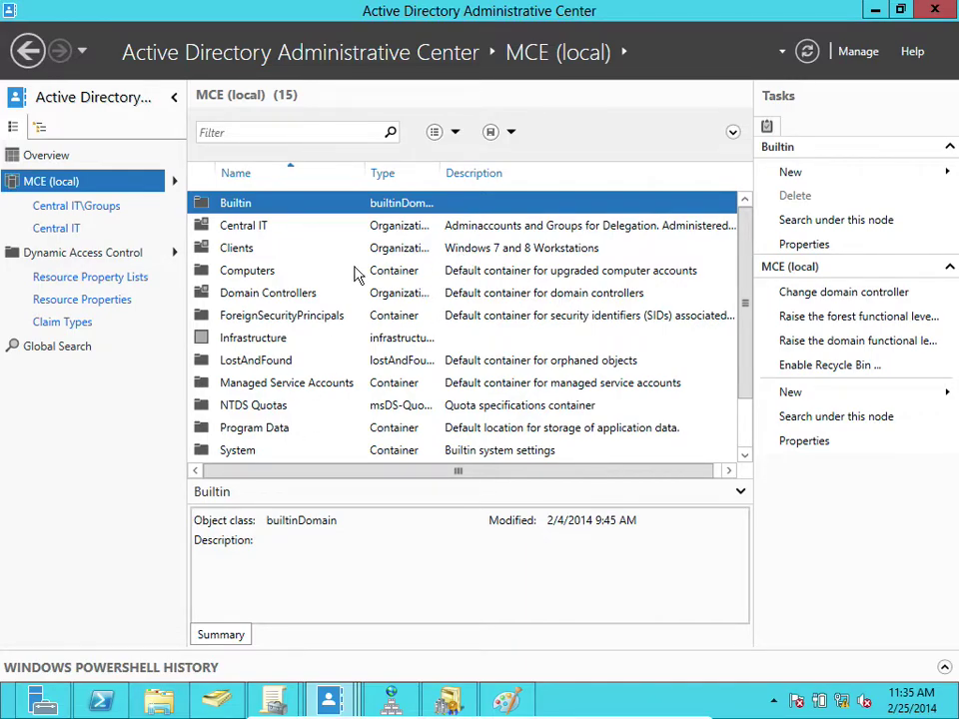
- Create an organizational unit named Windows 7 inside Clients without protection from accidental deletion
{"action": "double_click", "coordinate": [227, 255]}
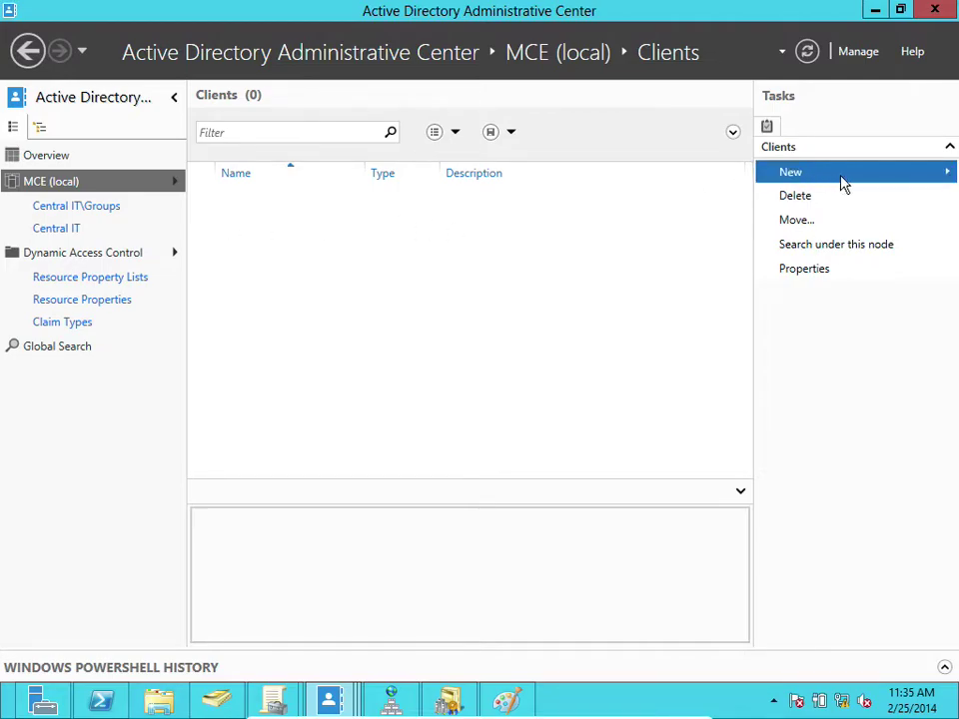
{"action": "mouse_move", "coordinate": [843, 184]}
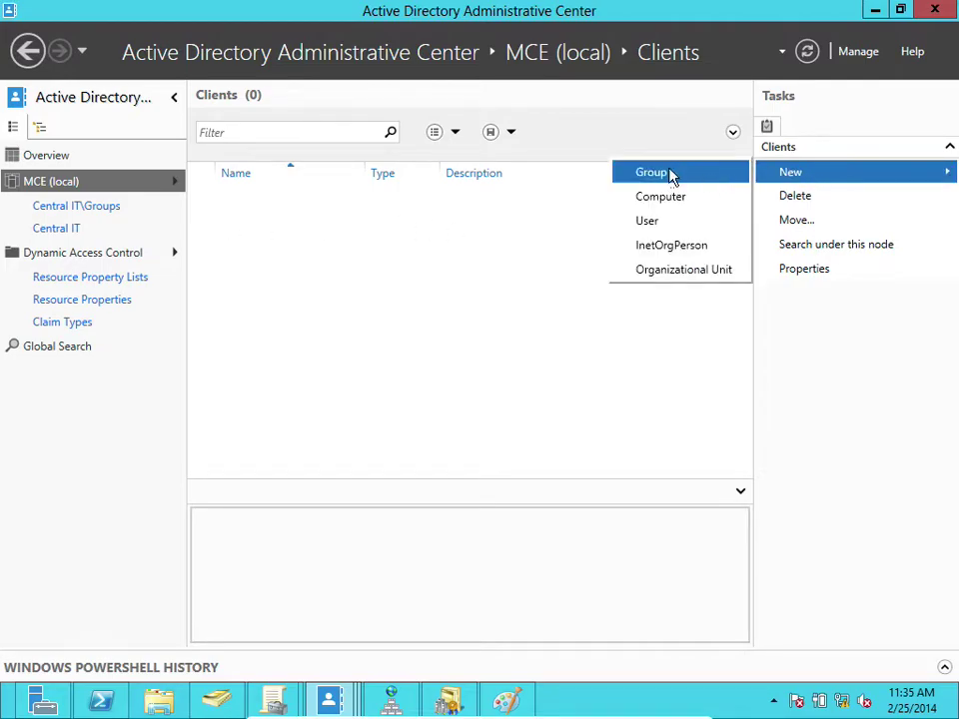
{"action": "left_click", "coordinate": [672, 269]}
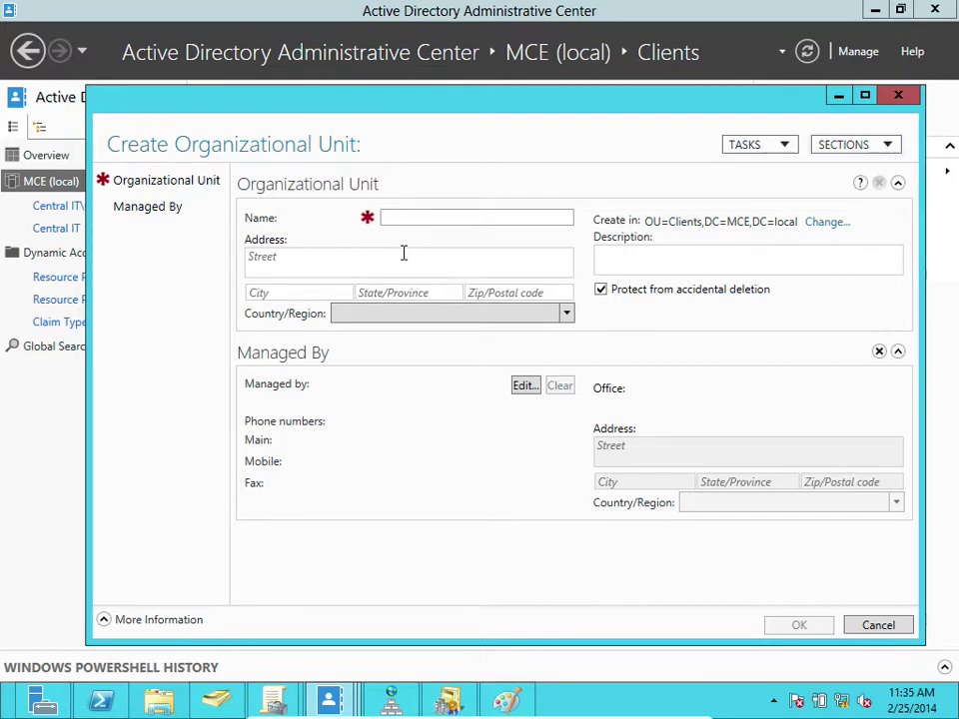
{"action": "type", "text": "Windows"}
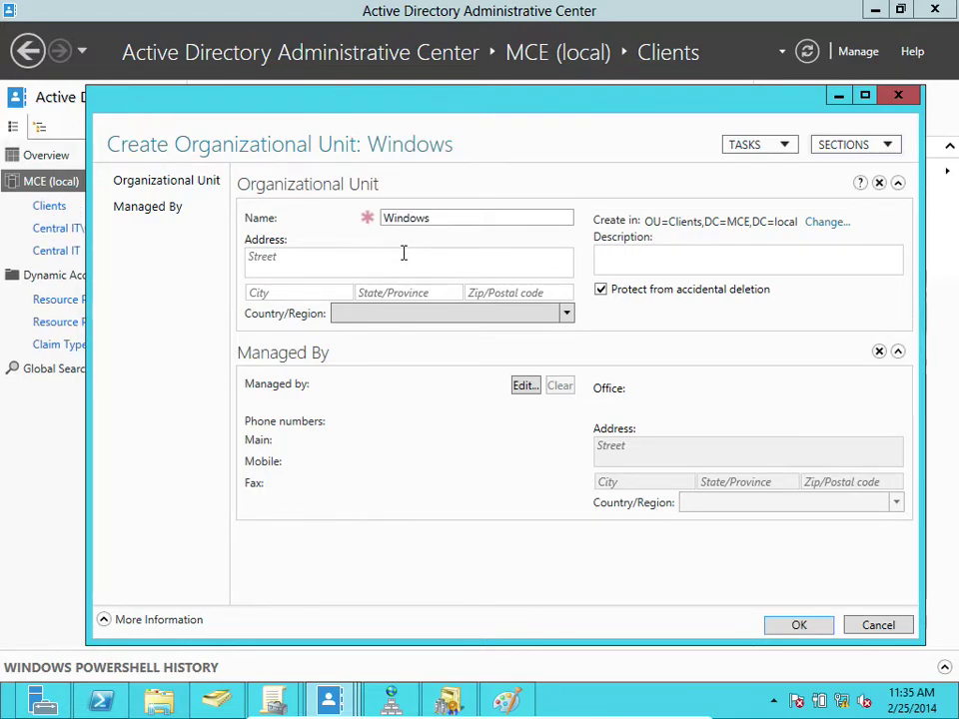
{"action": "type", "text": " 7"}
{"action": "left_click", "coordinate": [601, 291]}
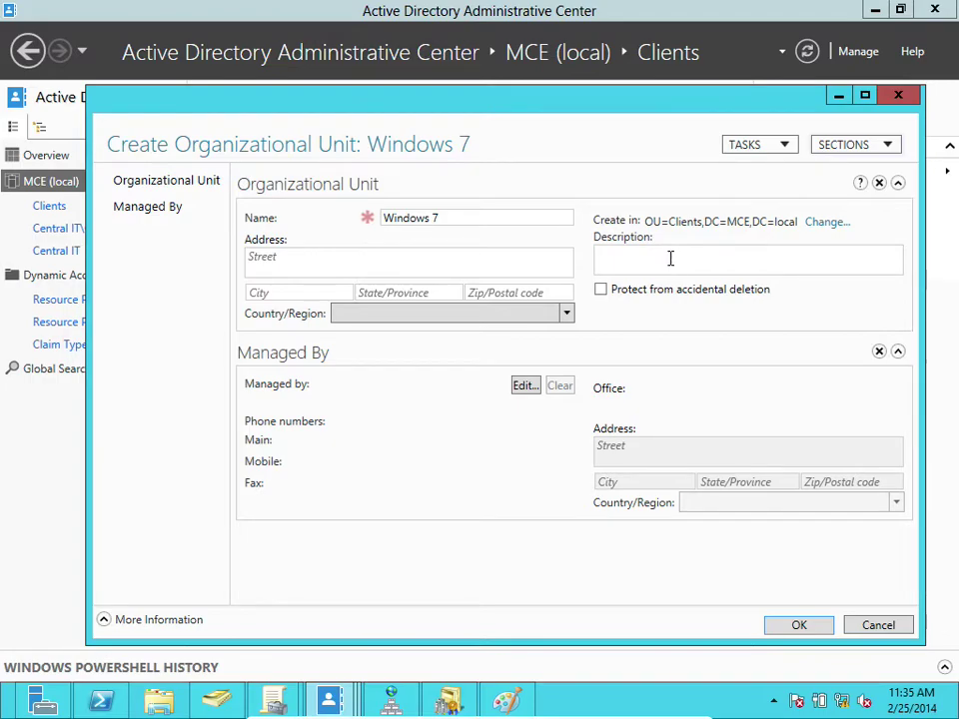
{"action": "left_click", "coordinate": [794, 627]}
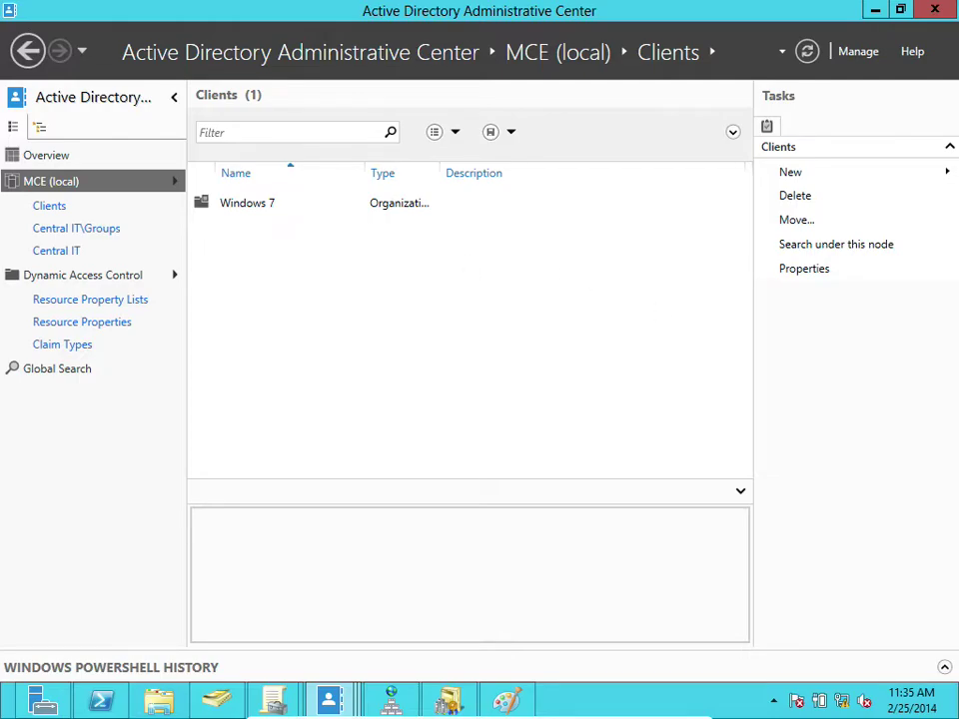
- Switch back to Group Policy Management and refresh the MCE.local domain tree to load the new organizational units
{"action": "mouse_move", "coordinate": [277, 698]}
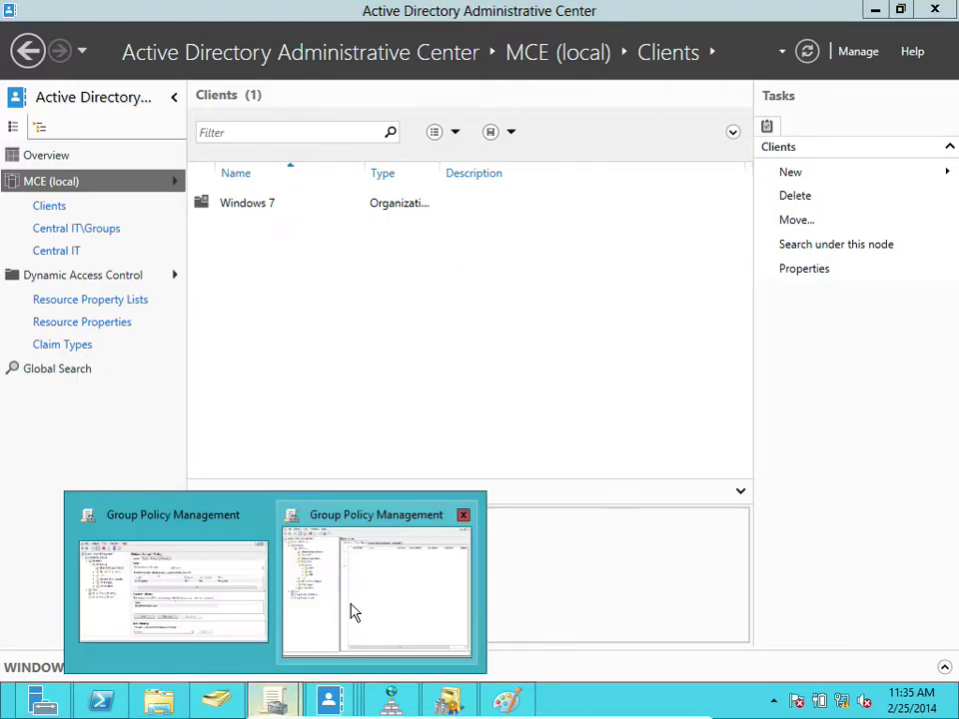
{"action": "left_click", "coordinate": [354, 612]}
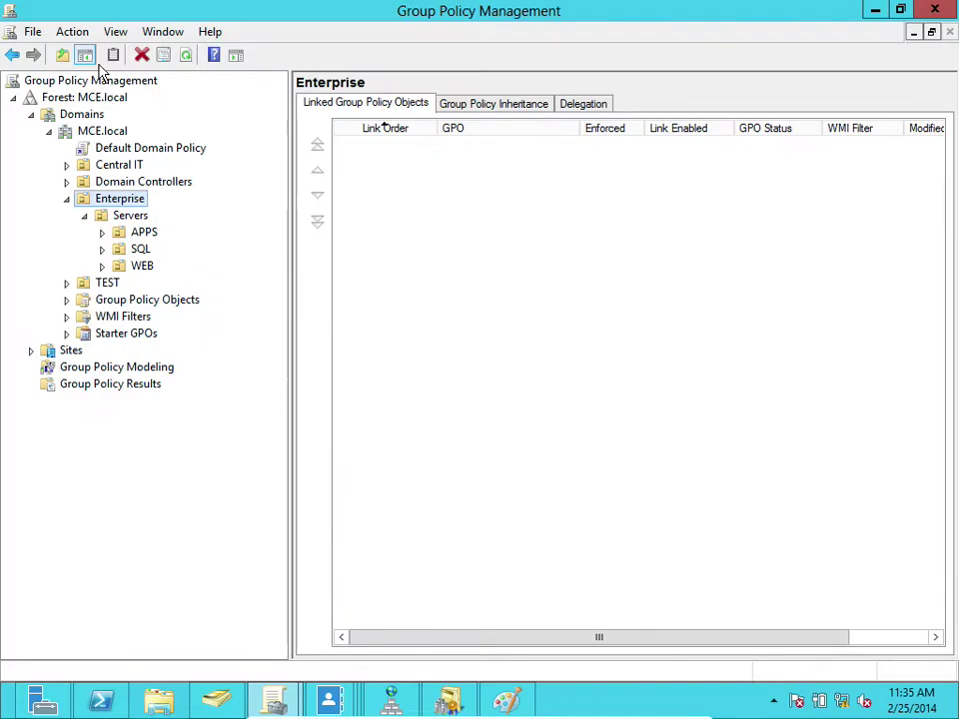
{"action": "left_click", "coordinate": [188, 58]}
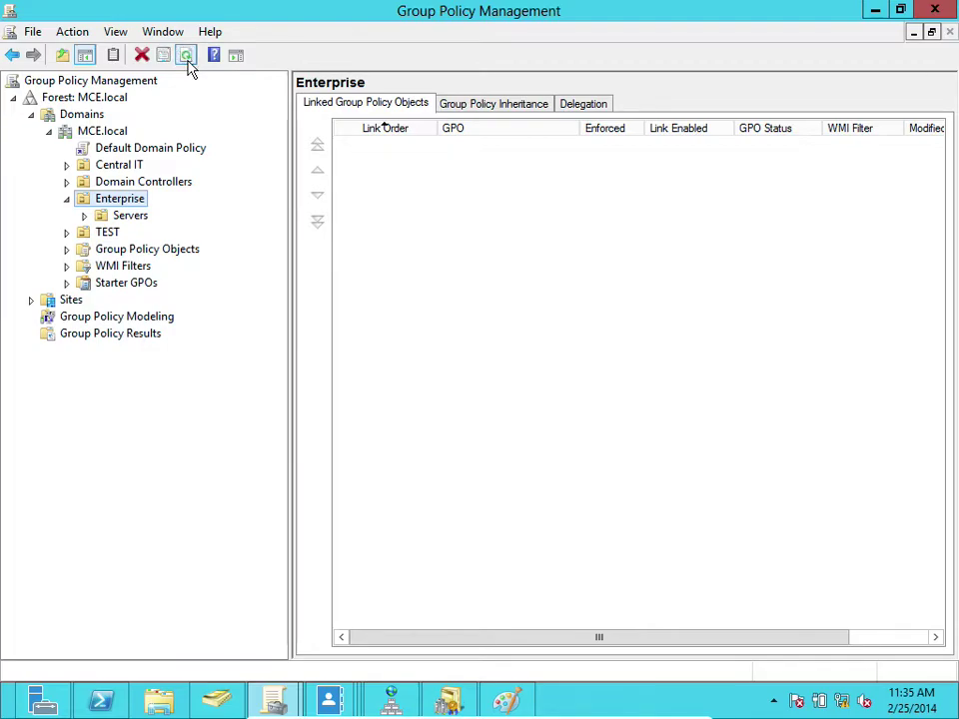
{"action": "left_click", "coordinate": [67, 199]}
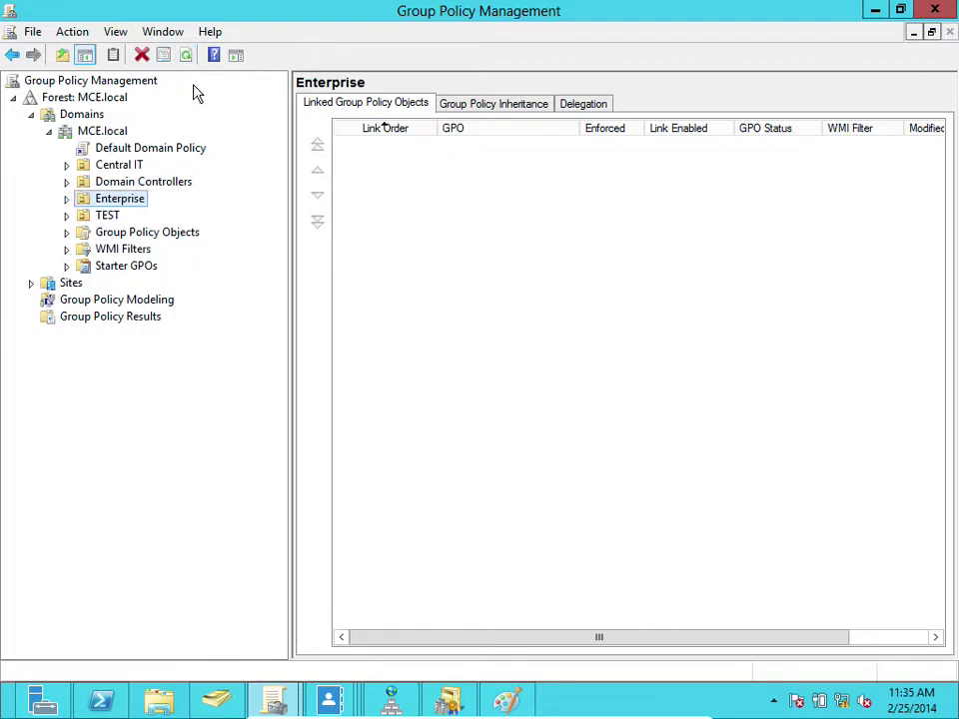
{"action": "left_click", "coordinate": [49, 131]}
{"action": "left_click", "coordinate": [50, 133]}
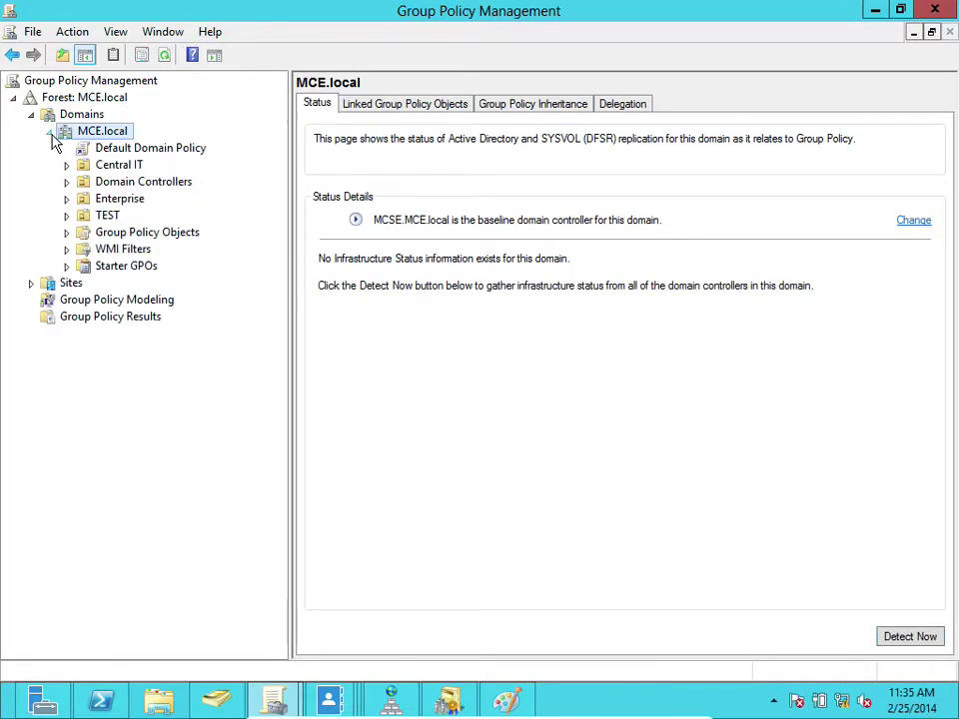
{"action": "left_click", "coordinate": [165, 57]}
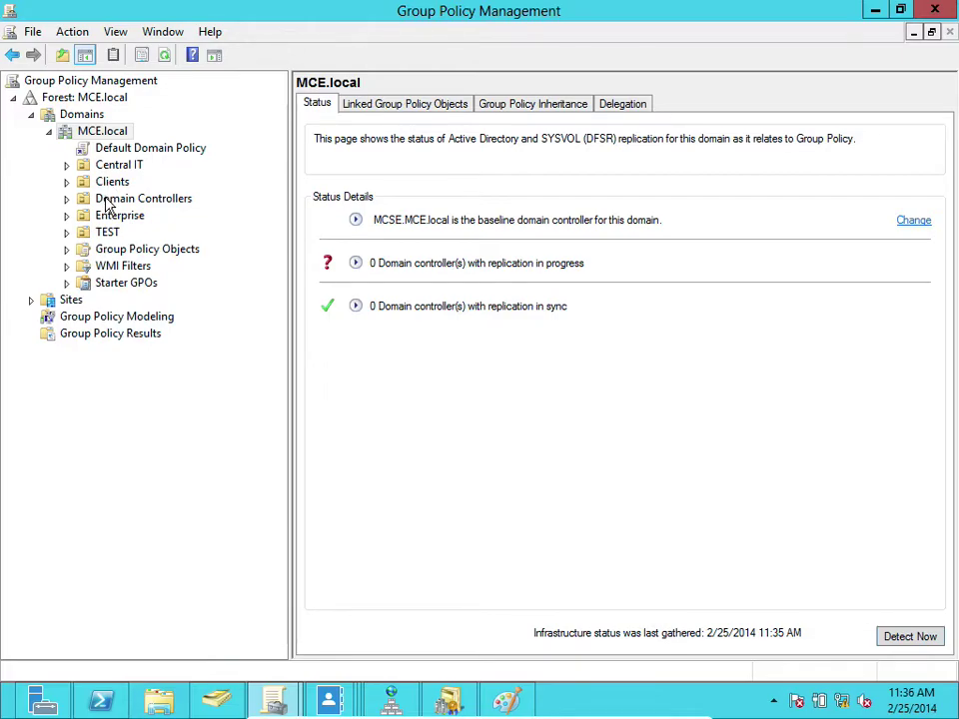
{"action": "left_click", "coordinate": [49, 130]}
{"action": "left_click", "coordinate": [49, 131]}
- Show the All_Clients policy under Group Policy Objects and look through the actions available for it
{"action": "left_click", "coordinate": [66, 248]}
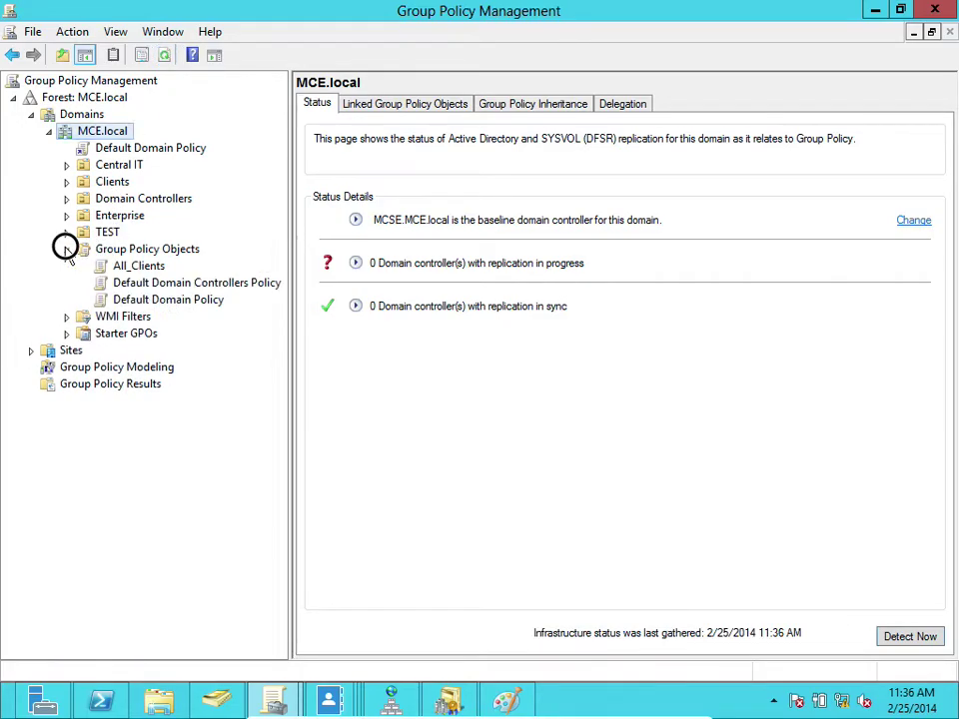
{"action": "left_click", "coordinate": [122, 265]}
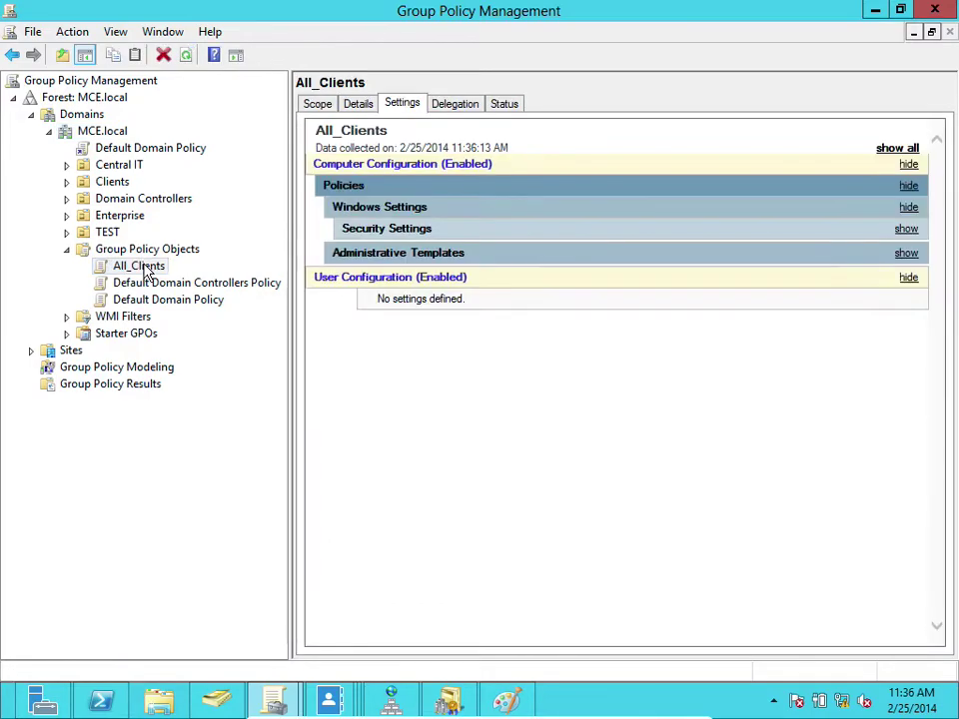
{"action": "right_click", "coordinate": [147, 274]}
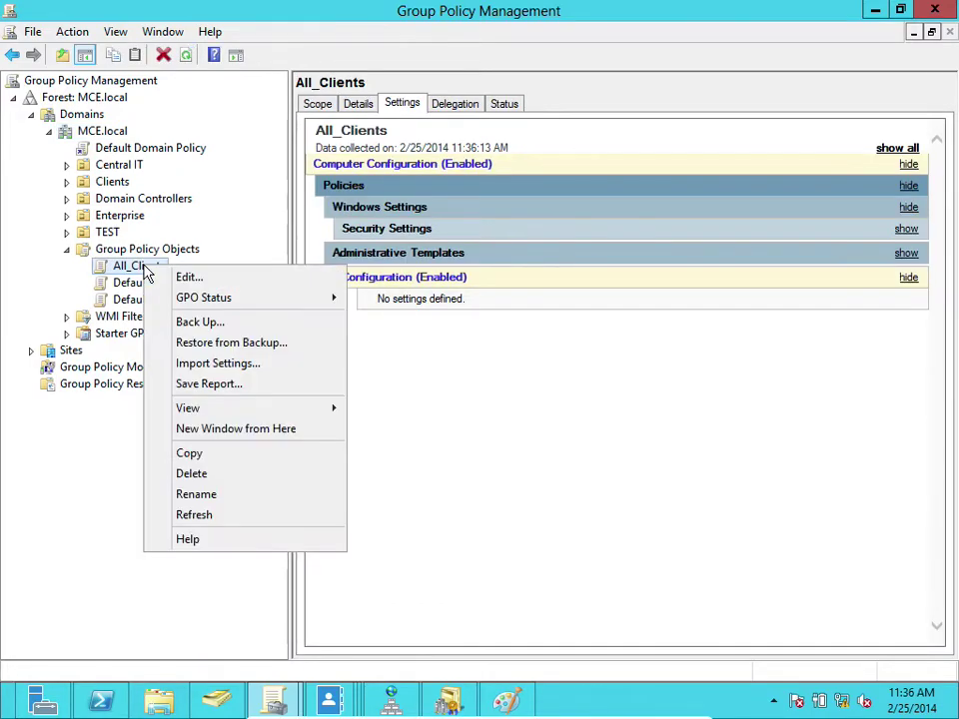
{"action": "mouse_move", "coordinate": [183, 301]}
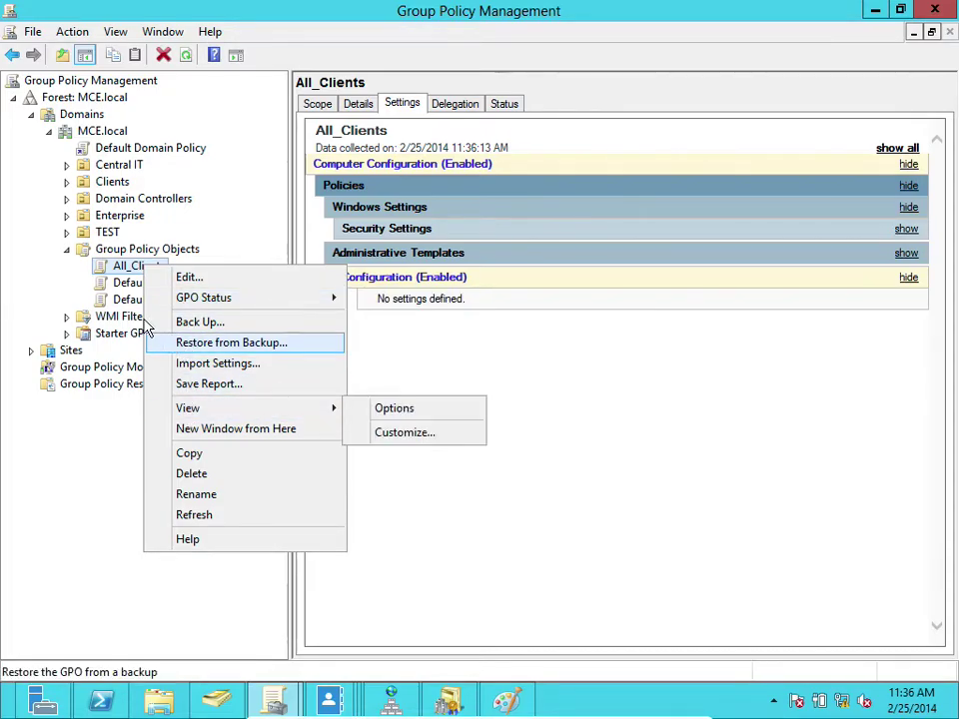
{"action": "left_click", "coordinate": [122, 267]}
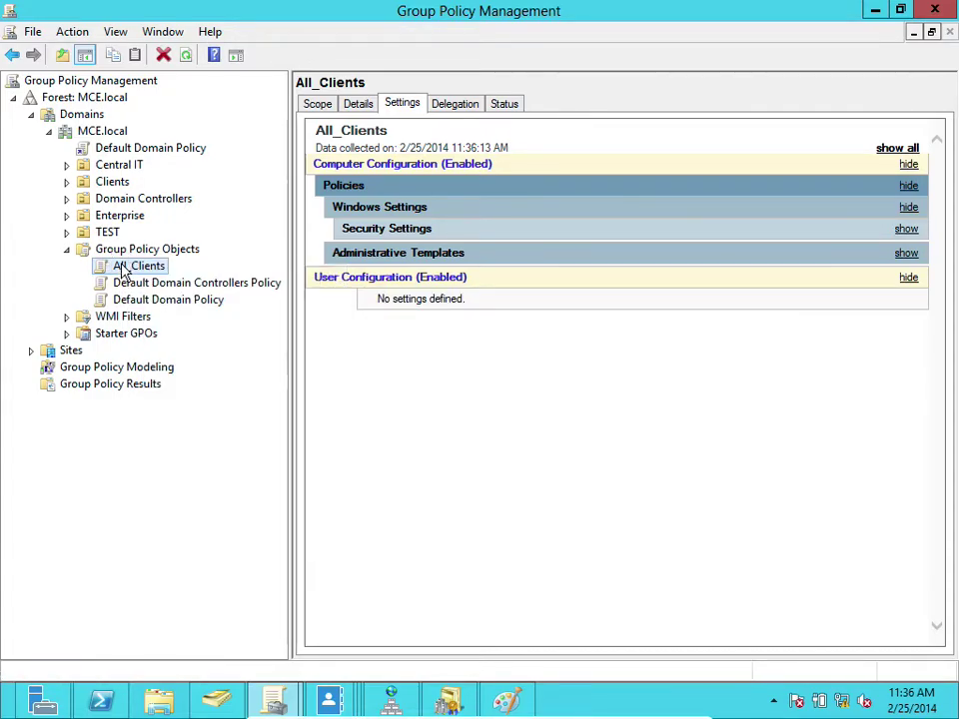
{"action": "key", "text": "F2"}
{"action": "left_click", "coordinate": [107, 165]}
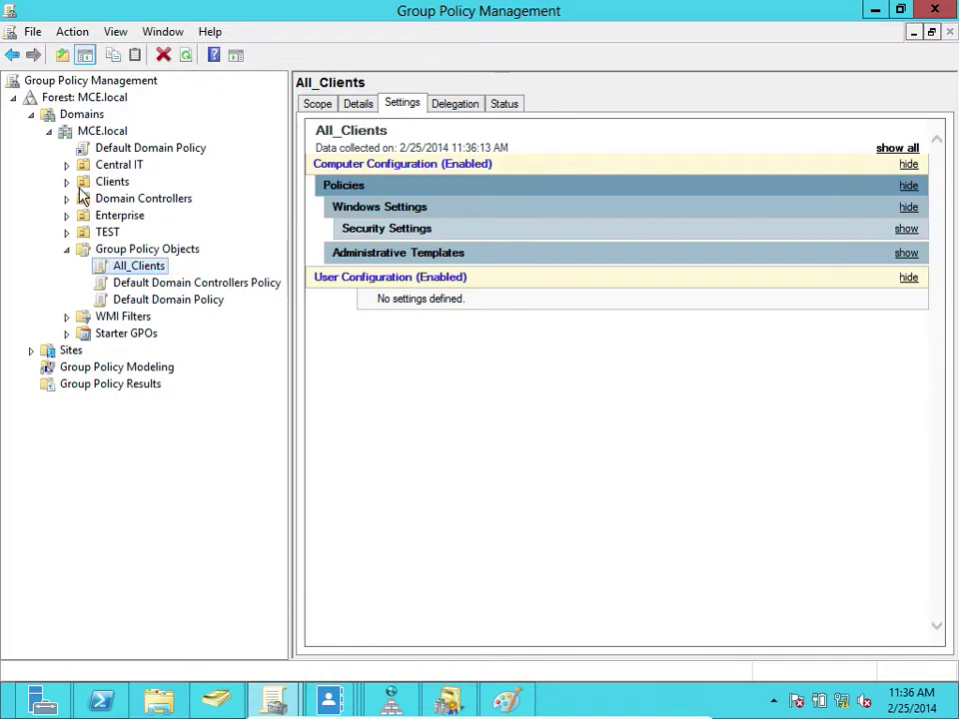
- List the Group Policy Objects of MCE.local and select the All_Clients policy in the list
{"action": "left_click", "coordinate": [140, 287]}
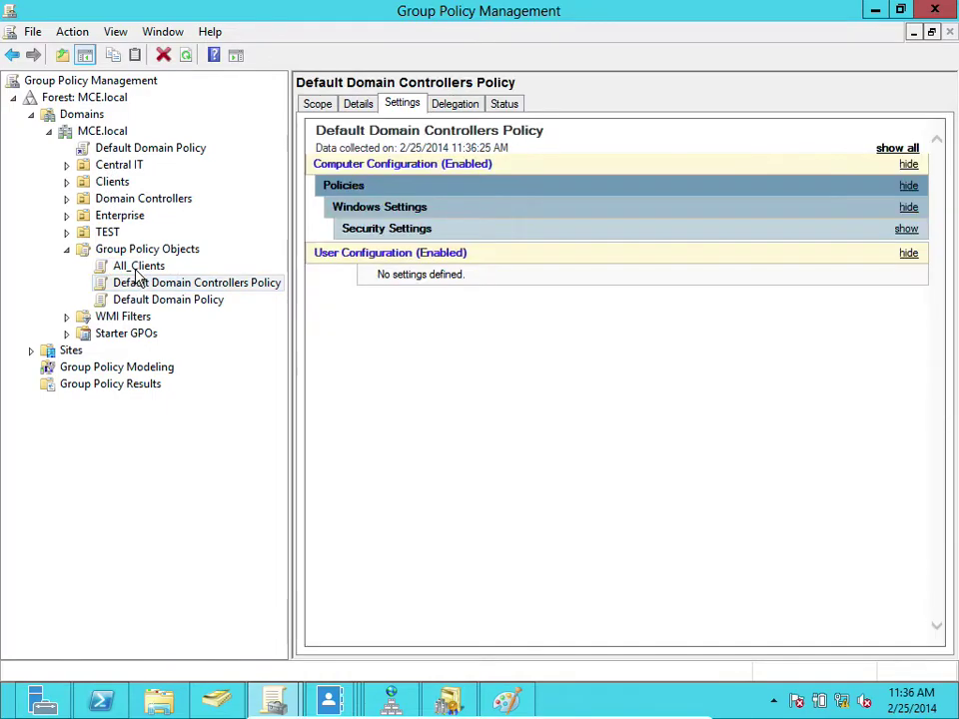
{"action": "left_click", "coordinate": [165, 250]}
{"action": "left_click", "coordinate": [359, 146]}
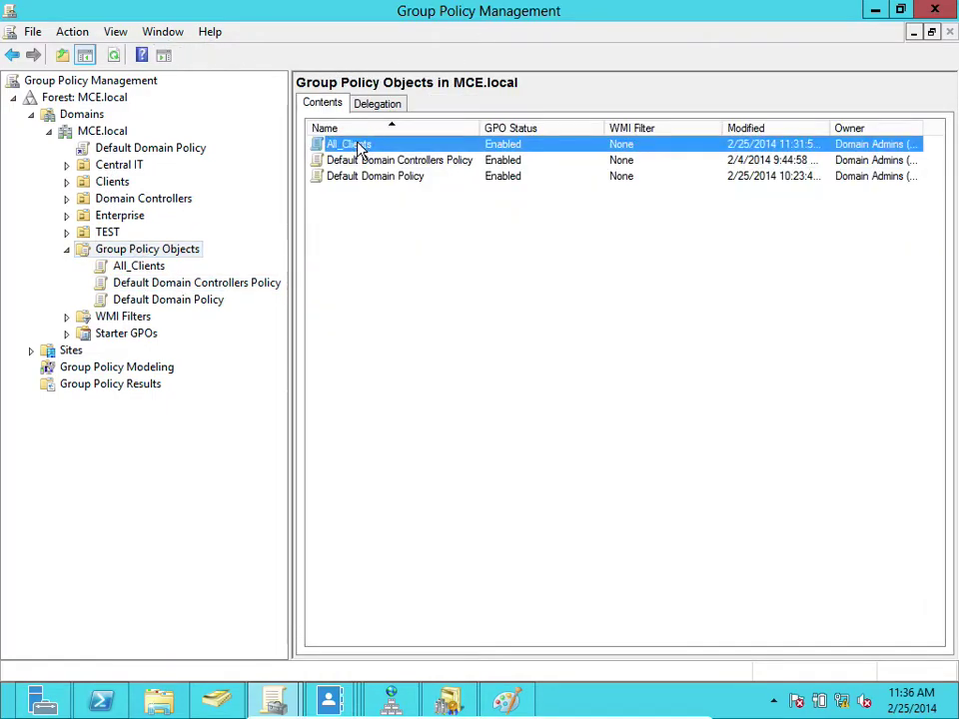
{"action": "left_click", "coordinate": [359, 141]}
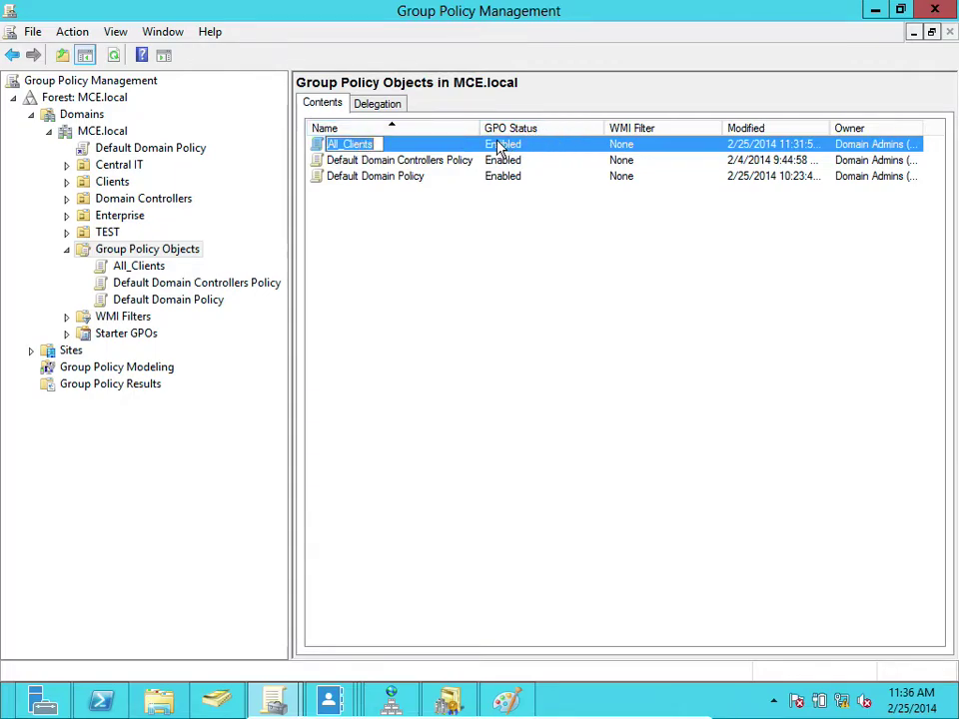
{"action": "left_click", "coordinate": [421, 150]}
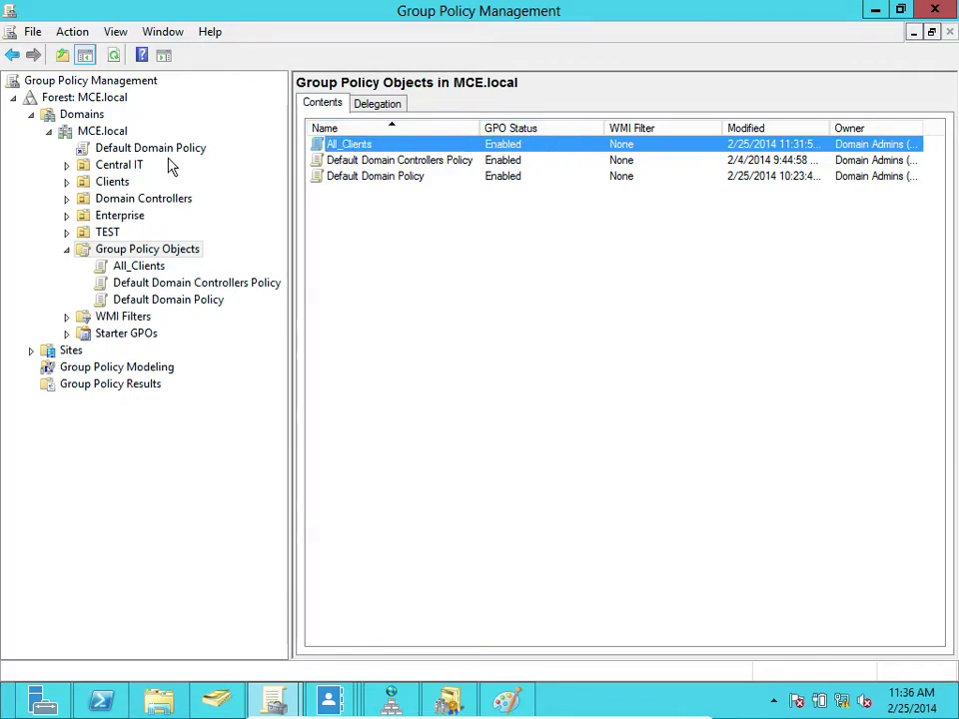
- Show the policies linked to the Clients unit and look through the actions available for it
{"action": "left_click", "coordinate": [105, 185]}
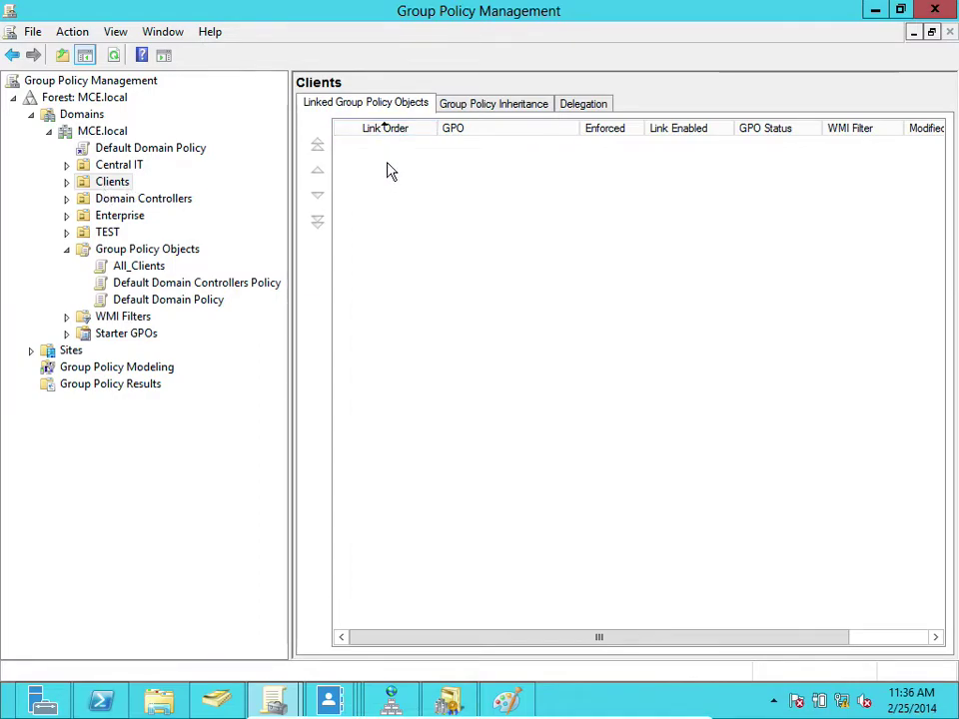
{"action": "right_click", "coordinate": [113, 188]}
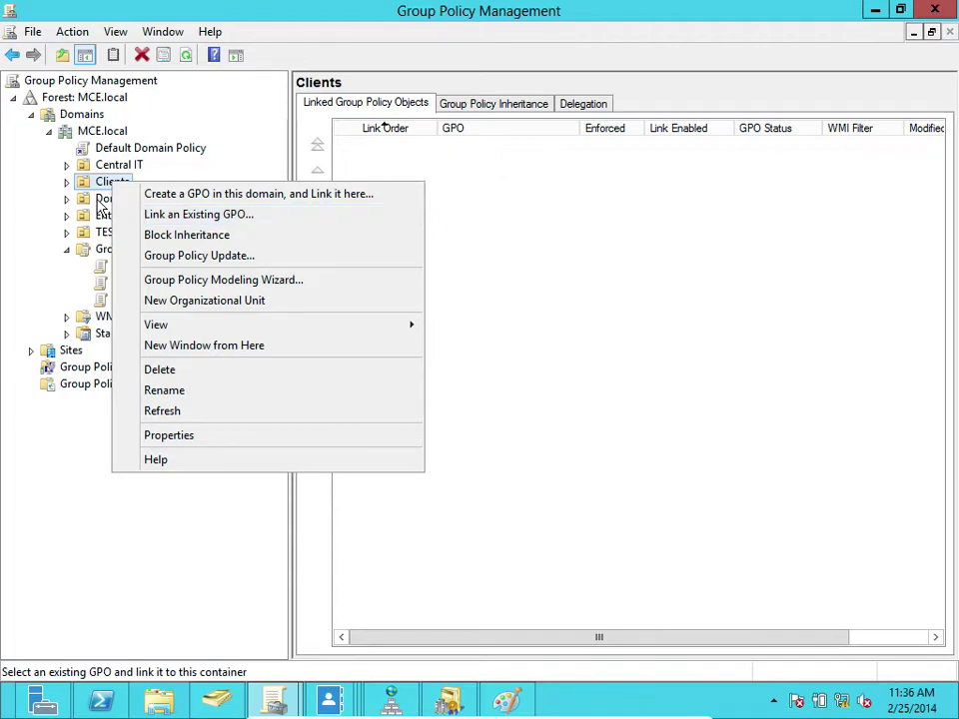
{"action": "left_click", "coordinate": [98, 188]}
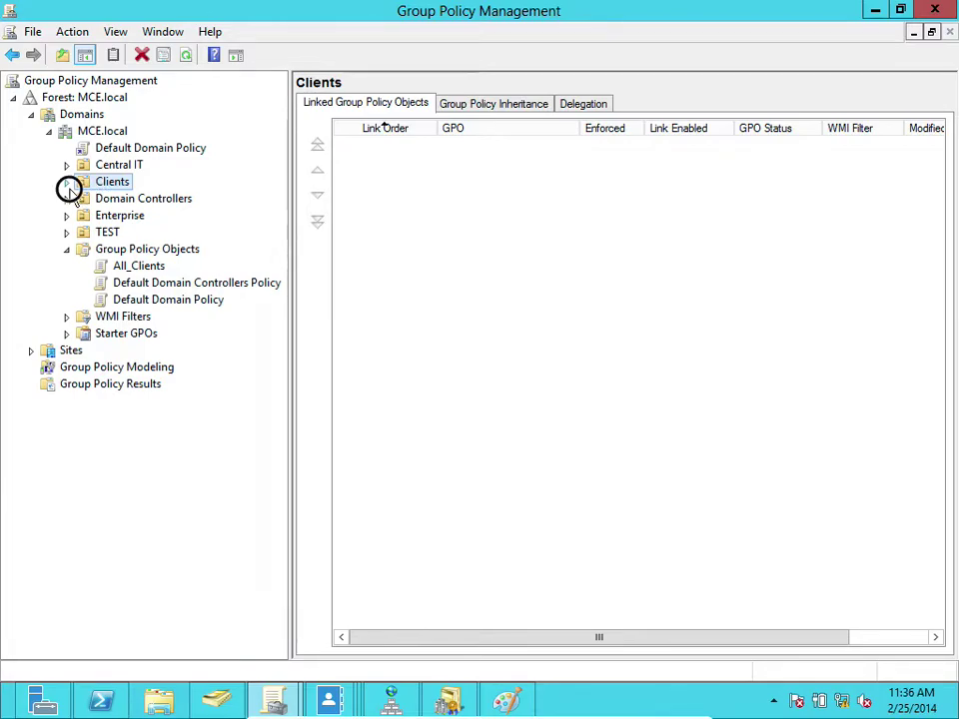
- Link the existing All_Clients policy to the Windows 7 unit inside Clients and select the new link
{"action": "left_click", "coordinate": [67, 183]}
{"action": "left_click", "coordinate": [122, 199]}
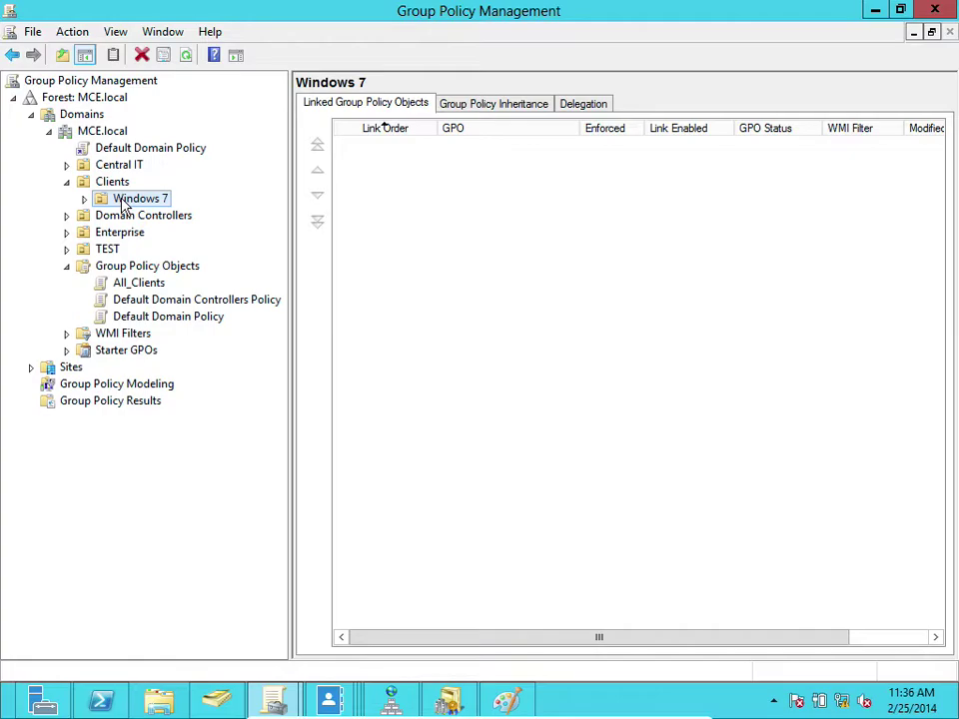
{"action": "right_click", "coordinate": [123, 203]}
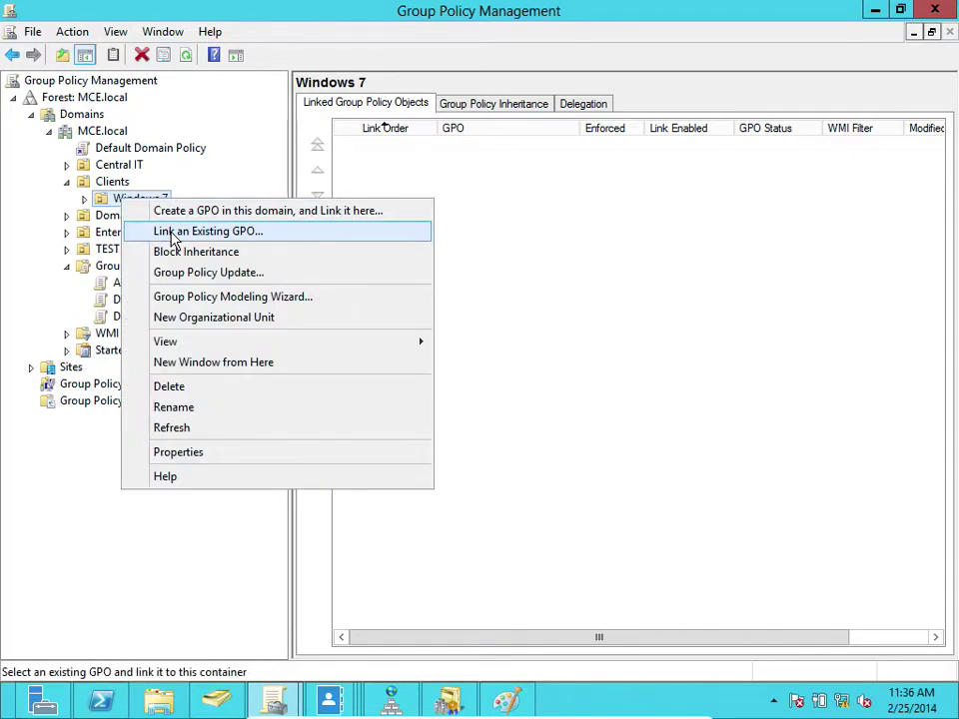
{"action": "left_click", "coordinate": [171, 237]}
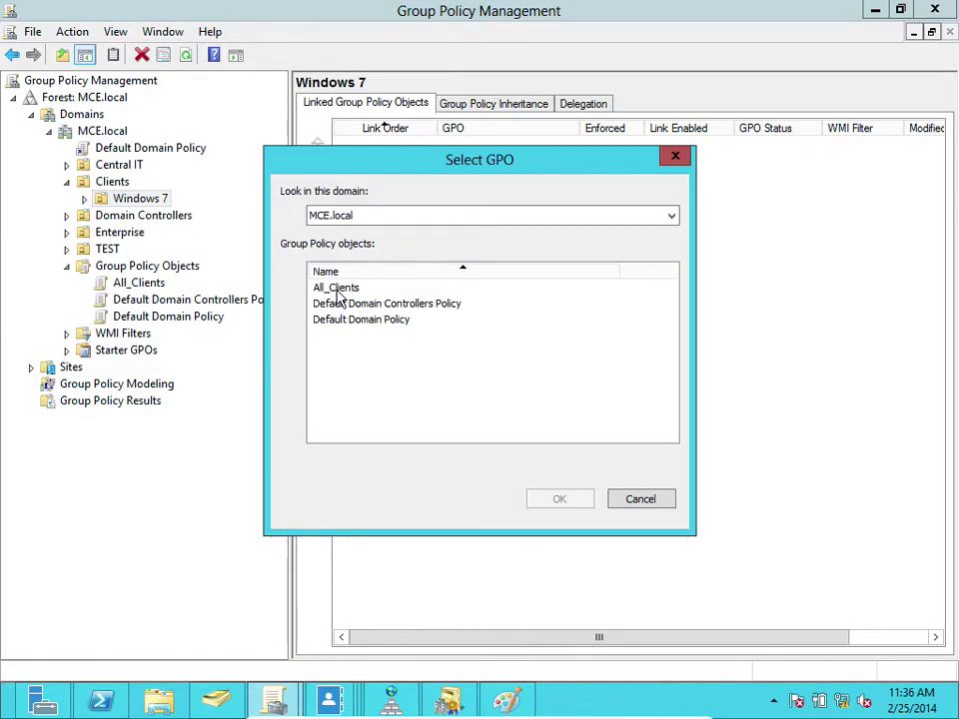
{"action": "left_click", "coordinate": [336, 291]}
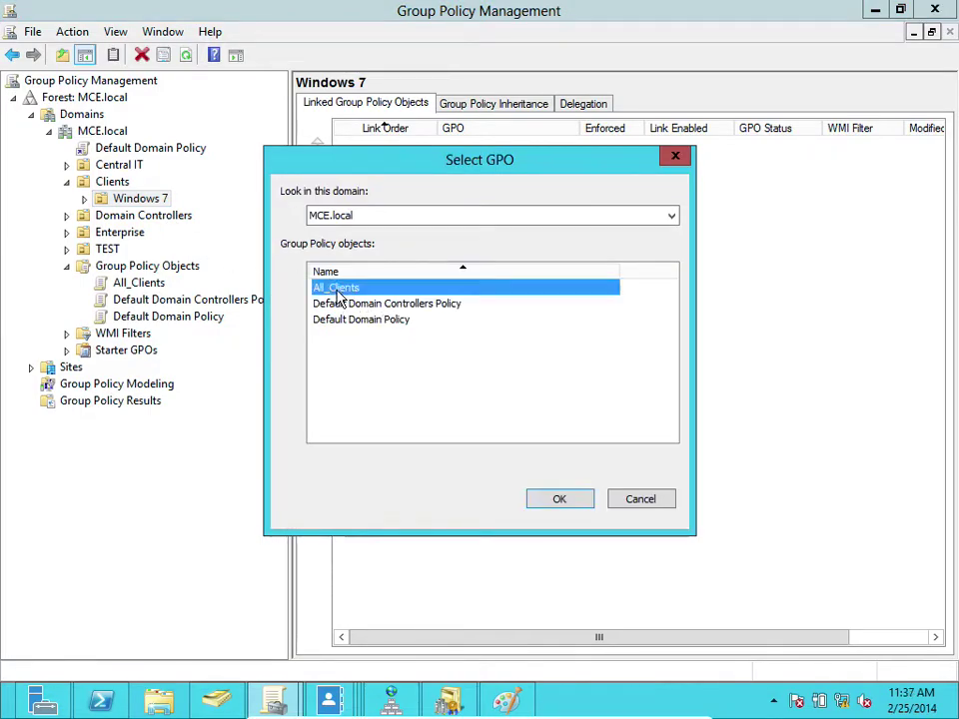
{"action": "left_click", "coordinate": [559, 499]}
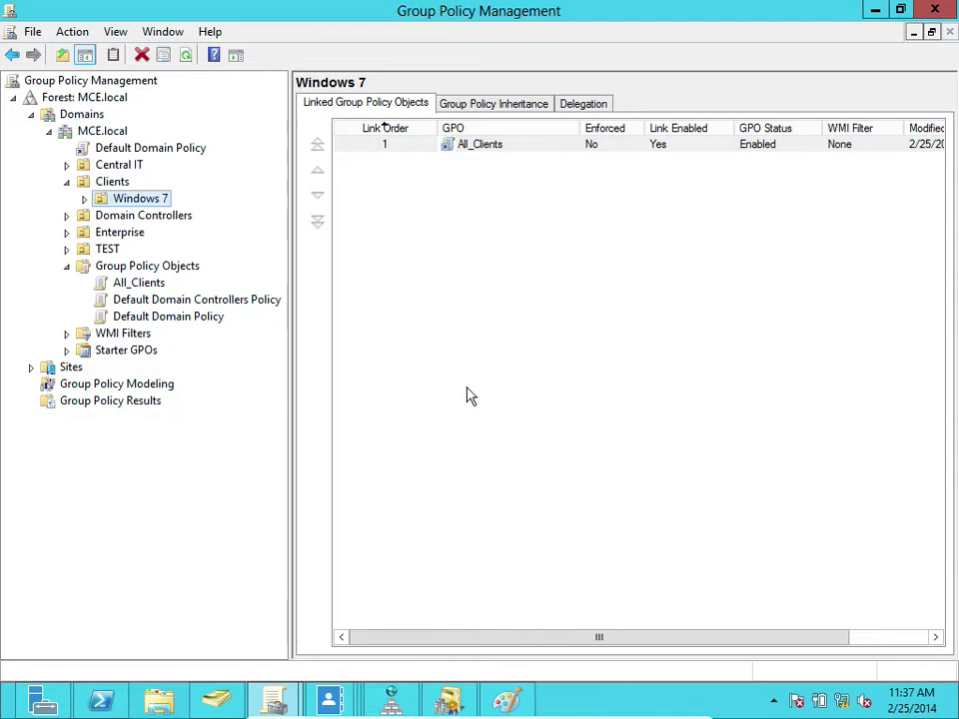
{"action": "left_click", "coordinate": [146, 196]}
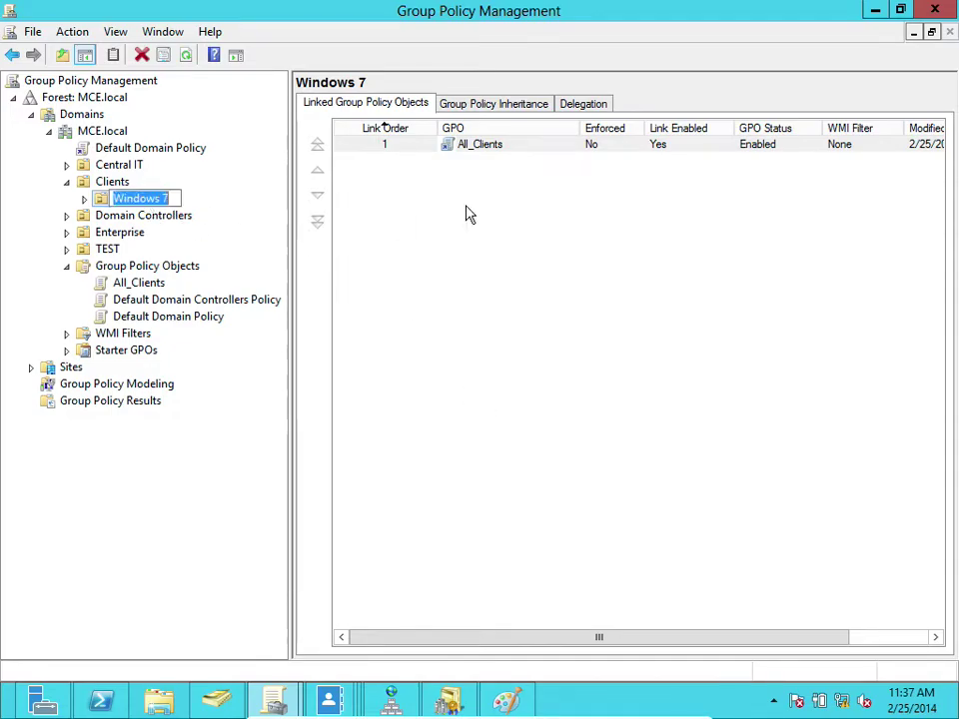
{"action": "left_click", "coordinate": [420, 150]}
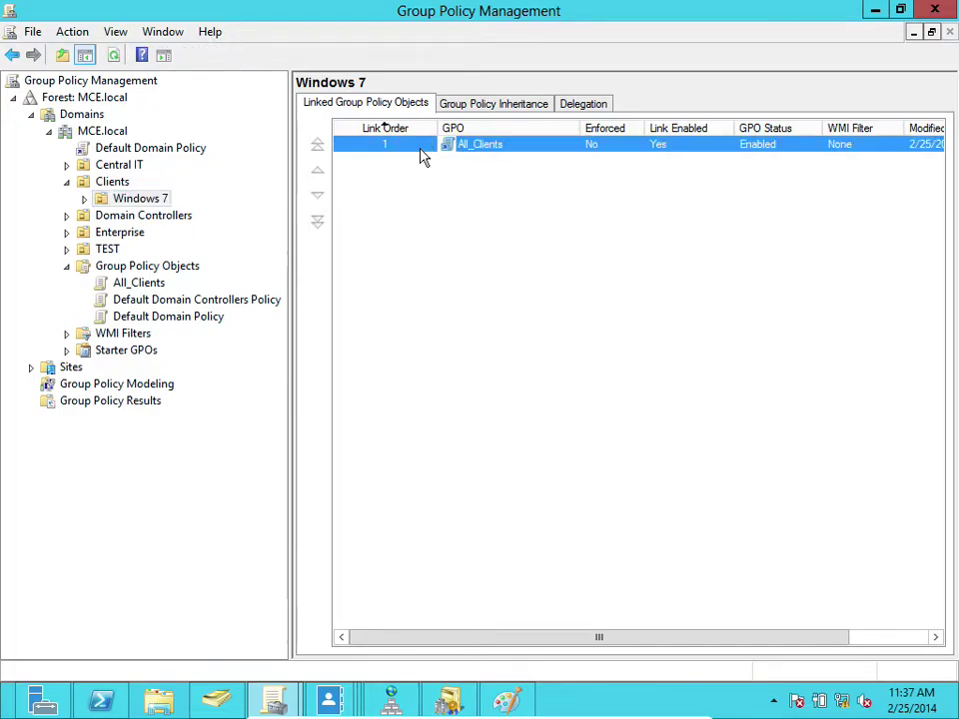
- Review the delegated permissions and the group policy inheritance of the Clients unit
{"action": "left_click", "coordinate": [120, 181]}
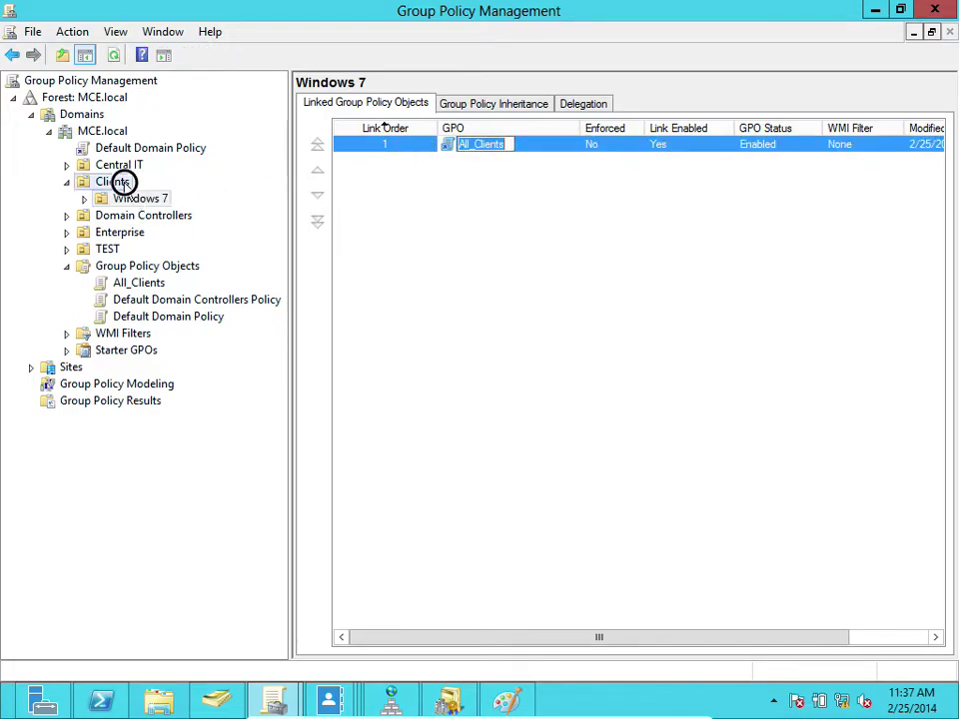
{"action": "left_click", "coordinate": [504, 105]}
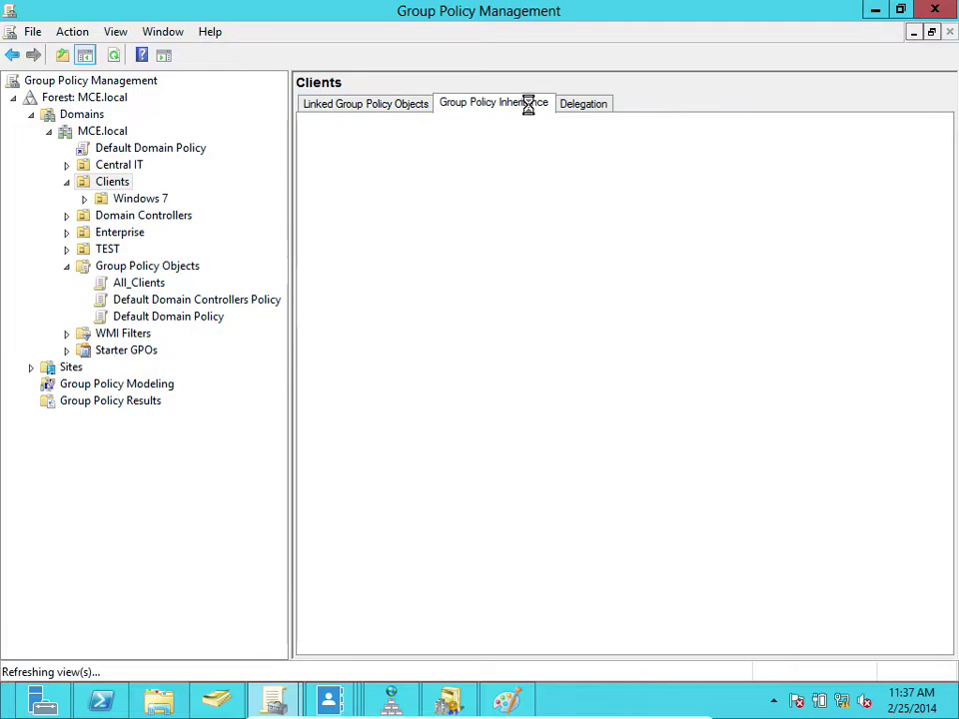
{"action": "left_click", "coordinate": [580, 108]}
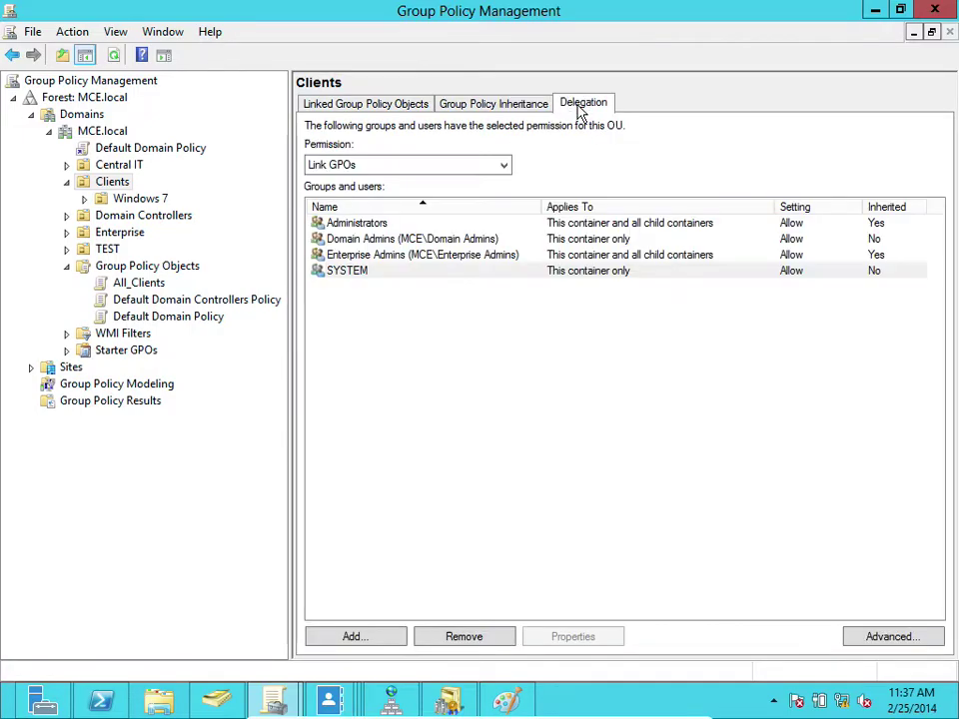
{"action": "left_click", "coordinate": [491, 110]}
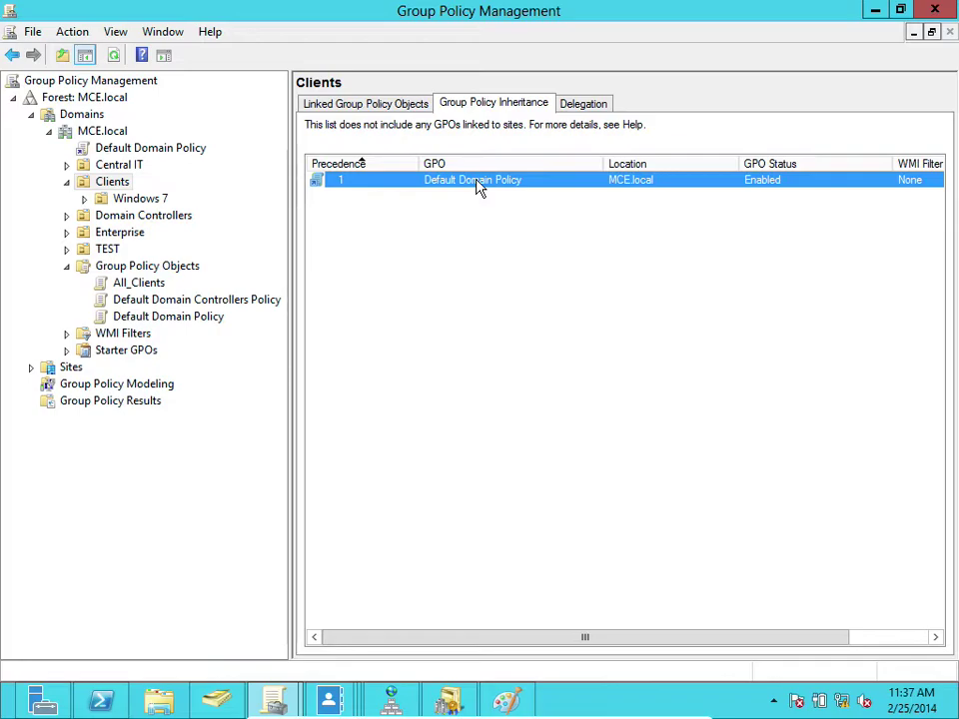
- Compare the Windows 7 unit's linked policies with its inherited ones and check their precedence
{"action": "left_click", "coordinate": [138, 202]}
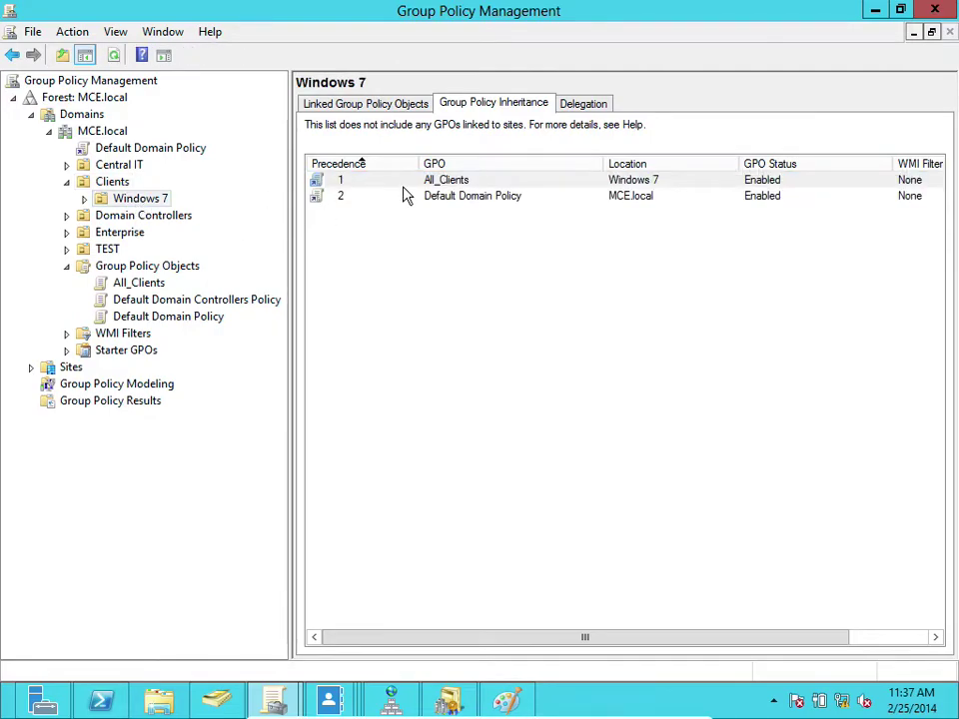
{"action": "left_click", "coordinate": [375, 103]}
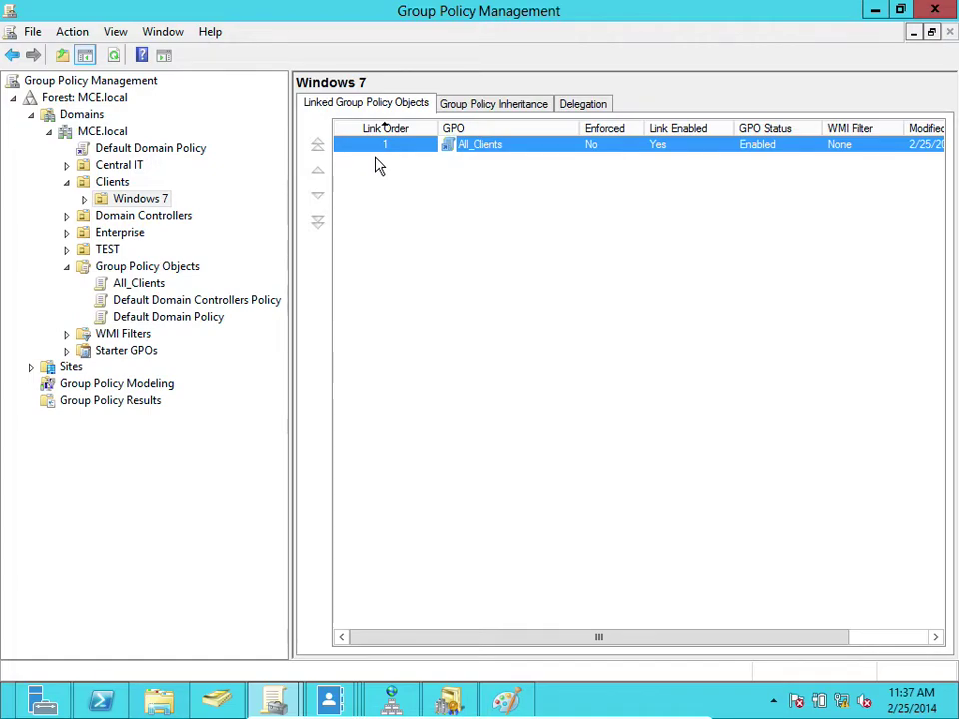
{"action": "left_click", "coordinate": [494, 105]}
{"action": "left_click", "coordinate": [415, 197]}
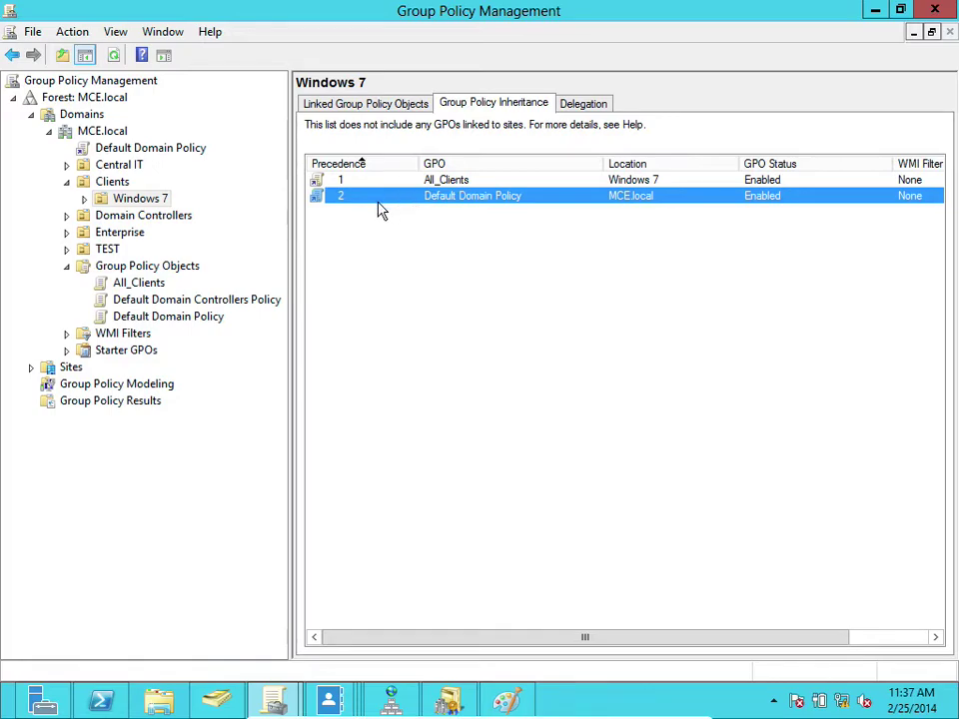
- Block inheritance on the Windows 7 unit and check its linked policies and inheritance list
{"action": "right_click", "coordinate": [101, 202]}
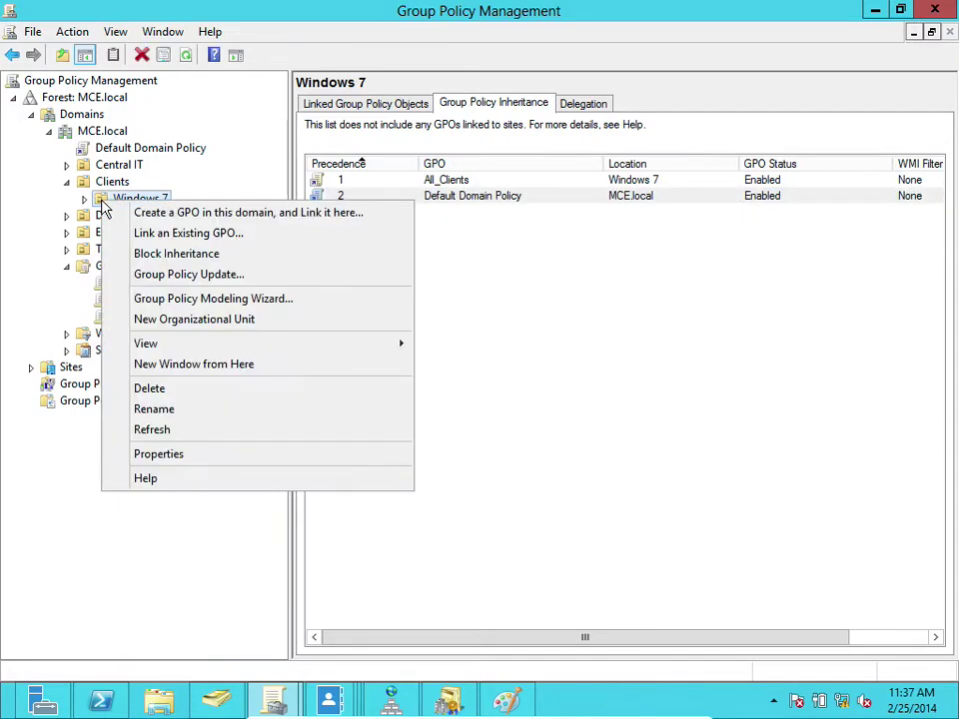
{"action": "left_click", "coordinate": [147, 256]}
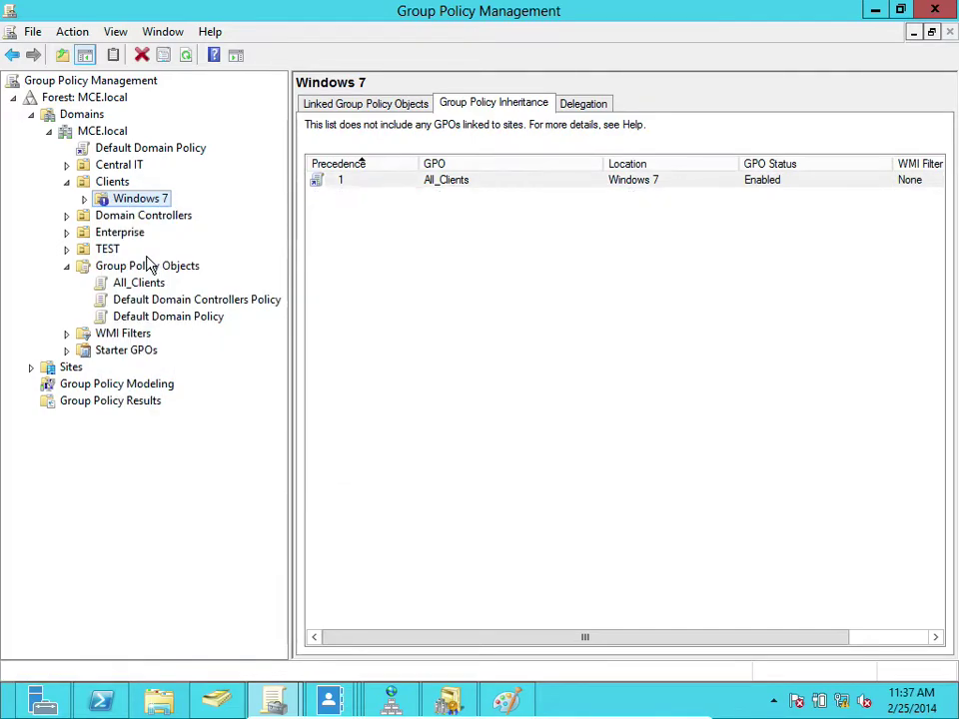
{"action": "left_click", "coordinate": [389, 105]}
{"action": "left_click", "coordinate": [462, 104]}
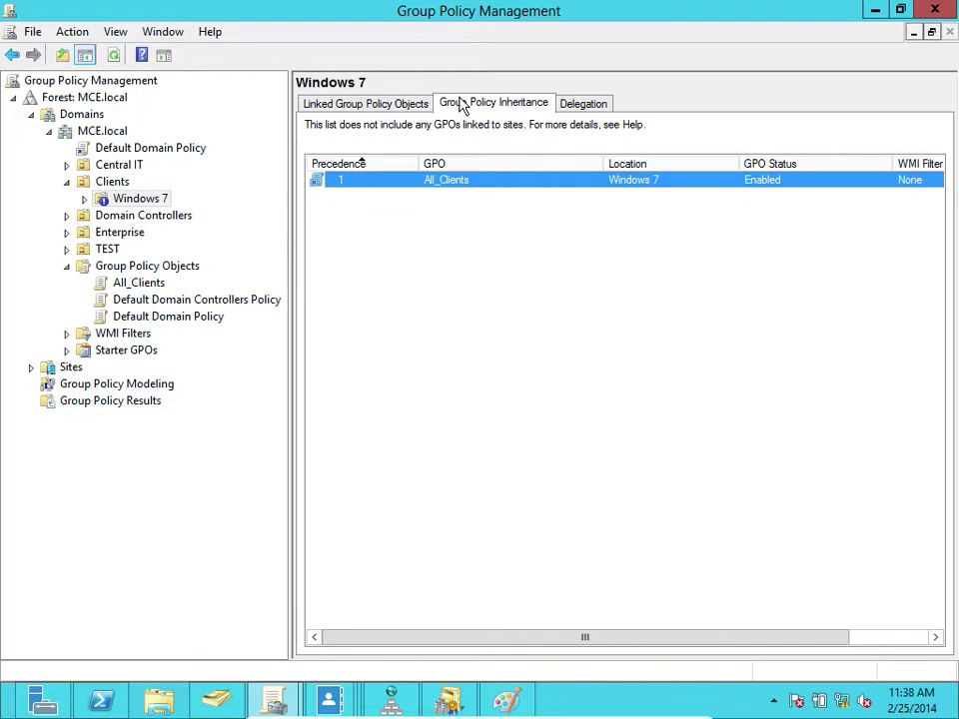
- Turn off the inheritance block on the Windows 7 unit and select Default Domain Policy in its inheritance list
{"action": "right_click", "coordinate": [144, 198]}
{"action": "left_click", "coordinate": [174, 256]}
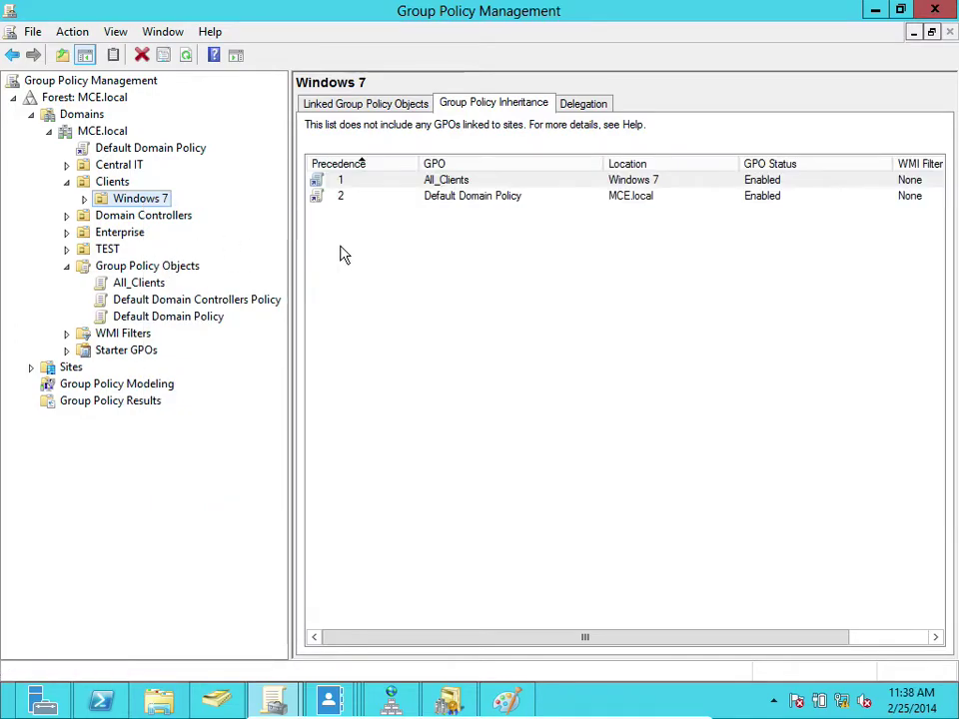
{"action": "left_click", "coordinate": [477, 202]}
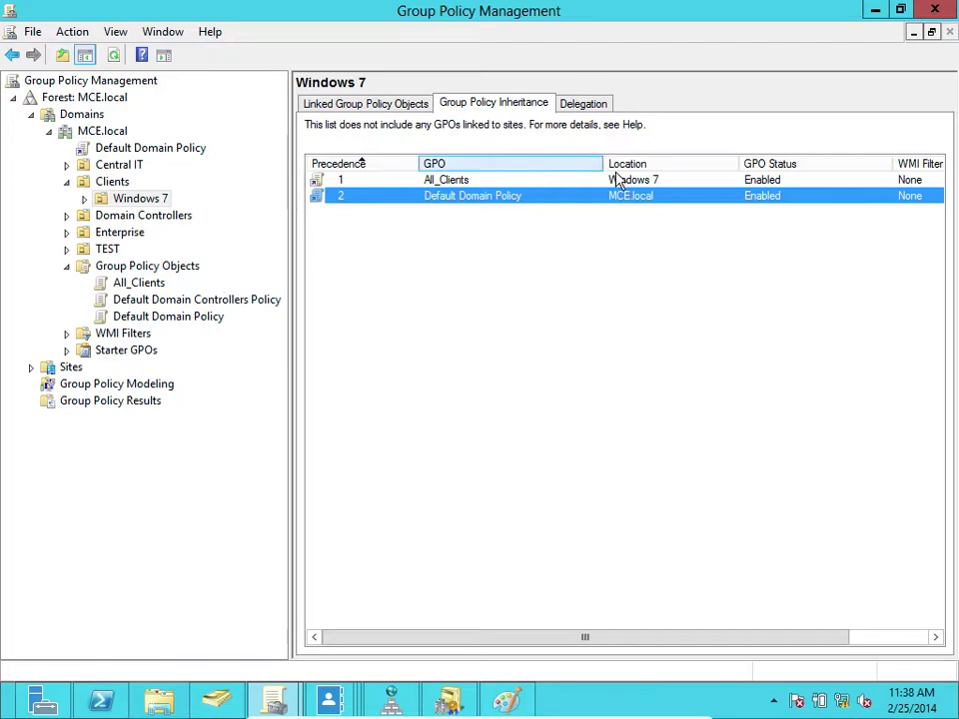
- Minimize Group Policy Management, switch to Server Manager and open Active Directory Sites and Services from there
{"action": "left_click", "coordinate": [873, 9]}
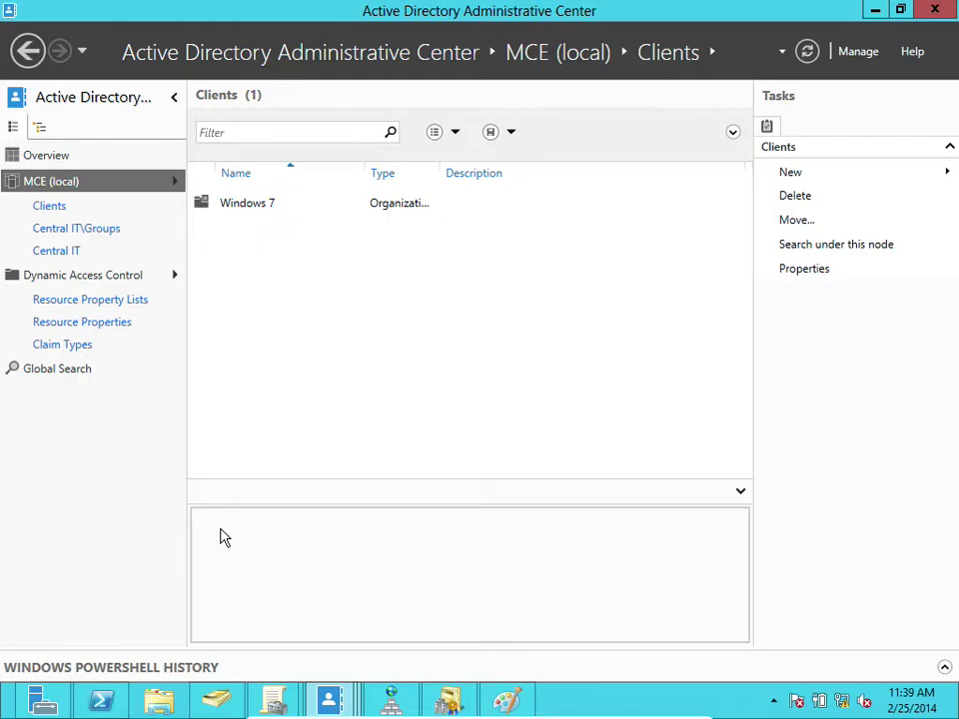
{"action": "left_click", "coordinate": [41, 702]}
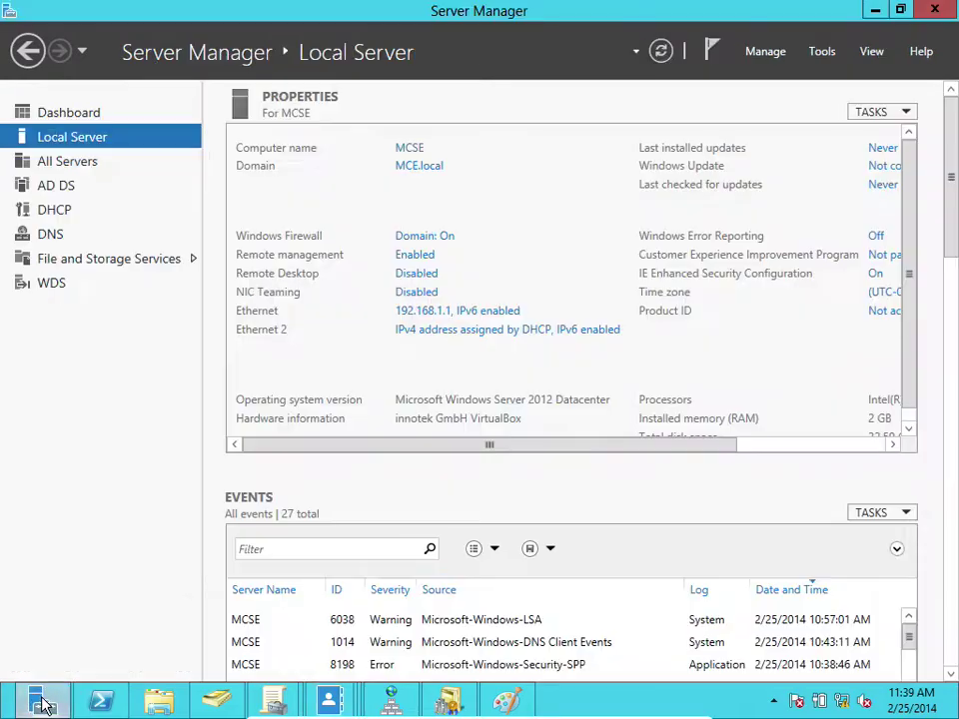
{"action": "left_click", "coordinate": [824, 56]}
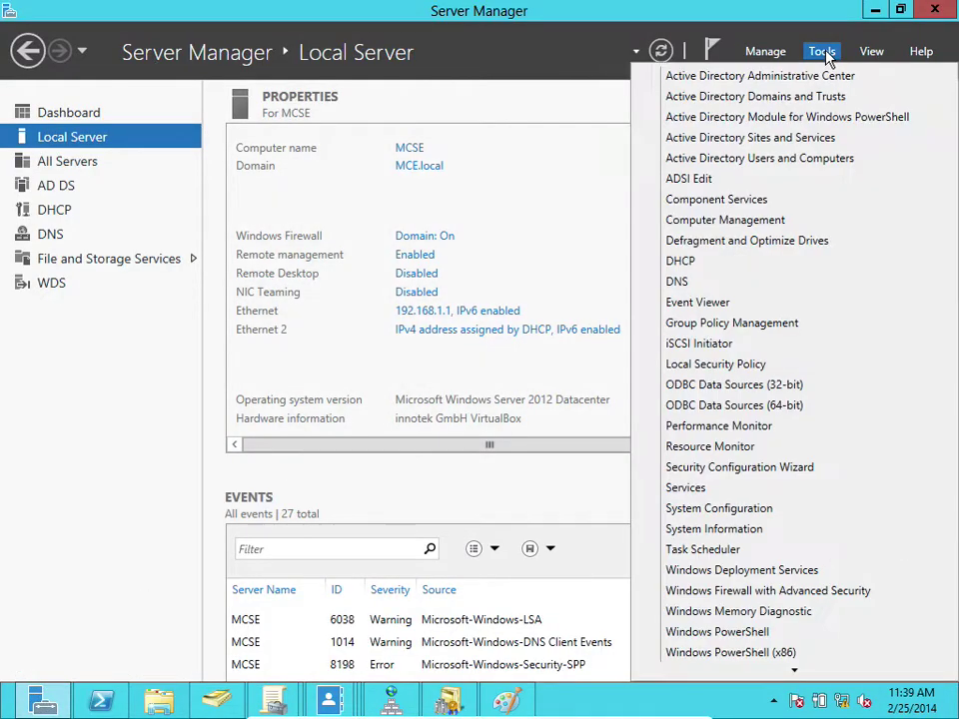
{"action": "left_click", "coordinate": [762, 145]}
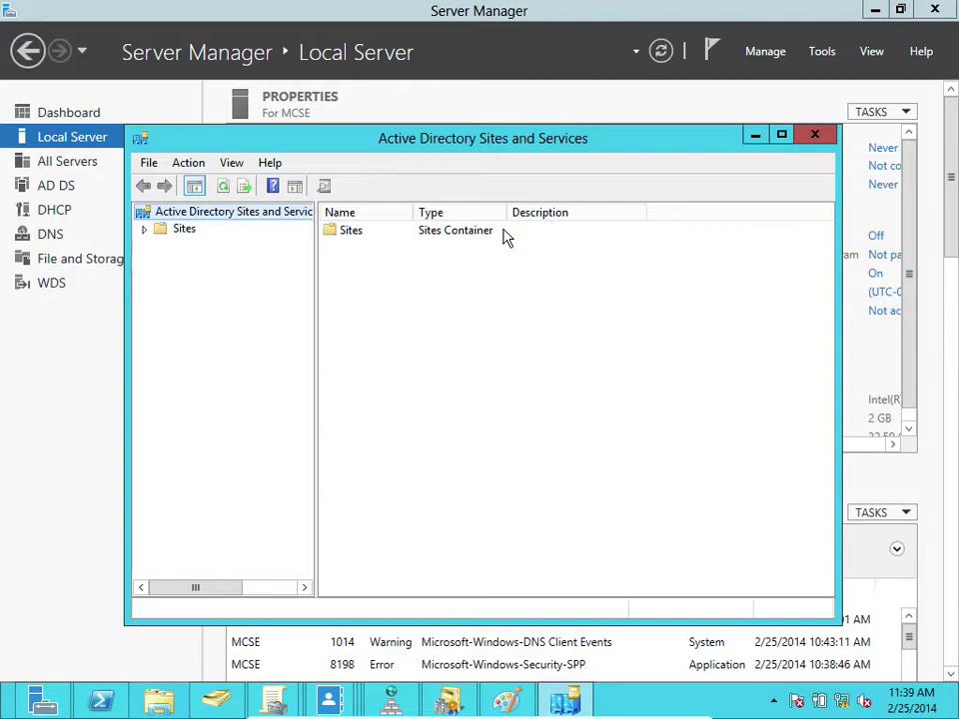
- Expand Sites down to the Servers container of Default-First-Site-Name and widen the tree to examine the site's contents
{"action": "left_click", "coordinate": [145, 230]}
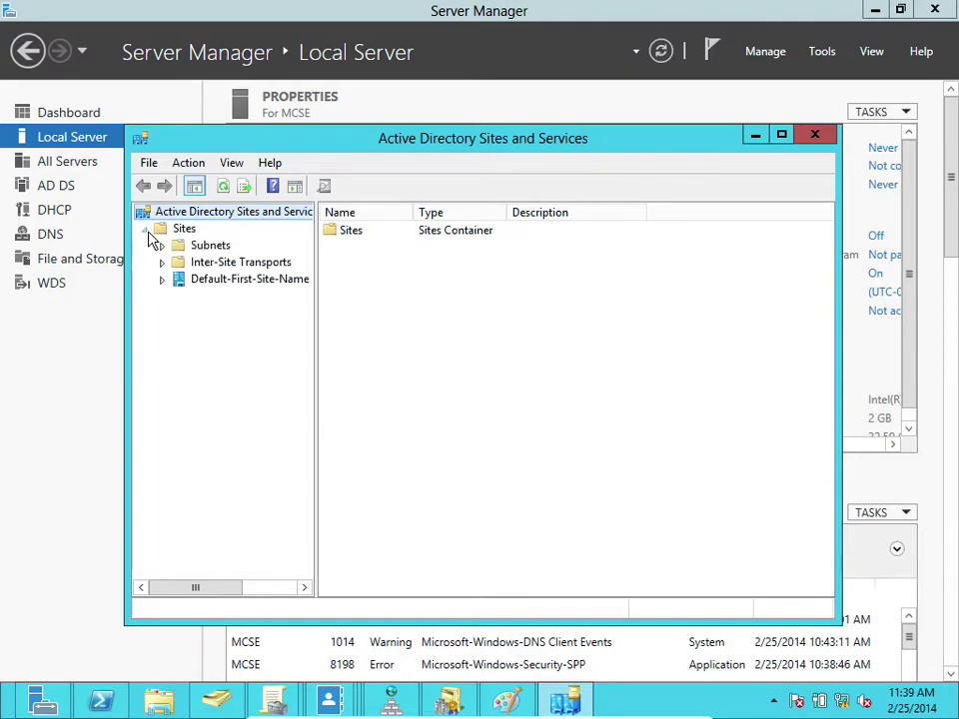
{"action": "left_click", "coordinate": [162, 279]}
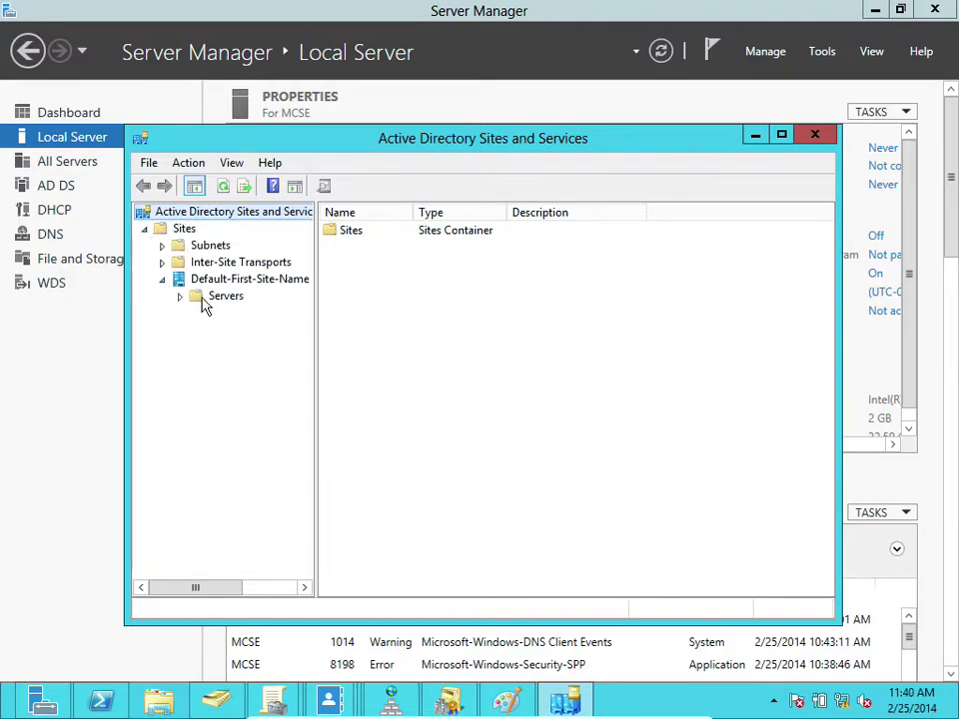
{"action": "left_click", "coordinate": [202, 280]}
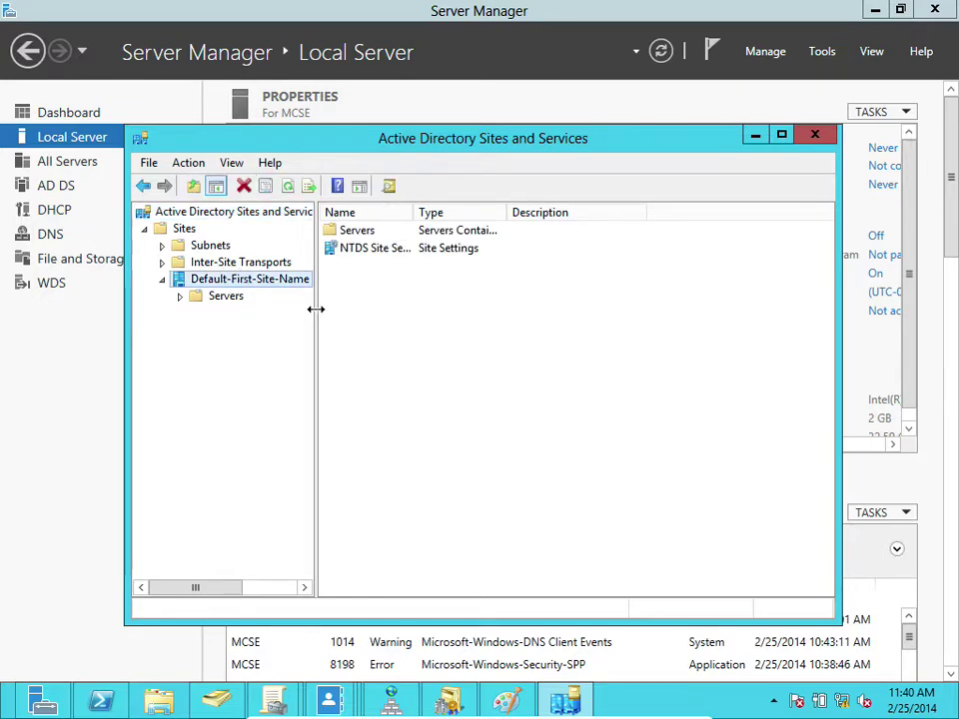
{"action": "left_click_drag", "start_coordinate": [315, 312], "coordinate": [376, 312]}
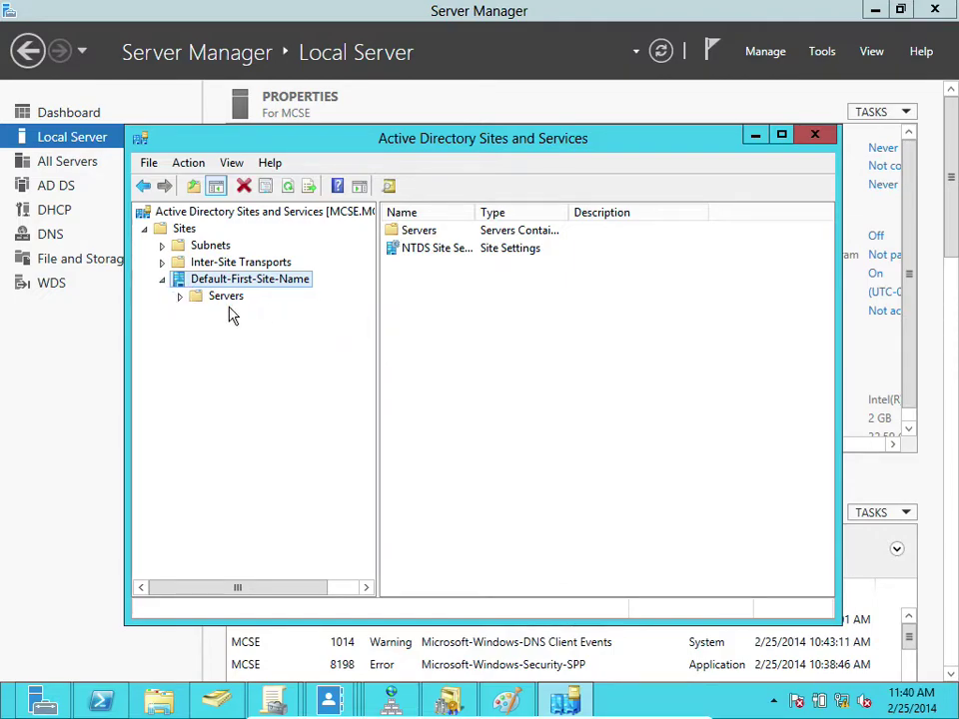
{"action": "left_click", "coordinate": [180, 297]}
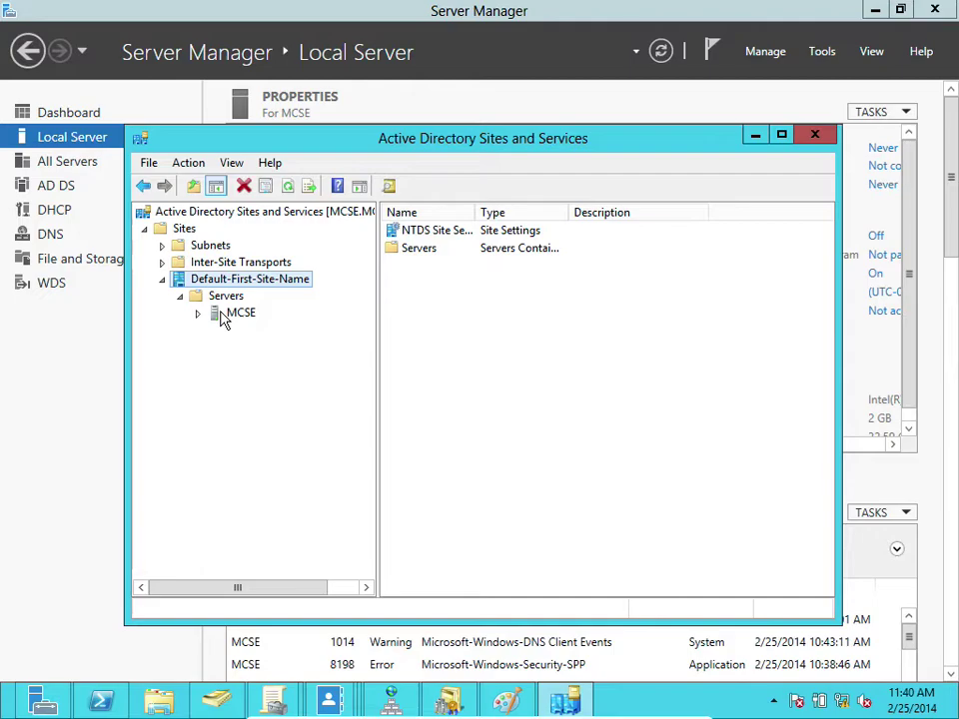
- Expand the MCSE server under Default-First-Site-Name and examine its NTDS Settings
{"action": "left_click", "coordinate": [223, 315]}
{"action": "left_click", "coordinate": [198, 315]}
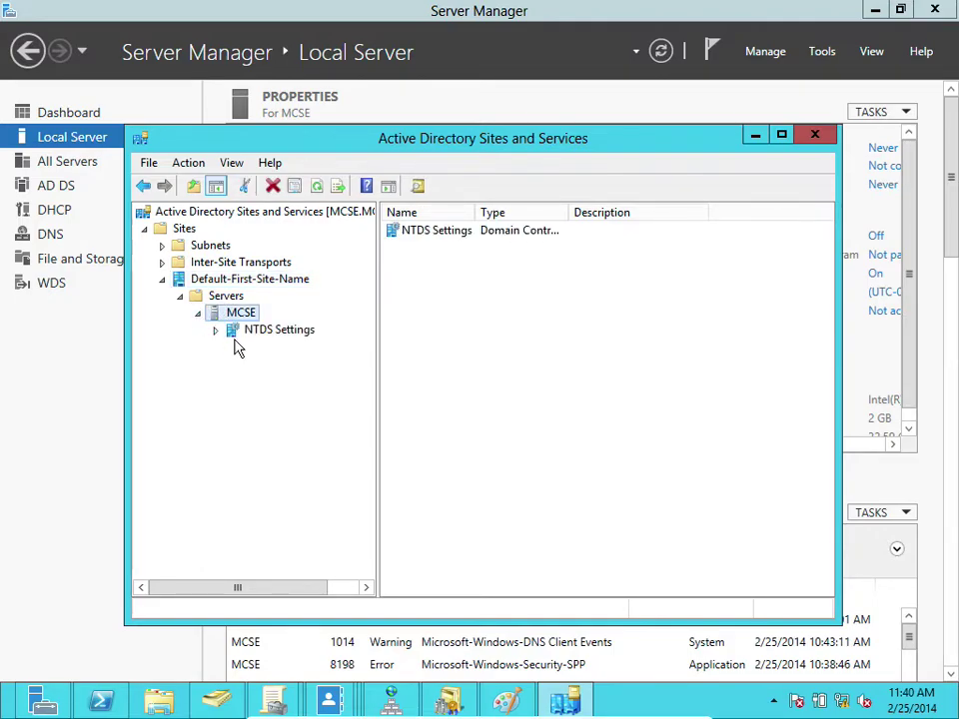
{"action": "left_click", "coordinate": [217, 332]}
{"action": "left_click", "coordinate": [249, 336]}
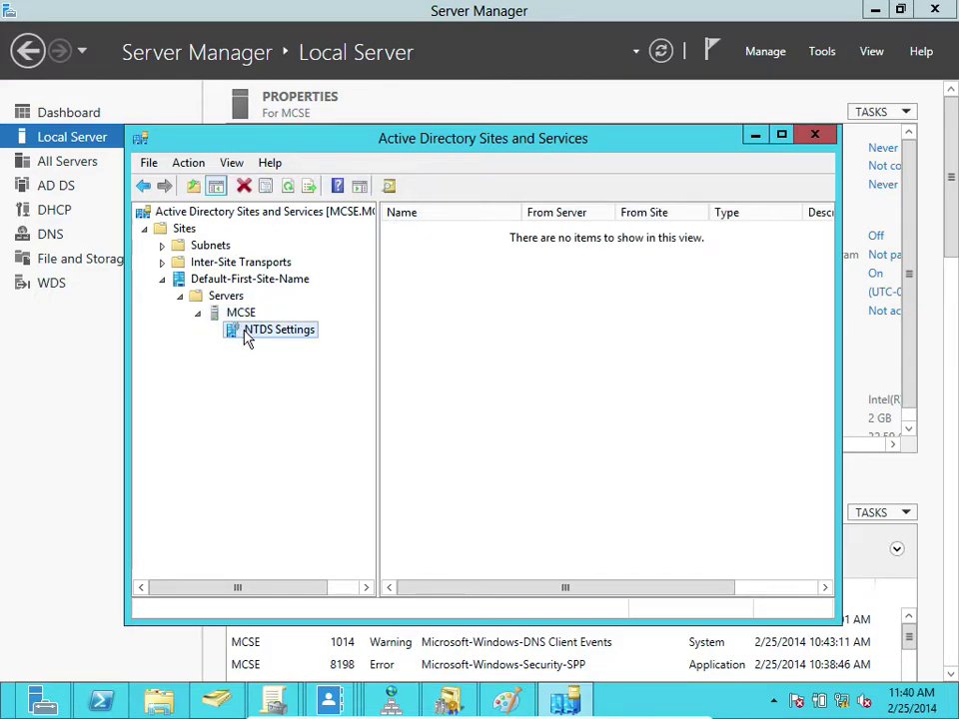
{"action": "left_click", "coordinate": [240, 314]}
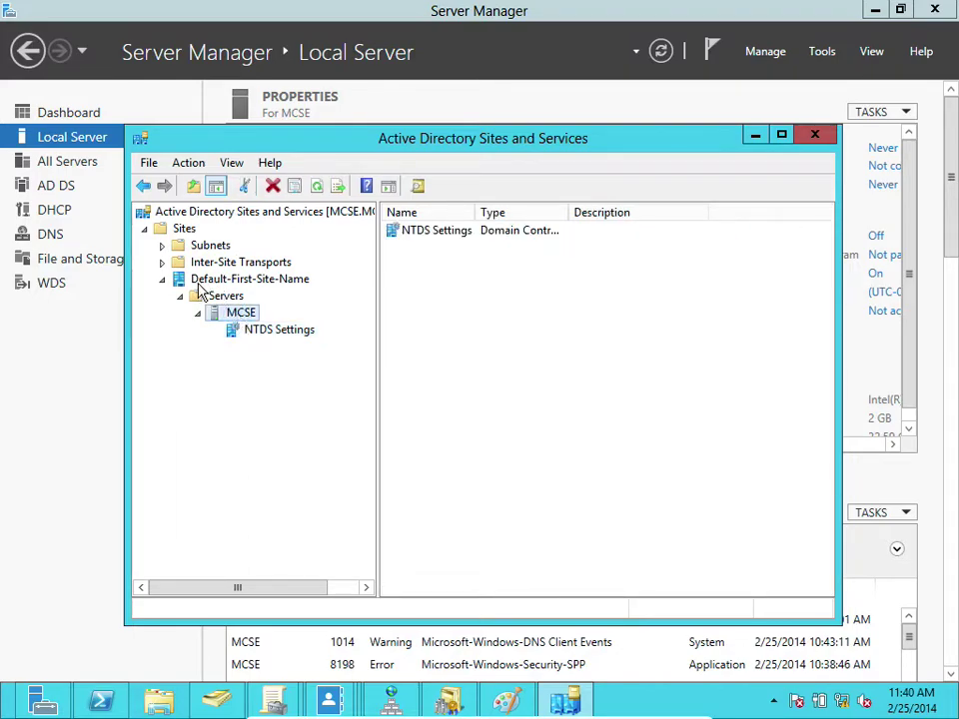
- Try to rename the Default-First-Site-Name site to "Main Office"
{"action": "left_click", "coordinate": [199, 283]}
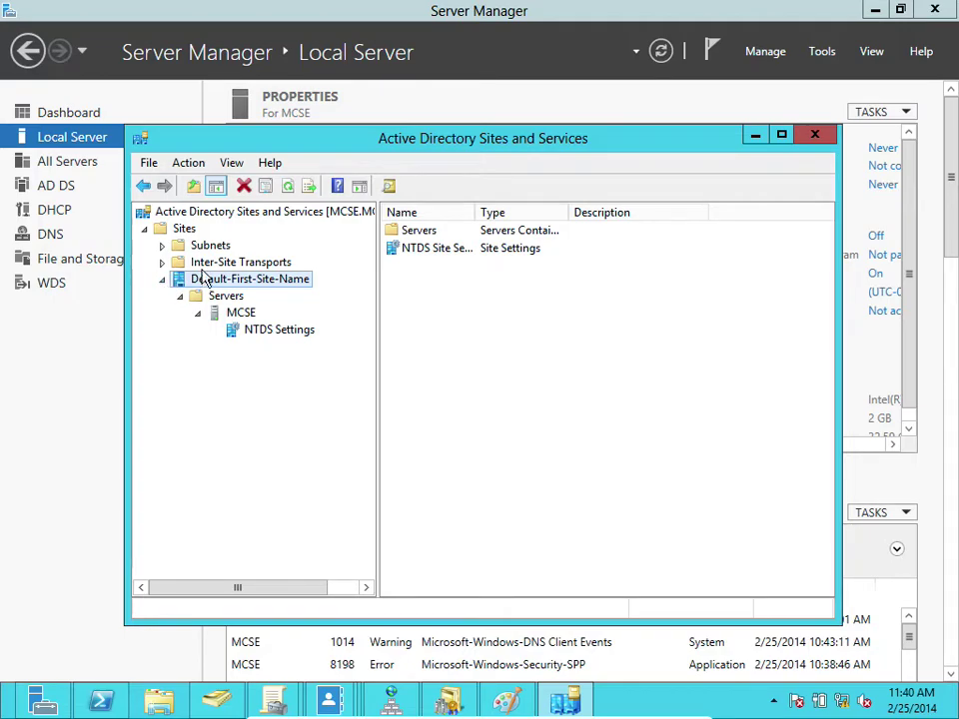
{"action": "left_click", "coordinate": [223, 286]}
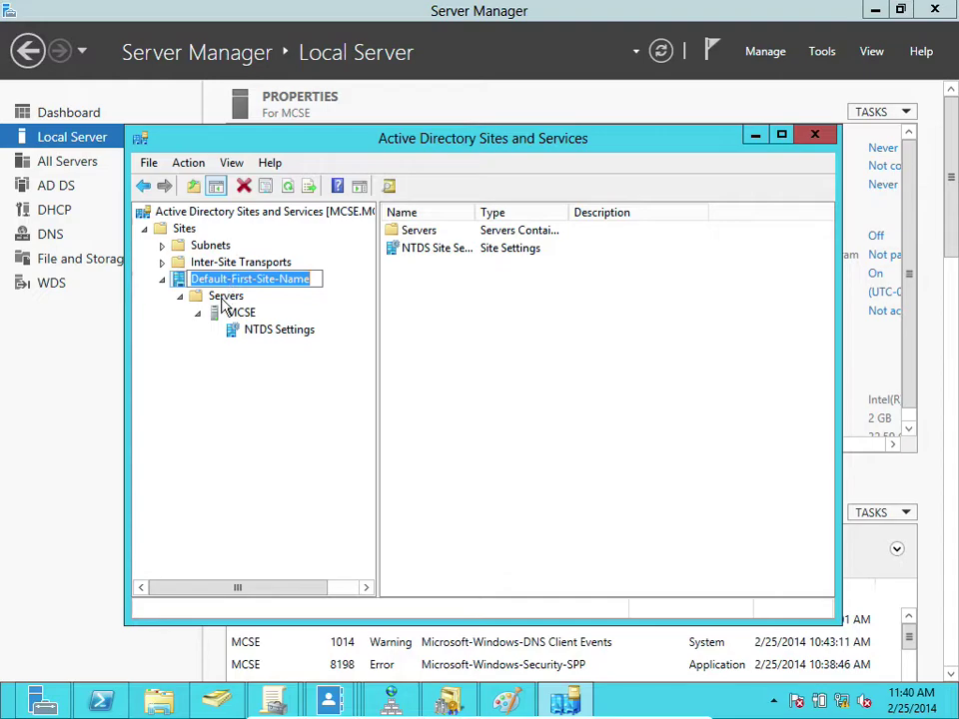
{"action": "left_click", "coordinate": [230, 286]}
{"action": "double_click", "coordinate": [226, 284]}
{"action": "left_click", "coordinate": [225, 284]}
{"action": "left_click", "coordinate": [179, 286]}
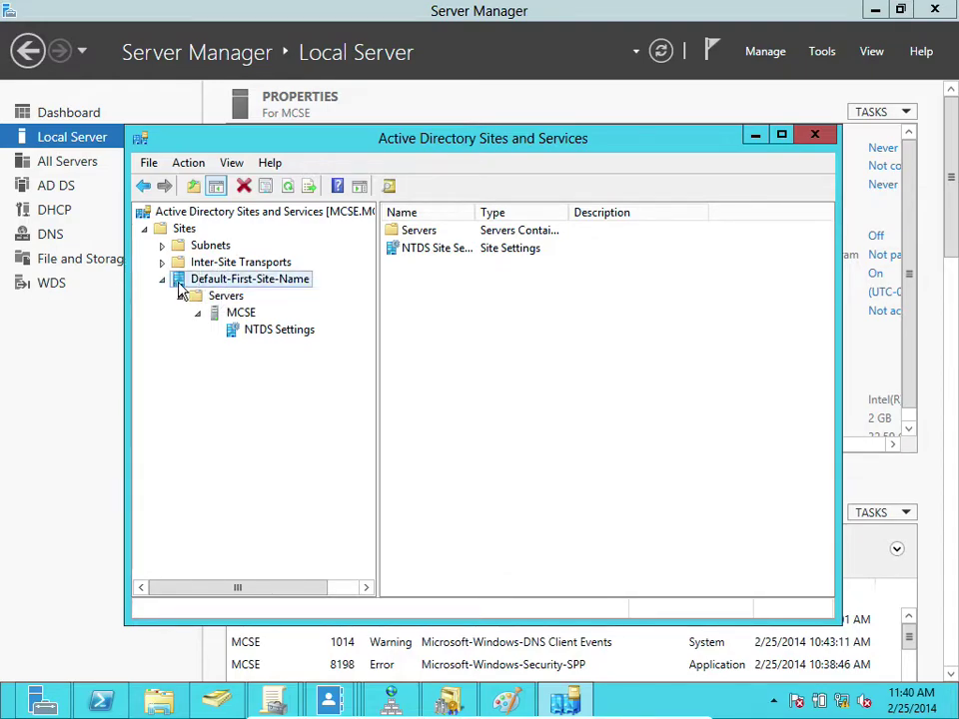
{"action": "right_click", "coordinate": [184, 283]}
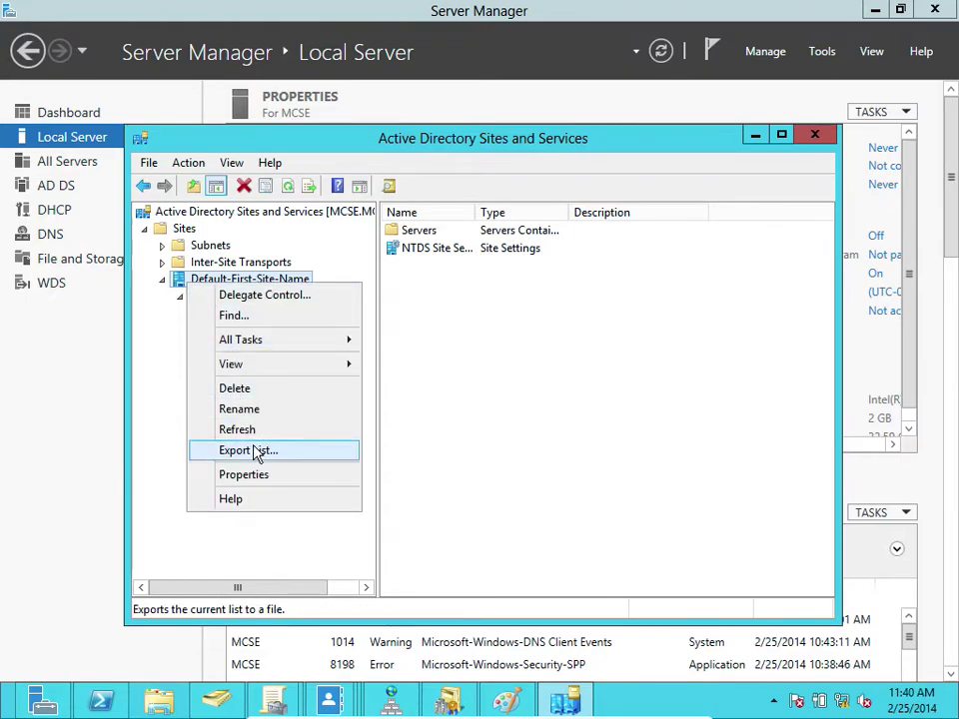
{"action": "left_click", "coordinate": [262, 410]}
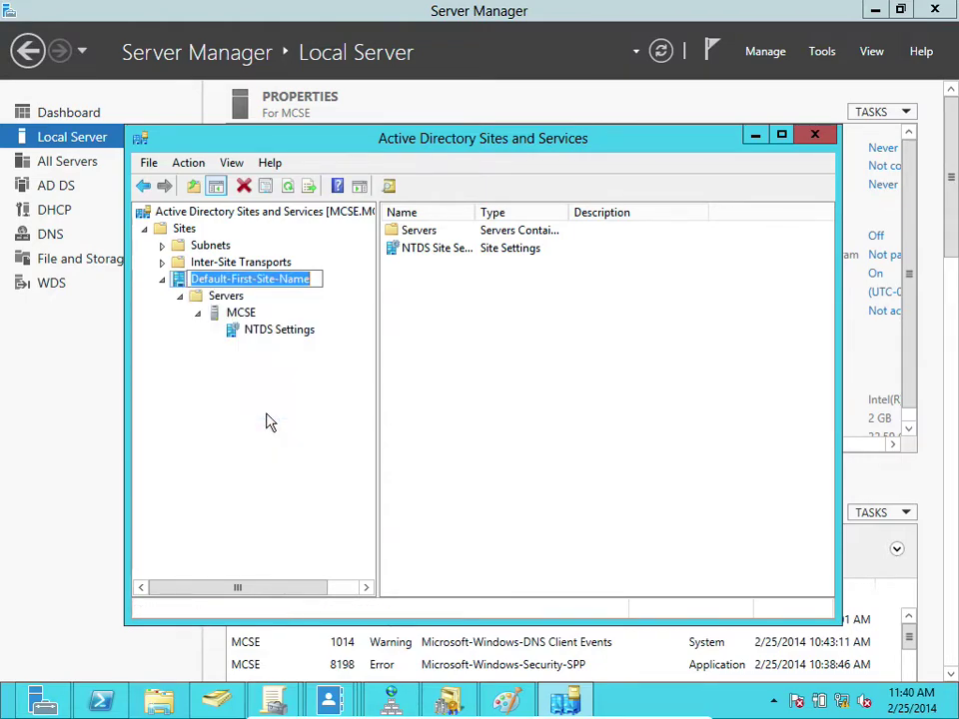
{"action": "type", "text": "Main"}
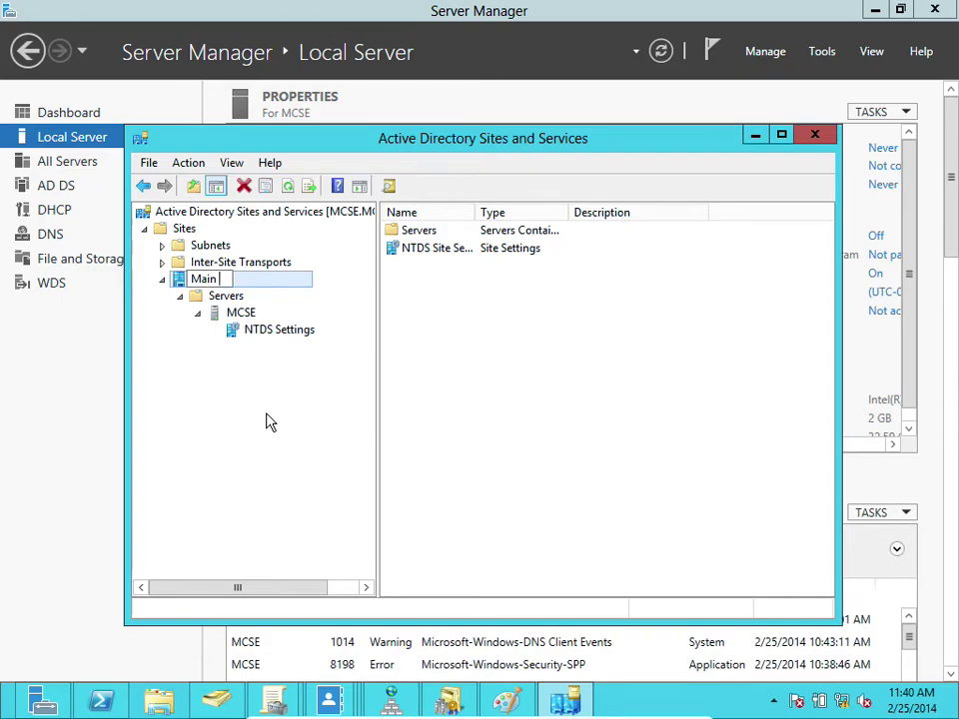
{"action": "type", "text": " He"}
{"action": "key", "text": "BackSpace"}
{"action": "key", "text": "BackSpace"}
{"action": "type", "text": "Site"}
{"action": "key", "text": "BackSpace"}
{"action": "key", "text": "BackSpace"}
{"action": "key", "text": "BackSpace"}
{"action": "key", "text": "BackSpace"}
{"action": "type", "text": "Office"}
{"action": "key", "text": "Return"}
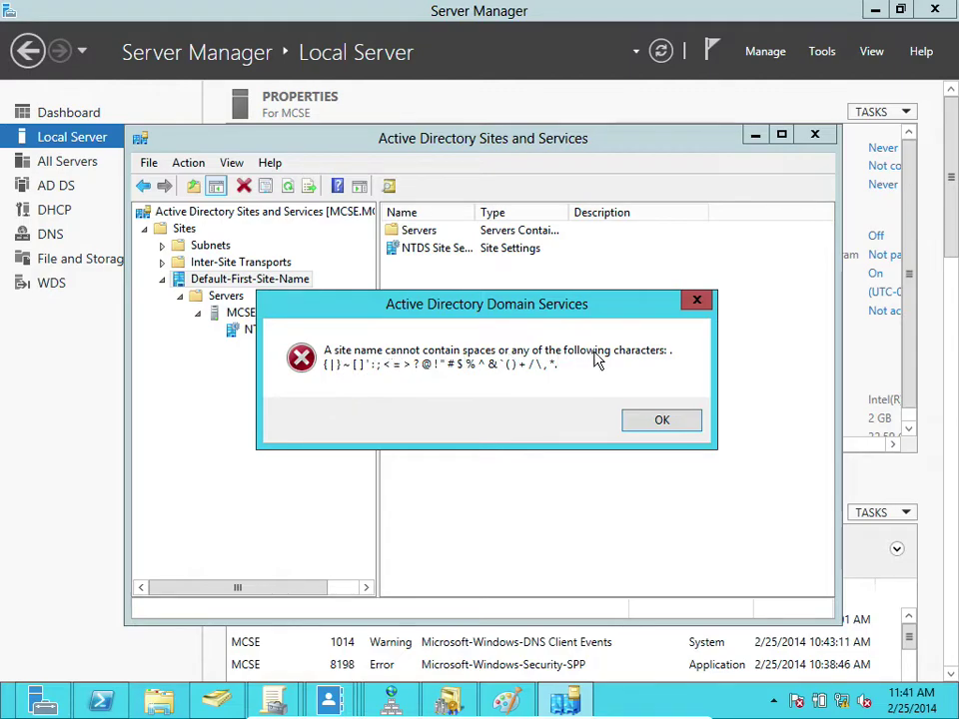
{"action": "left_click", "coordinate": [663, 420]}
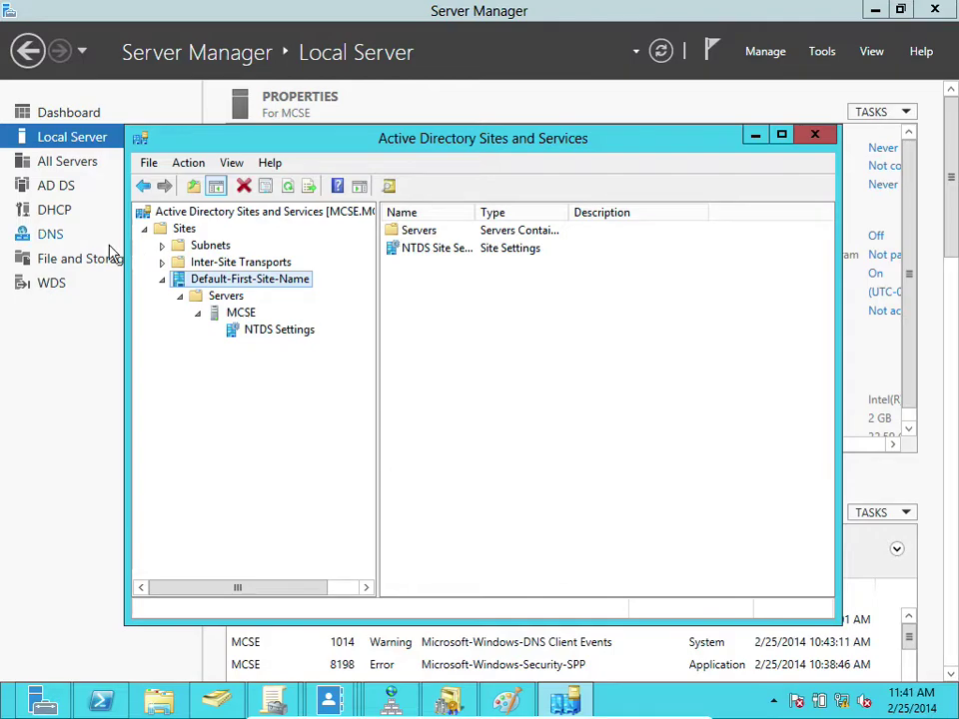
- Try to create a new site named "Main Office" under Sites, using the DEFAULTIPSITELINK site link
{"action": "left_click", "coordinate": [166, 284]}
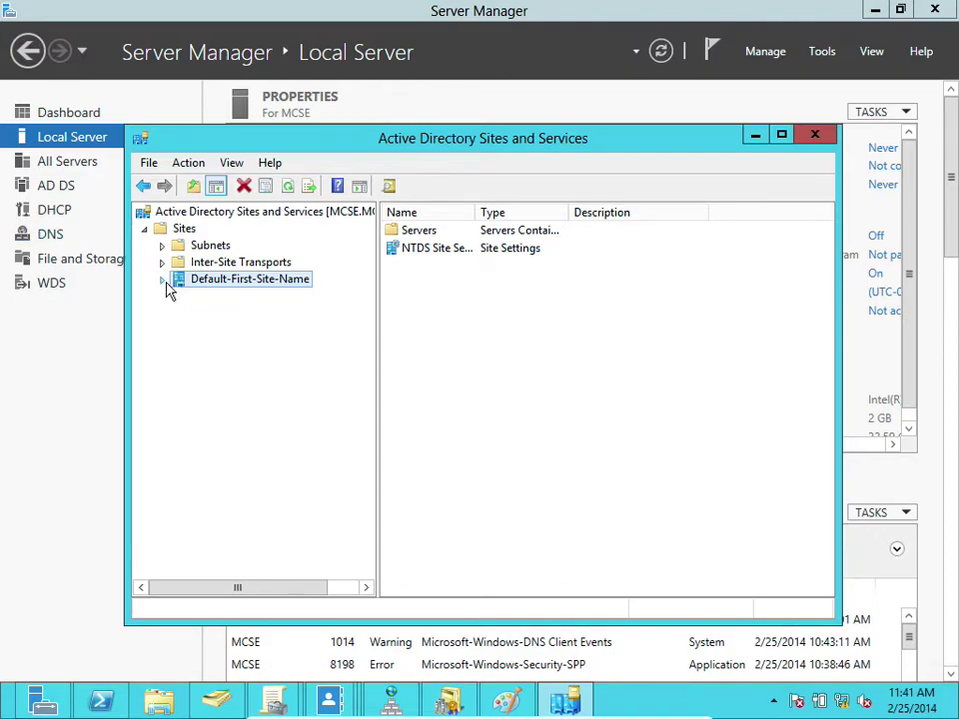
{"action": "left_click", "coordinate": [188, 231]}
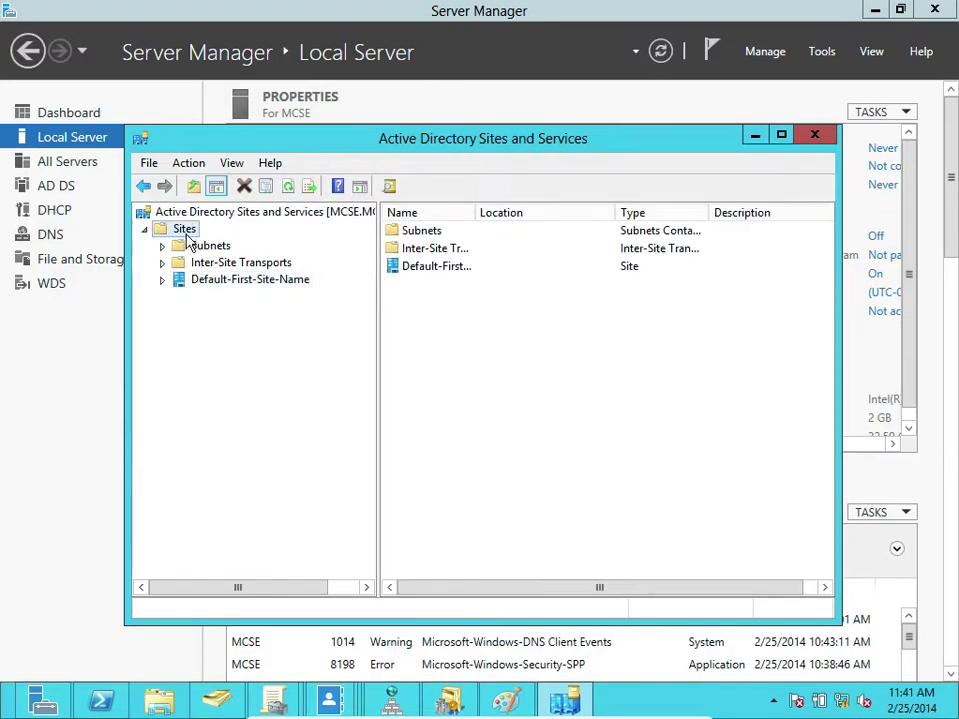
{"action": "right_click", "coordinate": [185, 233]}
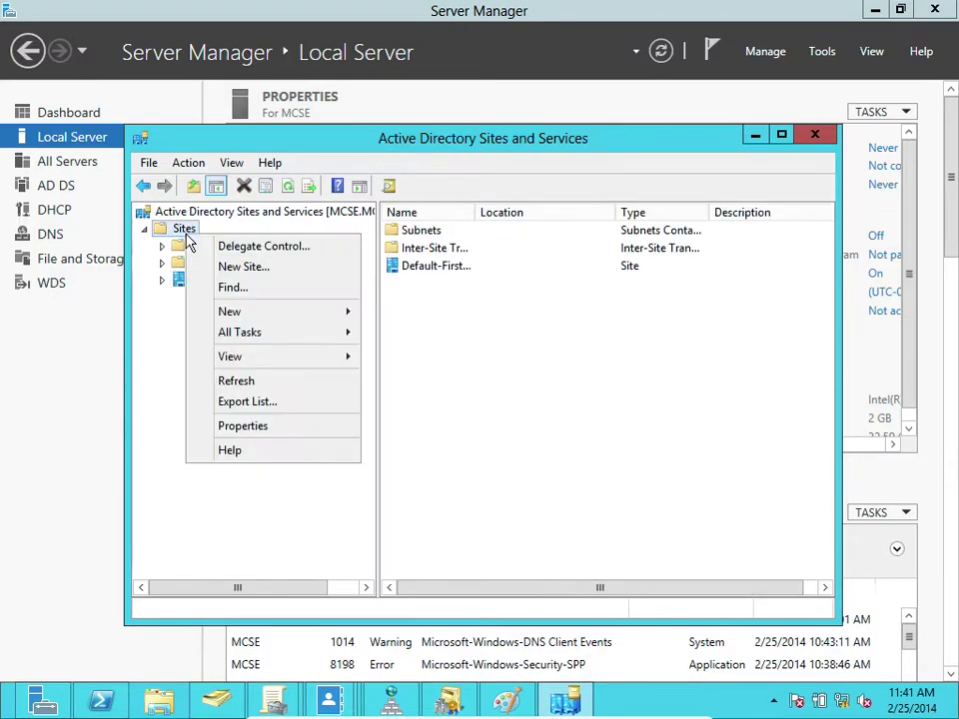
{"action": "left_click", "coordinate": [262, 270]}
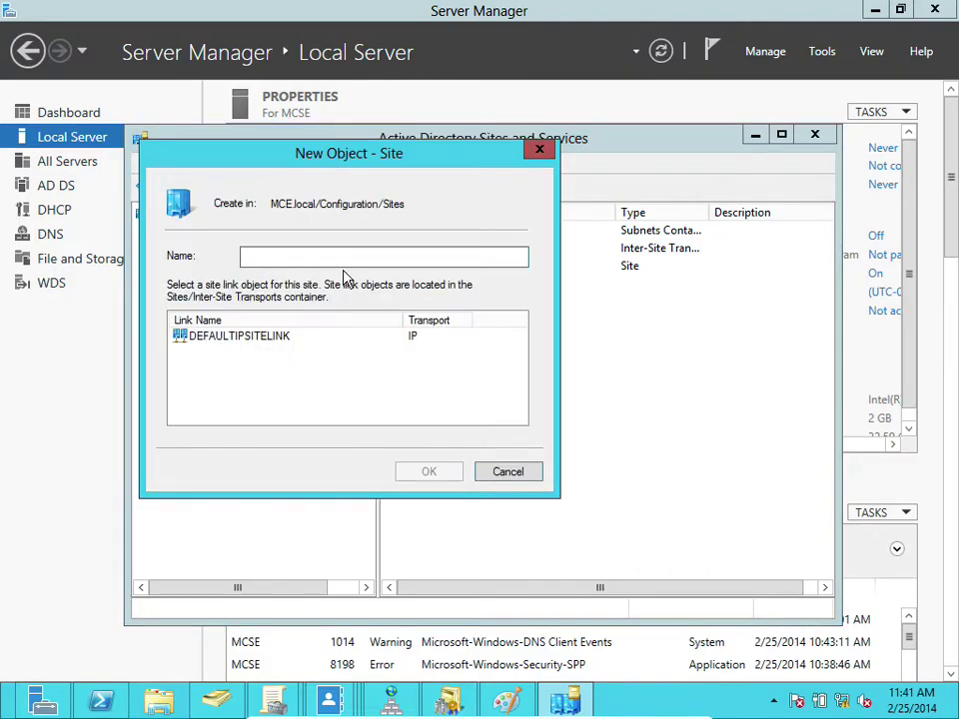
{"action": "type", "text": "Main Office"}
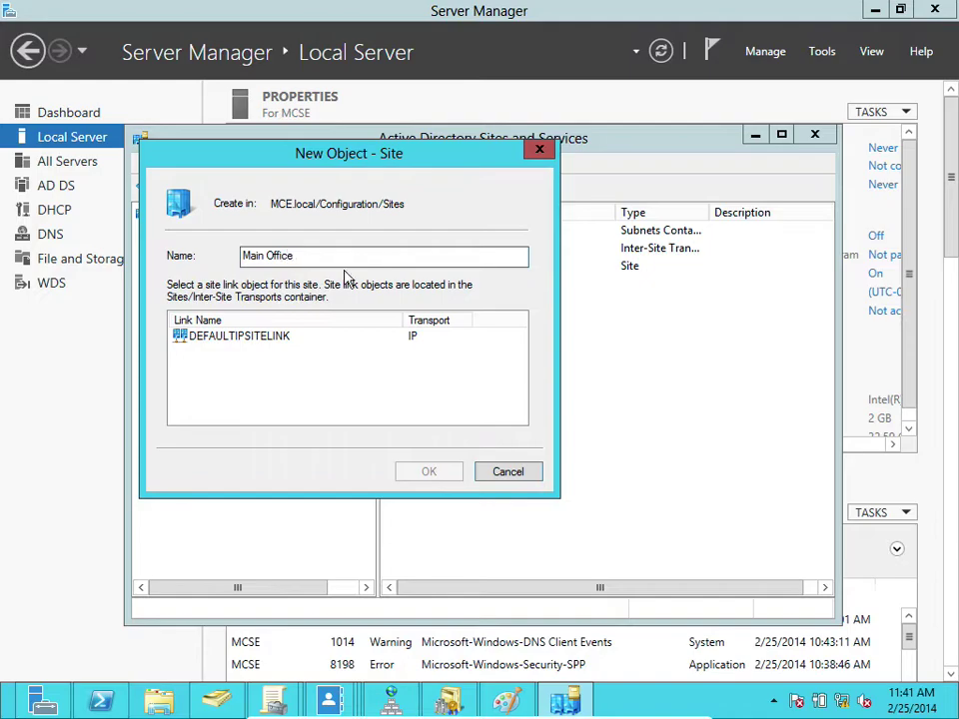
{"action": "left_click", "coordinate": [268, 337]}
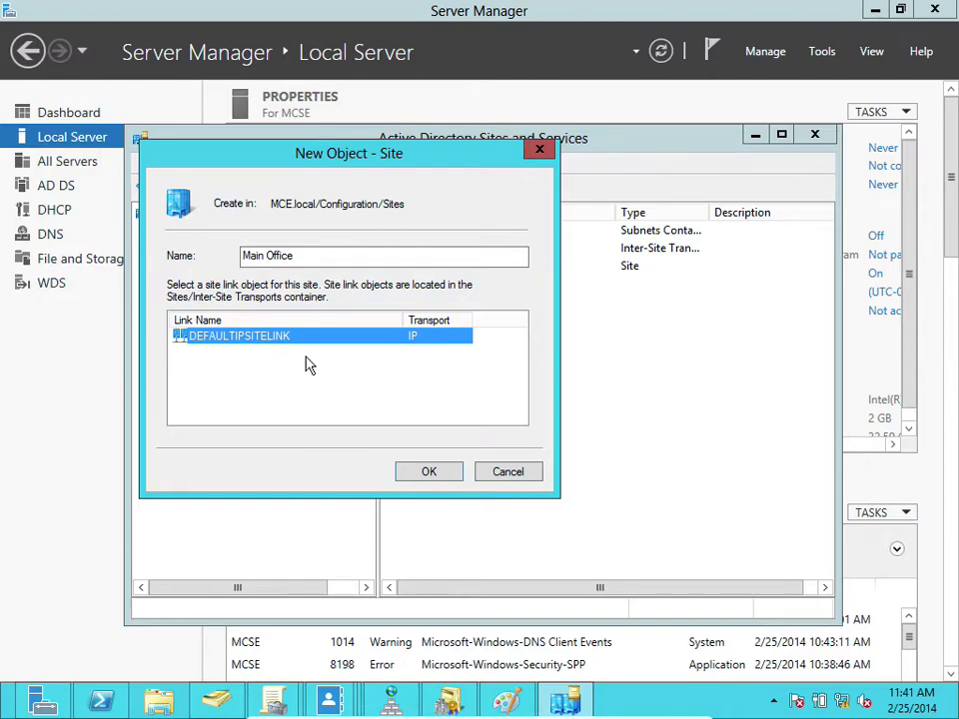
{"action": "left_click", "coordinate": [415, 472]}
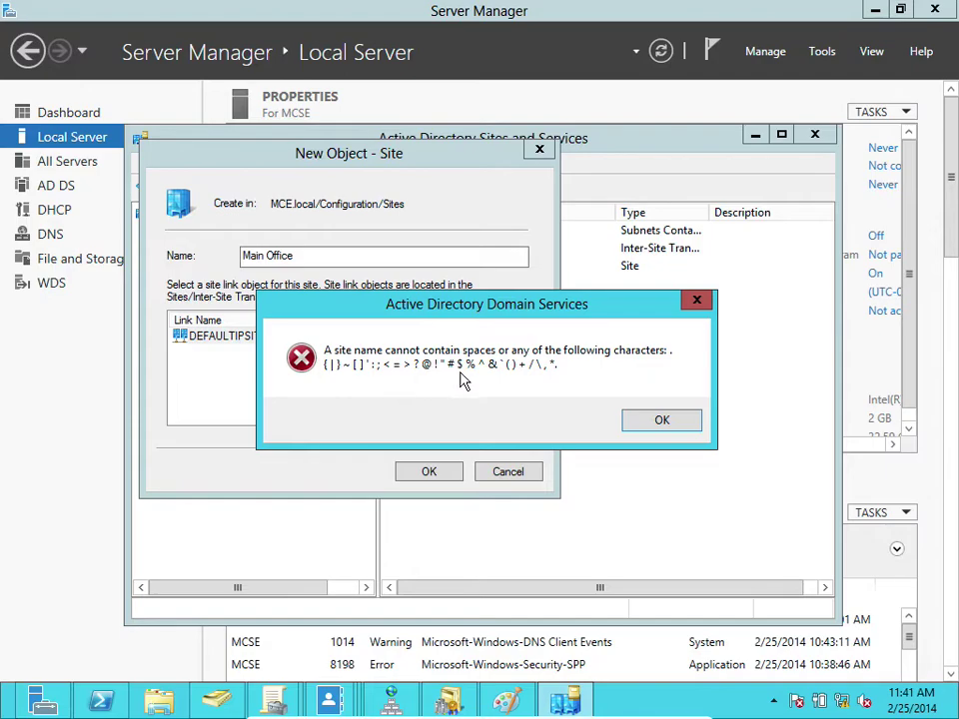
{"action": "left_click", "coordinate": [671, 420]}
- Correct the new site's name to Main-Office and create the site
{"action": "left_click", "coordinate": [268, 255]}
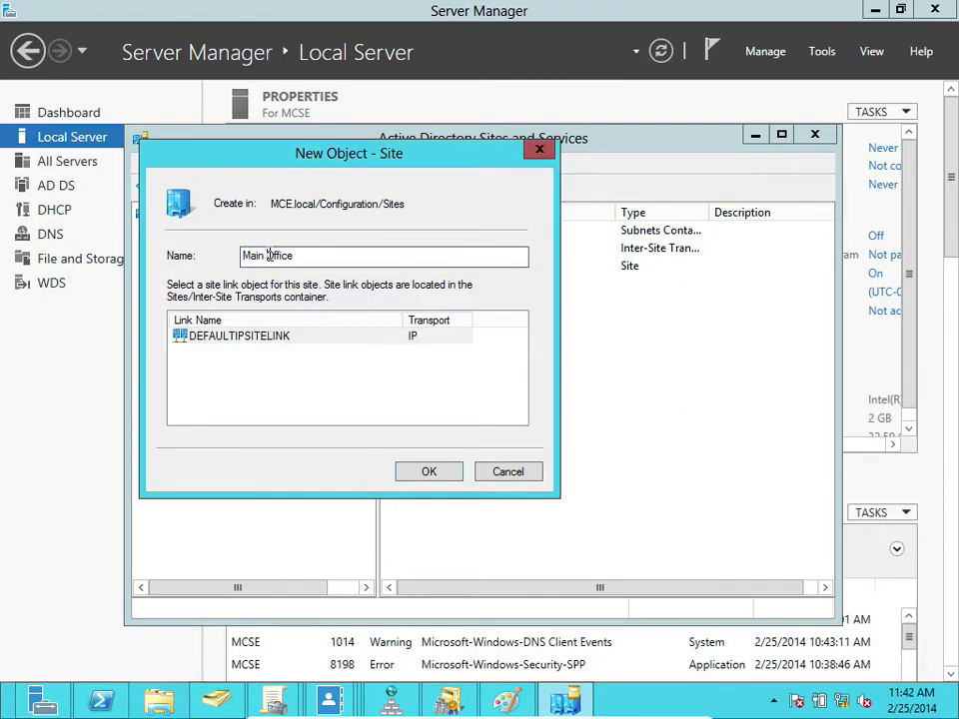
{"action": "key", "text": "BackSpace"}
{"action": "type", "text": "-"}
{"action": "left_click", "coordinate": [430, 472]}
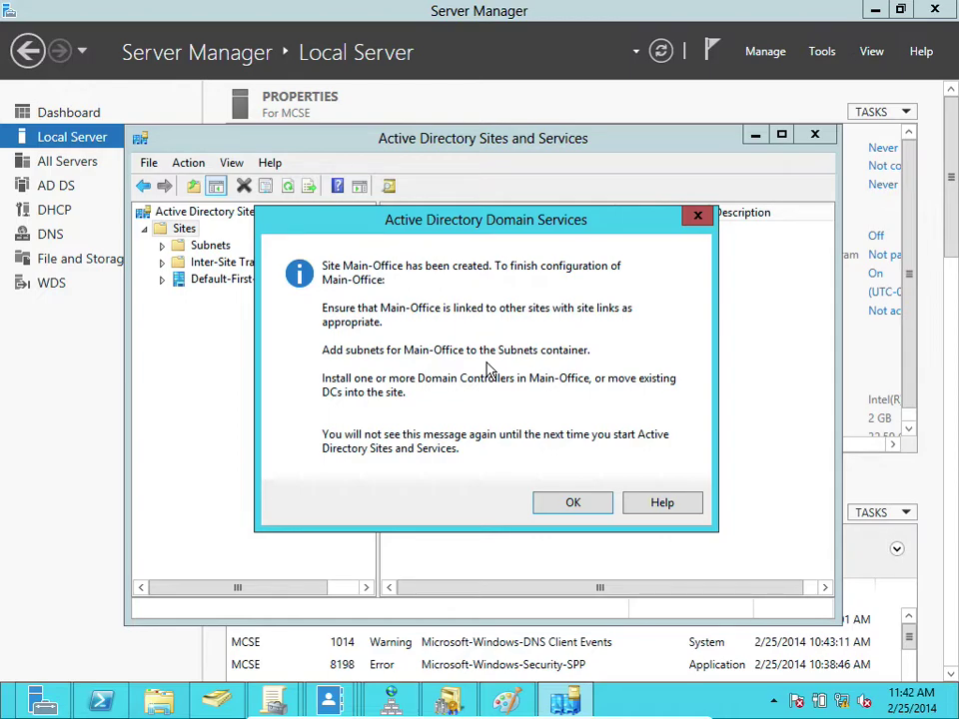
{"action": "left_click", "coordinate": [572, 504]}
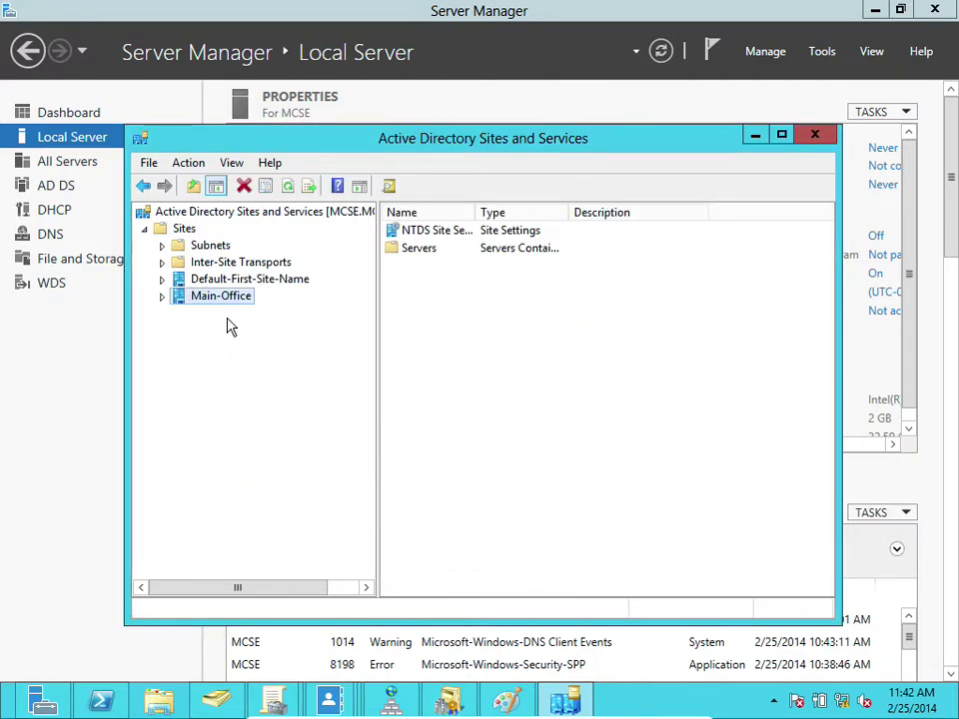
- Expand Main-Office and view the new server form for its Servers container without creating a server
{"action": "left_click", "coordinate": [161, 297]}
{"action": "left_click", "coordinate": [191, 312]}
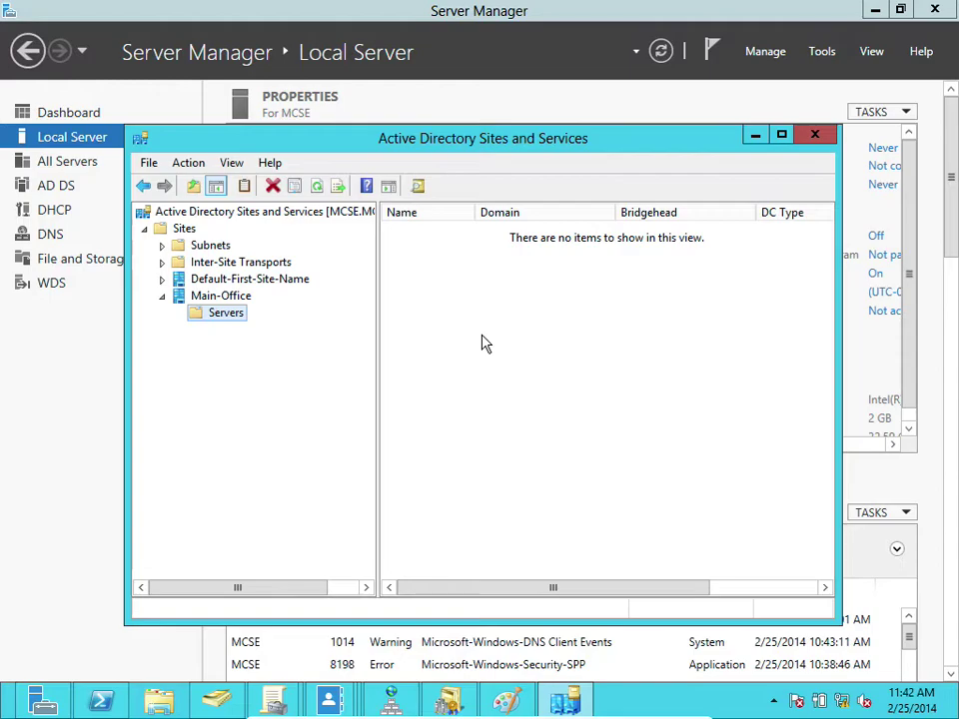
{"action": "right_click", "coordinate": [204, 314]}
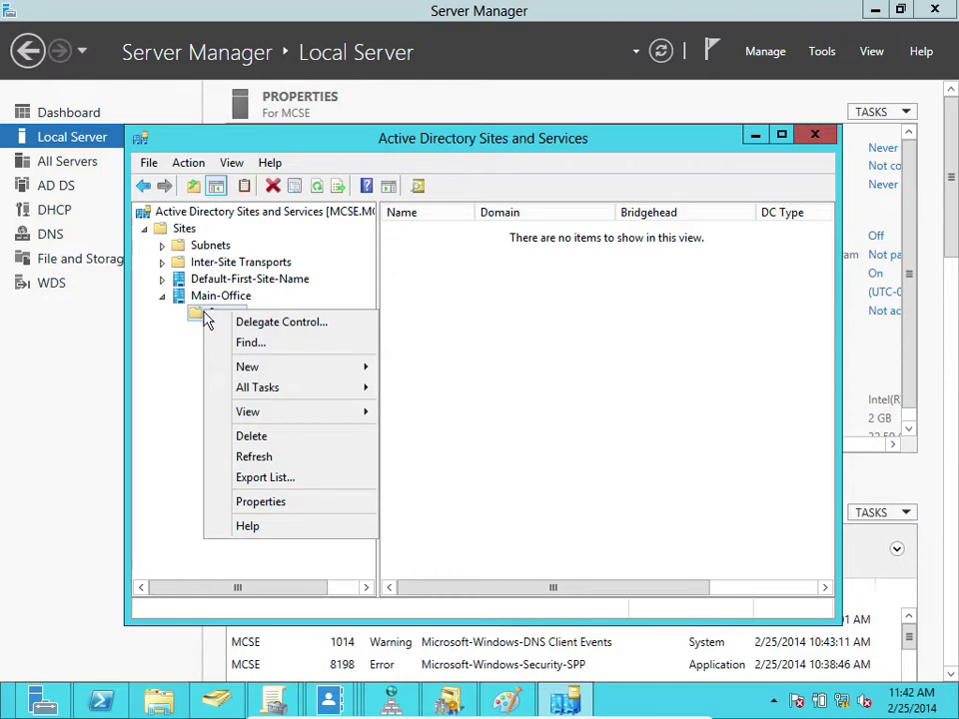
{"action": "mouse_move", "coordinate": [261, 368]}
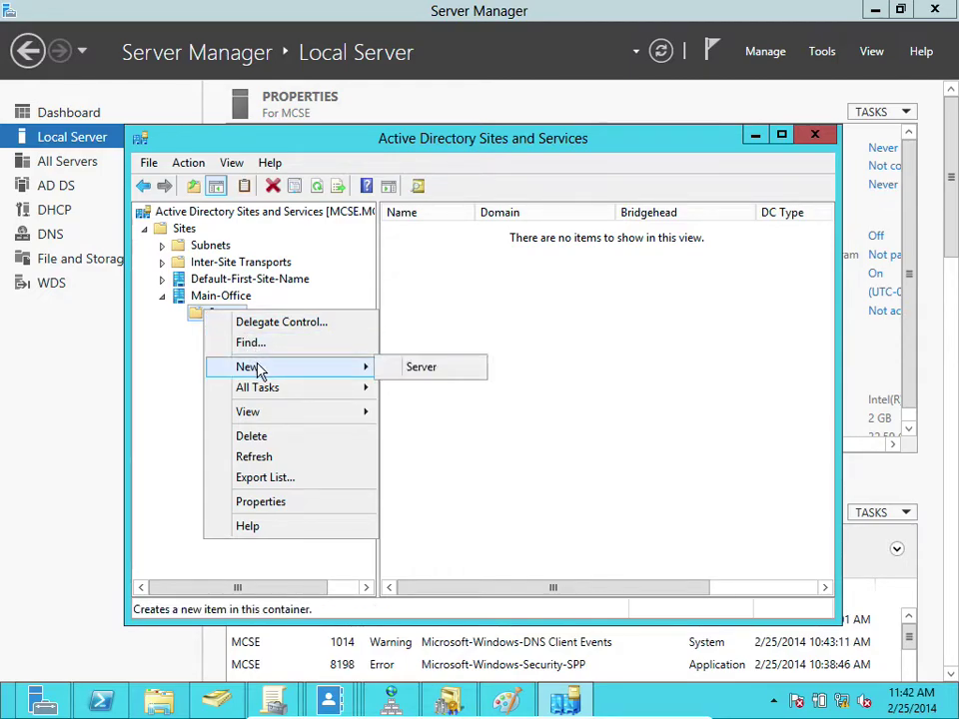
{"action": "left_click", "coordinate": [402, 372]}
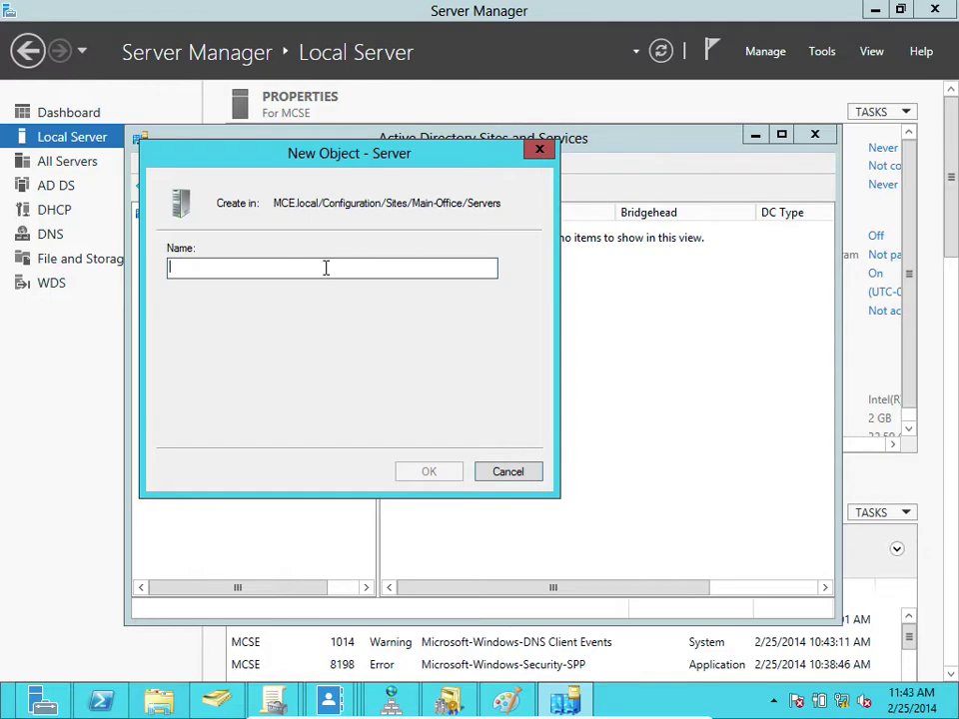
{"action": "left_click", "coordinate": [506, 469]}
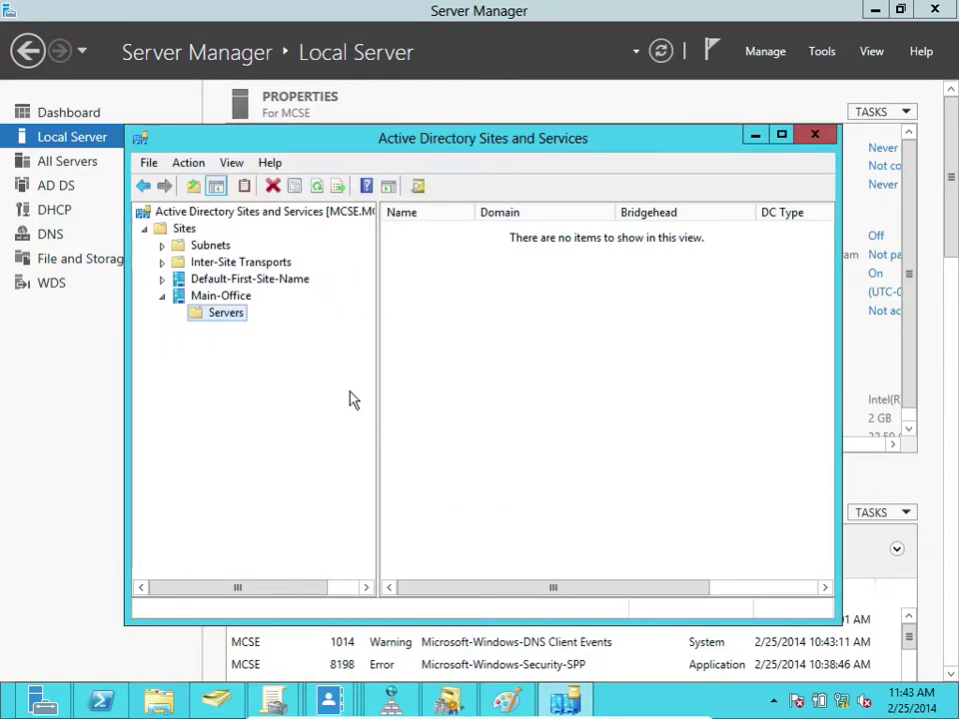
- Expand Default-First-Site-Name down to the MCSE server and check the option for moving it to another site
{"action": "left_click", "coordinate": [162, 279]}
{"action": "left_click", "coordinate": [180, 297]}
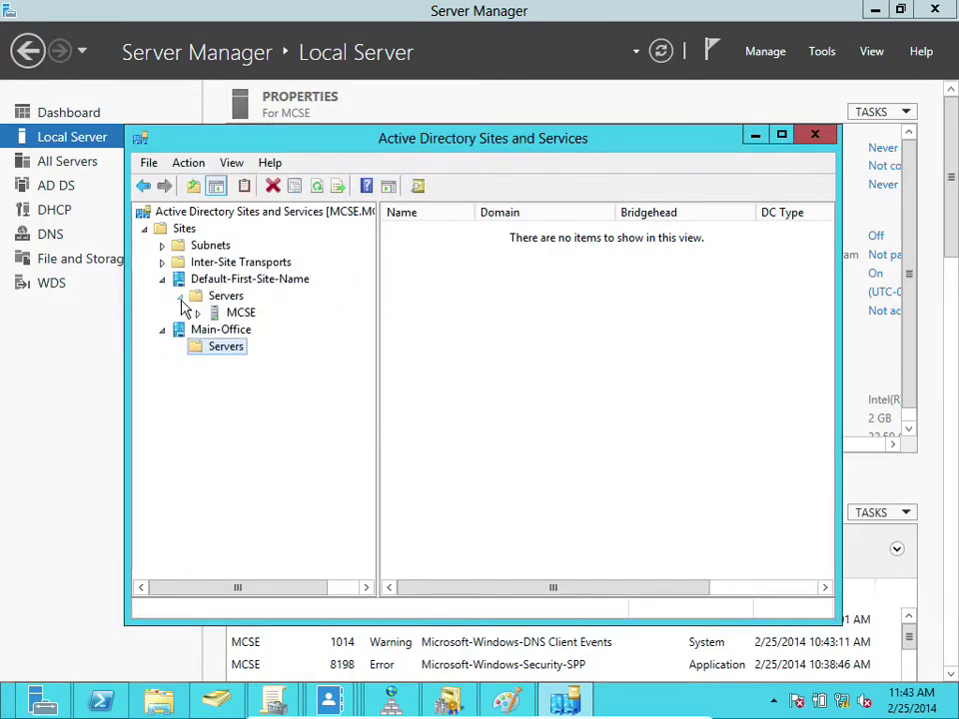
{"action": "left_click", "coordinate": [221, 315]}
{"action": "right_click", "coordinate": [221, 317]}
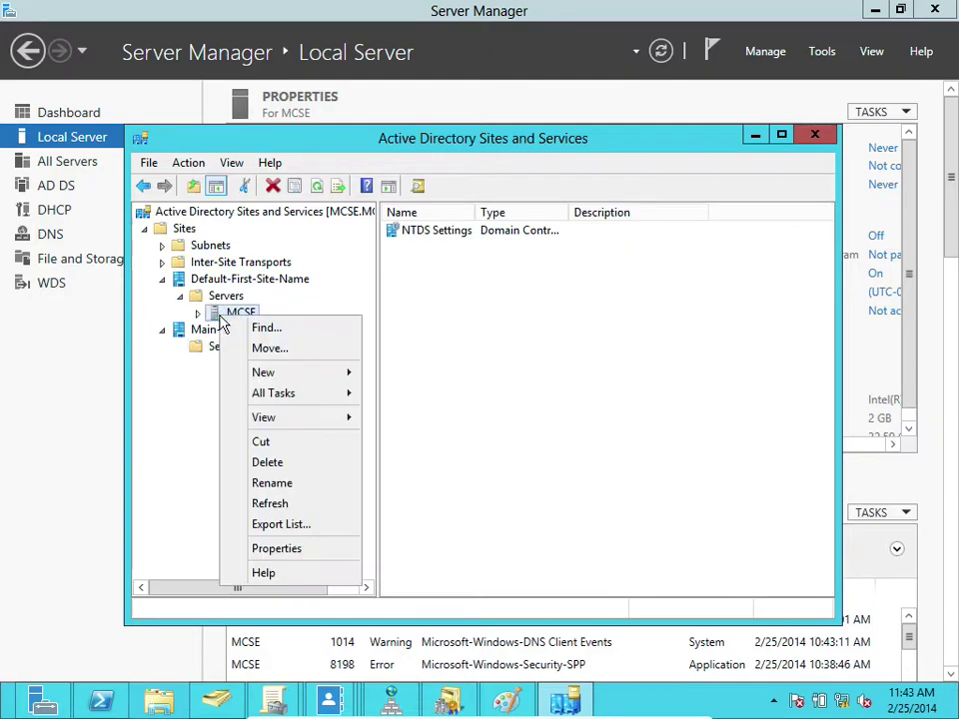
{"action": "key", "text": "Escape"}
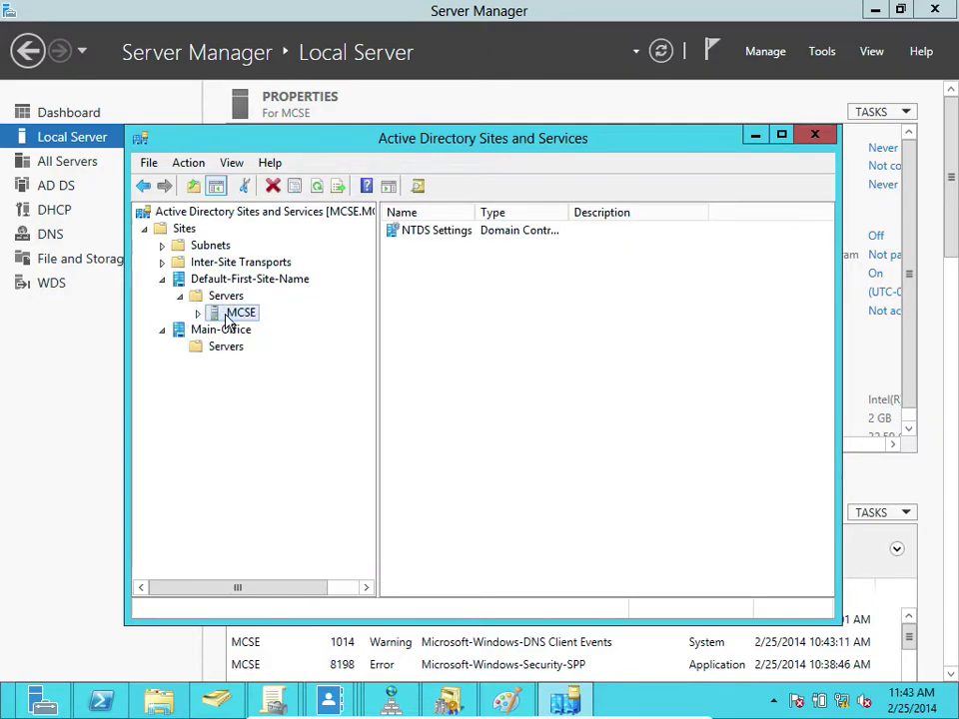
{"action": "right_click", "coordinate": [227, 317]}
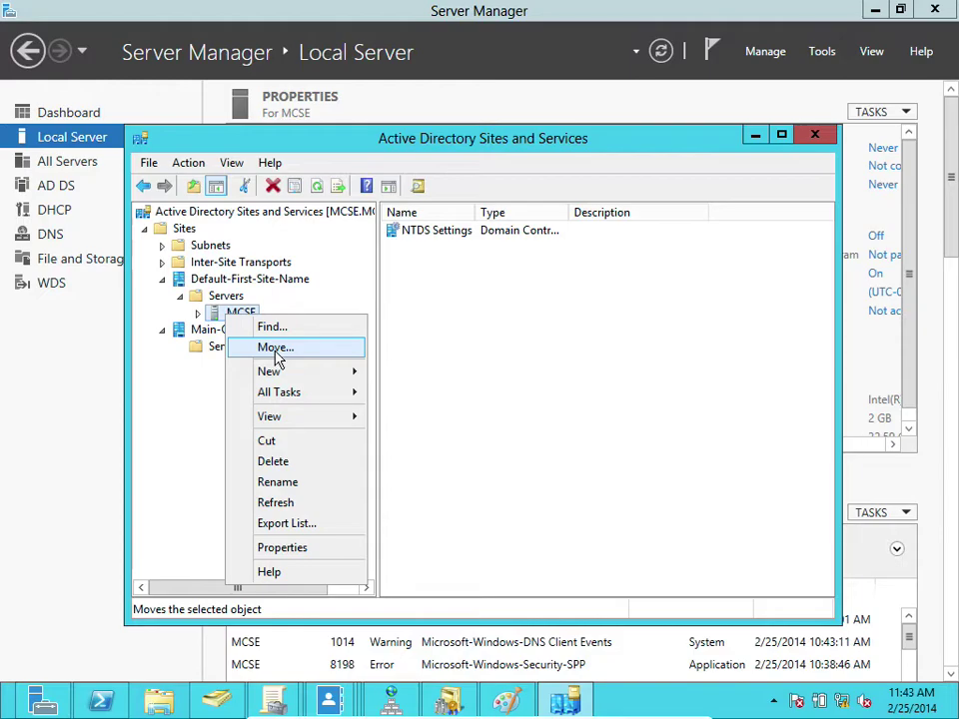
{"action": "left_click", "coordinate": [193, 392]}
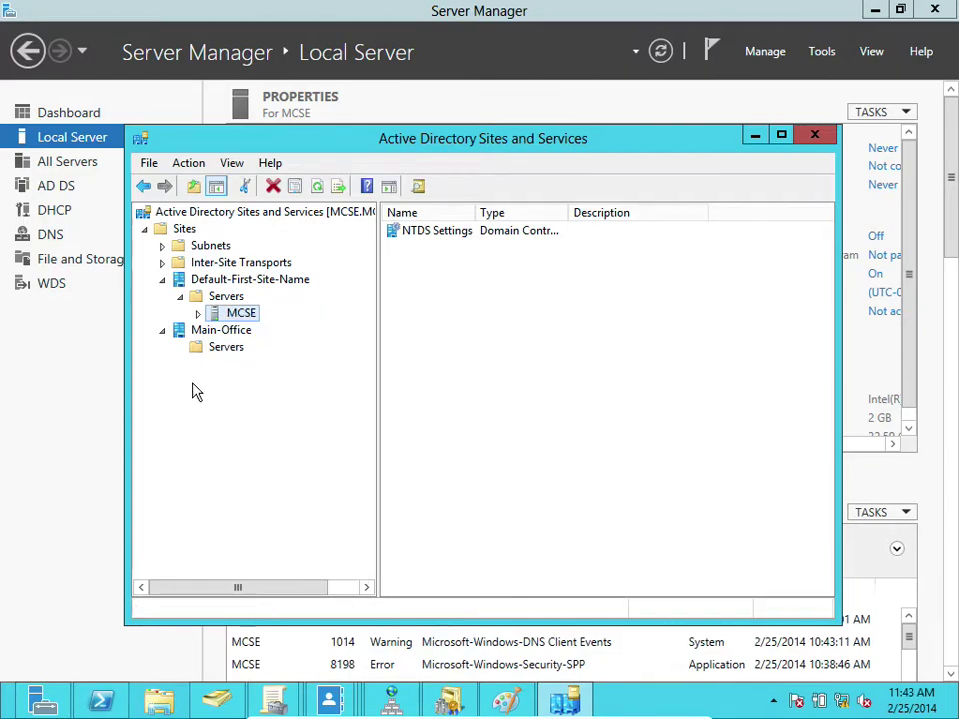
- Check the Servers container of Main-Office and open the Main-Office site's properties
{"action": "left_click", "coordinate": [219, 352]}
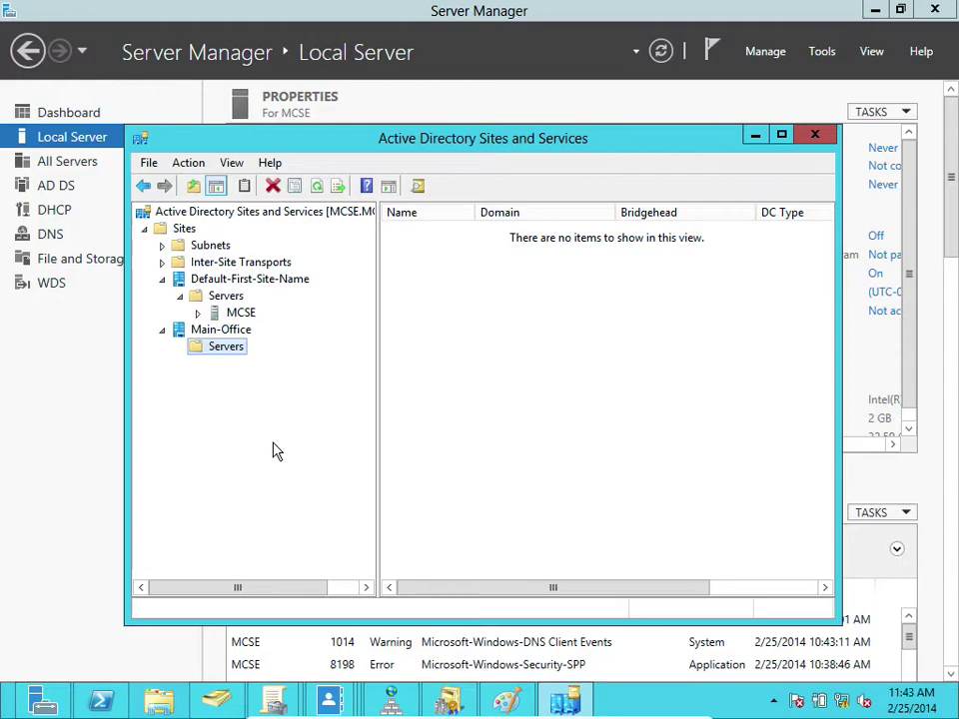
{"action": "left_click", "coordinate": [222, 335]}
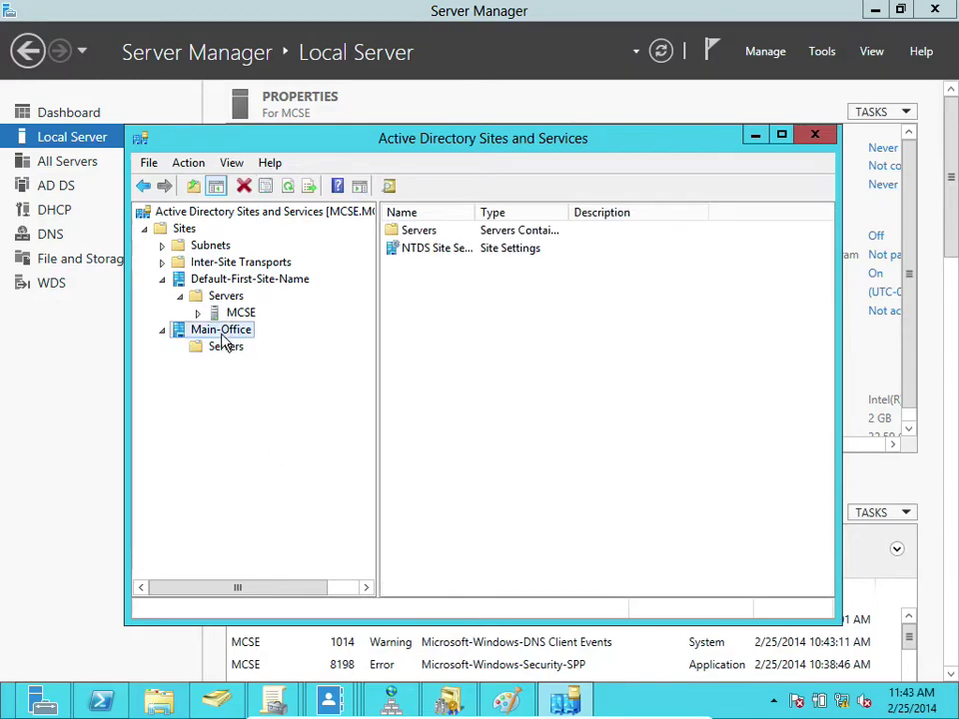
{"action": "right_click", "coordinate": [224, 337]}
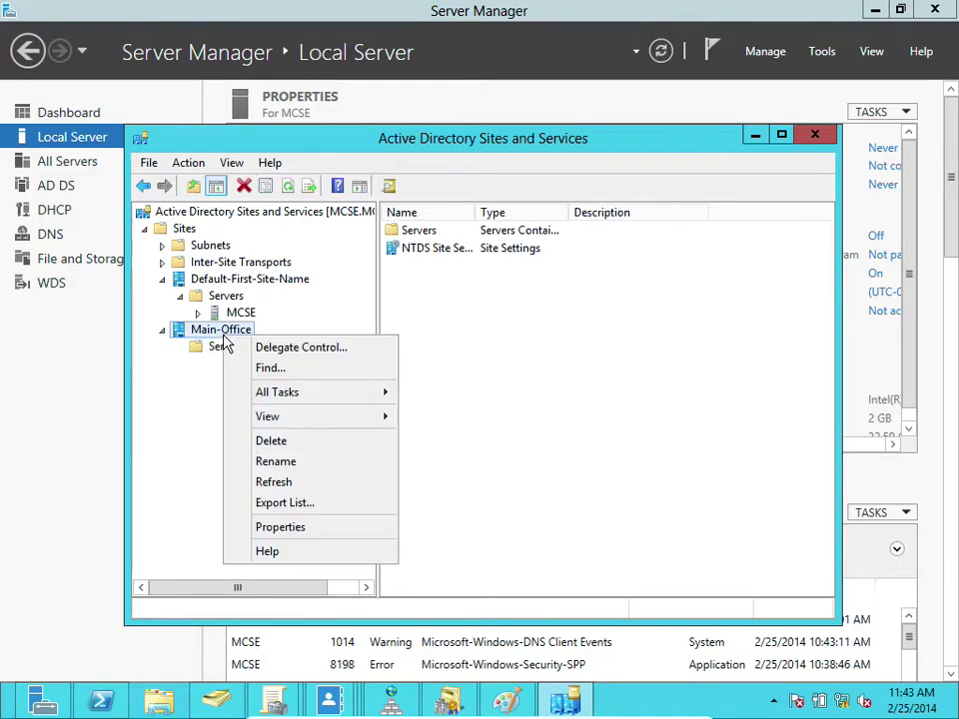
{"action": "left_click", "coordinate": [292, 527]}
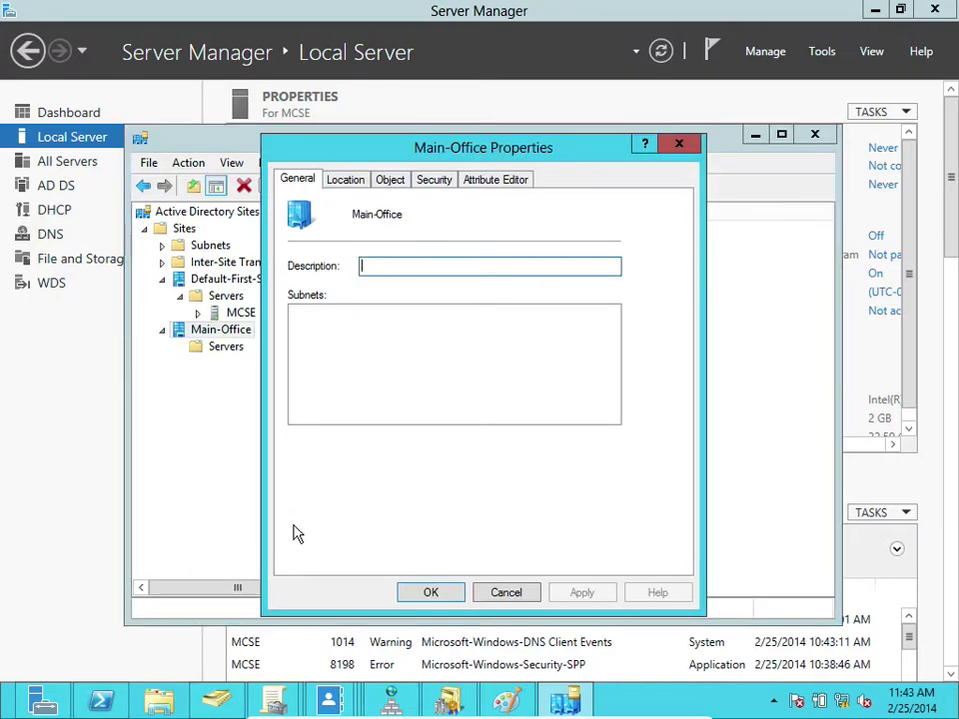
- Review the location, object, security and attribute details of the Main-Office site and close its properties
{"action": "left_click", "coordinate": [349, 181]}
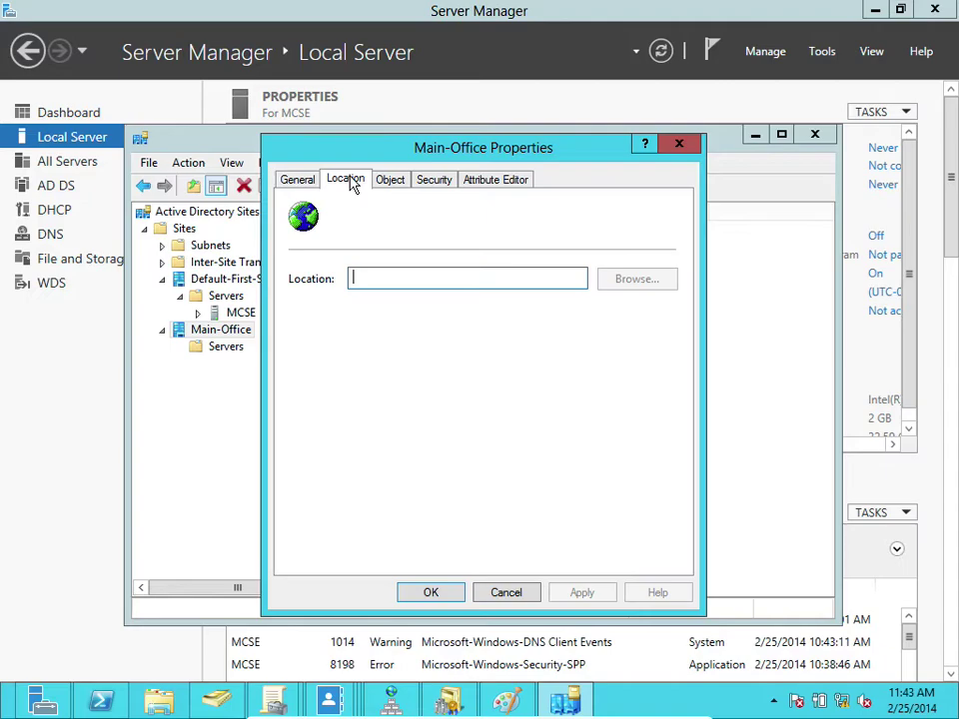
{"action": "left_click", "coordinate": [403, 184]}
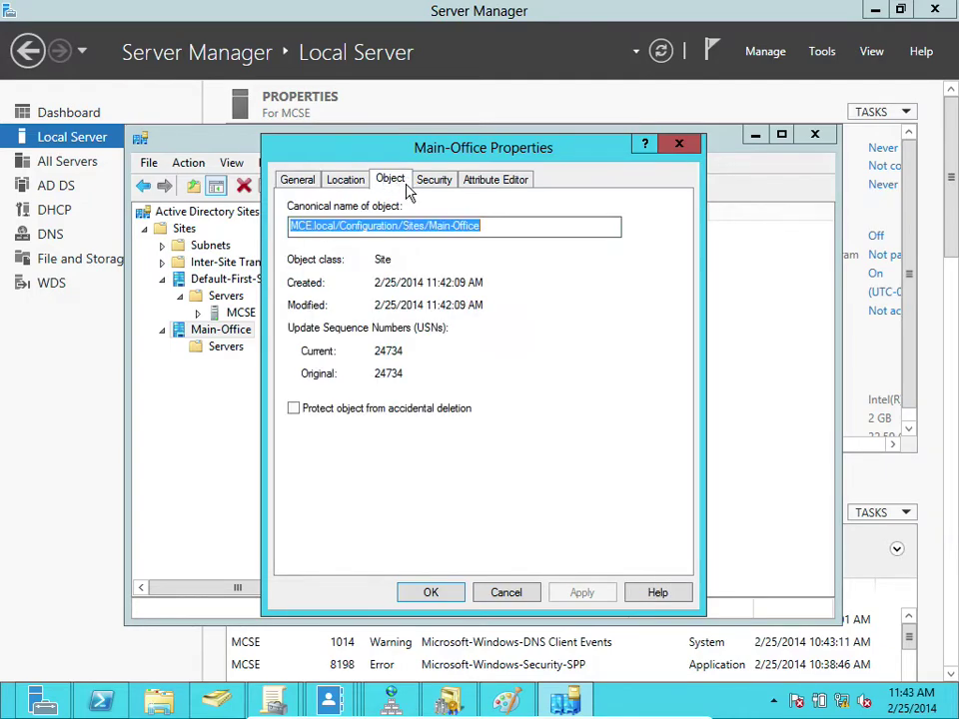
{"action": "left_click", "coordinate": [433, 179]}
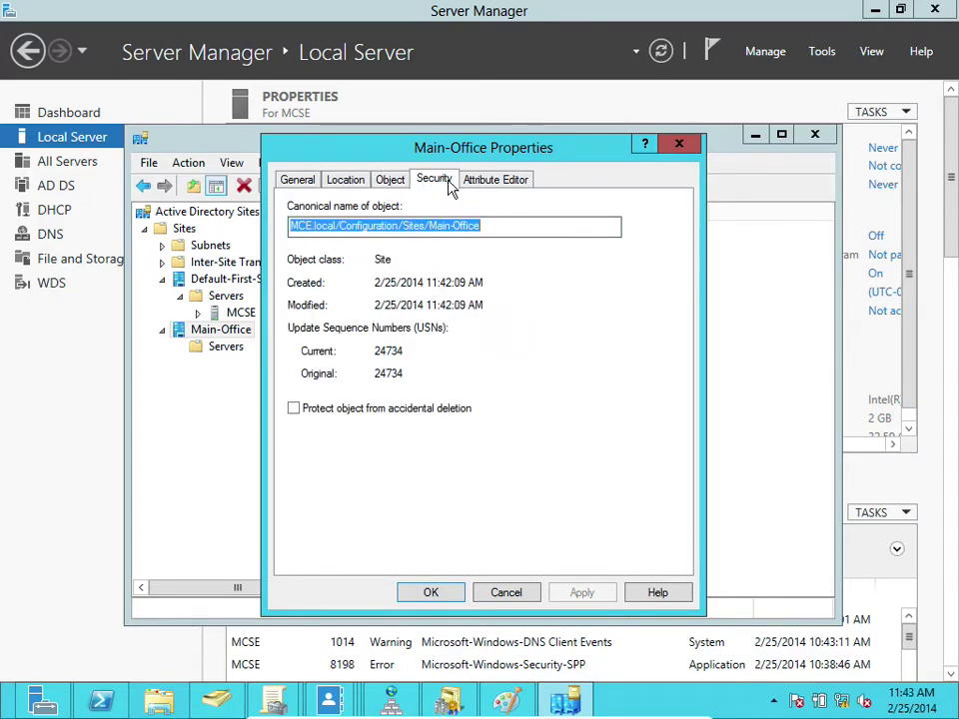
{"action": "left_click", "coordinate": [492, 180]}
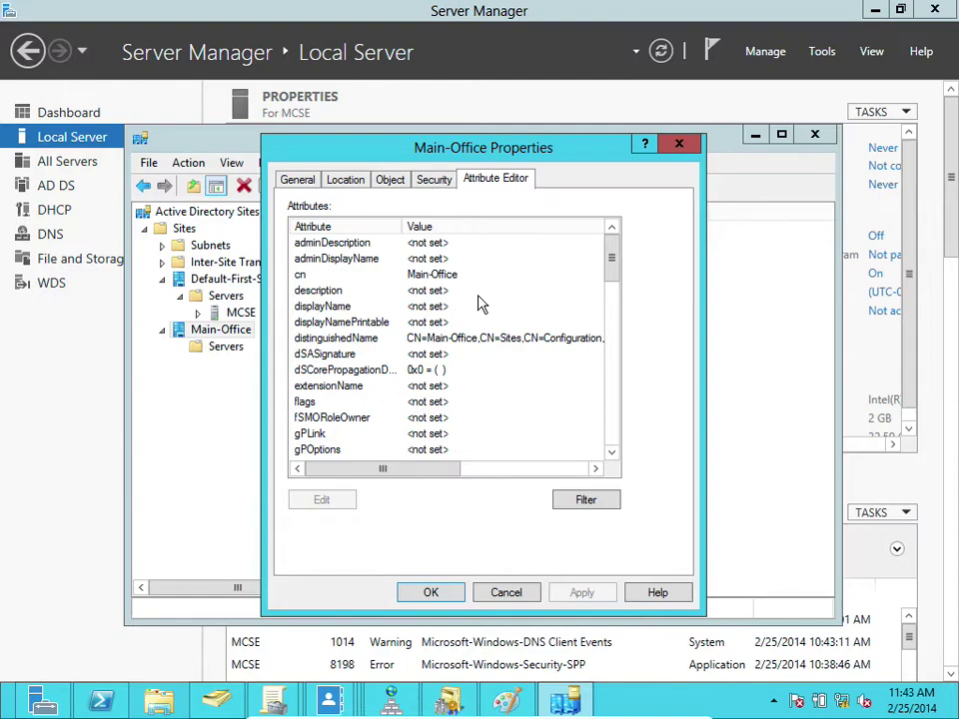
{"action": "left_click", "coordinate": [454, 595]}
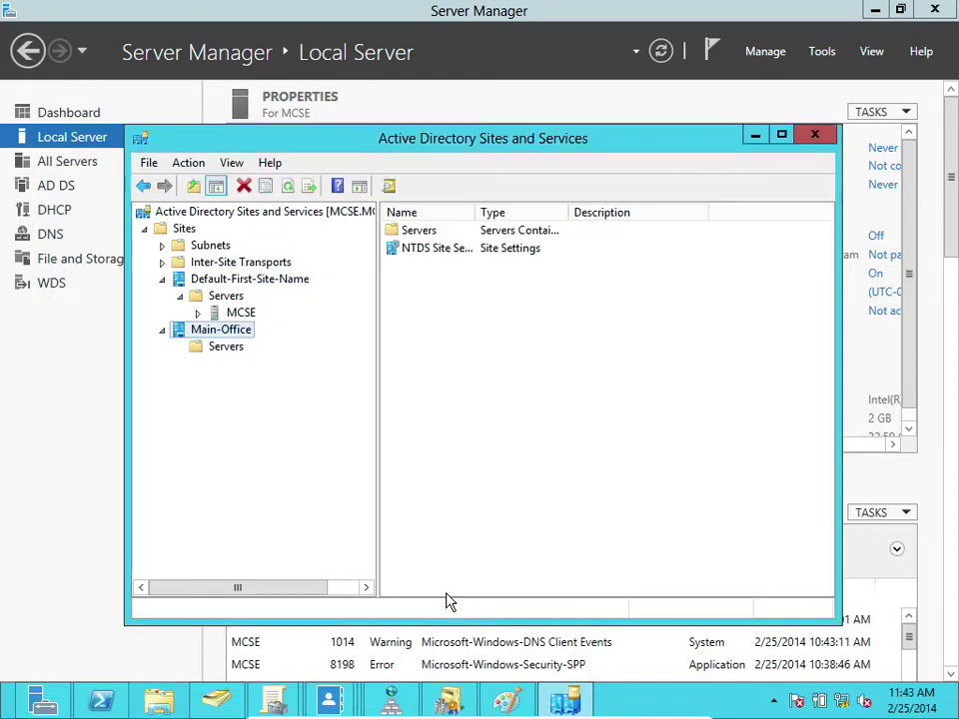
- Open the replication schedule in the NTDS Site Settings of the Main-Office site
{"action": "left_click", "coordinate": [466, 248]}
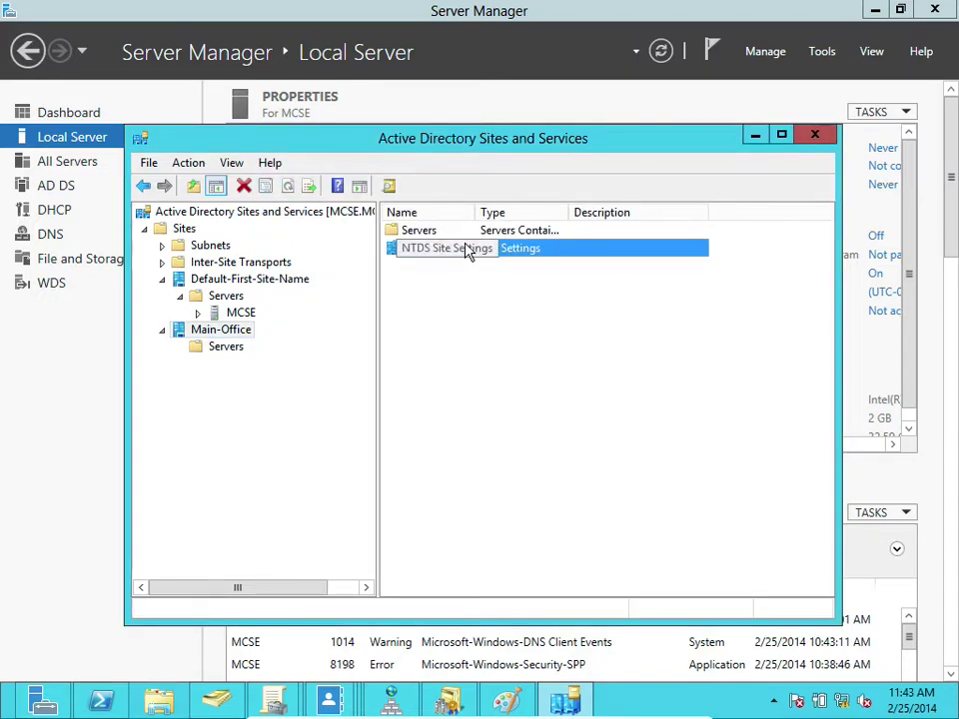
{"action": "left_click", "coordinate": [222, 330]}
{"action": "left_click", "coordinate": [447, 250]}
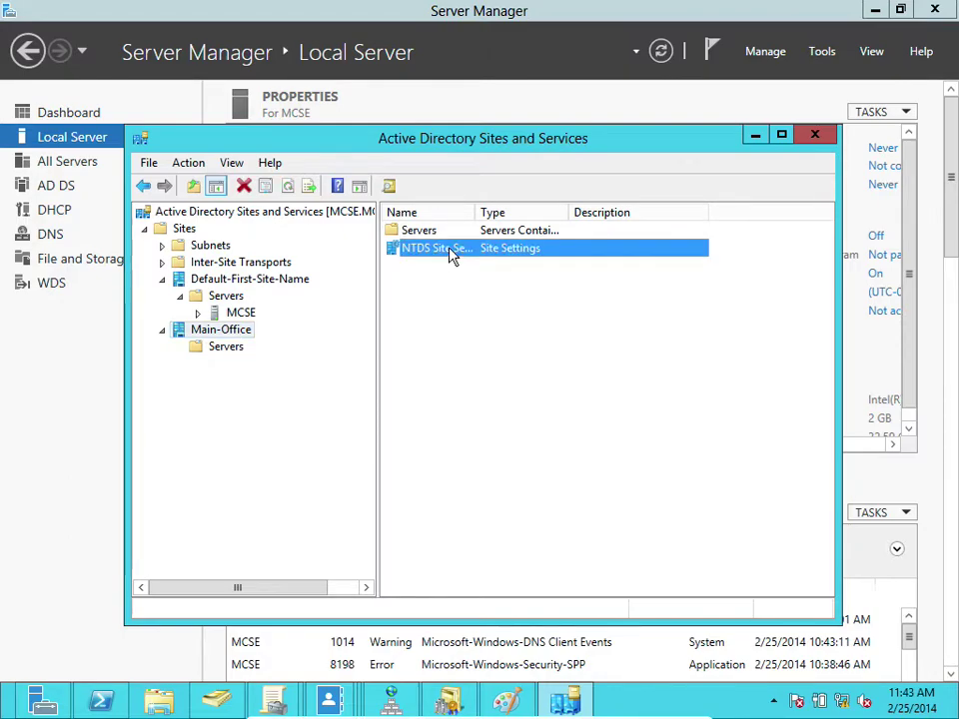
{"action": "double_click", "coordinate": [449, 251]}
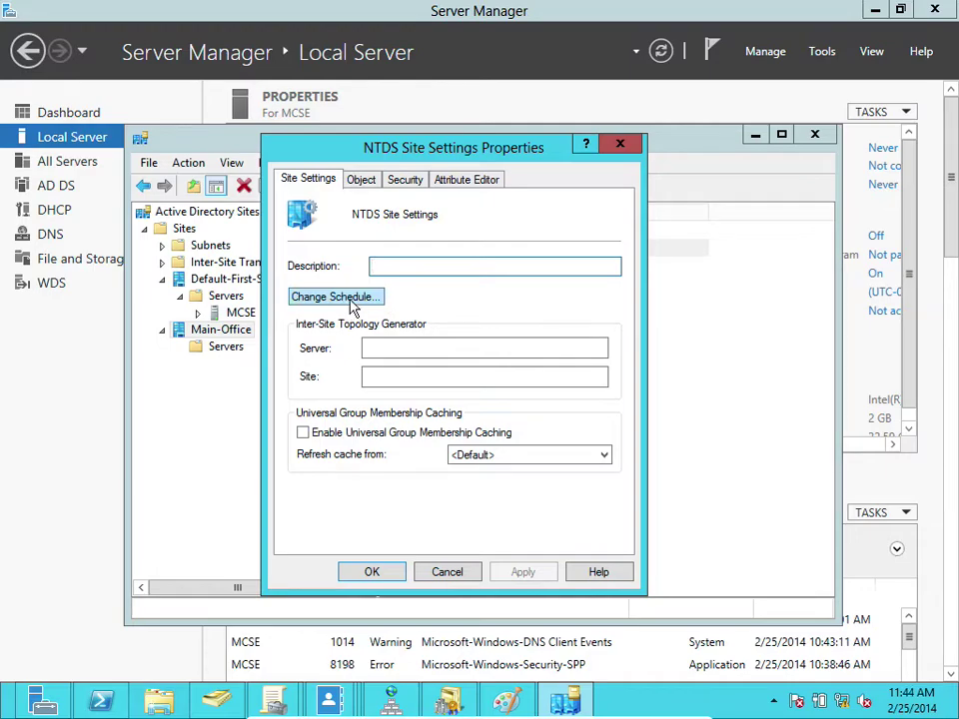
{"action": "left_click", "coordinate": [346, 297]}
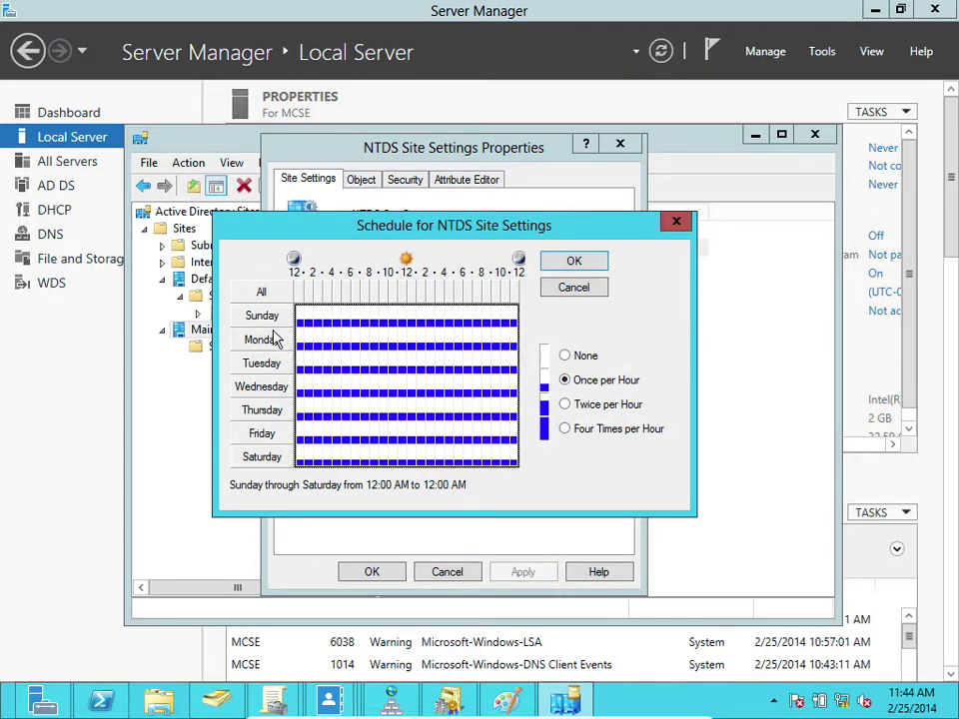
- Try replication frequencies of Twice per Hour and Four Times per Hour across the whole week
{"action": "left_click", "coordinate": [564, 405]}
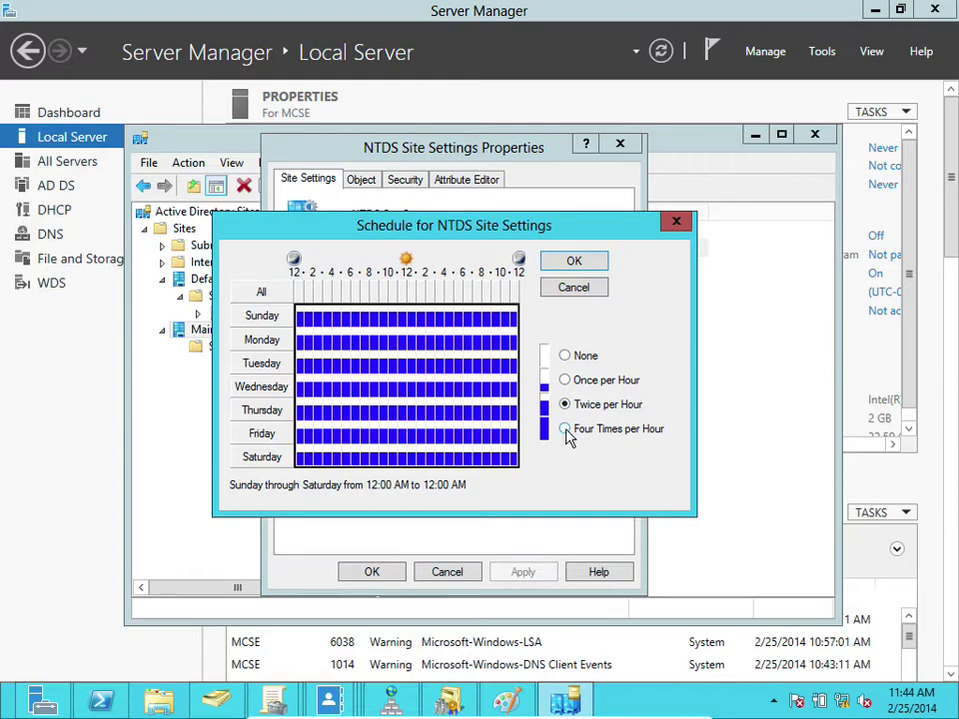
{"action": "left_click", "coordinate": [566, 431]}
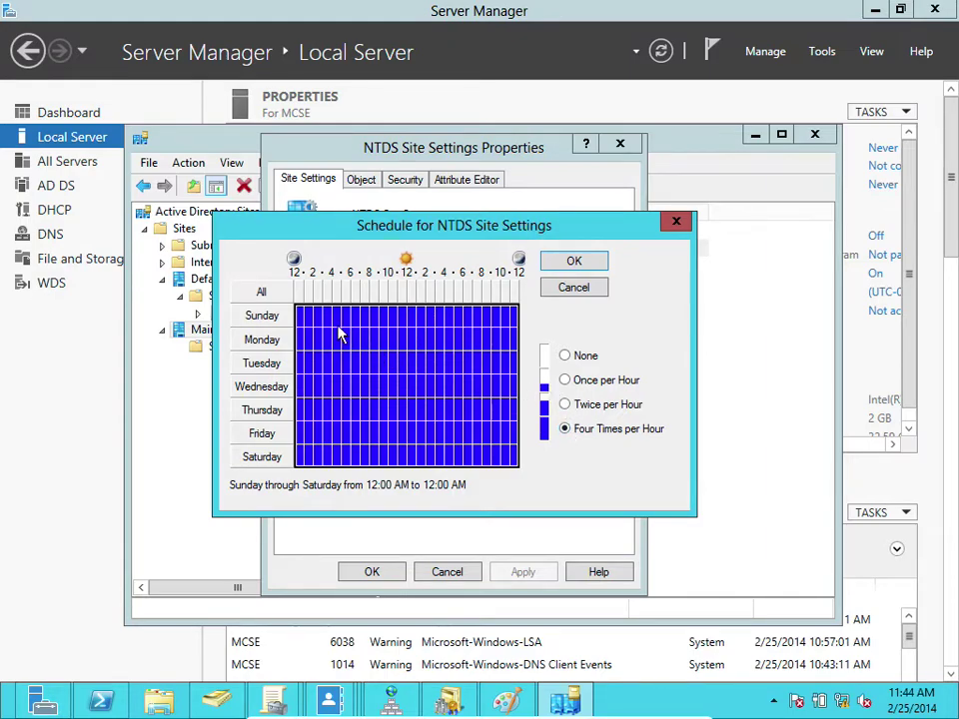
{"action": "left_click_drag", "start_coordinate": [298, 313], "coordinate": [527, 469]}
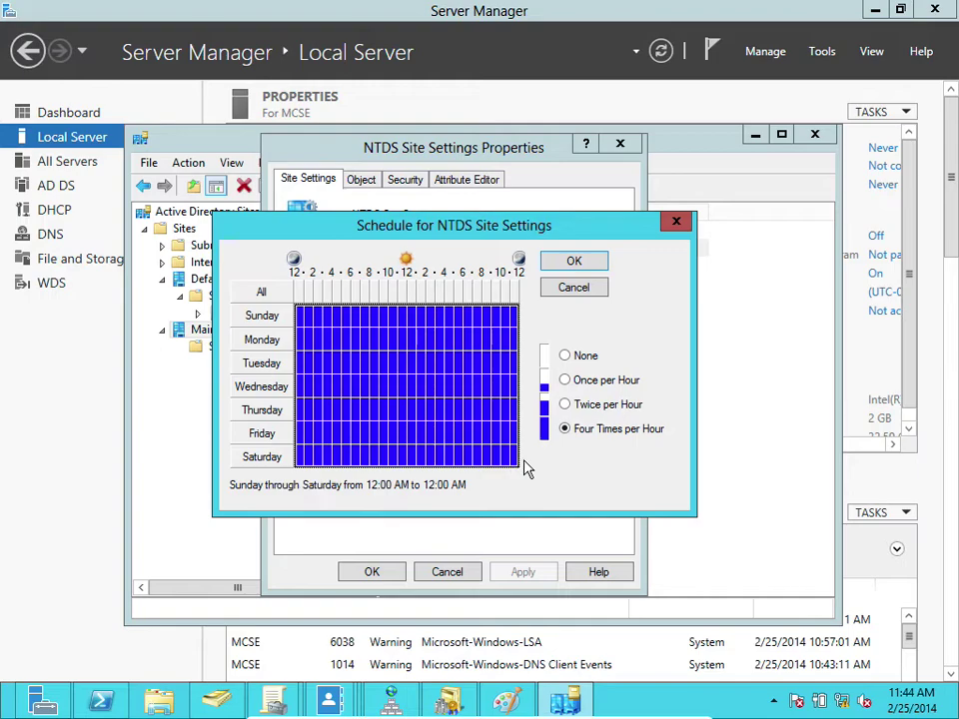
- Set the whole schedule to None, then Monday through Thursday from 12:00 AM to 6:00 AM to Twice per Hour, and accept it
{"action": "left_click", "coordinate": [565, 357]}
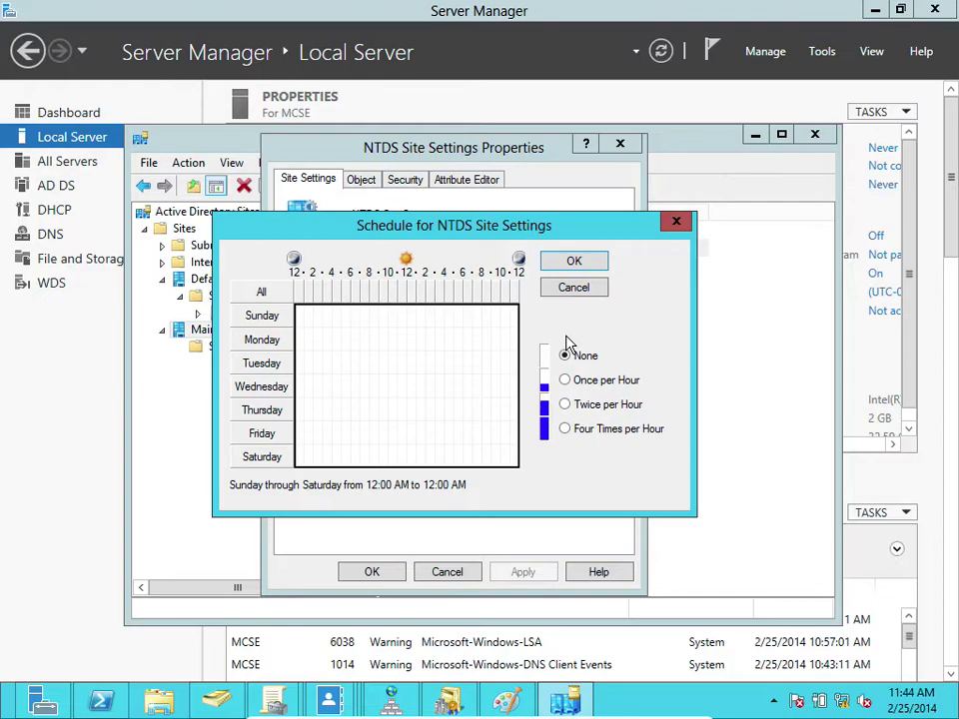
{"action": "left_click", "coordinate": [300, 340]}
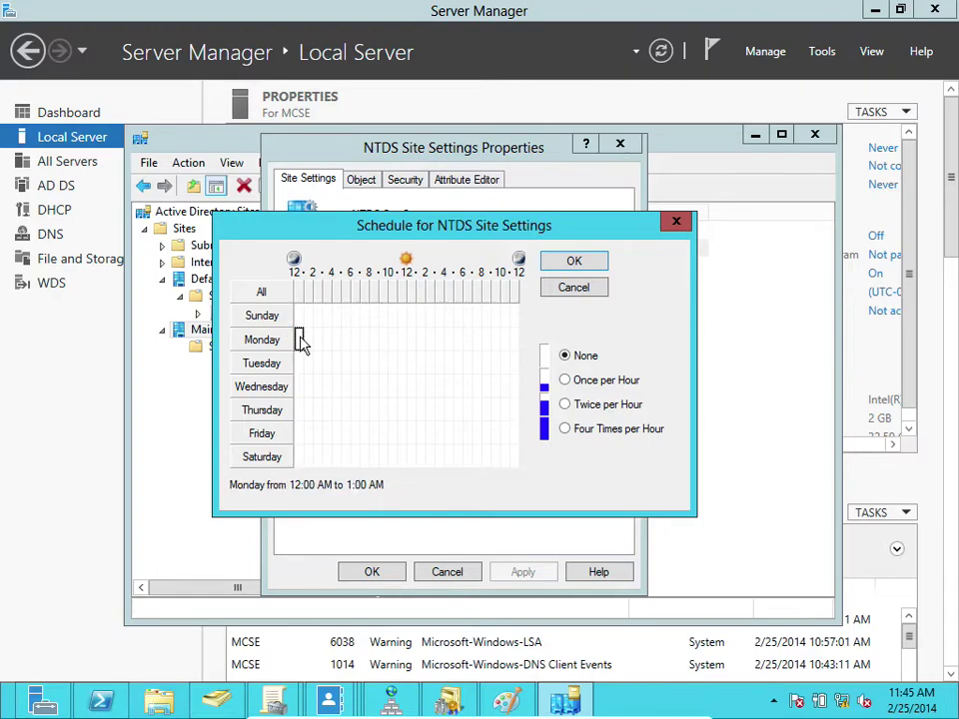
{"action": "left_click_drag", "start_coordinate": [299, 339], "coordinate": [347, 334]}
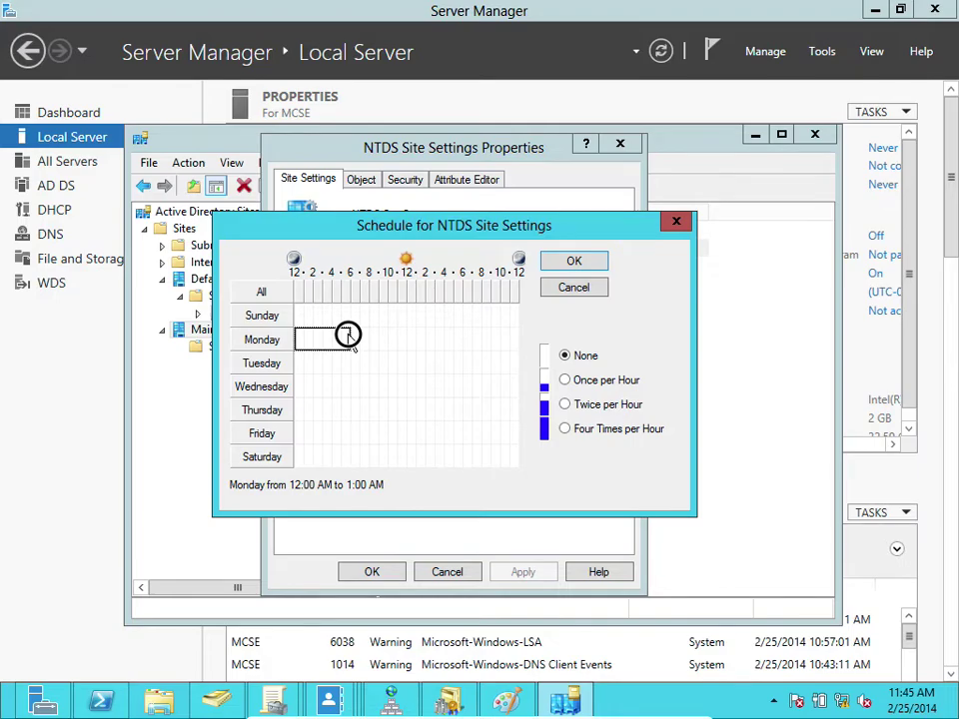
{"action": "left_click_drag", "start_coordinate": [348, 334], "coordinate": [349, 410]}
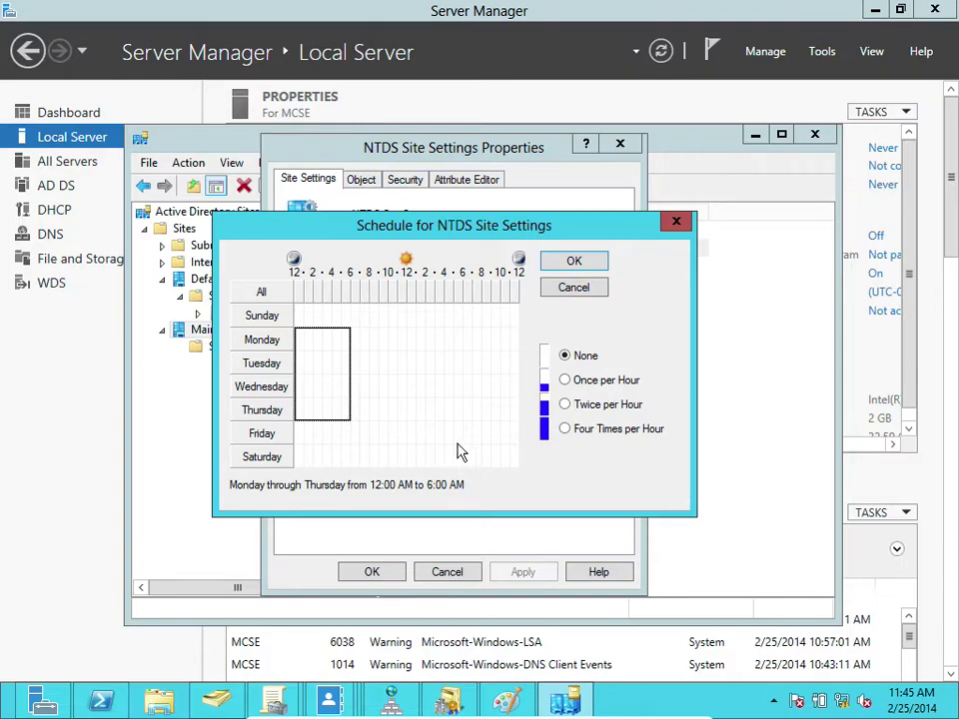
{"action": "left_click", "coordinate": [564, 404]}
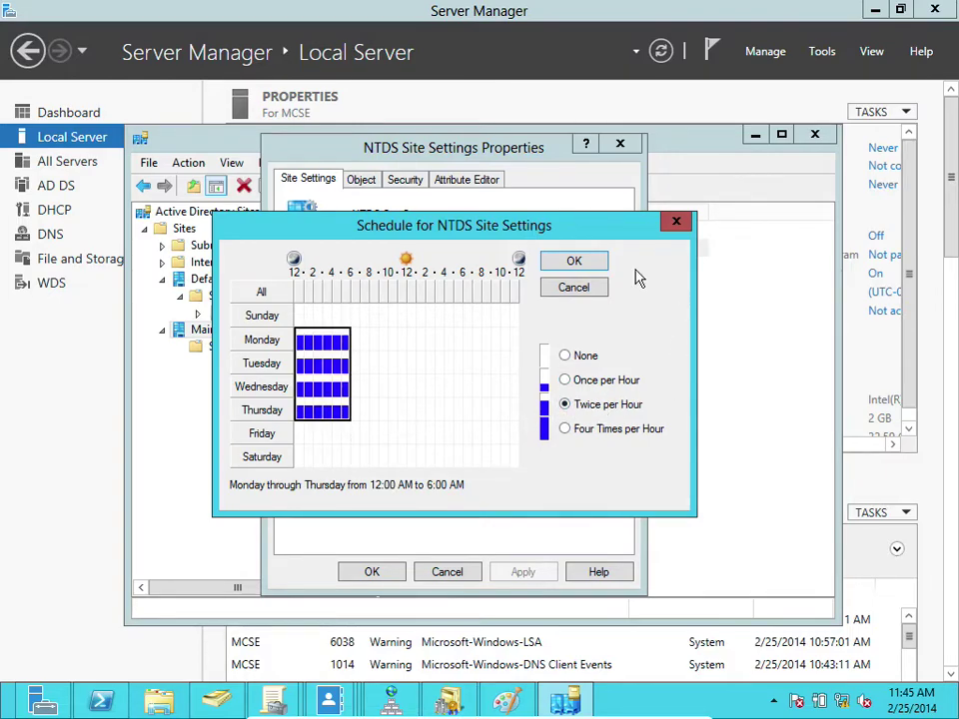
{"action": "left_click", "coordinate": [597, 265]}
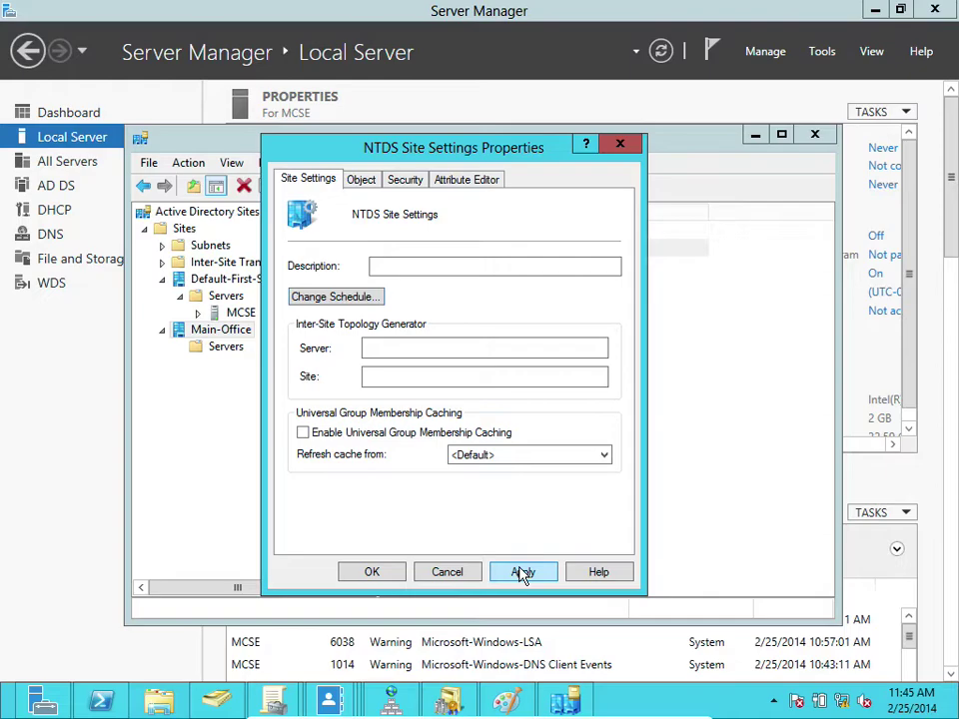
- Try enabling Universal Group Membership Caching and check the available sources for refreshing the cache
{"action": "left_click", "coordinate": [364, 441]}
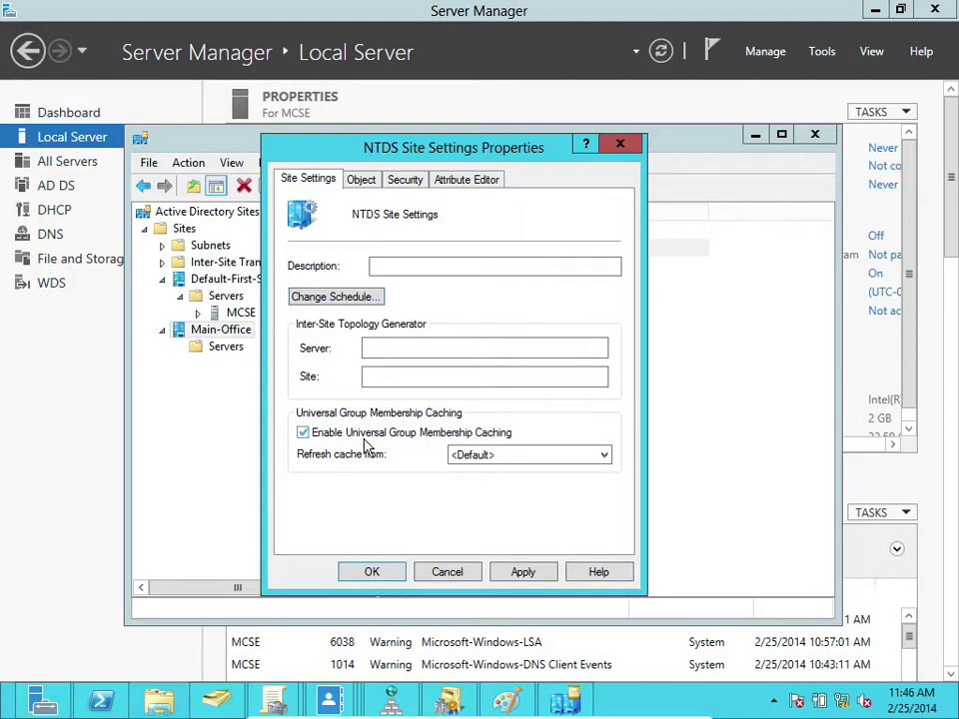
{"action": "left_click", "coordinate": [489, 455]}
{"action": "left_click", "coordinate": [489, 455]}
{"action": "left_click", "coordinate": [334, 433]}
- Review the object and security details of Main-Office's NTDS Site Settings, then apply the changes and close the properties
{"action": "left_click", "coordinate": [360, 180]}
{"action": "left_click", "coordinate": [406, 179]}
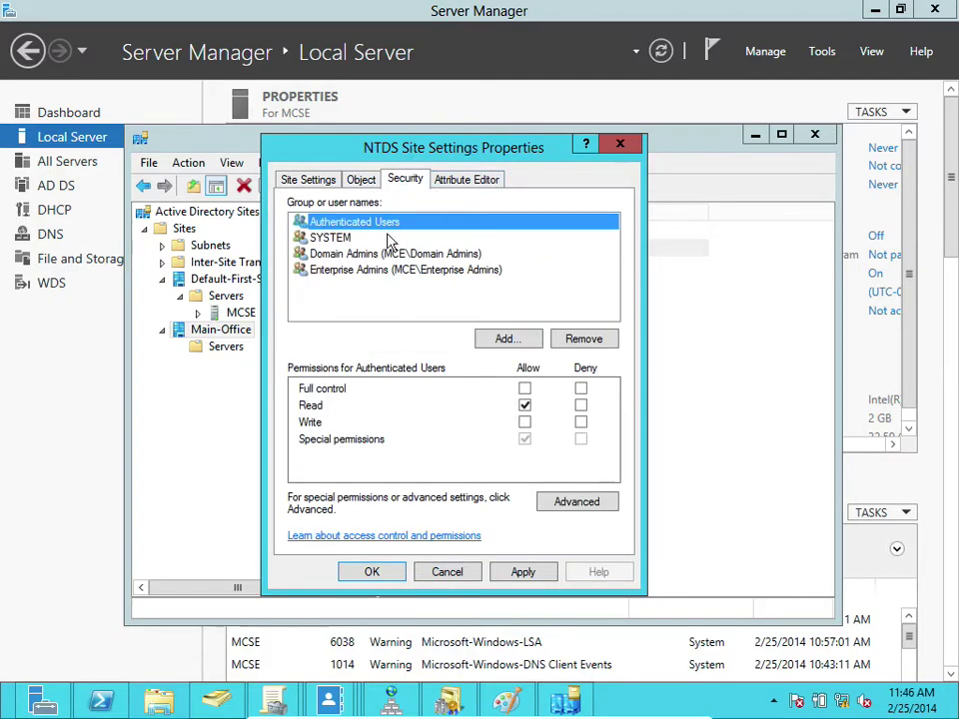
{"action": "left_click", "coordinate": [459, 180]}
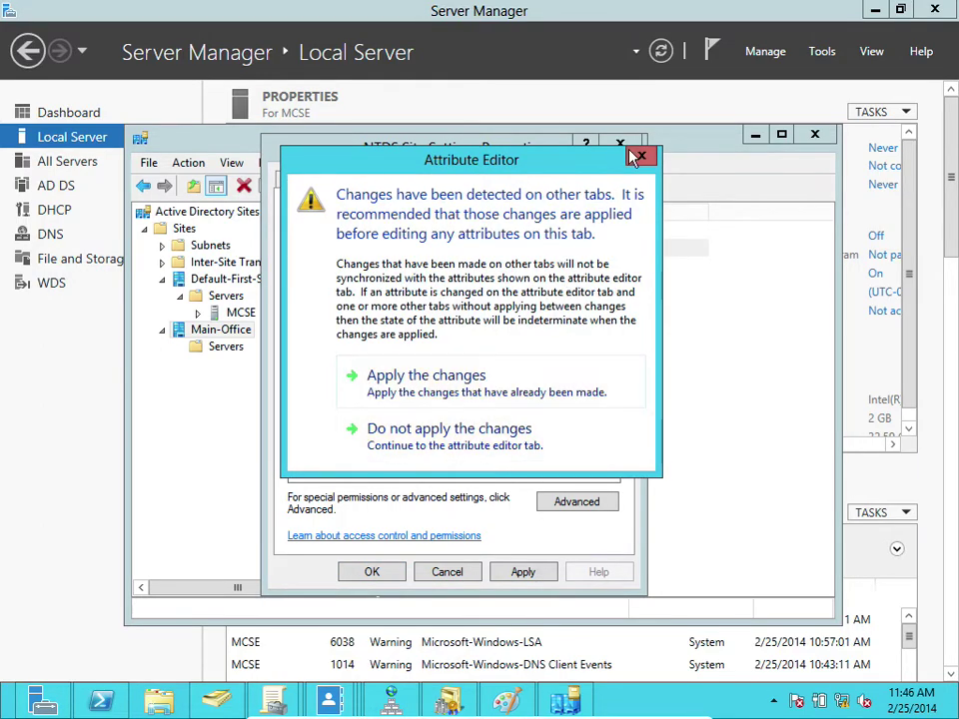
{"action": "left_click", "coordinate": [639, 157]}
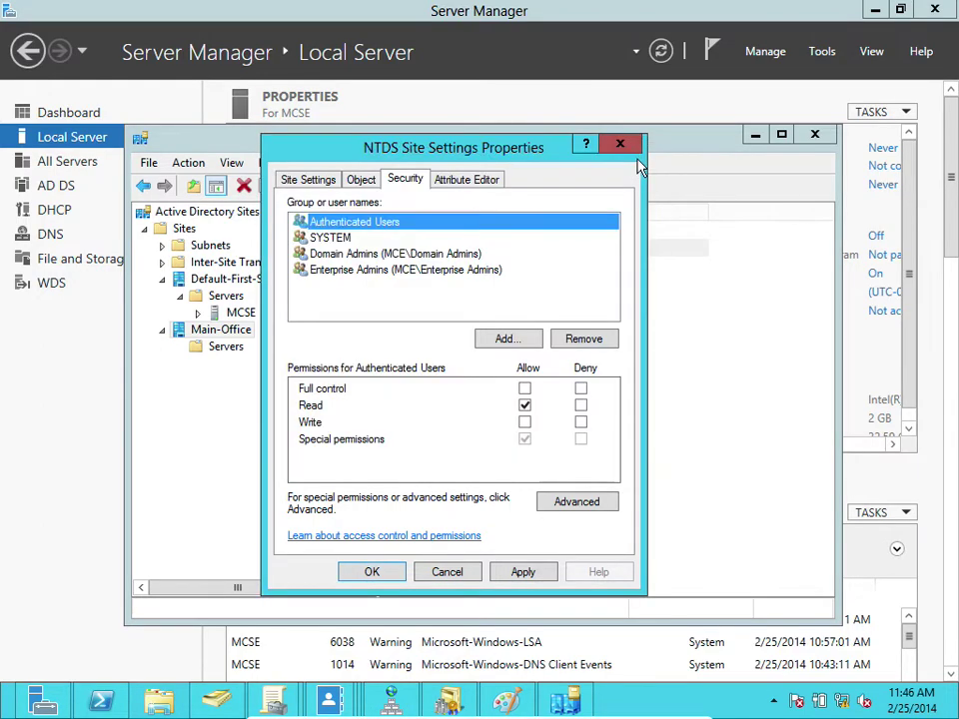
{"action": "left_click", "coordinate": [539, 576]}
{"action": "left_click", "coordinate": [385, 577]}
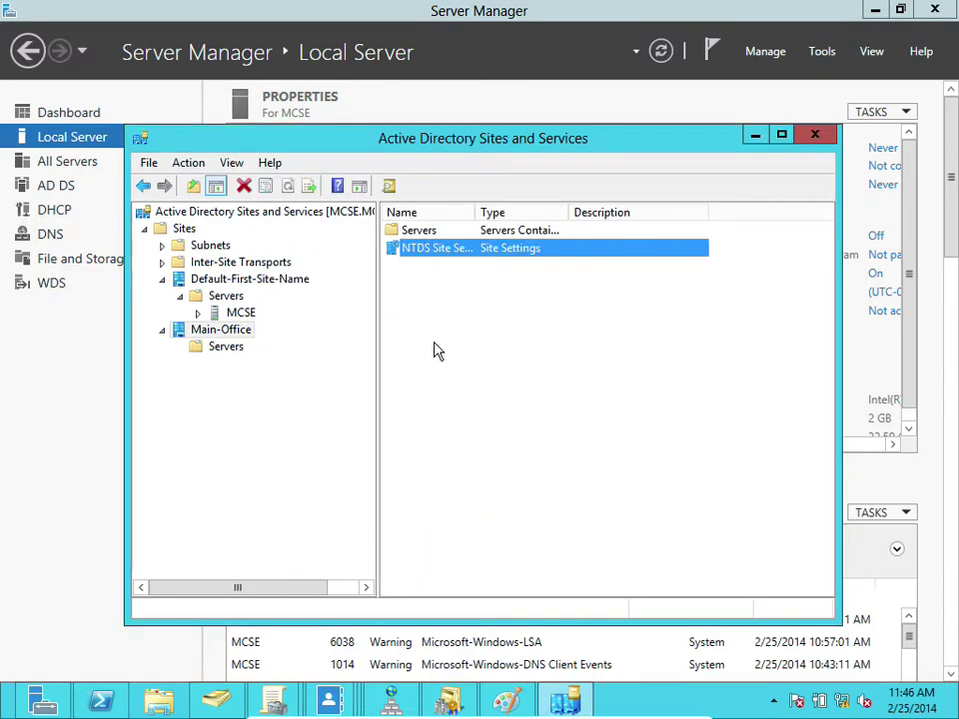
- Examine the connections, object and security details of the MCSE server's NTDS Settings, then close them without changes
{"action": "left_click", "coordinate": [244, 316]}
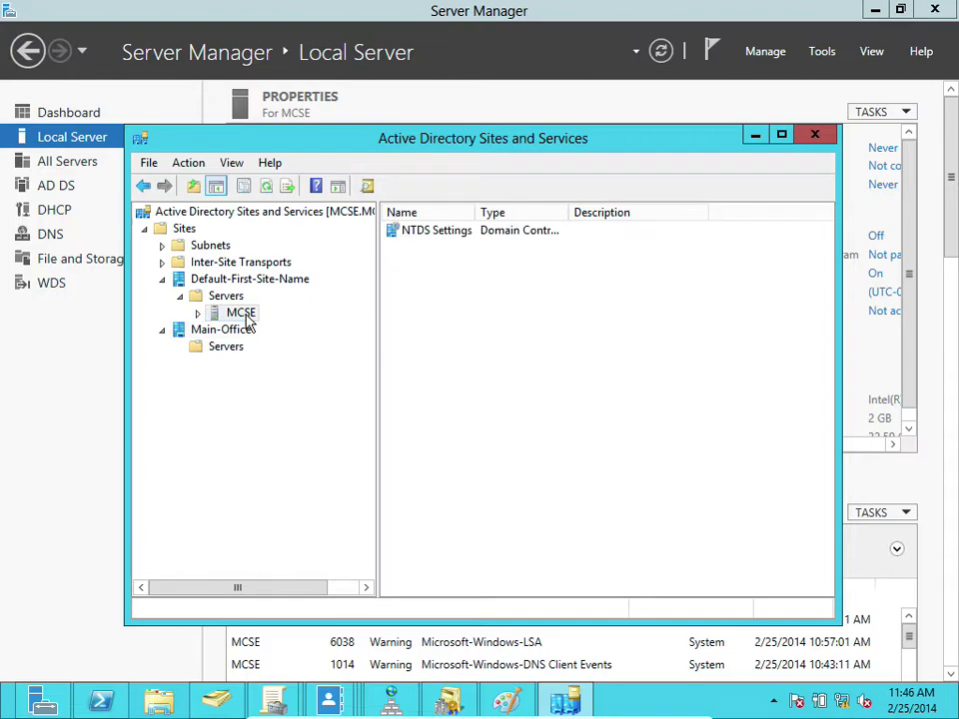
{"action": "left_click", "coordinate": [236, 316]}
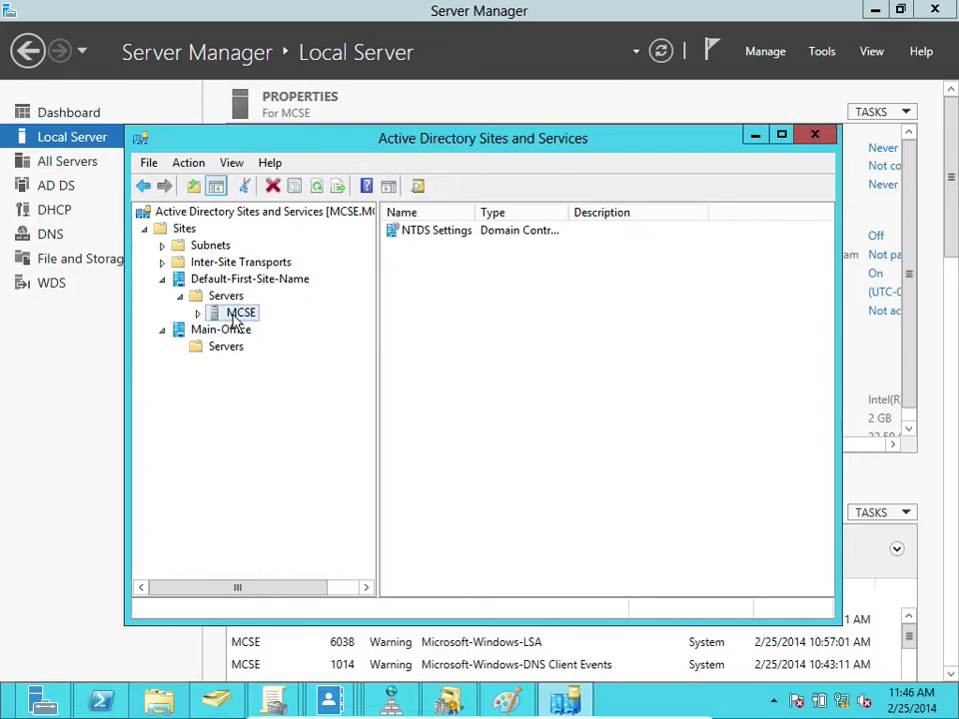
{"action": "double_click", "coordinate": [426, 231]}
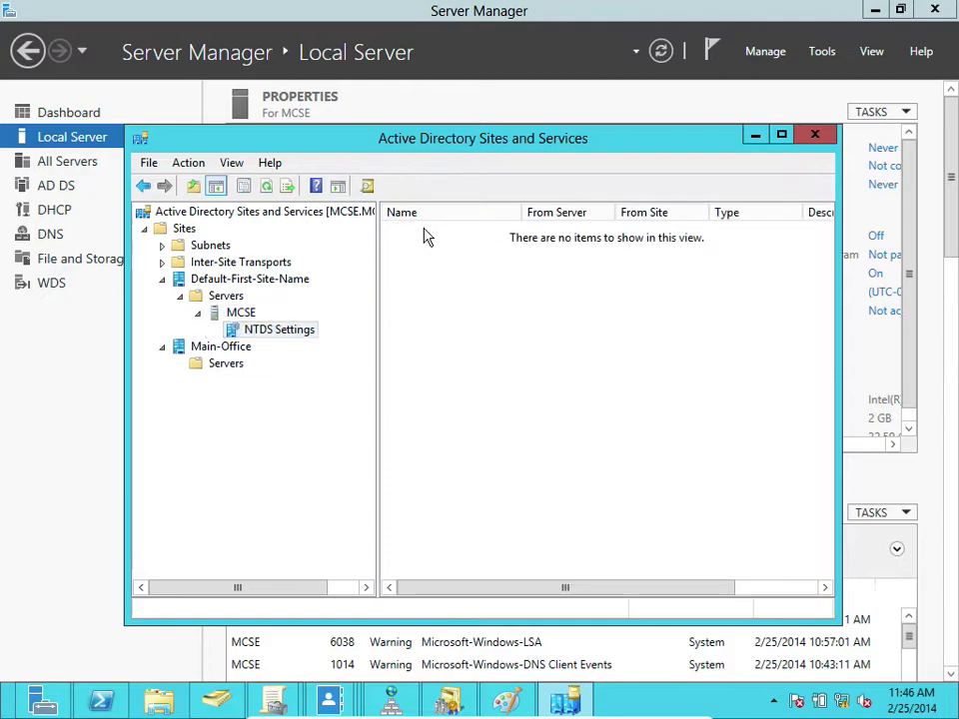
{"action": "right_click", "coordinate": [281, 337]}
{"action": "left_click", "coordinate": [350, 524]}
{"action": "left_click", "coordinate": [357, 183]}
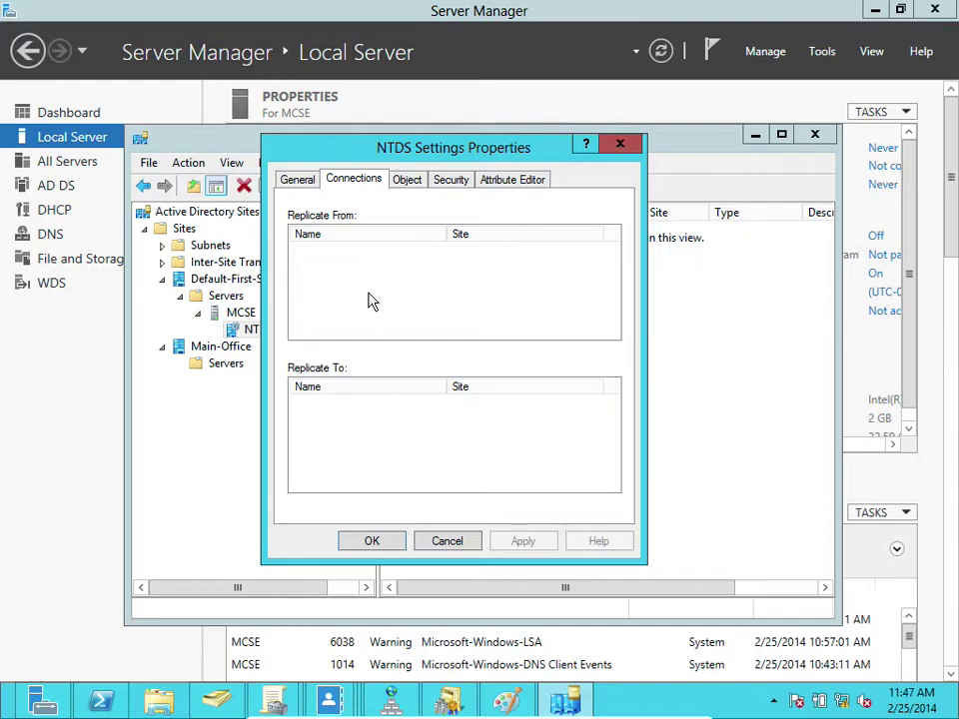
{"action": "left_click", "coordinate": [406, 180]}
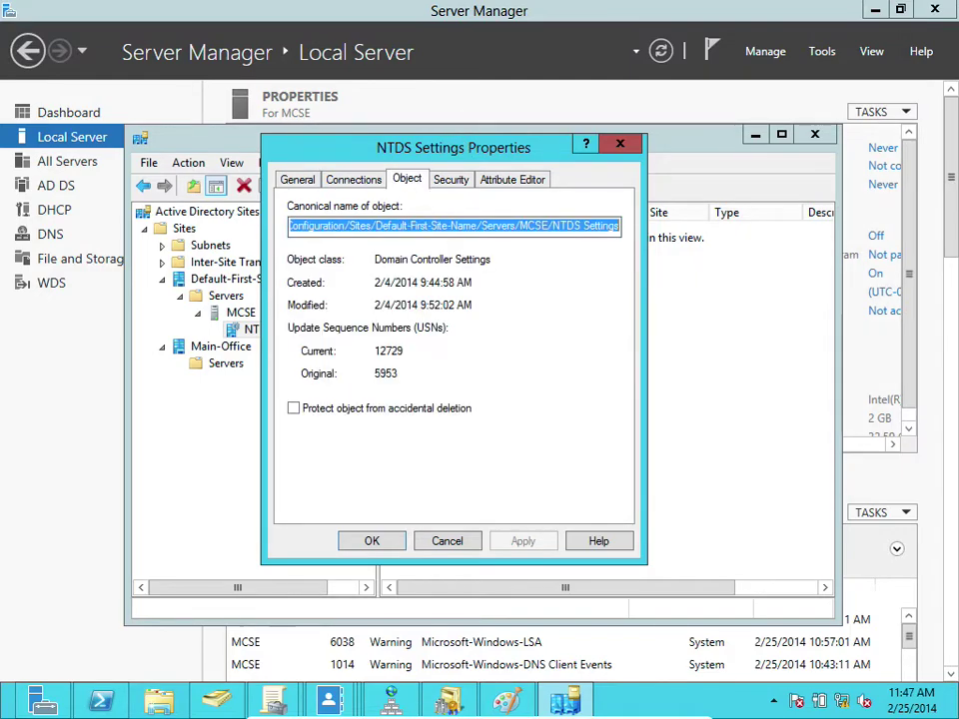
{"action": "left_click", "coordinate": [449, 179]}
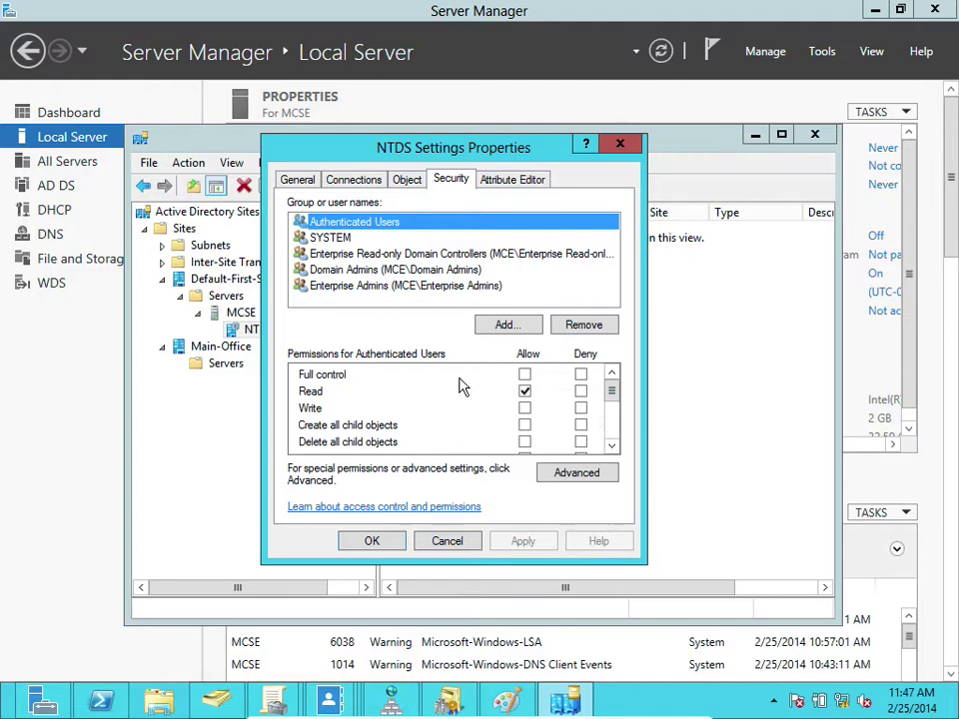
{"action": "left_click", "coordinate": [451, 543]}
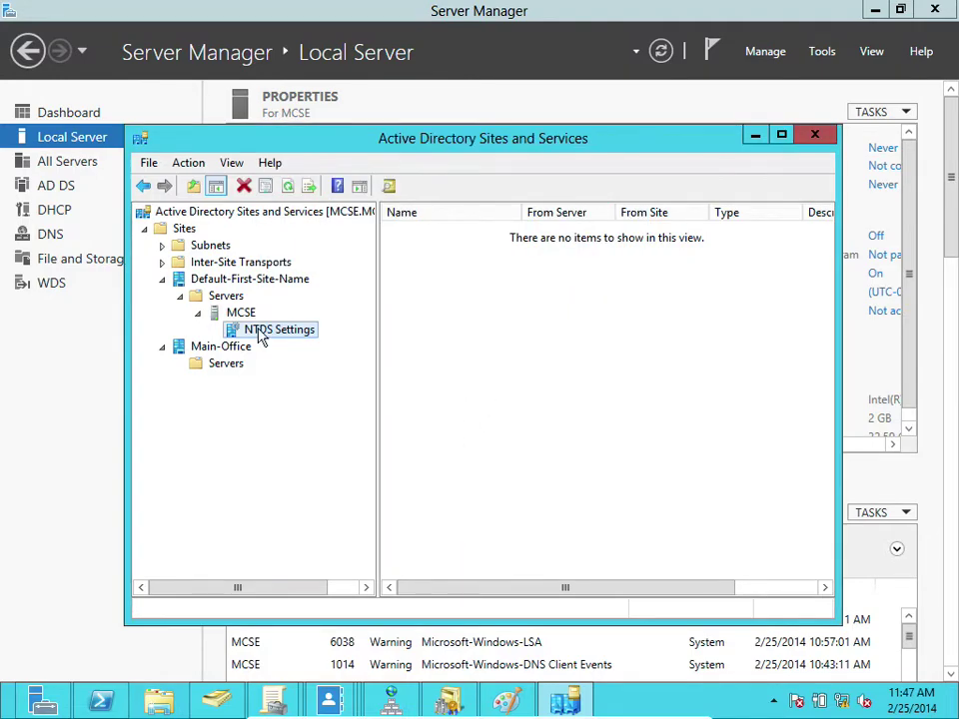
- View the general properties of Default-First-Site-Name and close them without changes
{"action": "left_click", "coordinate": [222, 282]}
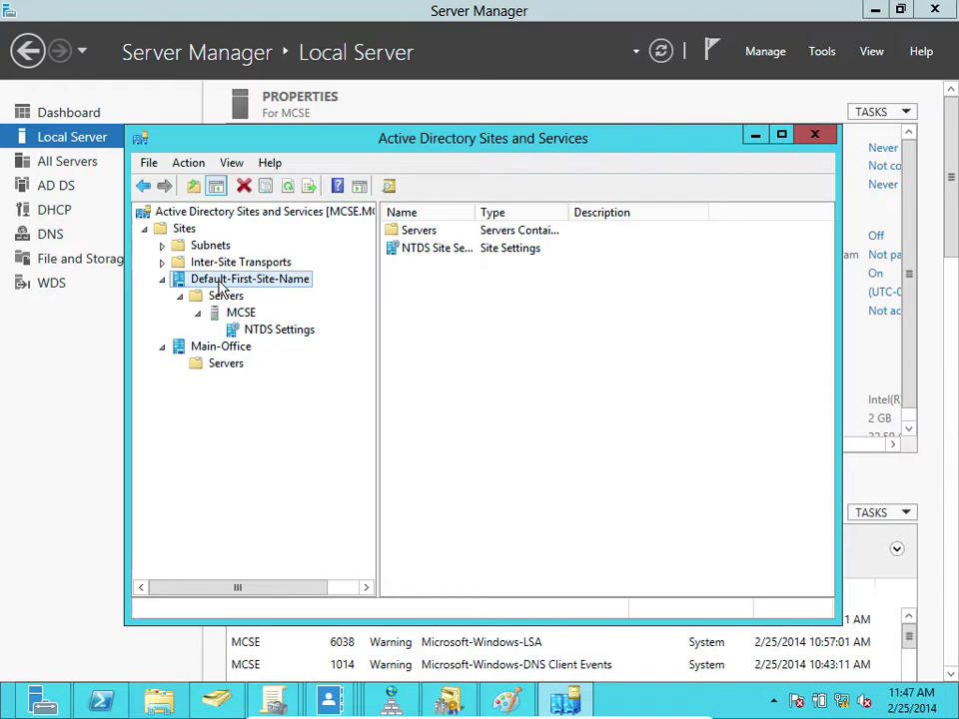
{"action": "right_click", "coordinate": [221, 284]}
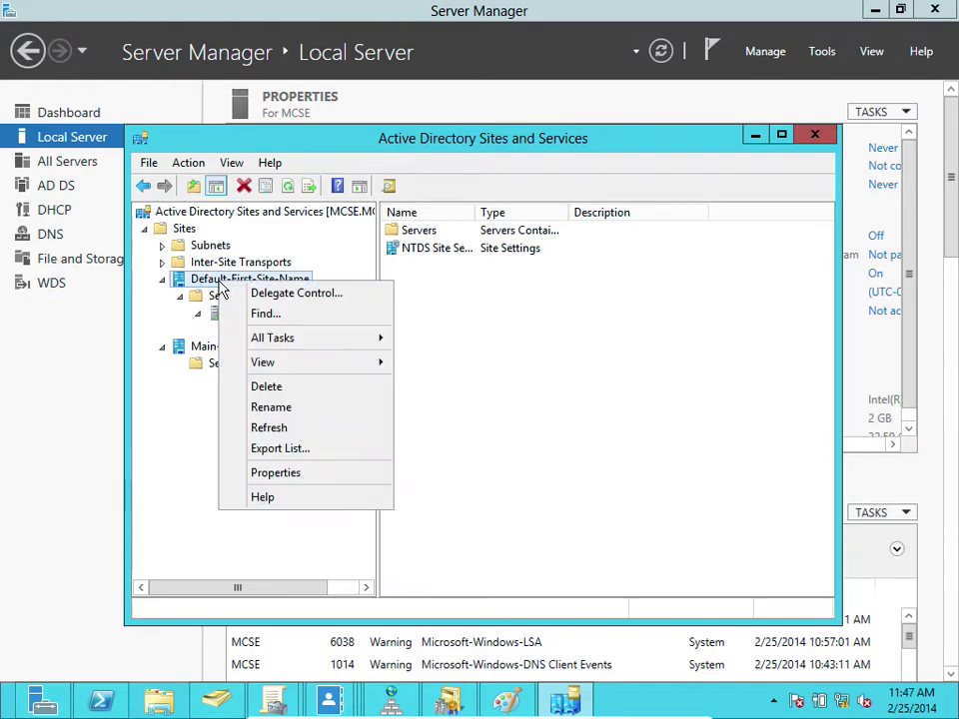
{"action": "left_click", "coordinate": [289, 475]}
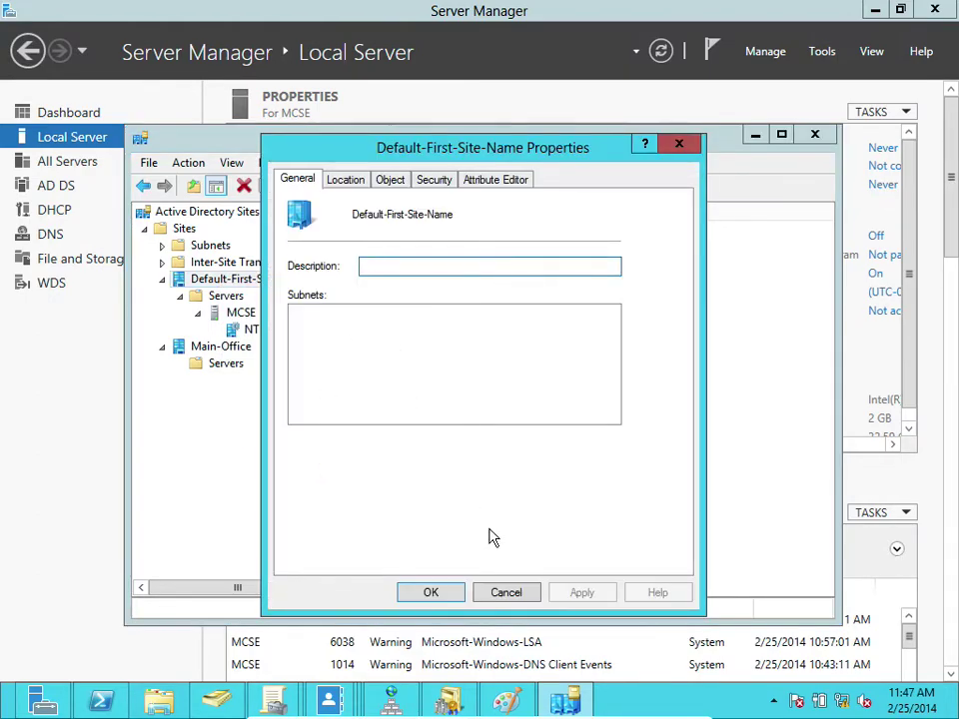
{"action": "left_click", "coordinate": [527, 591]}
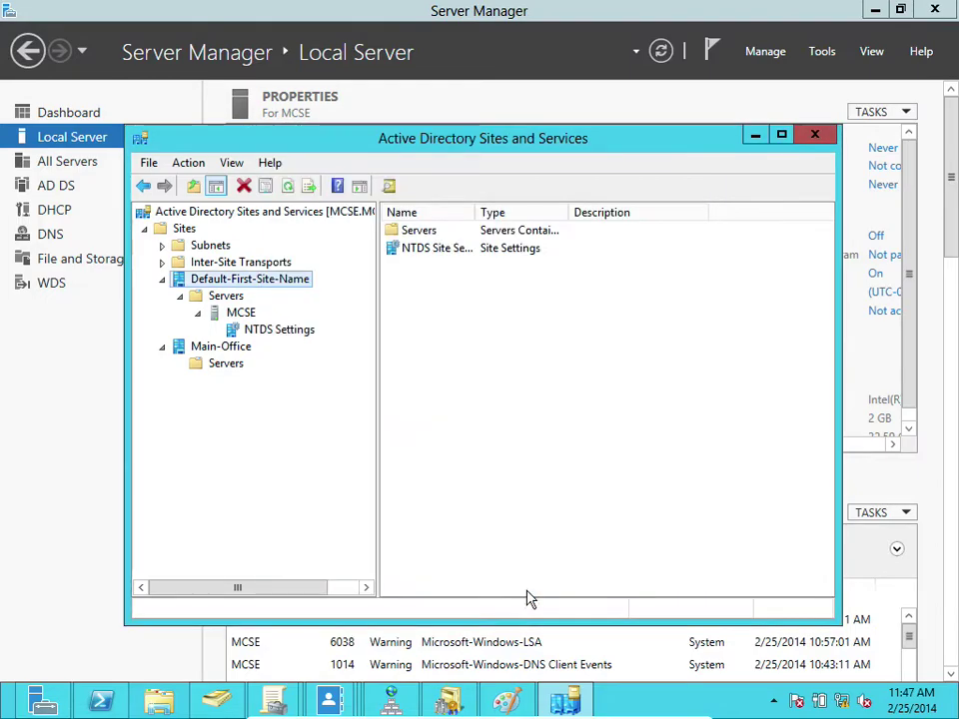
- Examine the site settings and object details of Default-First-Site-Name's NTDS Site Settings, then close them without changes
{"action": "left_click", "coordinate": [286, 282]}
{"action": "left_click", "coordinate": [426, 264]}
{"action": "double_click", "coordinate": [424, 249]}
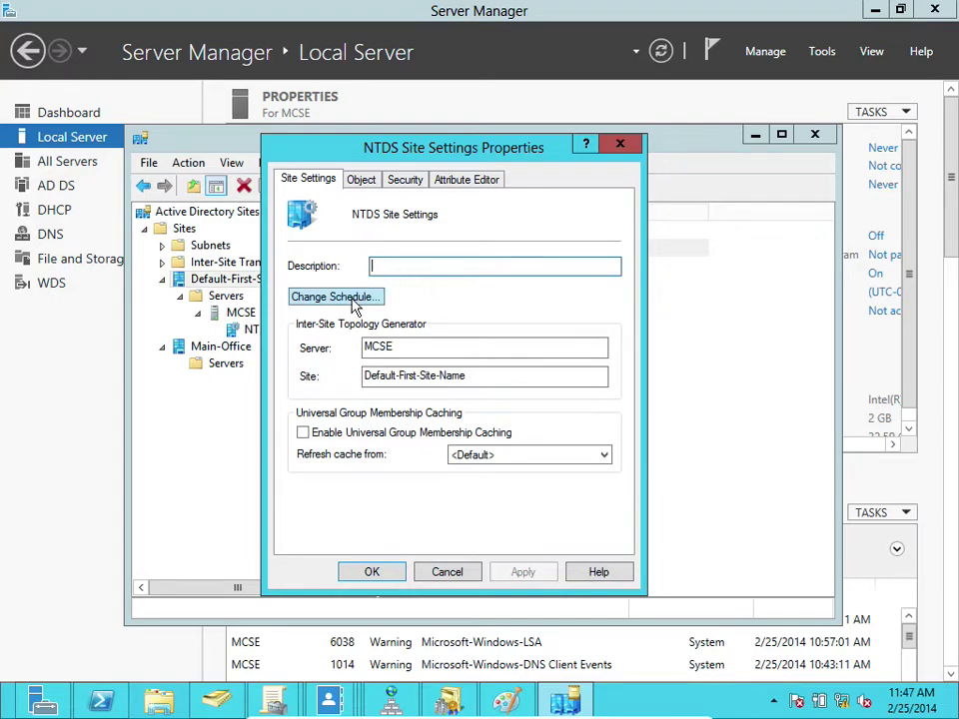
{"action": "left_click", "coordinate": [362, 182]}
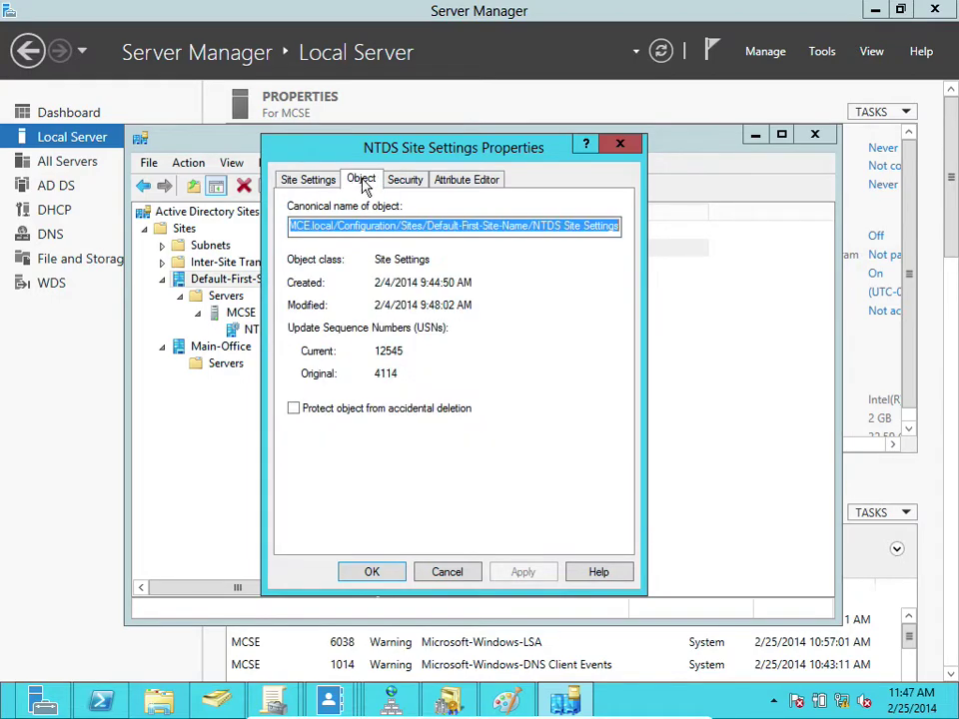
{"action": "left_click", "coordinate": [620, 147]}
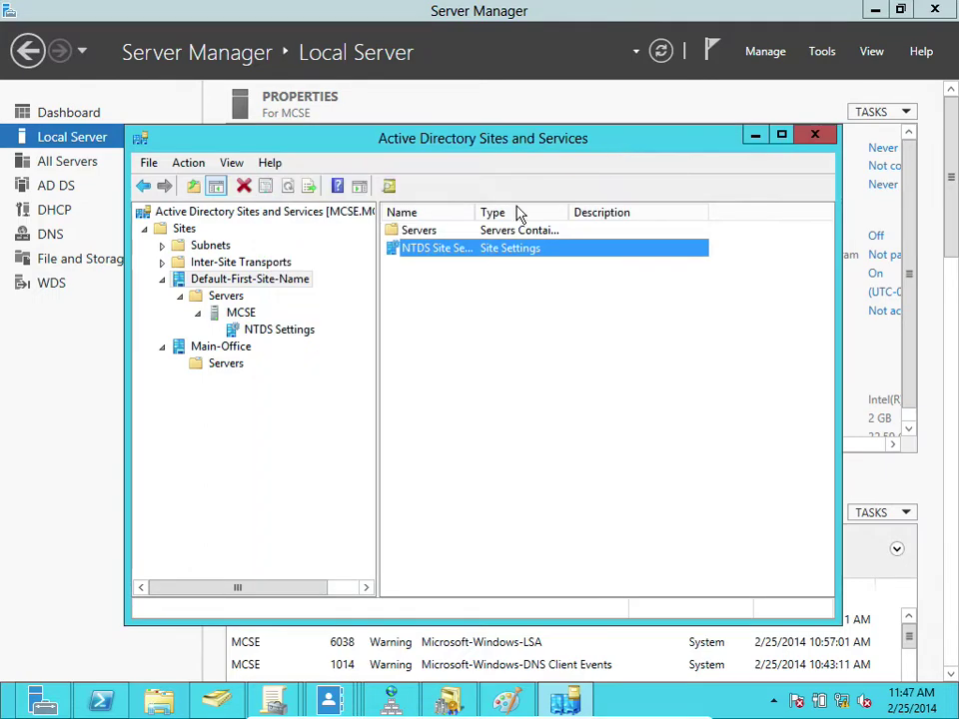
- Create a new subnet with the prefix 192.168.5.0/24 and associate it with the Main-Office site
{"action": "left_click", "coordinate": [186, 247]}
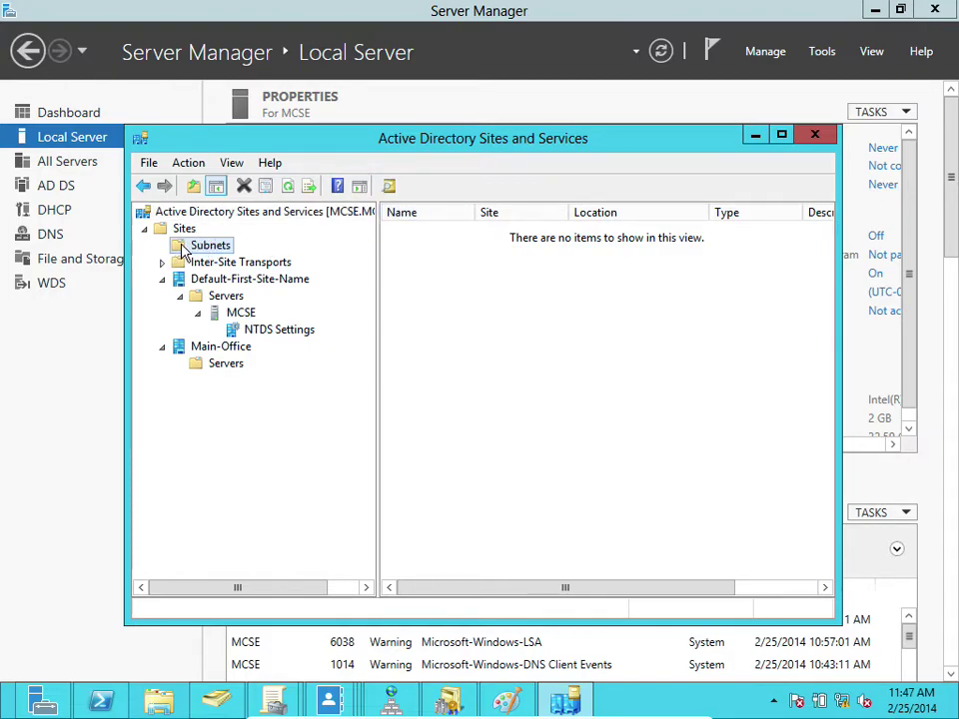
{"action": "right_click", "coordinate": [181, 245]}
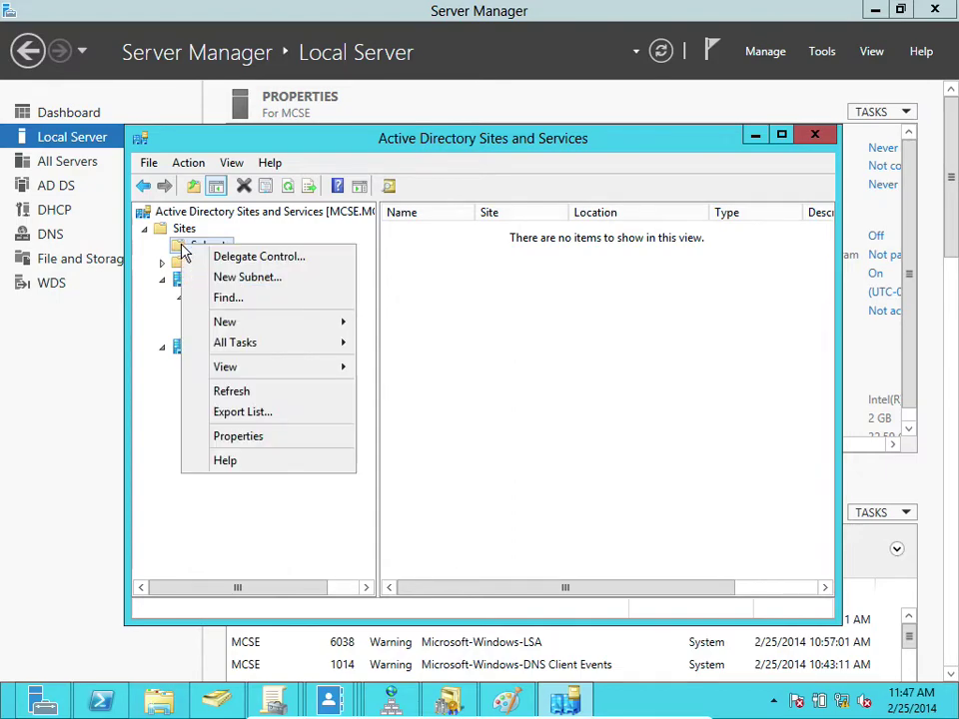
{"action": "left_click", "coordinate": [226, 280]}
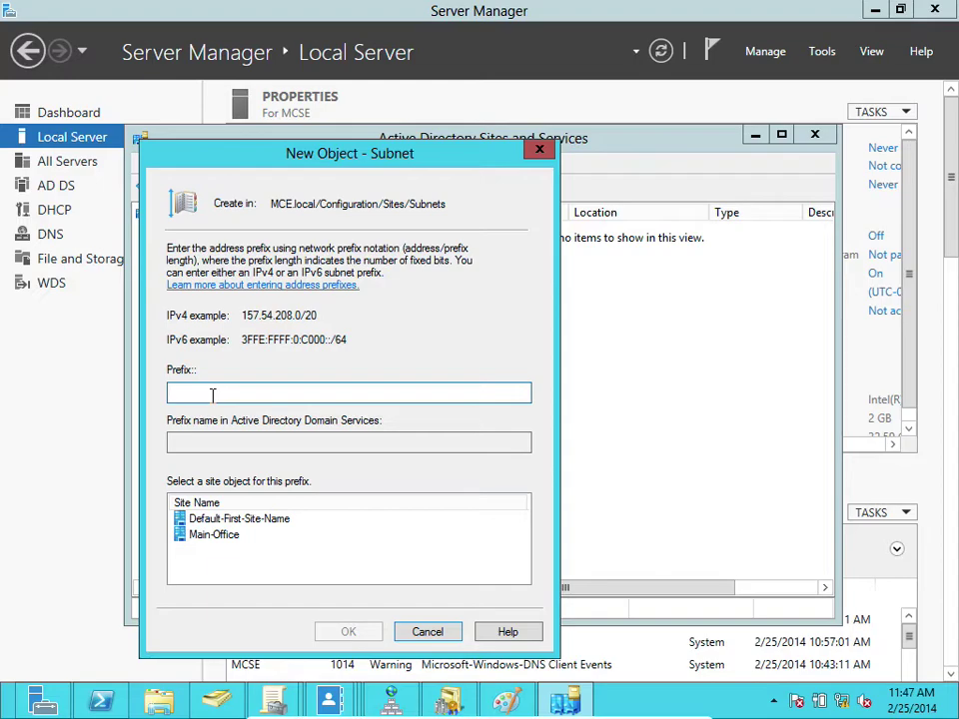
{"action": "type", "text": "192.168.5.0/"}
{"action": "type", "text": "24"}
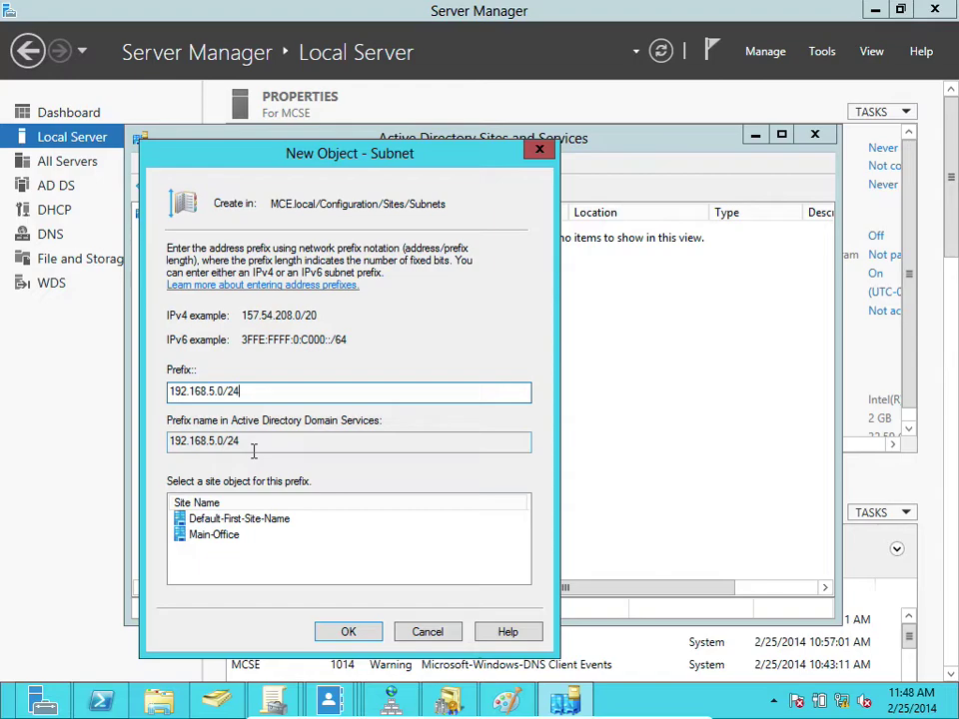
{"action": "left_click", "coordinate": [232, 537]}
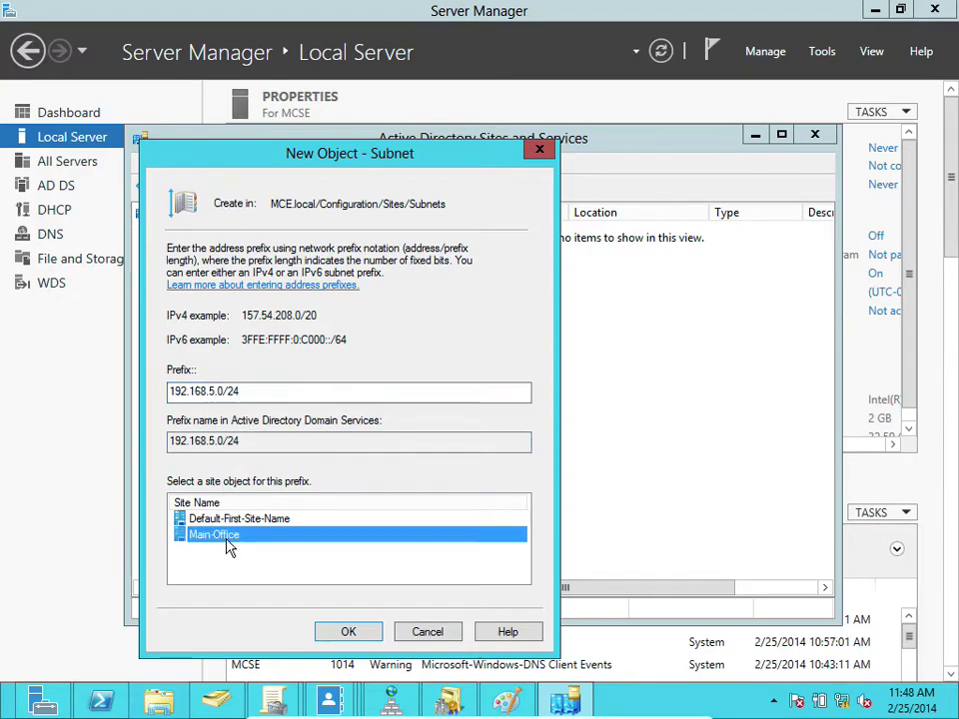
{"action": "left_click", "coordinate": [351, 629]}
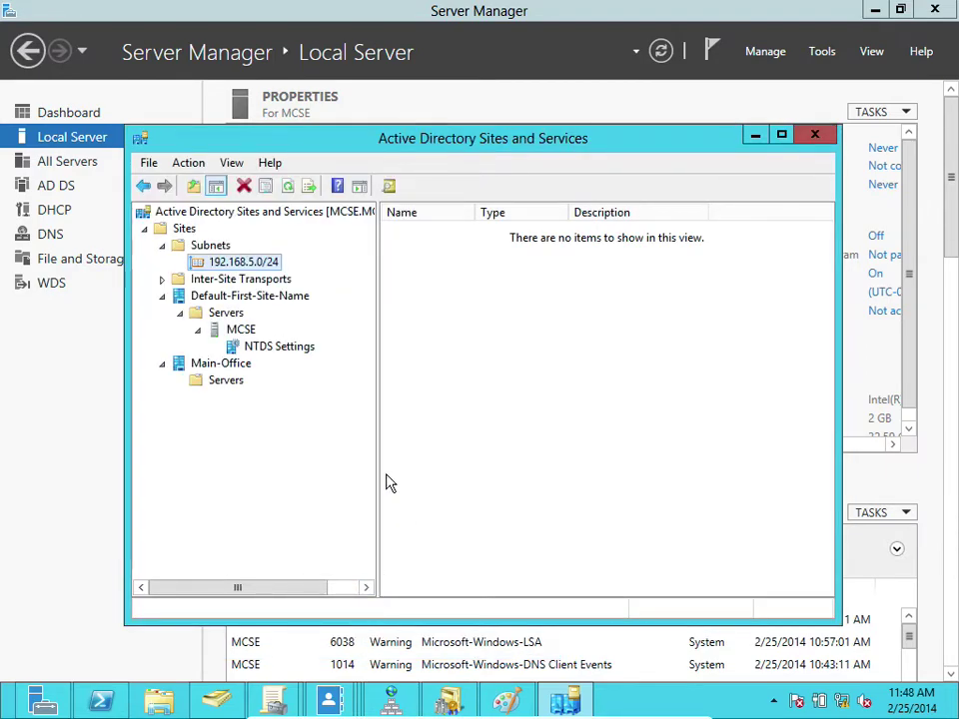
{"action": "left_click", "coordinate": [240, 261]}
{"action": "left_click", "coordinate": [239, 262]}
{"action": "key", "text": "Return"}
{"action": "right_click", "coordinate": [214, 265]}
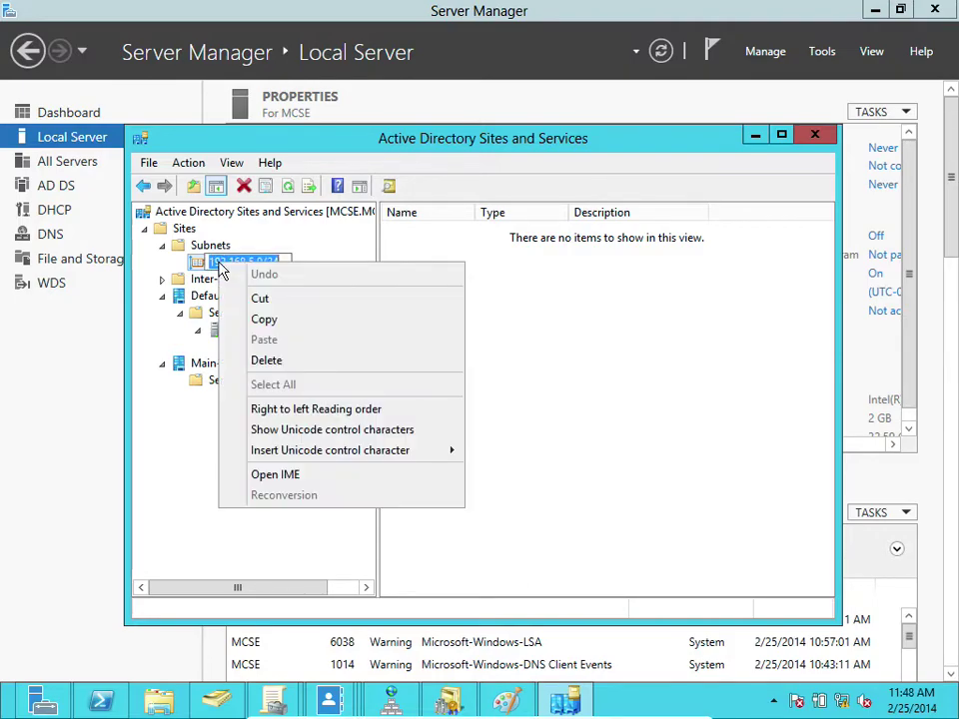
{"action": "left_click", "coordinate": [199, 262]}
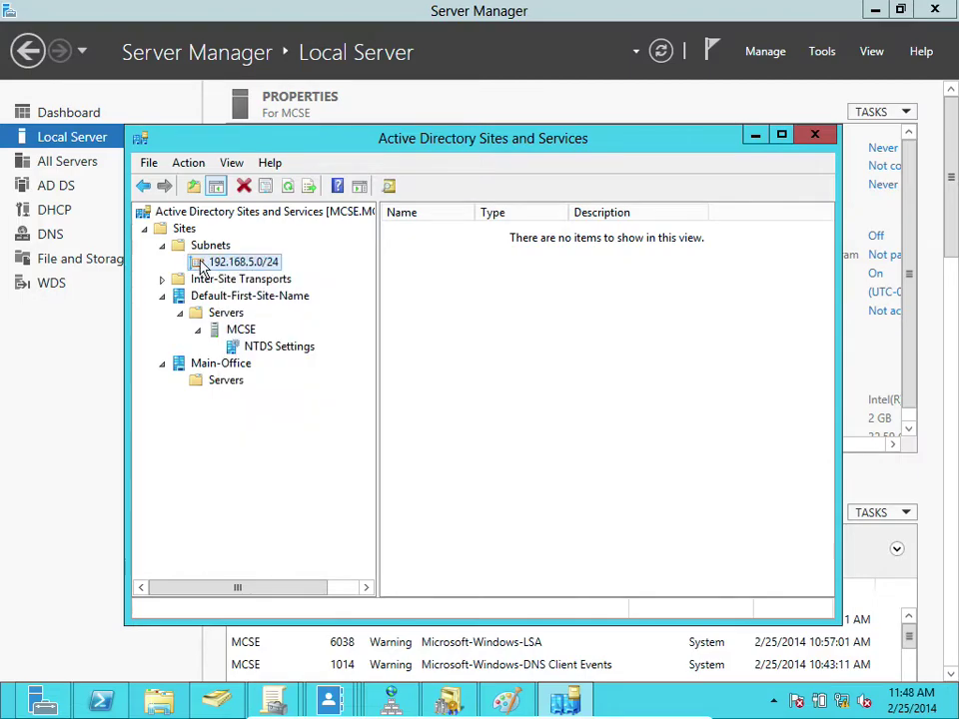
- View the general properties of the Subnets container and close them without changes
{"action": "left_click", "coordinate": [205, 248]}
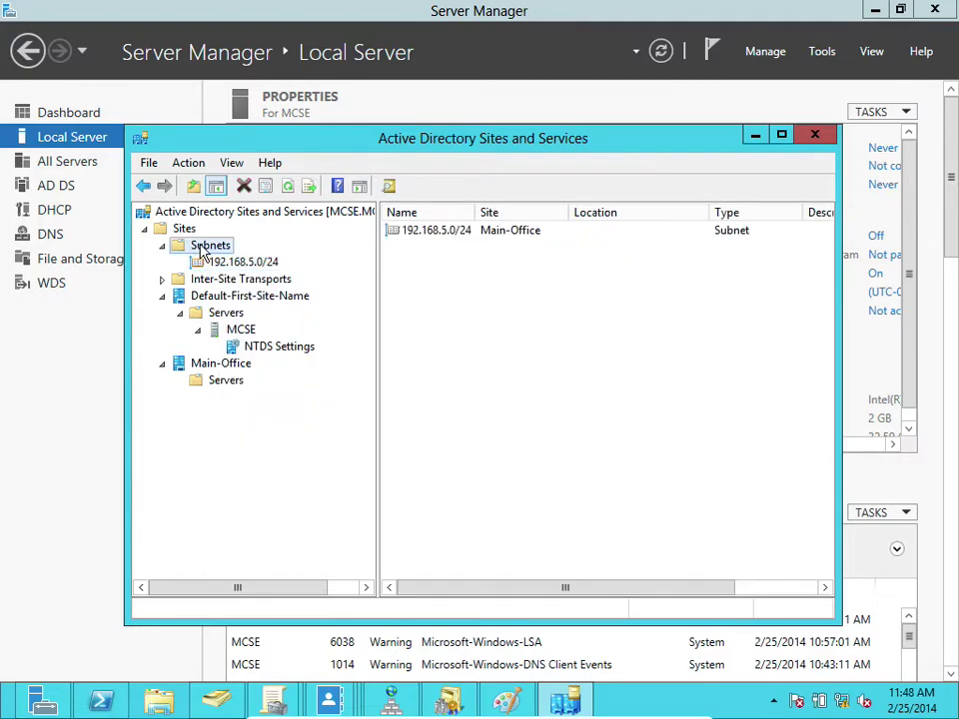
{"action": "right_click", "coordinate": [204, 250]}
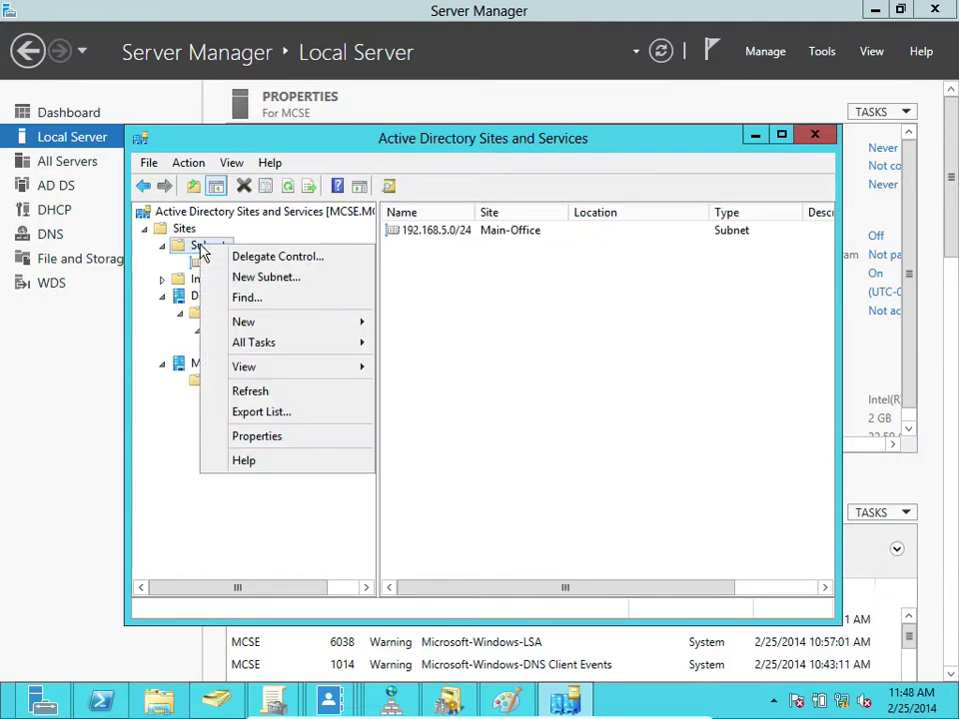
{"action": "left_click", "coordinate": [256, 436]}
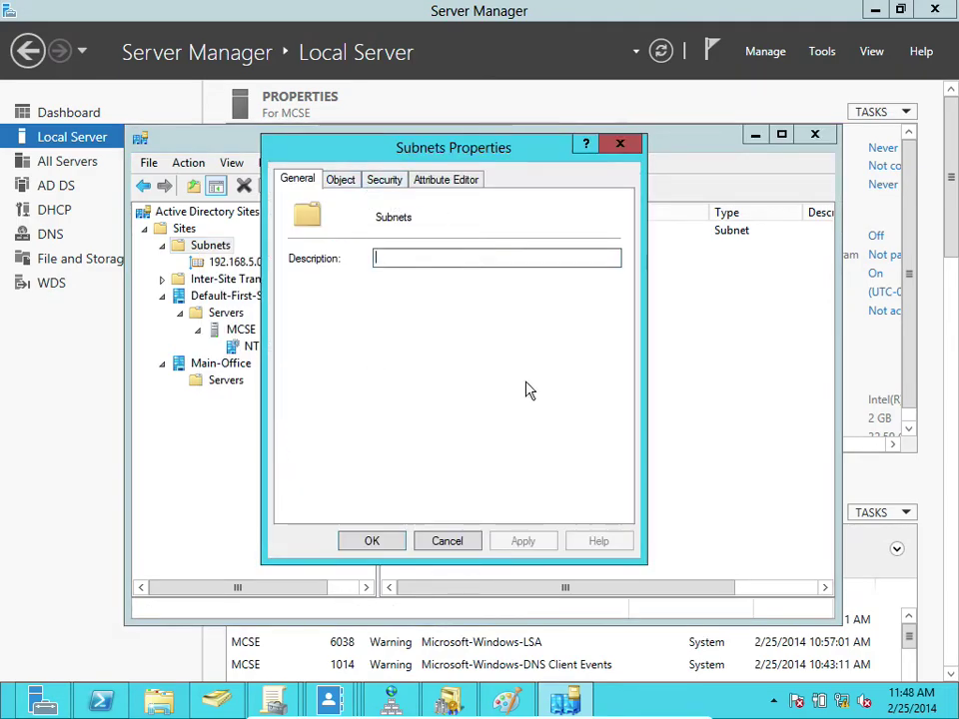
{"action": "left_click", "coordinate": [469, 541]}
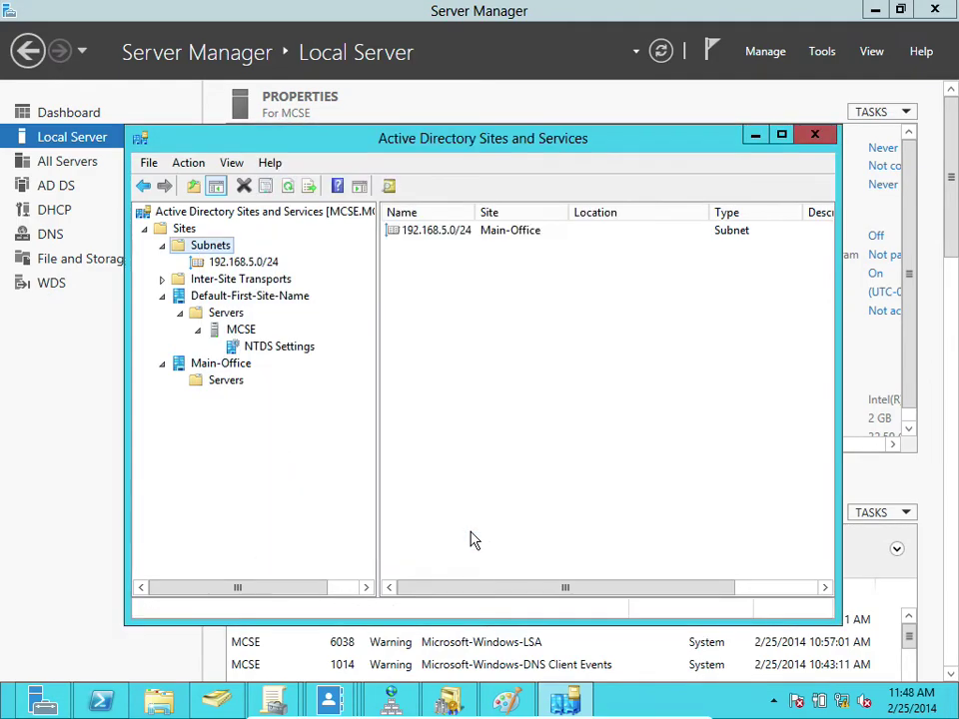
- Review the contents of the Subnets container and widen the Name column of its list
{"action": "left_click", "coordinate": [242, 262]}
{"action": "left_click", "coordinate": [210, 244]}
{"action": "left_click_drag", "start_coordinate": [612, 587], "coordinate": [548, 579]}
{"action": "left_click_drag", "start_coordinate": [477, 205], "coordinate": [527, 208]}
- Expand Inter-Site Transports and examine the IP and SMTP containers, including the IP site link's cost and replication interval
{"action": "left_click", "coordinate": [162, 280]}
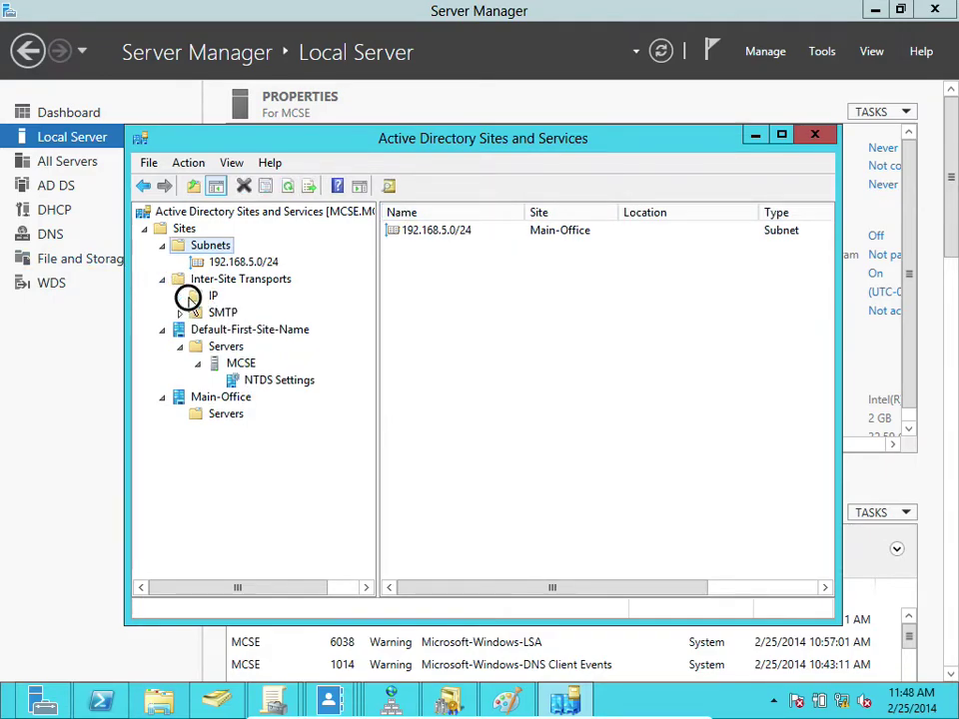
{"action": "left_click", "coordinate": [204, 297]}
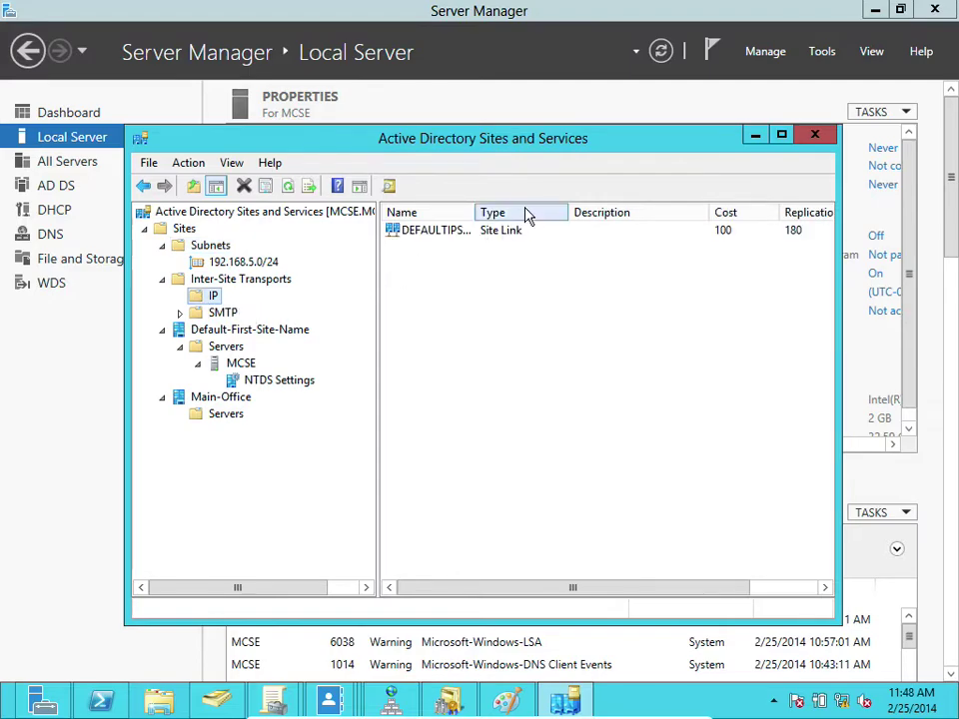
{"action": "left_click_drag", "start_coordinate": [475, 212], "coordinate": [536, 212]}
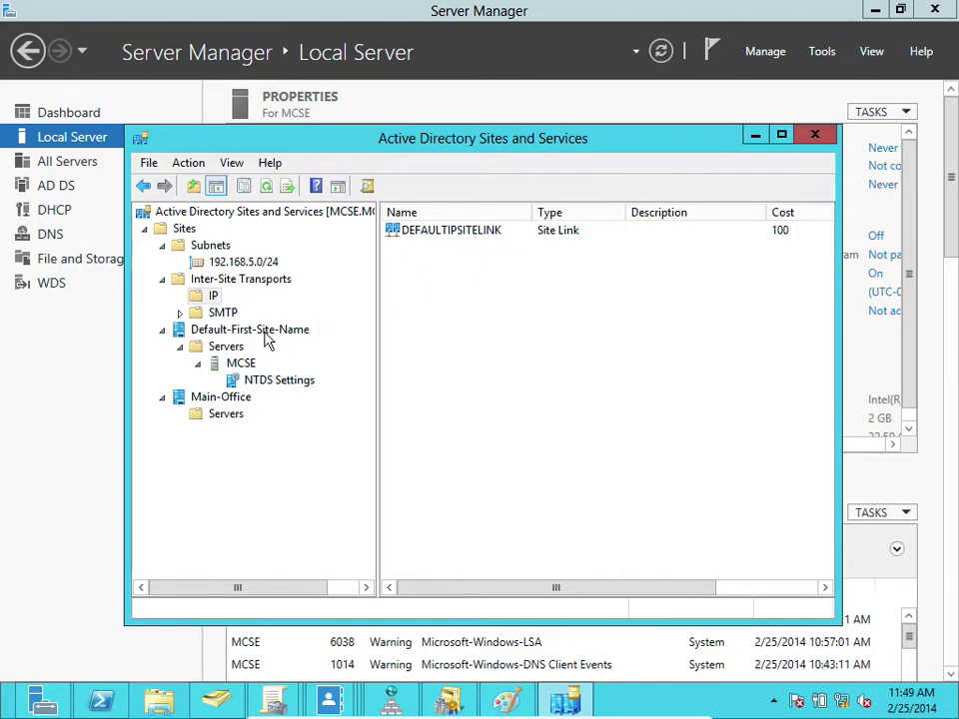
{"action": "left_click", "coordinate": [216, 316]}
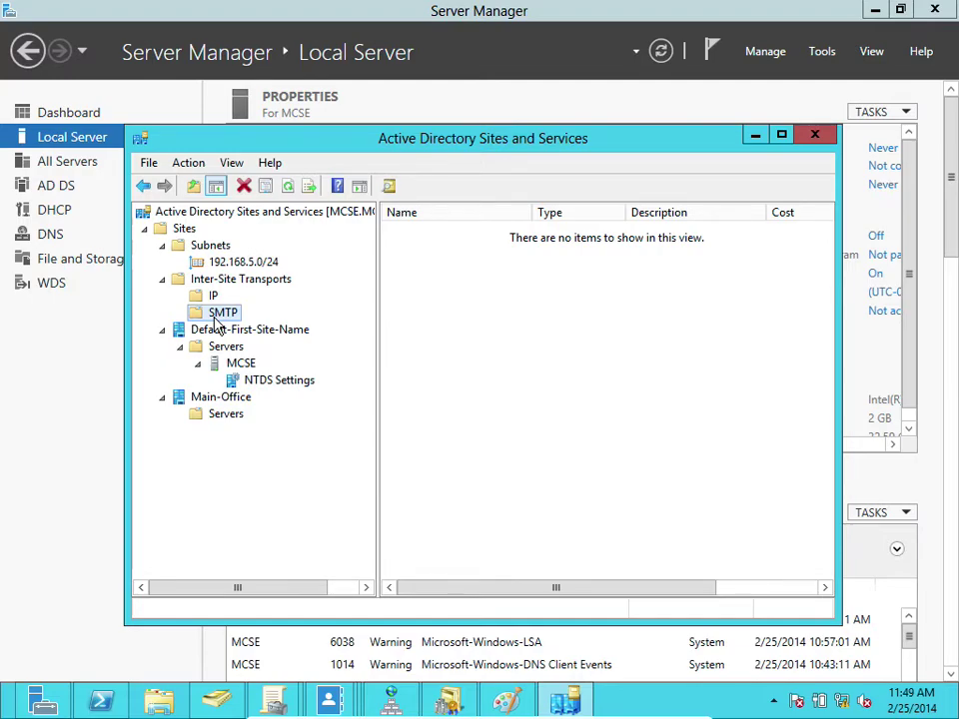
{"action": "left_click", "coordinate": [213, 294]}
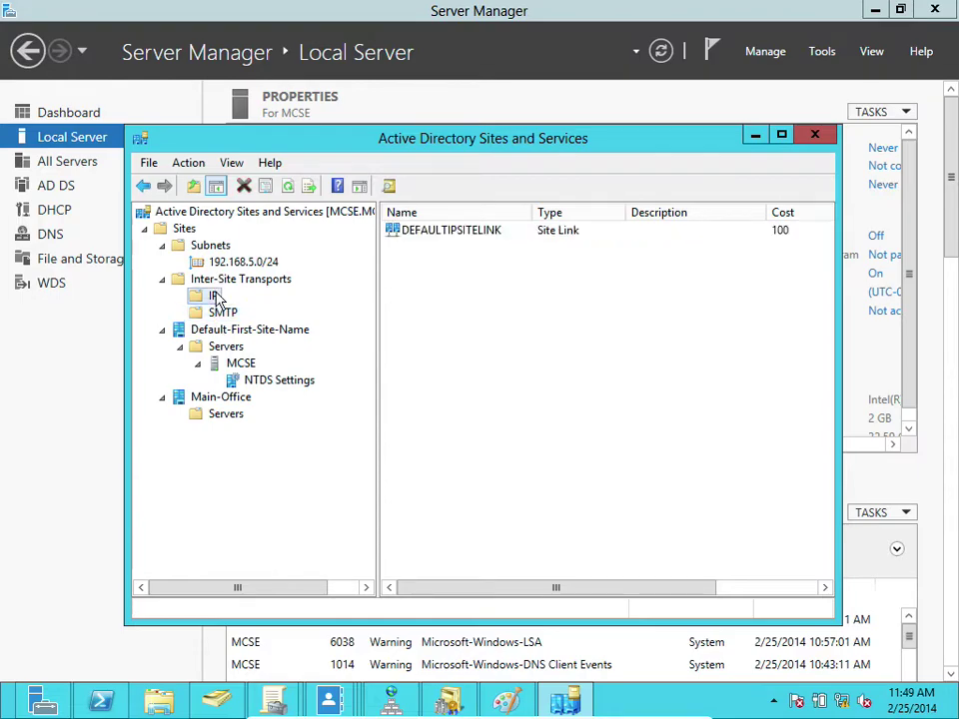
{"action": "left_click_drag", "start_coordinate": [563, 589], "coordinate": [691, 566]}
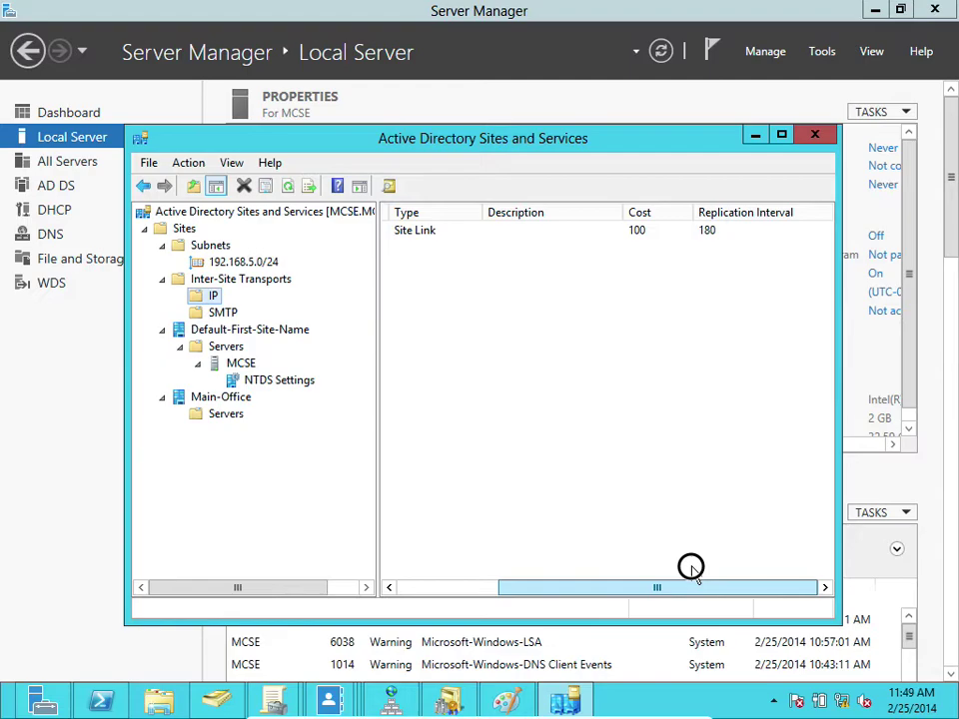
{"action": "left_click_drag", "start_coordinate": [616, 560], "coordinate": [545, 567]}
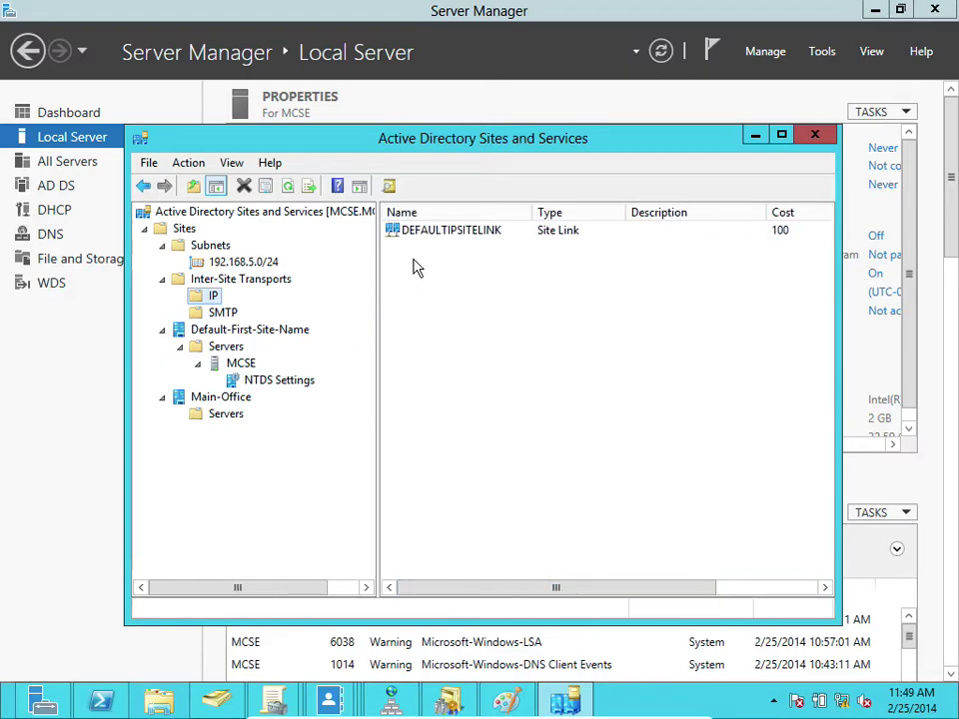
- Review the general properties and member sites of DEFAULTIPSITELINK, then close them without changes
{"action": "left_click", "coordinate": [437, 230]}
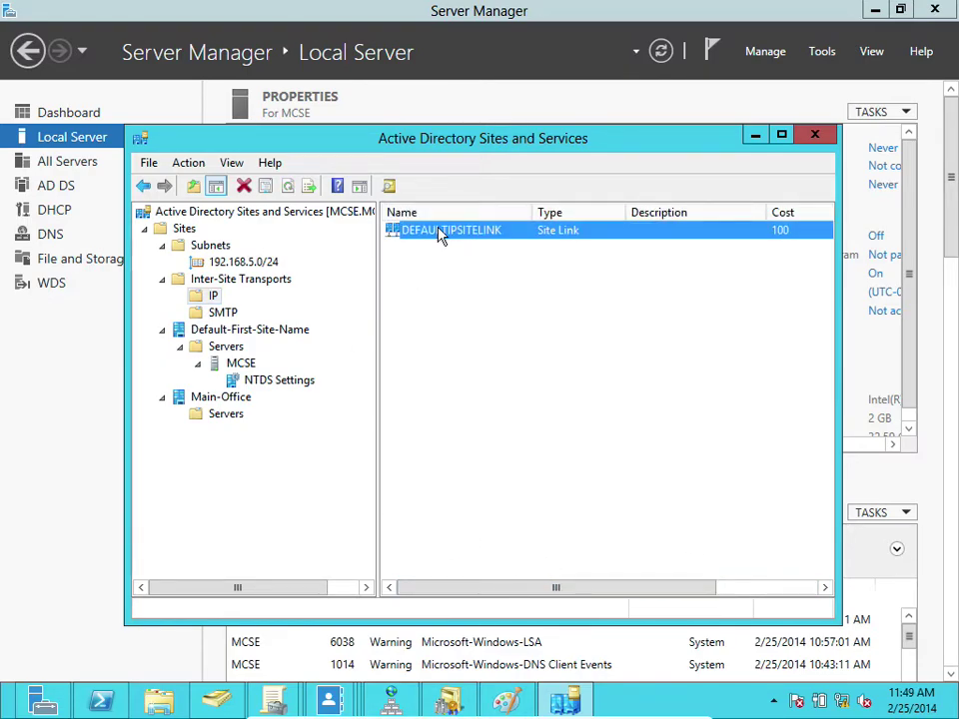
{"action": "right_click", "coordinate": [438, 230]}
{"action": "left_click", "coordinate": [466, 283]}
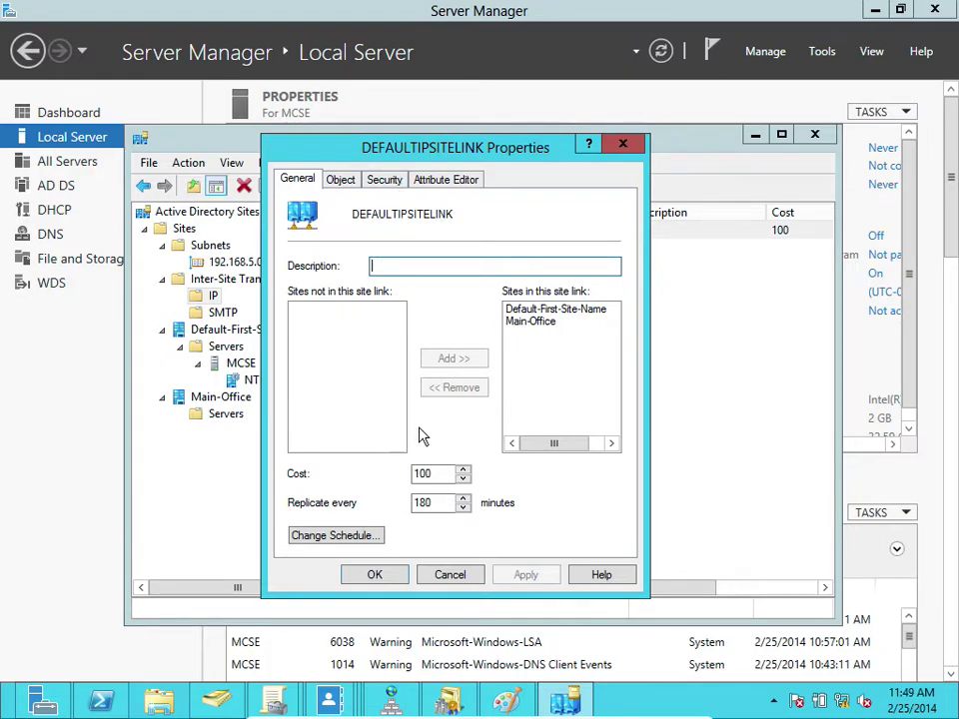
{"action": "left_click", "coordinate": [570, 309]}
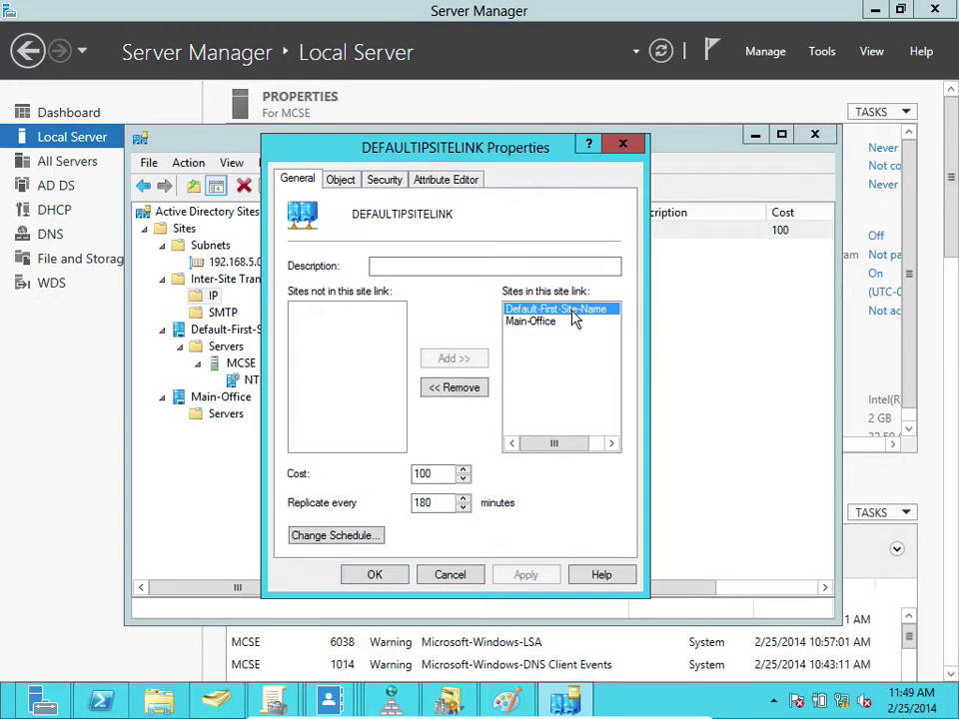
{"action": "left_click", "coordinate": [541, 324]}
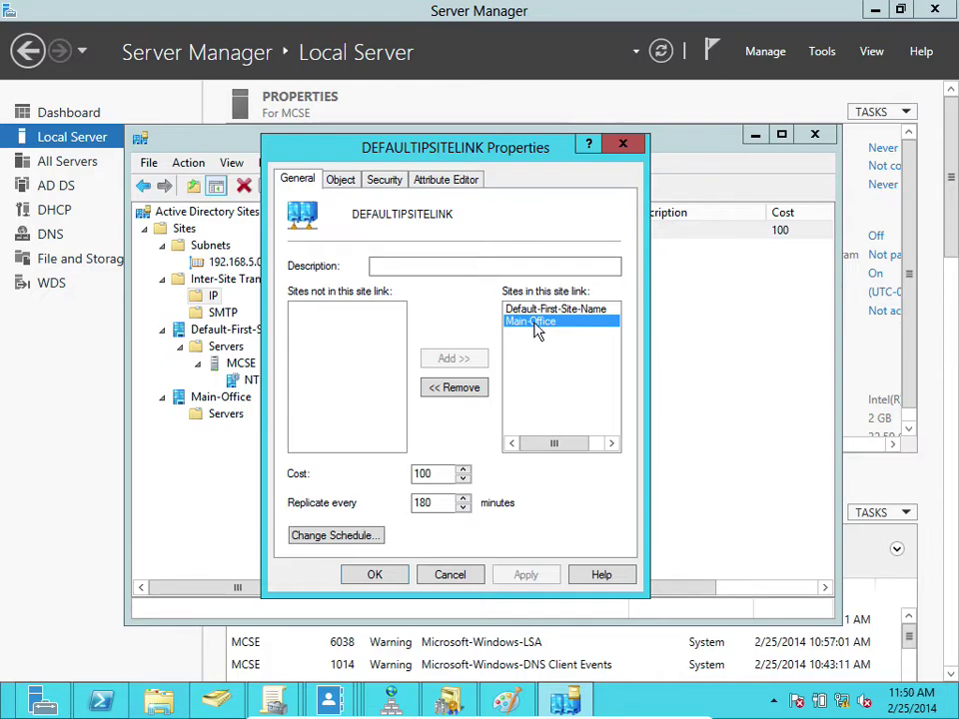
{"action": "left_click", "coordinate": [453, 574]}
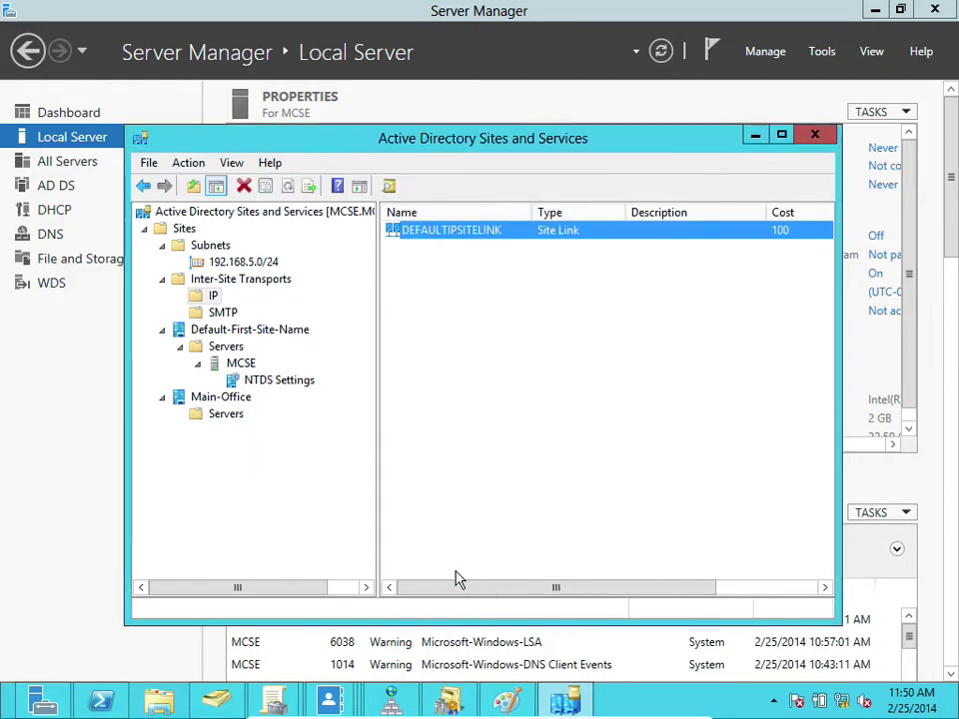
- Create a new site named BranchWB-Office that uses the DEFAULTIPSITELINK site link
{"action": "left_click", "coordinate": [188, 230]}
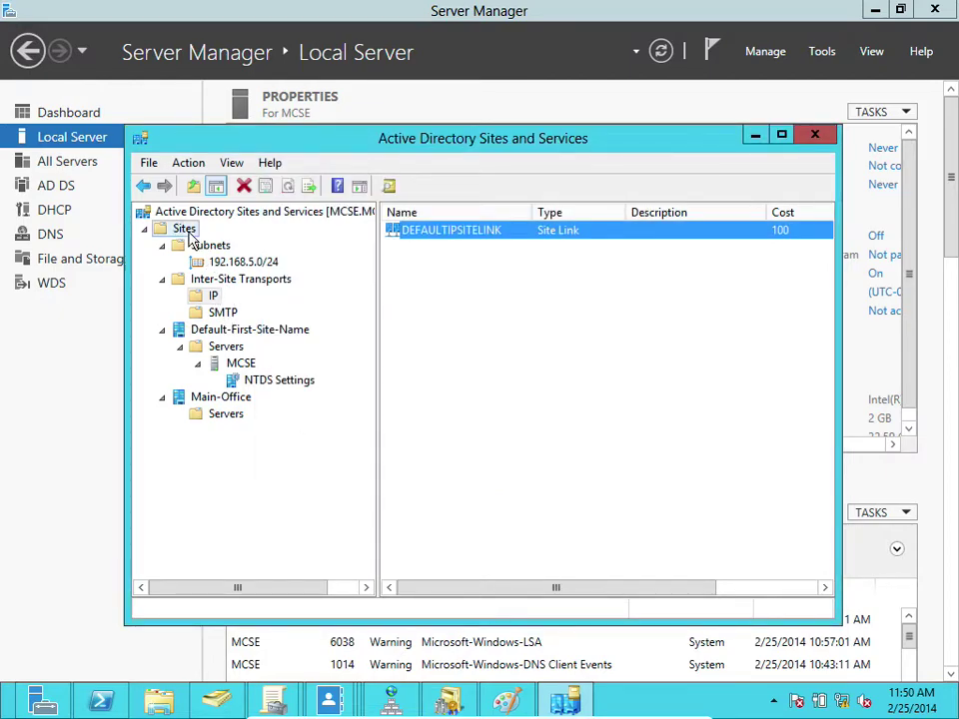
{"action": "right_click", "coordinate": [191, 232]}
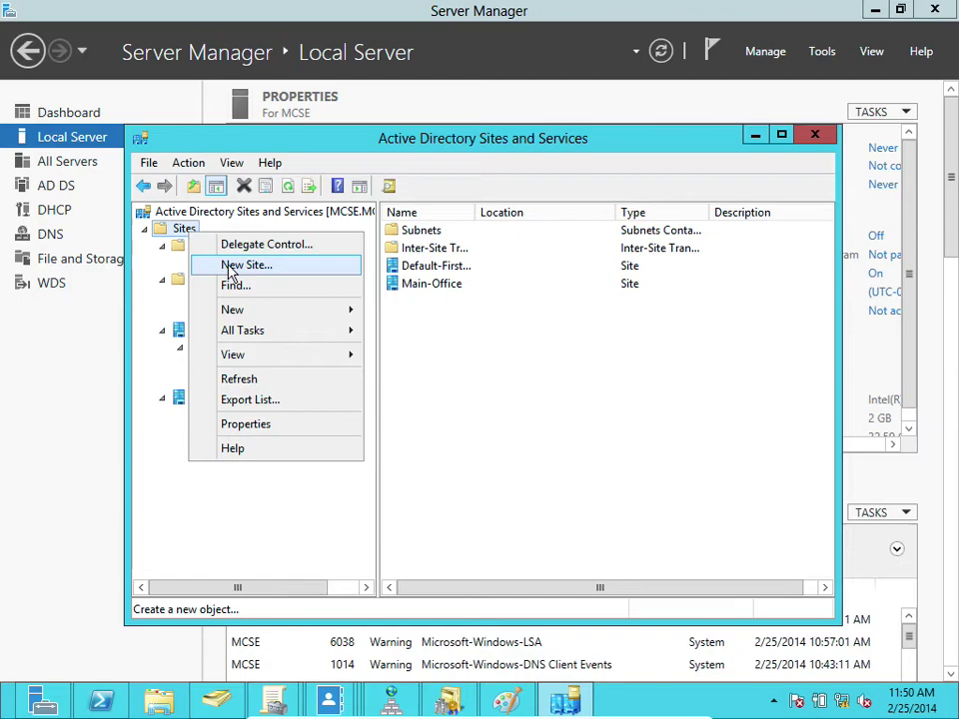
{"action": "left_click", "coordinate": [201, 266]}
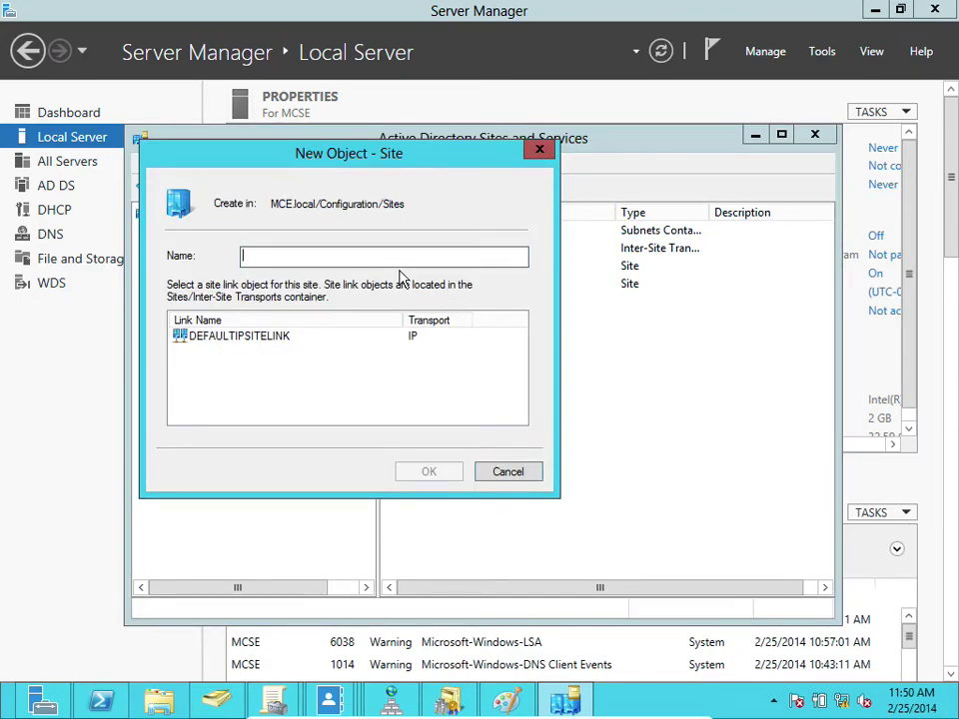
{"action": "type", "text": "Branch-Office"}
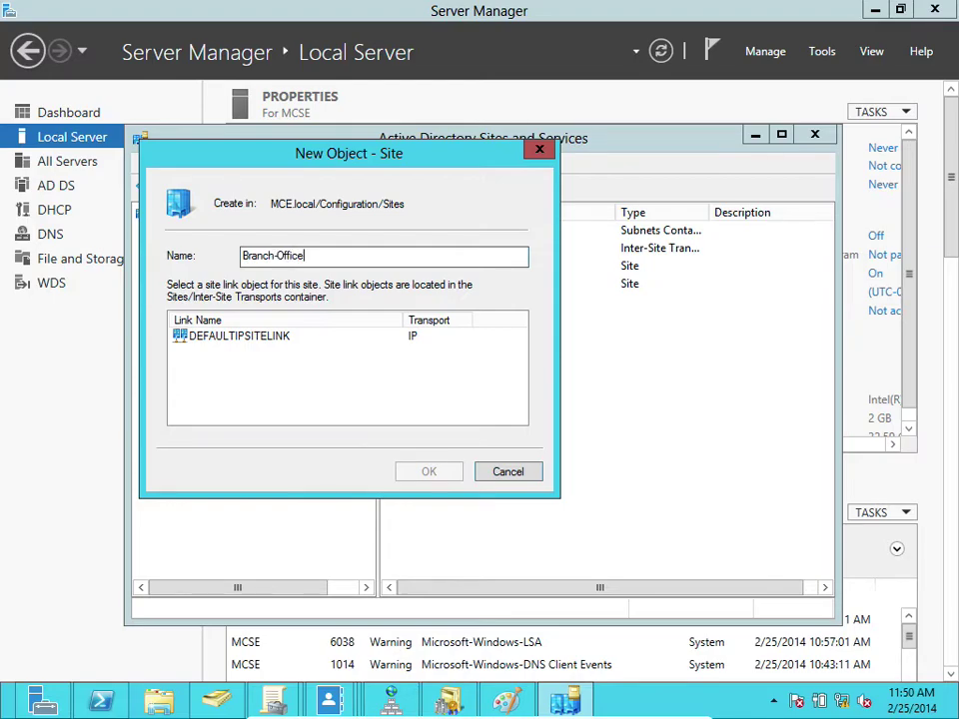
{"action": "left_click", "coordinate": [273, 255]}
{"action": "type", "text": "WB"}
{"action": "left_click", "coordinate": [266, 348]}
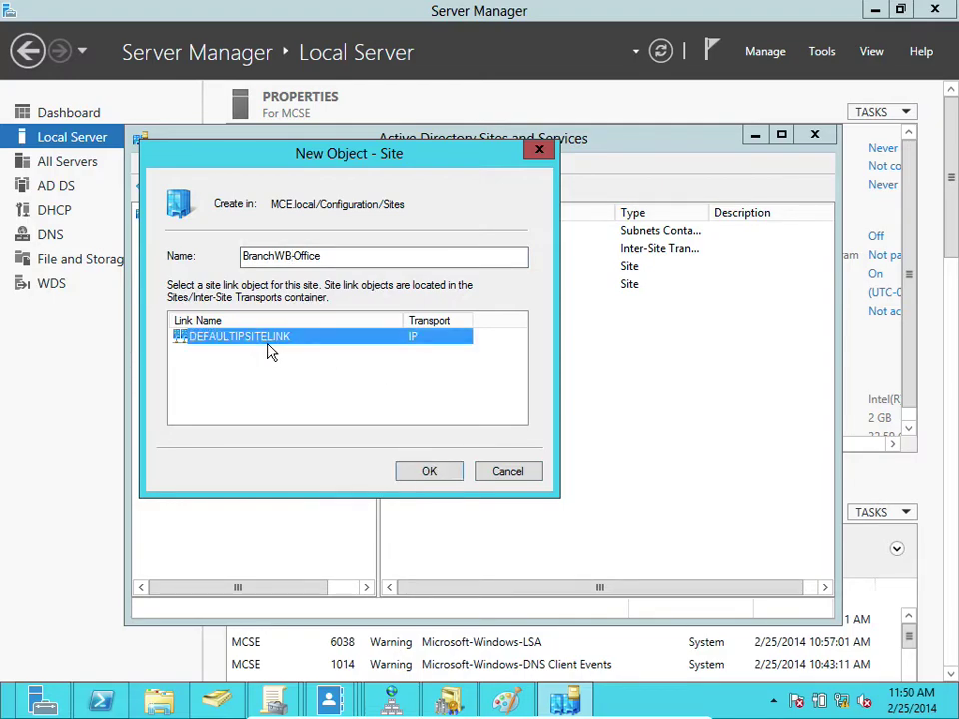
{"action": "left_click", "coordinate": [414, 470]}
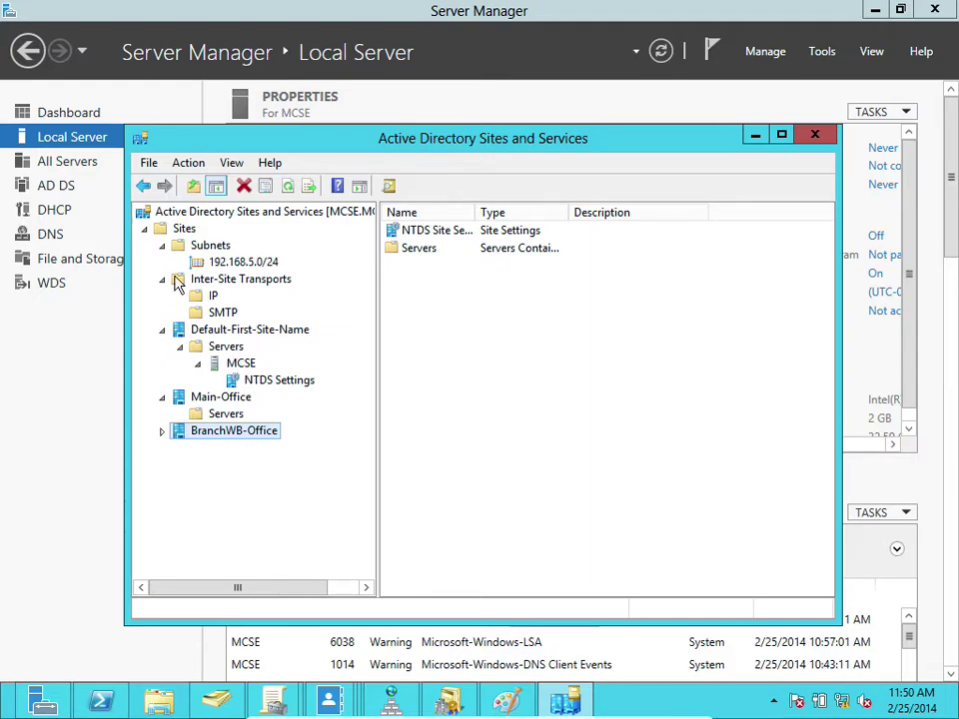
- Open the properties of DEFAULTIPSITELINK in the IP container, remove all its sites, and add only BranchWB-Office back
{"action": "left_click", "coordinate": [214, 298]}
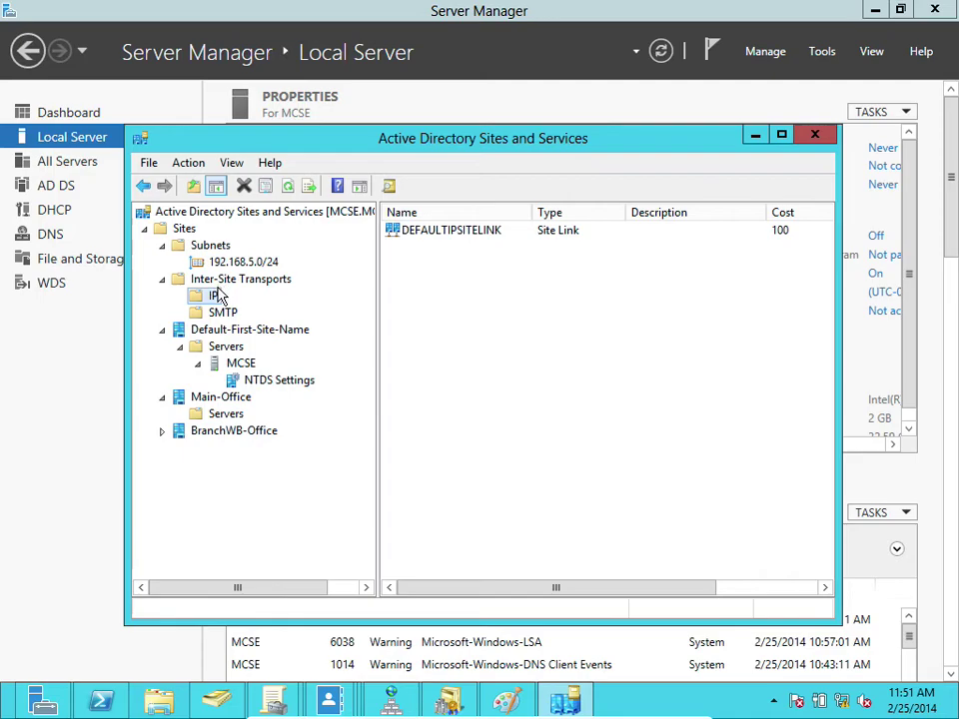
{"action": "left_click", "coordinate": [218, 296]}
{"action": "left_click", "coordinate": [480, 239]}
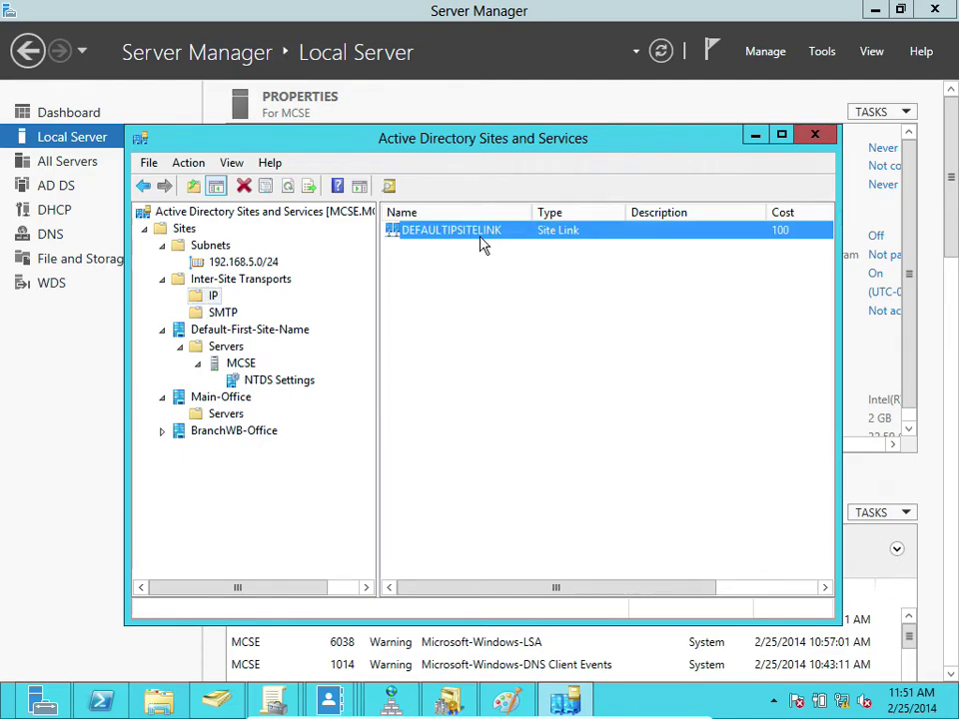
{"action": "right_click", "coordinate": [480, 240]}
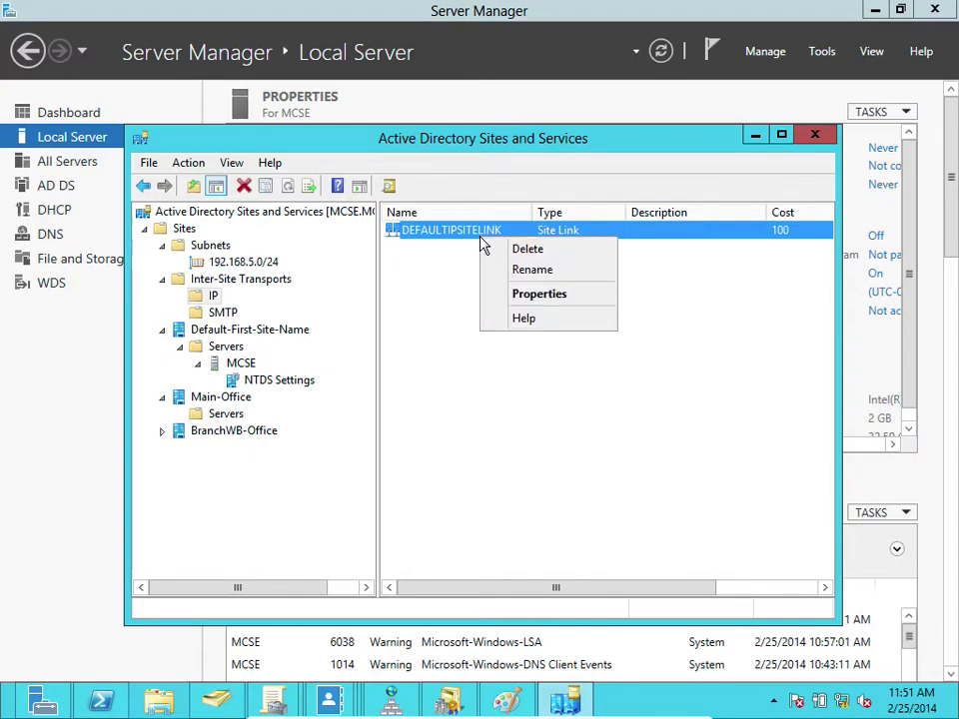
{"action": "left_click", "coordinate": [509, 296]}
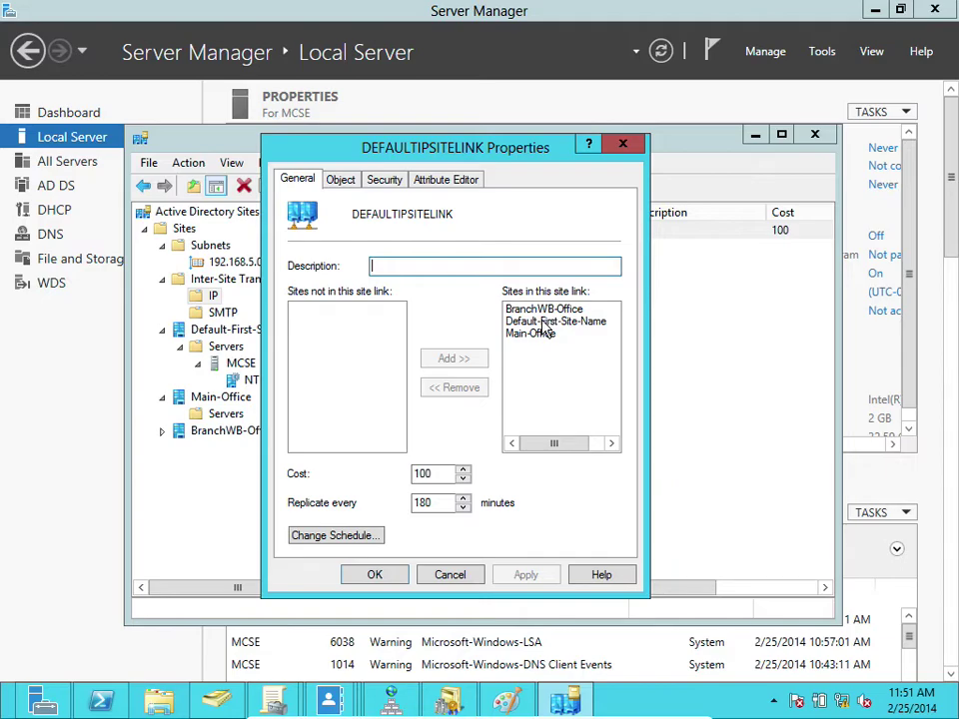
{"action": "left_click", "coordinate": [540, 310]}
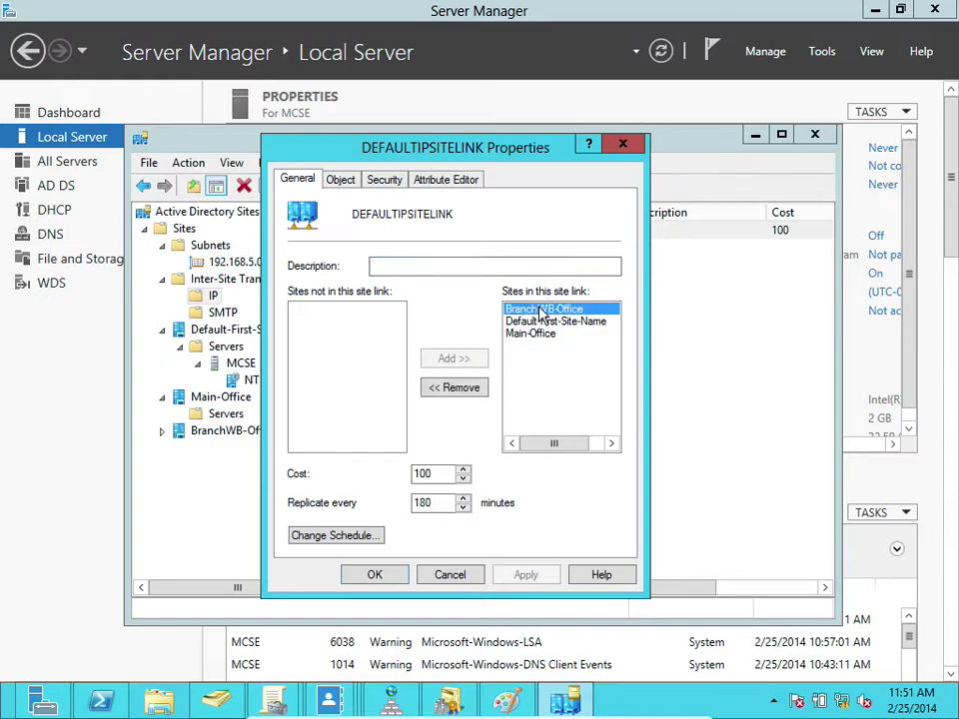
{"action": "left_click", "coordinate": [463, 388]}
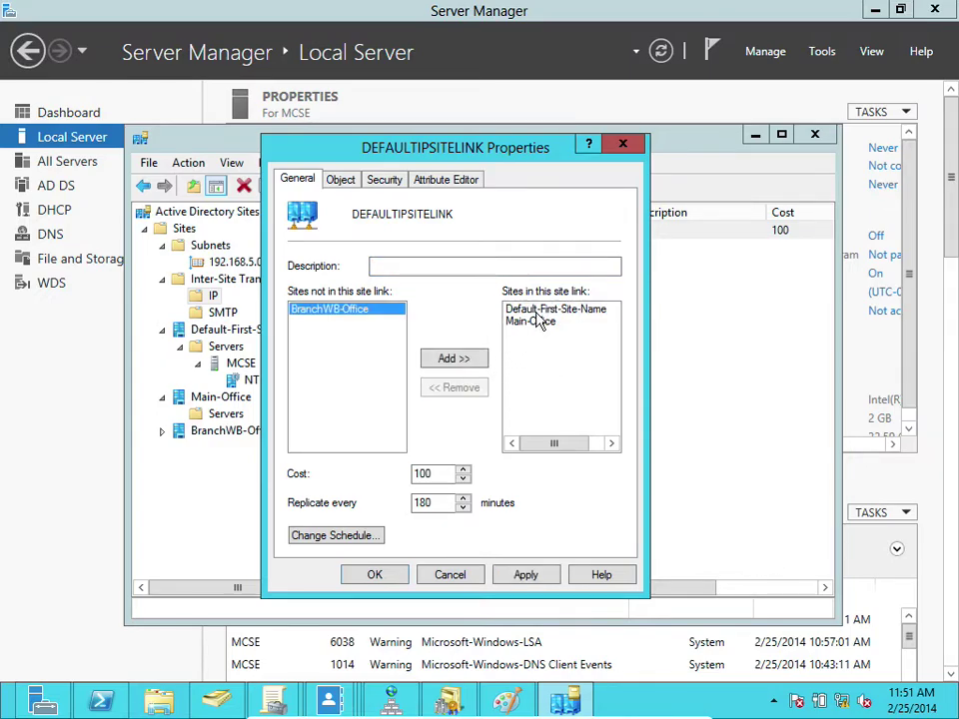
{"action": "left_click", "coordinate": [517, 311]}
{"action": "left_click", "coordinate": [464, 387]}
{"action": "left_click", "coordinate": [533, 311]}
{"action": "left_click", "coordinate": [461, 388]}
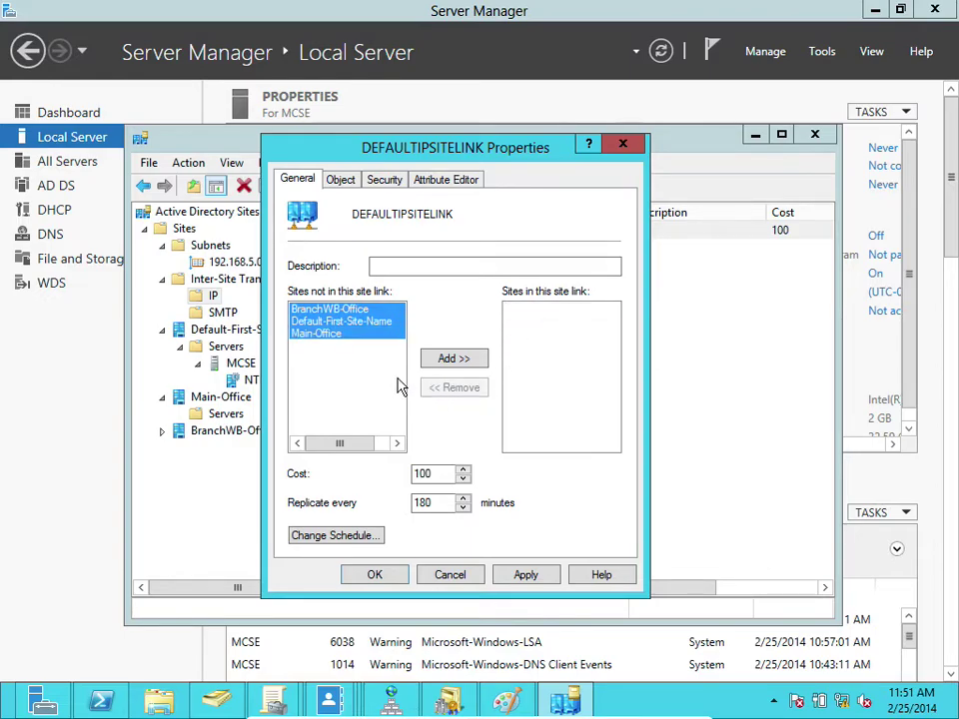
{"action": "left_click", "coordinate": [323, 311]}
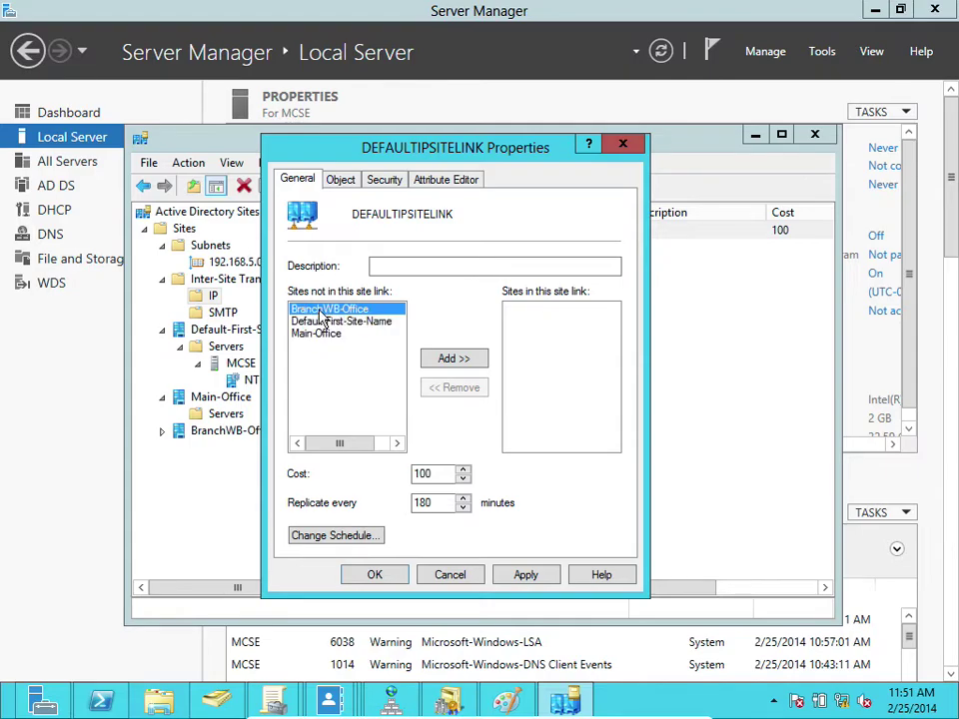
{"action": "left_click", "coordinate": [452, 359]}
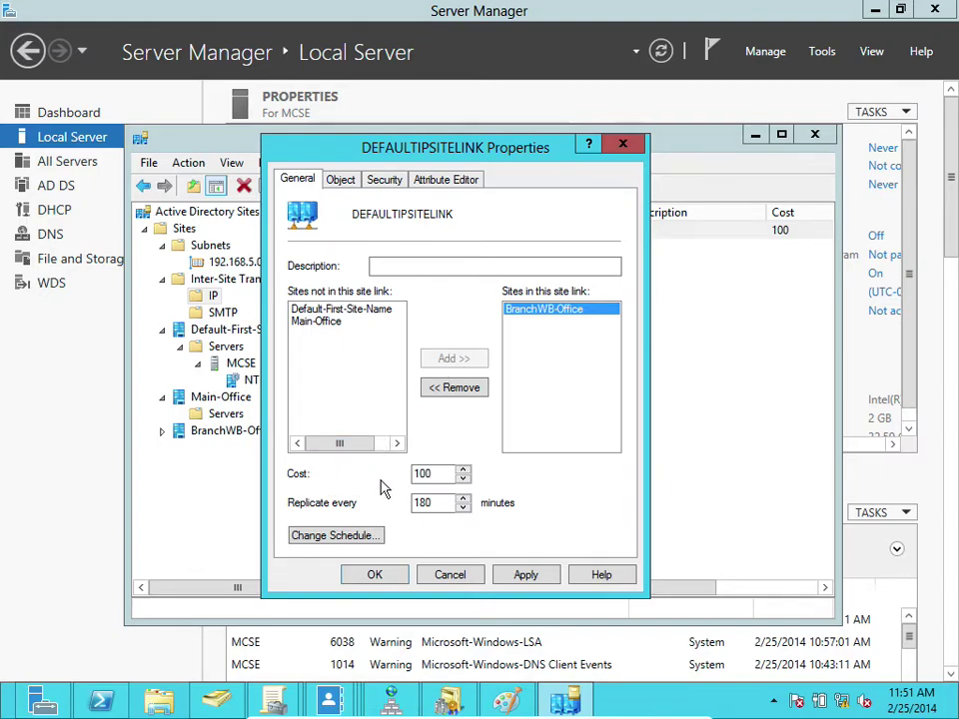
- Set the DEFAULTIPSITELINK schedule to allow replication only Sunday through Thursday from 12:00 AM to 6:00 AM
{"action": "left_click", "coordinate": [433, 476]}
{"action": "left_click", "coordinate": [352, 542]}
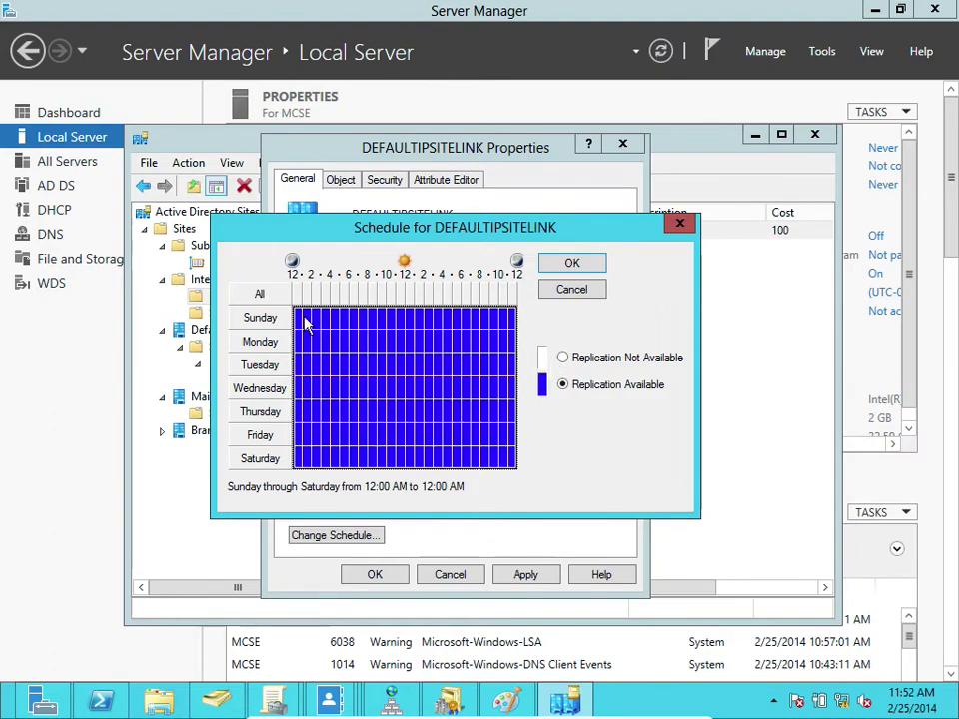
{"action": "left_click", "coordinate": [563, 356]}
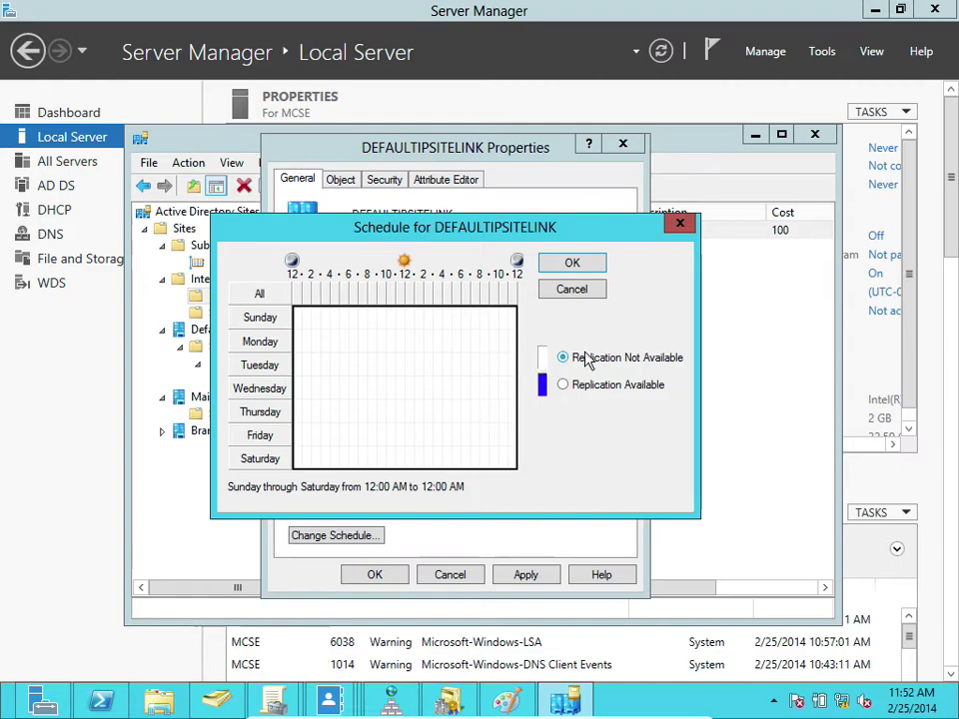
{"action": "left_click", "coordinate": [296, 314]}
{"action": "left_click_drag", "start_coordinate": [297, 314], "coordinate": [351, 416]}
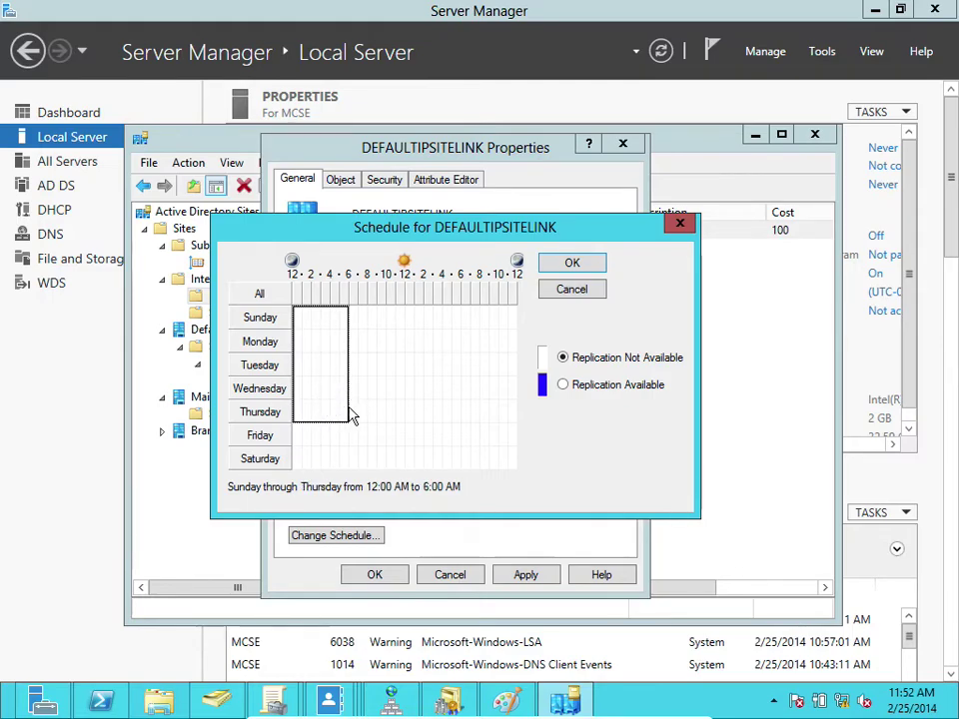
{"action": "left_click", "coordinate": [580, 387]}
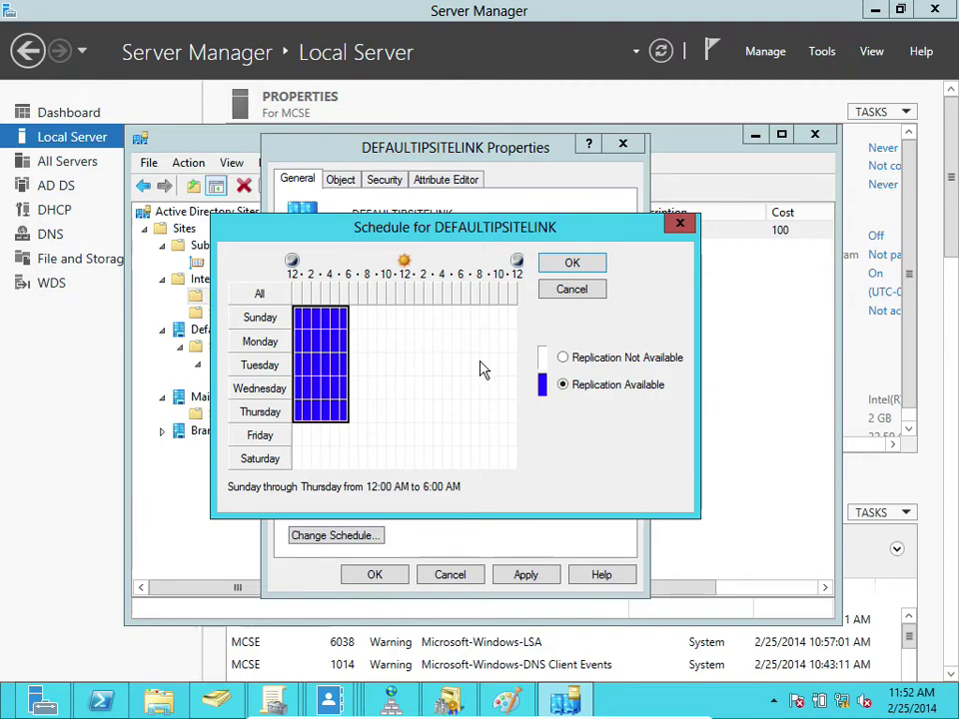
{"action": "left_click", "coordinate": [573, 271]}
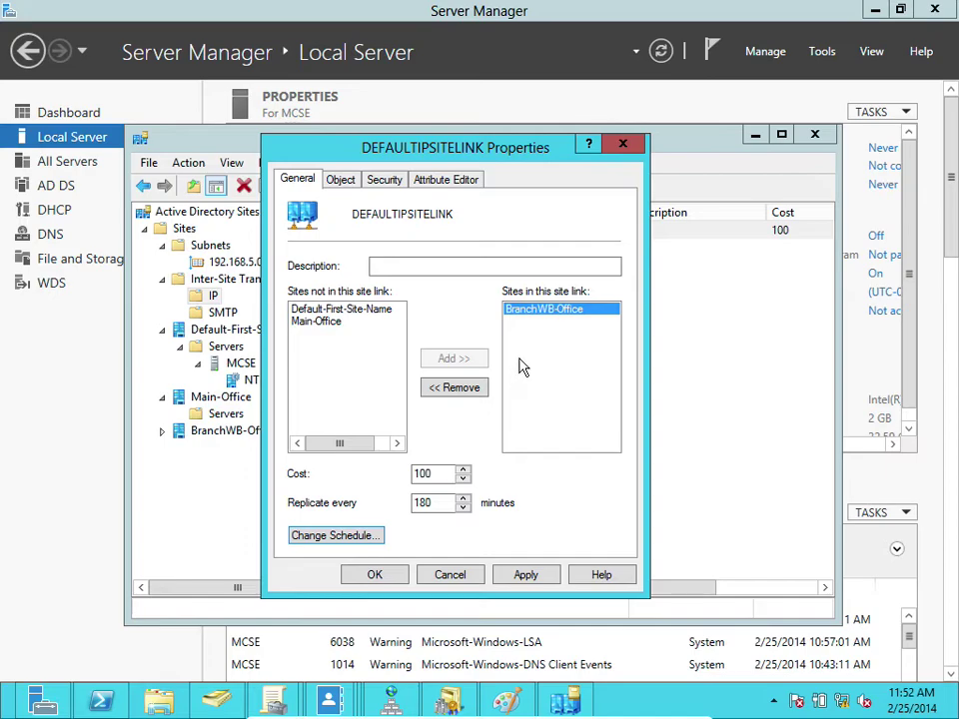
- Review the object information and security permissions of DEFAULTIPSITELINK, then return to its general properties
{"action": "left_click", "coordinate": [345, 183]}
{"action": "left_click", "coordinate": [384, 181]}
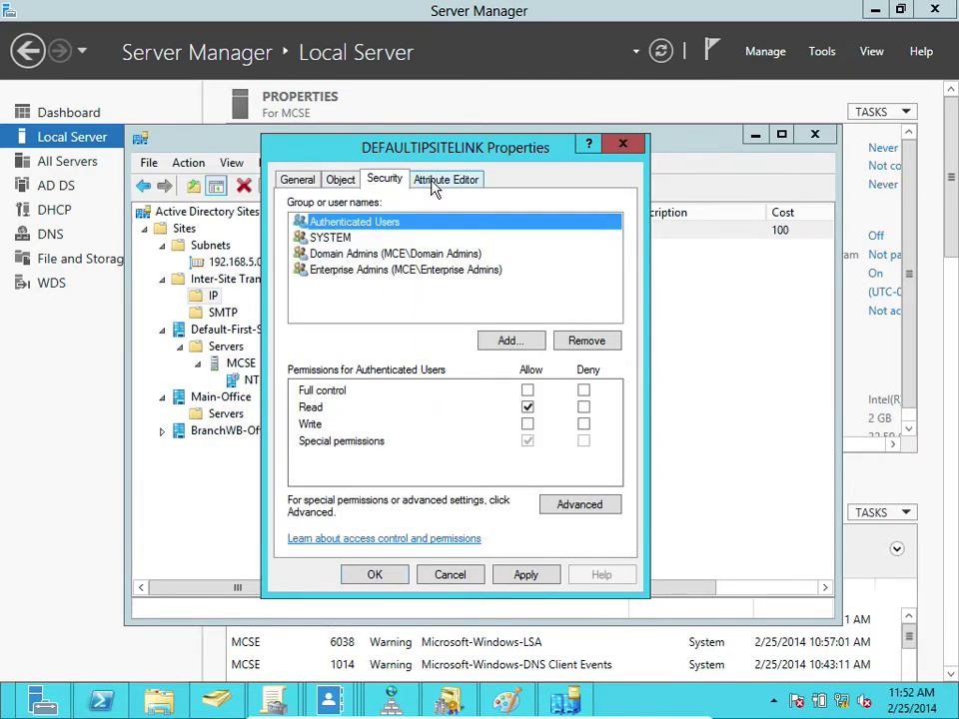
{"action": "left_click", "coordinate": [297, 180]}
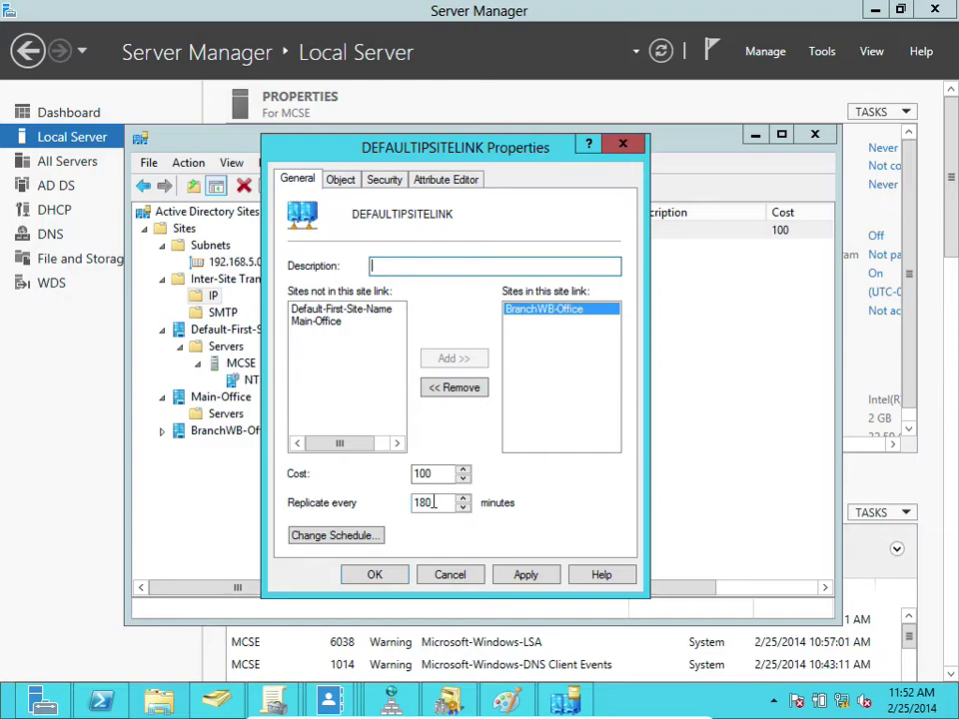
- Set the site link's replication interval to 60 minutes and try to apply it with BranchWB-Office as the only member
{"action": "left_click_drag", "start_coordinate": [435, 502], "coordinate": [409, 502]}
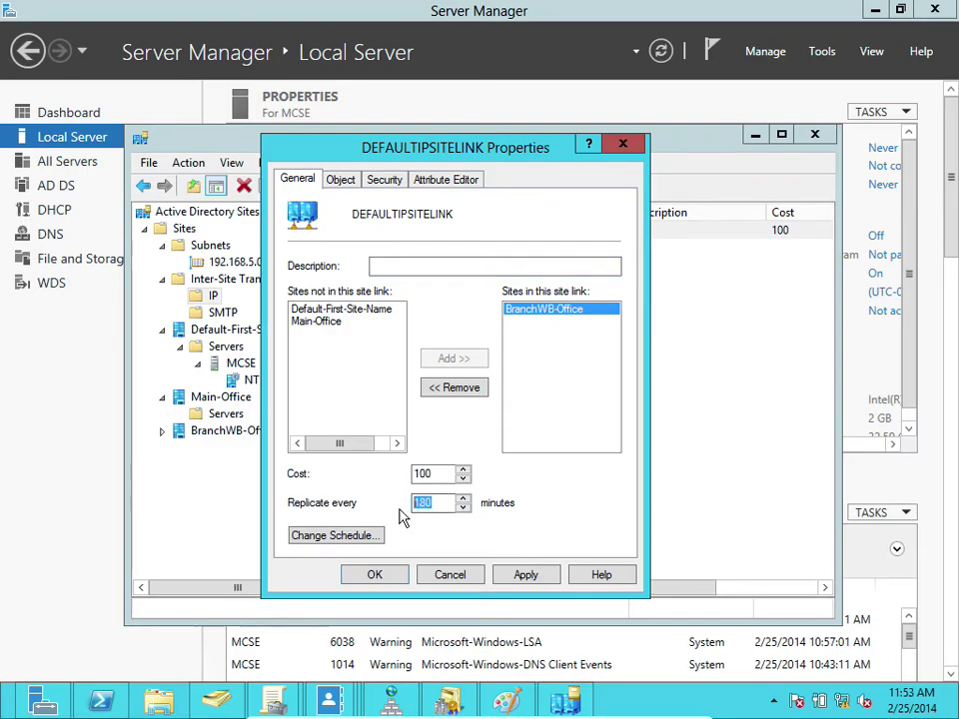
{"action": "type", "text": "60"}
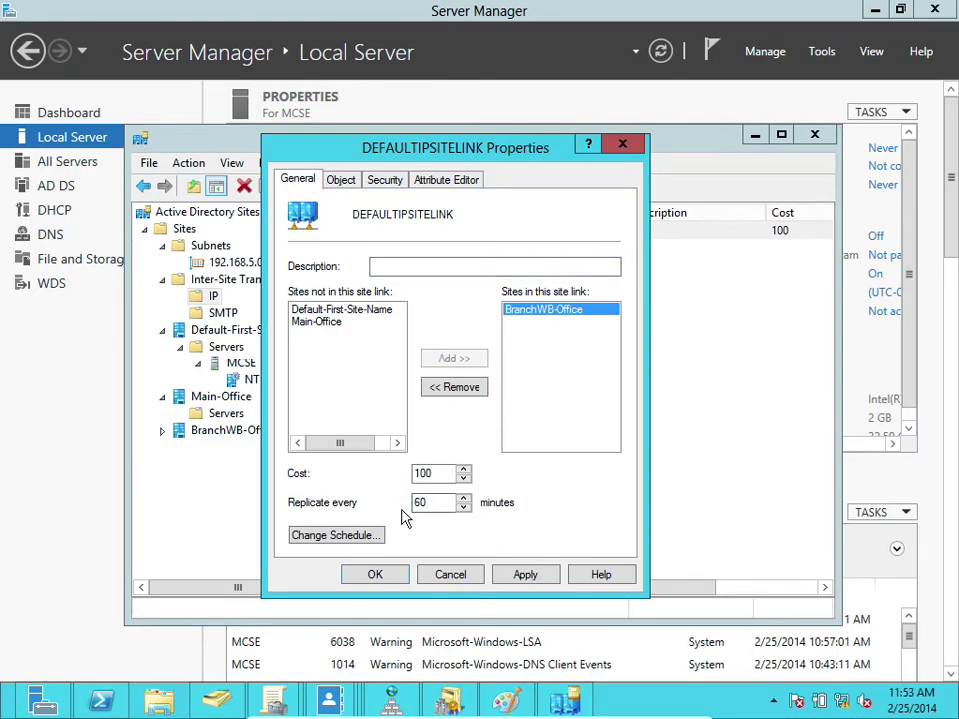
{"action": "left_click", "coordinate": [531, 578]}
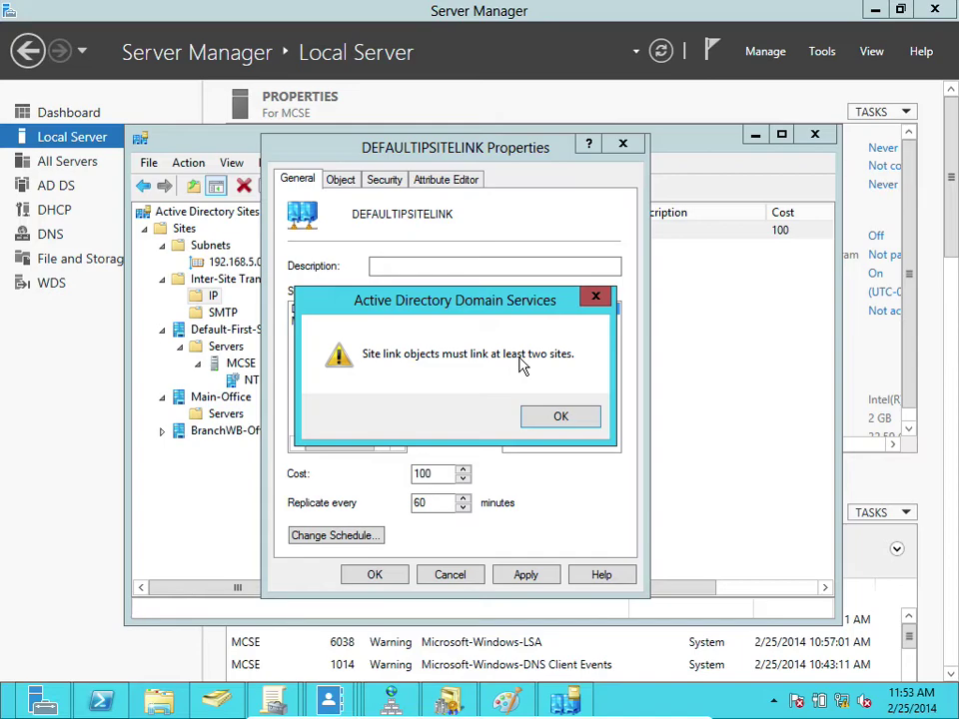
{"action": "left_click", "coordinate": [560, 415]}
- Add Main-Office to DEFAULTIPSITELINK, apply the changes and close its properties
{"action": "left_click", "coordinate": [328, 322]}
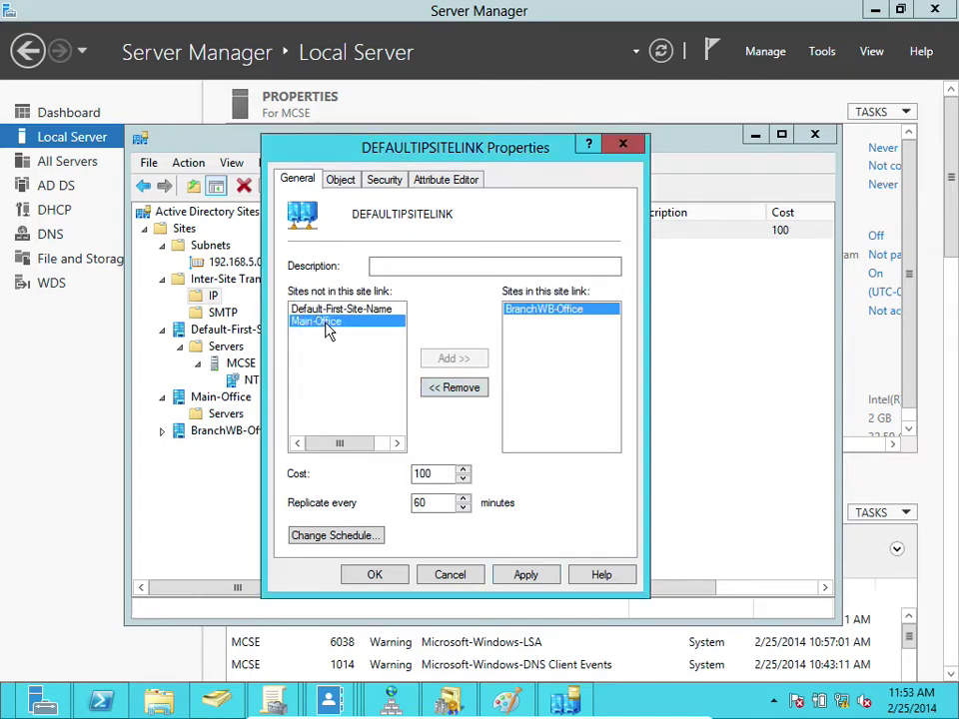
{"action": "left_click", "coordinate": [452, 358]}
{"action": "left_click", "coordinate": [524, 574]}
{"action": "left_click", "coordinate": [373, 574]}
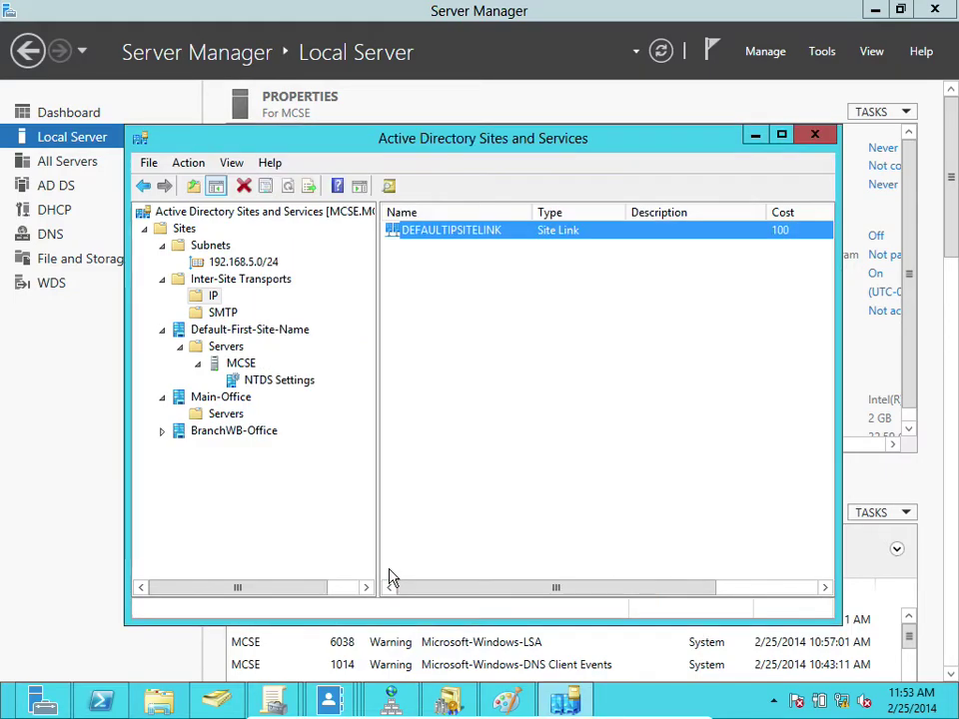
{"action": "left_click_drag", "start_coordinate": [470, 584], "coordinate": [446, 549]}
- Start a new site link in the IP container and name it RO Domain Sites
{"action": "left_click", "coordinate": [214, 296]}
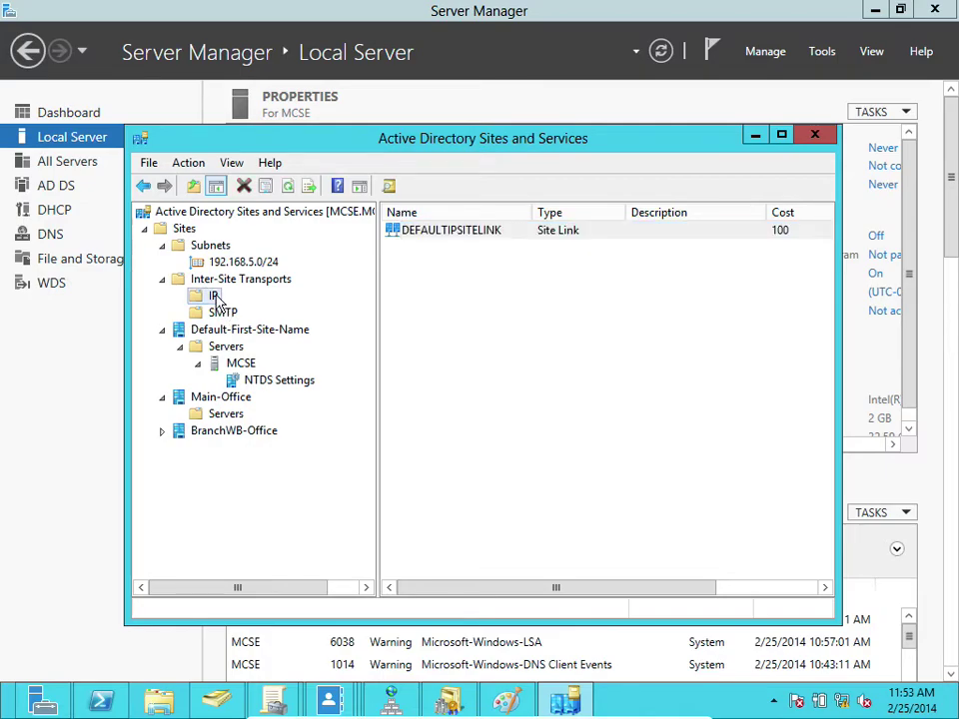
{"action": "right_click", "coordinate": [215, 297]}
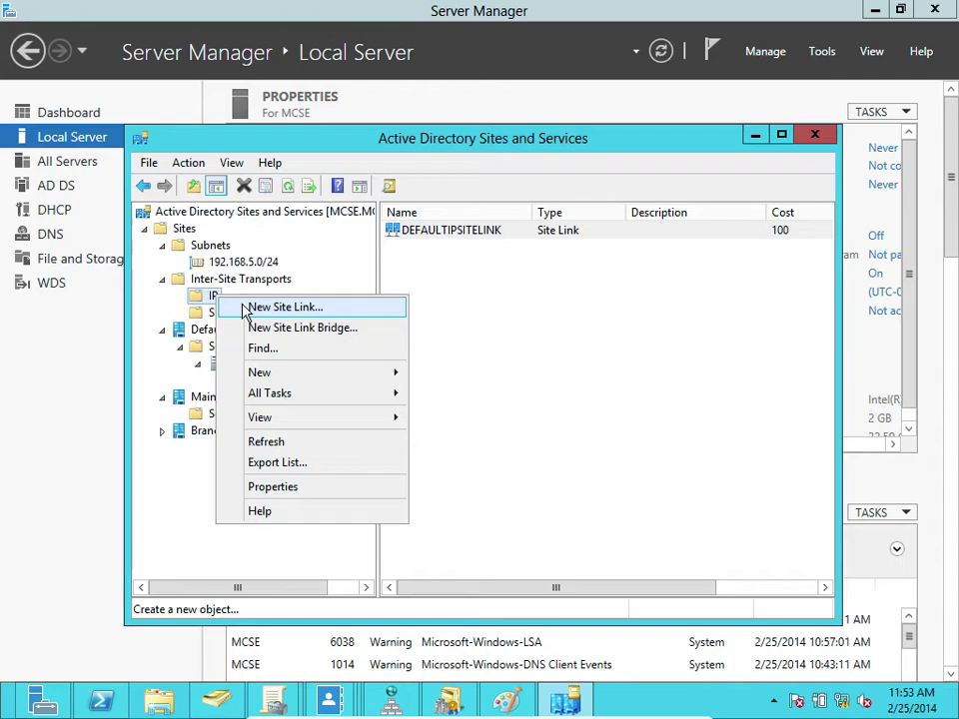
{"action": "left_click", "coordinate": [259, 310]}
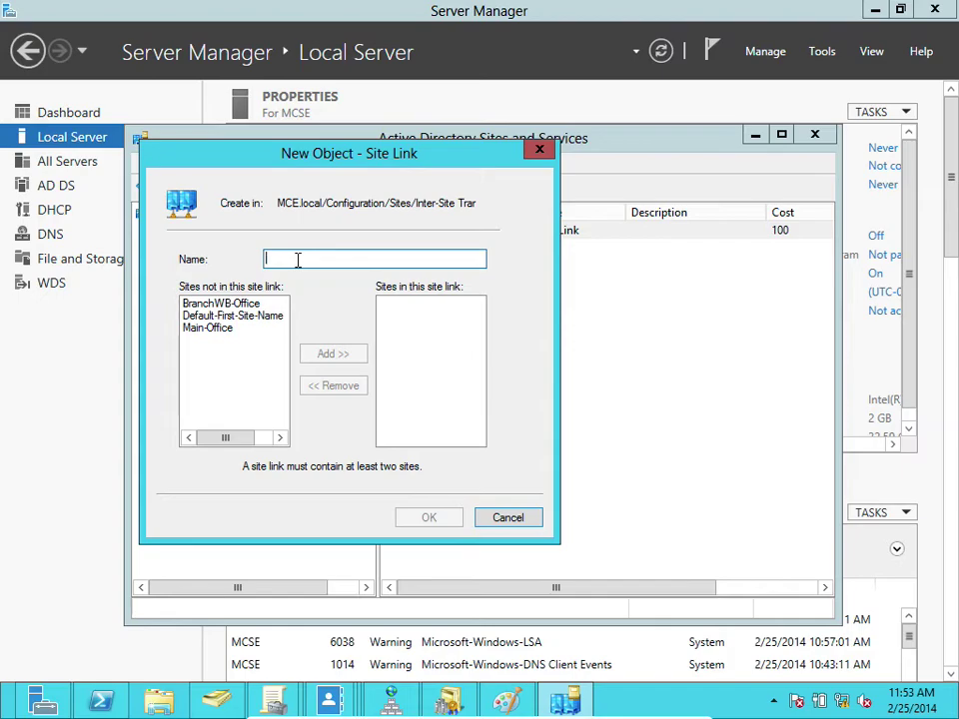
{"action": "type", "text": "Domain"}
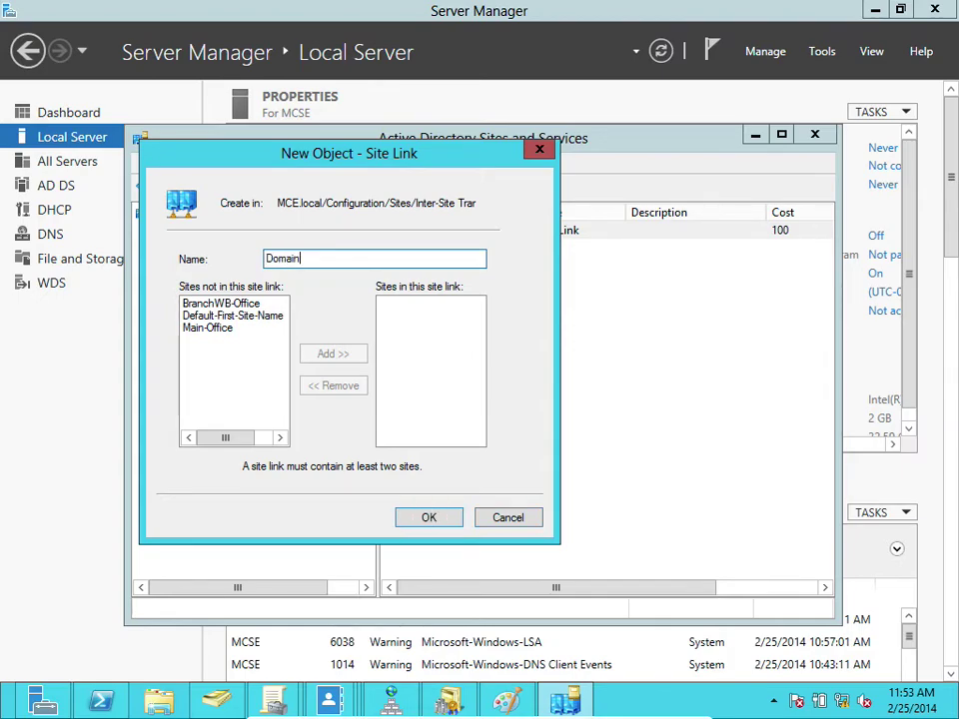
{"action": "type", "text": " Sites"}
{"action": "left_click", "coordinate": [267, 257]}
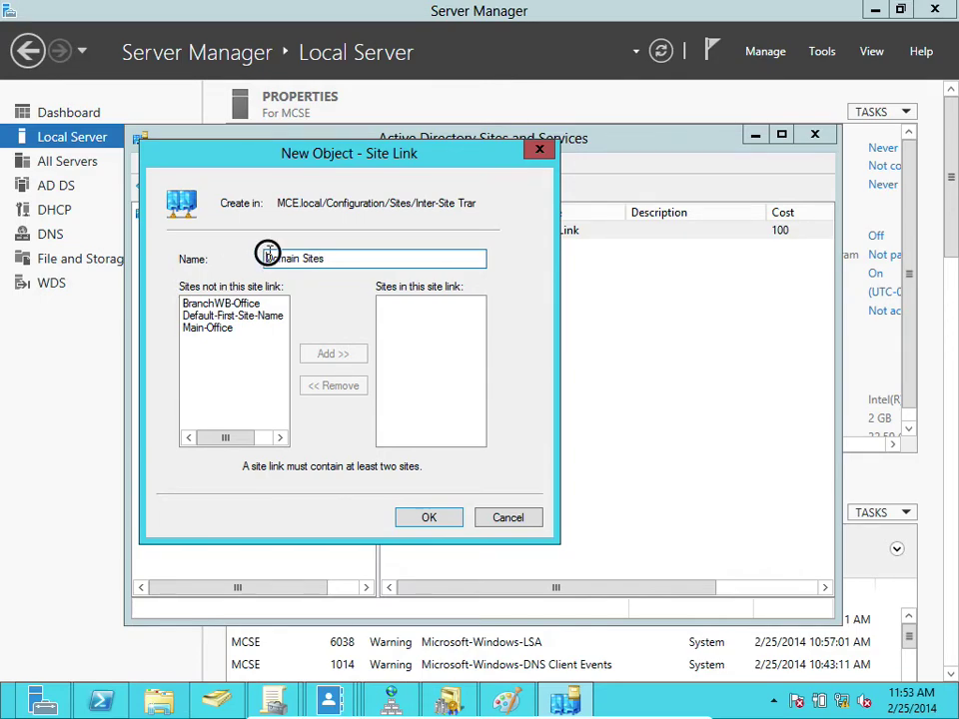
{"action": "type", "text": "RD"}
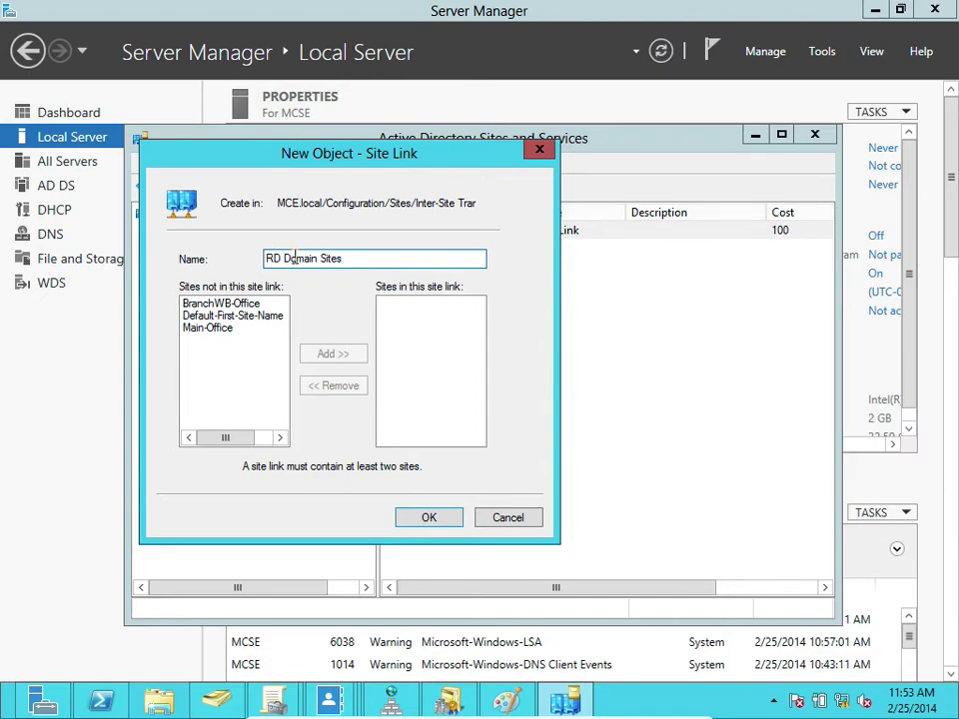
{"action": "key", "text": "BackSpace"}
{"action": "key", "text": "BackSpace"}
{"action": "type", "text": "O"}
- Add BranchWB-Office and Main-Office to the new site link and create it
{"action": "left_click", "coordinate": [221, 304]}
{"action": "left_click", "coordinate": [333, 353]}
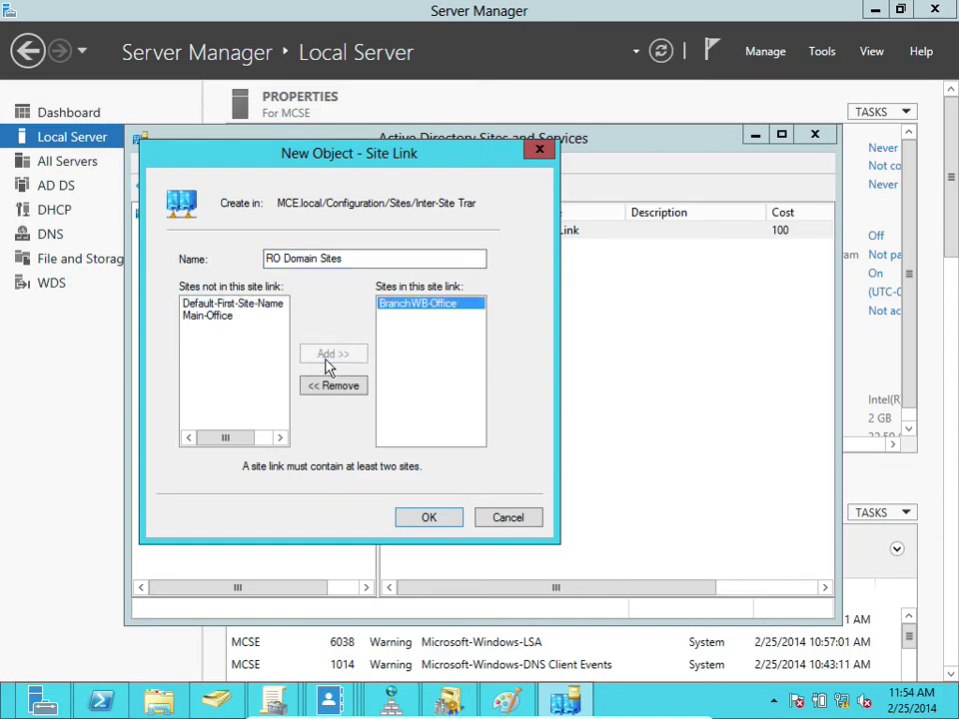
{"action": "left_click", "coordinate": [210, 316]}
{"action": "left_click", "coordinate": [309, 356]}
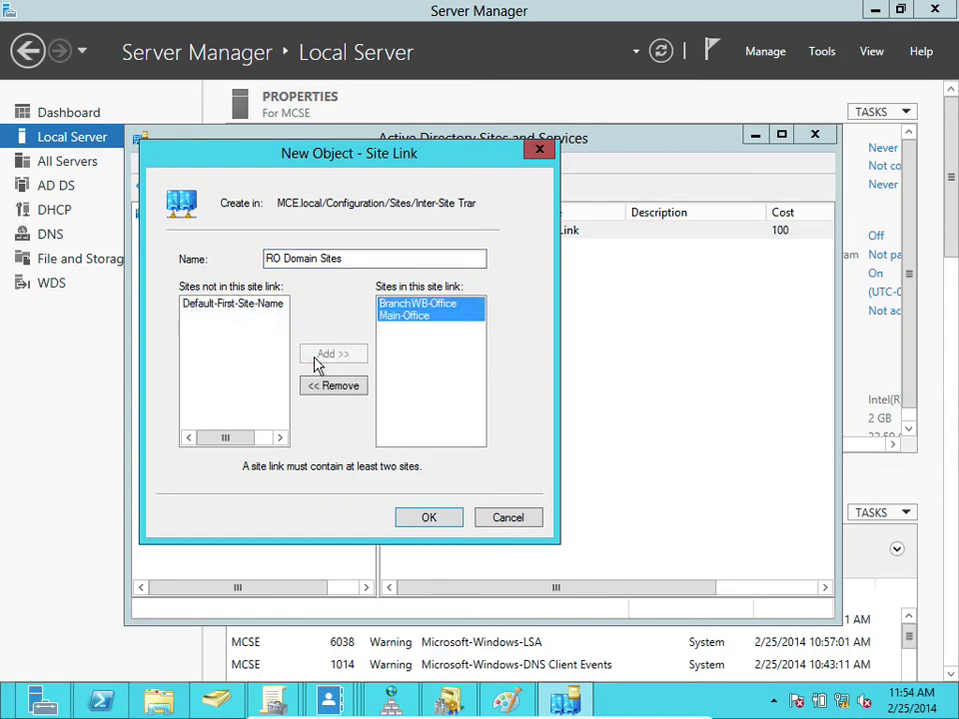
{"action": "left_click", "coordinate": [434, 518]}
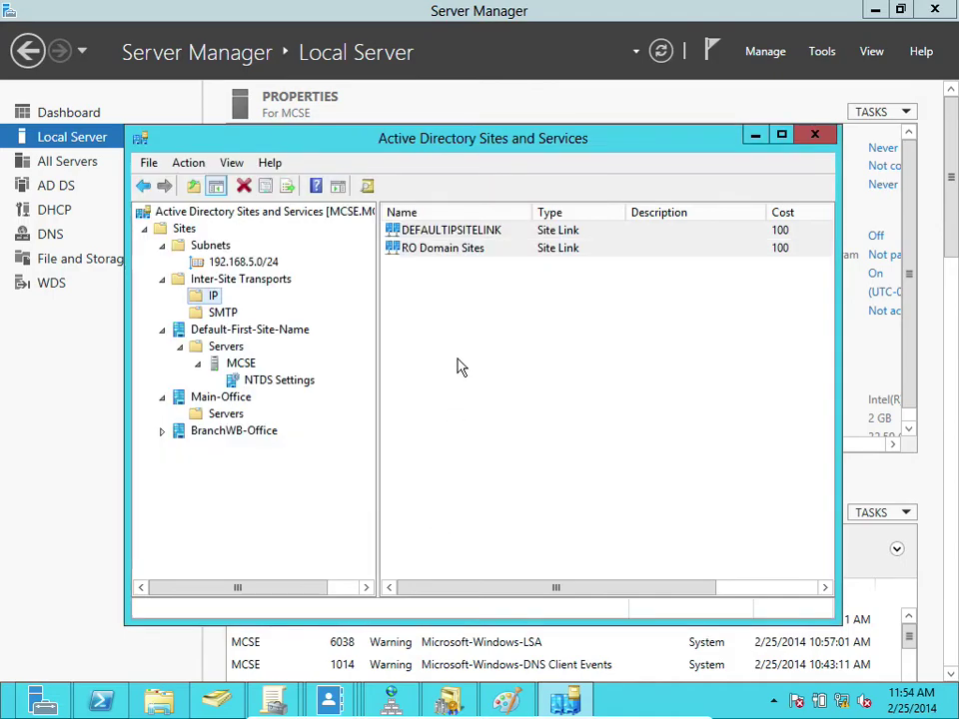
- Reverse the name order of the IP site links and open the general properties of DEFAULTIPSITELINK for review
{"action": "left_click", "coordinate": [476, 250]}
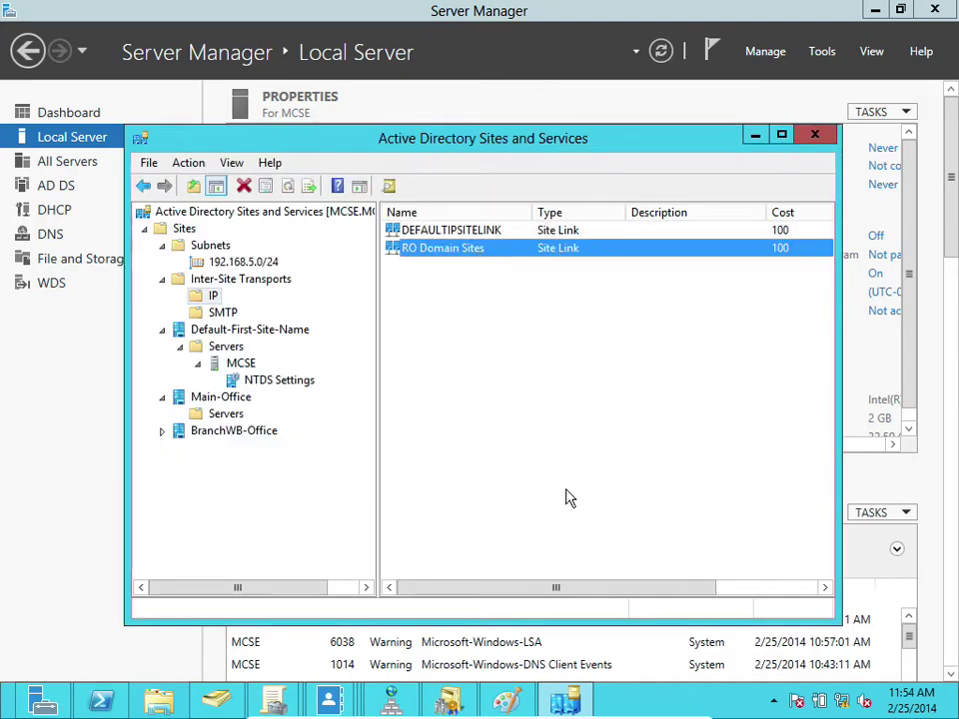
{"action": "mouse_move", "coordinate": [582, 585]}
{"action": "left_mouse_down"}
{"action": "mouse_move", "coordinate": [728, 569]}
{"action": "mouse_move", "coordinate": [579, 575]}
{"action": "left_mouse_up"}
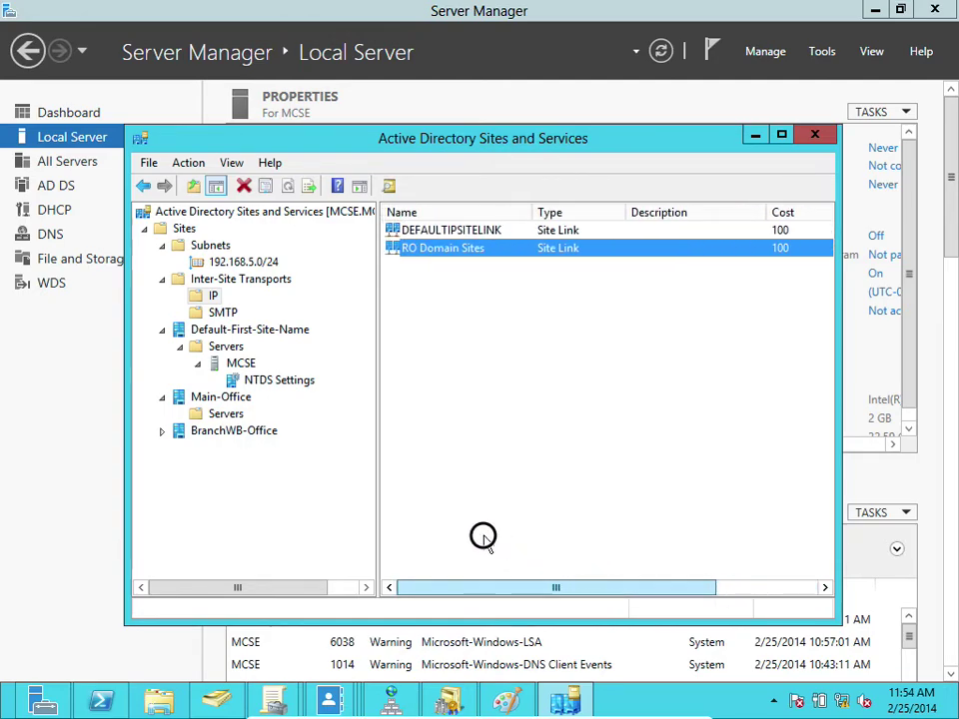
{"action": "left_click", "coordinate": [198, 296]}
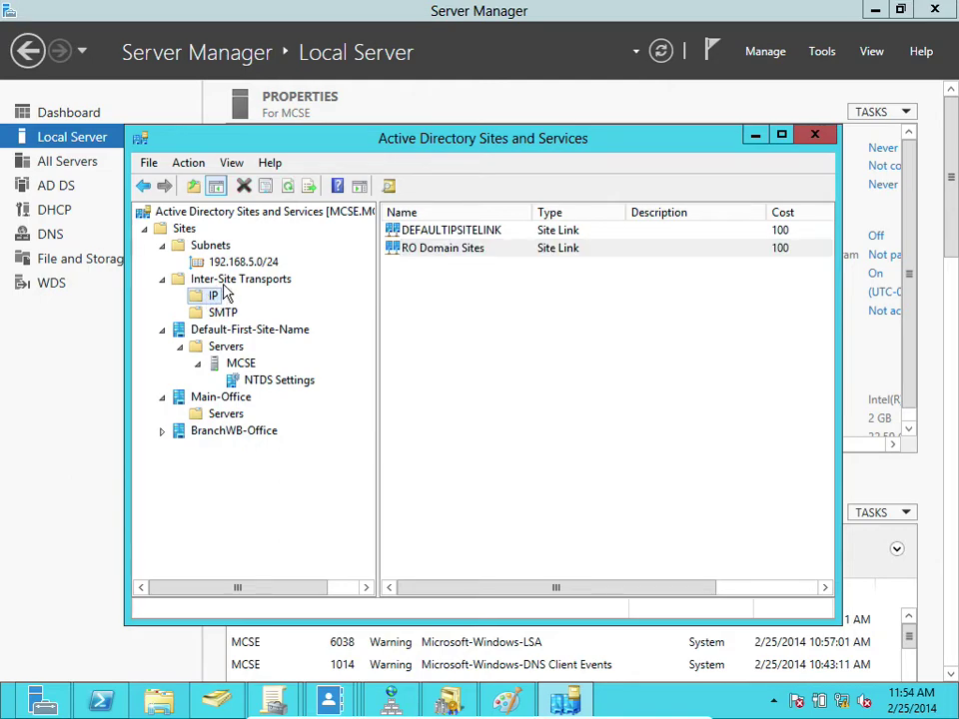
{"action": "left_click", "coordinate": [430, 213]}
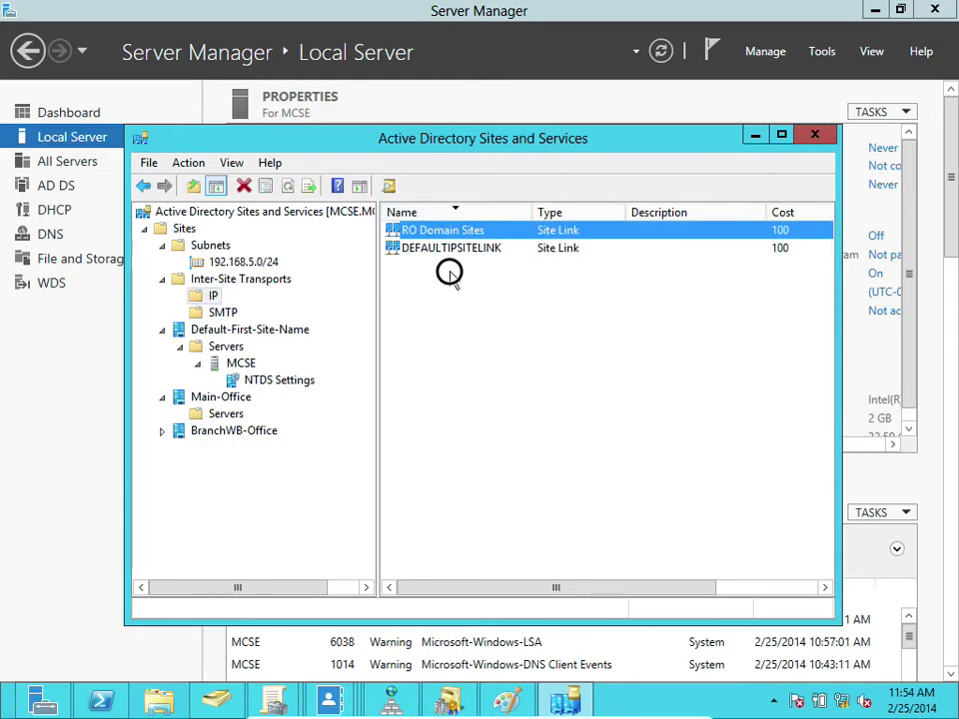
{"action": "double_click", "coordinate": [449, 256]}
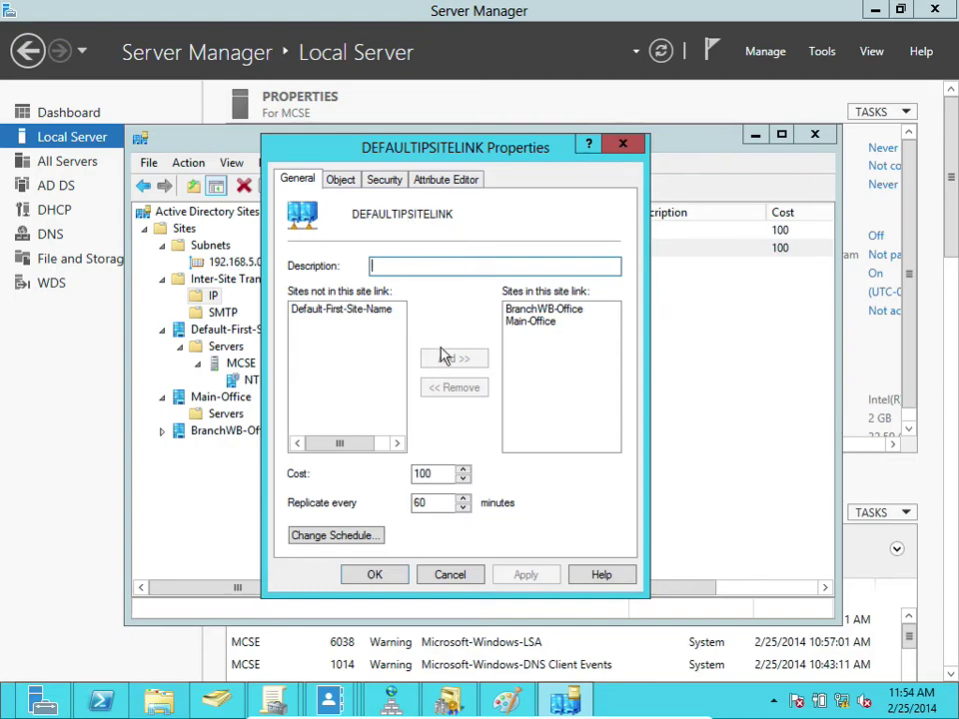
- Close the DEFAULTIPSITELINK properties and create an IP site link bridge named Site Hybrid containing DEFAULTIPSITELINK and RO Domain Sites
{"action": "left_click", "coordinate": [349, 574]}
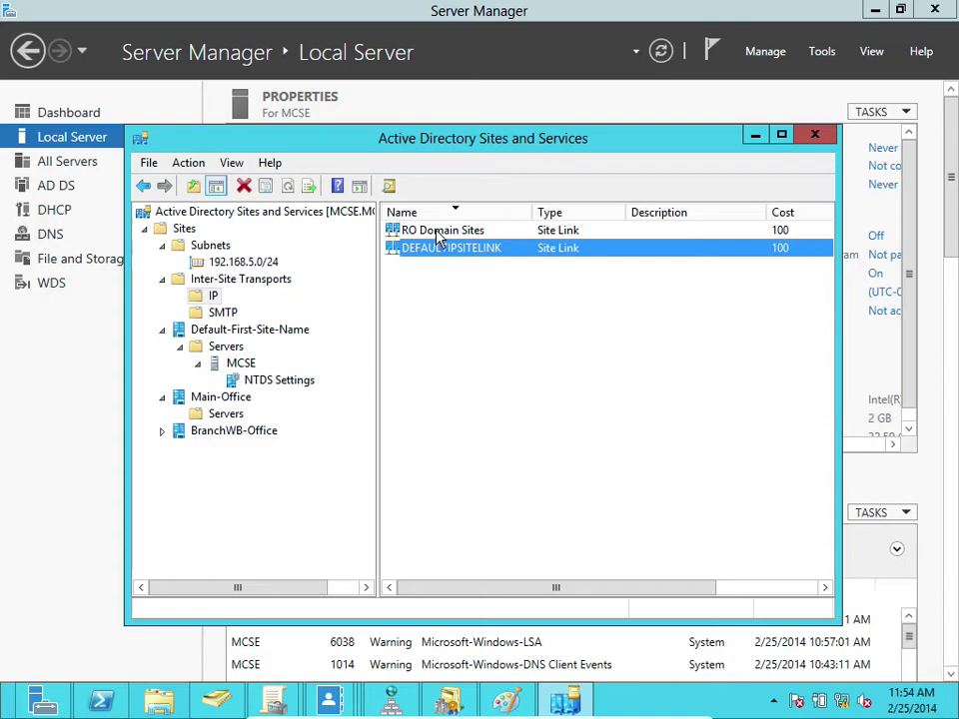
{"action": "left_click", "coordinate": [436, 233]}
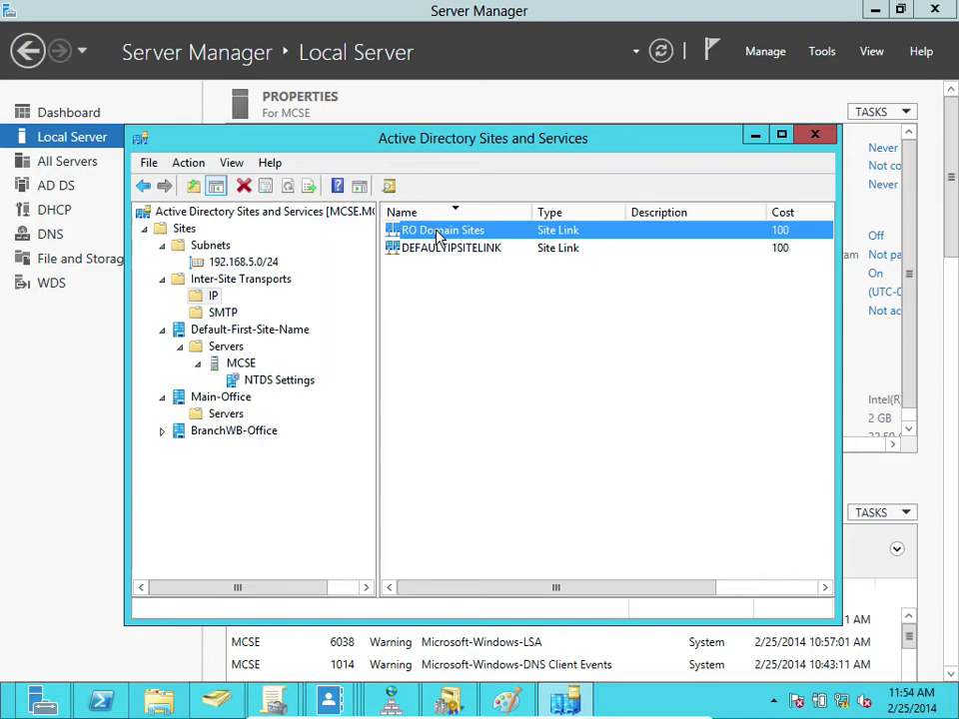
{"action": "left_click", "coordinate": [211, 298]}
{"action": "right_click", "coordinate": [209, 299]}
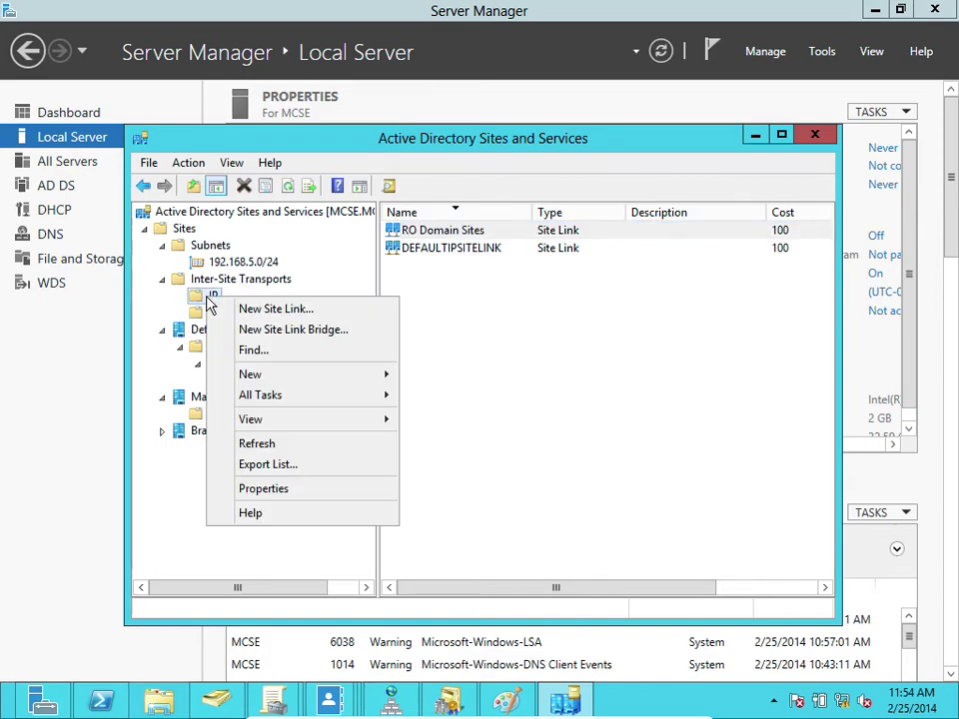
{"action": "left_click", "coordinate": [247, 336]}
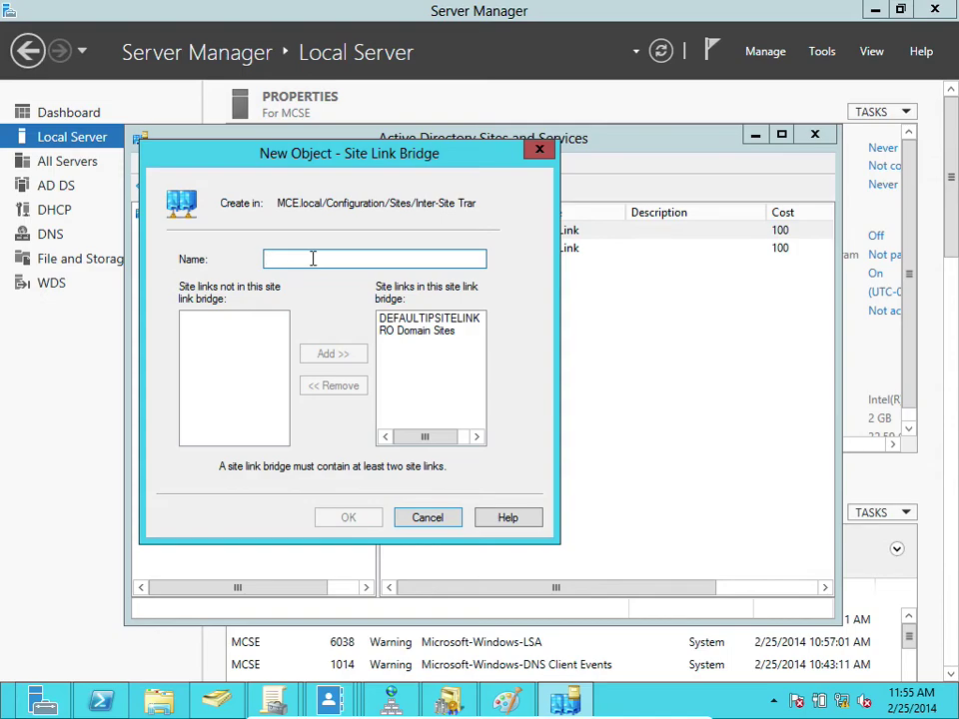
{"action": "type", "text": "Site"}
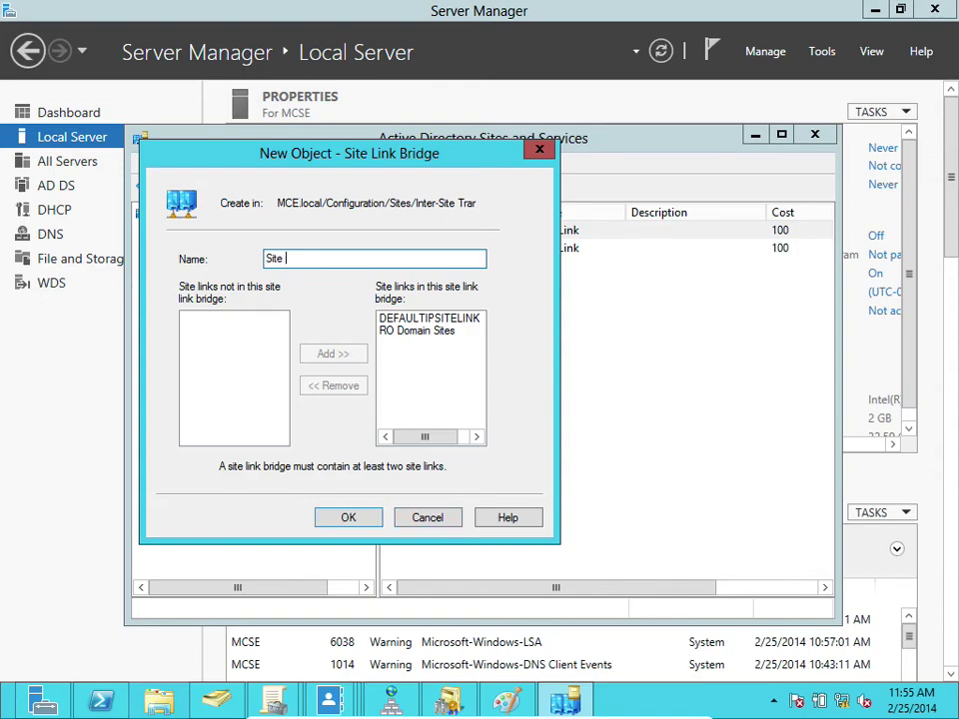
{"action": "type", "text": " Hybrid"}
{"action": "left_click", "coordinate": [404, 321]}
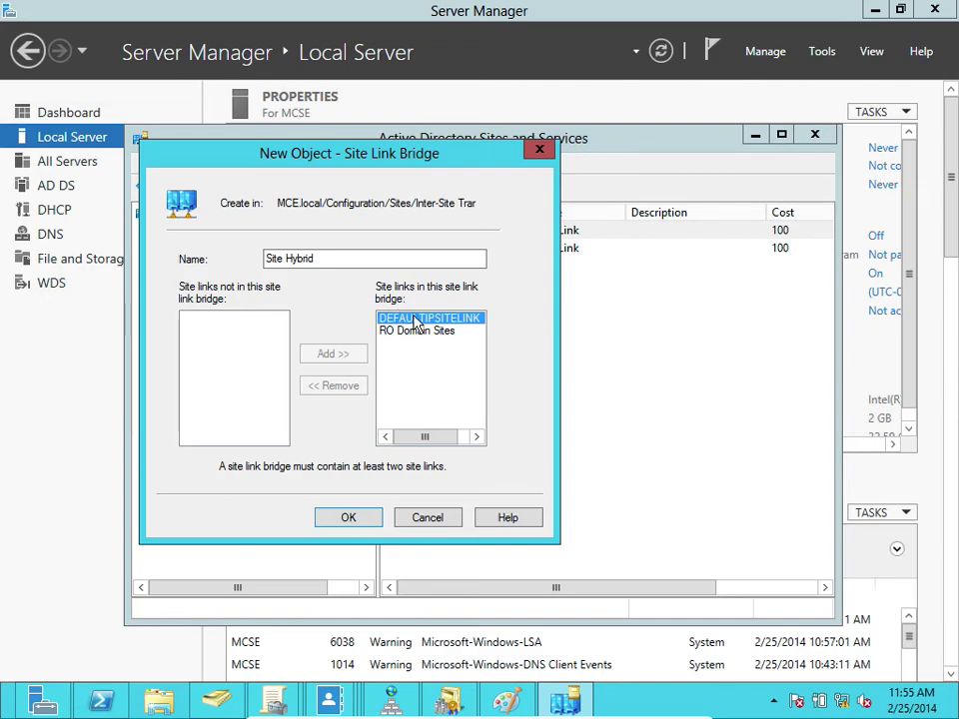
{"action": "left_click", "coordinate": [417, 333]}
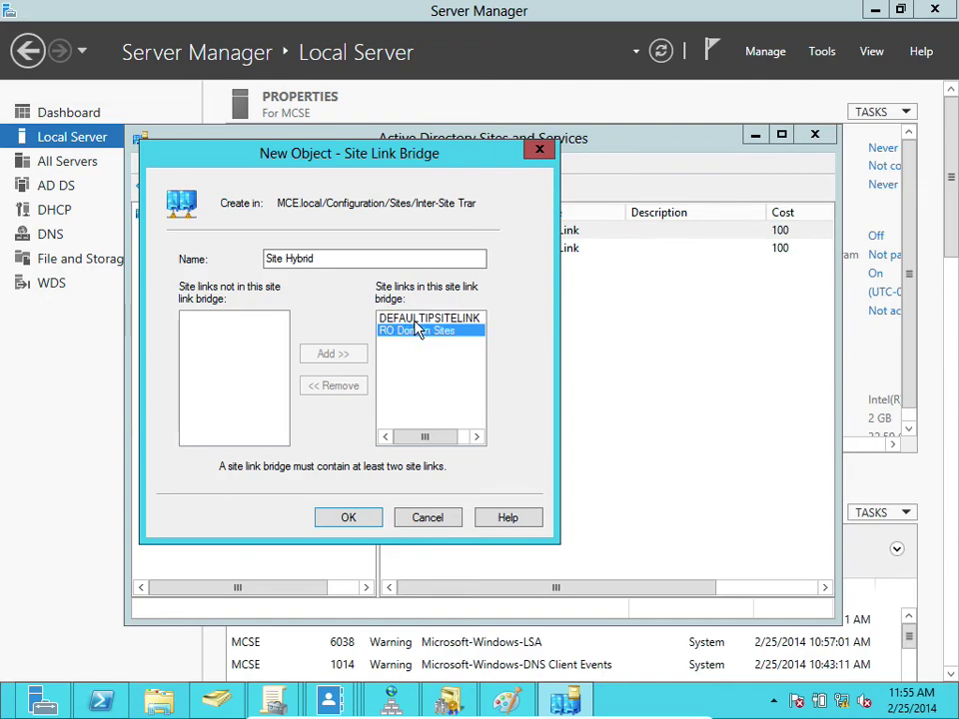
{"action": "left_click", "coordinate": [337, 518]}
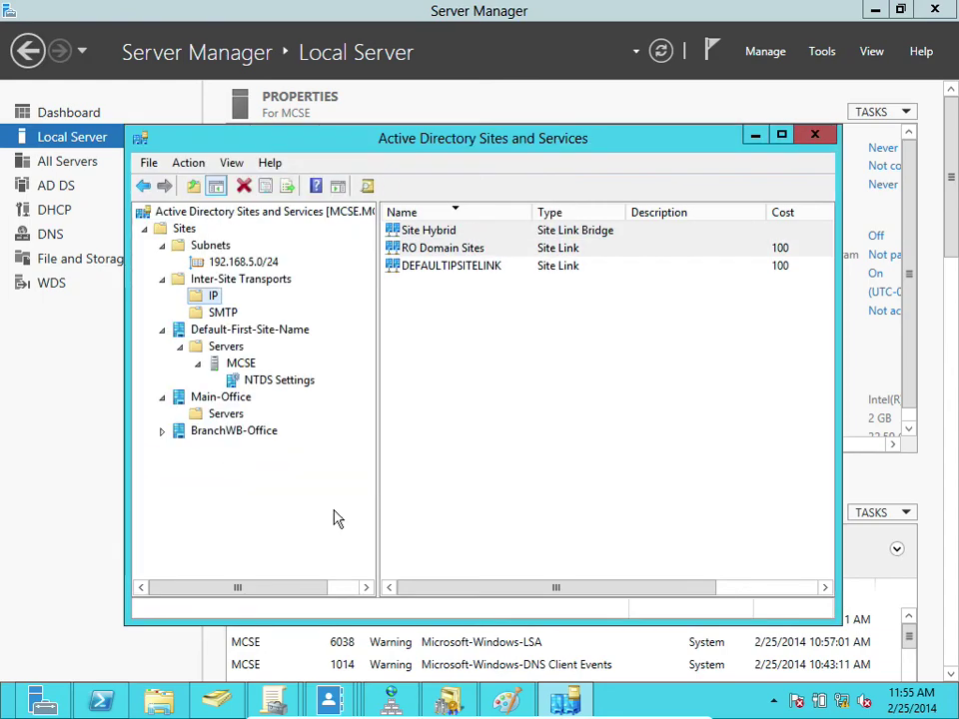
- Review which site links belong to the Site Hybrid bridge in its general properties, then close them without changes
{"action": "left_click", "coordinate": [444, 232]}
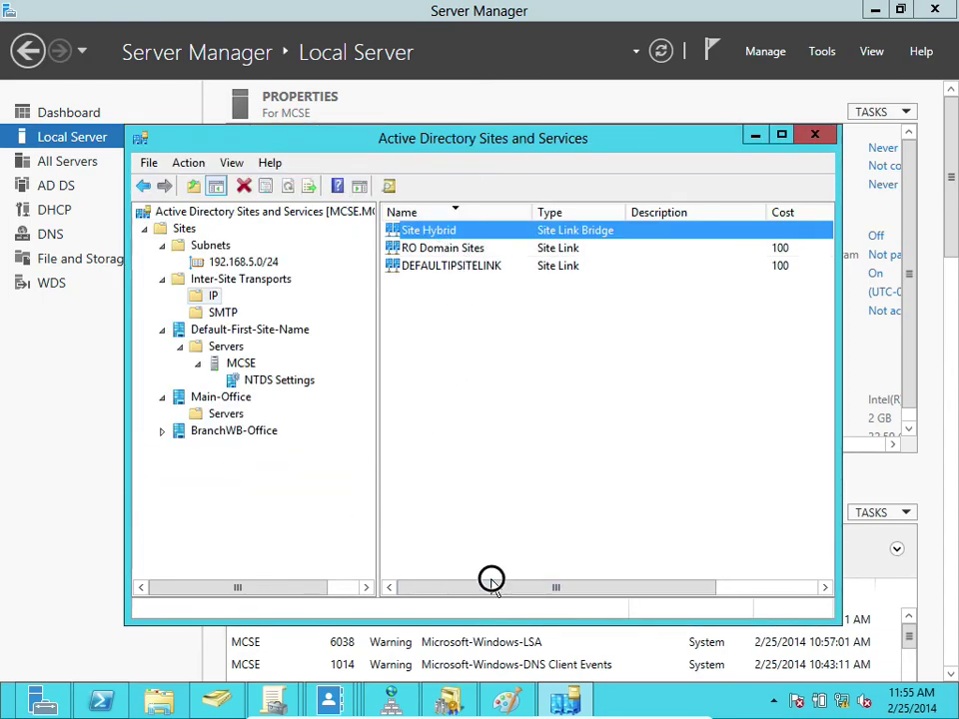
{"action": "left_click", "coordinate": [492, 575]}
{"action": "mouse_move", "coordinate": [710, 593]}
{"action": "left_mouse_down"}
{"action": "mouse_move", "coordinate": [736, 584]}
{"action": "mouse_move", "coordinate": [785, 594]}
{"action": "mouse_move", "coordinate": [710, 588]}
{"action": "left_mouse_up"}
{"action": "left_click", "coordinate": [441, 231]}
{"action": "right_click", "coordinate": [440, 232]}
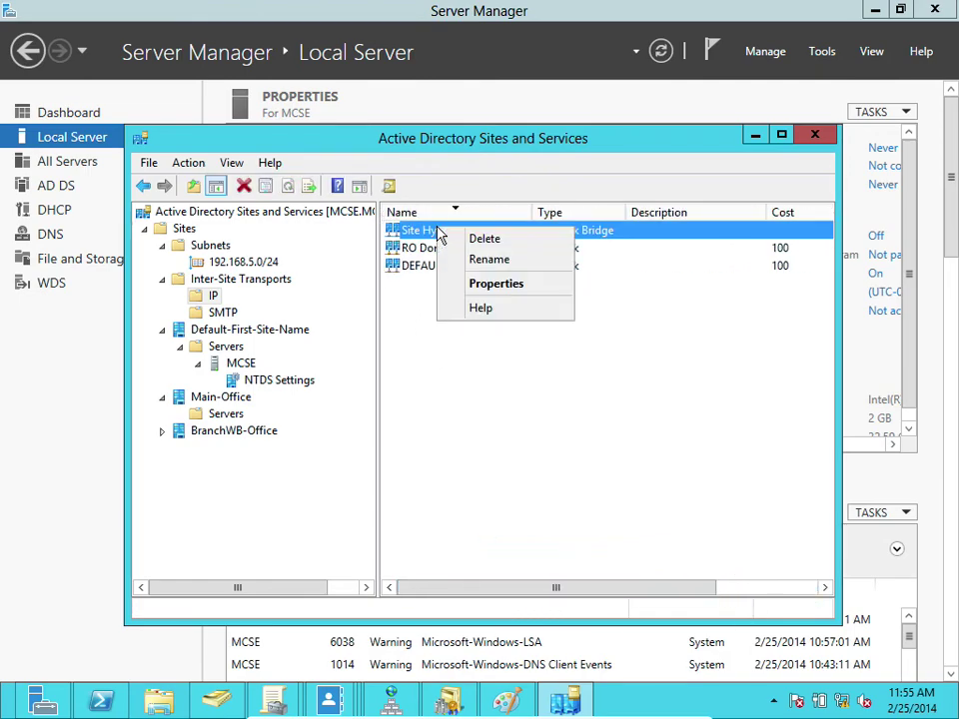
{"action": "left_click", "coordinate": [473, 282]}
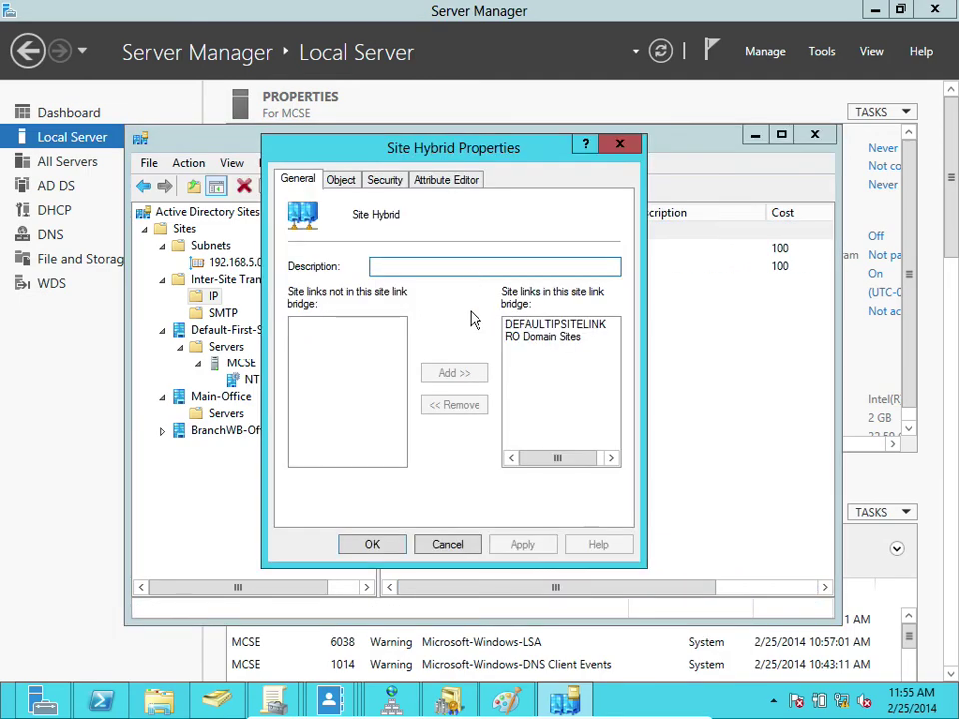
{"action": "left_click", "coordinate": [555, 323]}
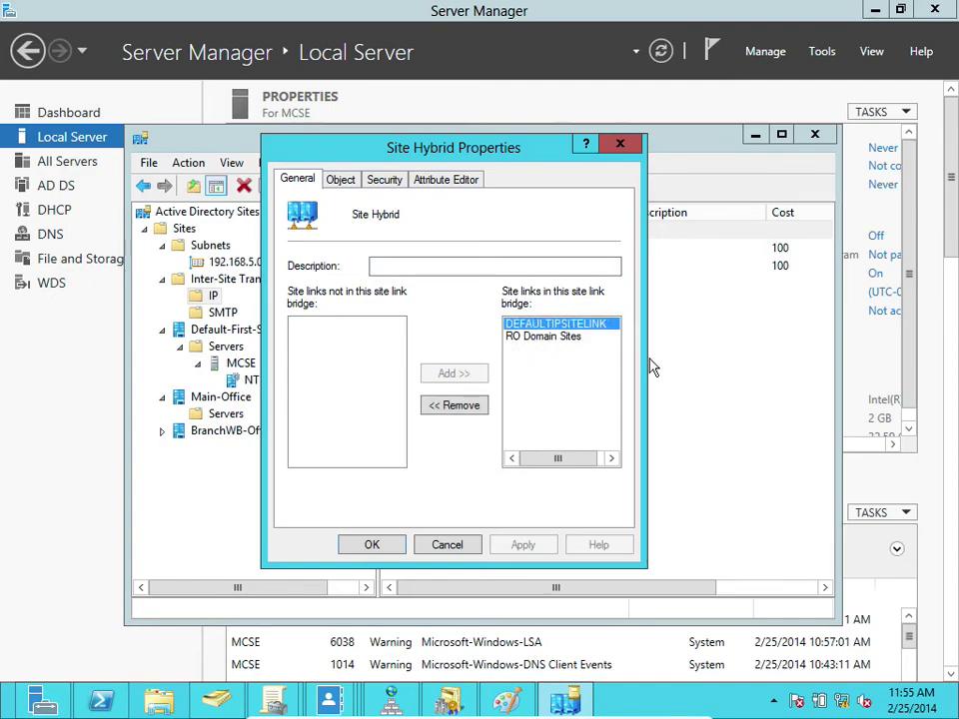
{"action": "left_click", "coordinate": [467, 550]}
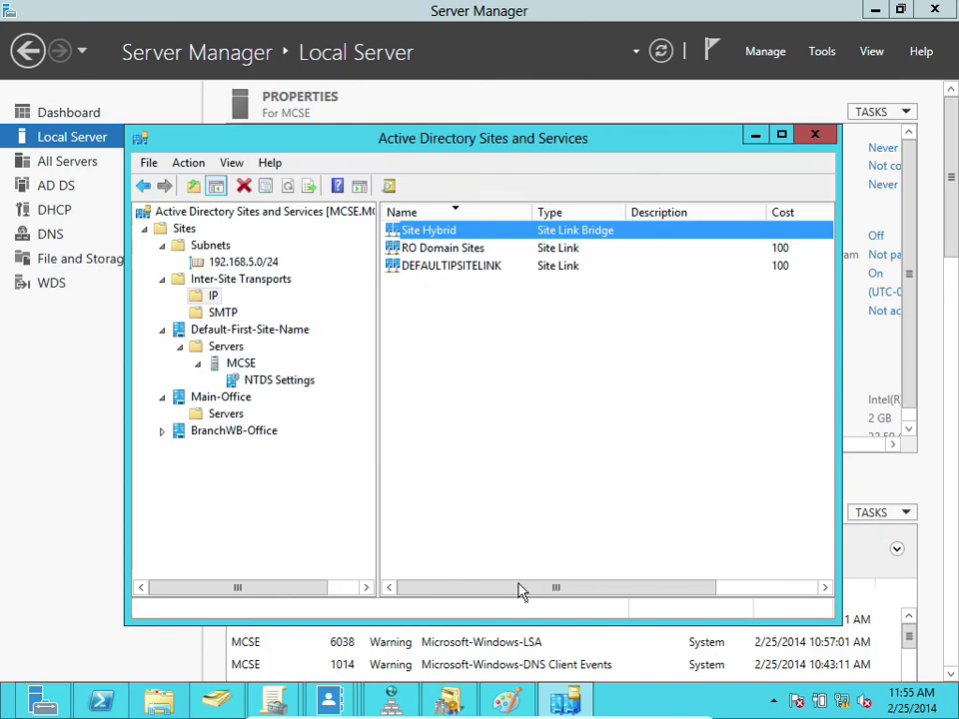
- Check the general and object properties of the Servers folder under Default-First-Site-Name and close them
{"action": "left_click", "coordinate": [230, 347]}
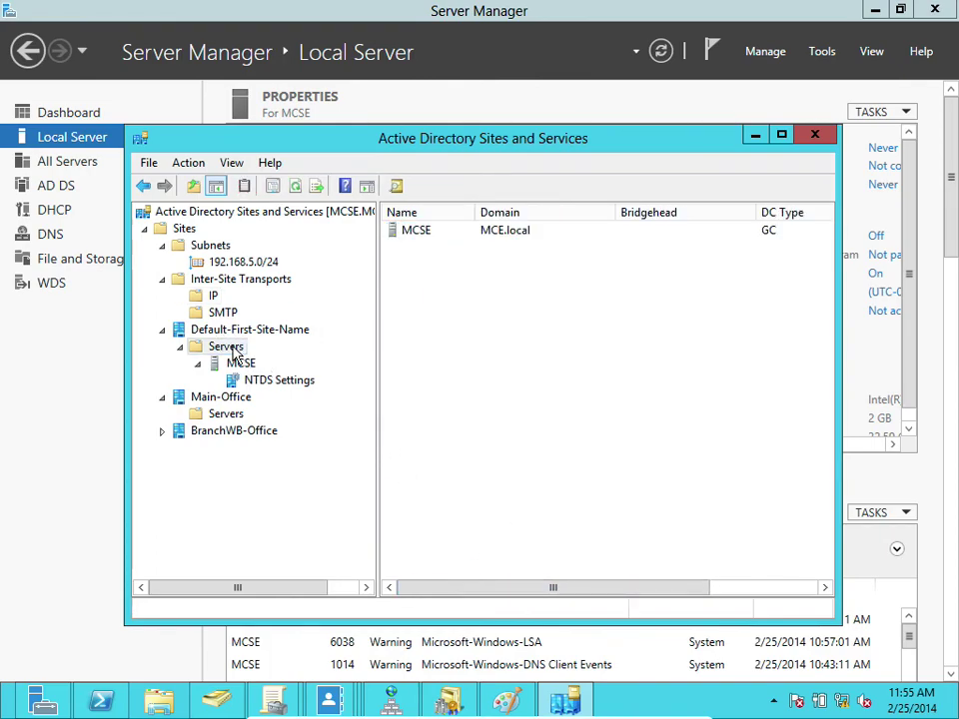
{"action": "right_click", "coordinate": [229, 347]}
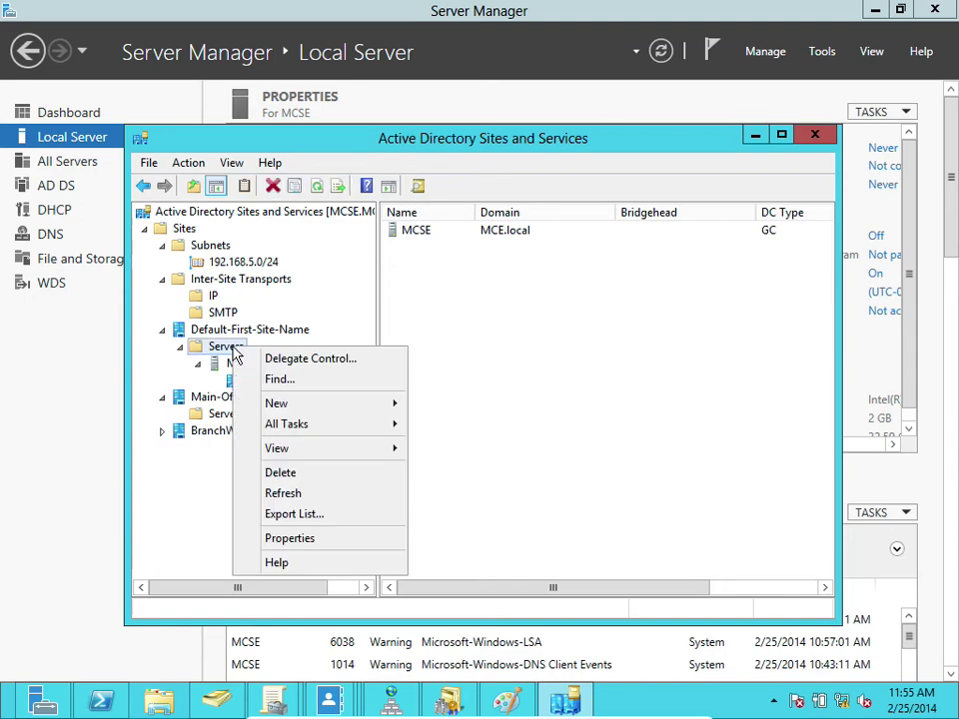
{"action": "left_click", "coordinate": [296, 539]}
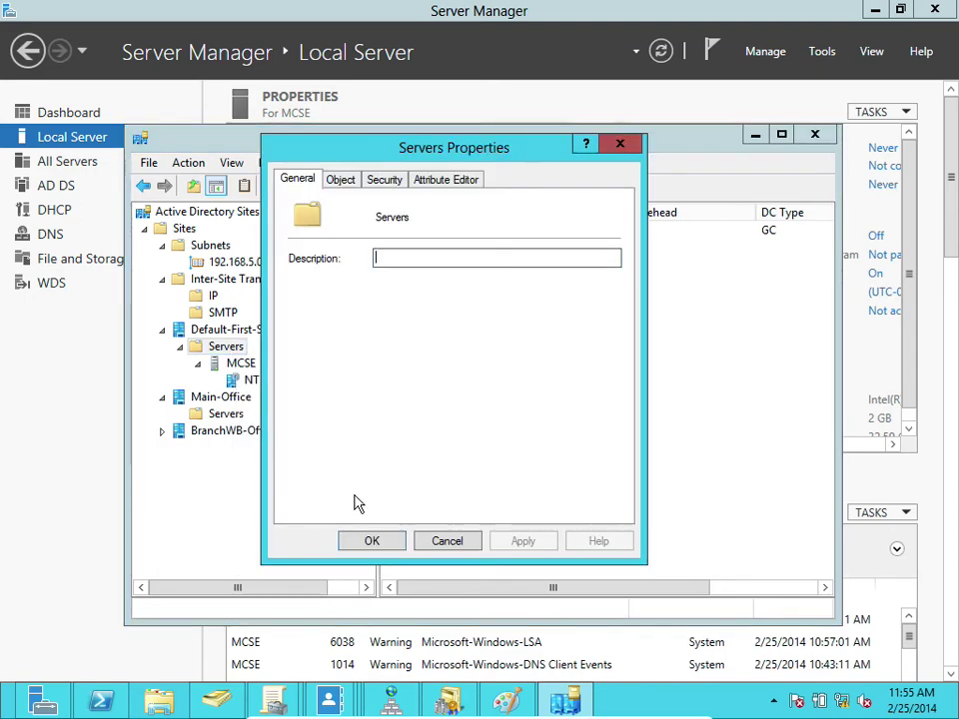
{"action": "left_click", "coordinate": [355, 181]}
{"action": "left_click", "coordinate": [618, 145]}
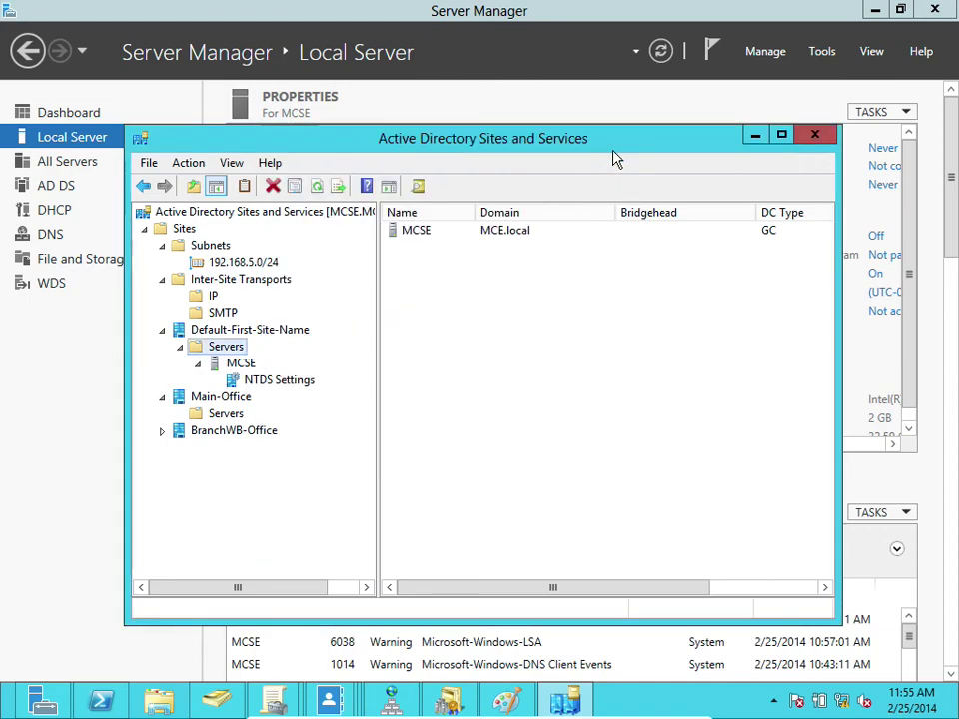
- View the general properties of the MCSE server in Default-First-Site-Name and close them without changes
{"action": "left_click_drag", "start_coordinate": [520, 584], "coordinate": [469, 543]}
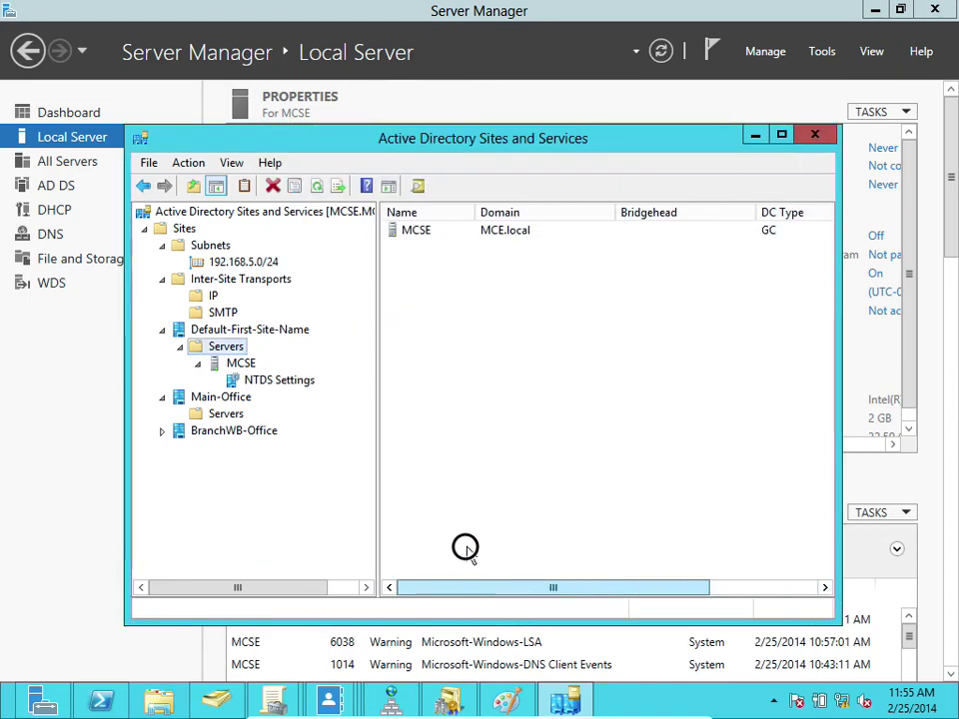
{"action": "right_click", "coordinate": [421, 235]}
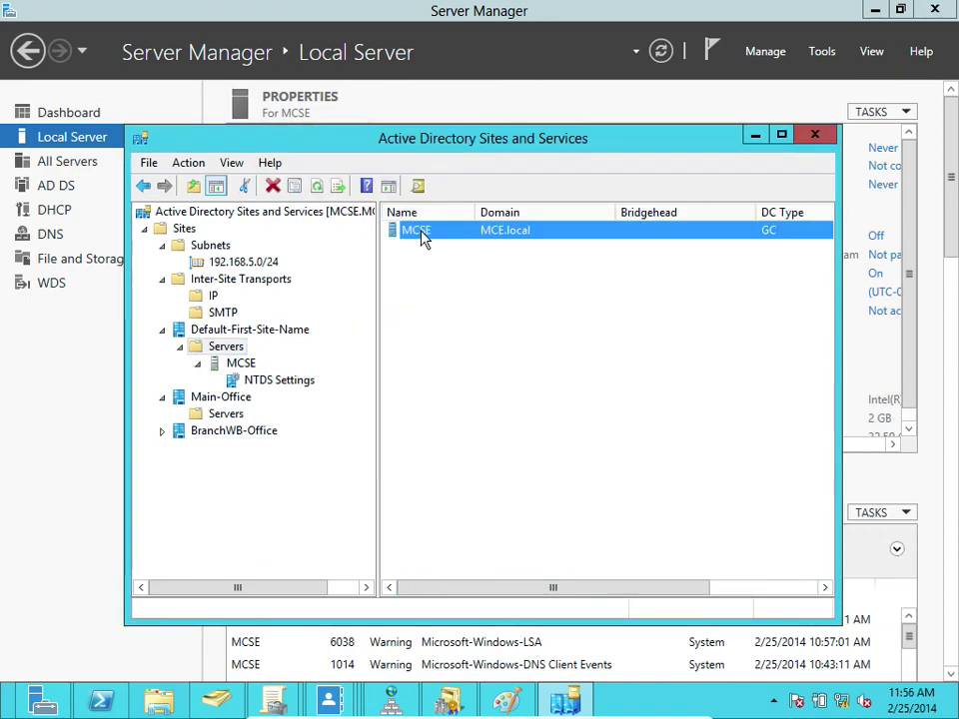
{"action": "left_click", "coordinate": [465, 420]}
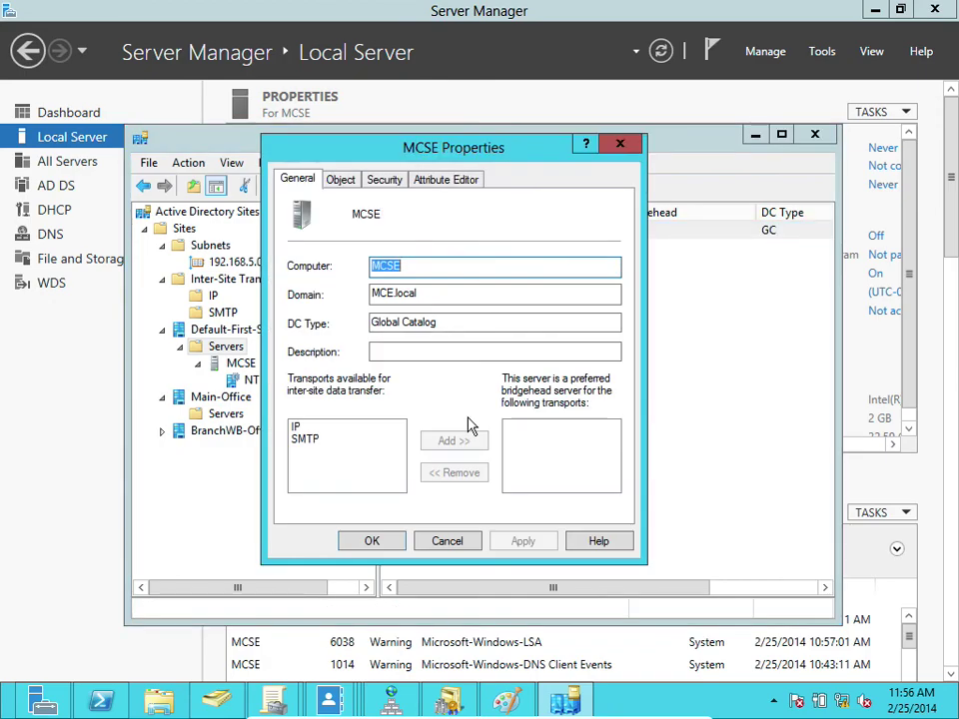
{"action": "left_click", "coordinate": [464, 542]}
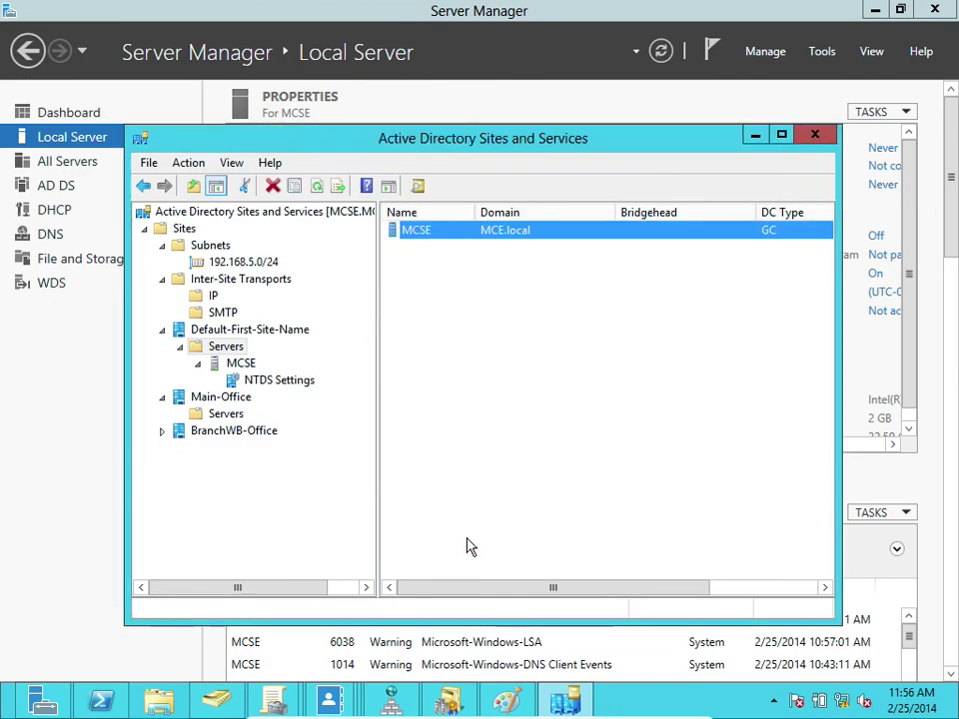
- Make the MCSE server in Default-First-Site-Name a preferred bridgehead server for the IP transport, and apply and confirm the change
{"action": "left_click", "coordinate": [239, 364]}
{"action": "left_click", "coordinate": [180, 346]}
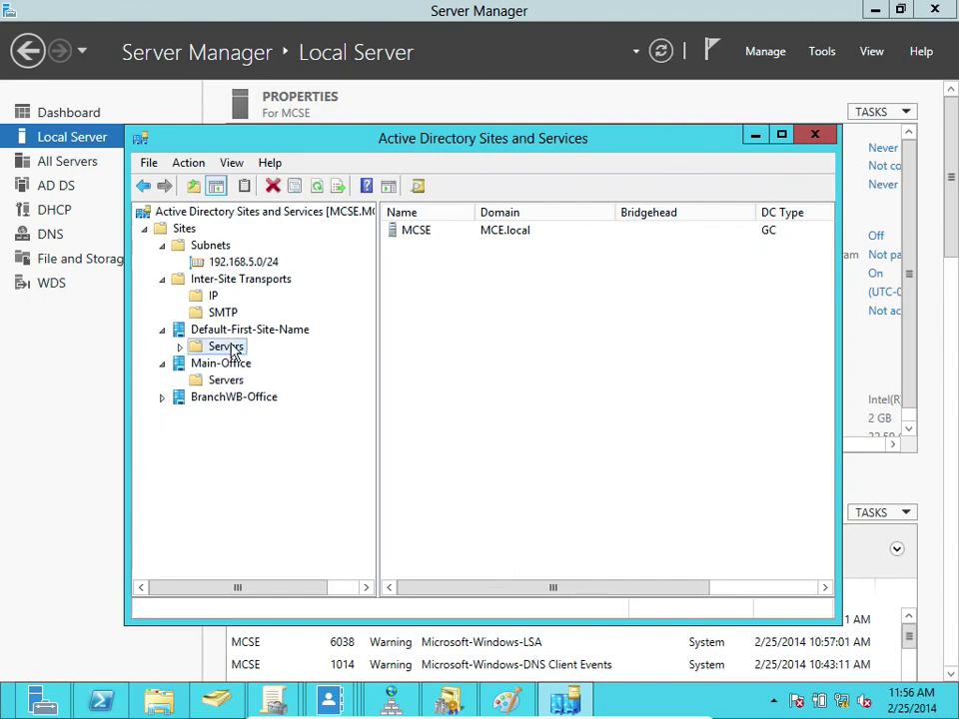
{"action": "left_click", "coordinate": [180, 347]}
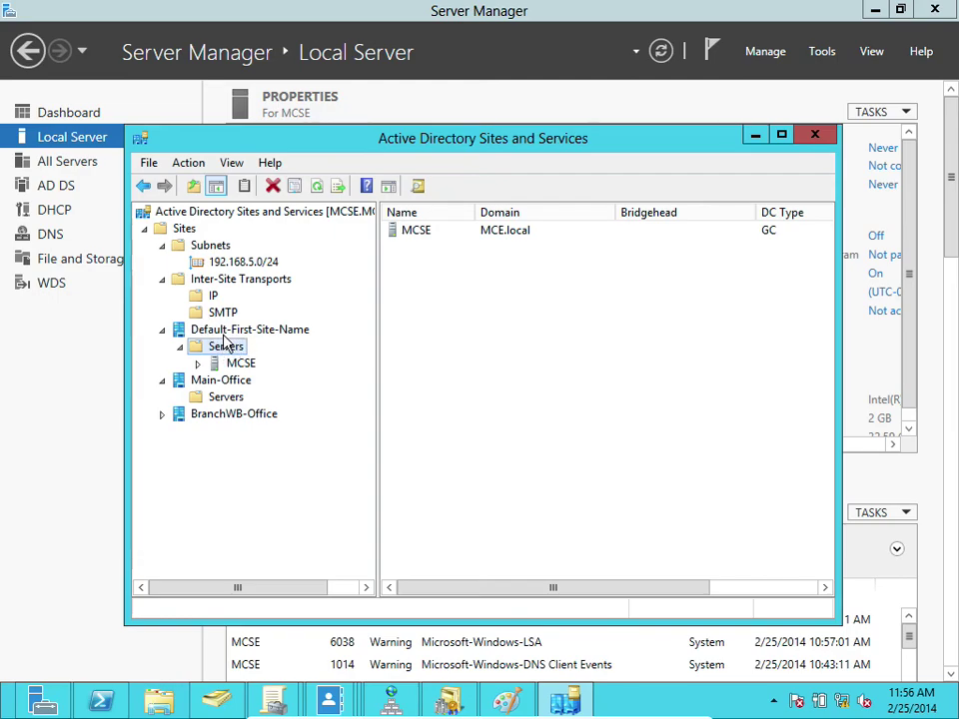
{"action": "left_click", "coordinate": [222, 346]}
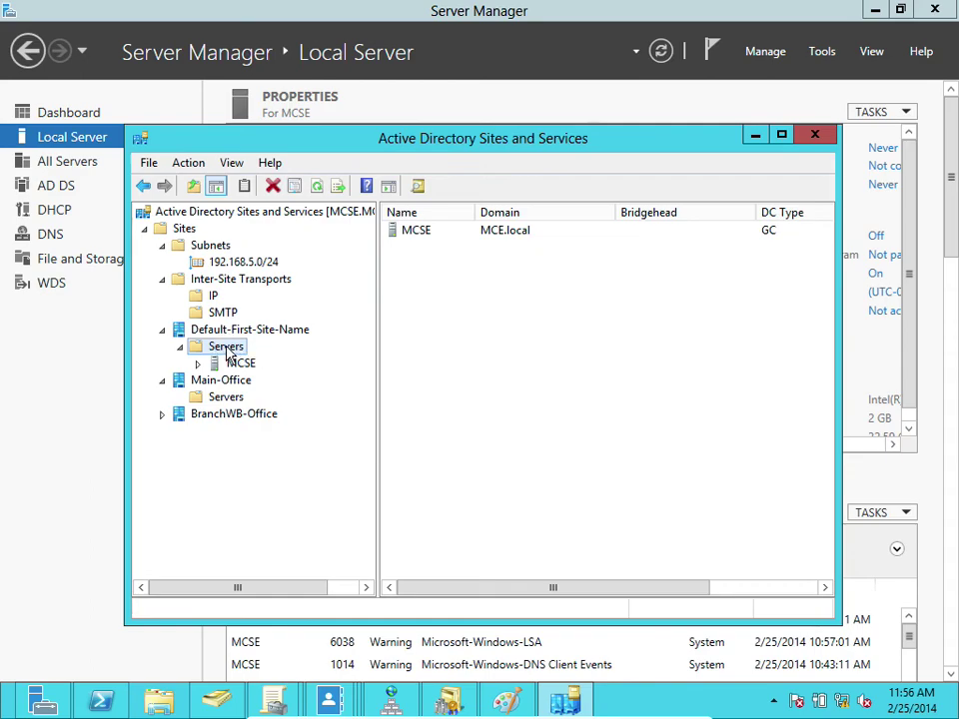
{"action": "left_click", "coordinate": [415, 241]}
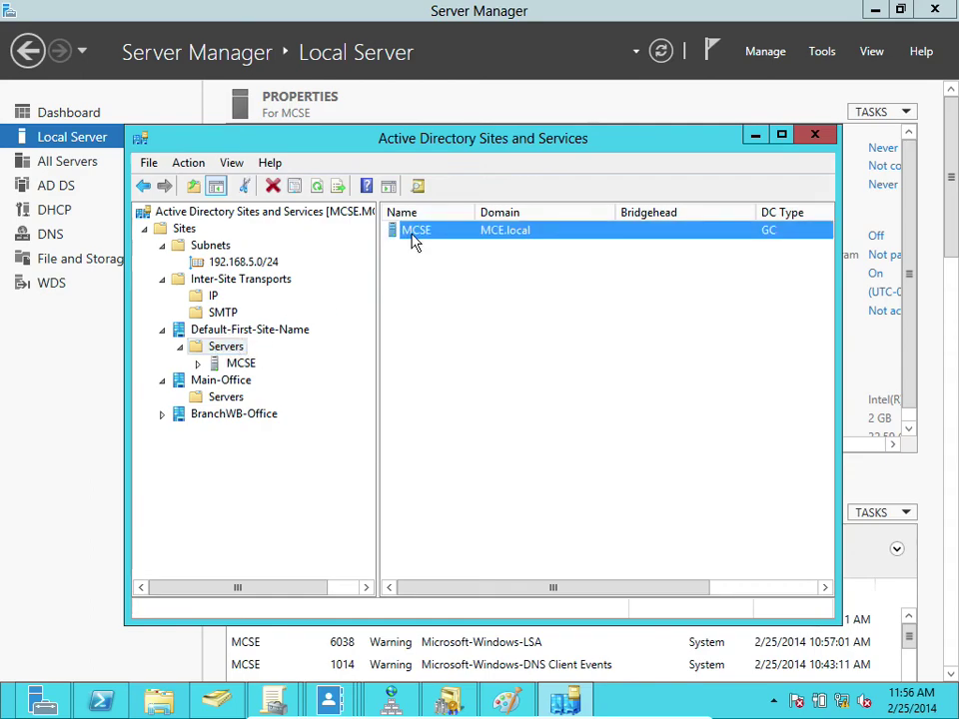
{"action": "right_click", "coordinate": [415, 242]}
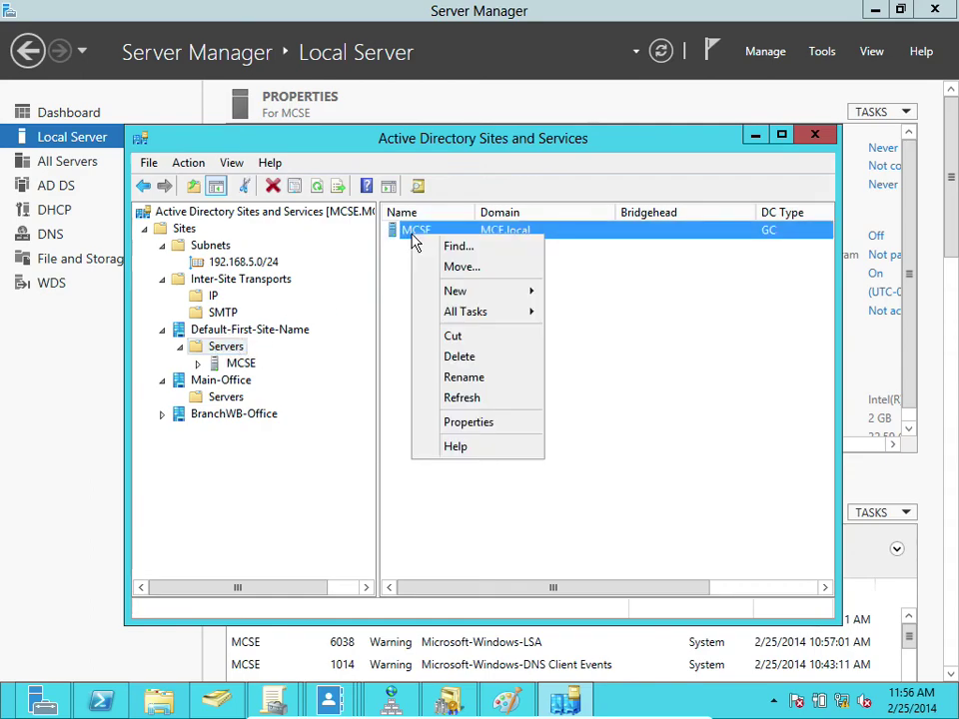
{"action": "left_click", "coordinate": [470, 422]}
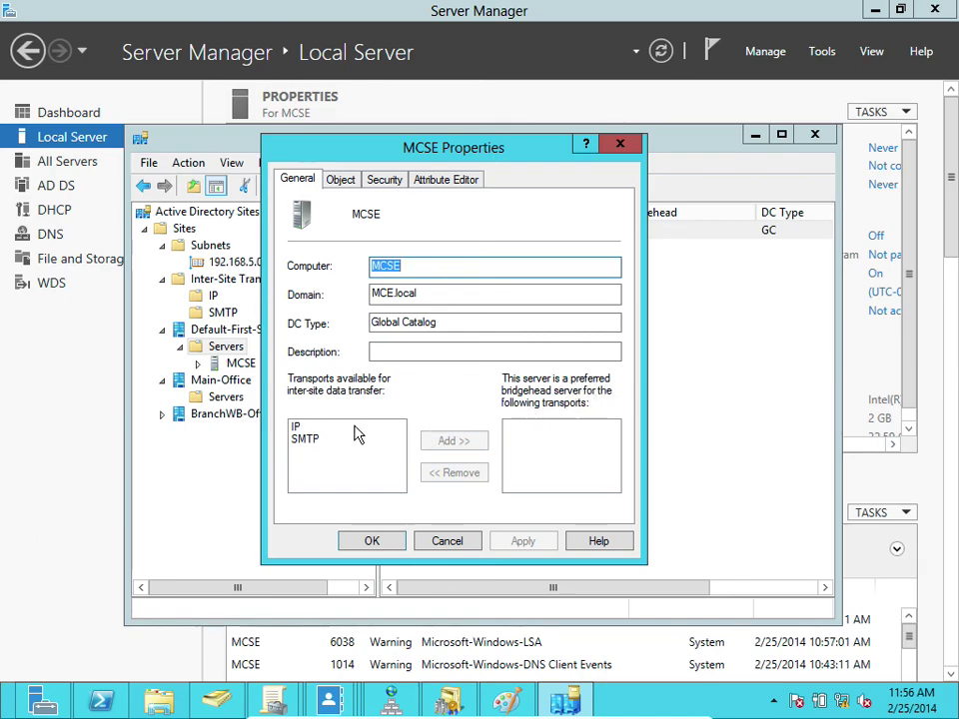
{"action": "left_click", "coordinate": [322, 427]}
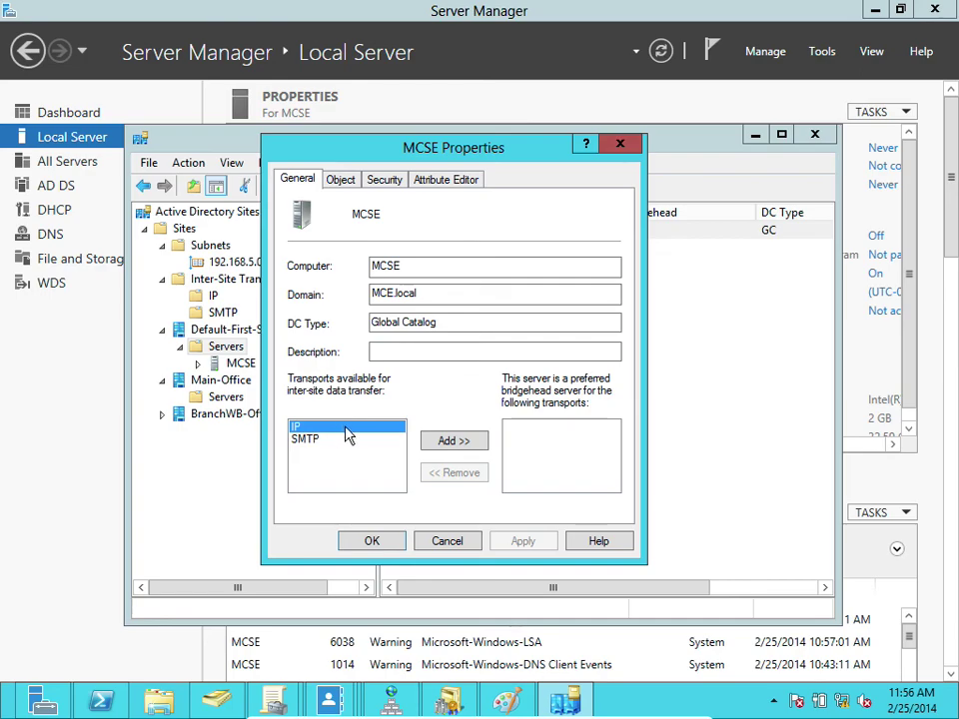
{"action": "left_click", "coordinate": [460, 442]}
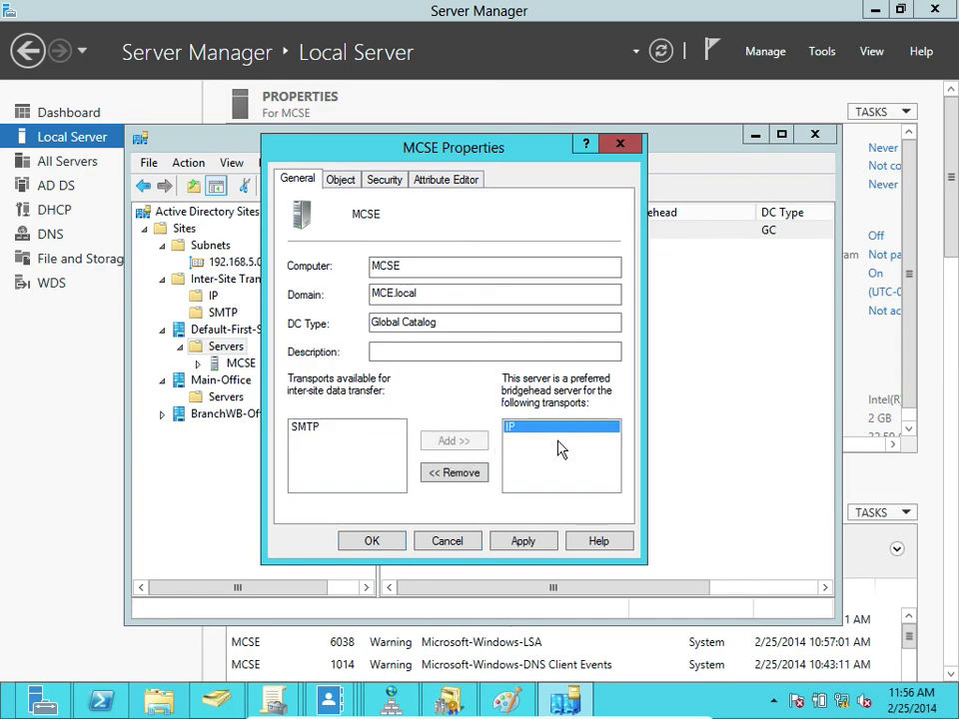
{"action": "left_click", "coordinate": [531, 544]}
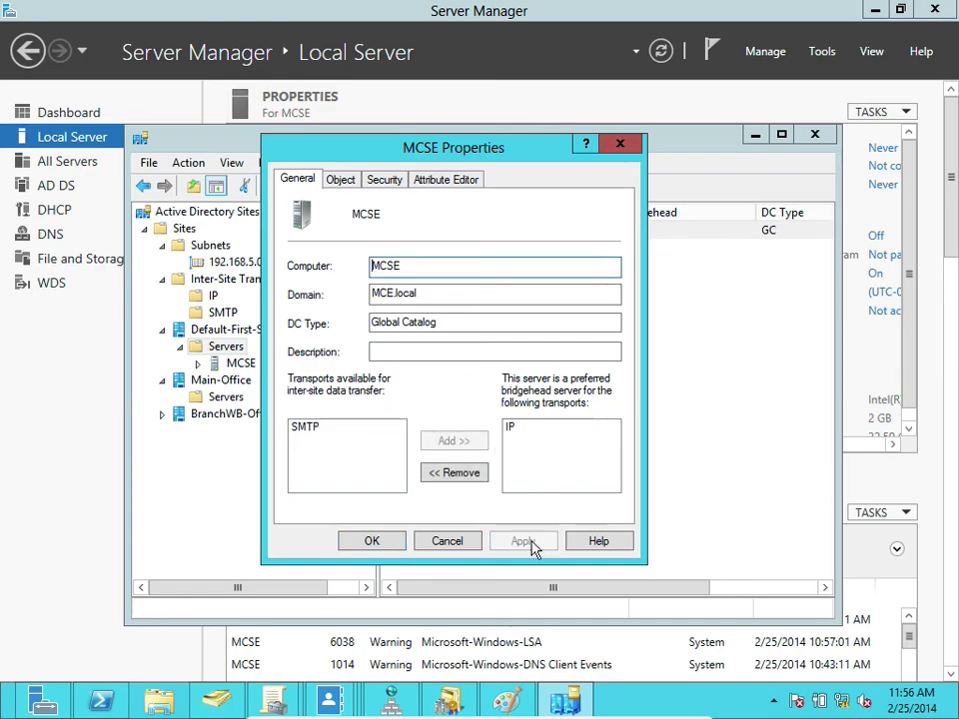
{"action": "left_click", "coordinate": [390, 544]}
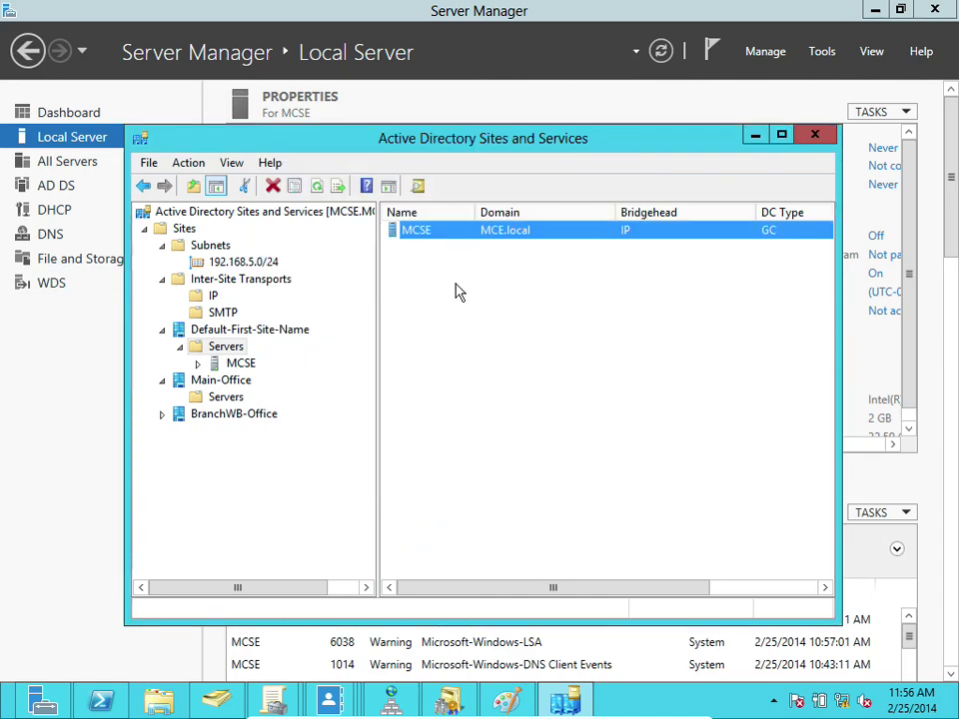